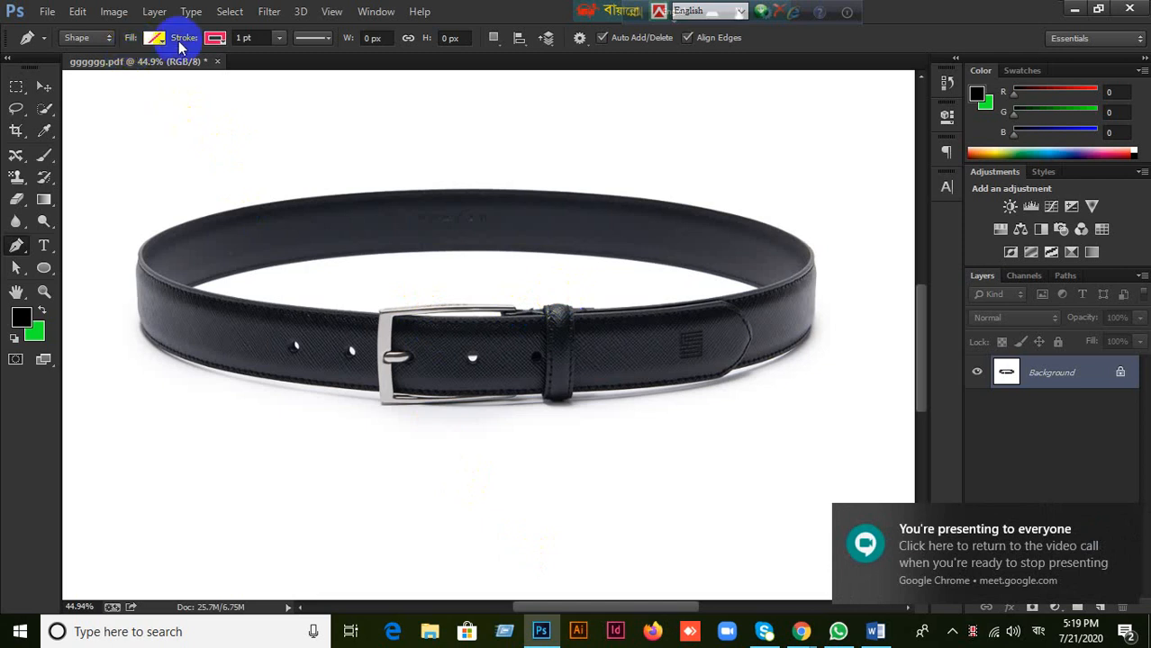
- Close the gggggg.pdf document and open the Sandro_SFACE00079_20_V4 belt image from the Desktop
left_click(216, 61)
left_click(634, 238)
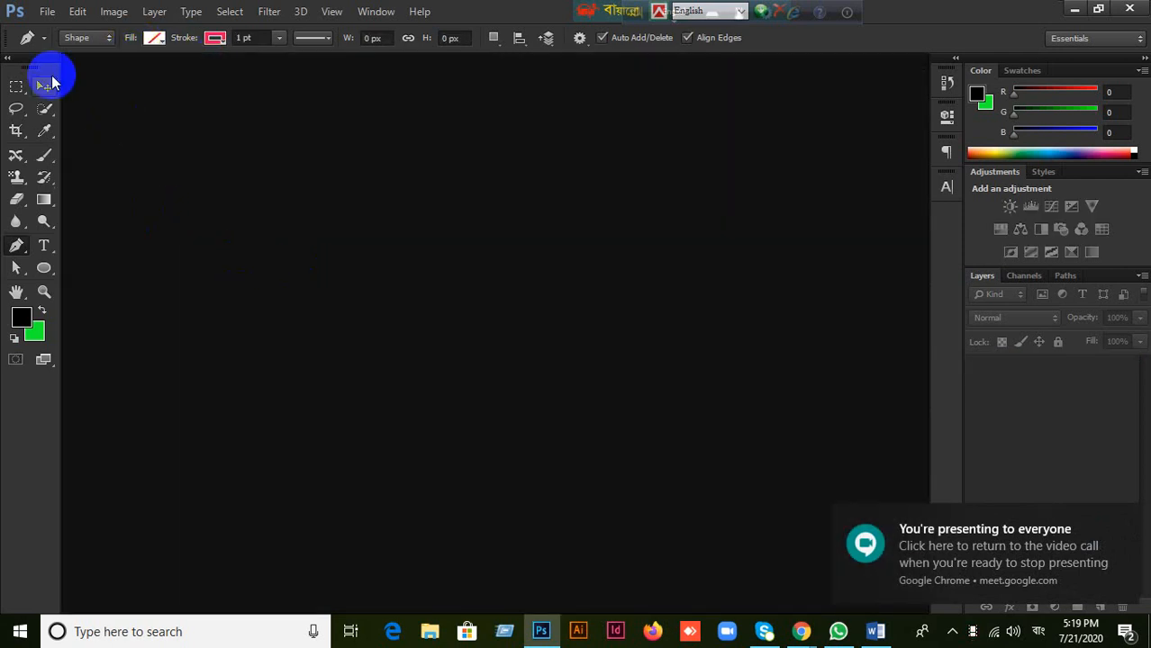
left_click(47, 11)
left_click(55, 47)
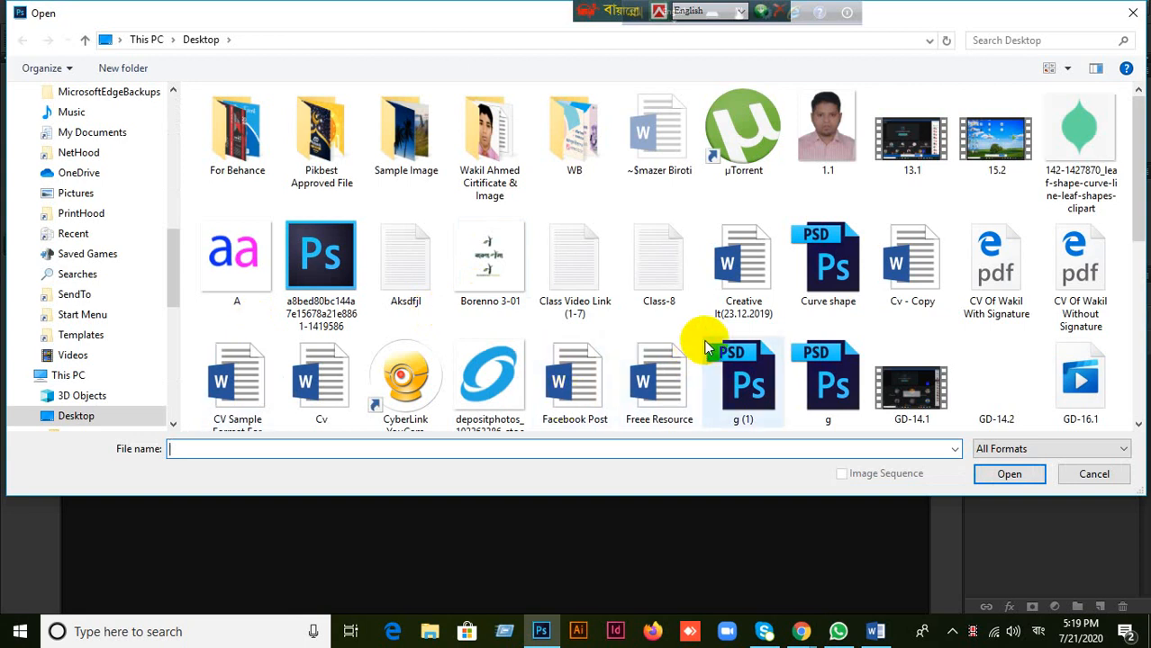
scroll(711, 347, "down", 4)
scroll(662, 379, "up", 1)
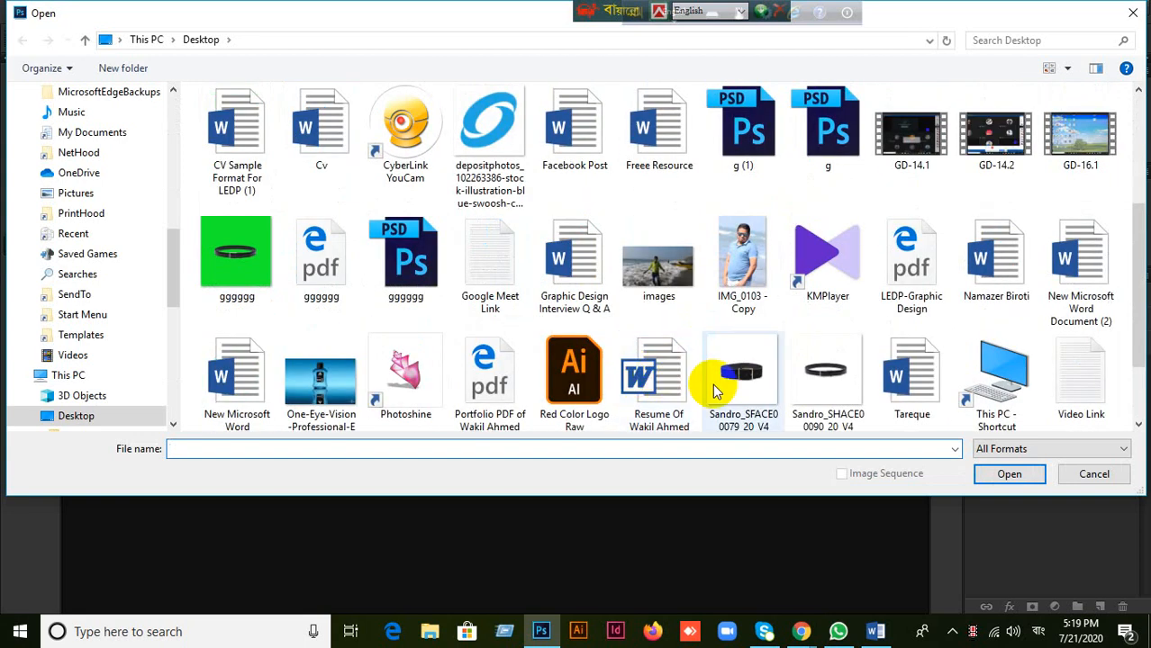
left_click(770, 372)
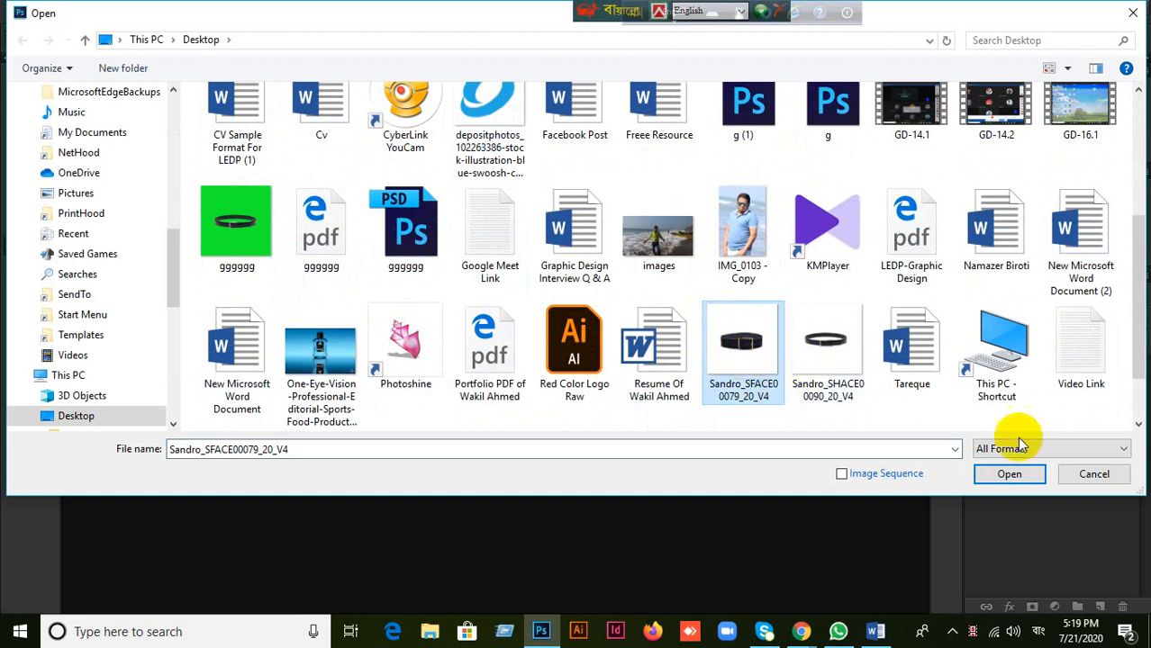
left_click(1008, 474)
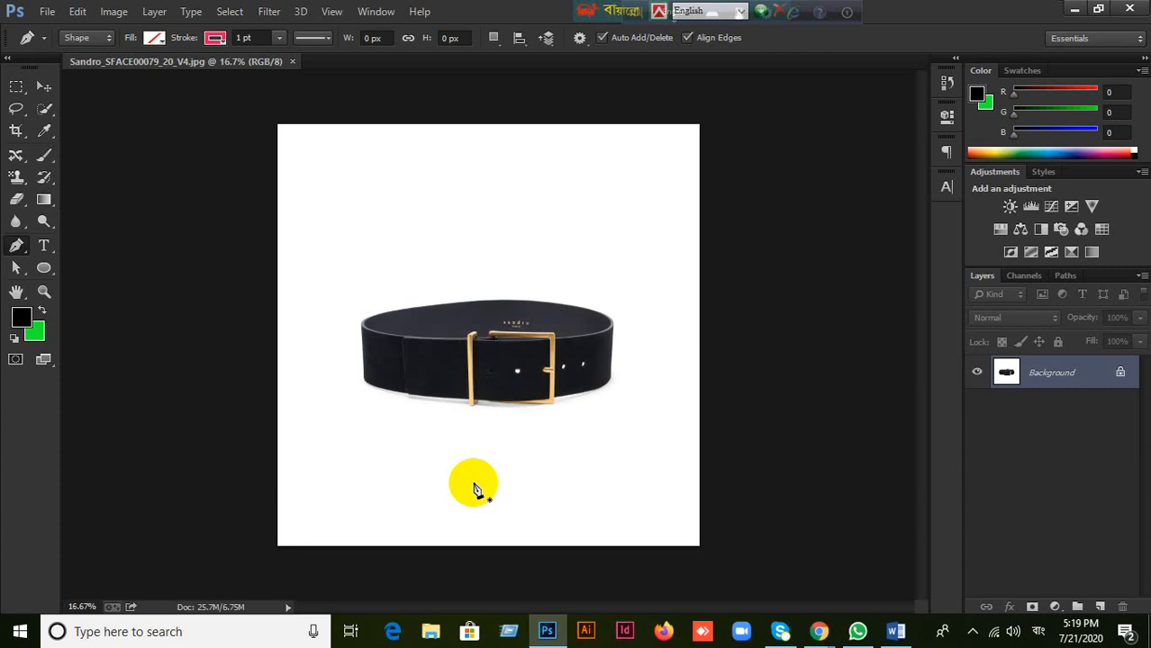
- Activate the Pen tool and set its drawing mode to Path
scroll(514, 313, "up", 5)
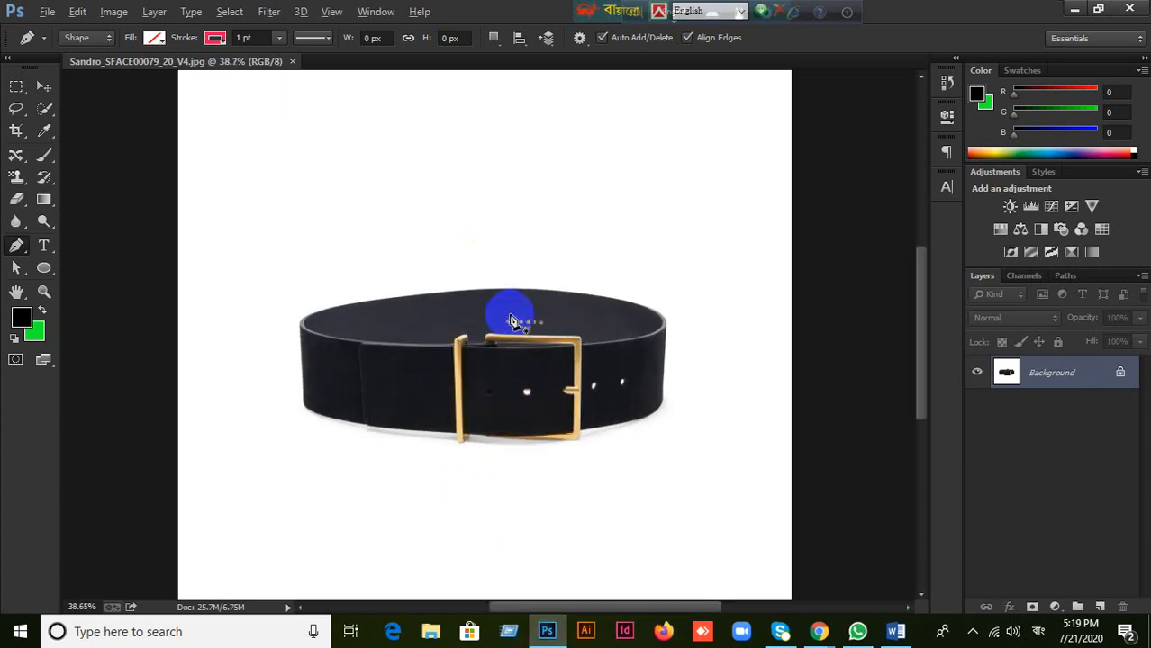
scroll(516, 309, "up", 2)
left_click_drag(750, 355, 536, 283)
right_click(16, 245)
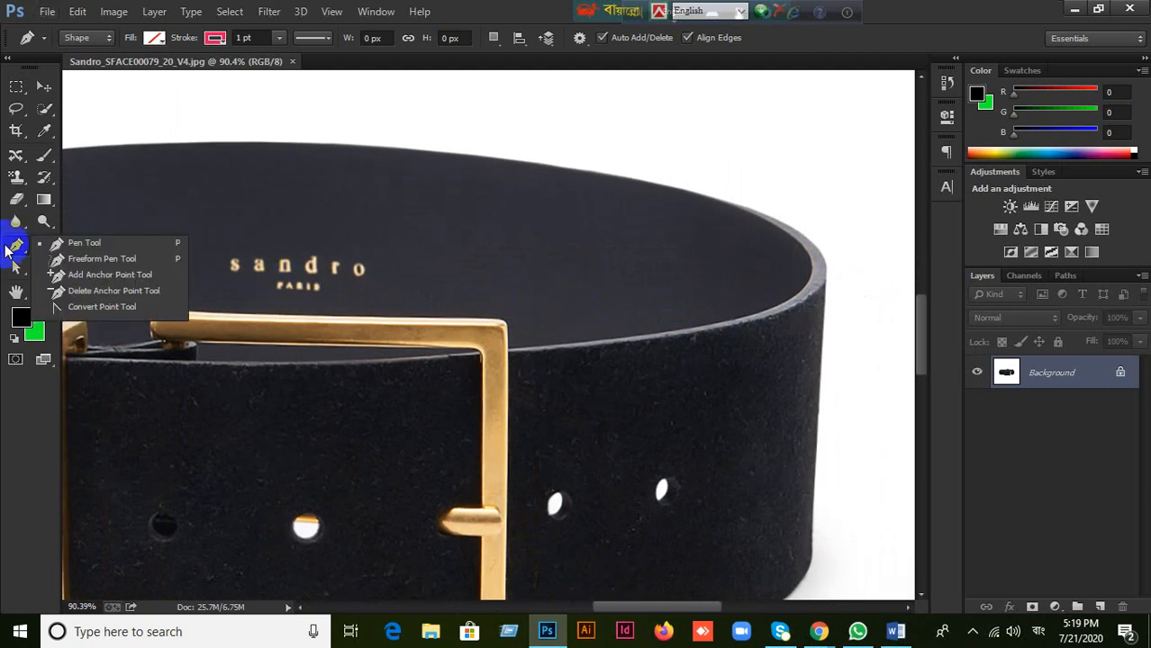
left_click(68, 243)
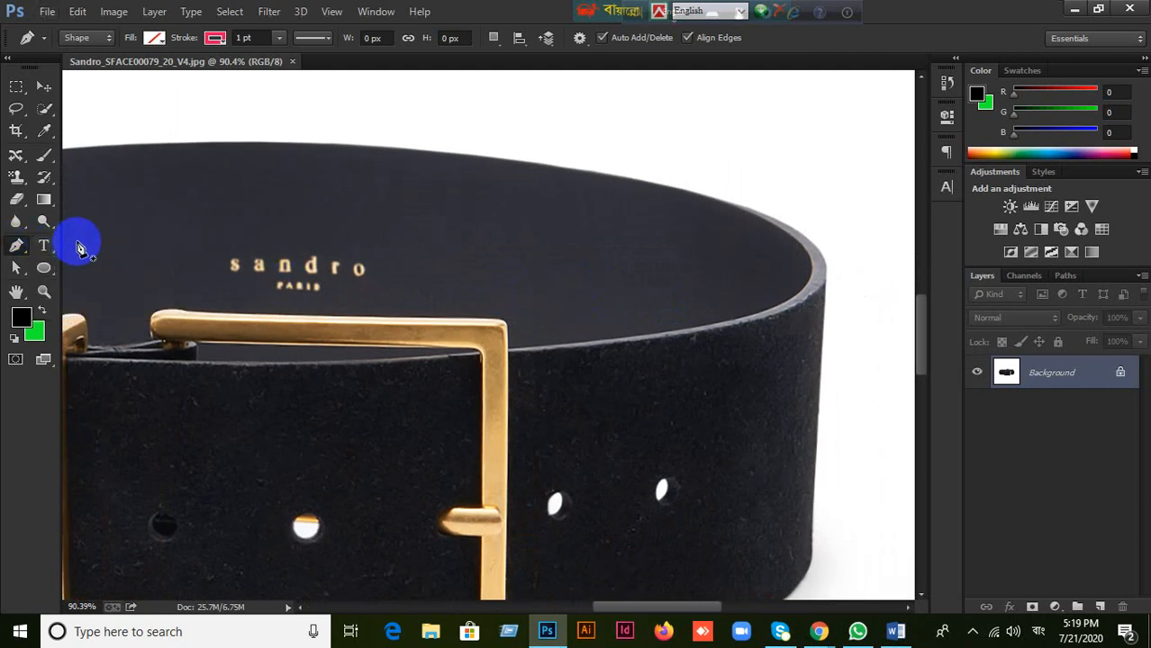
left_click(108, 43)
left_click(86, 70)
left_click(90, 37)
left_click(94, 71)
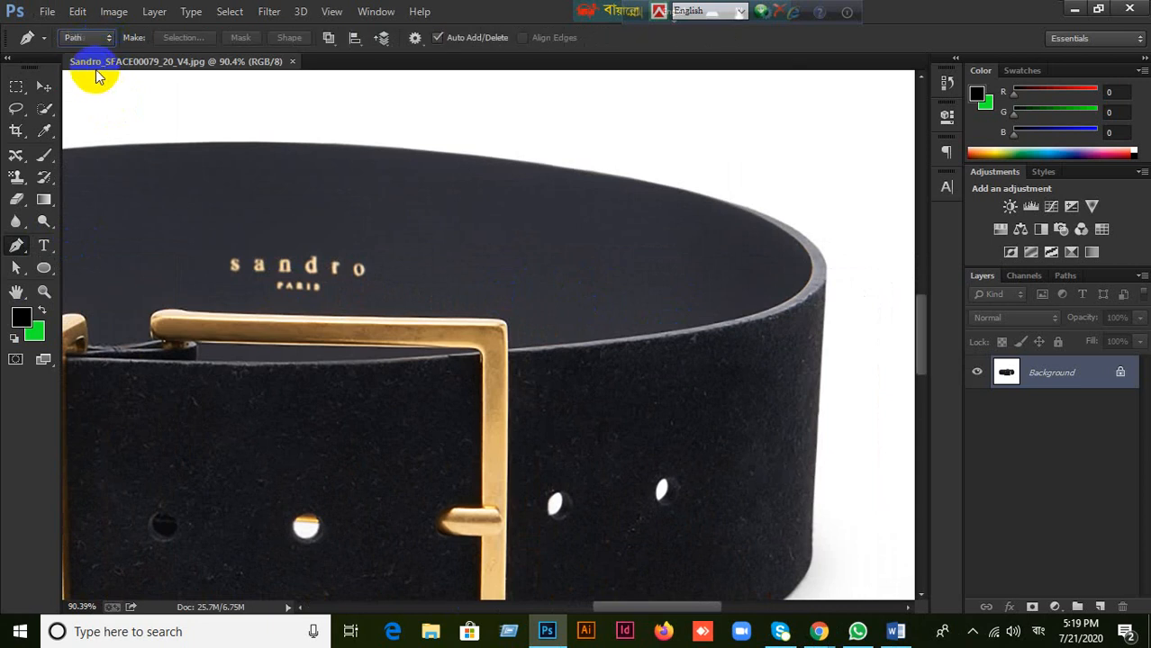
left_click(97, 41)
left_click(91, 71)
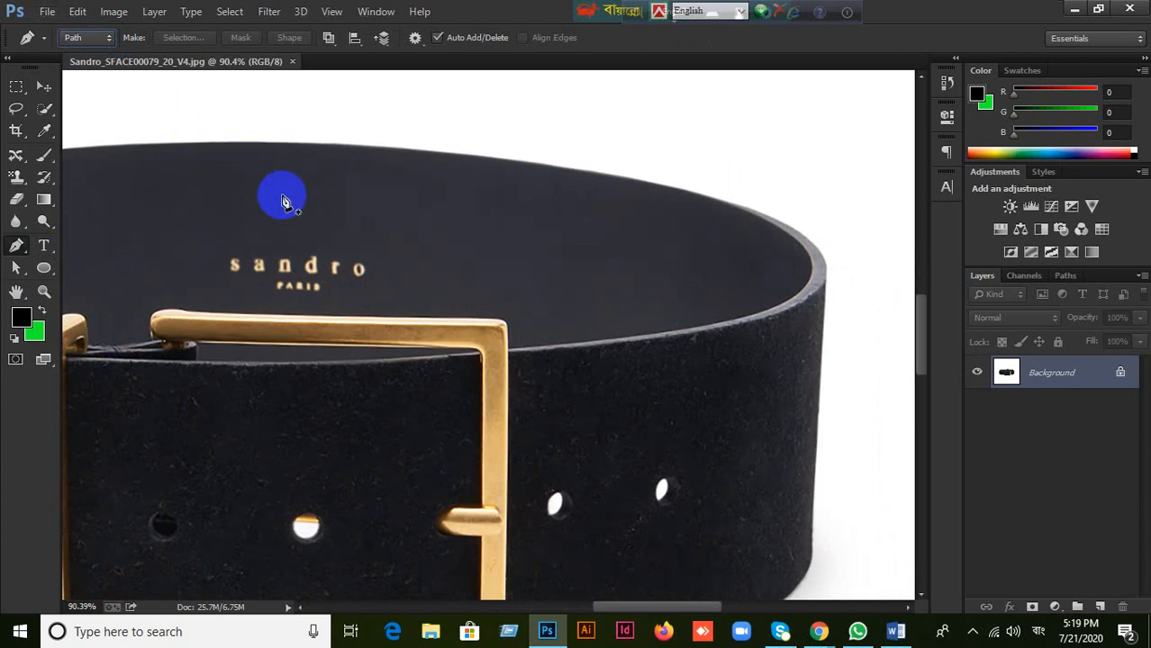
- Start a path with three anchor points along the belt's upper outer edge, working at 400% zoom
key("ctrl+plus")
key("ctrl+plus")
key("ctrl+plus")
key("ctrl+plus")
key("ctrl+plus")
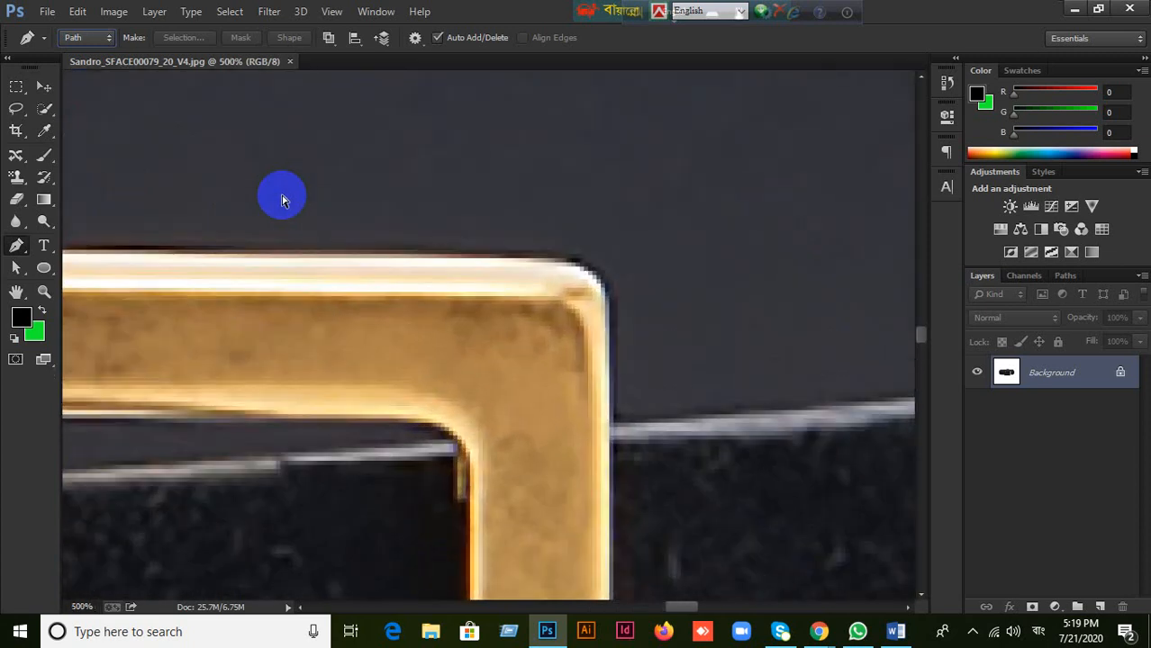
key("ctrl+minus")
scroll(283, 200, "up", 6)
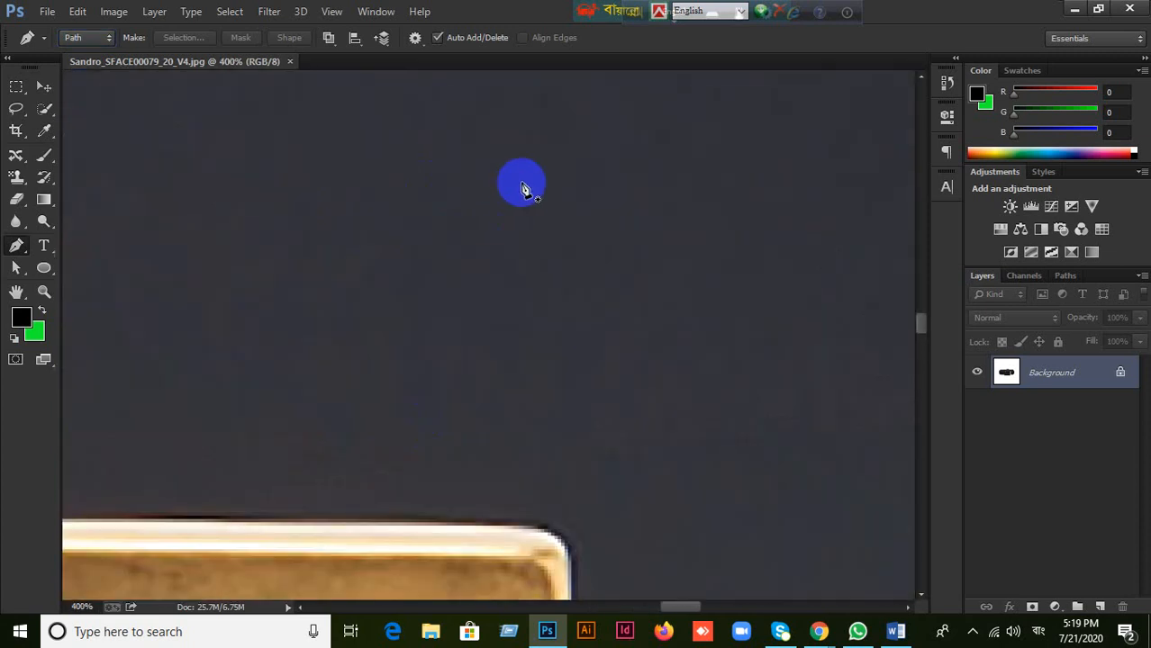
left_click_drag(600, 203, 505, 296)
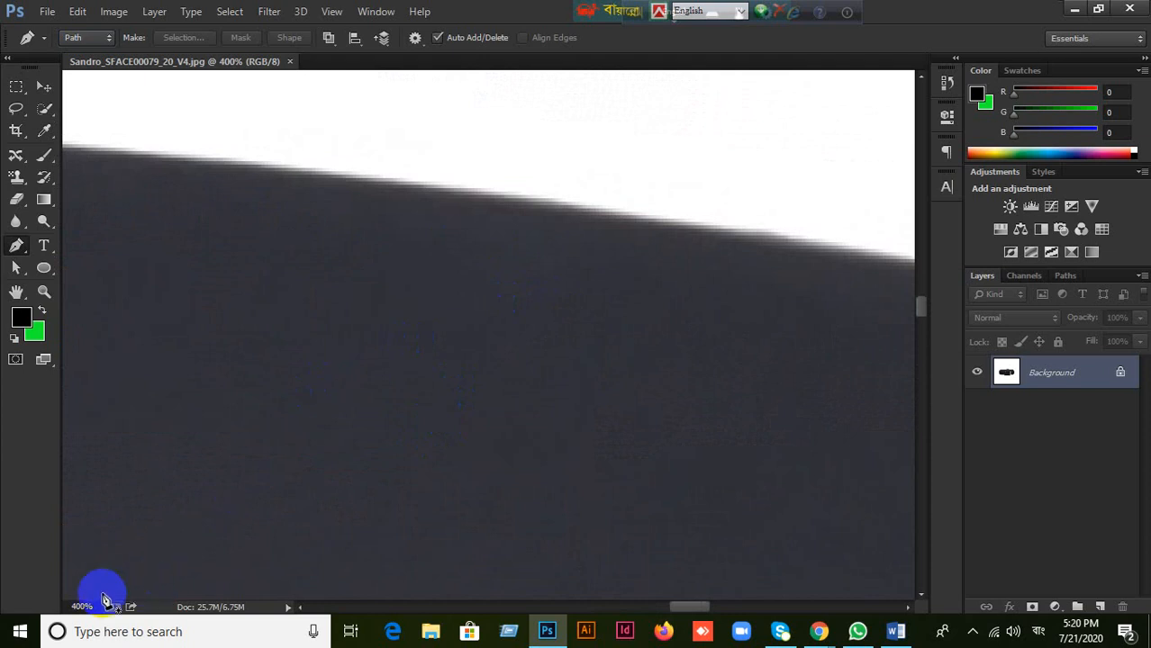
left_click_drag(462, 358, 189, 317)
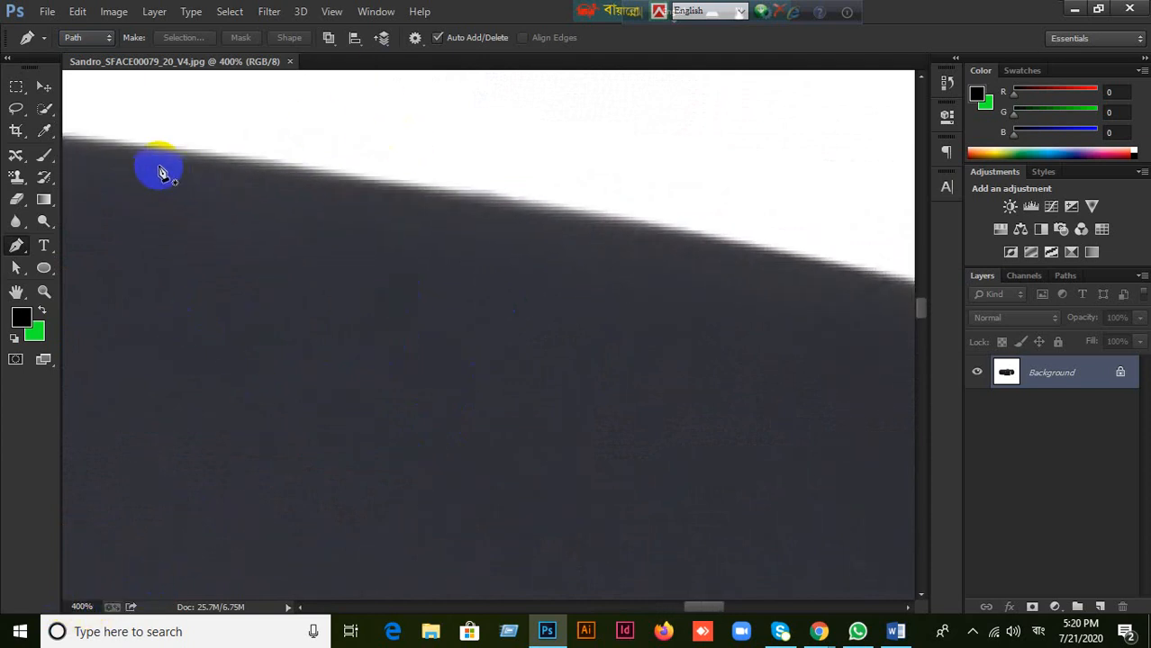
left_click(89, 136)
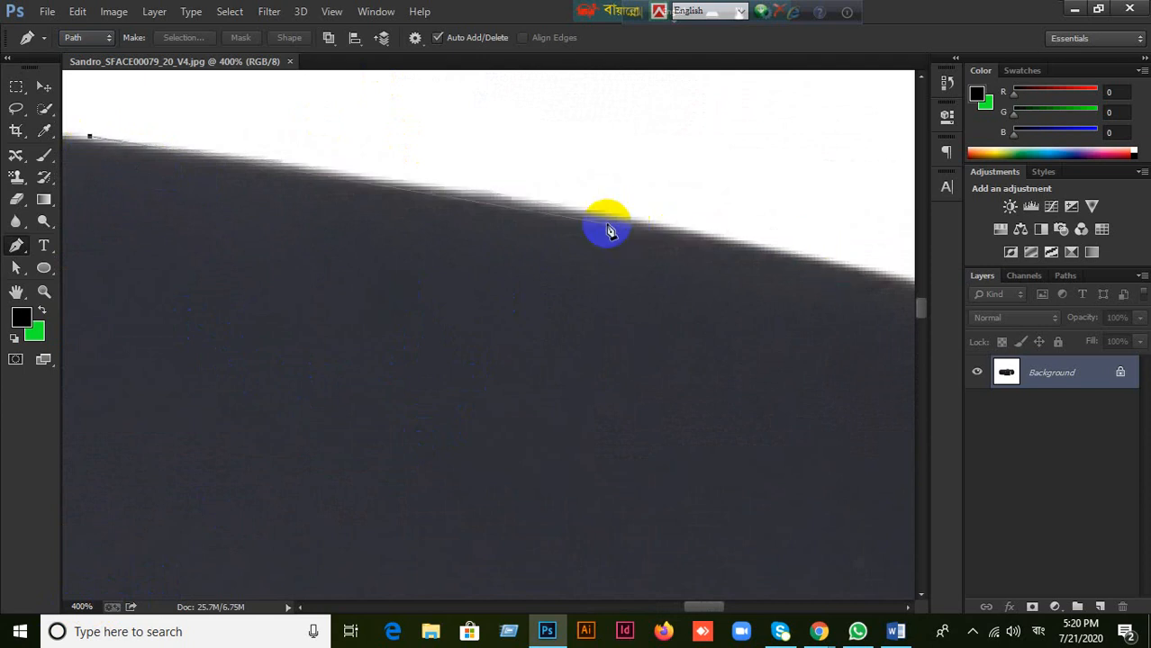
left_click(477, 194)
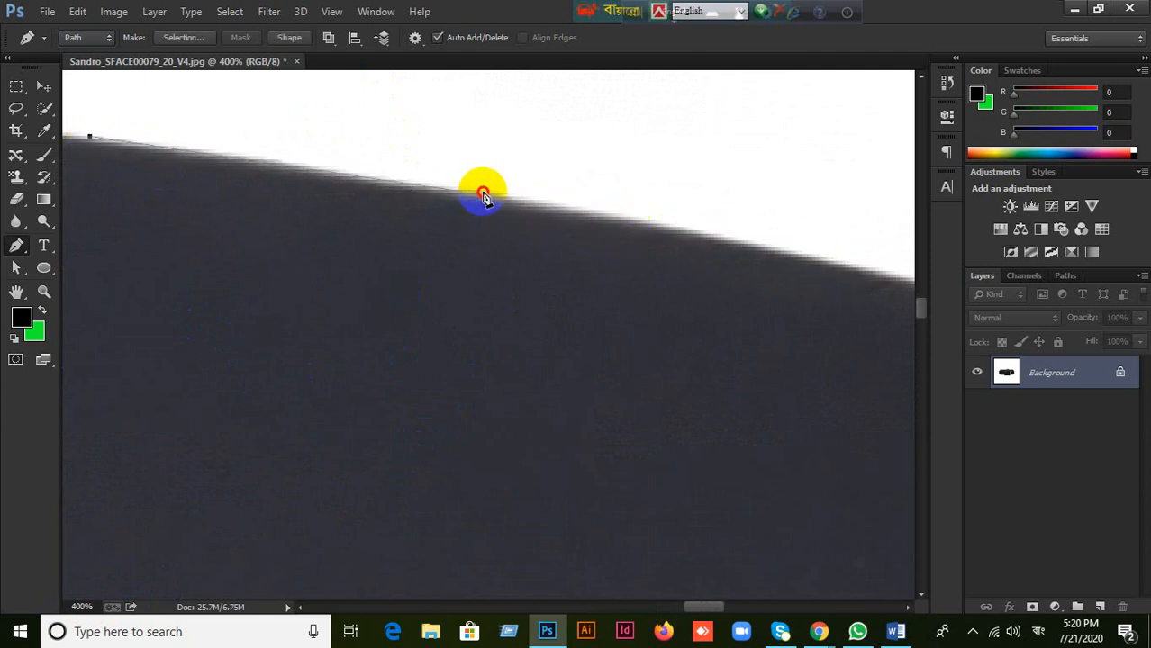
left_click(714, 239)
- Extend the path with three curved anchor points along the belt's upper edge up to the right-hand bend
left_click_drag(855, 326, 365, 256)
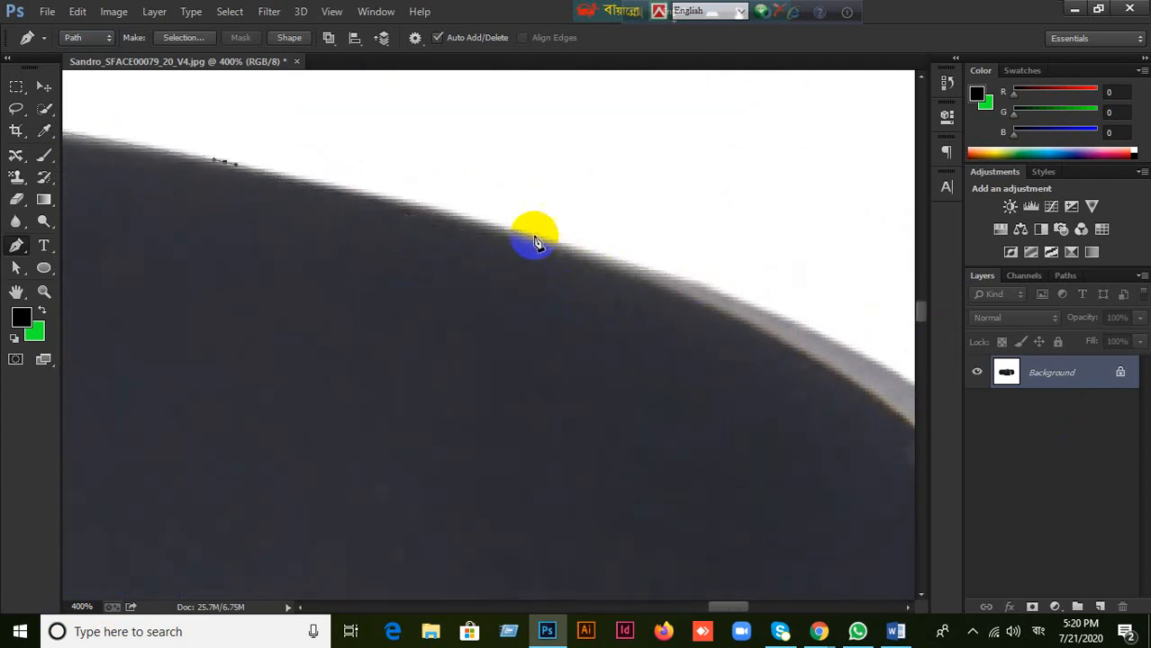
left_click_drag(444, 210, 455, 214)
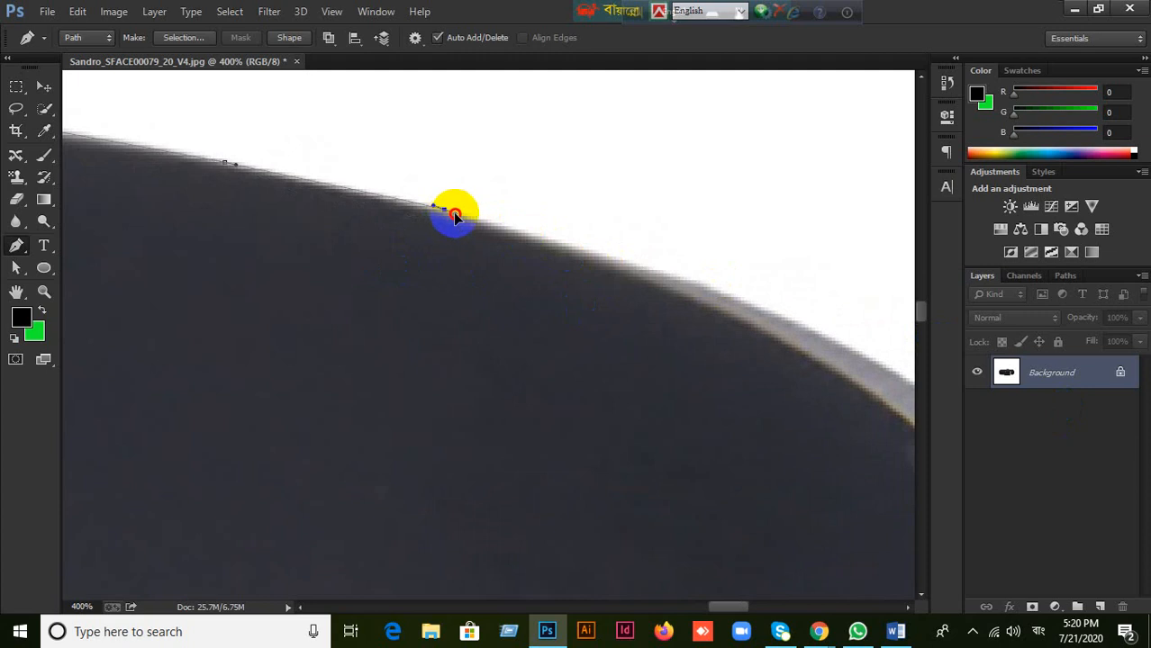
left_click_drag(675, 276, 679, 284)
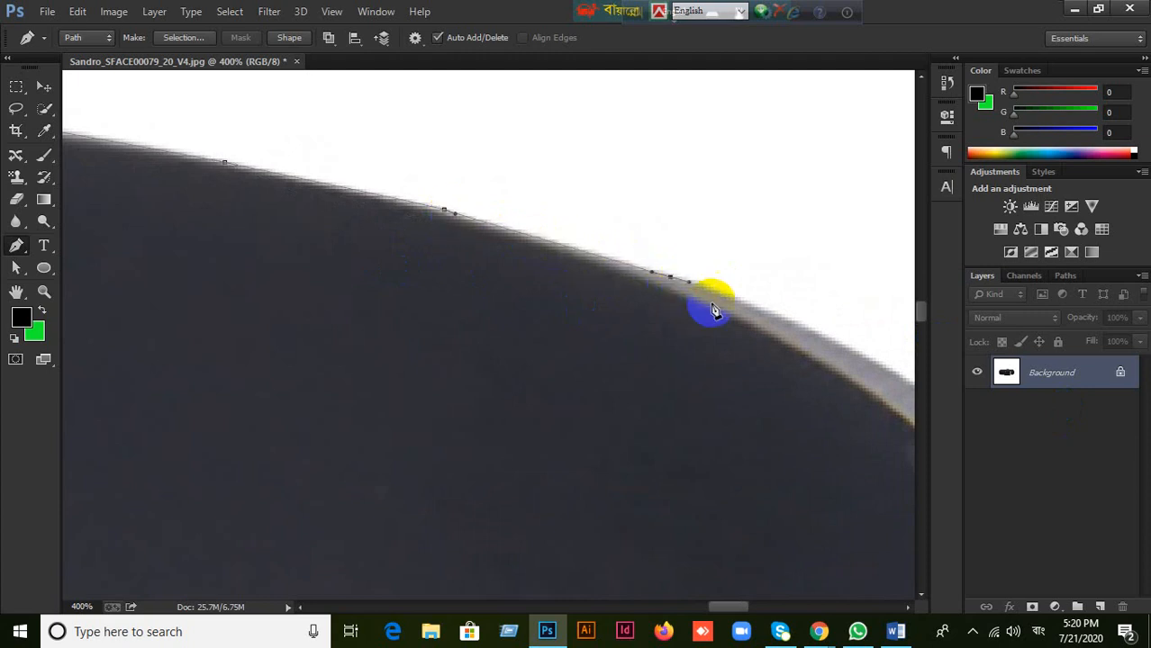
left_click_drag(763, 365, 442, 257)
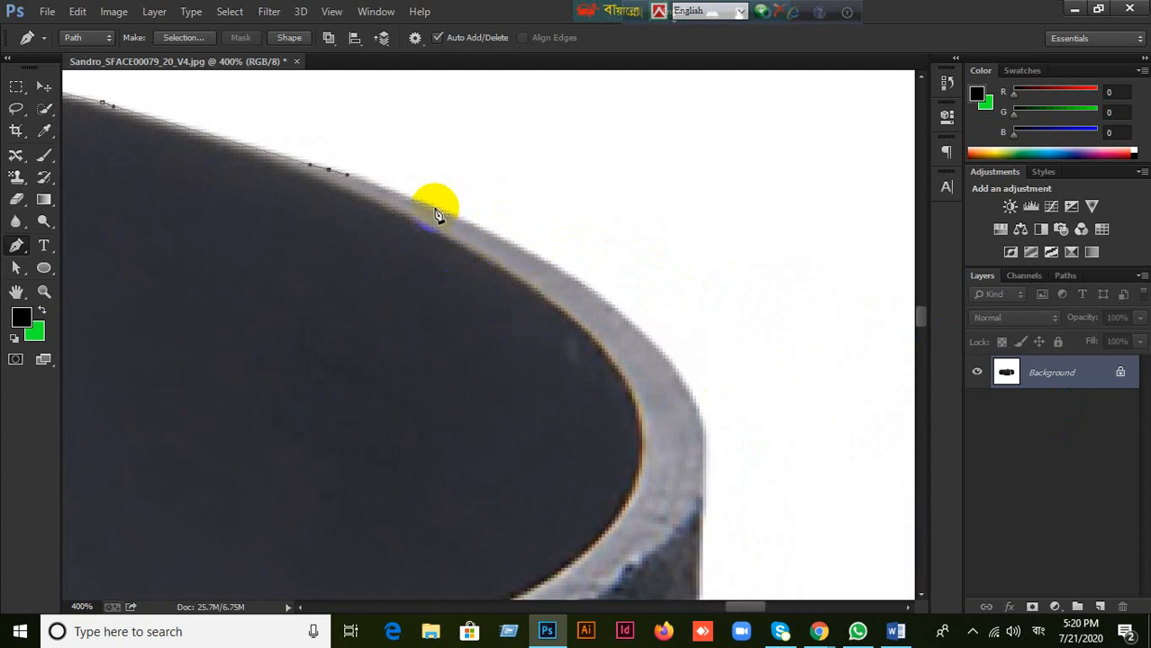
left_click_drag(495, 235, 532, 255)
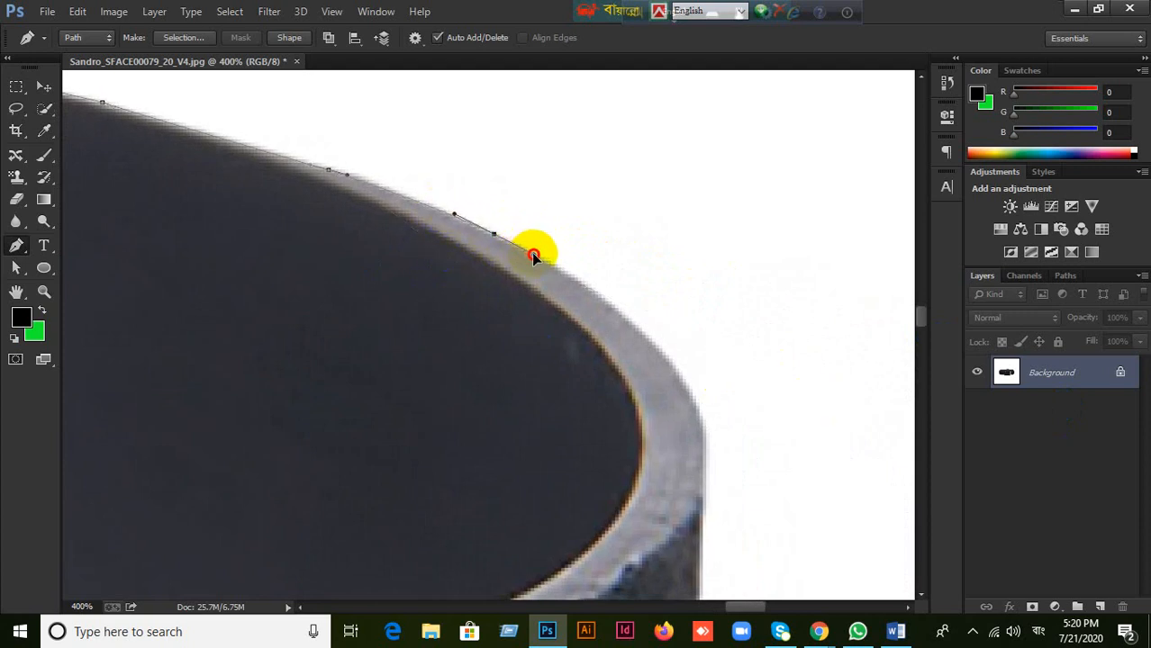
left_click_drag(735, 346, 768, 234)
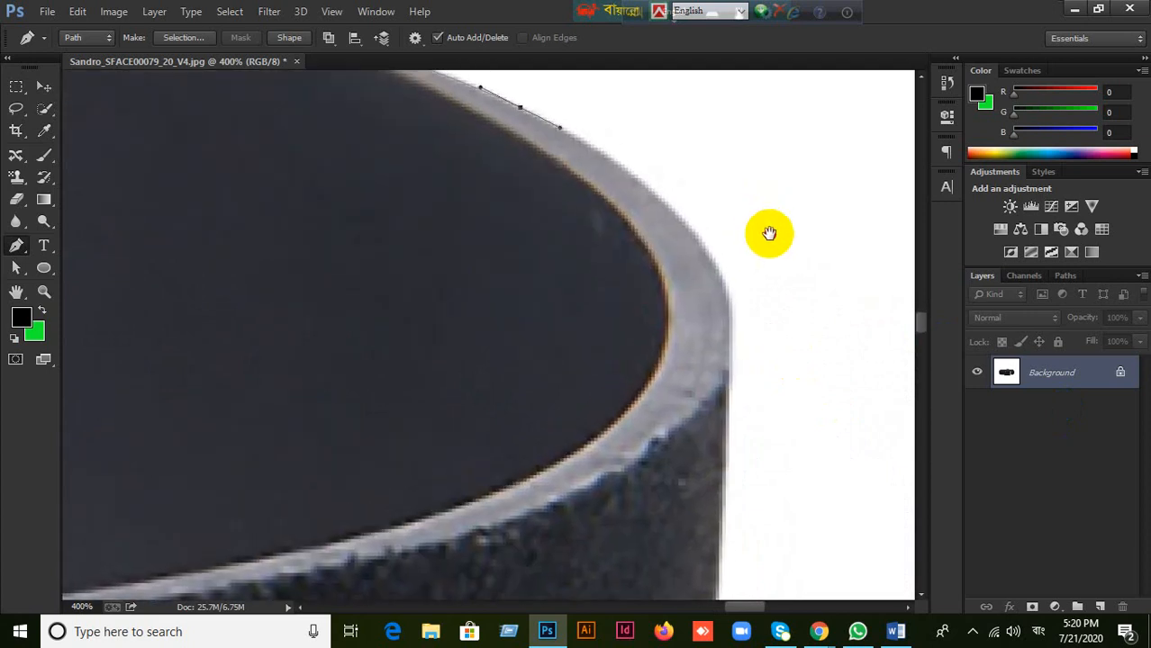
left_click_drag(725, 290, 730, 338)
key("ctrl+z")
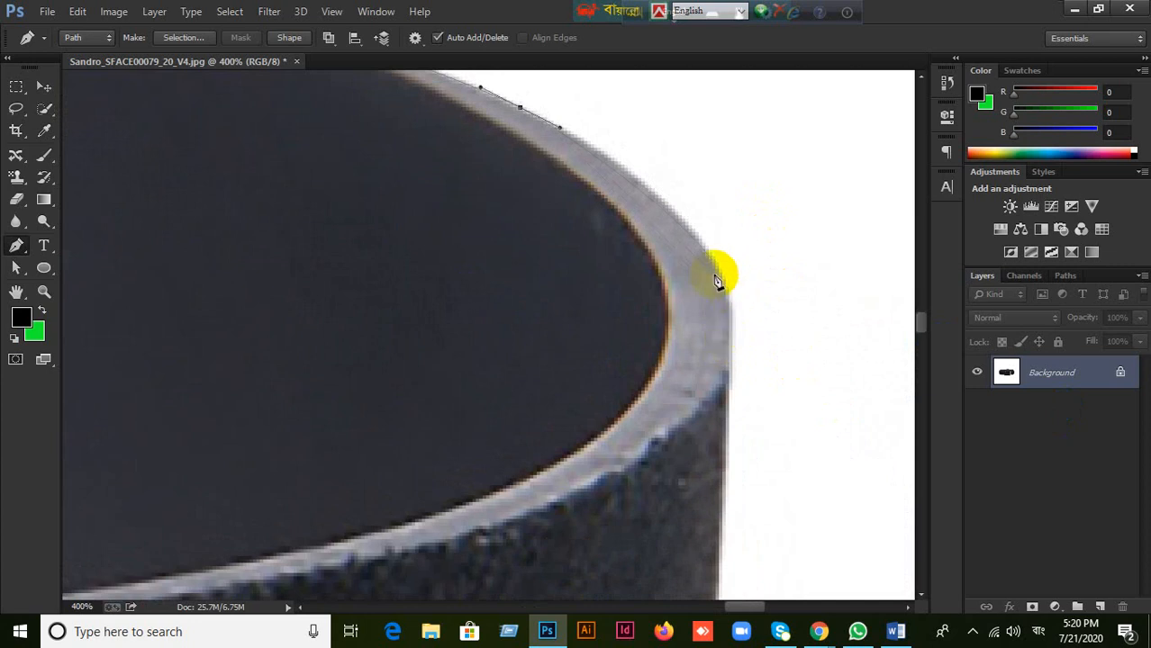
left_click(707, 254)
key("ctrl+z")
- Place two curved anchor points around the belt's right-hand bend and adjust their handles to follow the rim
left_click(699, 250)
left_click_drag(712, 266, 706, 250)
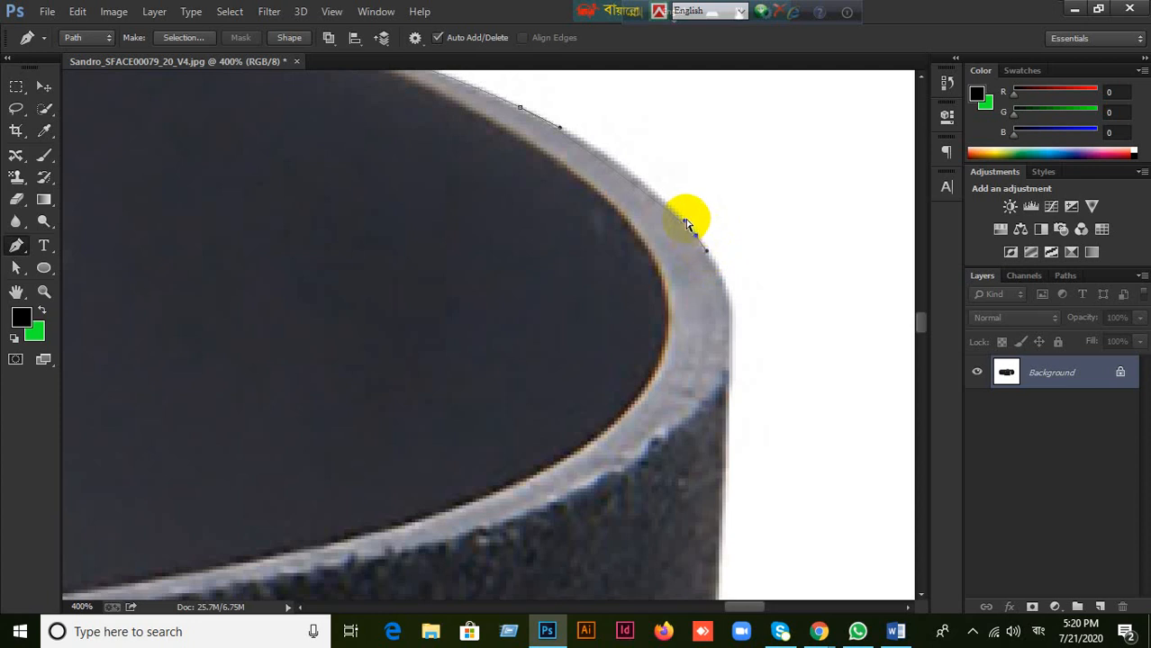
left_click(621, 153)
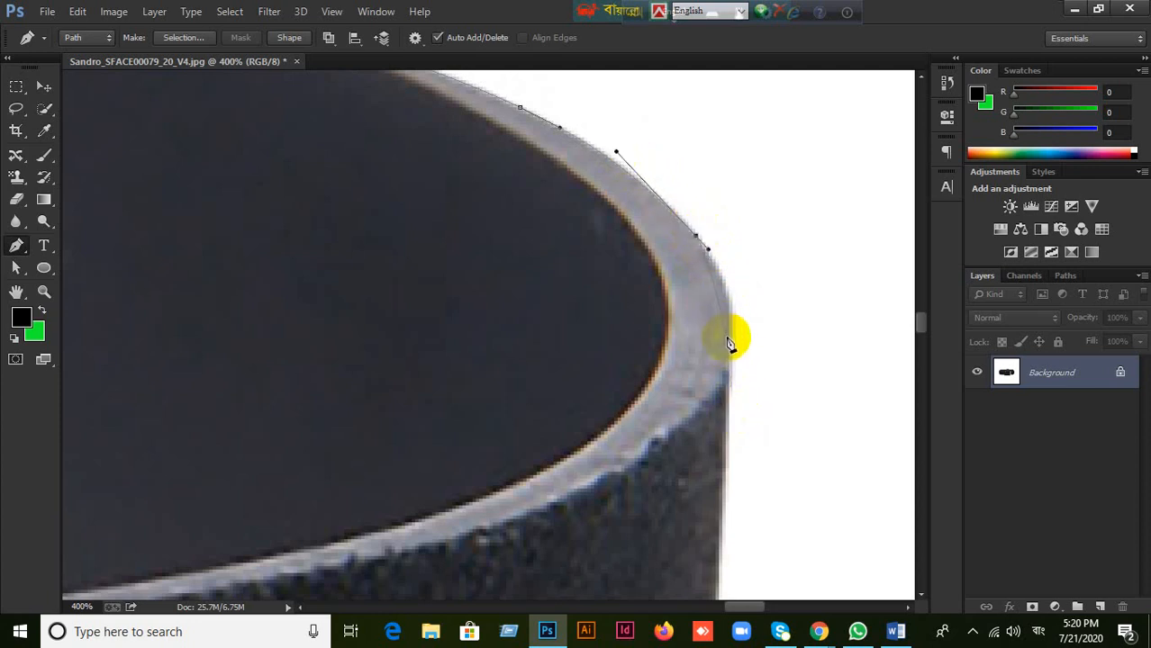
left_click_drag(732, 321, 729, 345)
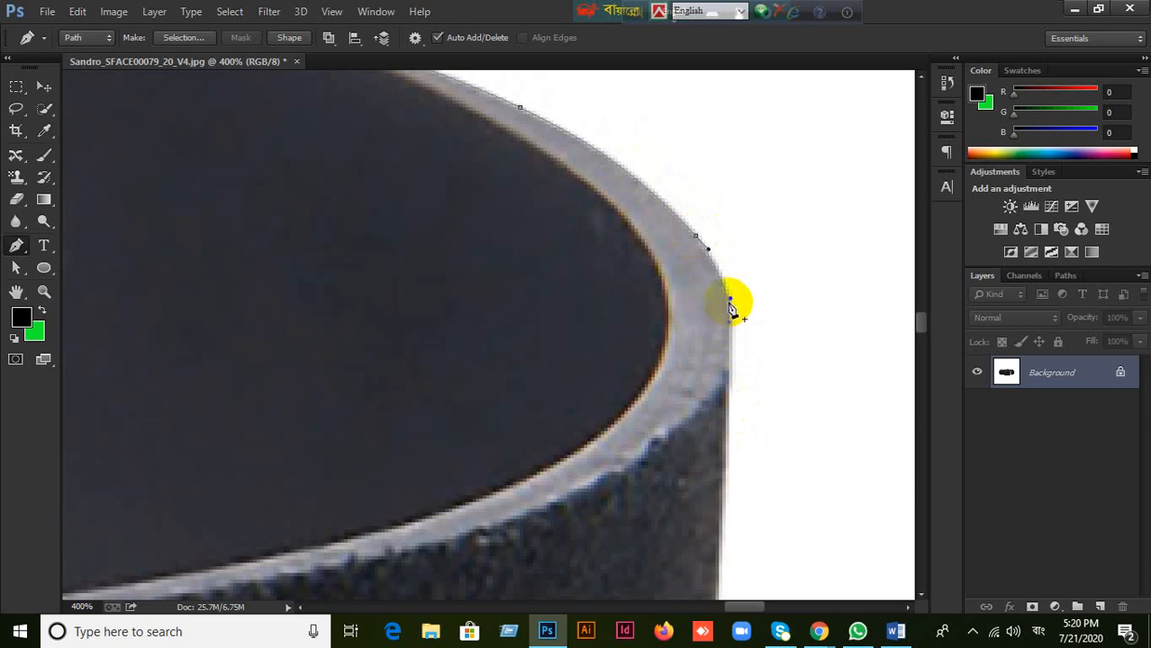
left_click_drag(731, 299, 731, 287)
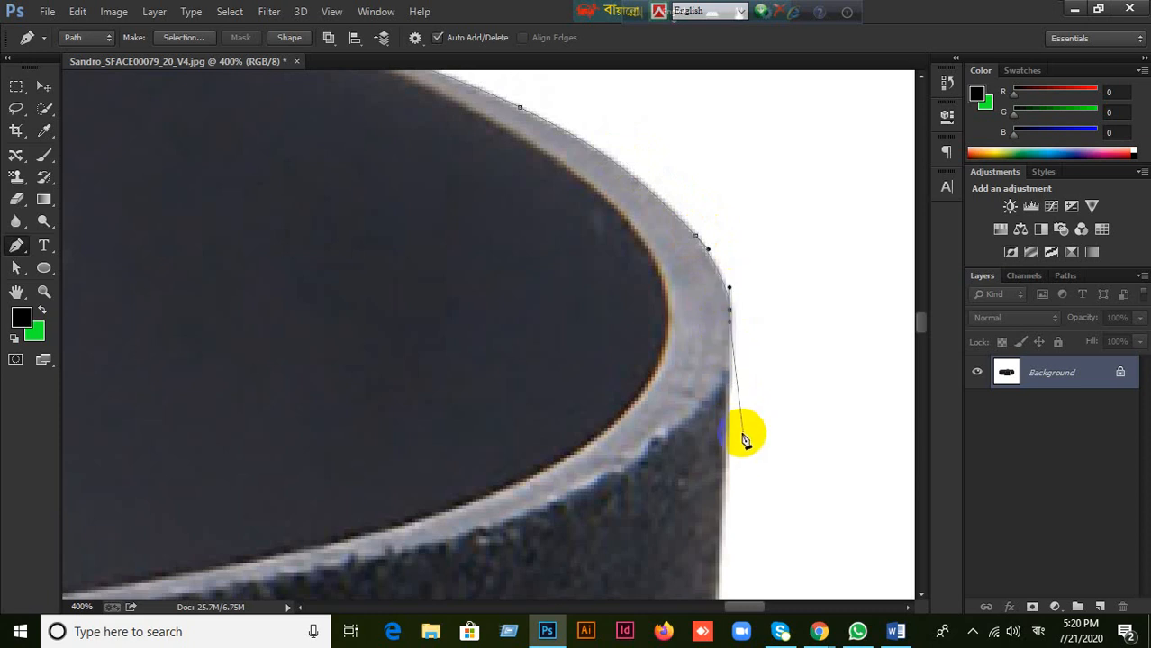
- Continue the path down the belt's right side with anchor points on its outer edge, ending just above the lower corner
left_click_drag(737, 474, 709, 258)
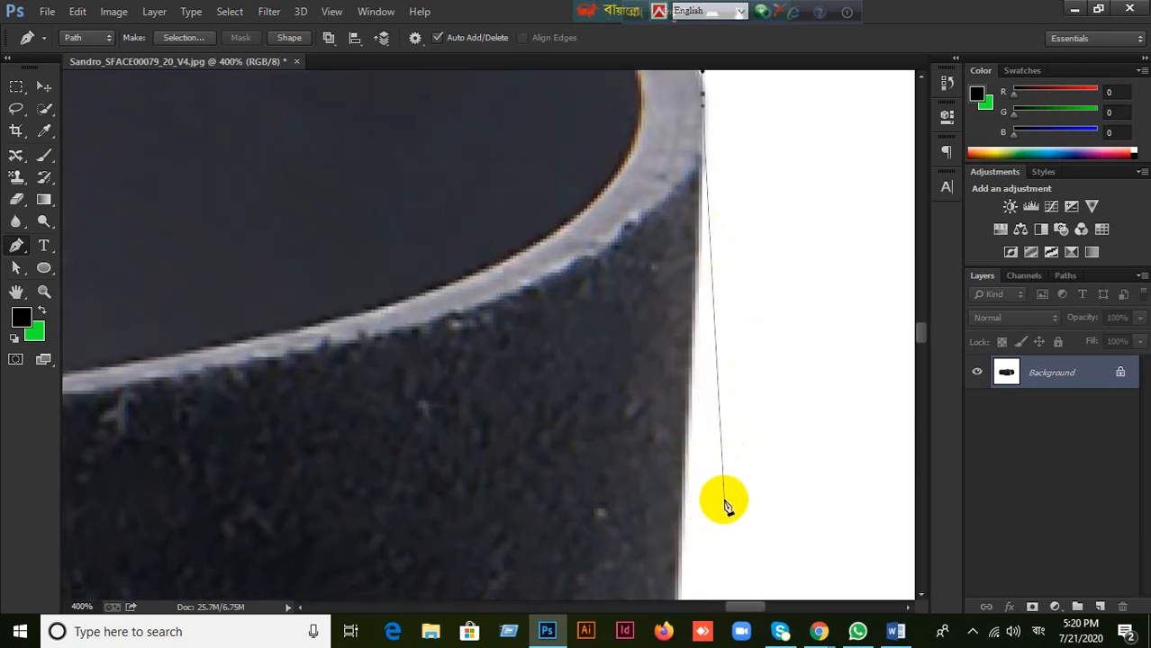
left_click(680, 517)
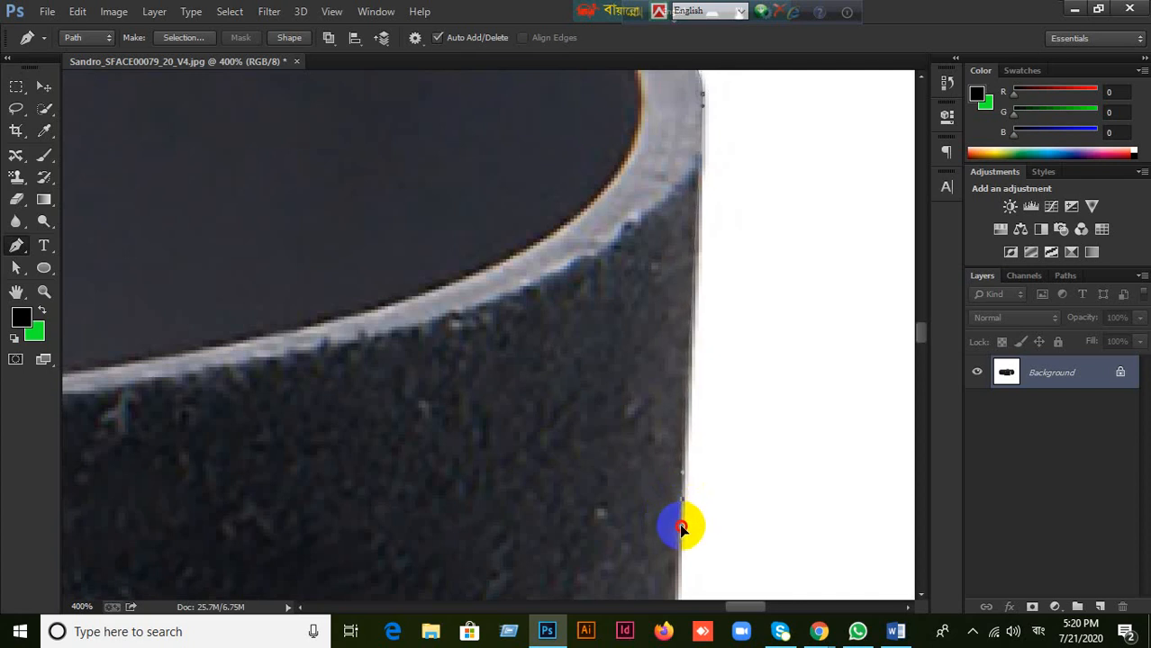
left_click_drag(699, 545, 699, 206)
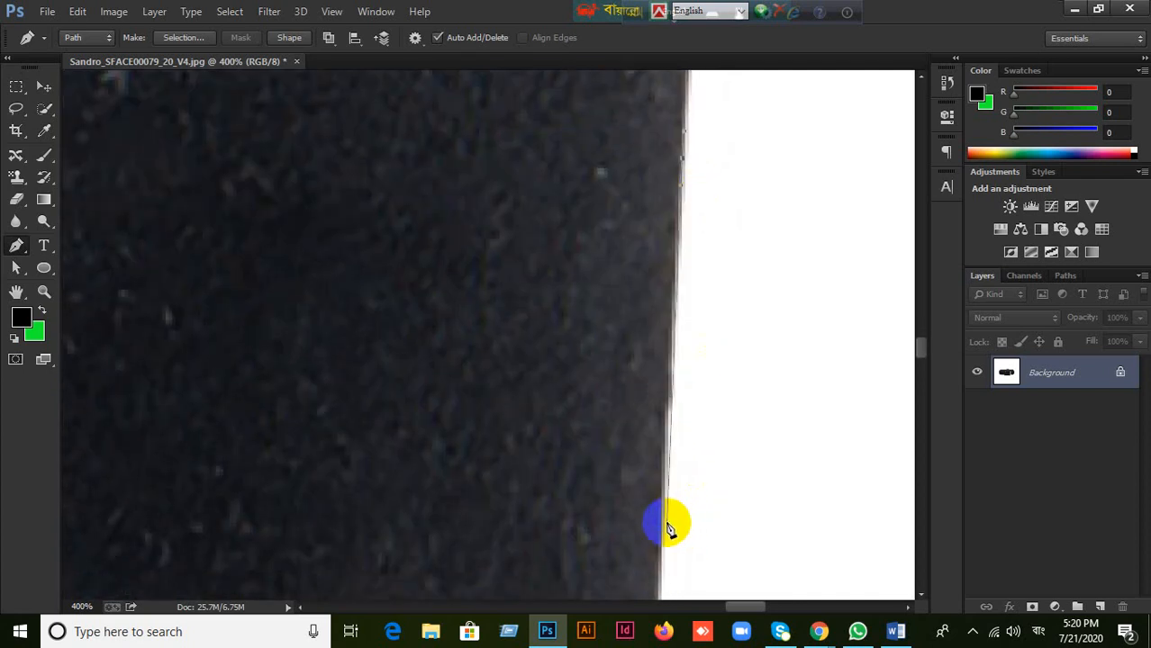
left_click_drag(660, 539, 660, 549)
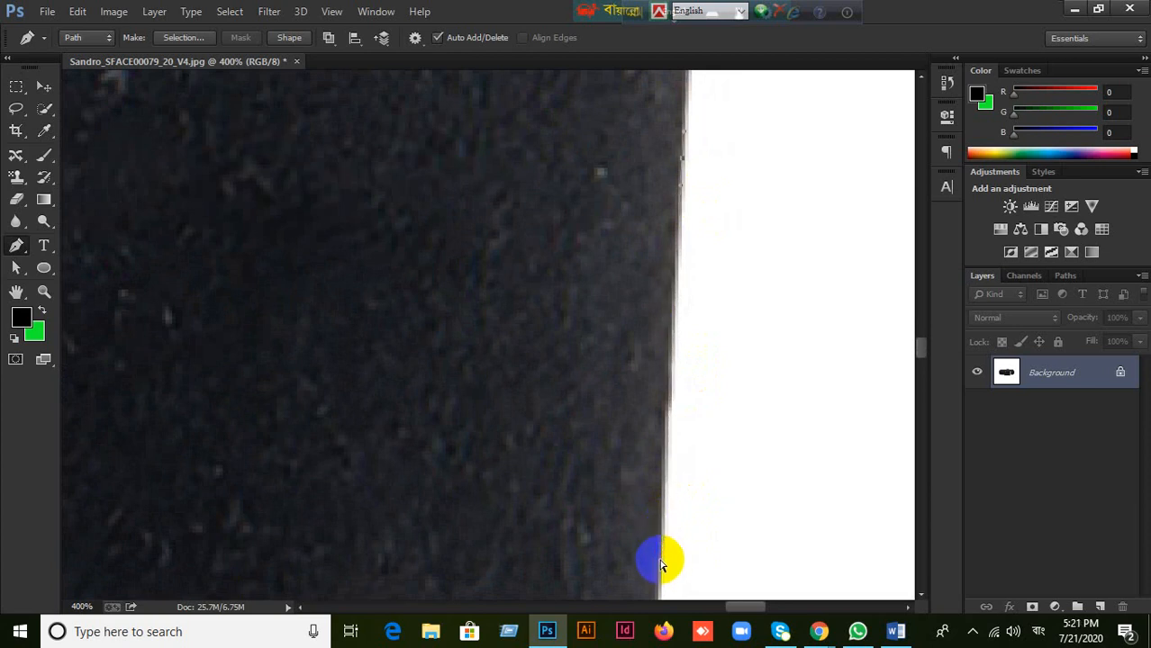
left_click_drag(660, 565, 660, 574)
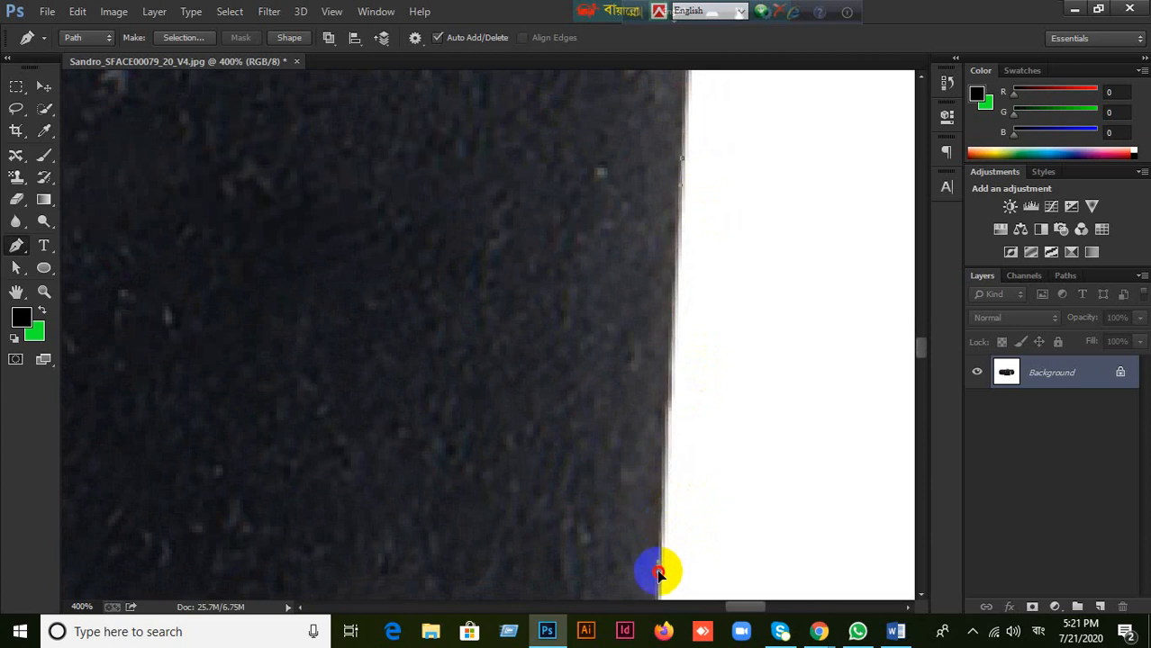
key("space")
left_click_drag(691, 578, 690, 95)
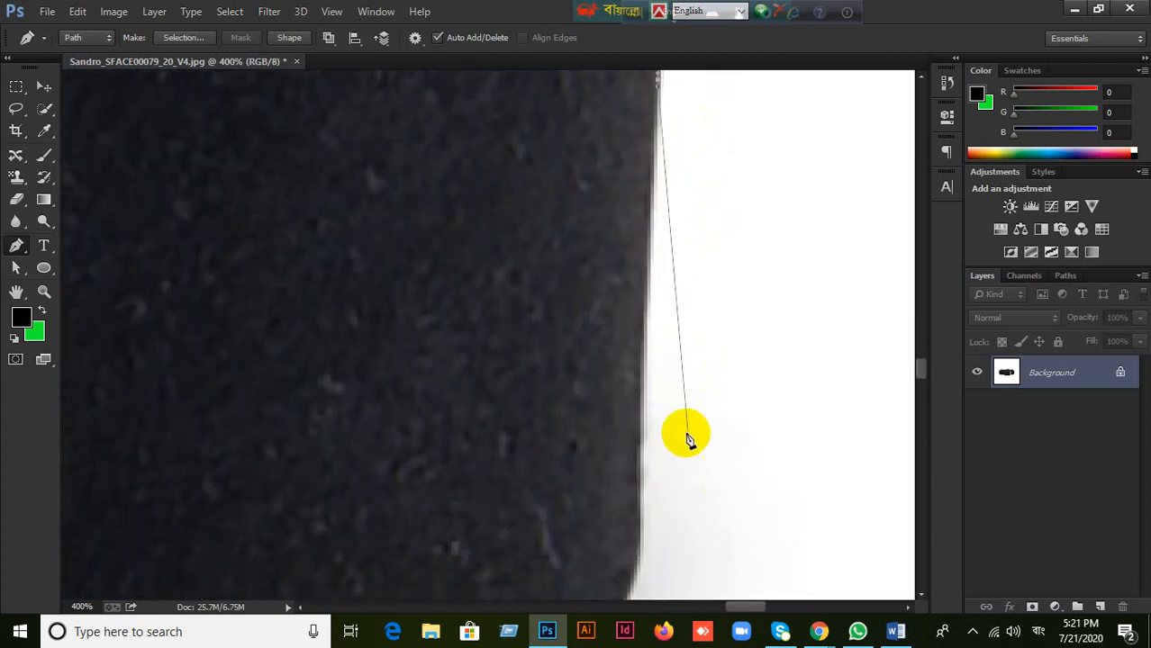
left_click(640, 490)
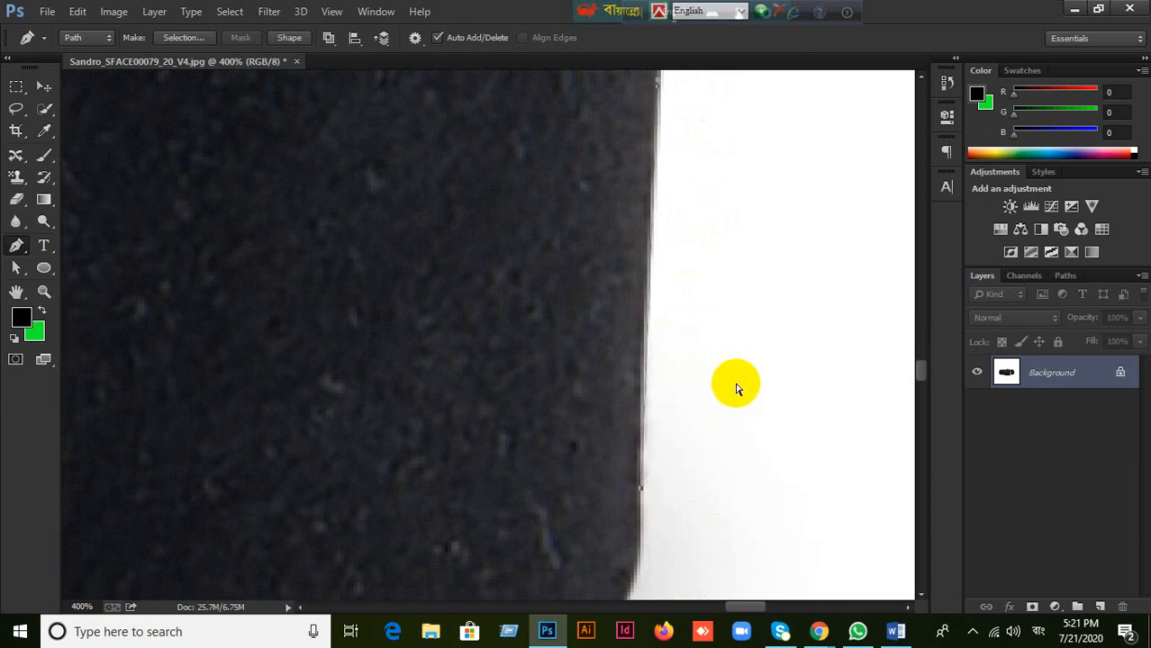
- Add an anchor point on the belt's straight right outer edge, zooming in to about 935% to place it precisely
scroll(679, 140, "up", 5)
key("space")
left_click_drag(680, 139, 684, 545)
left_click(643, 414)
key("space")
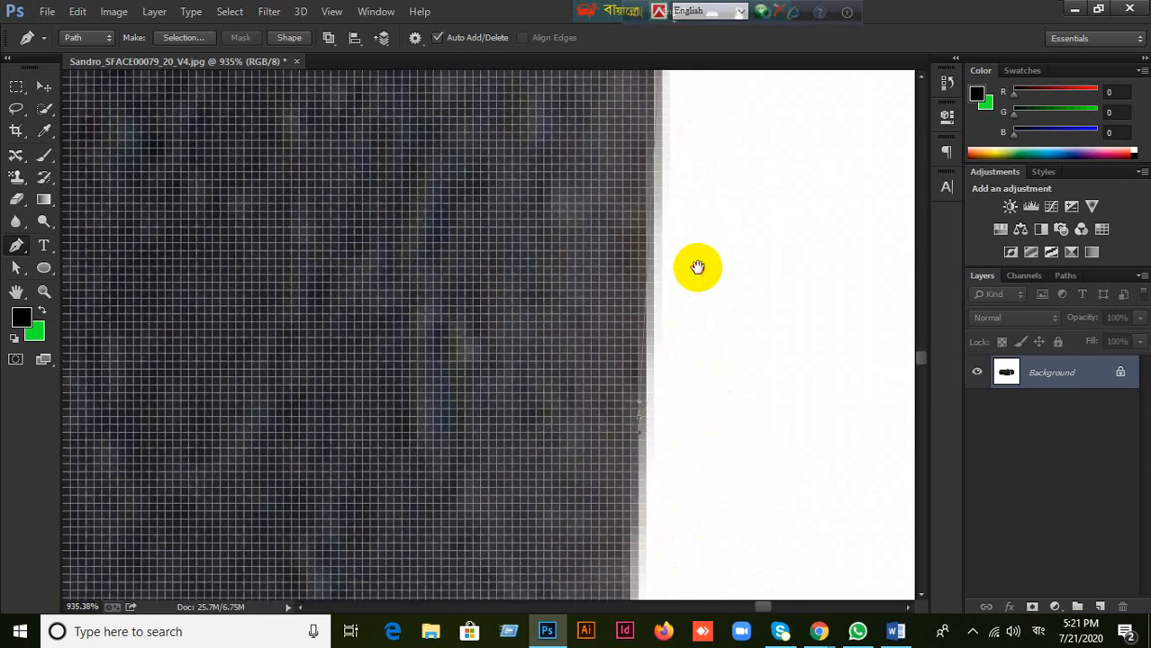
left_click_drag(696, 270, 698, 511)
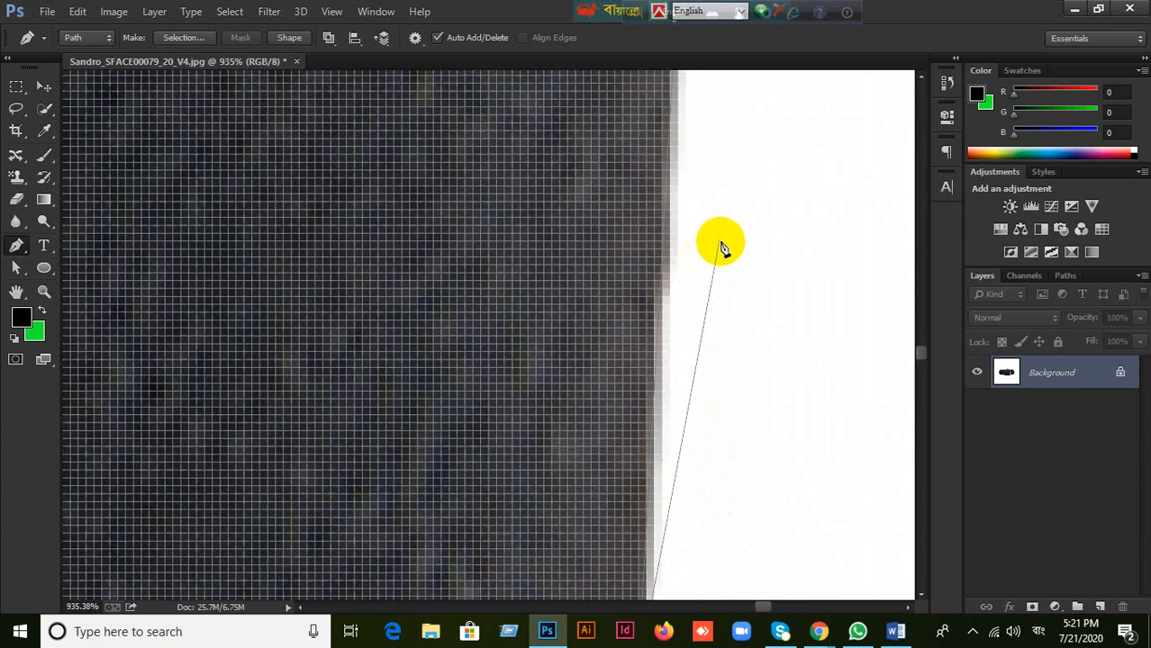
scroll(722, 359, "down", 4)
key("space")
left_click_drag(729, 461, 712, 225)
left_click_drag(648, 64, 650, 530)
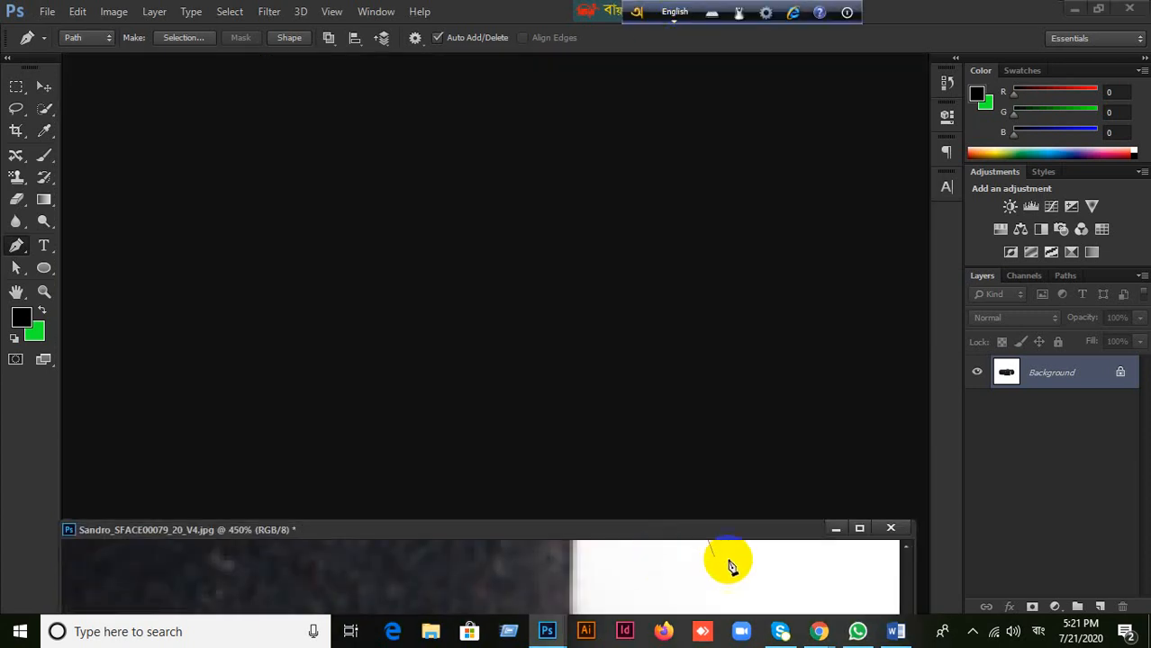
left_click(859, 528)
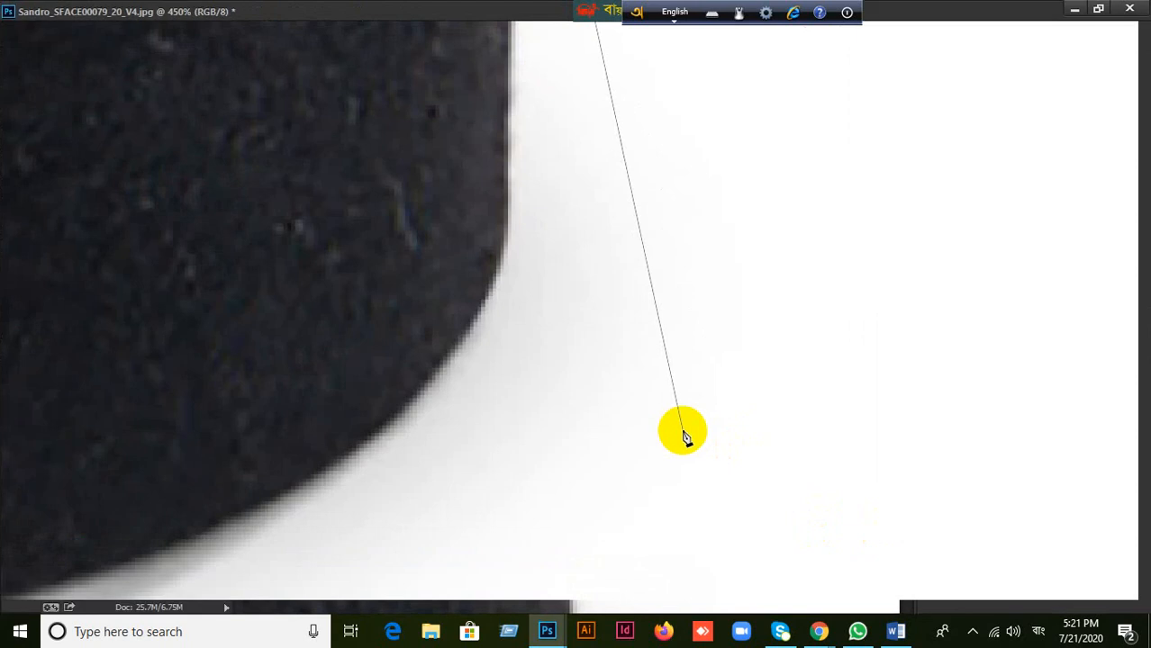
left_click(1097, 8)
left_click_drag(736, 537, 740, 203)
- Place an anchor point where the belt's right edge starts to bend, and a curved one around the lower right corner
left_click_drag(594, 265, 624, 473)
left_click_drag(641, 361, 631, 421)
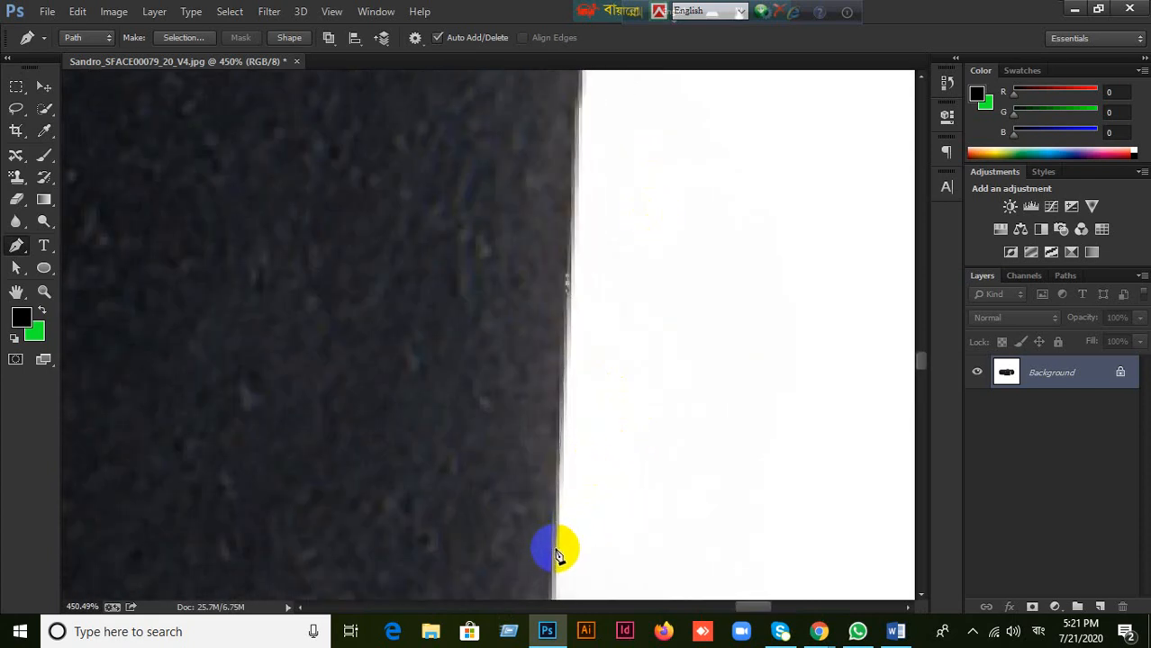
left_click_drag(556, 551, 611, 18)
left_click_drag(601, 216, 613, 349)
left_click(558, 443)
left_click_drag(559, 443, 549, 446)
left_click_drag(569, 507, 730, 259)
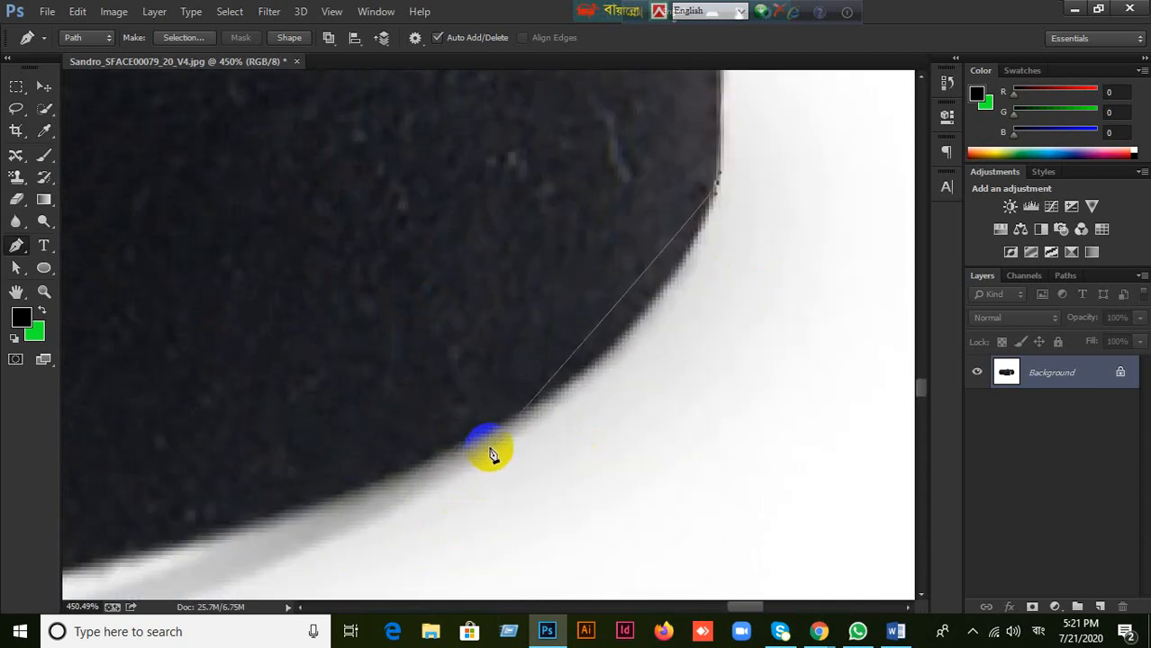
left_click_drag(580, 374, 669, 311)
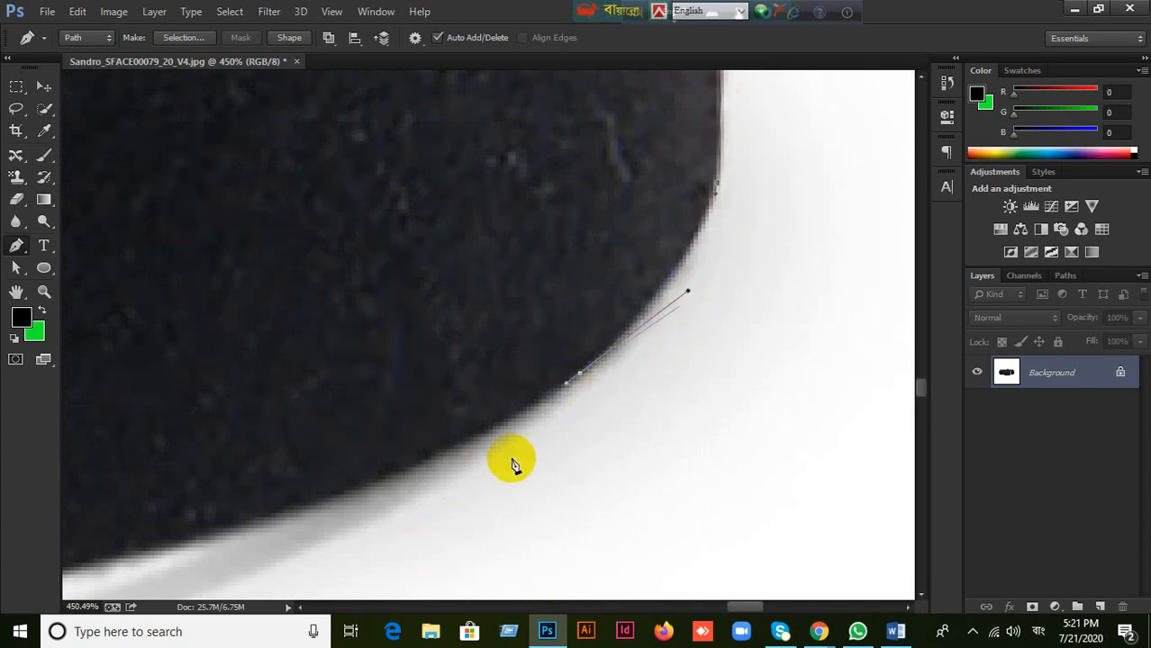
left_click_drag(524, 472, 693, 380)
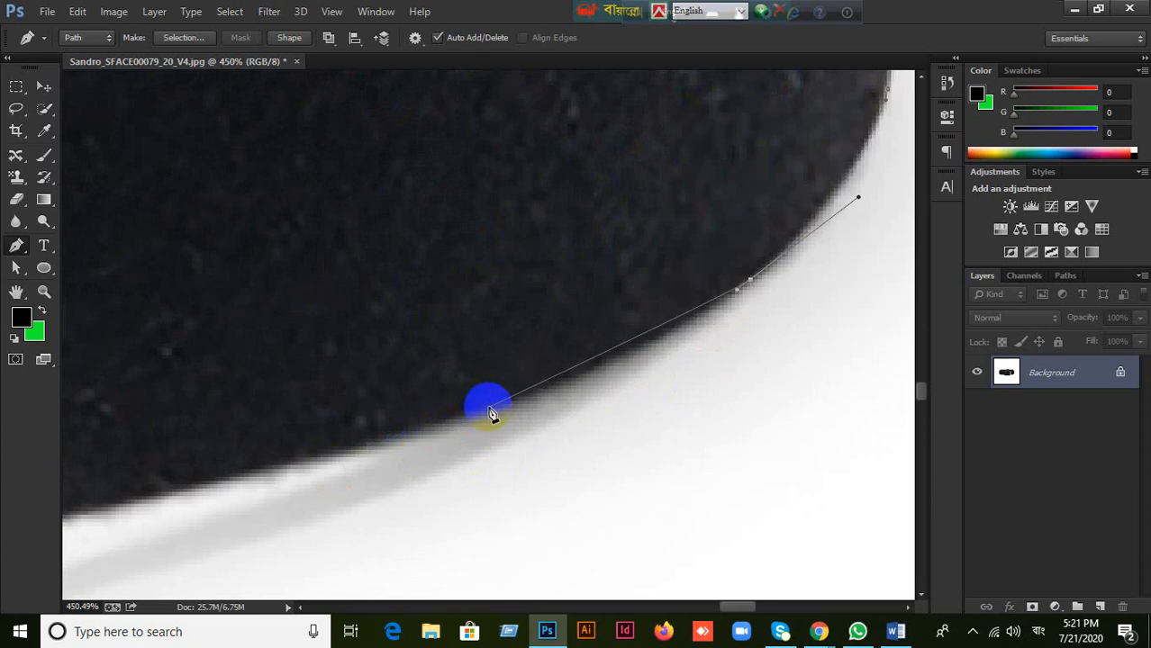
left_click_drag(496, 404, 476, 409)
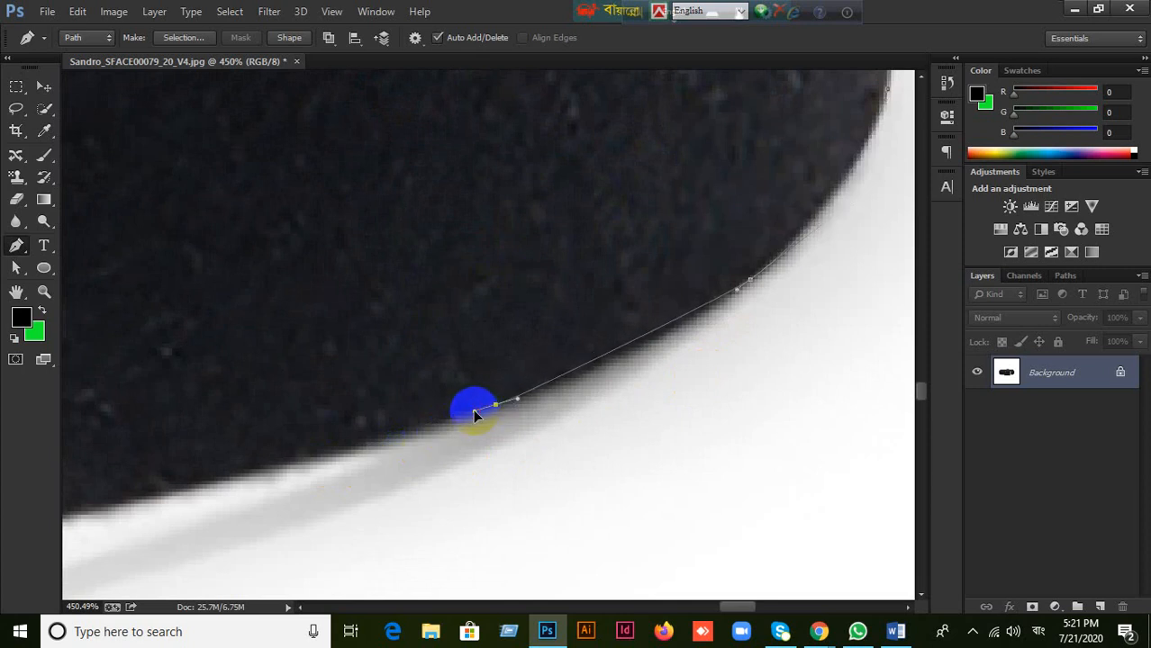
left_click_drag(567, 384, 620, 365)
left_click_drag(322, 494, 408, 377)
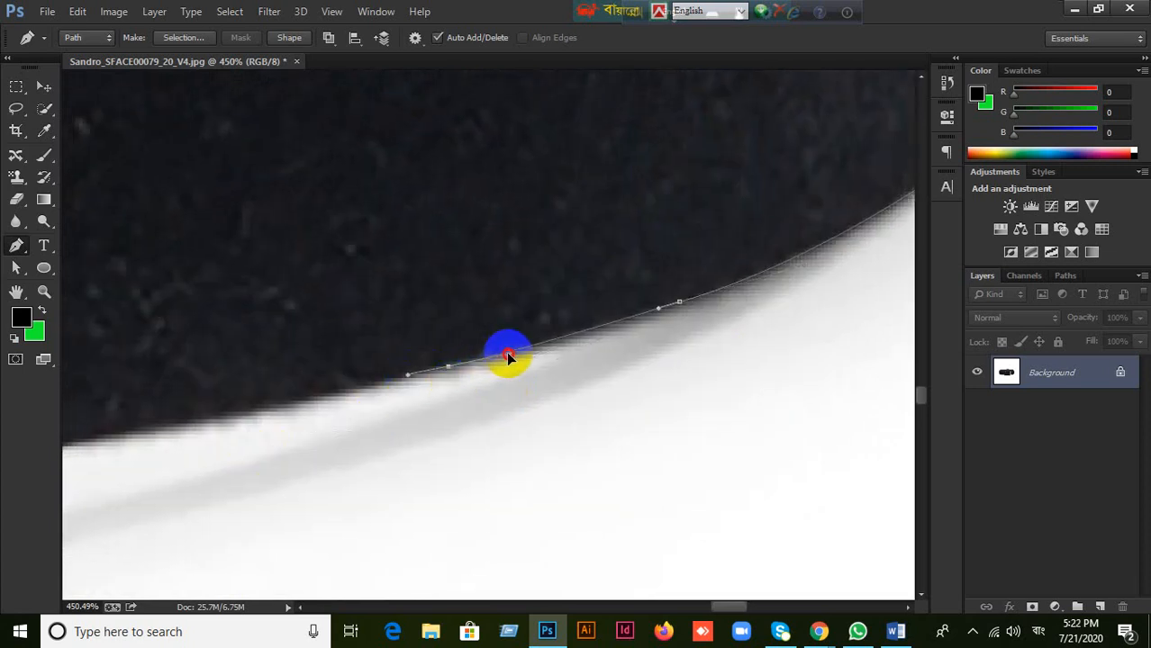
left_click_drag(516, 354, 517, 354)
left_click_drag(263, 481, 508, 406)
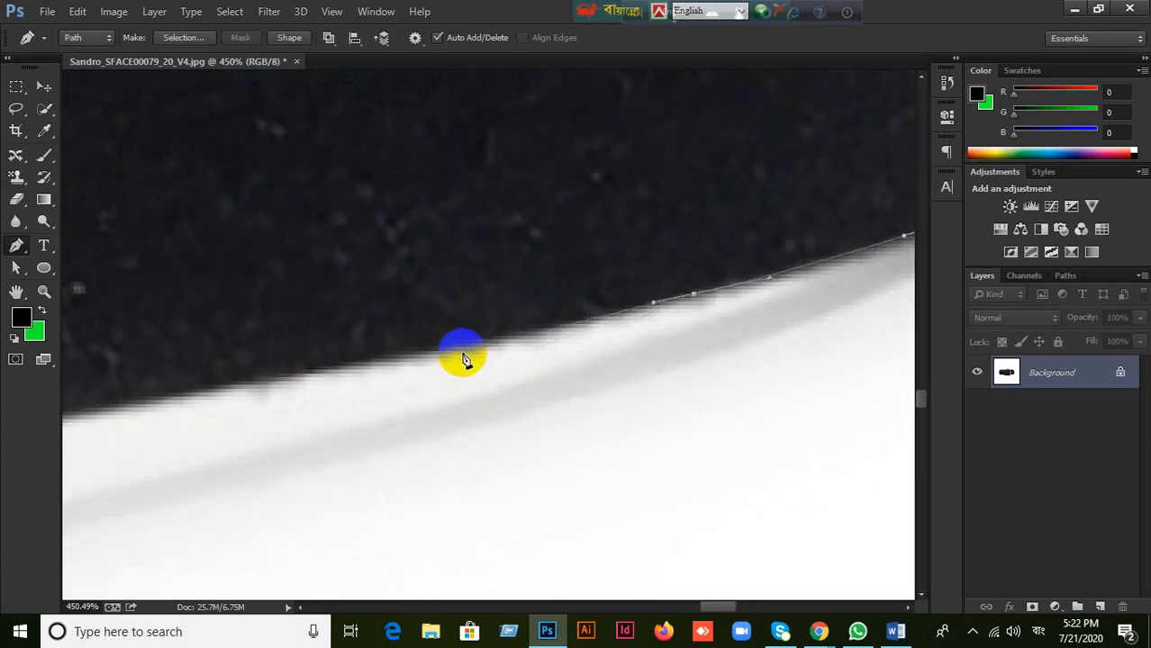
left_click_drag(474, 349, 427, 354)
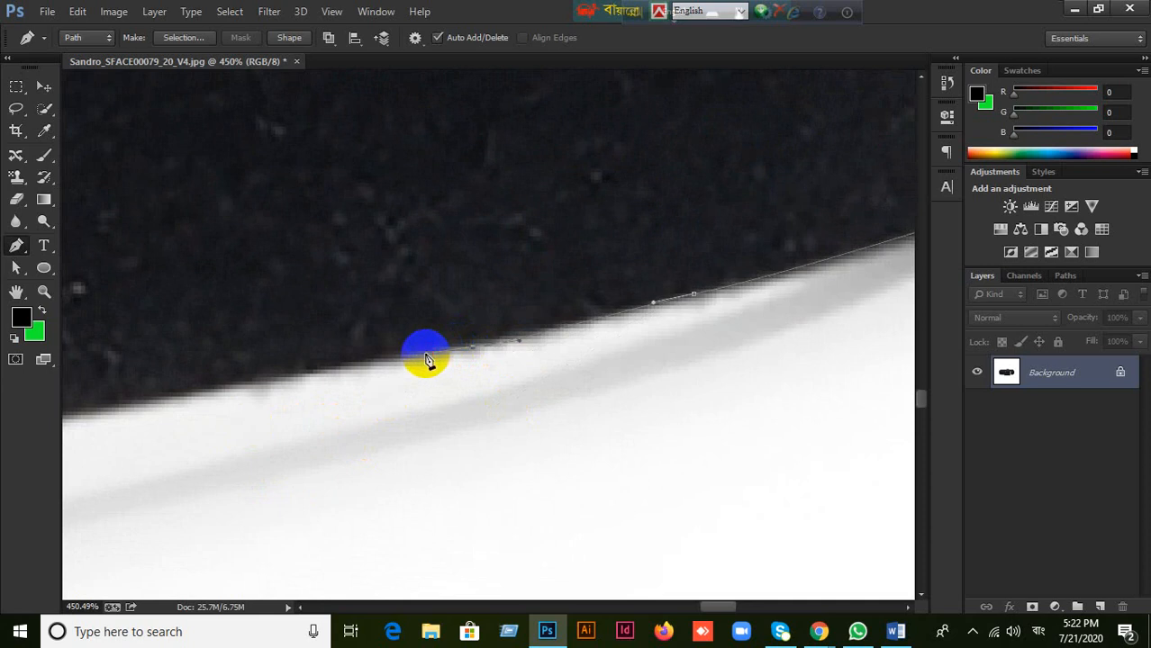
left_click(504, 343)
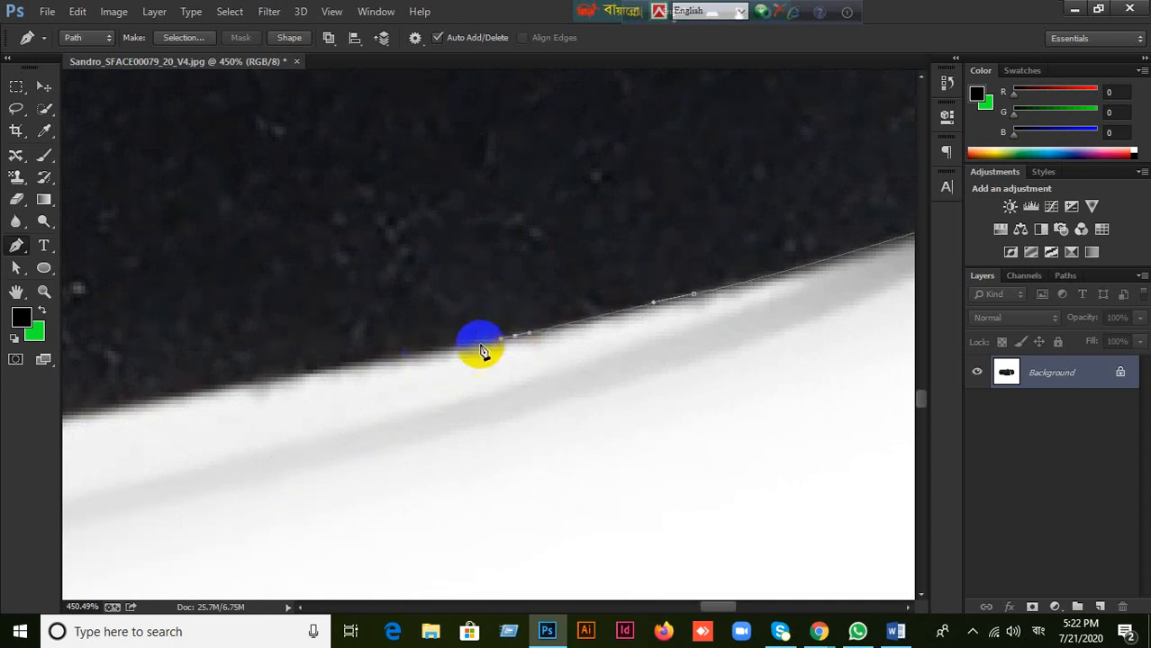
left_click(115, 409)
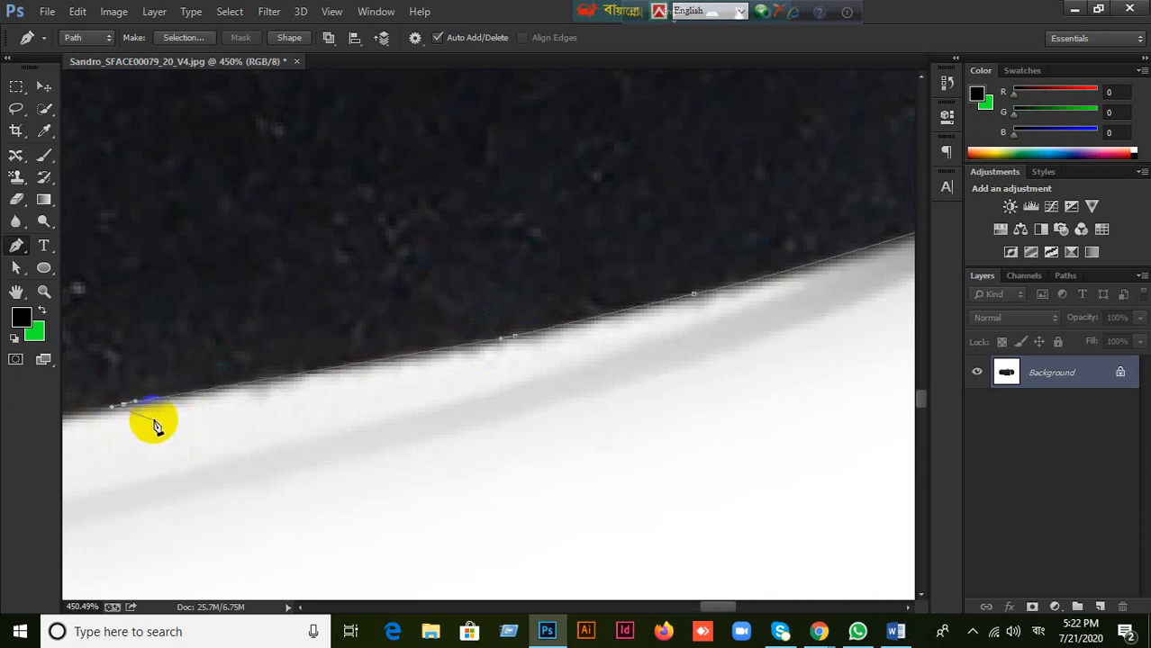
scroll(155, 412, "up", 1)
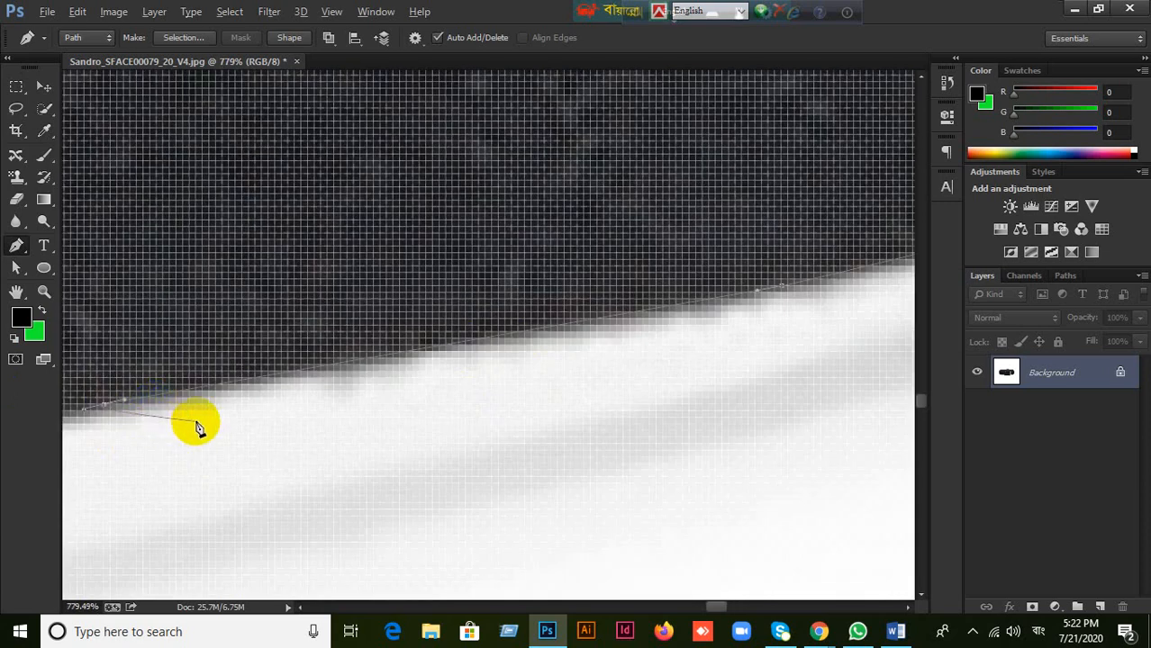
scroll(193, 423, "down", 2)
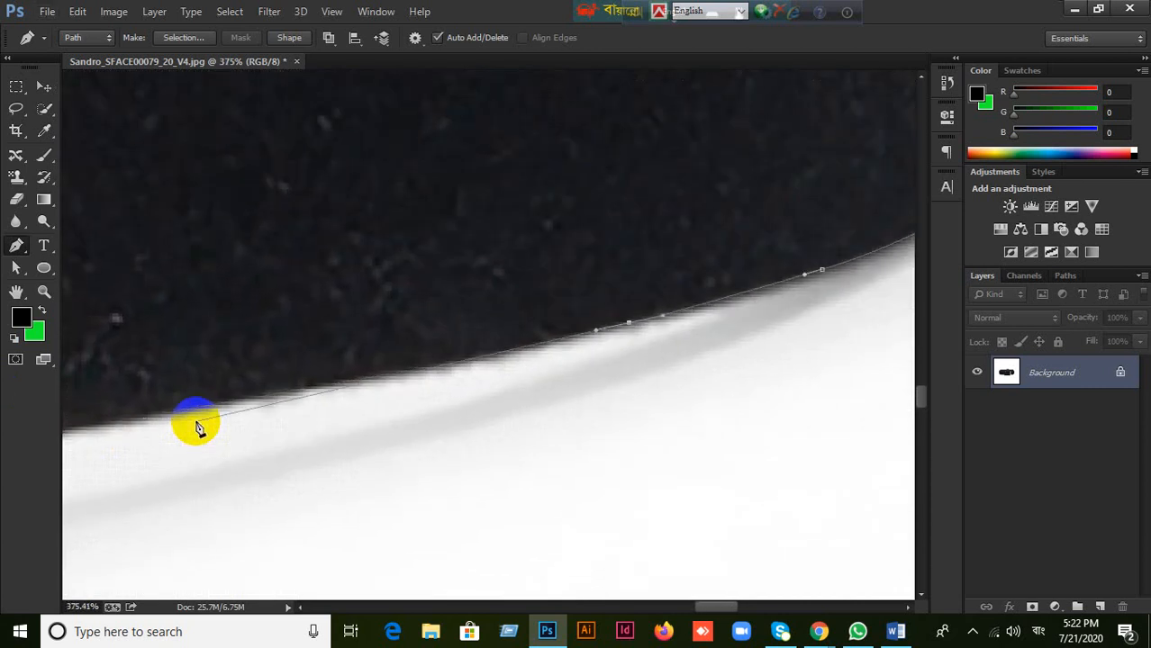
left_click_drag(585, 424, 231, 529)
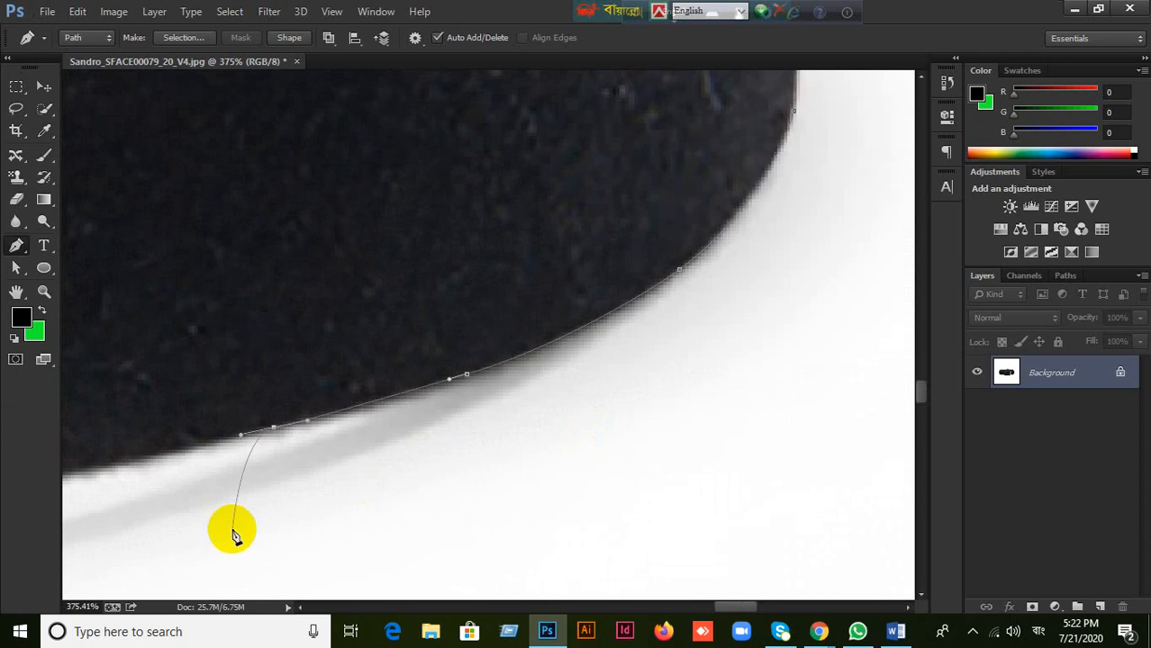
key("ctrl+z")
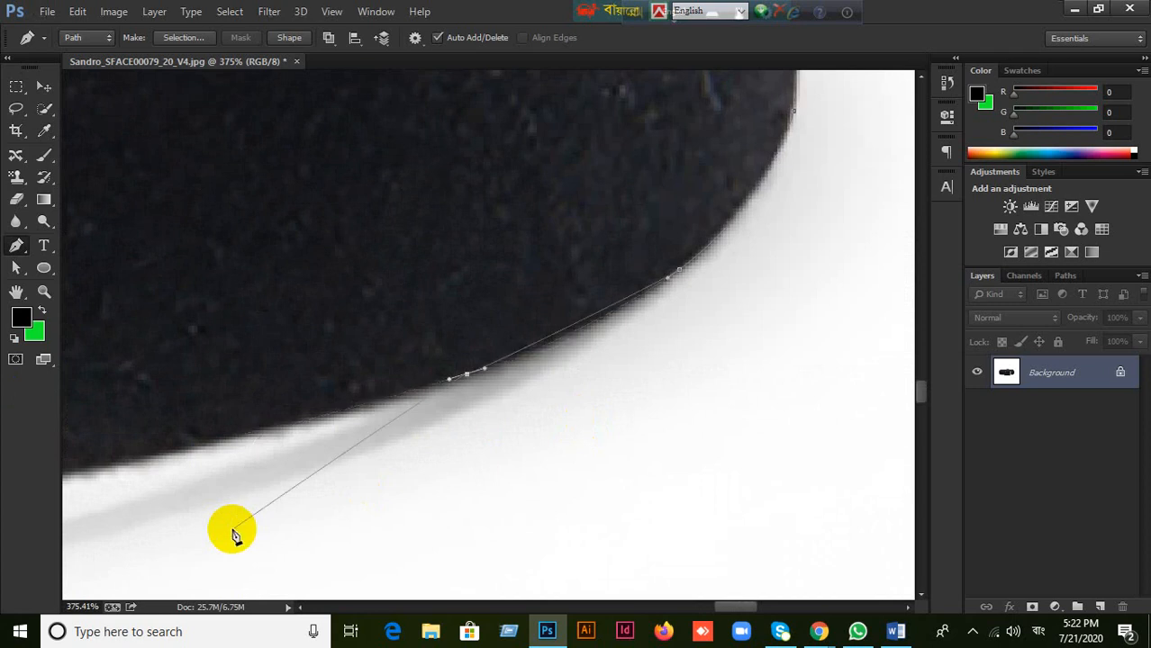
key("ctrl+alt+z")
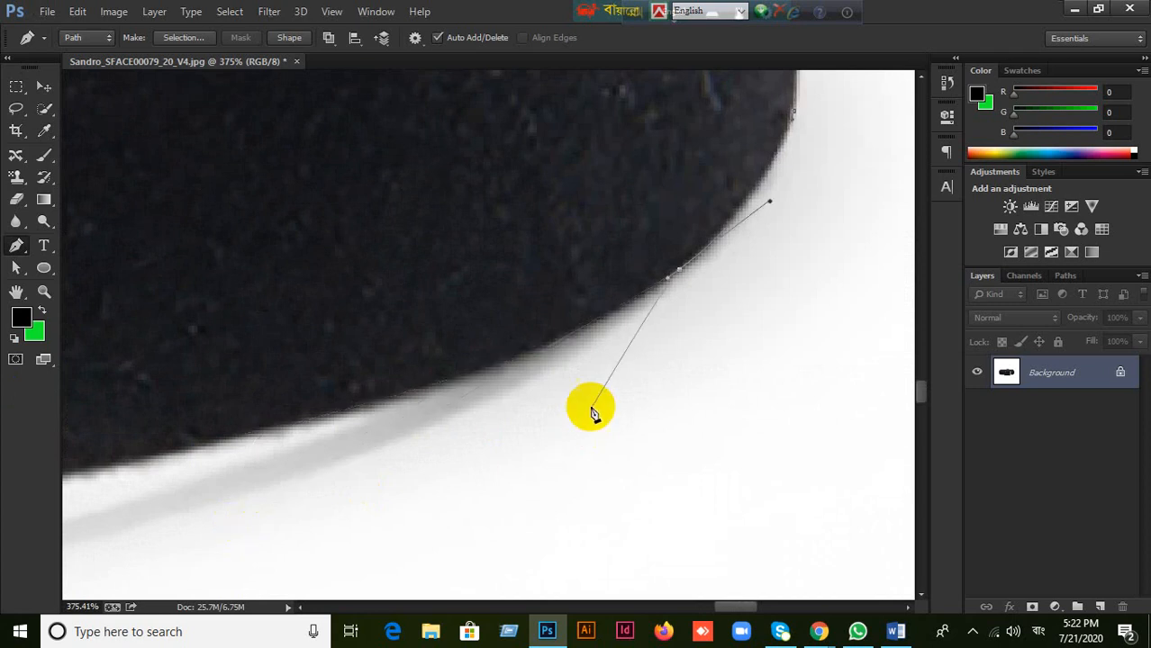
- Extend the path past the lower right corner with a curved anchor point on the belt's bottom edge
scroll(611, 342, "up", 1)
left_click(558, 338)
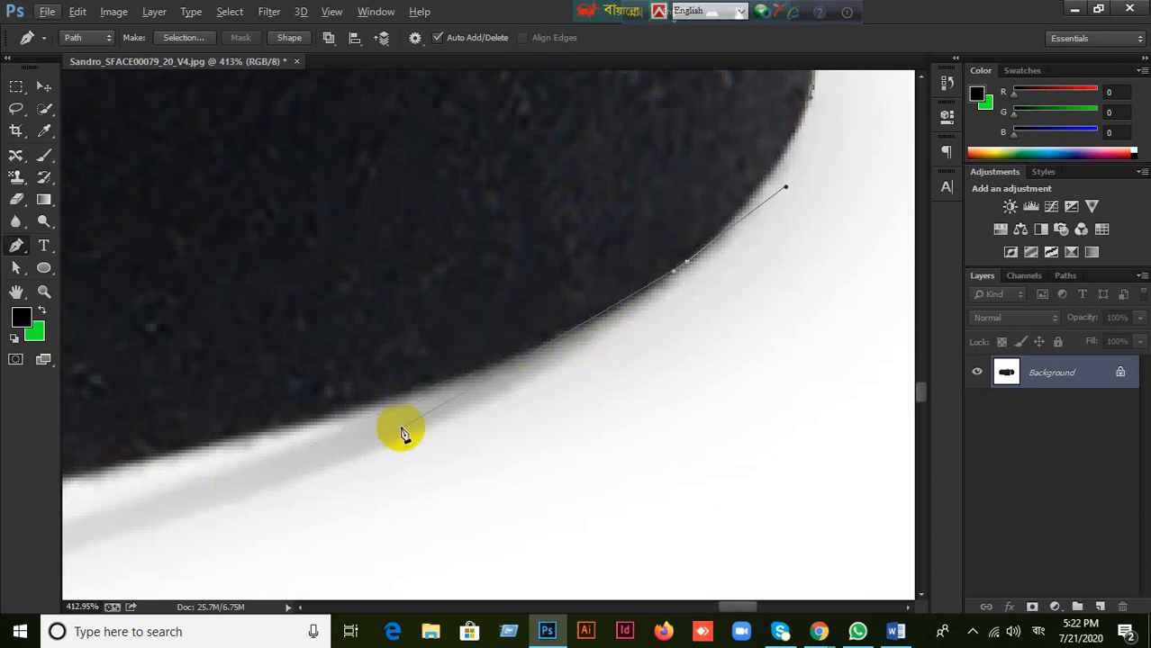
left_click(370, 405)
left_click_drag(407, 405, 536, 369)
left_click_drag(371, 449, 681, 319)
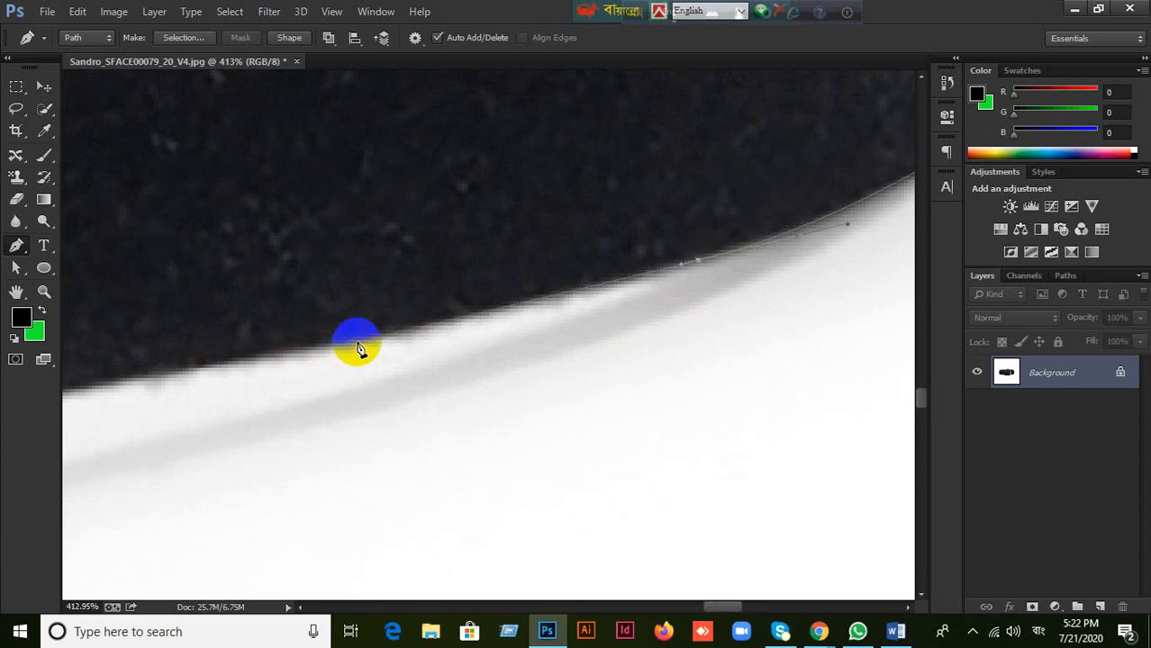
- Continue the path with anchor points along the belt's bottom edge to the gold buckle, and down the buckle's right side
left_click_drag(357, 342, 473, 356)
left_click_drag(406, 346, 395, 348)
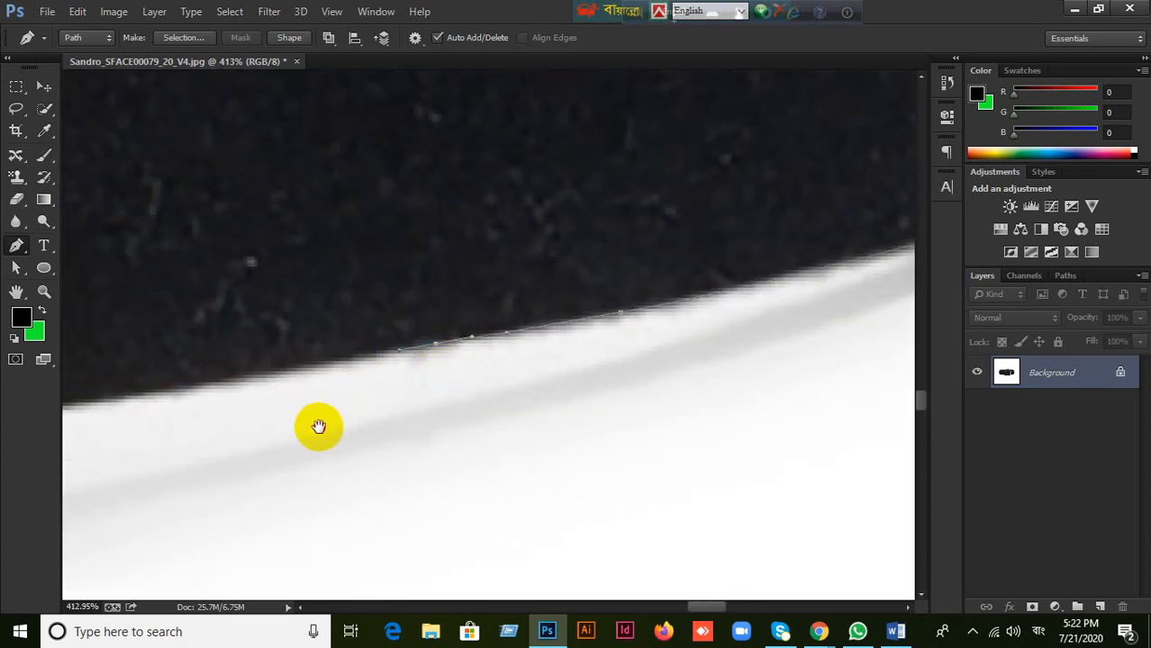
left_click_drag(307, 428, 689, 321)
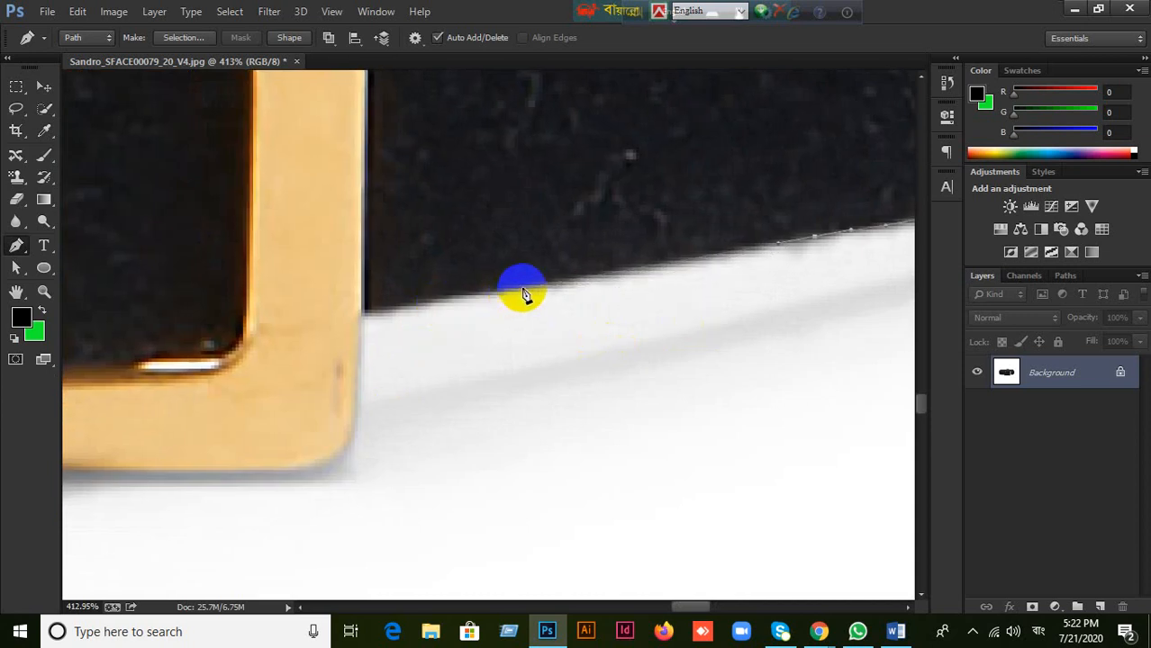
left_click_drag(525, 289, 503, 294)
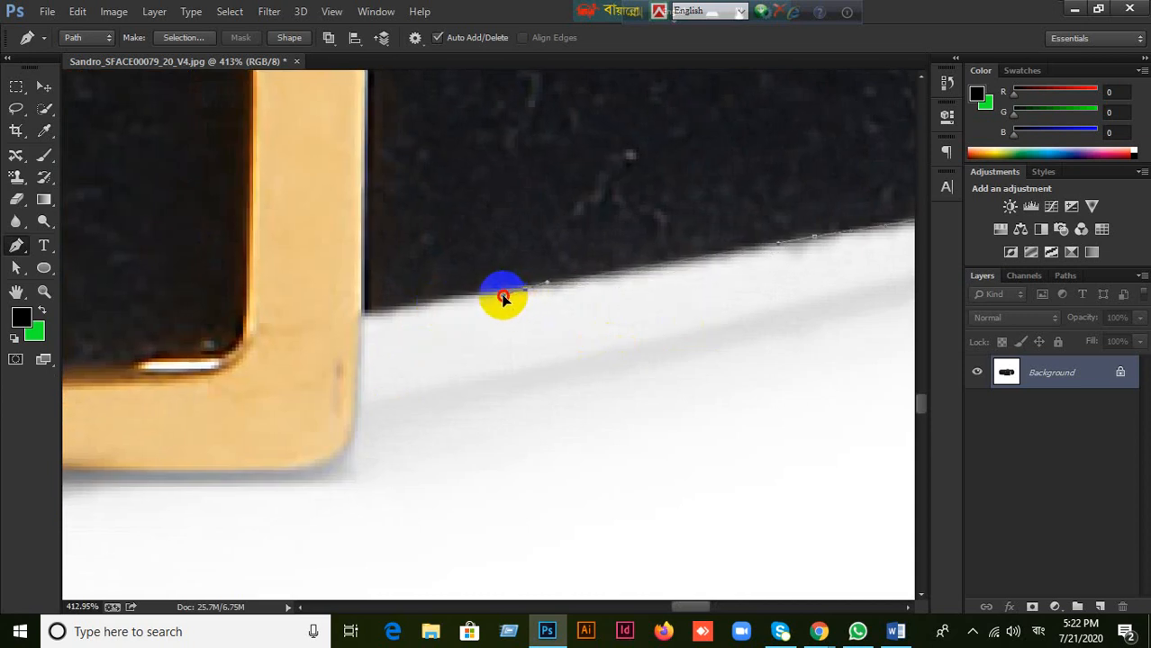
left_click(360, 315)
left_click(353, 437)
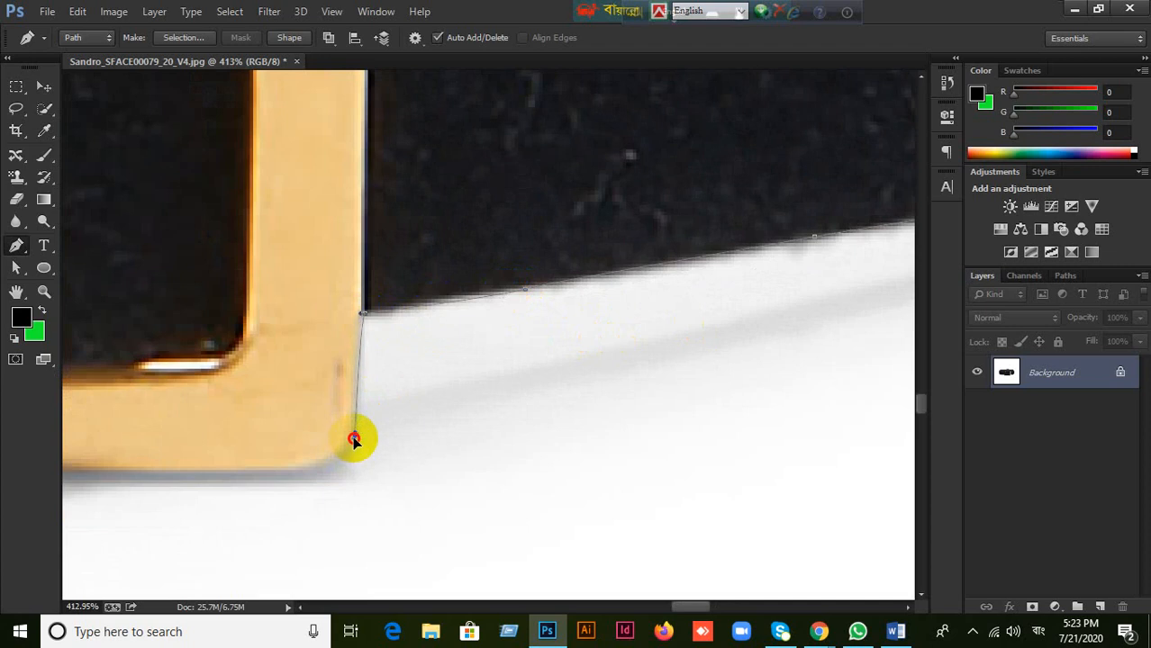
left_click_drag(348, 493, 439, 374)
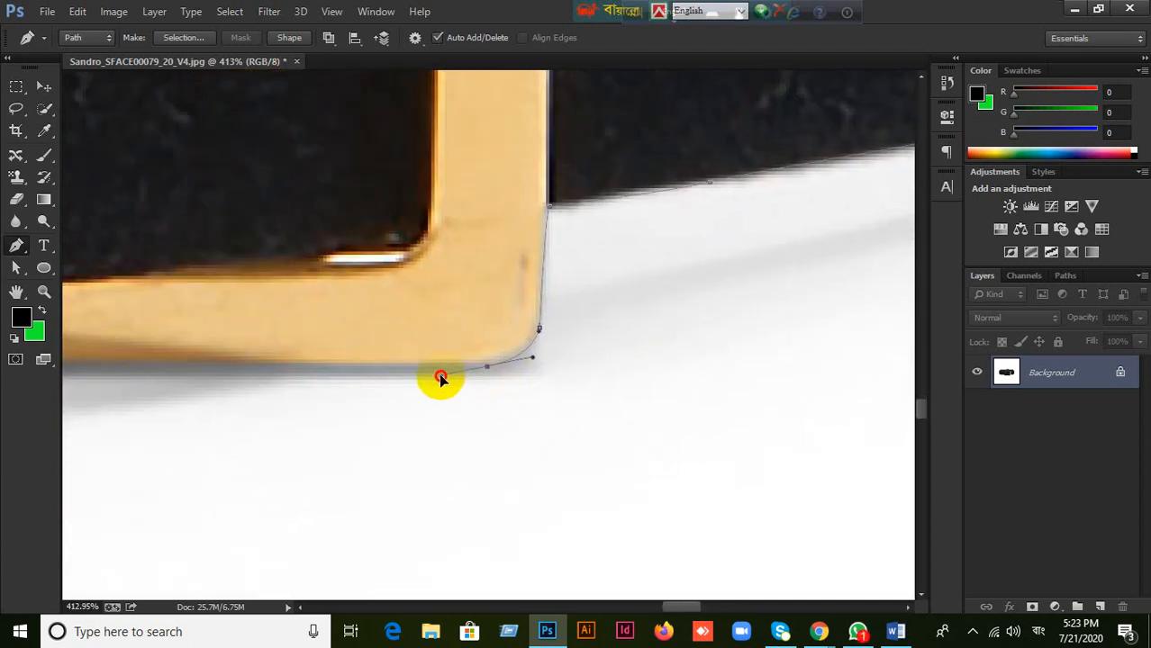
left_click(854, 634)
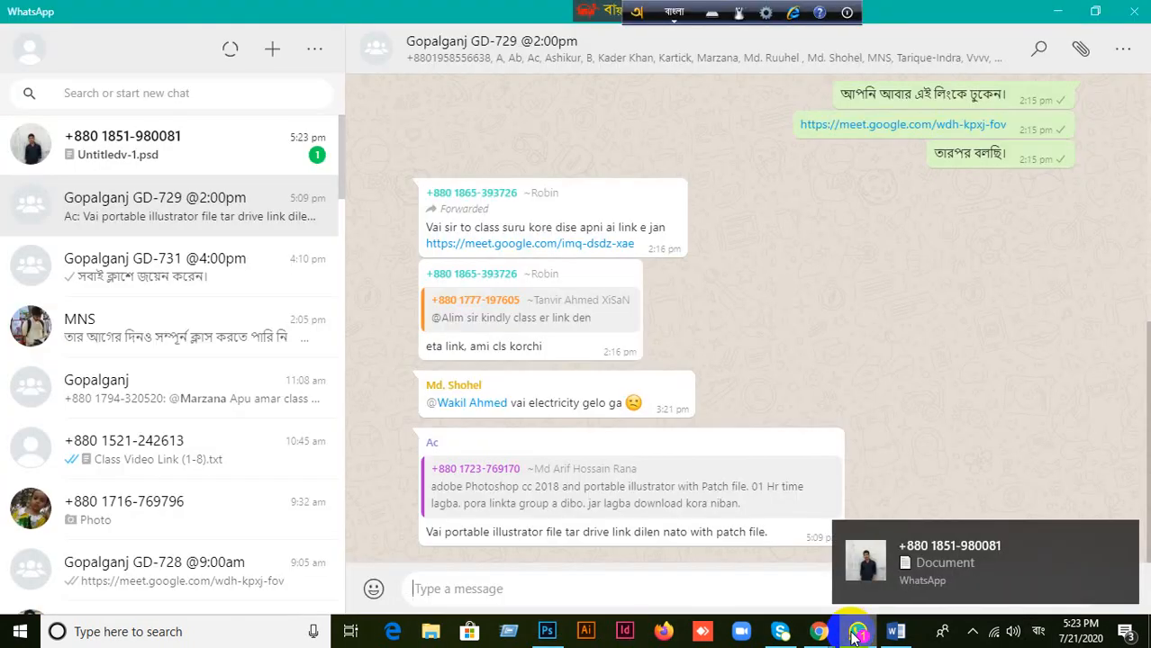
left_click(853, 635)
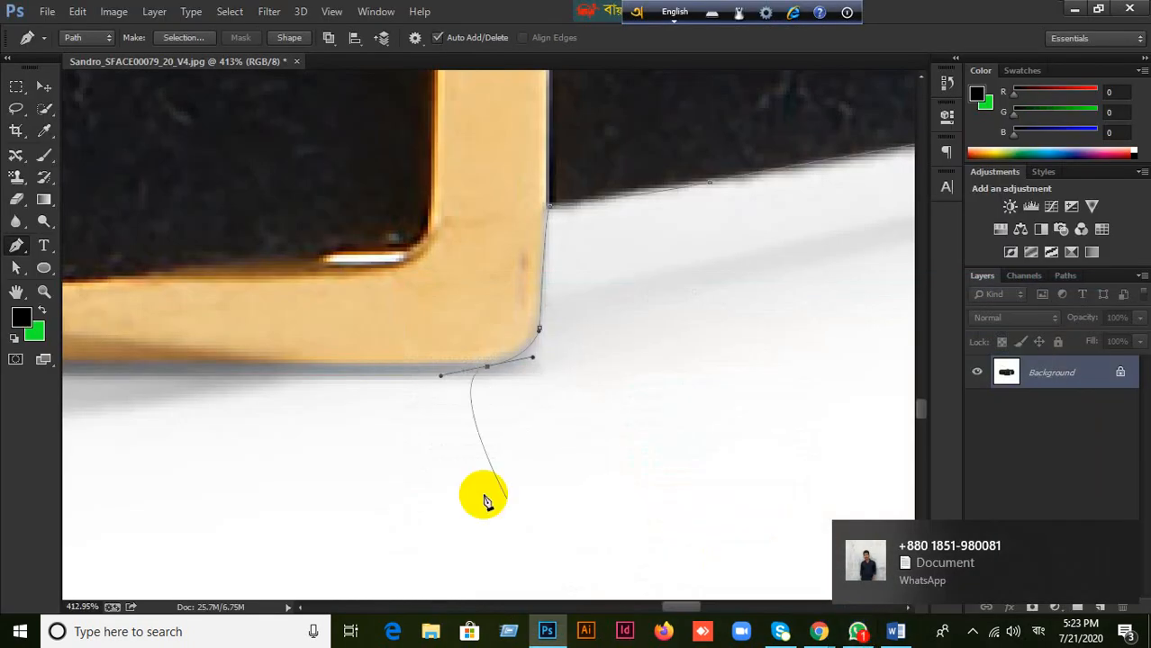
left_click_drag(501, 443, 613, 472)
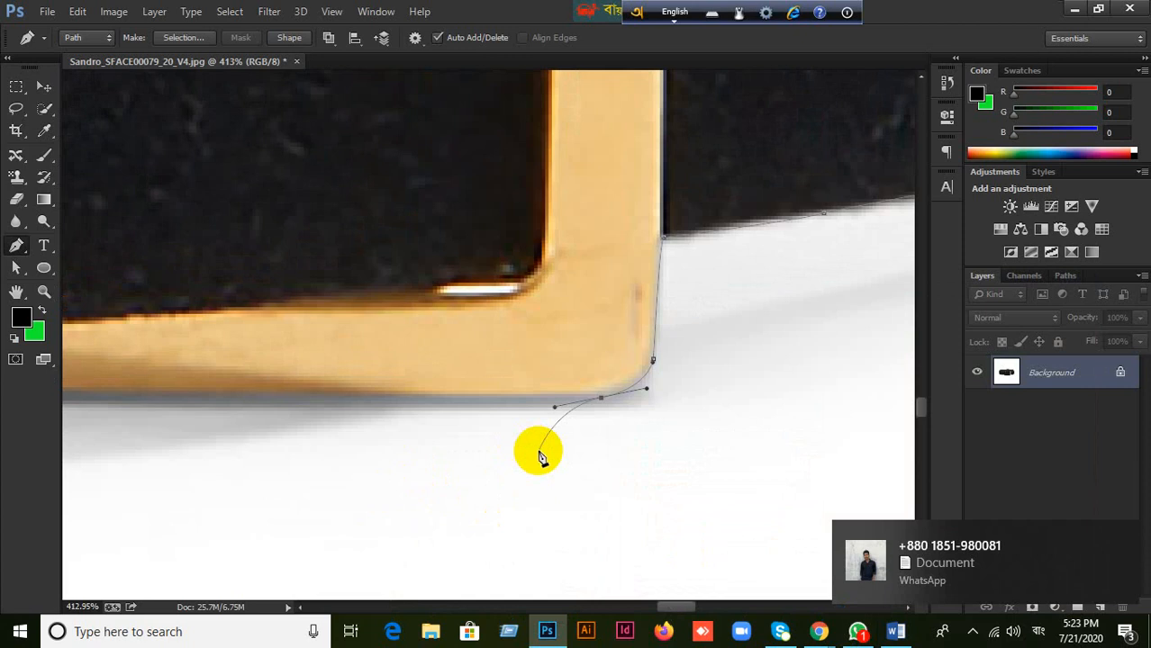
key("ctrl+z")
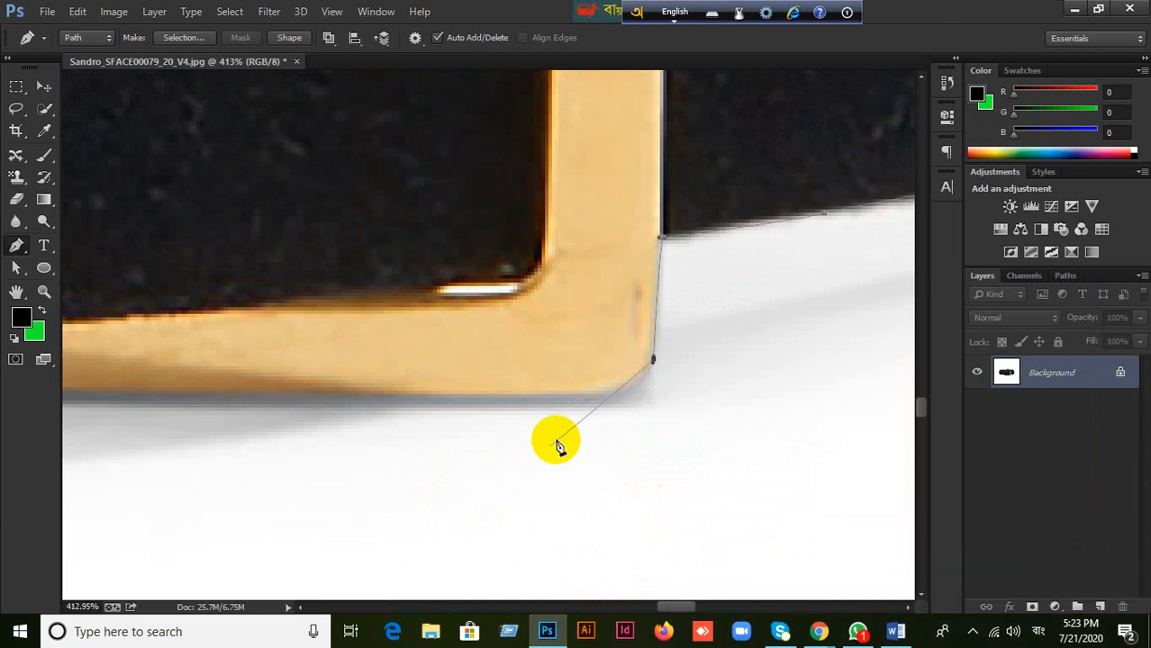
- Curve the path around the gold buckle's lower right corner and continue it with anchor points along the buckle's bottom edge
left_click_drag(587, 398, 524, 398)
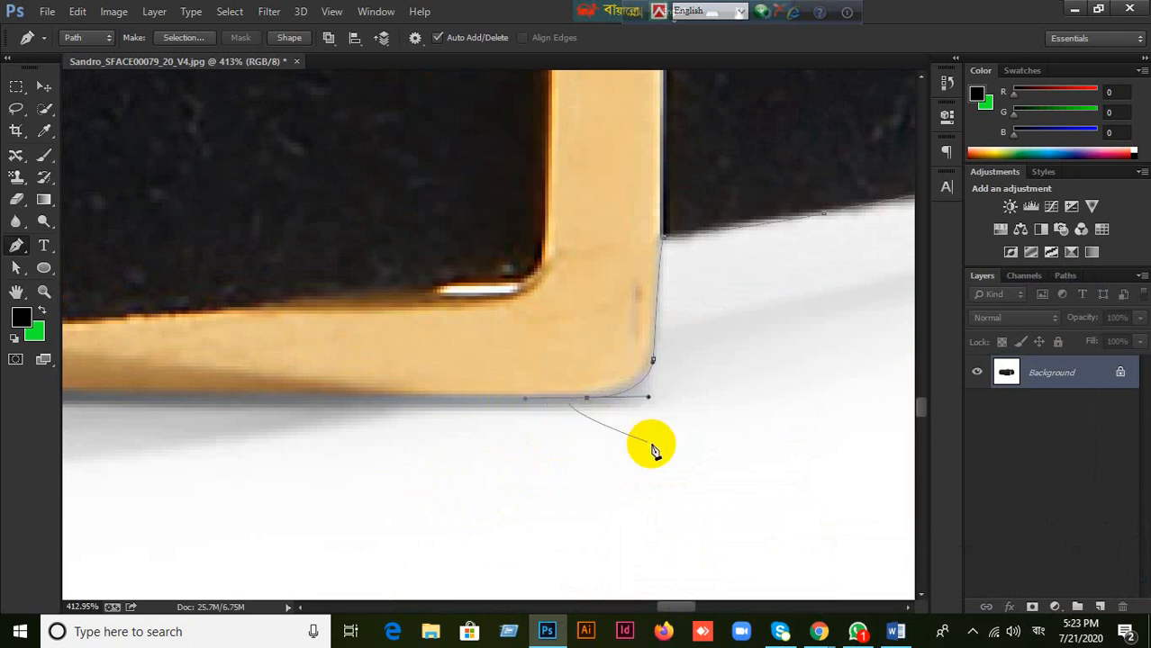
left_click_drag(642, 438, 904, 424)
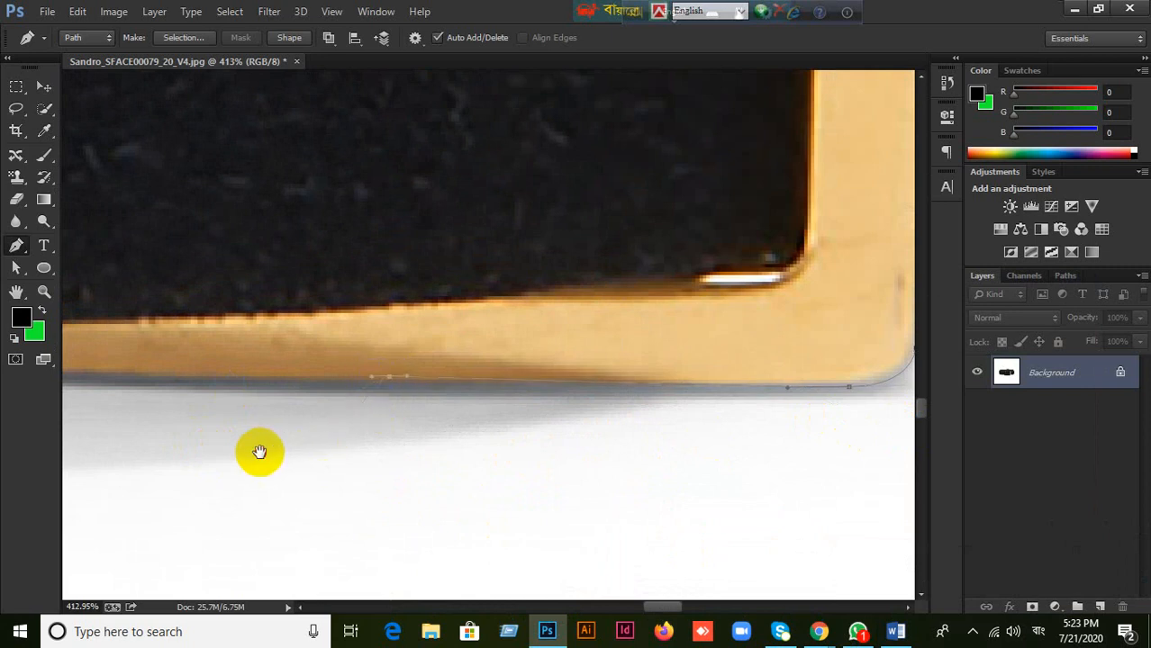
left_click_drag(268, 449, 611, 442)
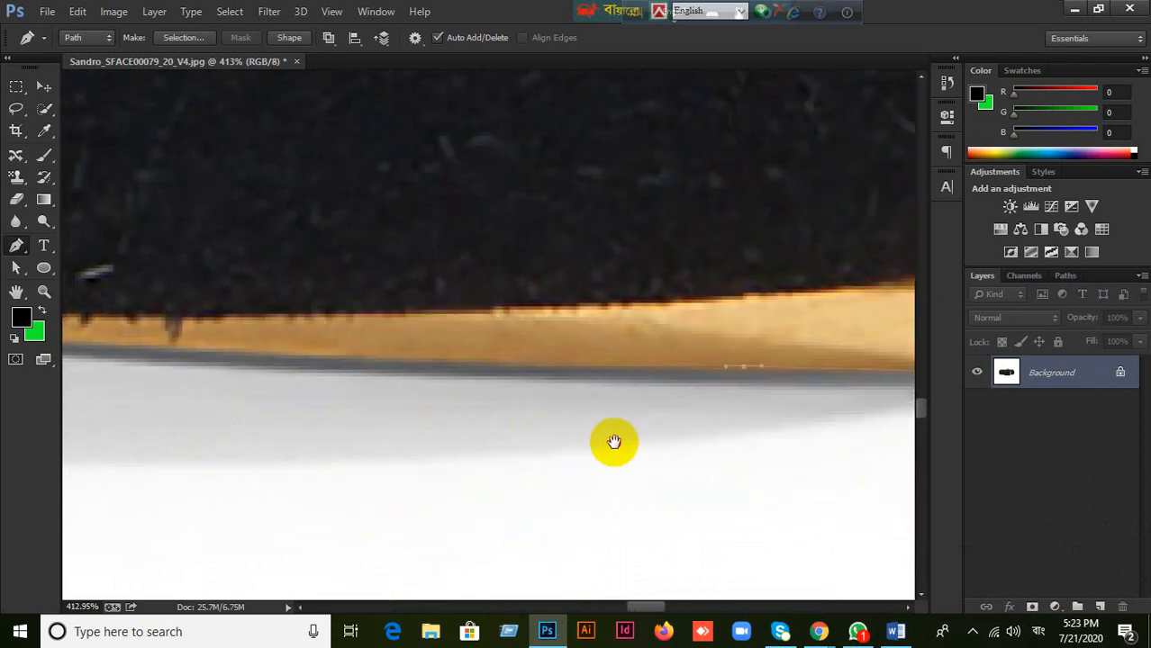
left_click(261, 358)
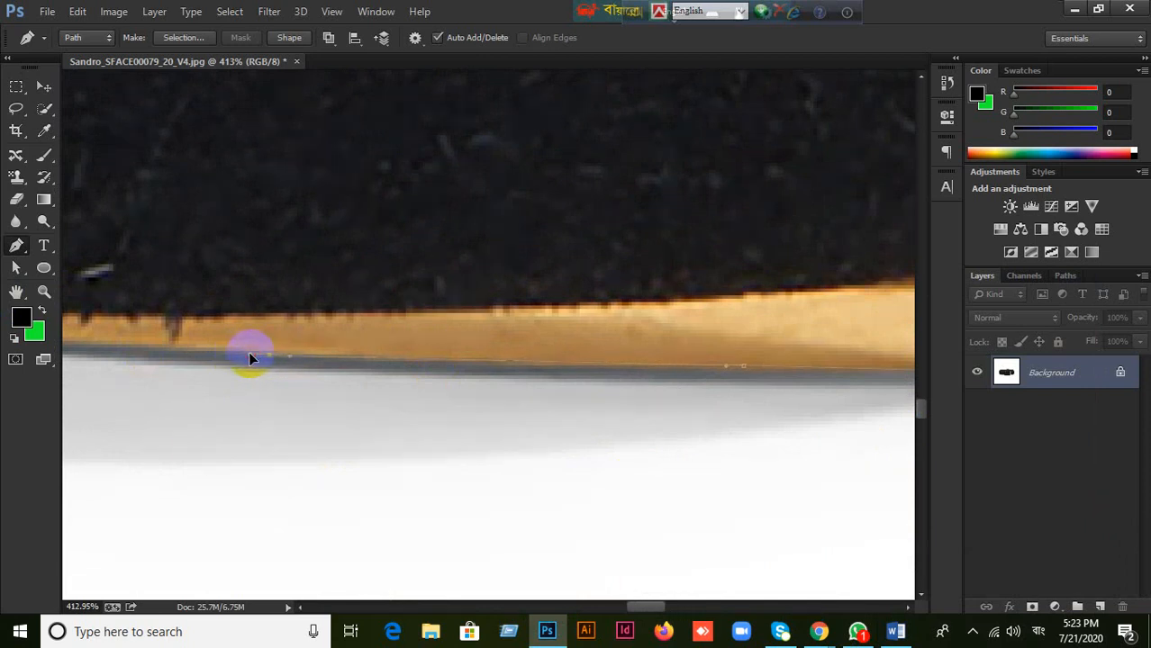
left_click_drag(126, 452, 526, 450)
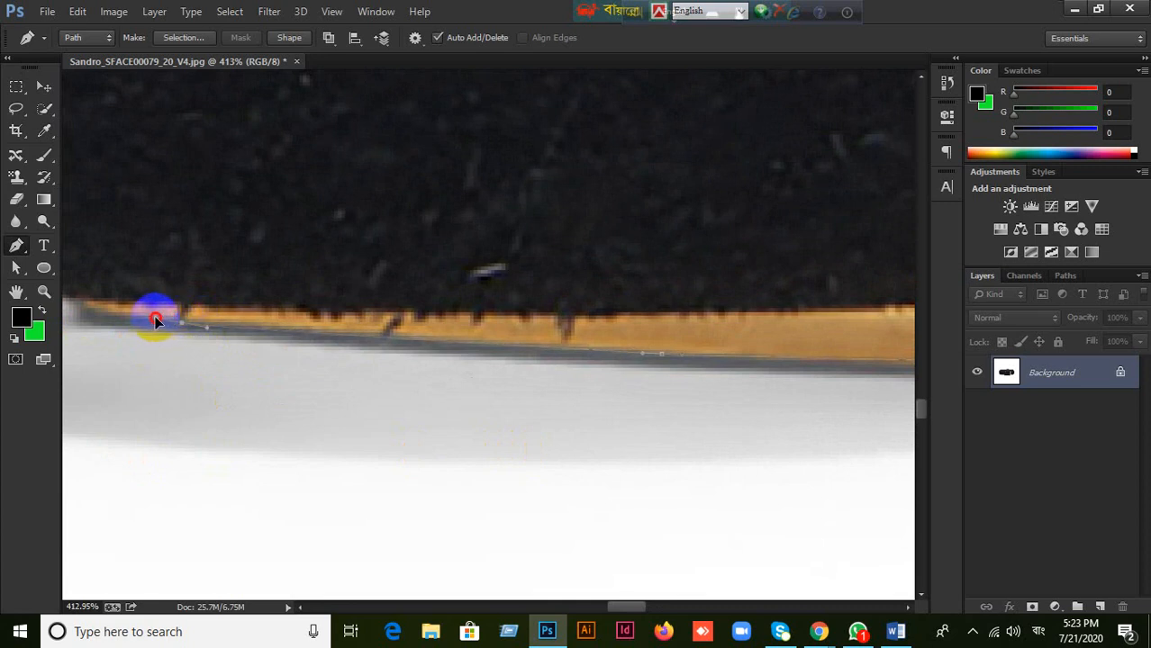
- Take the path around the left end of the buckle's bottom bar and add a curved anchor point on the belt's bottom edge
left_click_drag(203, 277, 527, 360)
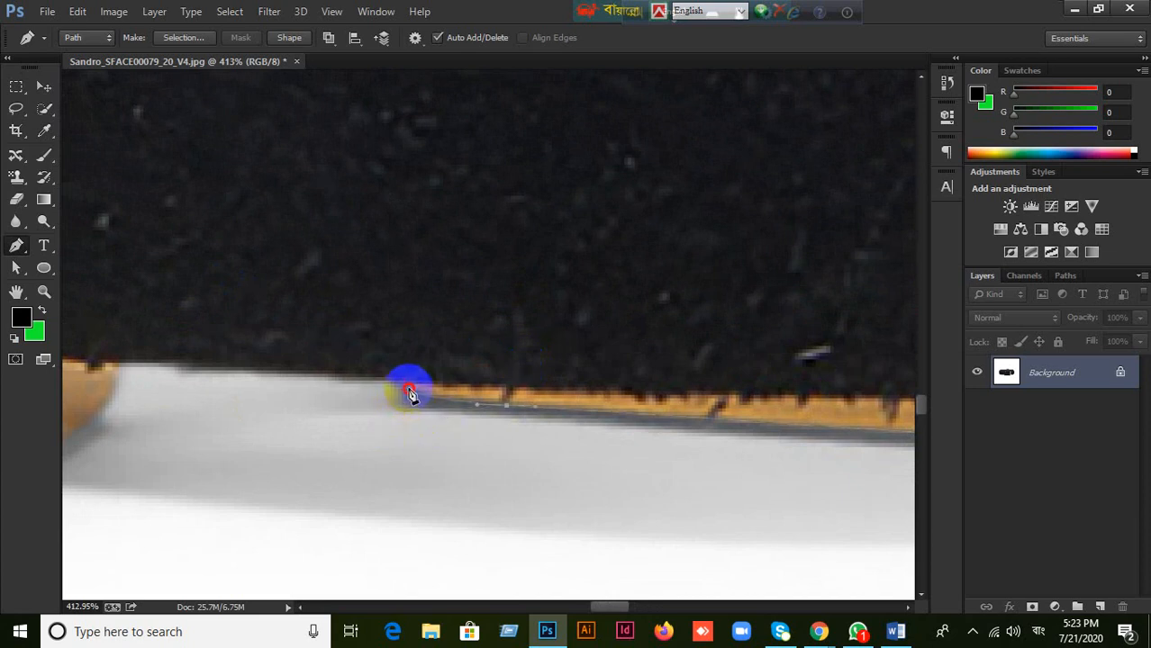
left_click(405, 391)
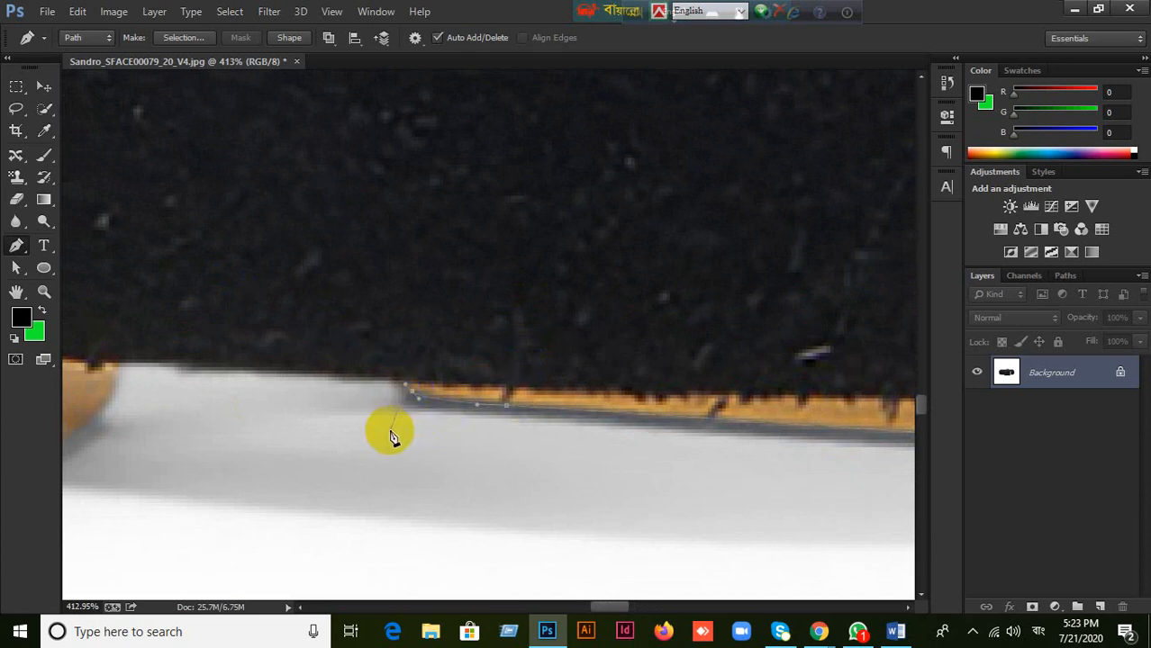
scroll(392, 433, "down", 2)
key("alt")
left_click_drag(330, 402, 312, 395)
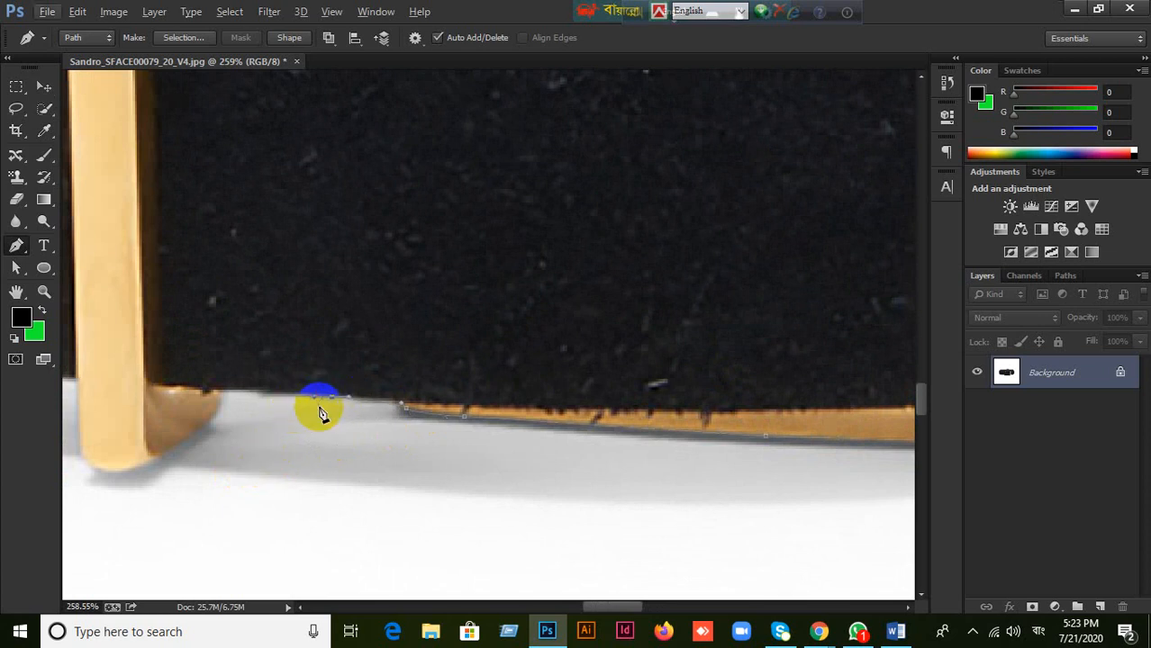
- Extend the path along the belt's bottom edge with a curved anchor point close to the foot of the buckle's left bar
scroll(328, 443, "down", 1)
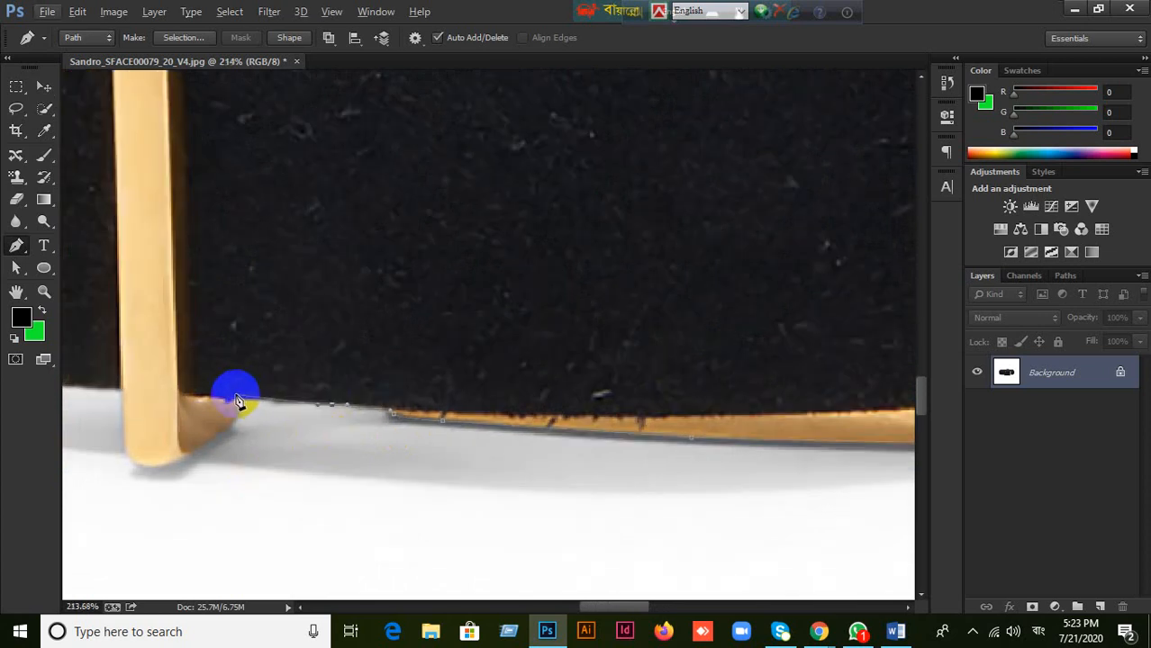
scroll(331, 422, "up", 2)
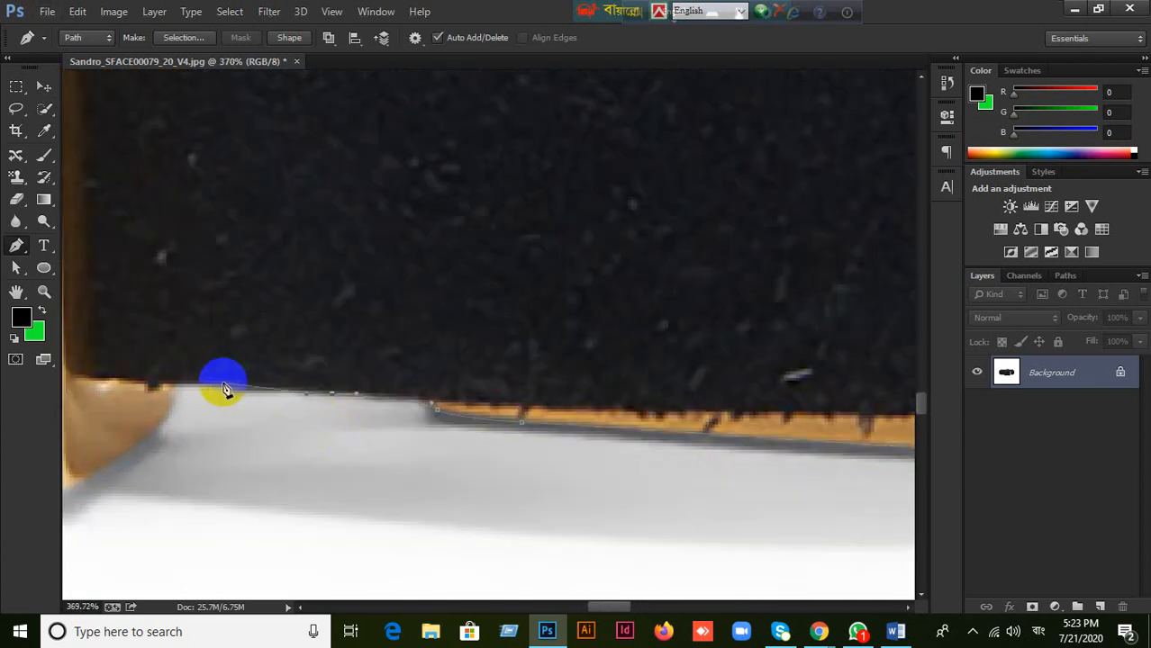
left_click_drag(222, 385, 199, 383)
key("space")
left_click_drag(298, 364, 660, 322)
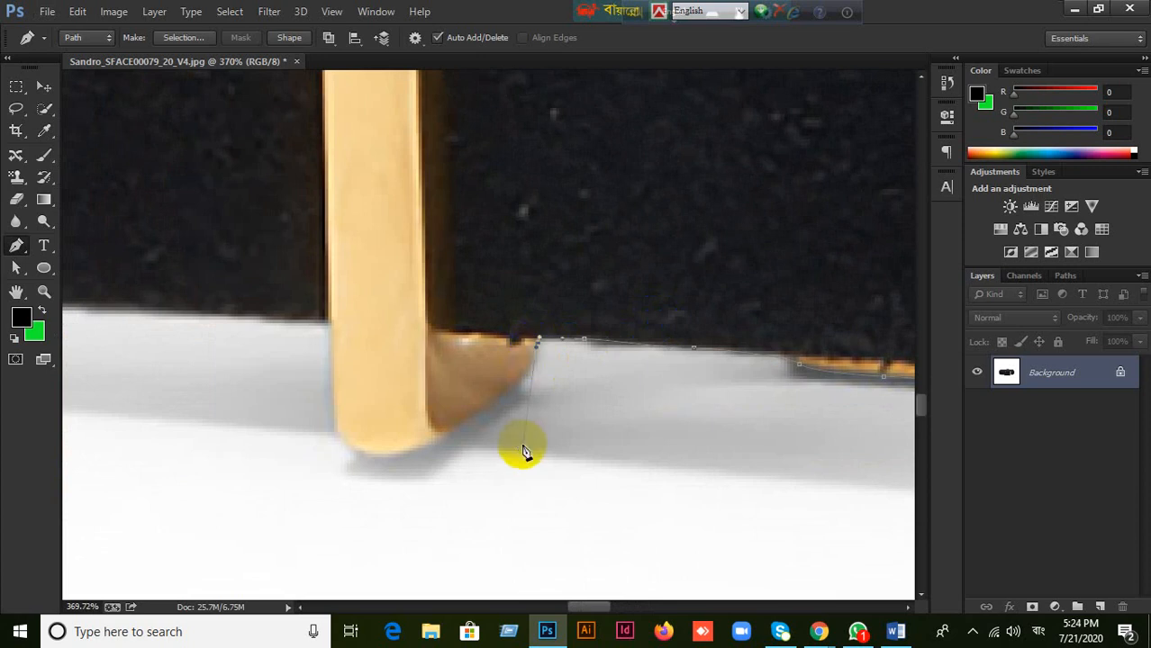
key("space")
left_click_drag(521, 450, 578, 303)
left_click_drag(558, 263, 585, 262)
left_click(596, 205)
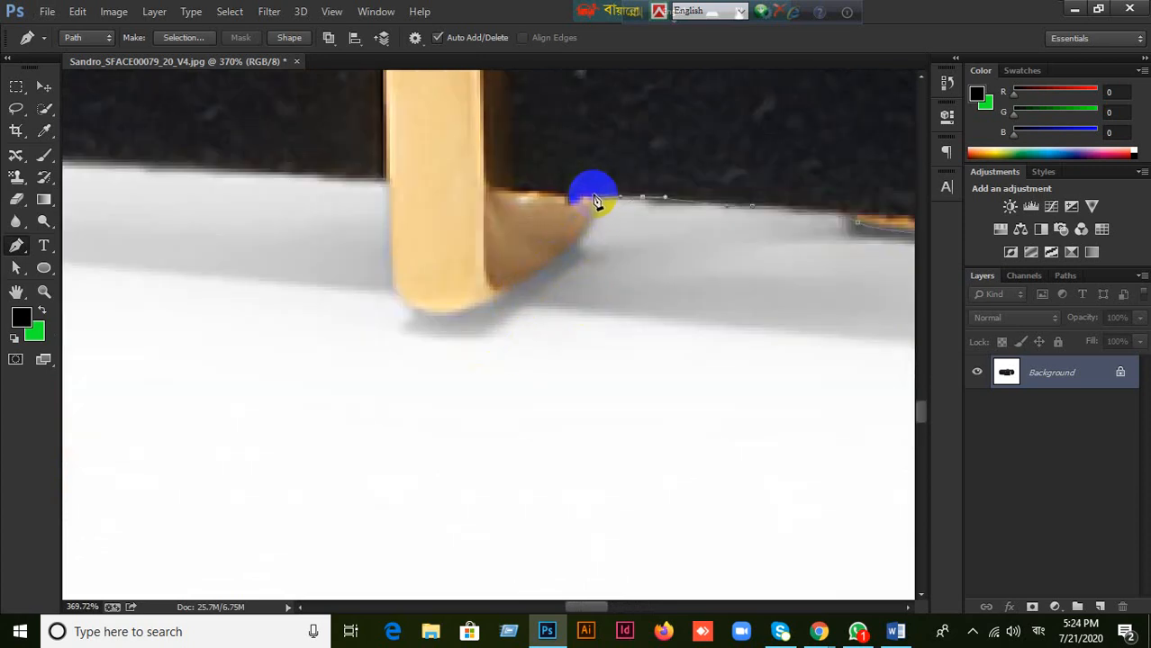
left_click(585, 200)
left_click_drag(578, 205, 598, 207)
left_click(585, 200)
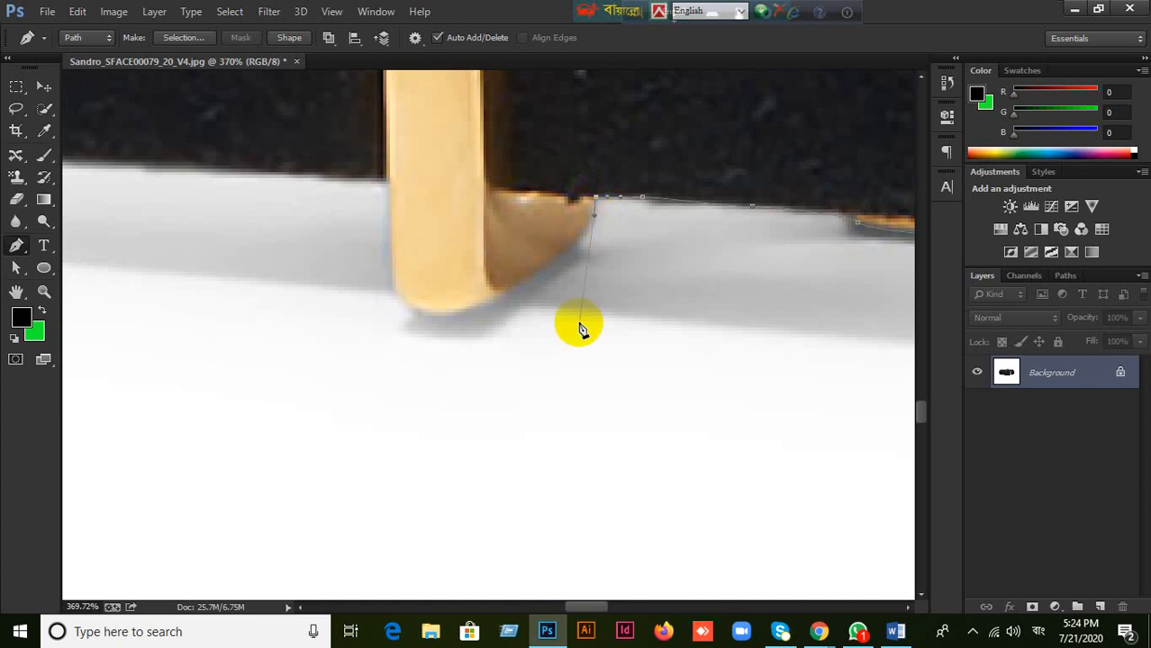
key("ctrl+z")
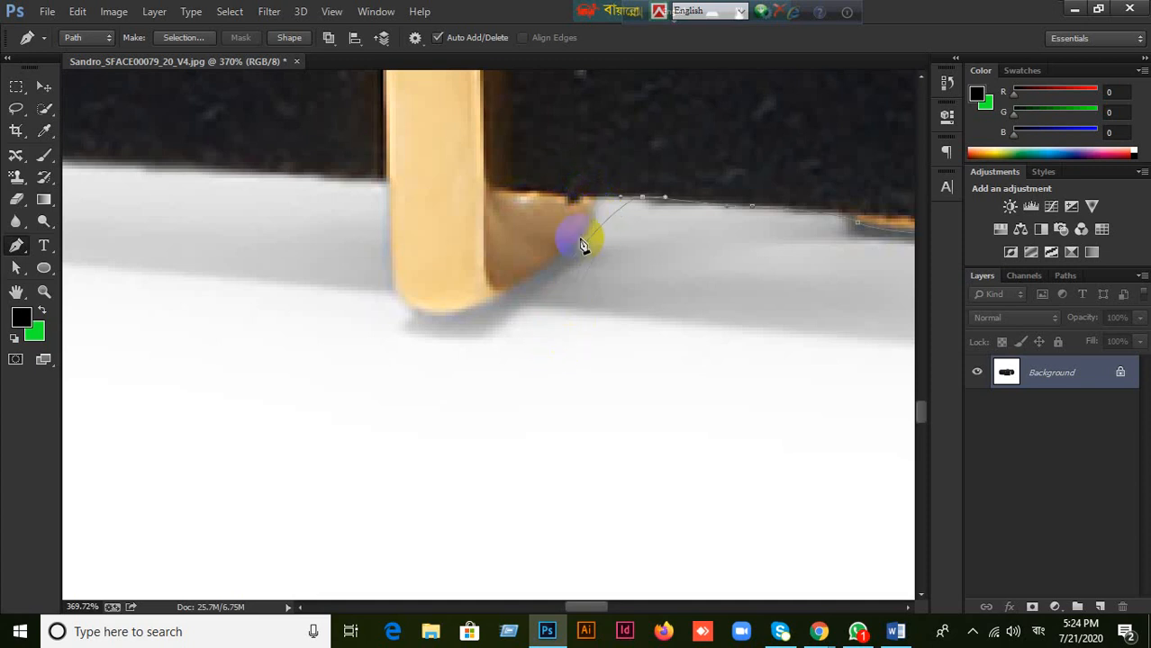
- Anchor the path at the tip of the buckle's left foot and curve it along the foot's underside to the left bar's bottom
left_click(593, 197)
left_click_drag(580, 238, 565, 253)
left_click_drag(573, 324, 674, 270)
left_click(630, 229)
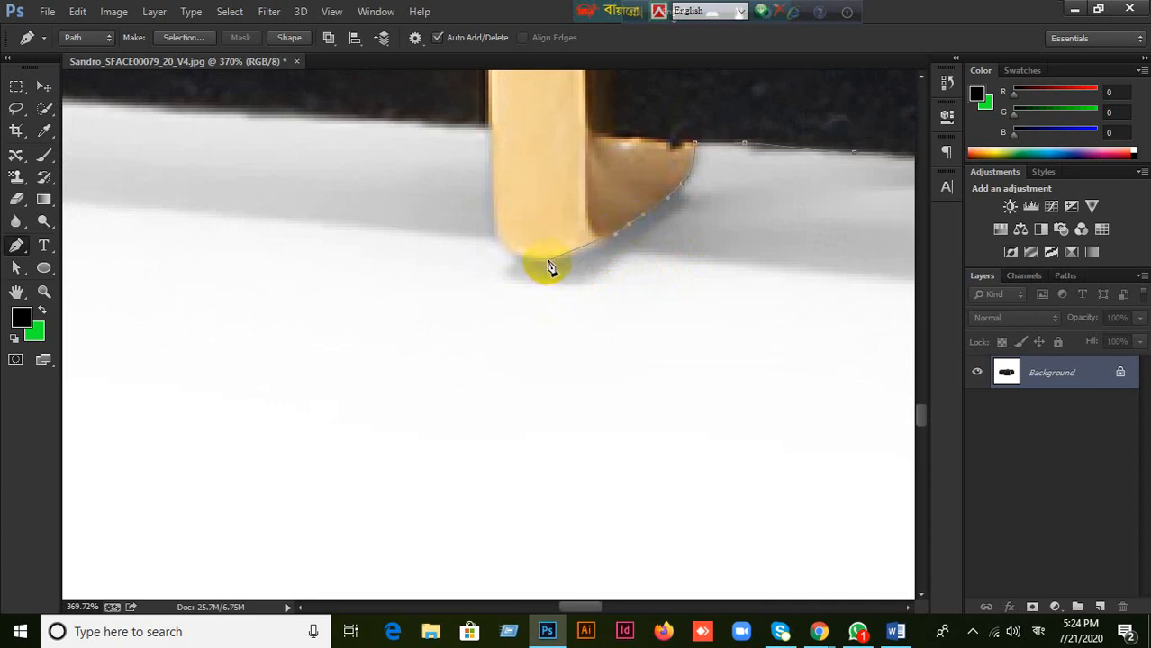
left_click_drag(548, 263, 533, 262)
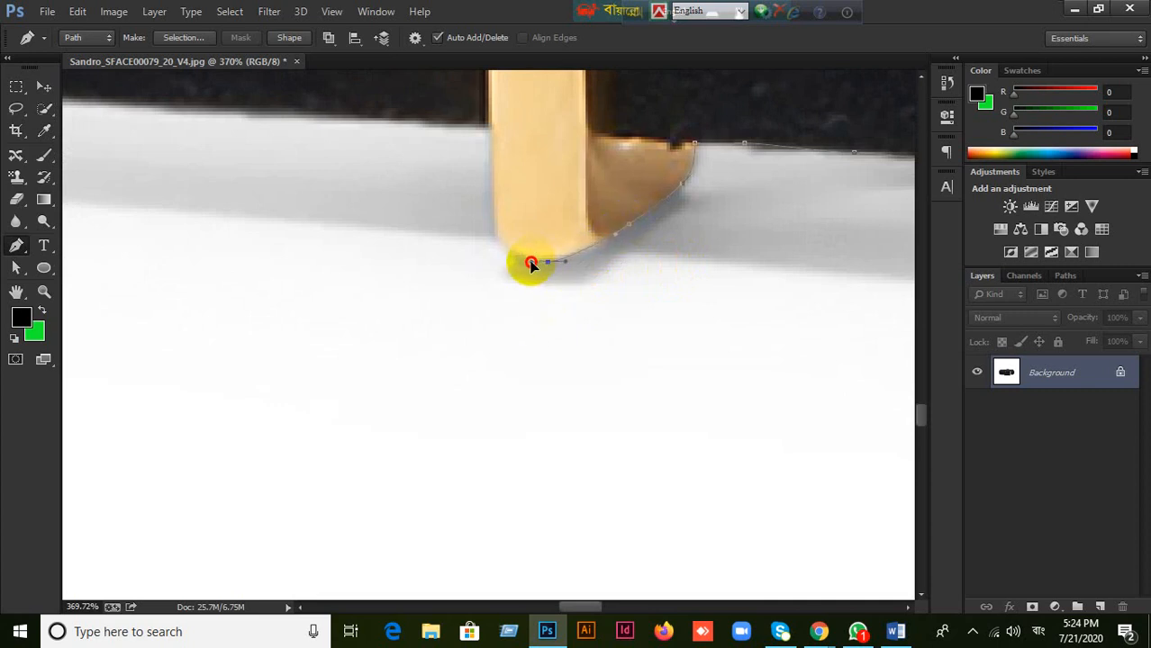
- Curve the path around the bottom of the buckle's left bar and up its left side to the belt's bottom edge
left_click_drag(642, 267, 642, 319)
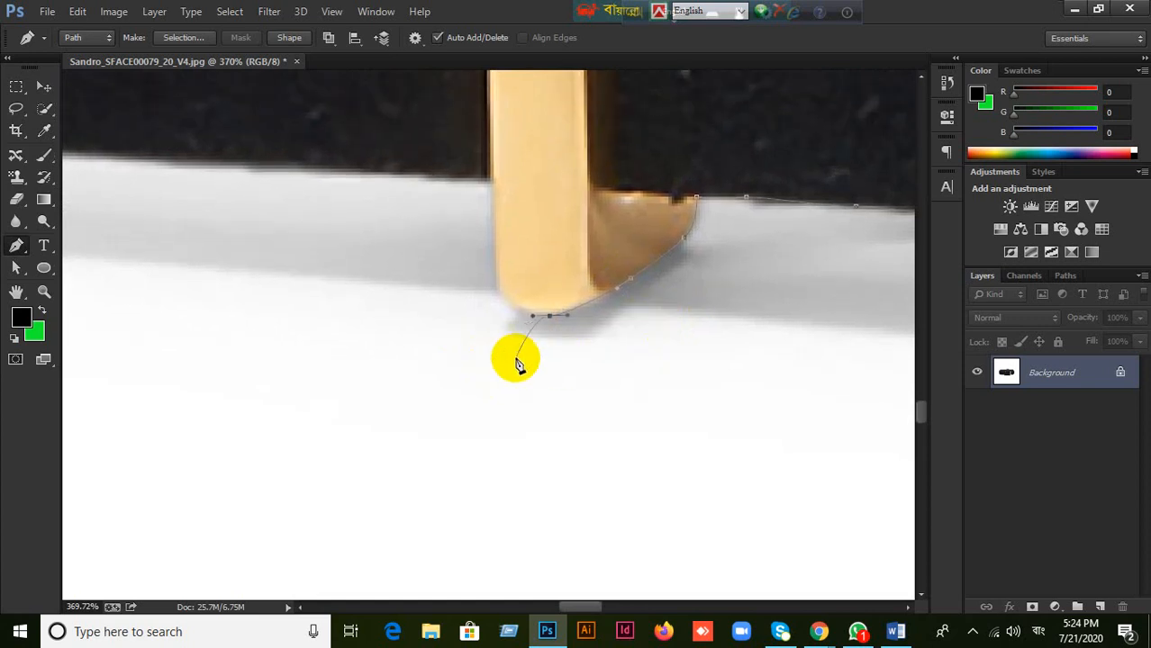
scroll(524, 356, "down", 8)
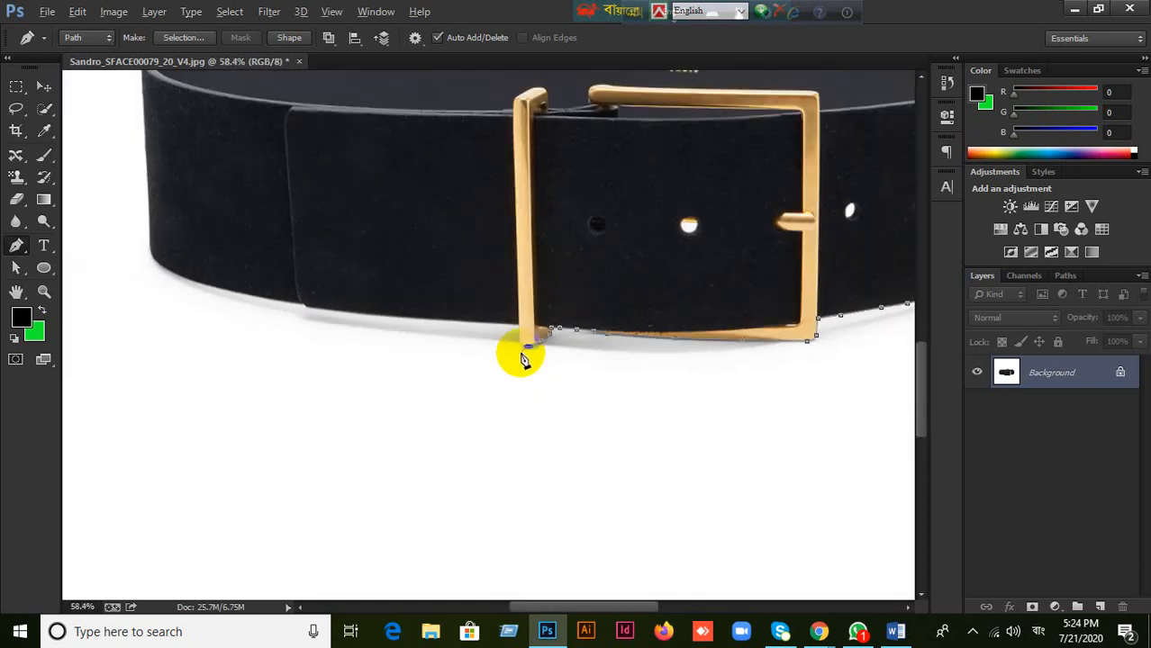
scroll(524, 359, "up", 6)
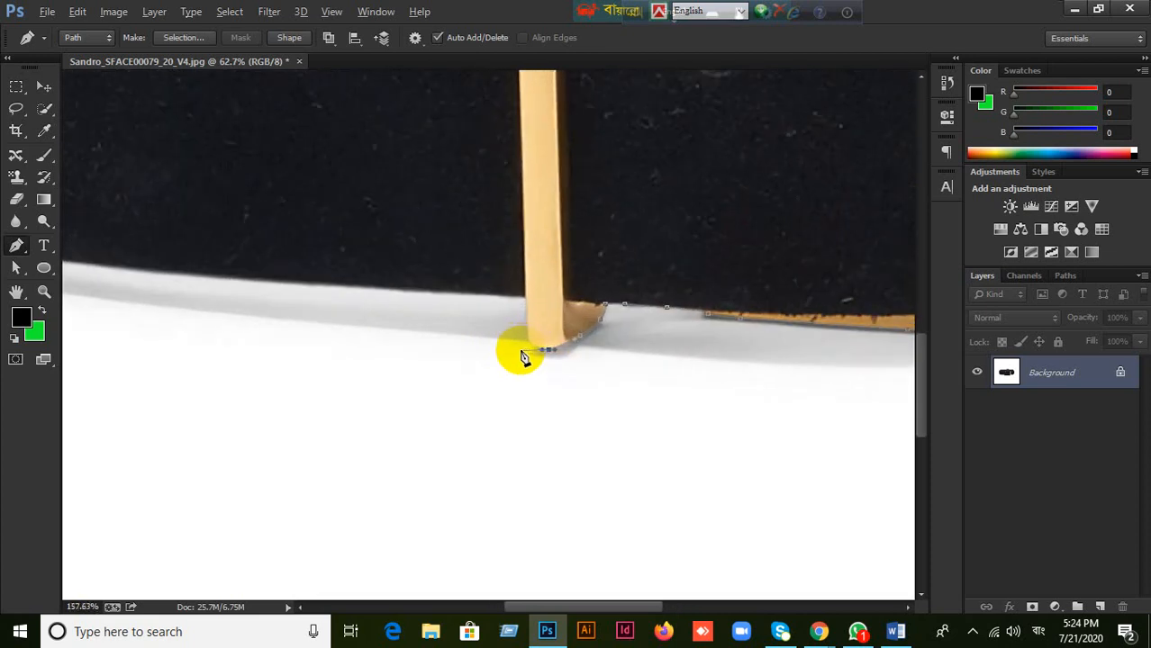
scroll(522, 355, "up", 1)
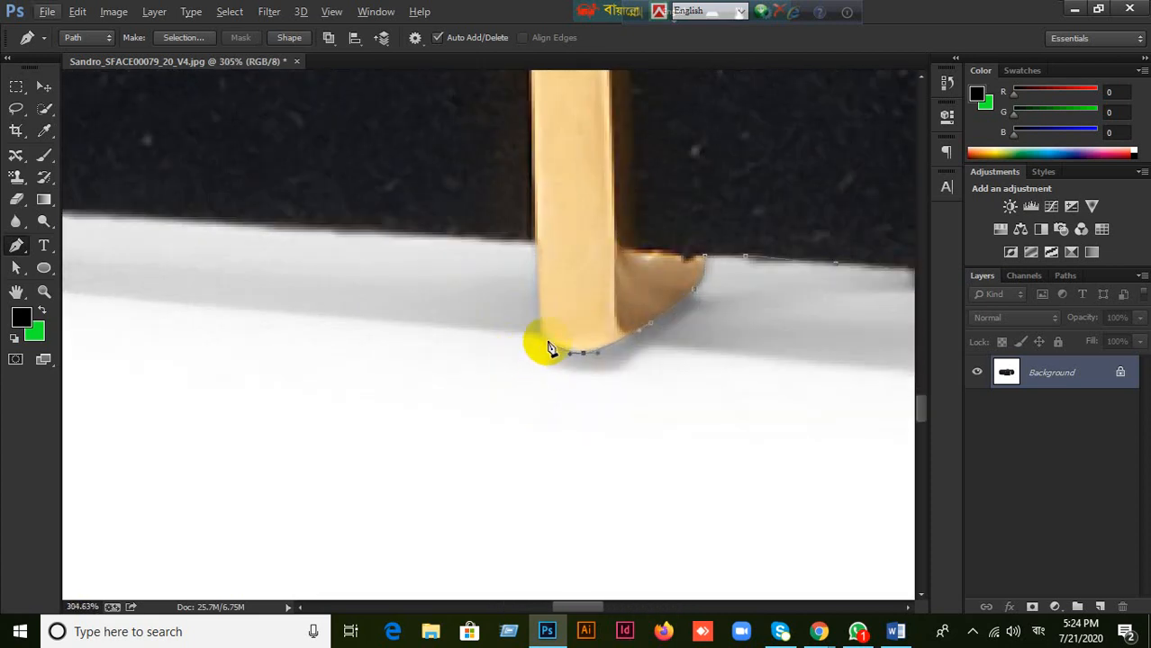
scroll(544, 365, "up", 1)
left_click(543, 337)
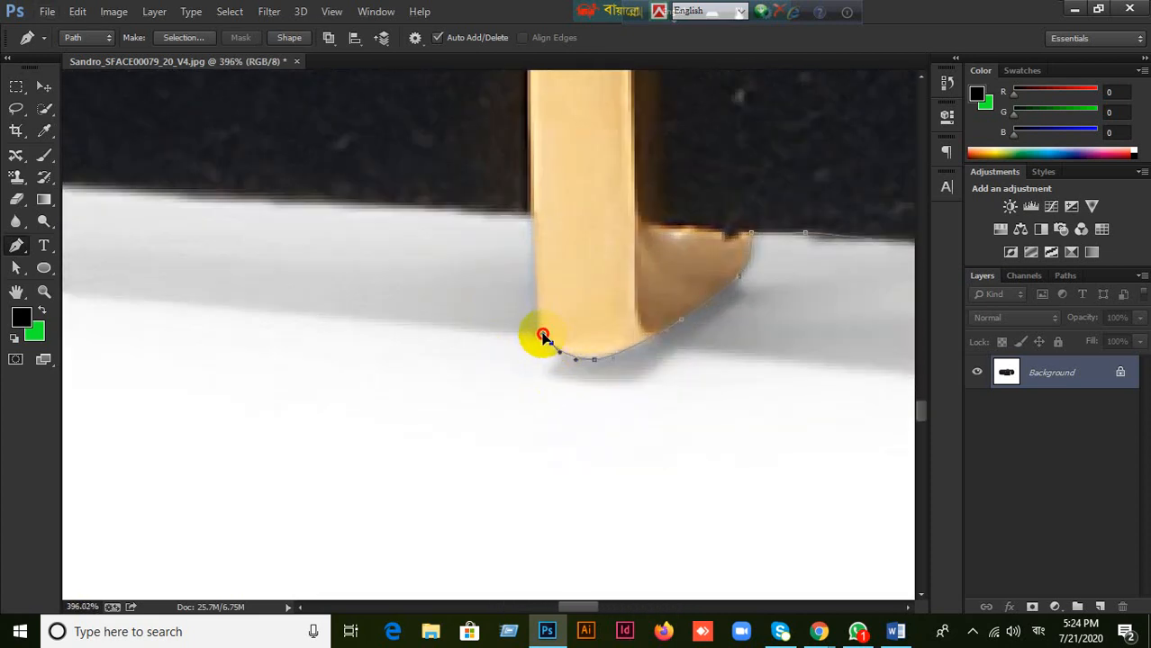
left_click_drag(535, 285, 766, 318)
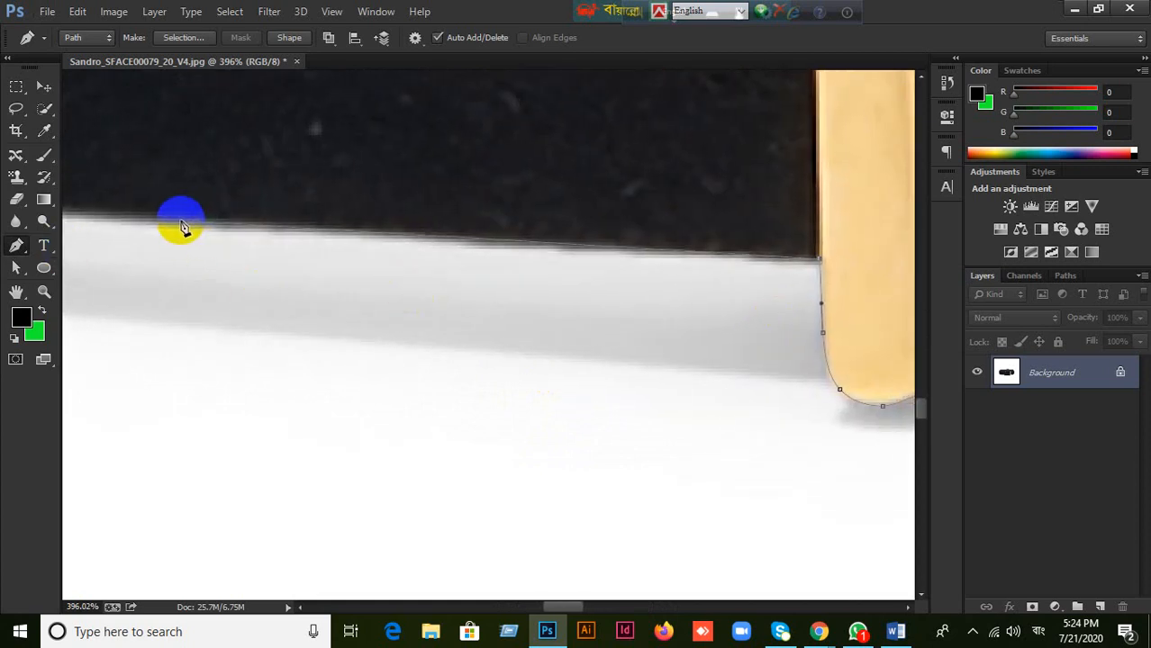
scroll(253, 242, "up", 8)
scroll(253, 242, "down", 1)
left_click_drag(607, 308, 185, 323)
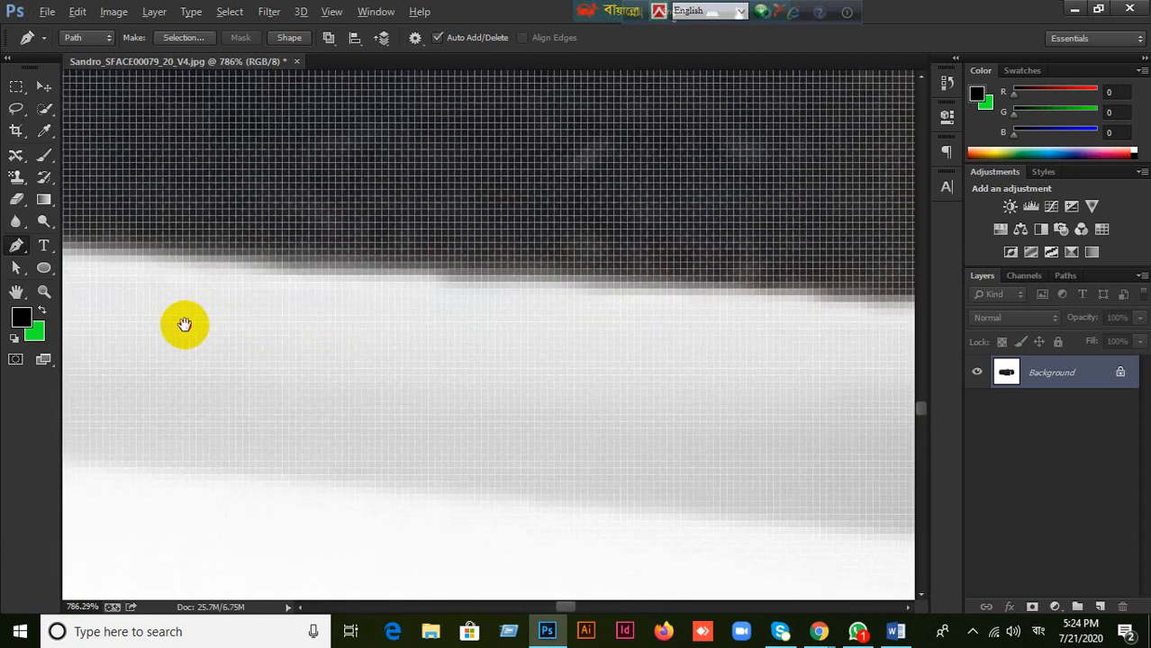
left_click_drag(688, 367, 570, 367)
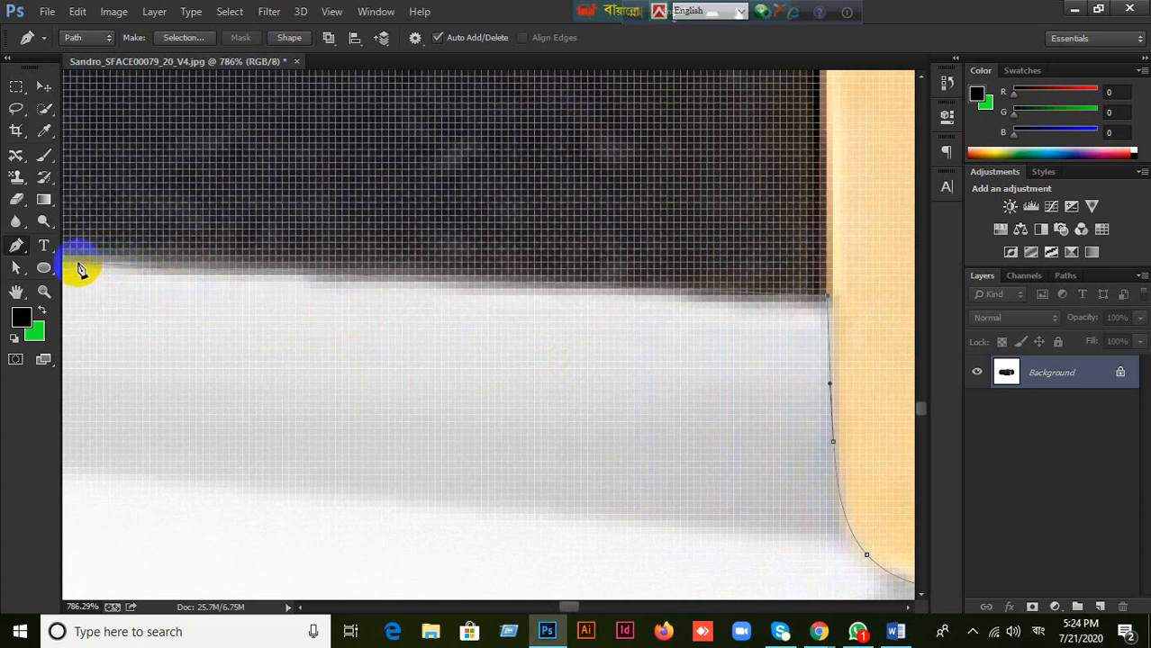
left_click(65, 262)
left_click_drag(195, 332, 626, 394)
scroll(491, 421, "down", 3)
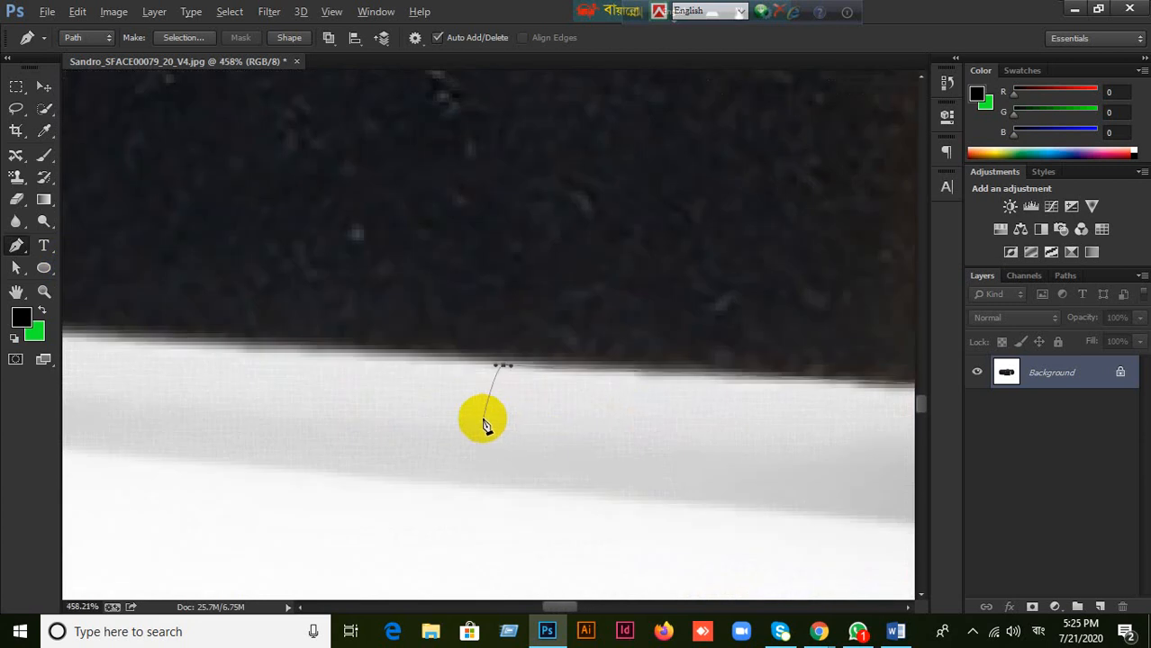
key("ctrl+alt+z")
- Continue the path with curved anchor points along the belt's bottom edge, from the buckle's left bar towards the belt's stepped seam
left_click_drag(604, 426, 335, 419)
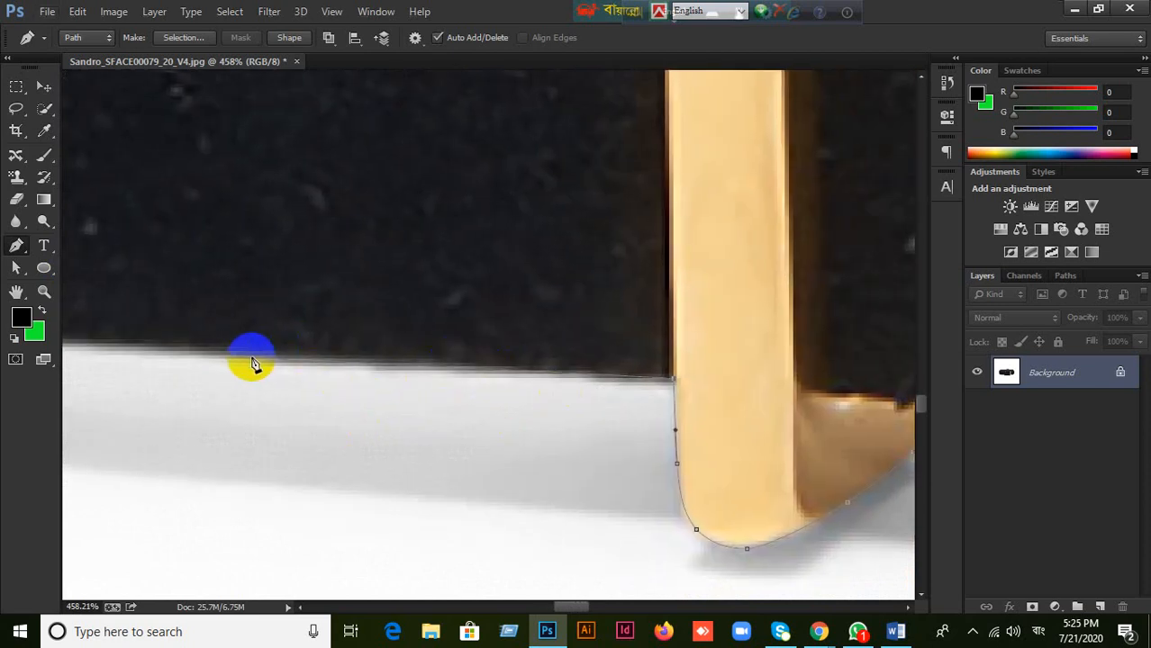
left_click(142, 350)
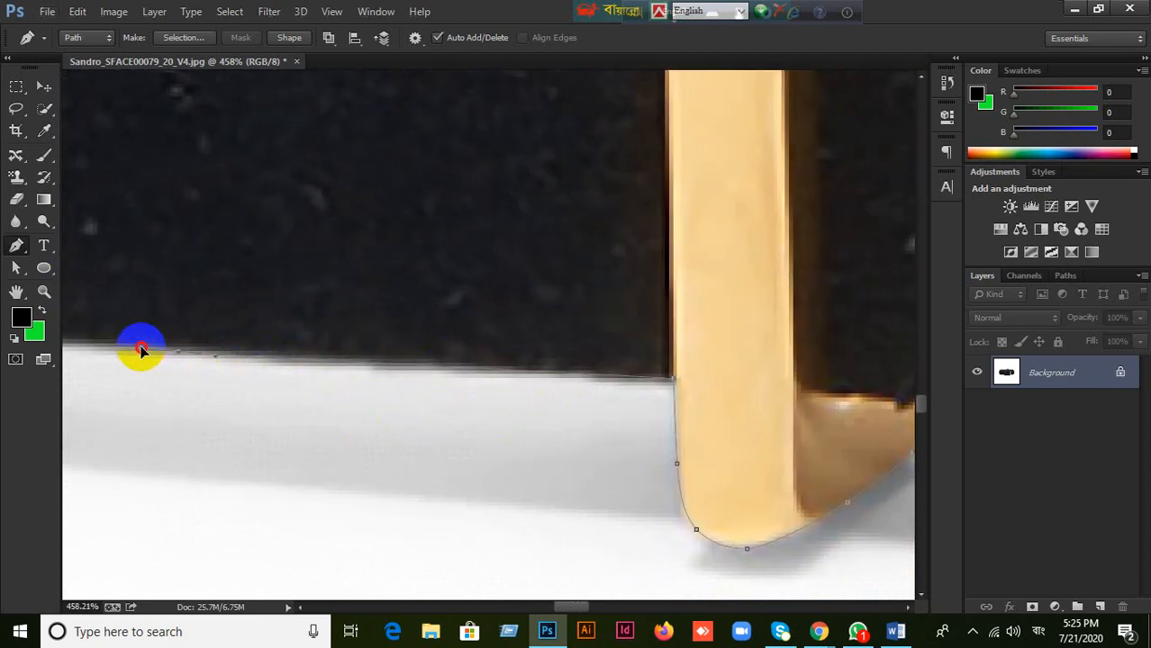
left_click_drag(270, 393, 762, 373)
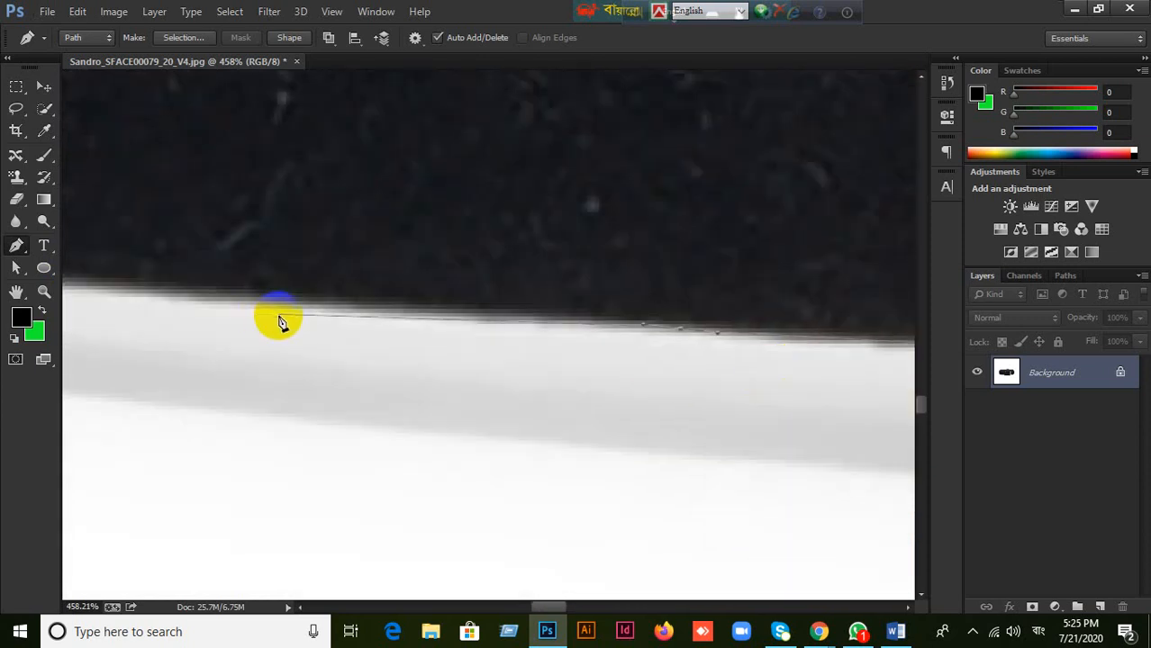
left_click(227, 308)
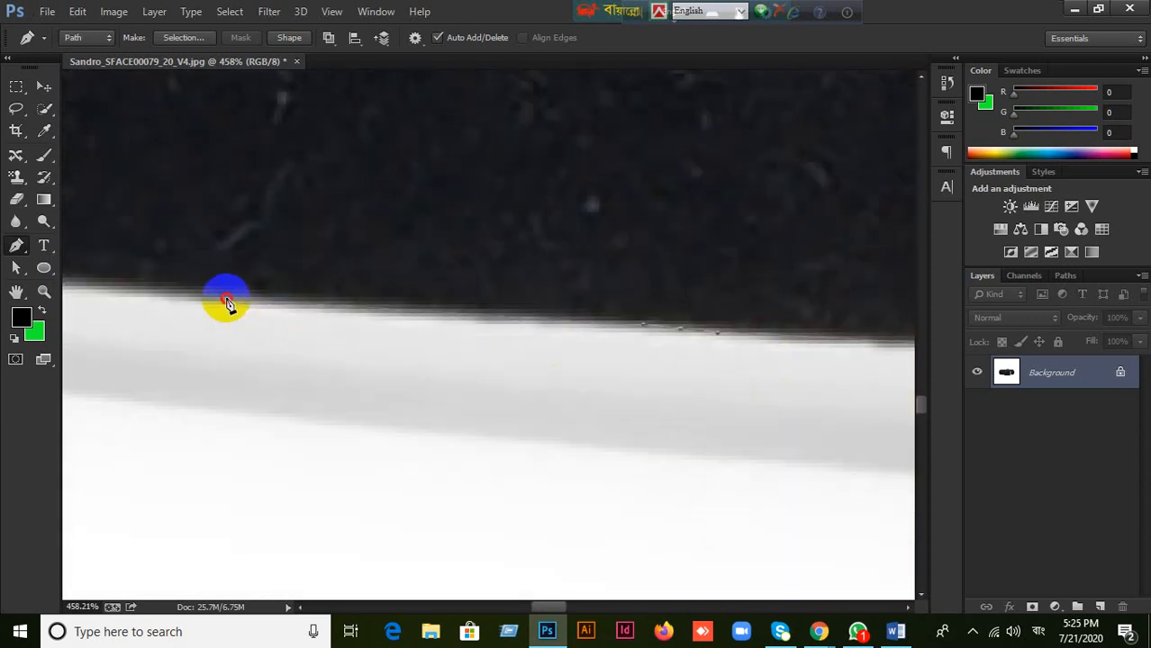
left_click_drag(223, 310, 755, 356)
left_click(118, 307)
left_click_drag(104, 304, 92, 303)
- Follow the small step in the belt's bottom edge at the seam with anchor points, and add a curved one just left of it
left_click_drag(268, 285, 836, 348)
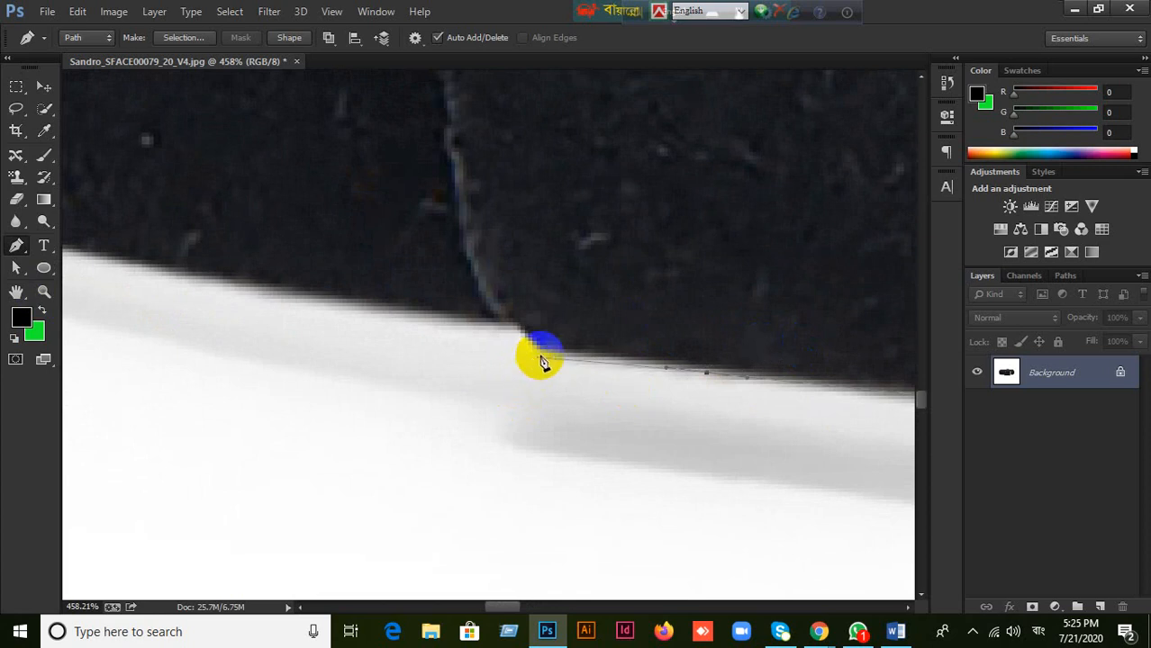
left_click_drag(546, 357, 515, 329)
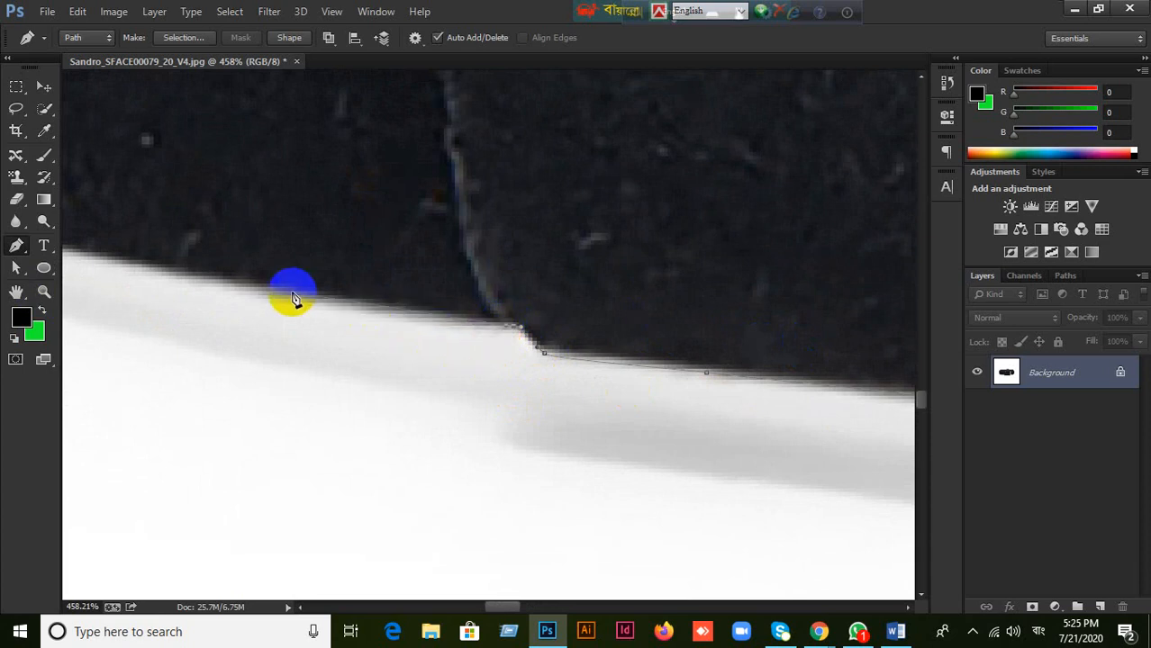
scroll(287, 296, "up", 1)
scroll(286, 298, "down", 3)
left_click(398, 335)
scroll(398, 336, "down", 2)
scroll(400, 340, "down", 1)
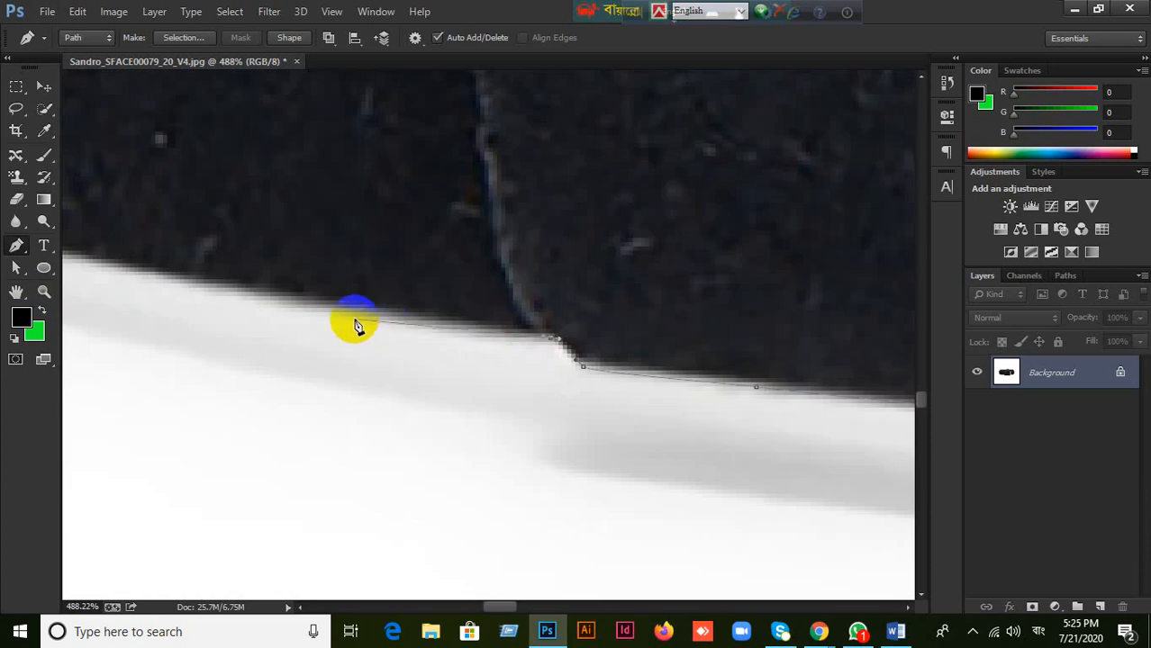
left_click_drag(340, 308, 316, 307)
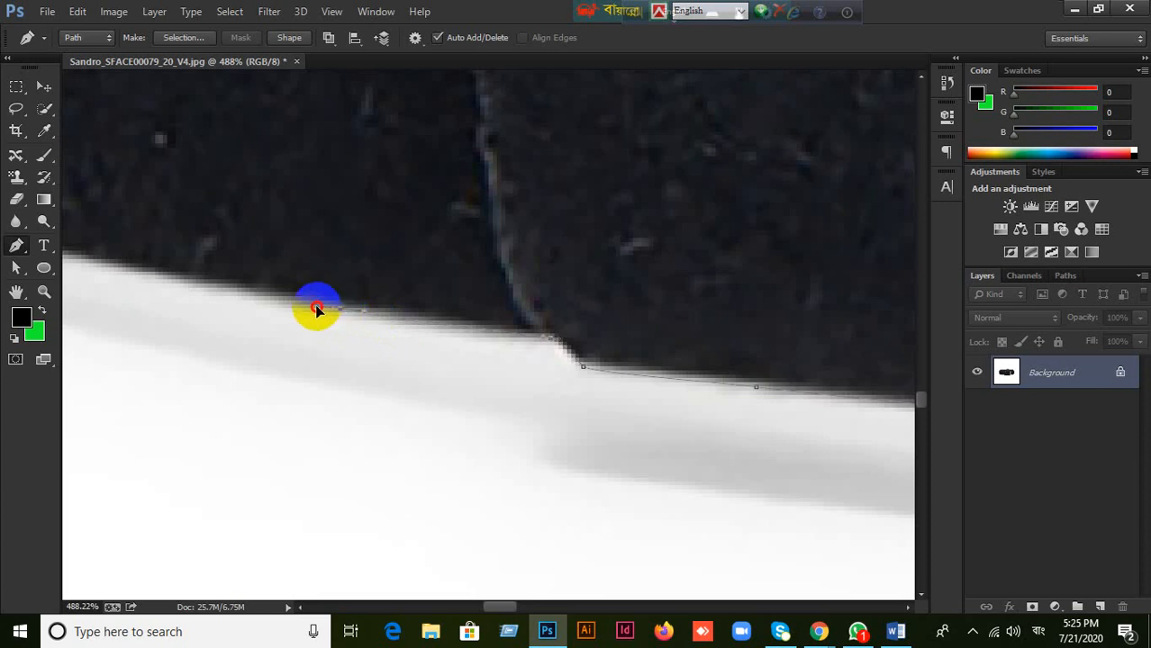
- Extend the path with curved anchor points along the belt's rising bottom edge towards its lower left corner
left_click_drag(380, 254, 837, 369)
left_click_drag(551, 380, 511, 372)
left_click_drag(356, 371, 622, 434)
scroll(365, 364, "down", 10)
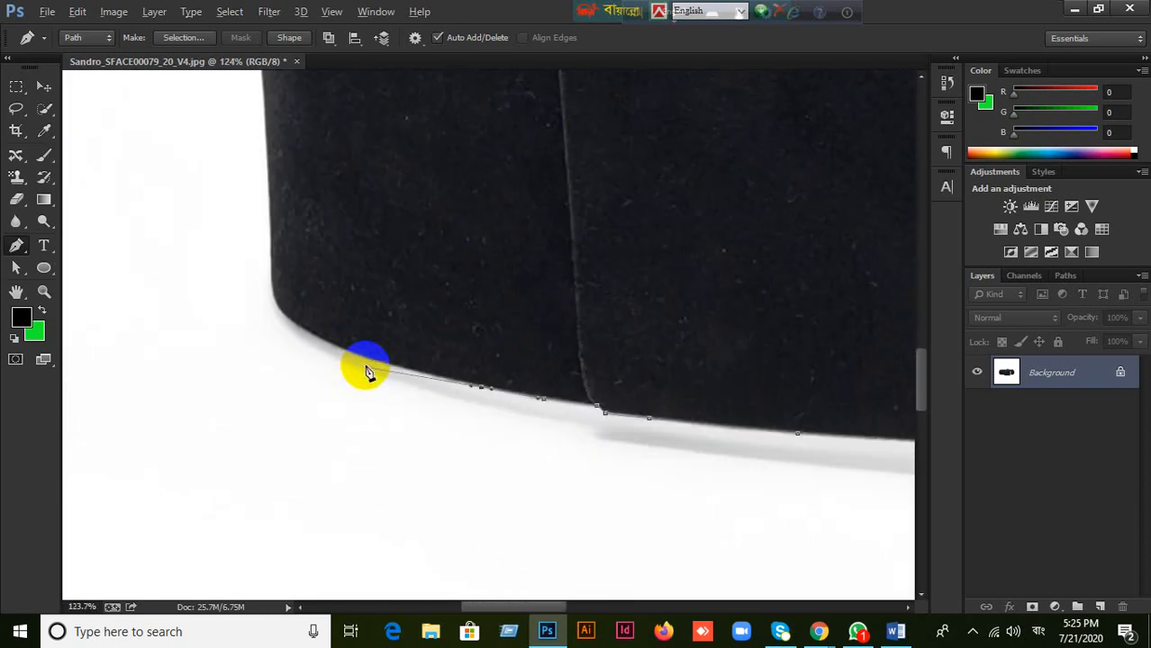
scroll(373, 372, "up", 10)
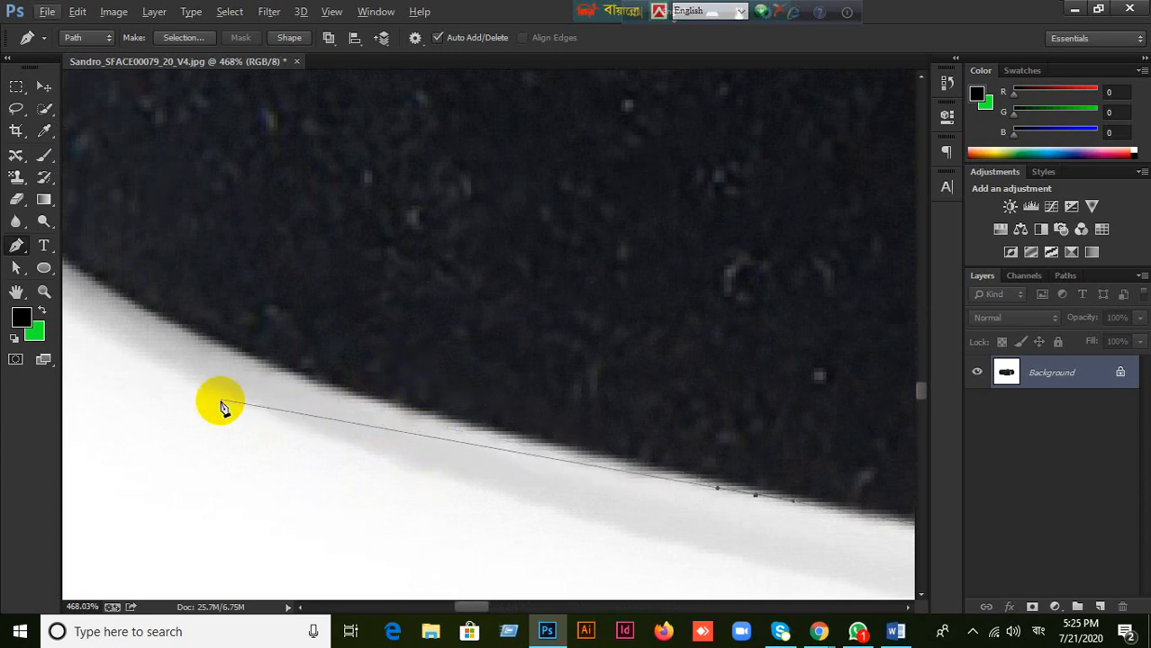
left_click_drag(214, 345, 120, 297)
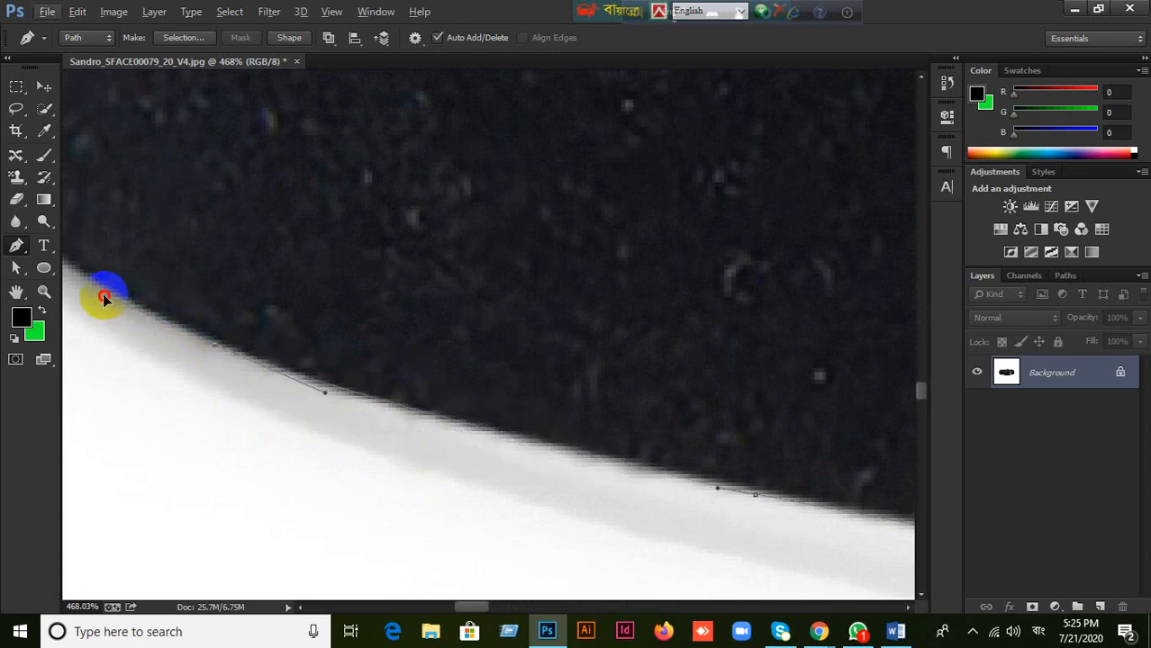
- Curve the path around the belt's lower left corner onto its left edge
left_click_drag(267, 321, 702, 455)
left_click_drag(374, 354, 374, 315)
left_click(382, 343)
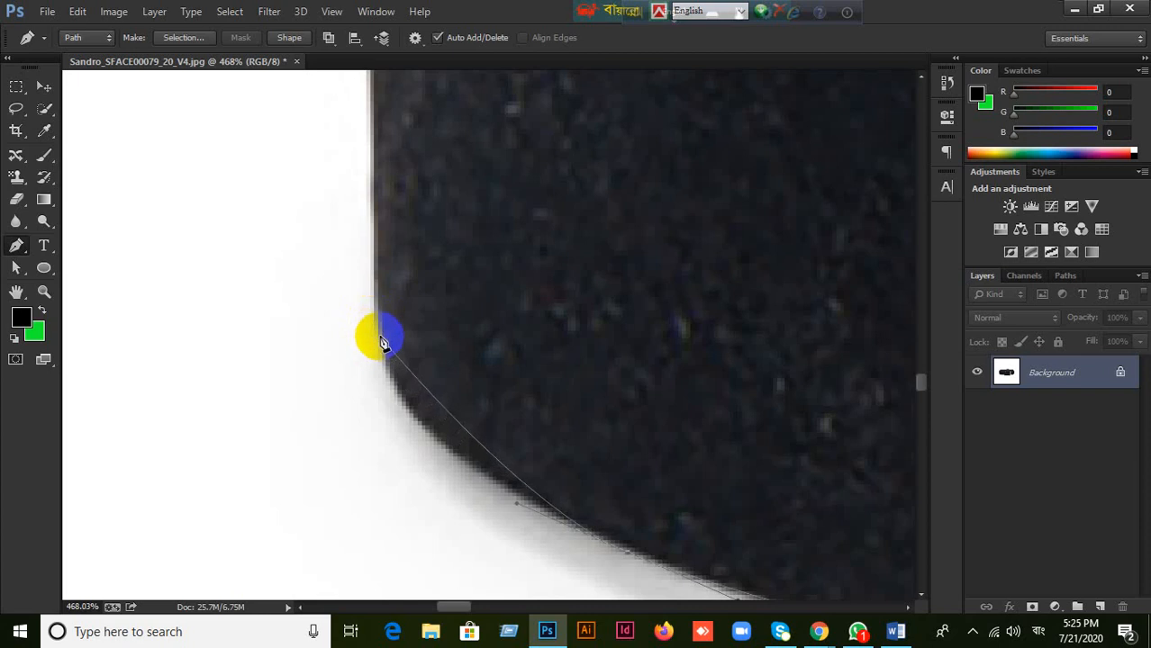
left_click_drag(377, 338, 389, 438)
- Extend the path up the belt's left edge from the lower left corner with short-handled anchor points
scroll(488, 270, "up", 5)
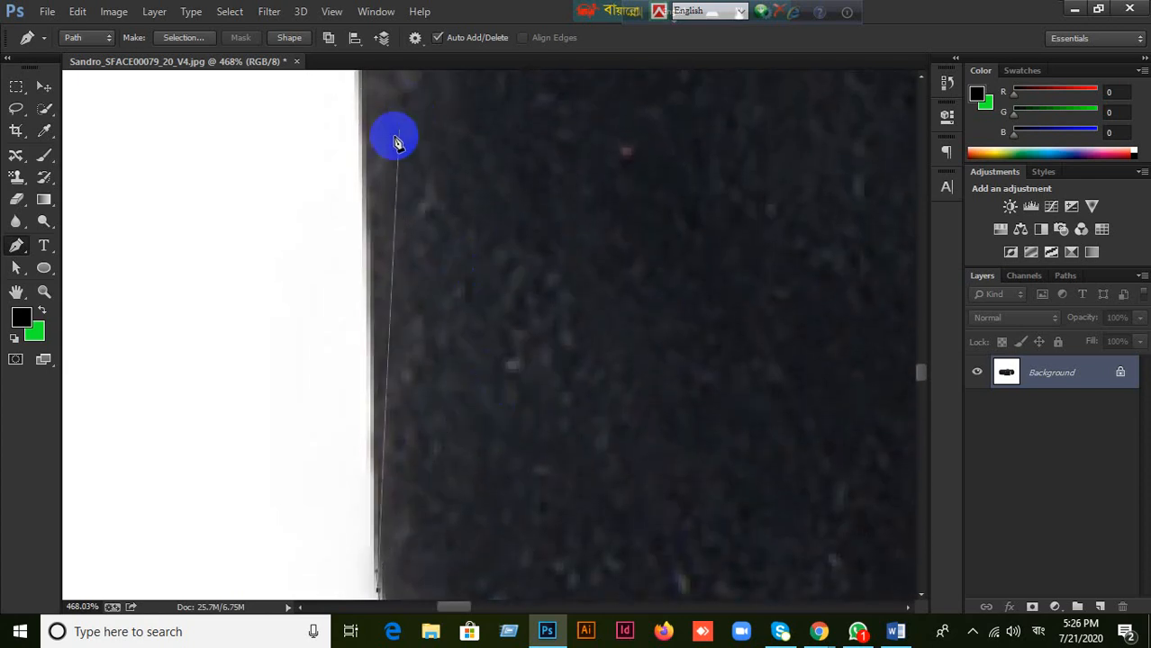
left_click(367, 162)
left_click_drag(361, 156, 362, 129)
left_click_drag(494, 149, 489, 516)
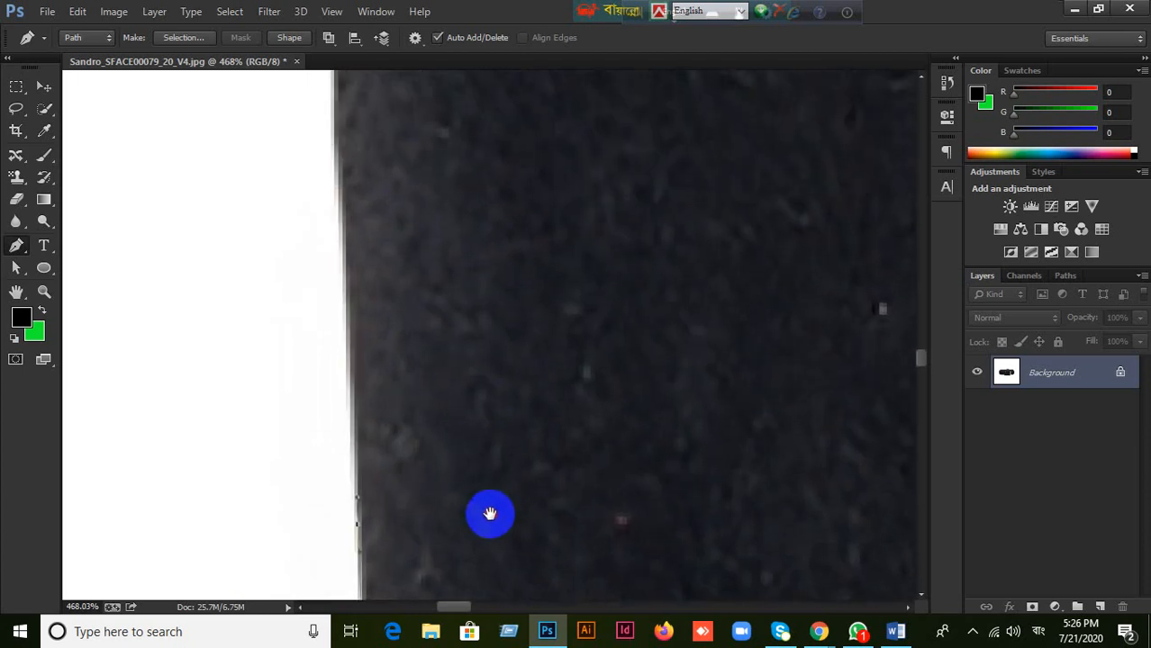
left_click(334, 127)
key("ctrl+z")
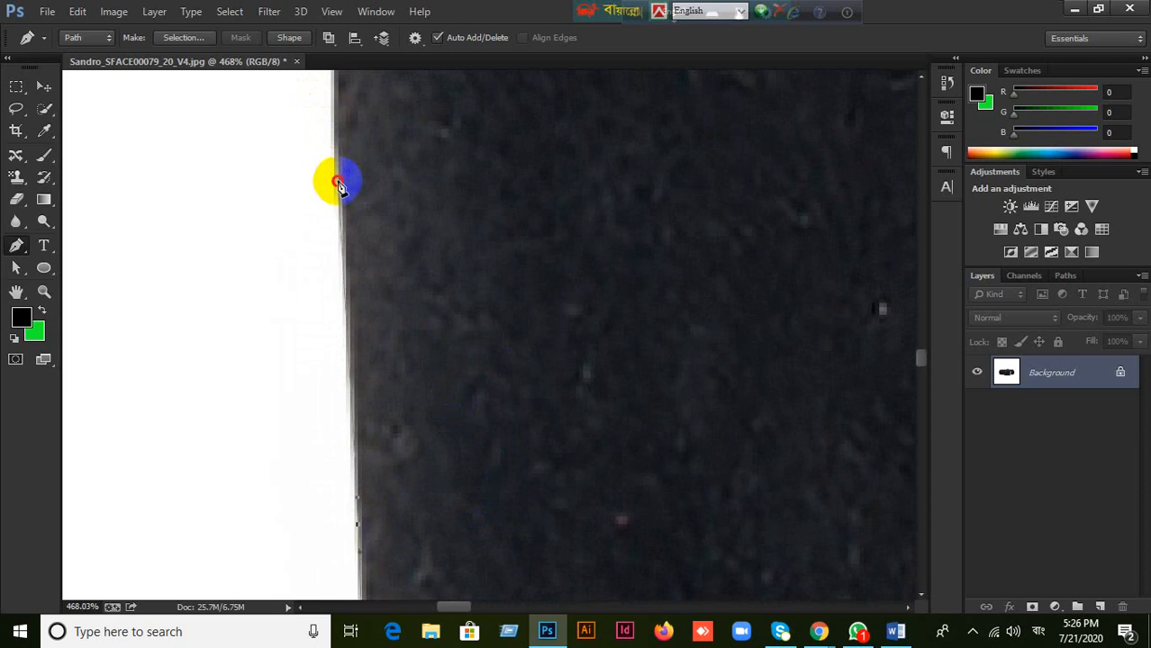
left_click(334, 154)
- Continue the path up the left edge with closely spaced anchor points to just below the grey rim at the upper left
left_click_drag(438, 135, 437, 460)
left_click_drag(332, 367, 329, 346)
left_click_drag(402, 310, 424, 442)
left_click_drag(343, 302, 340, 283)
left_click_drag(398, 226, 352, 344)
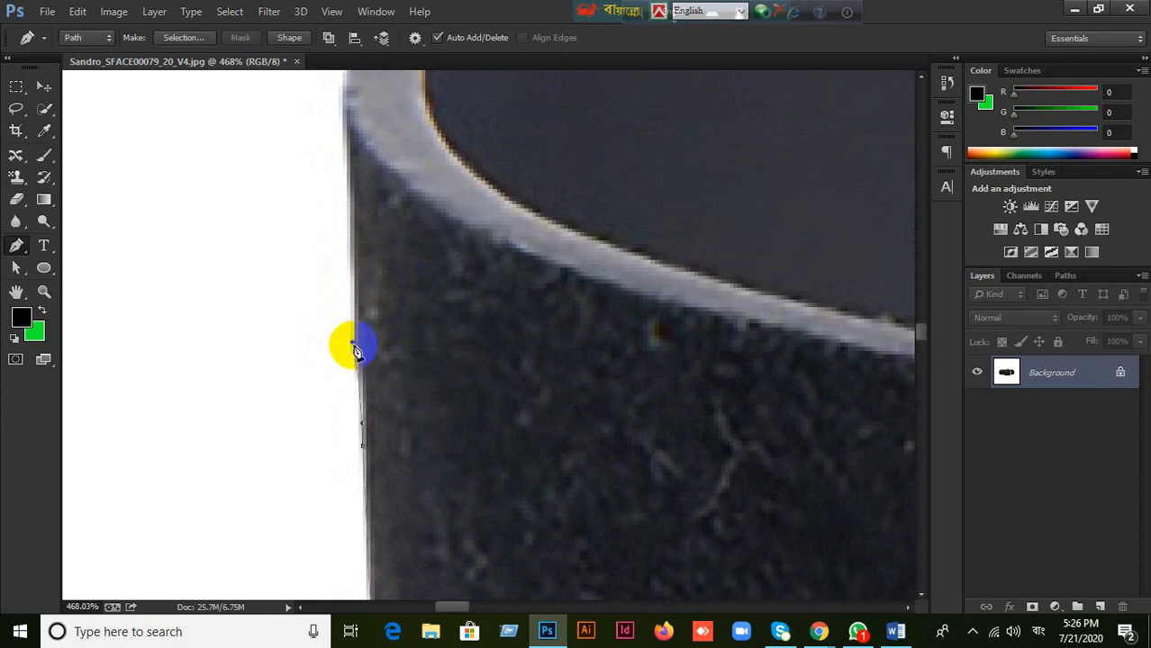
key("ctrl+z")
left_click_drag(355, 358, 355, 350)
left_click_drag(358, 370, 356, 356)
scroll(364, 357, "up", 5)
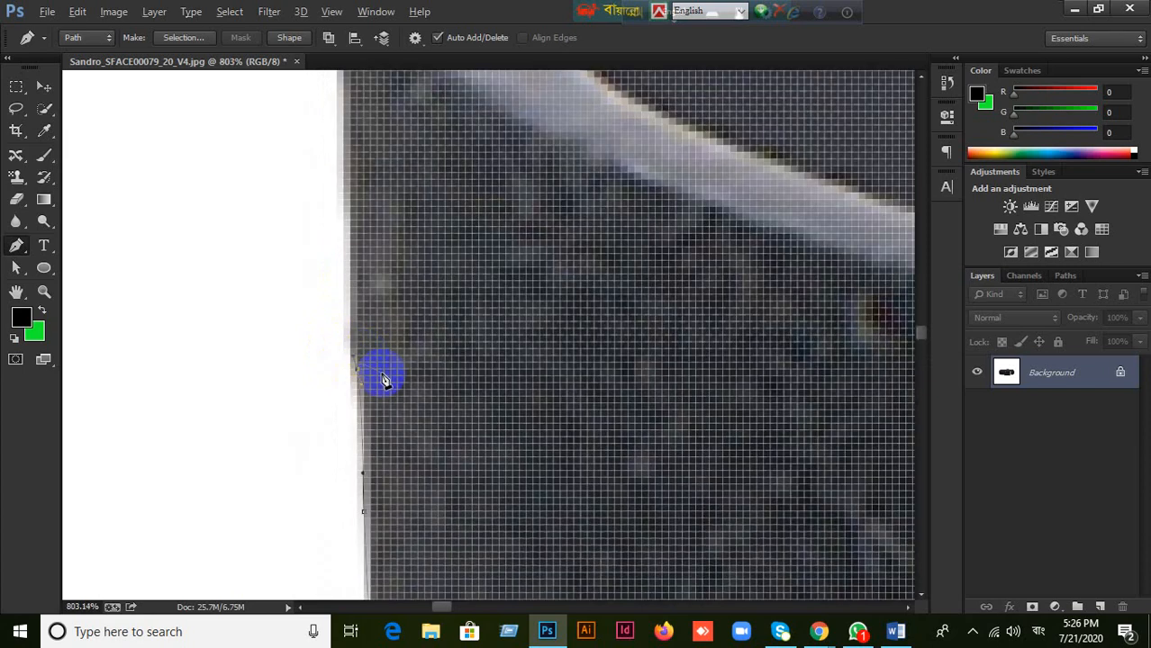
scroll(383, 376, "down", 5)
left_click_drag(381, 376, 372, 162)
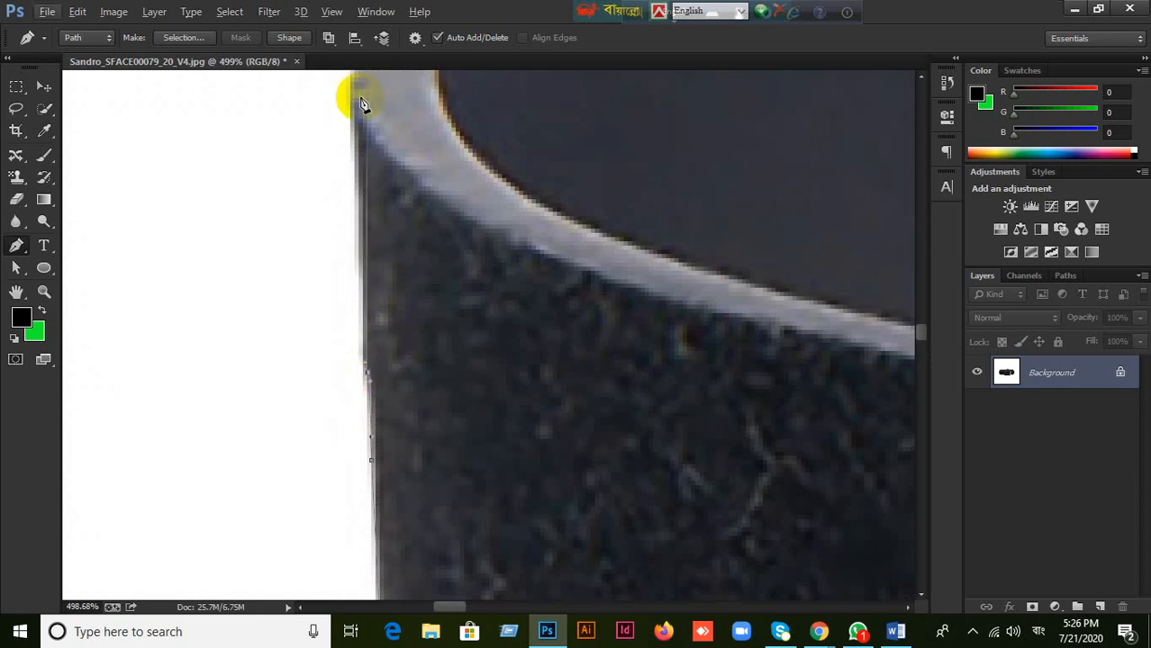
scroll(360, 153, "up", 2)
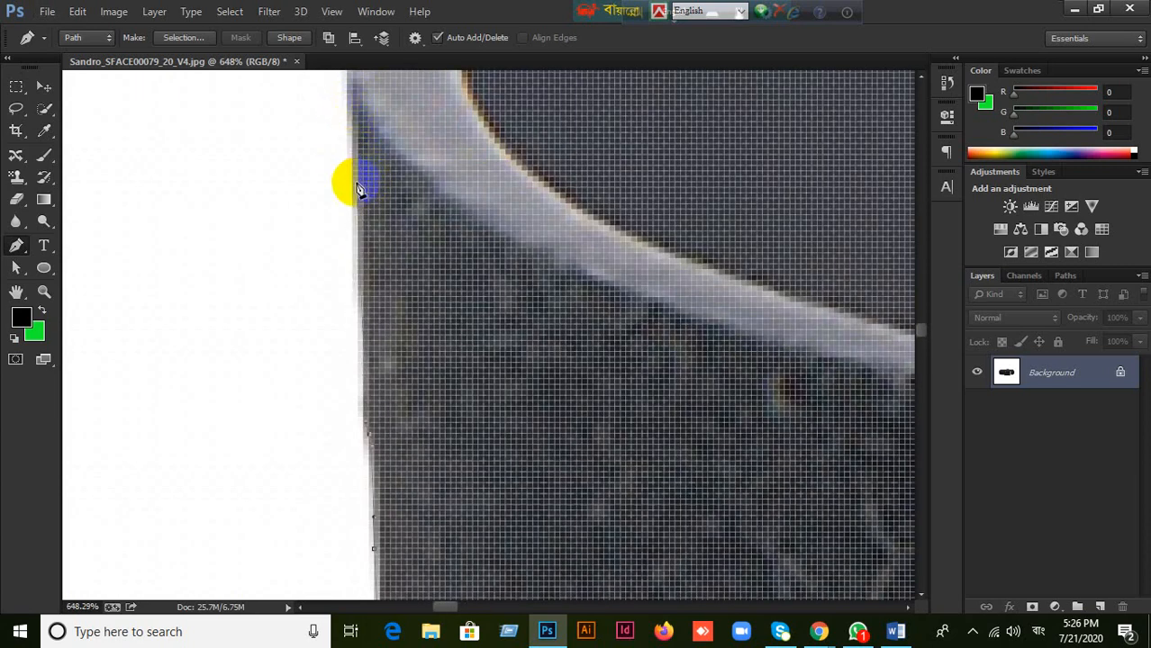
- Curve the path around the belt's upper left corner, from the left edge onto the outside of the grey rim
left_click_drag(394, 120, 392, 398)
left_click_drag(344, 329, 351, 312)
key("ctrl+z")
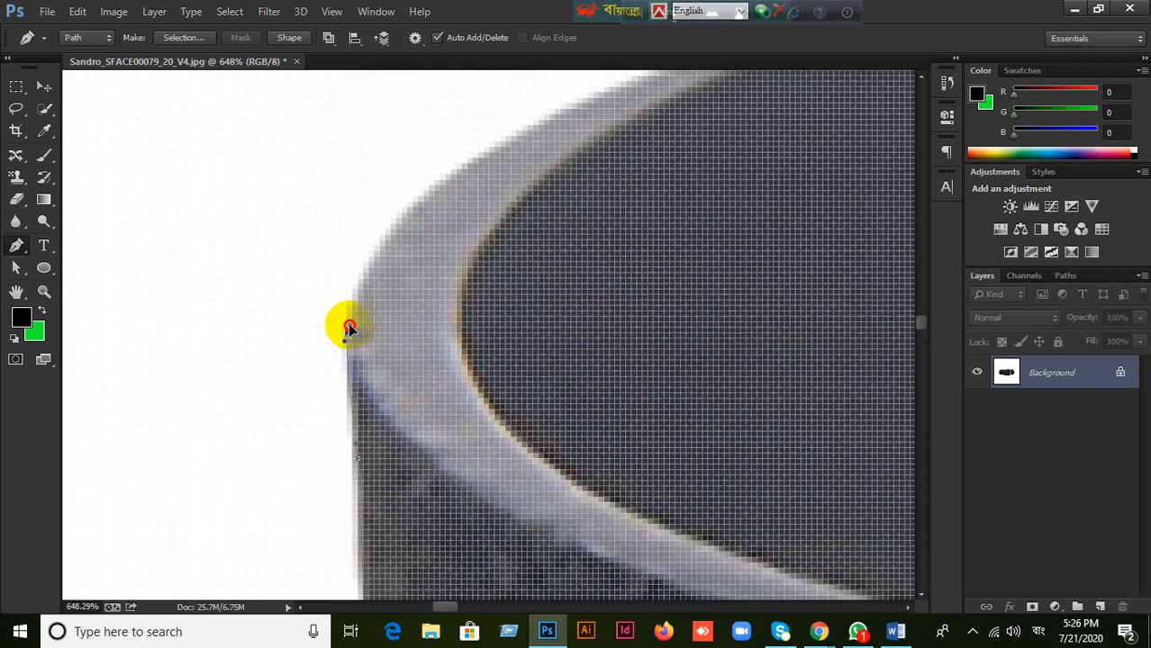
left_click_drag(469, 264, 377, 464)
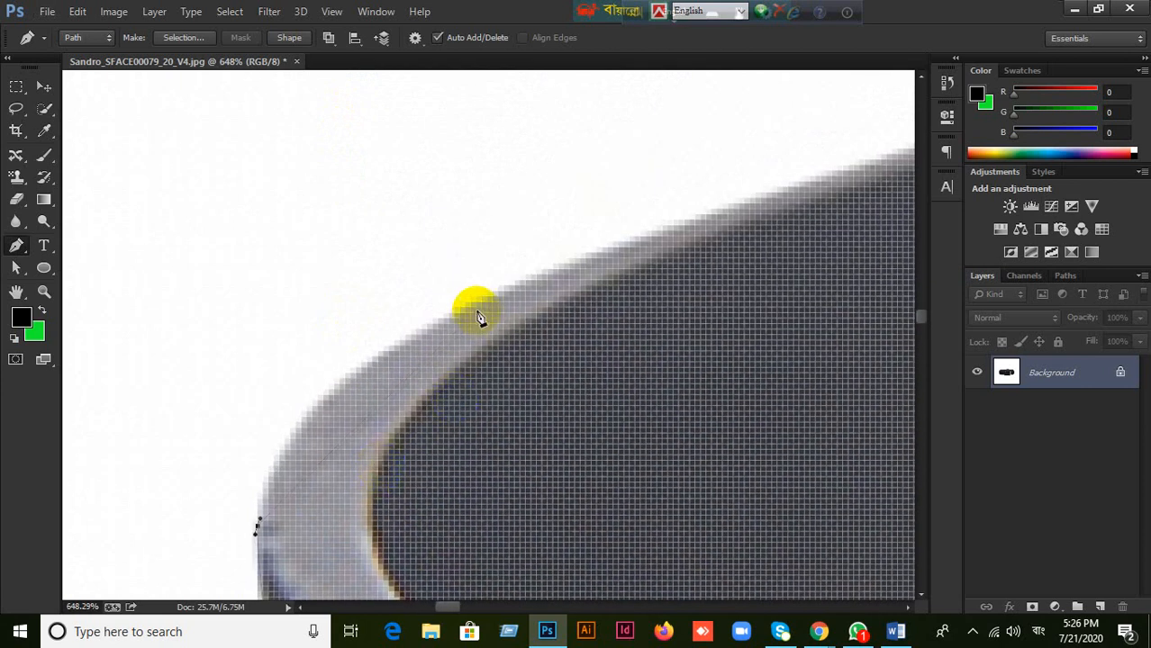
left_click_drag(393, 352, 530, 276)
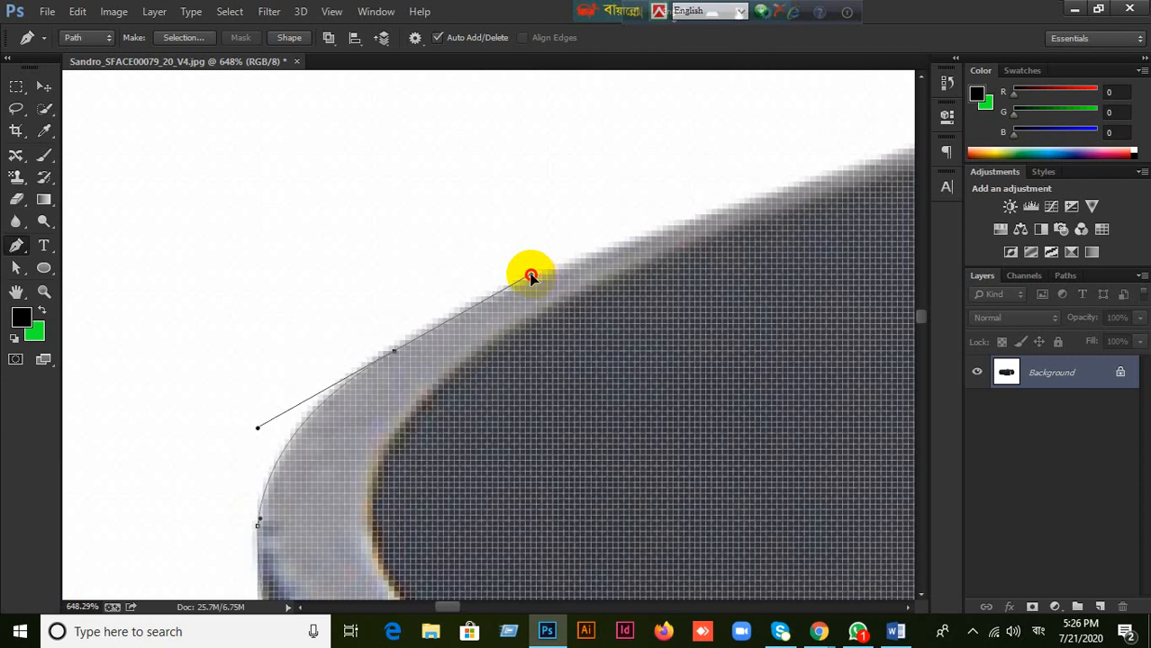
- Follow the outer edge of the grey rim up to where it narrows into the dark lining with curved anchor points
left_click_drag(662, 275, 493, 347)
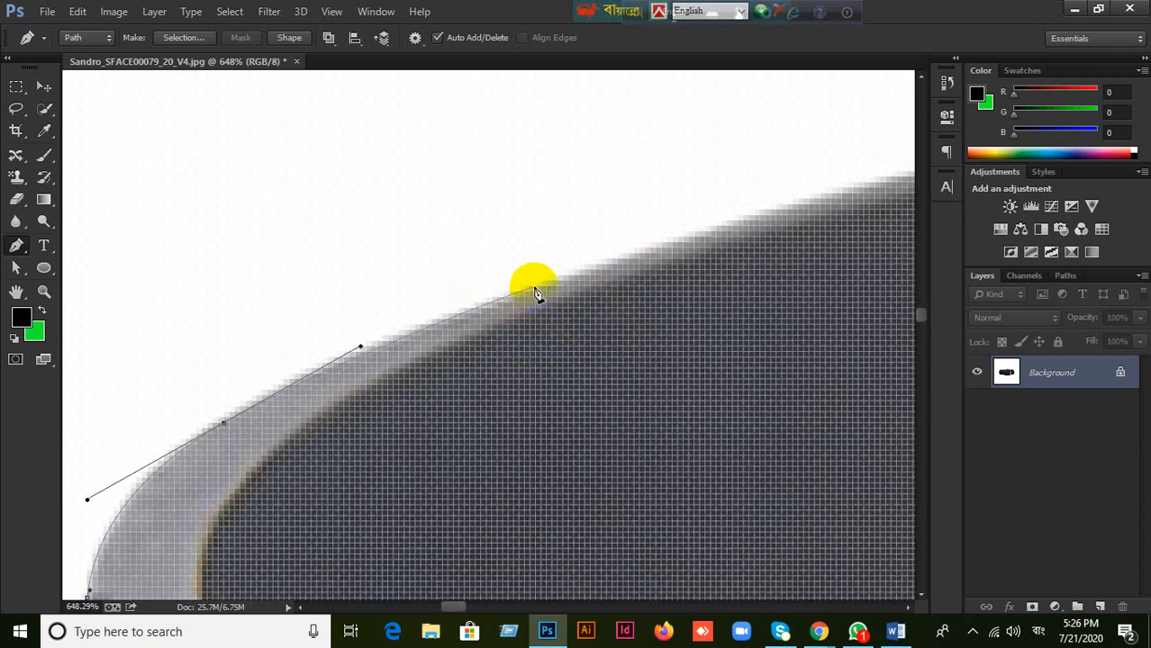
left_click_drag(545, 281, 596, 266)
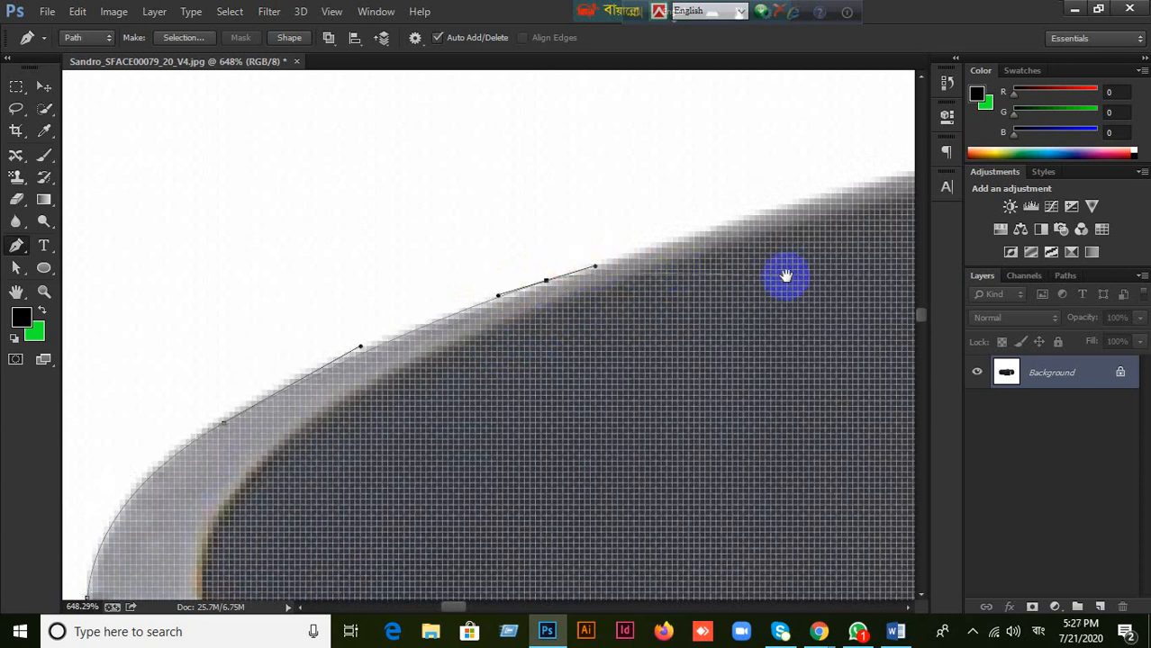
left_click_drag(783, 277, 560, 398)
mouse_move(538, 336)
left_mouse_down()
mouse_move(585, 320)
mouse_move(561, 332)
left_mouse_up()
key("ctrl+z")
left_click_drag(689, 352, 506, 406)
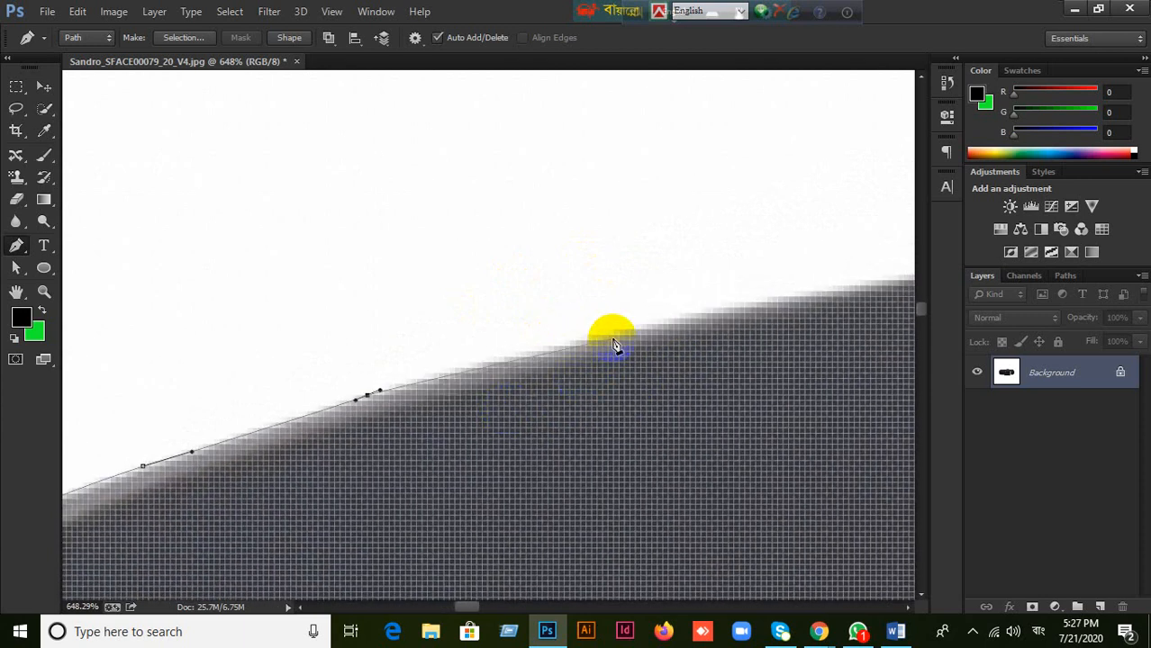
left_click_drag(613, 336, 625, 333)
key("ctrl+z")
left_click_drag(616, 330, 631, 327)
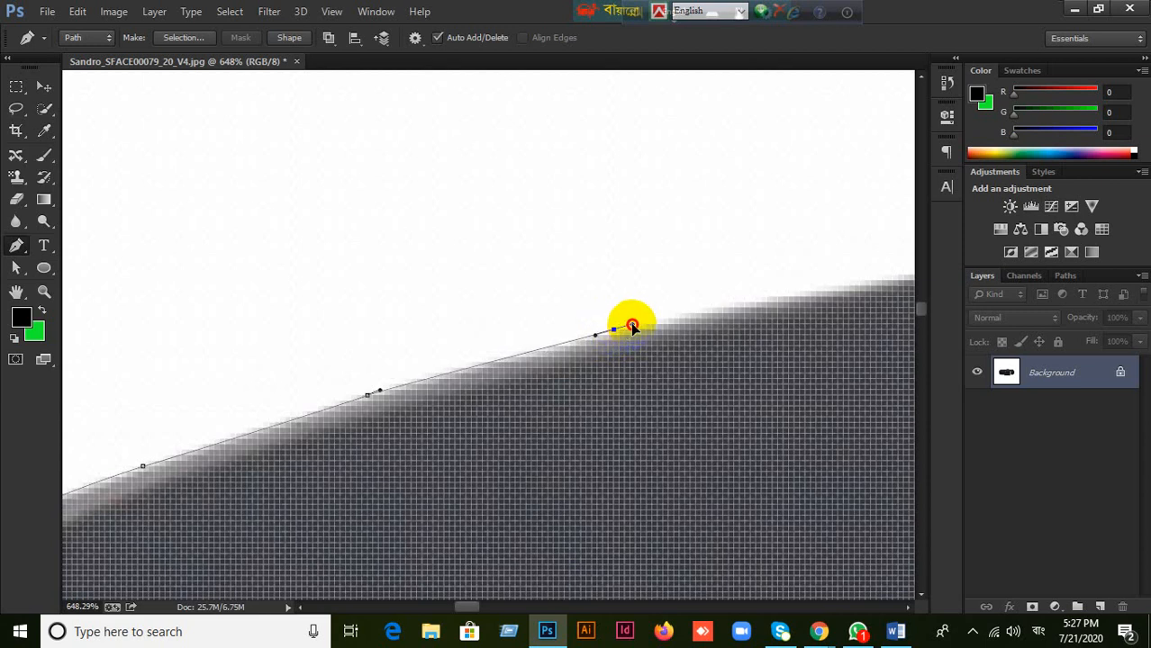
- Extend the path with curved anchor points along the lining's rising top edge, past the area above the belt's seam
left_click_drag(738, 360, 293, 406)
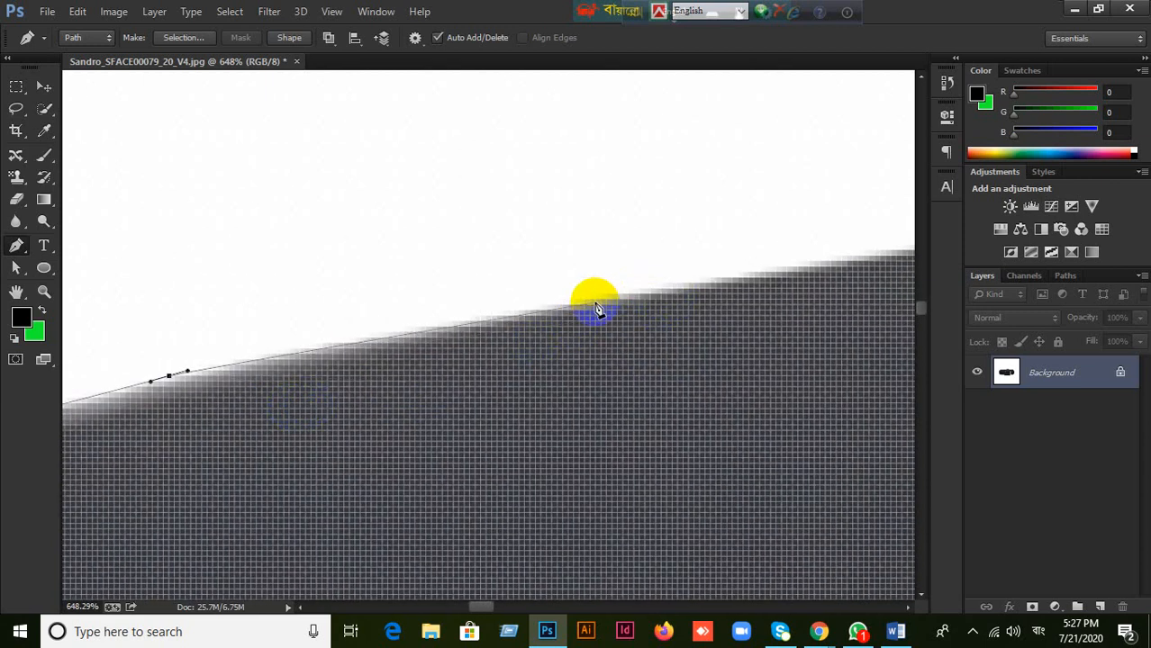
left_click_drag(594, 302, 605, 299)
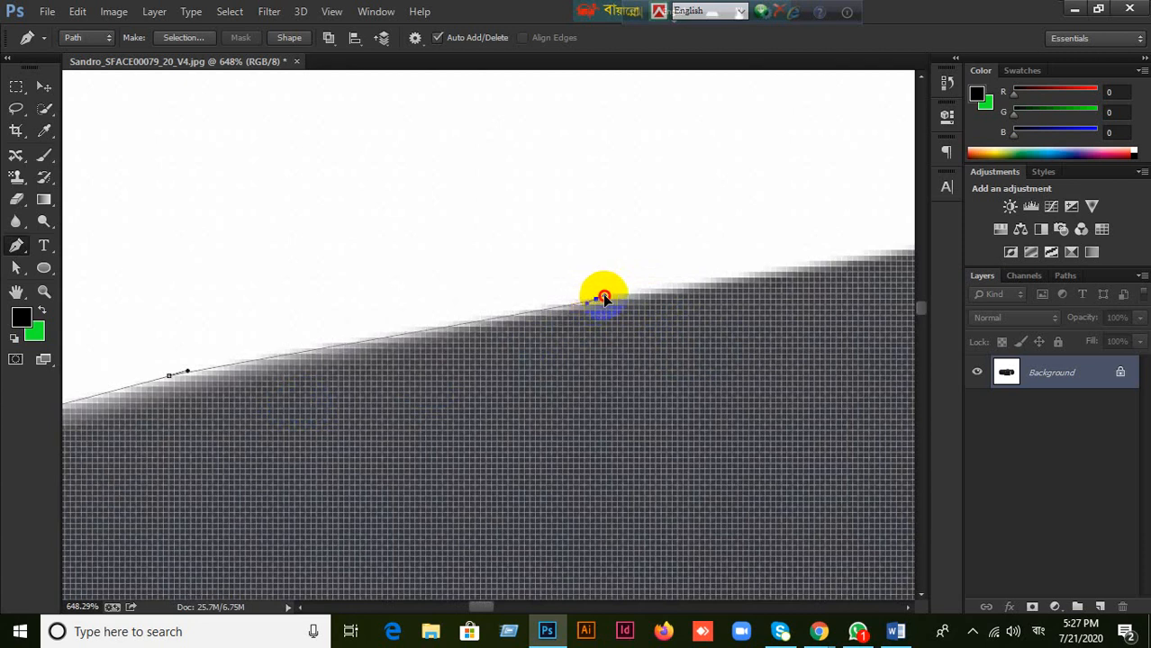
left_click_drag(724, 329, 411, 391)
mouse_move(663, 302)
left_mouse_down()
mouse_move(688, 302)
mouse_move(663, 311)
mouse_move(680, 308)
left_mouse_up()
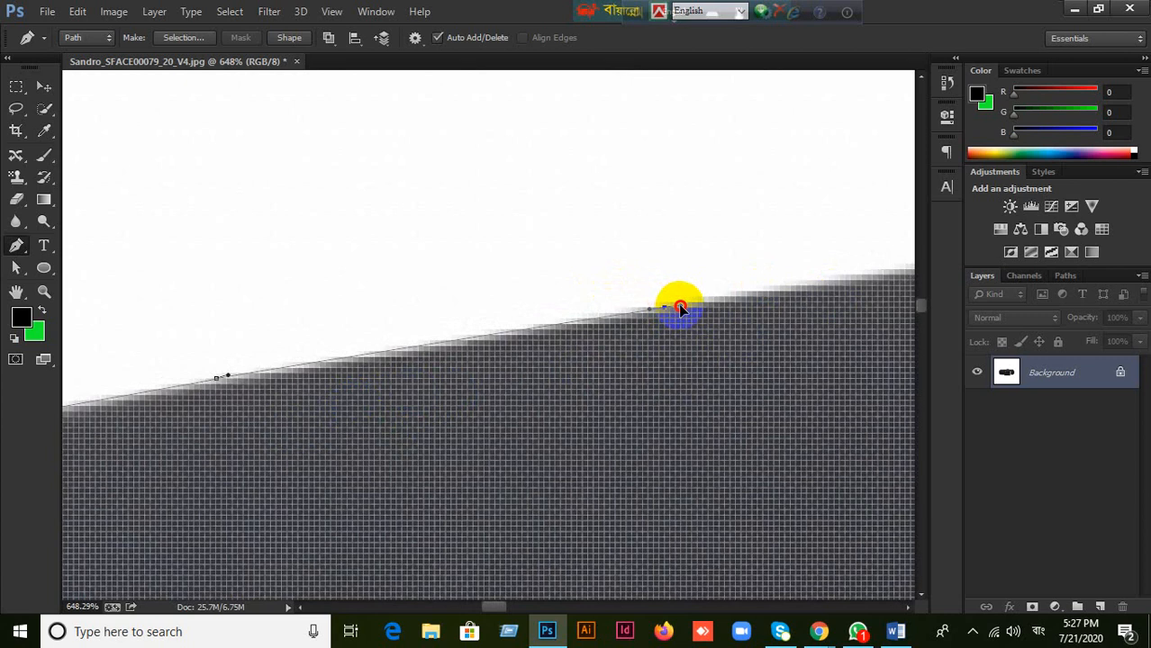
left_click_drag(816, 332, 307, 375)
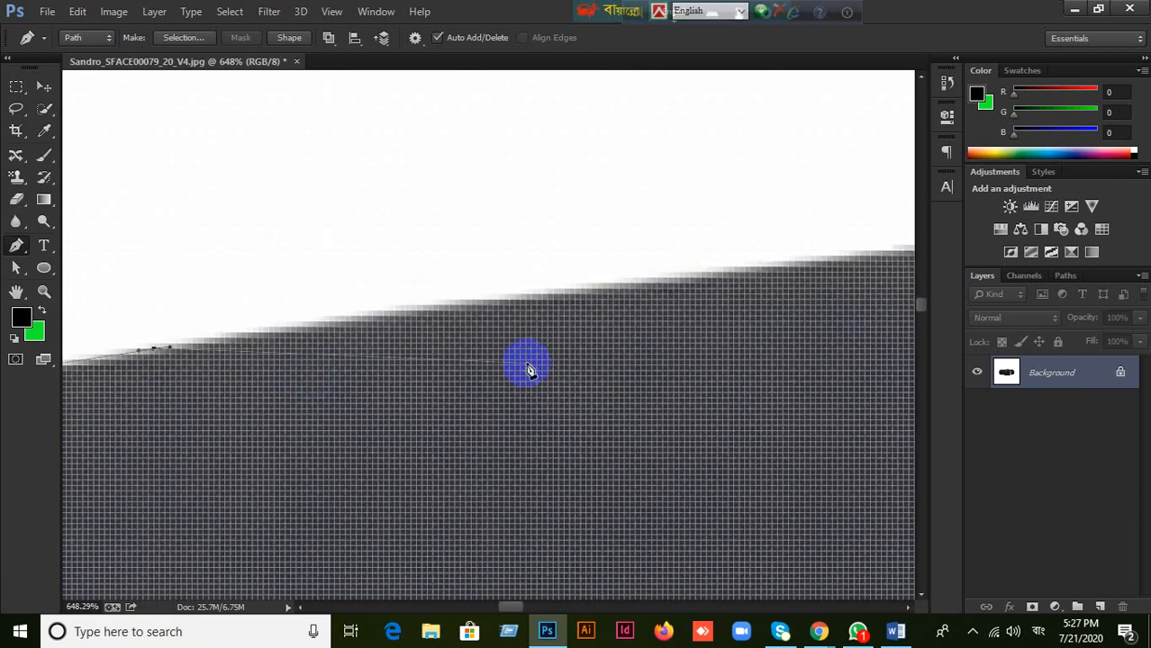
left_click(507, 301)
left_click_drag(506, 295, 545, 296)
- Continue the path with short-handled anchor points along the top edge, from above the seam towards the buckle's left bar
left_click_drag(796, 324, 360, 371)
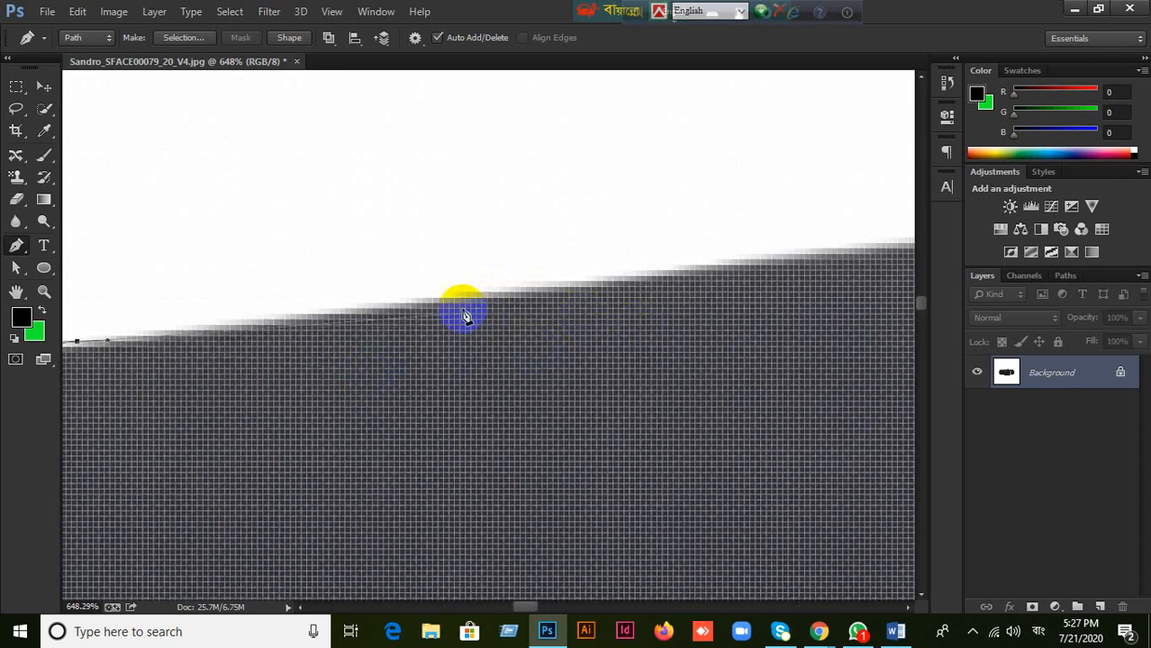
left_click_drag(438, 302, 463, 300)
left_click_drag(775, 317, 437, 365)
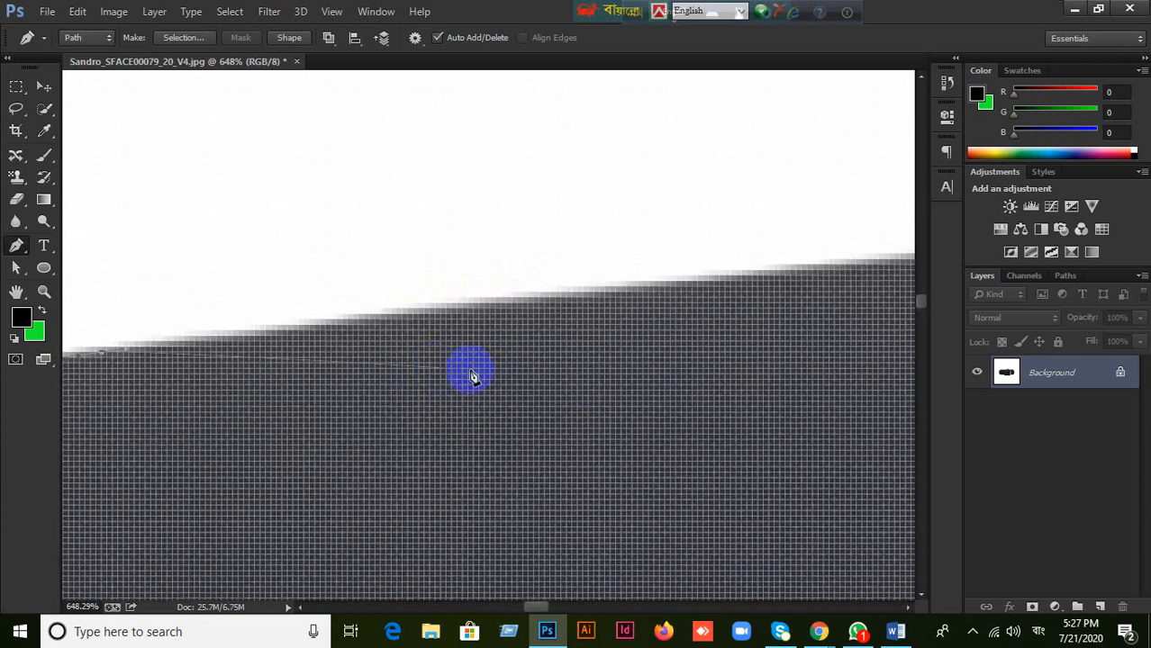
left_click_drag(385, 311, 424, 311)
left_click_drag(796, 351, 668, 351)
left_click_drag(553, 282, 575, 278)
left_click_drag(820, 332, 402, 339)
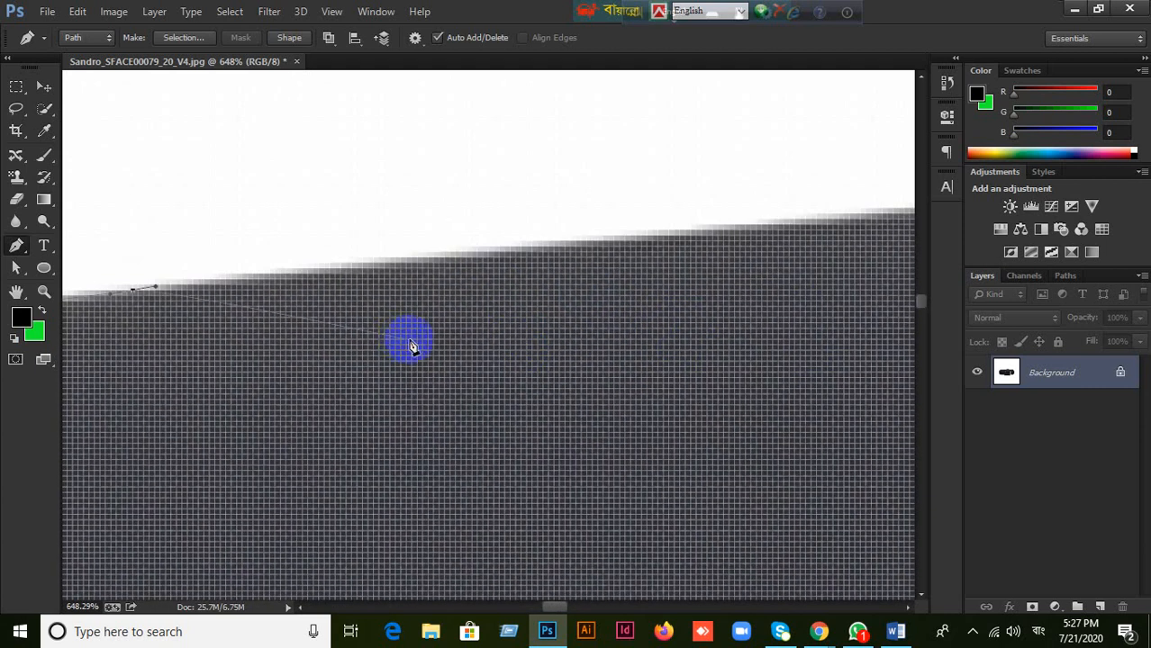
- Add two curved anchor points along the top edge to carry the path past the area above the buckle's left bar
scroll(413, 345, "down", 6)
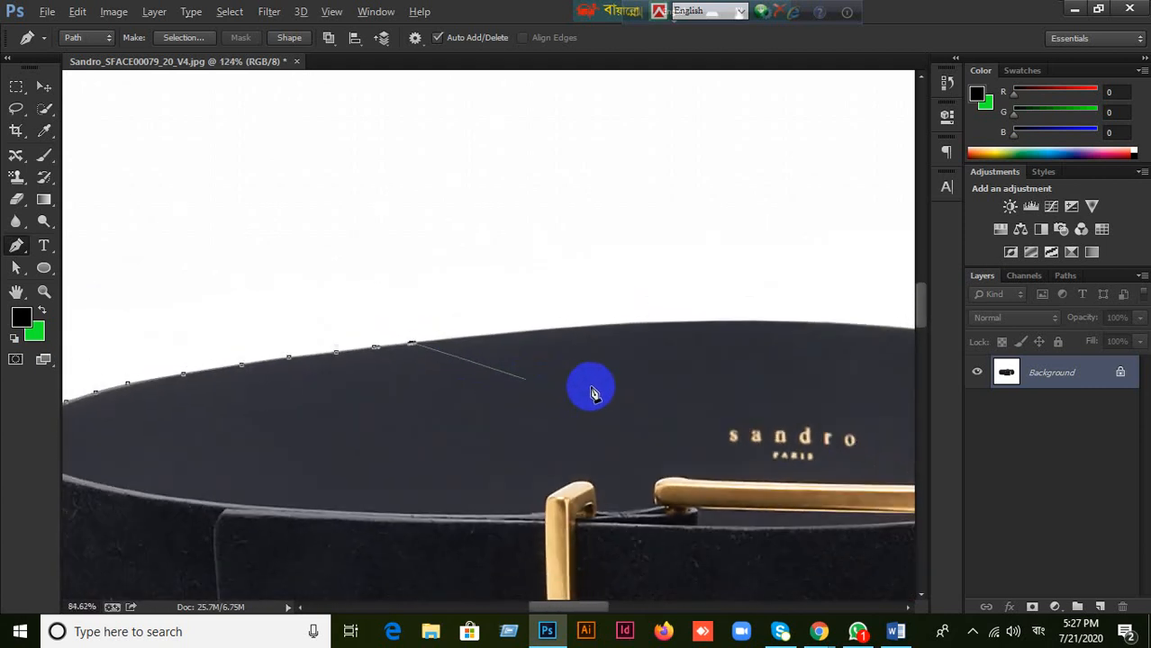
scroll(670, 397, "down", 3)
scroll(589, 403, "up", 5)
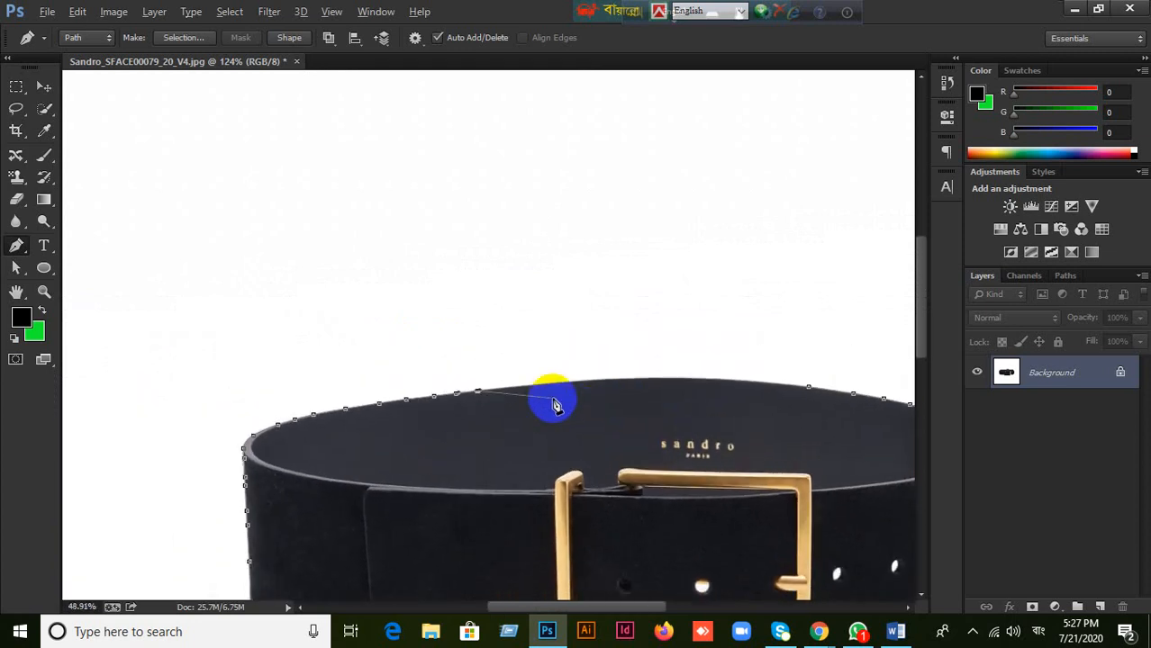
scroll(428, 429, "up", 12)
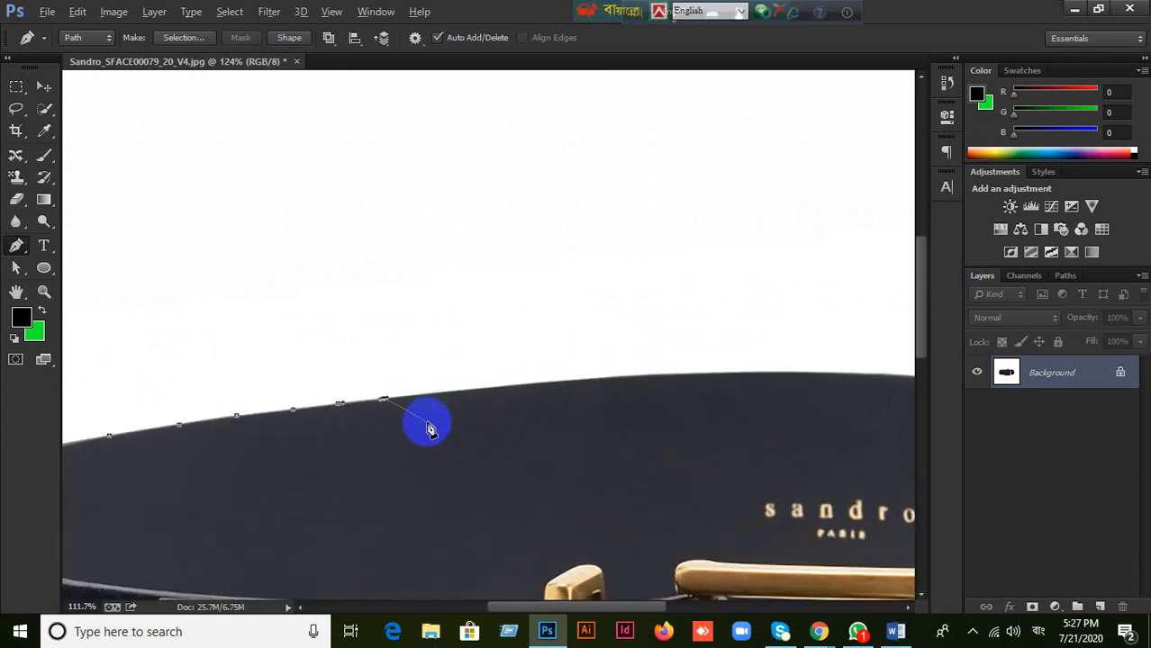
scroll(460, 411, "up", 12)
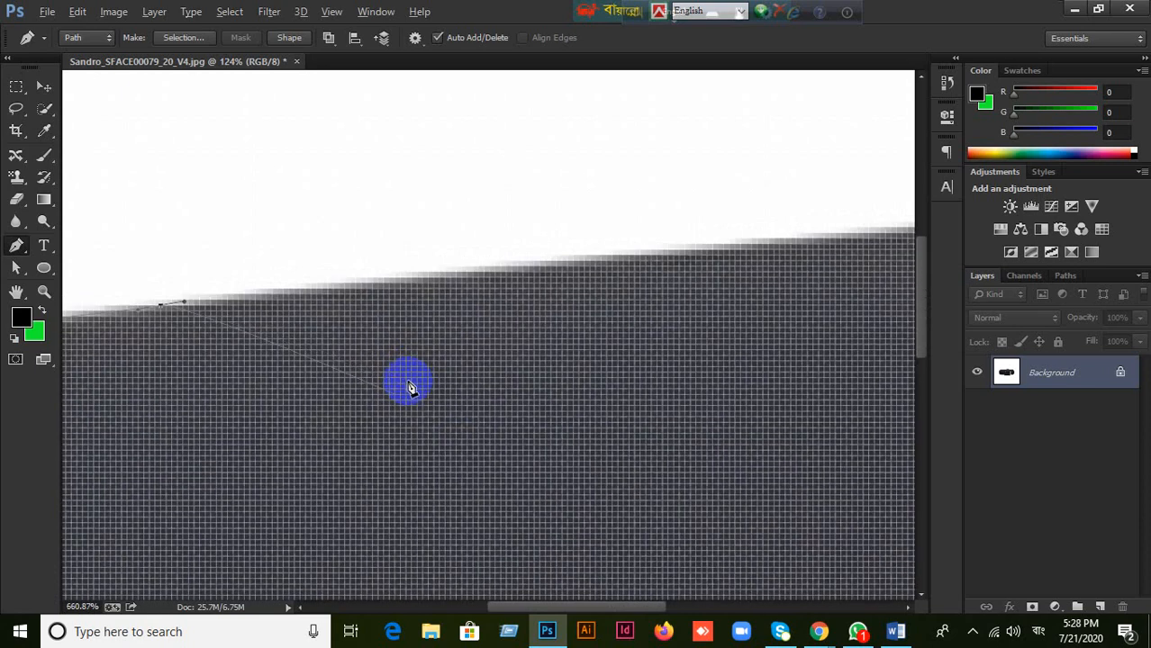
scroll(493, 355, "down", 4)
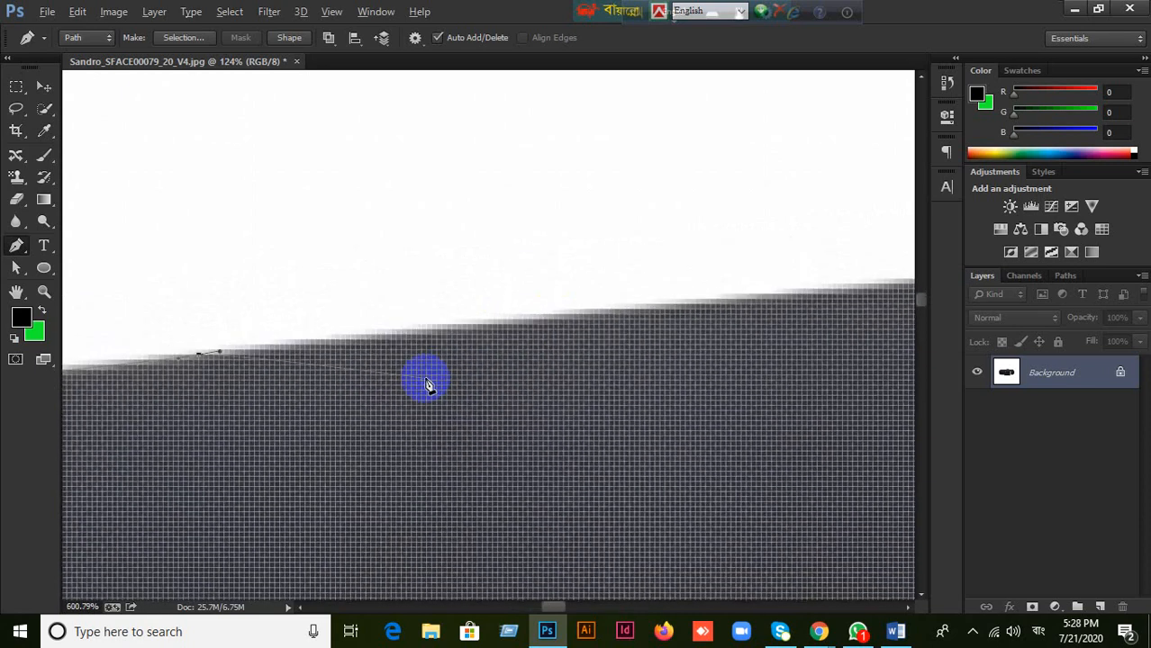
scroll(419, 397, "down", 1)
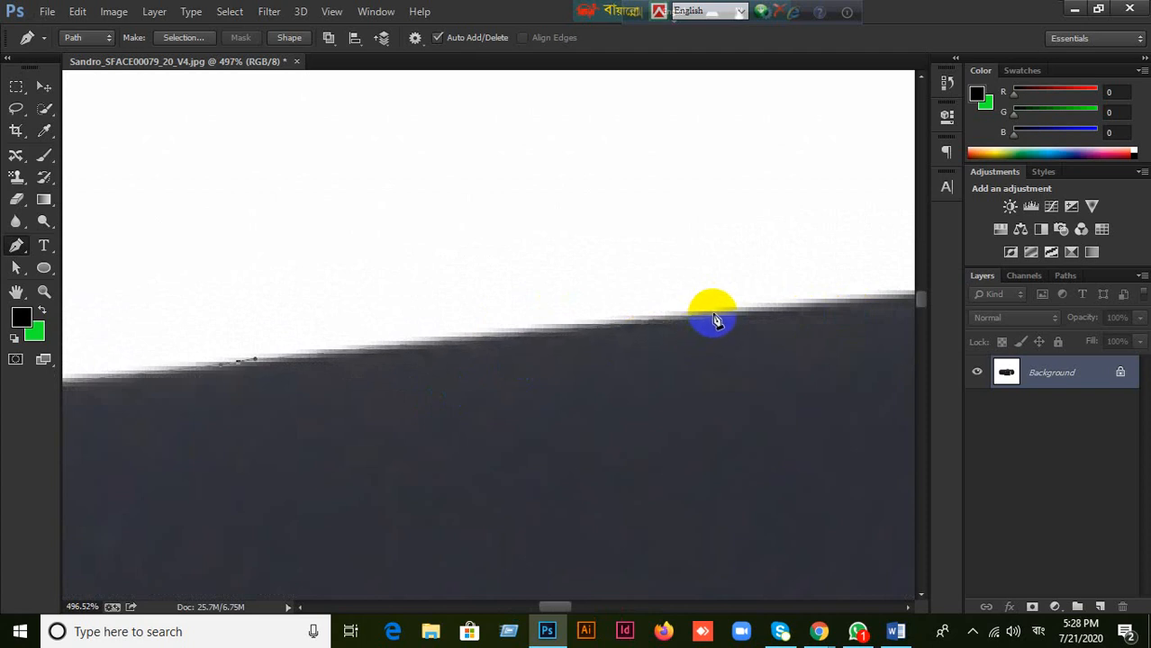
left_click_drag(715, 313, 749, 312)
left_click_drag(814, 340, 198, 274)
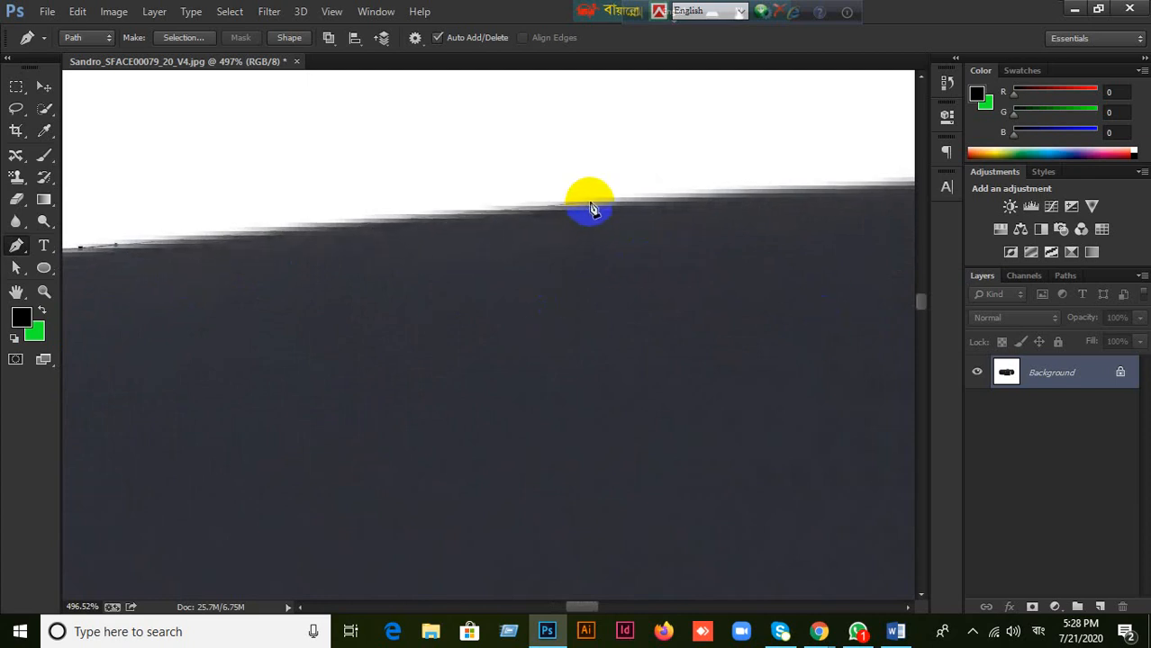
left_click_drag(592, 209, 612, 198)
left_click_drag(765, 257, 229, 316)
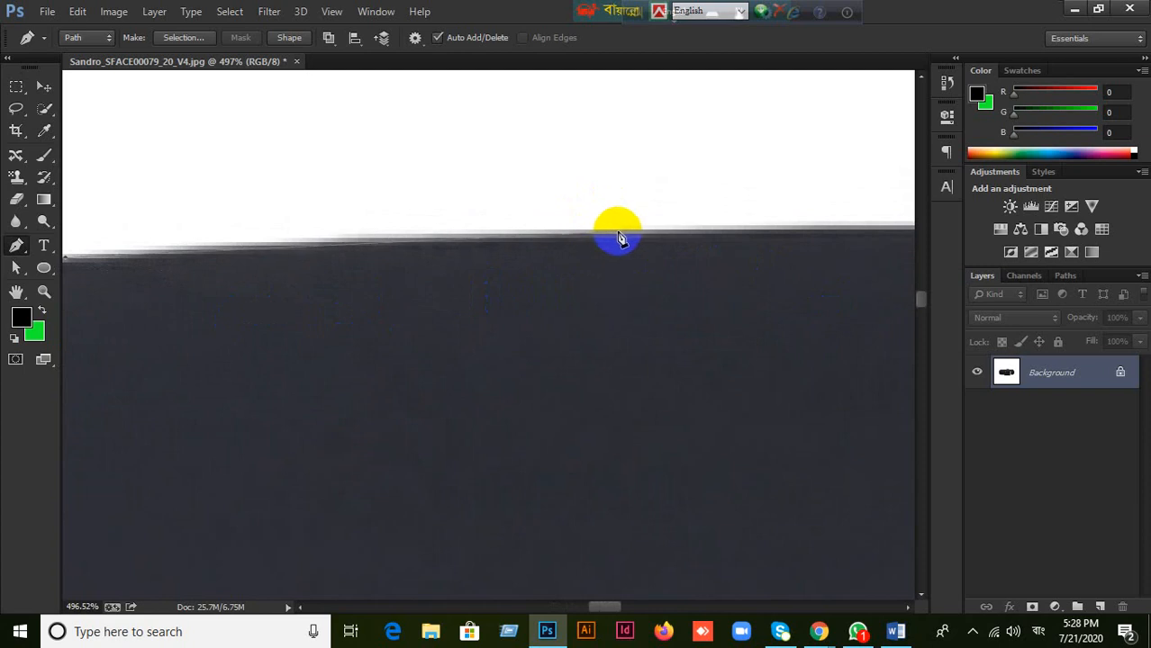
- Carry the path over the flat crest of the top edge above the sandro logo with a curved anchor point
left_click(533, 261)
scroll(531, 260, "up", 1)
scroll(630, 252, "up", 1)
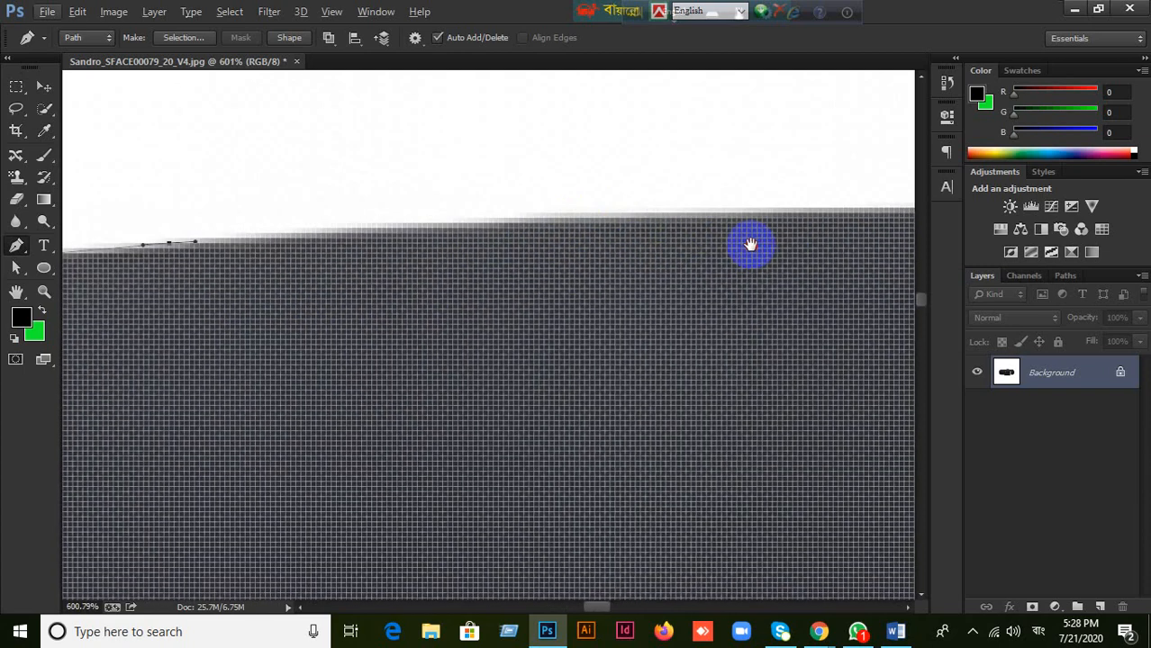
left_click_drag(726, 209, 775, 208)
key("ctrl+z")
key("space")
left_click_drag(820, 262, 256, 300)
left_click_drag(753, 244, 777, 243)
- Bring the path down the descending top edge to just short of its starting anchor with two curved anchor points
scroll(766, 306, "down", 2)
key("space")
left_click_drag(791, 349, 218, 342)
left_click(810, 284)
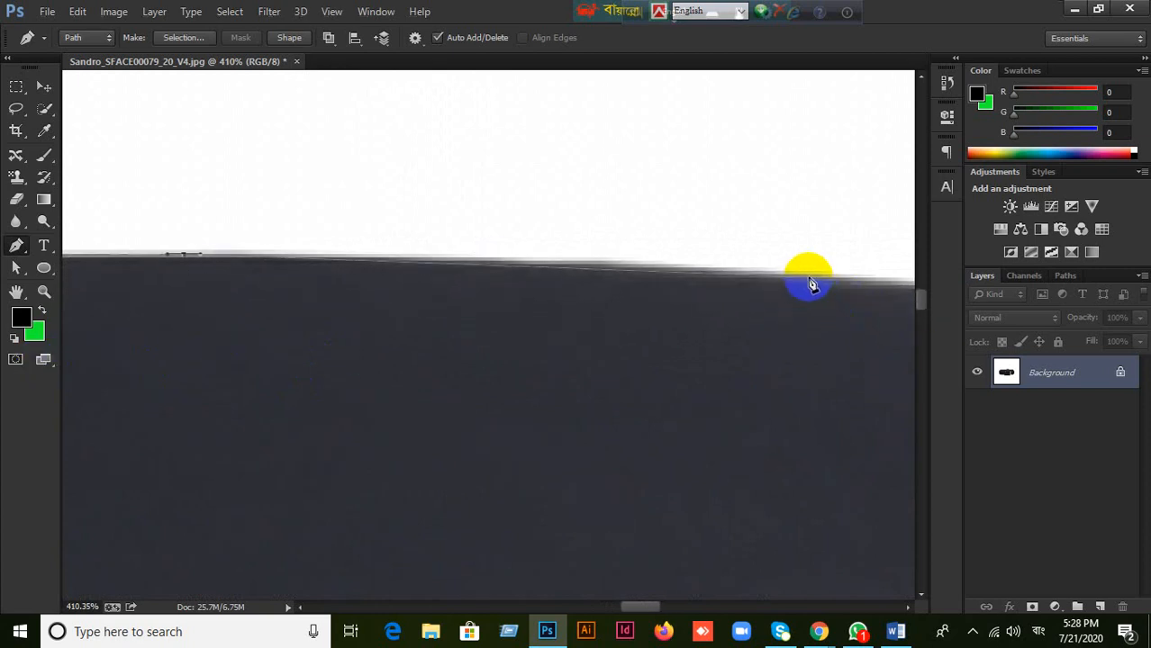
left_click(893, 285)
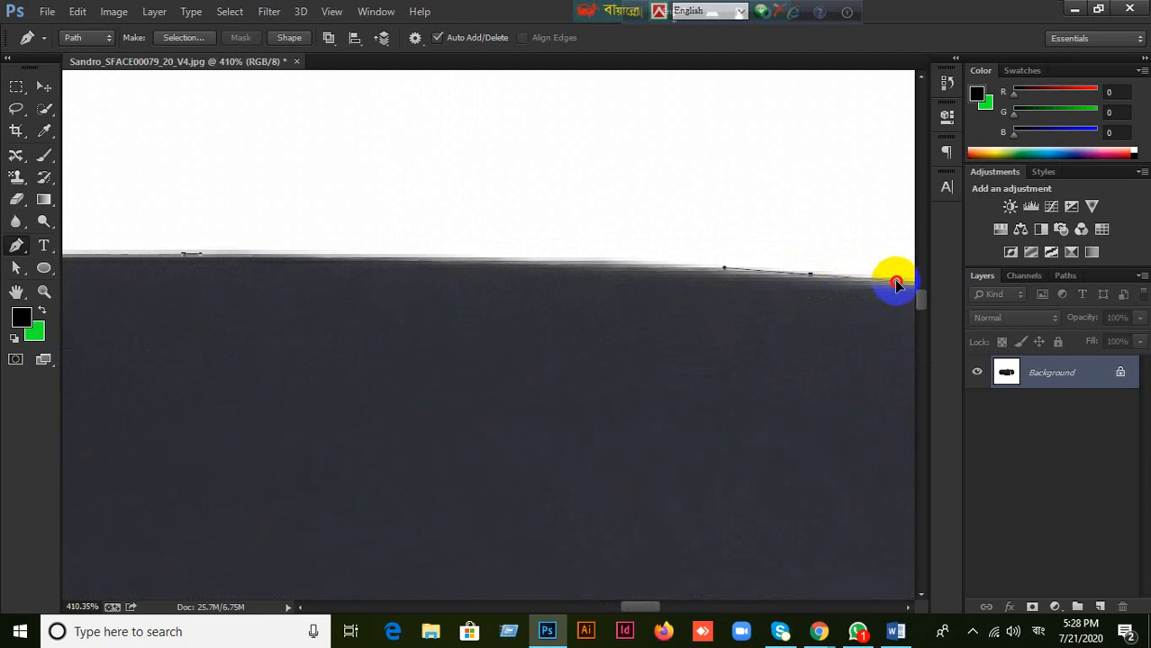
left_click_drag(886, 290, 246, 243)
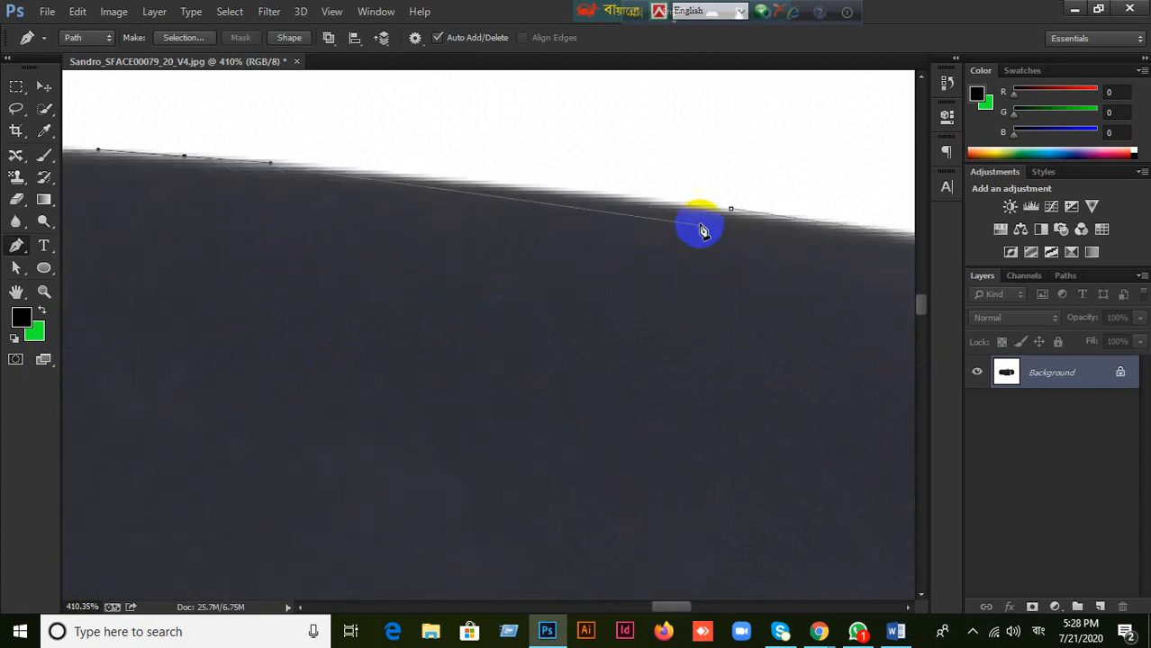
left_click(679, 208)
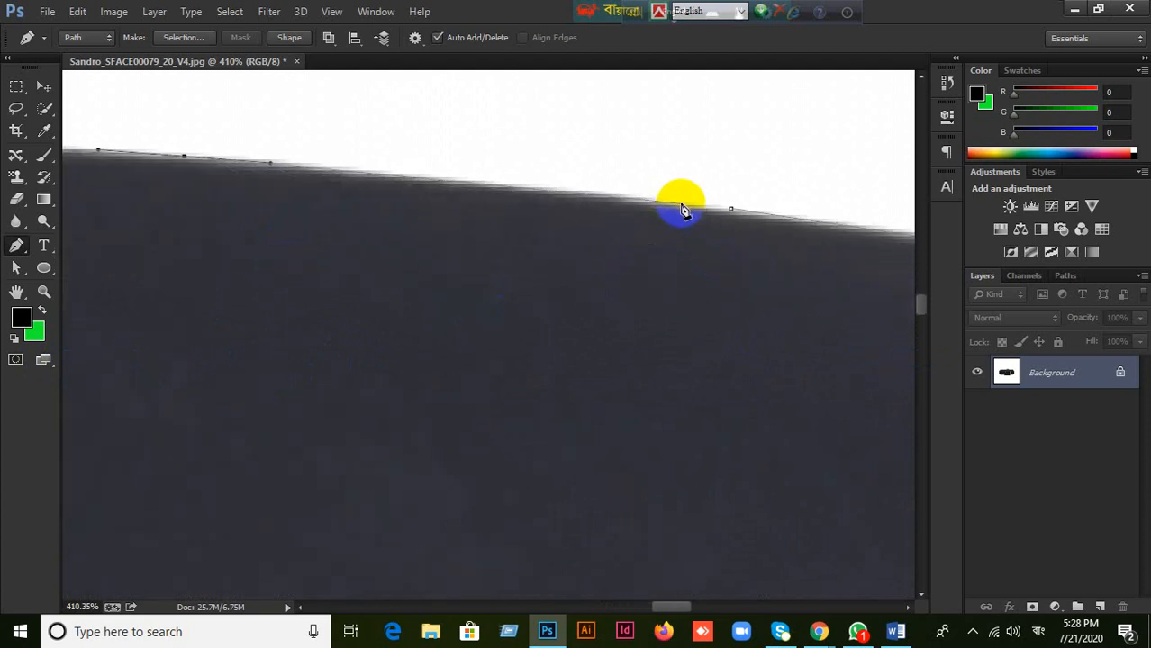
left_click_drag(682, 208, 700, 210)
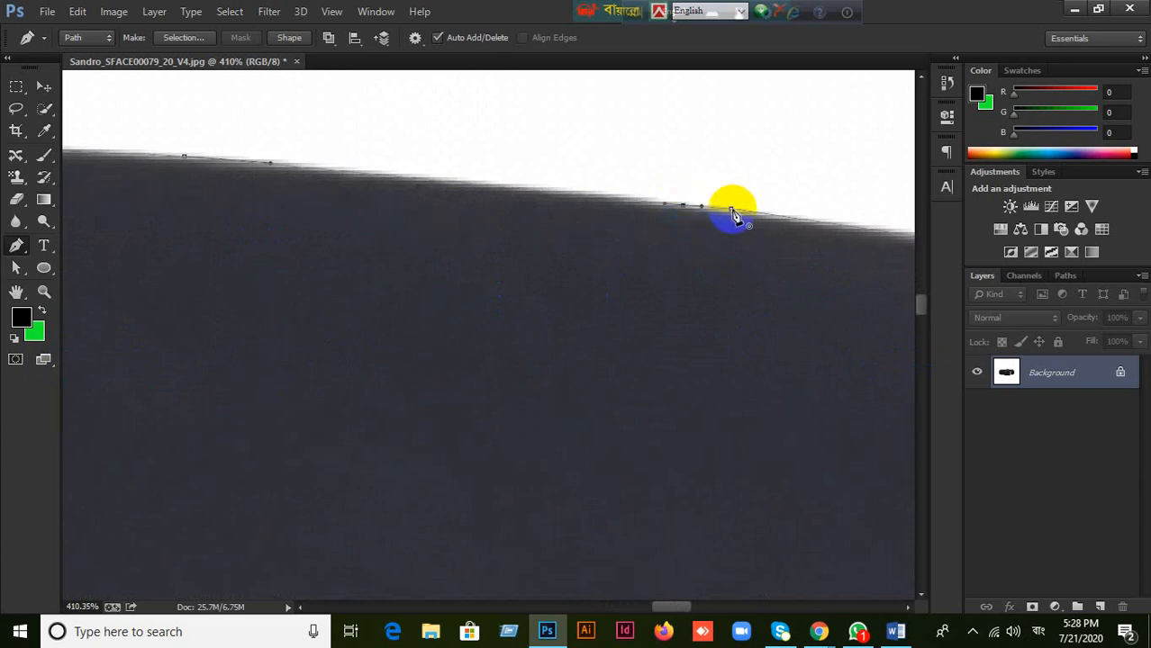
- Close the Pen tool path on its starting anchor point along the belt's top edge
left_click(731, 213)
scroll(661, 379, "down", 8)
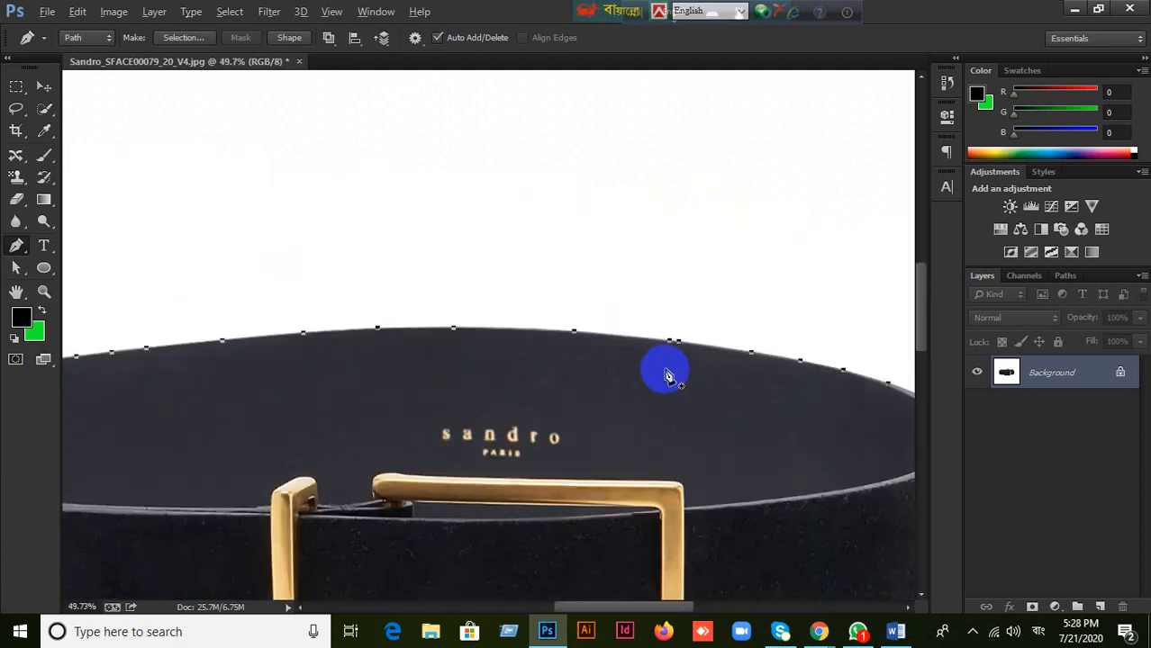
scroll(666, 376, "down", 2)
scroll(642, 378, "down", 2)
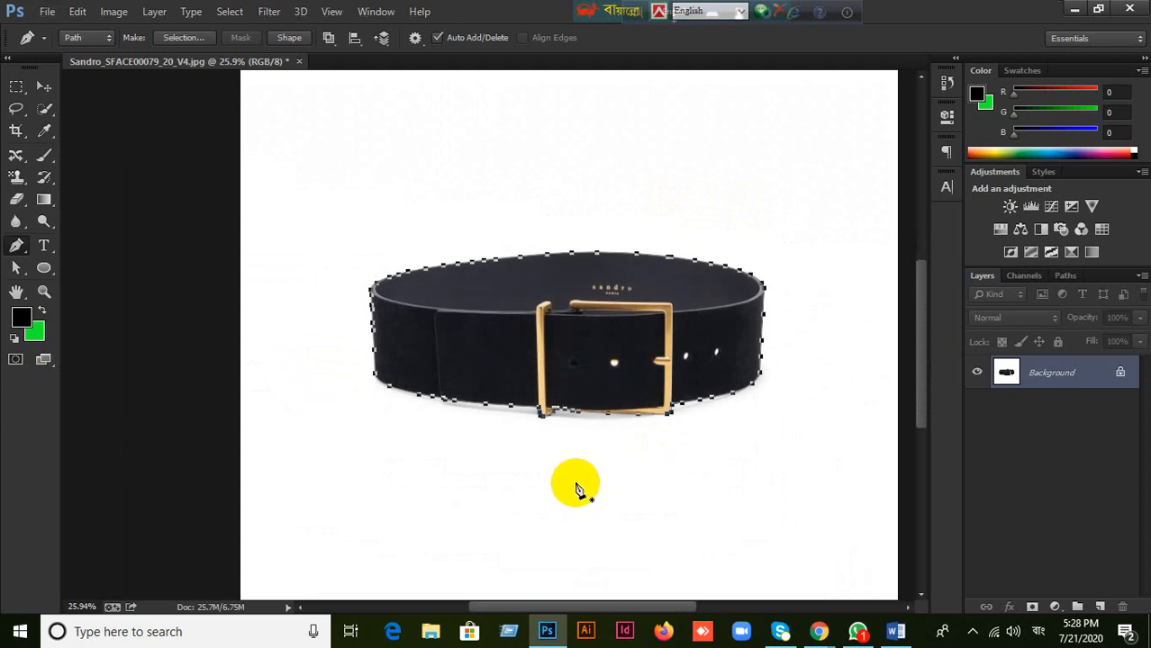
- Load the closed path as a selection to copy the belt to a new layer, and hide the Background layer
key("ctrl+Return")
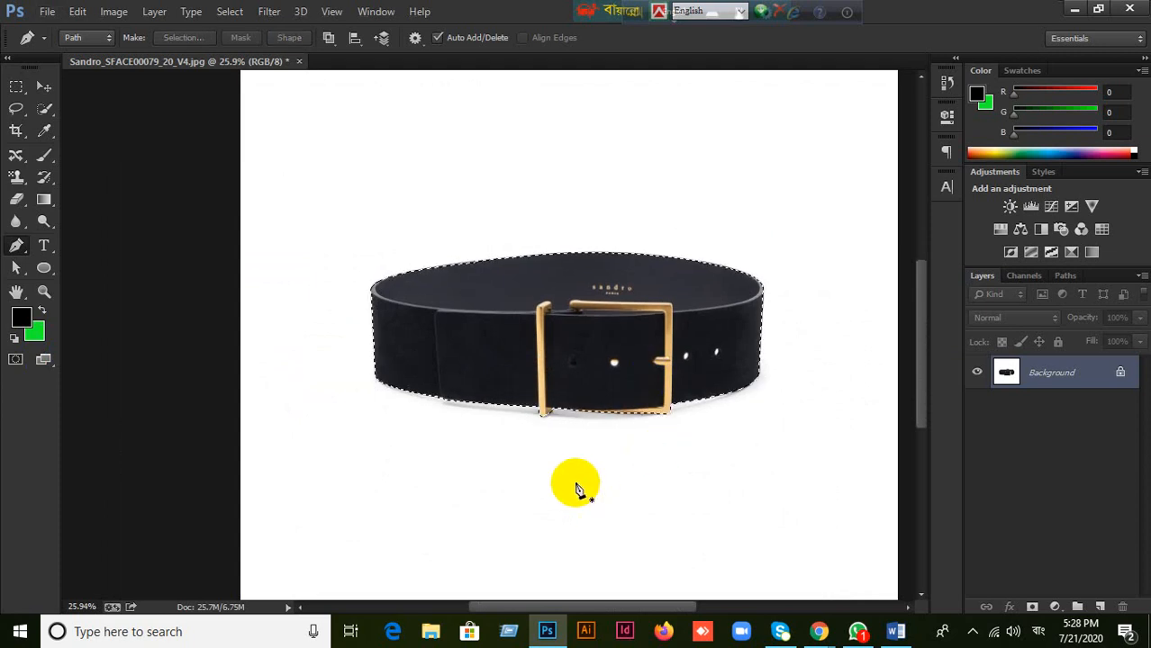
key("ctrl+j")
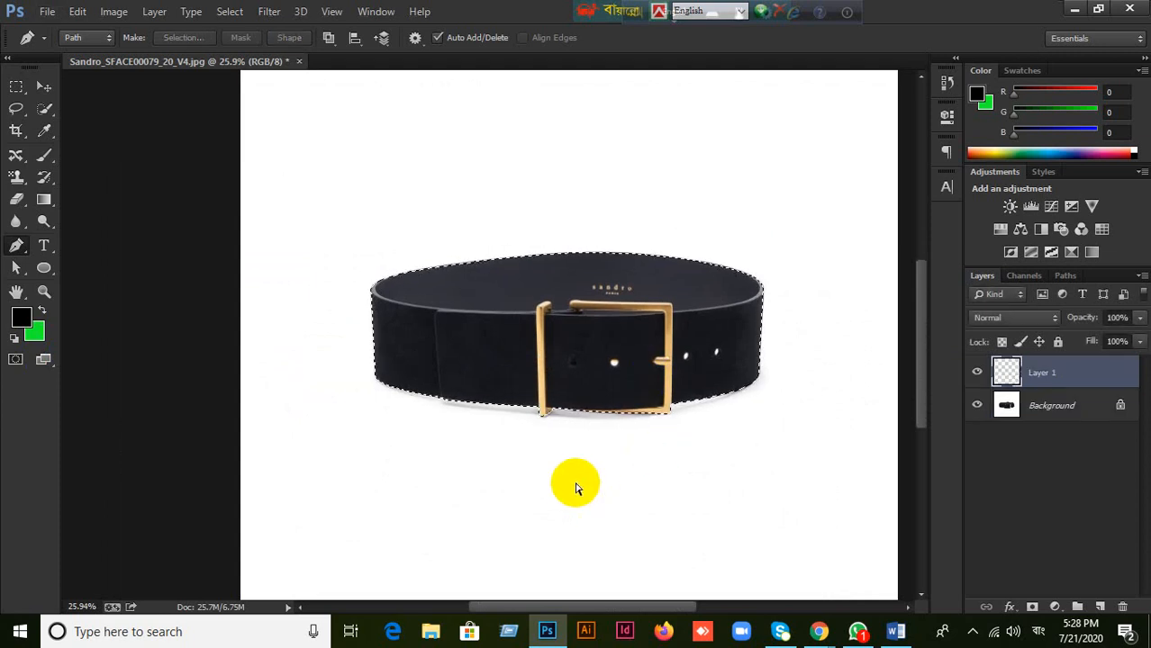
left_click(976, 405)
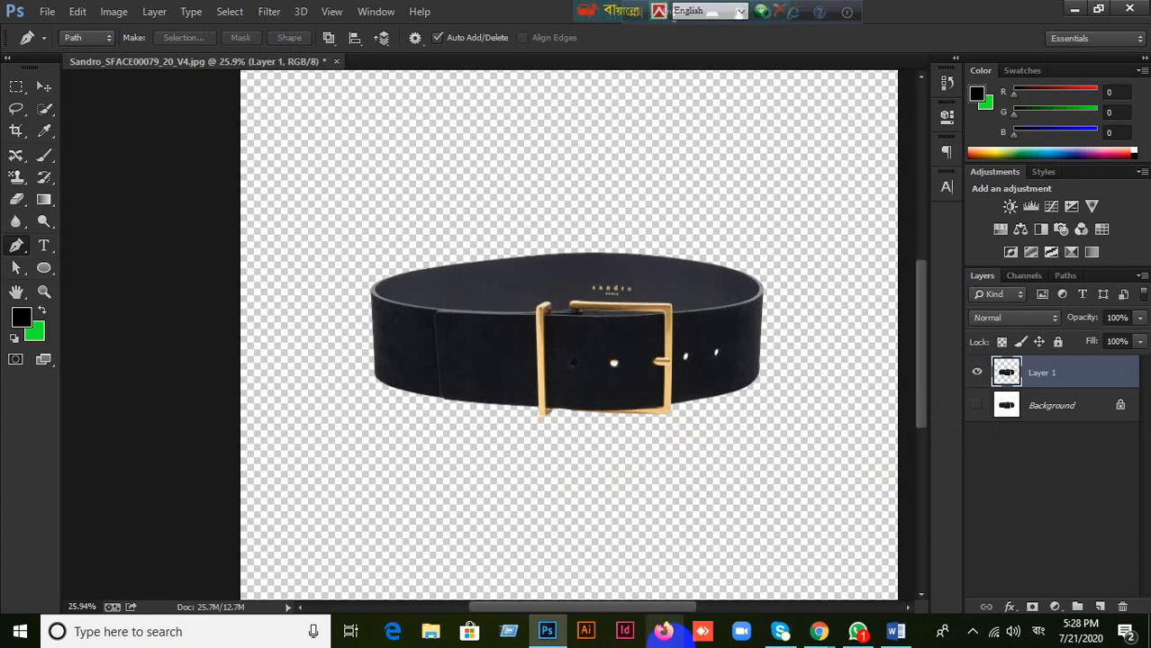
- Switch to WhatsApp and open the unread chat that contains the Untitledv-1.psd file
left_click(864, 635)
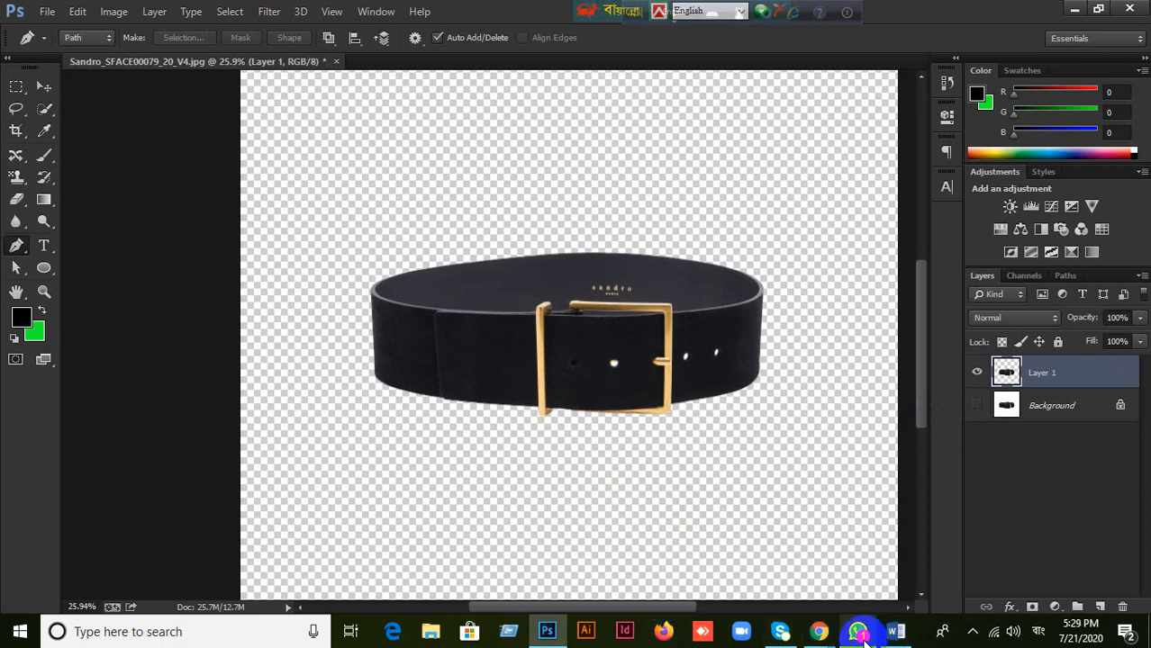
left_click(862, 634)
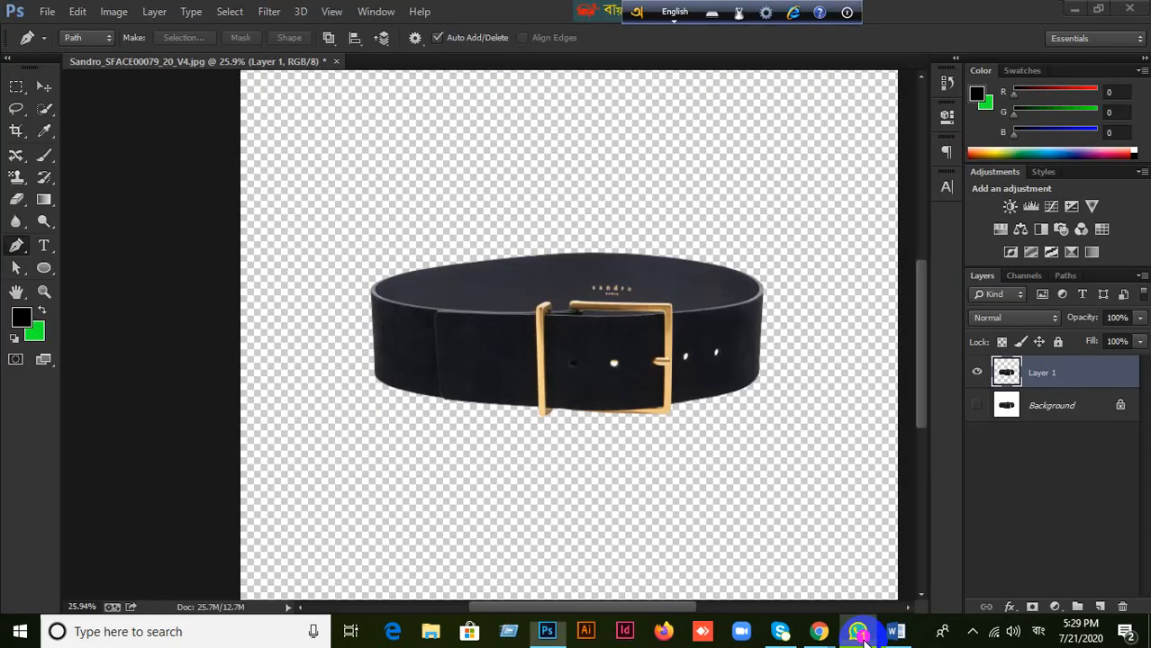
left_click(860, 635)
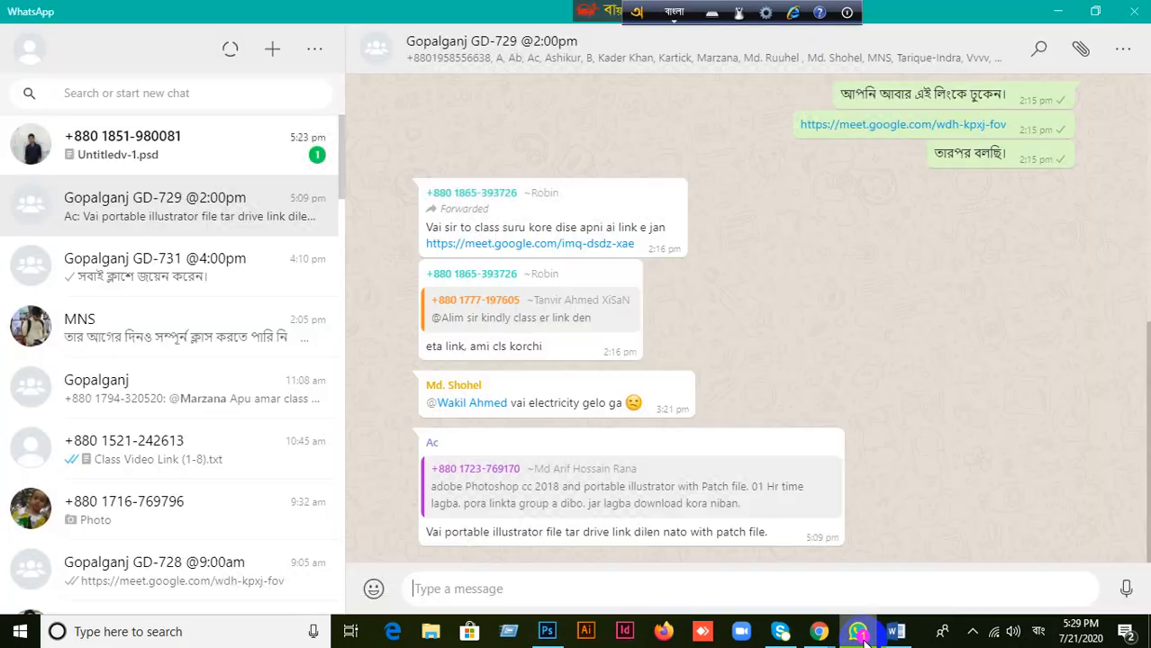
left_click(299, 165)
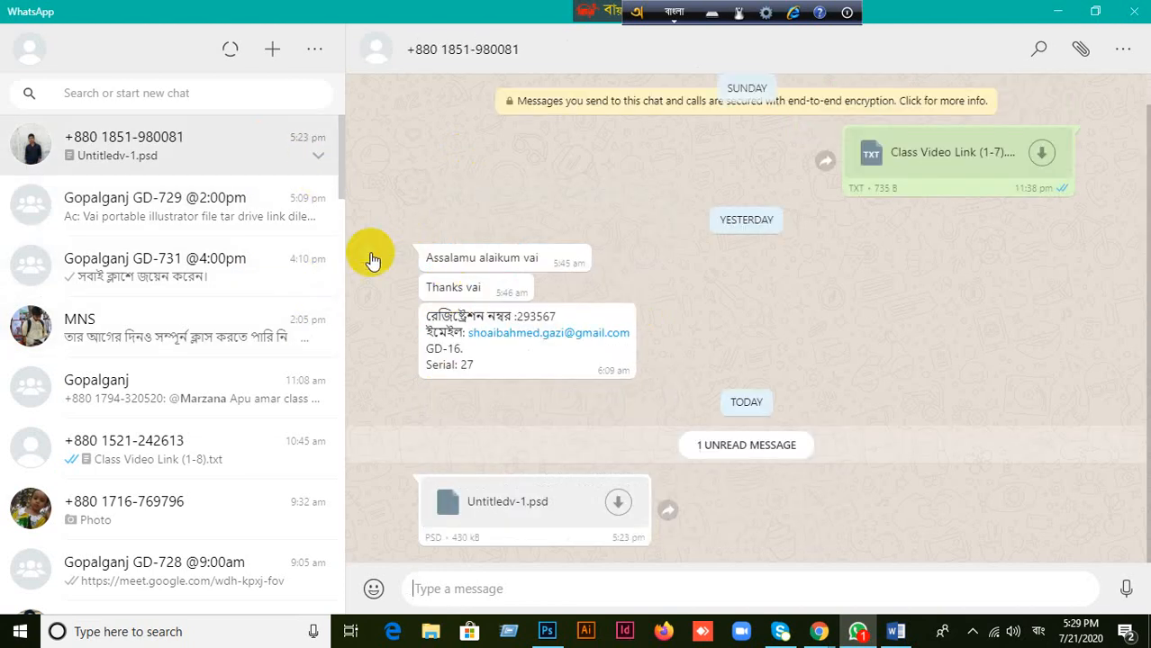
- Download Untitledv-1.psd from the chat to the Desktop under the file name 3333
left_click(616, 507)
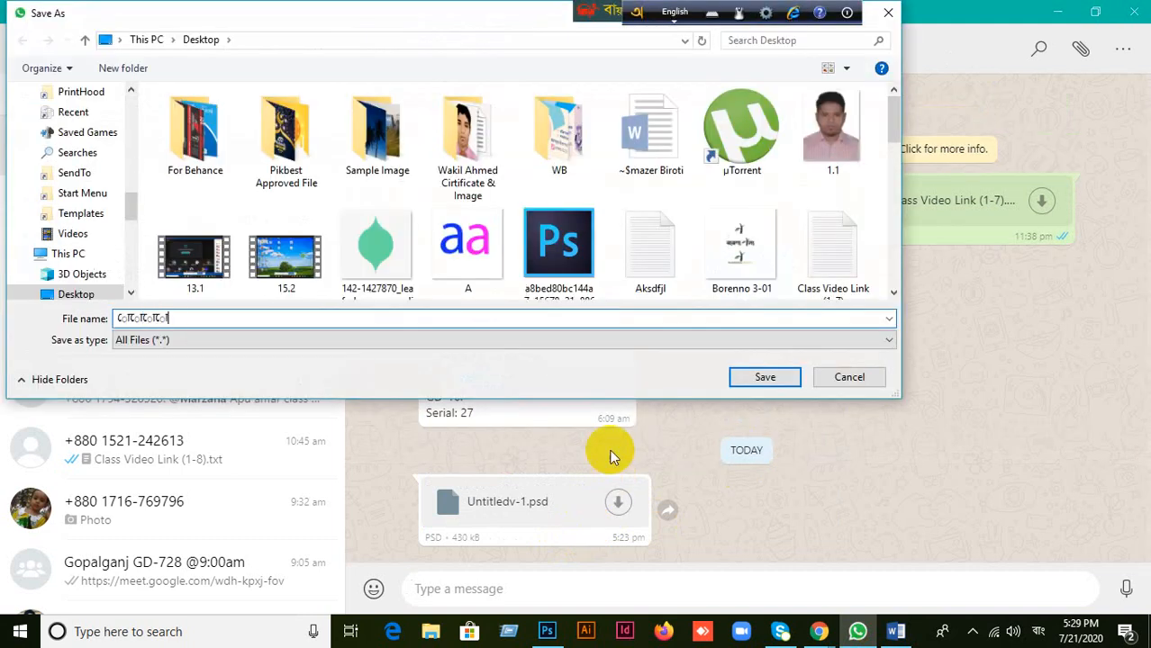
left_click(670, 19)
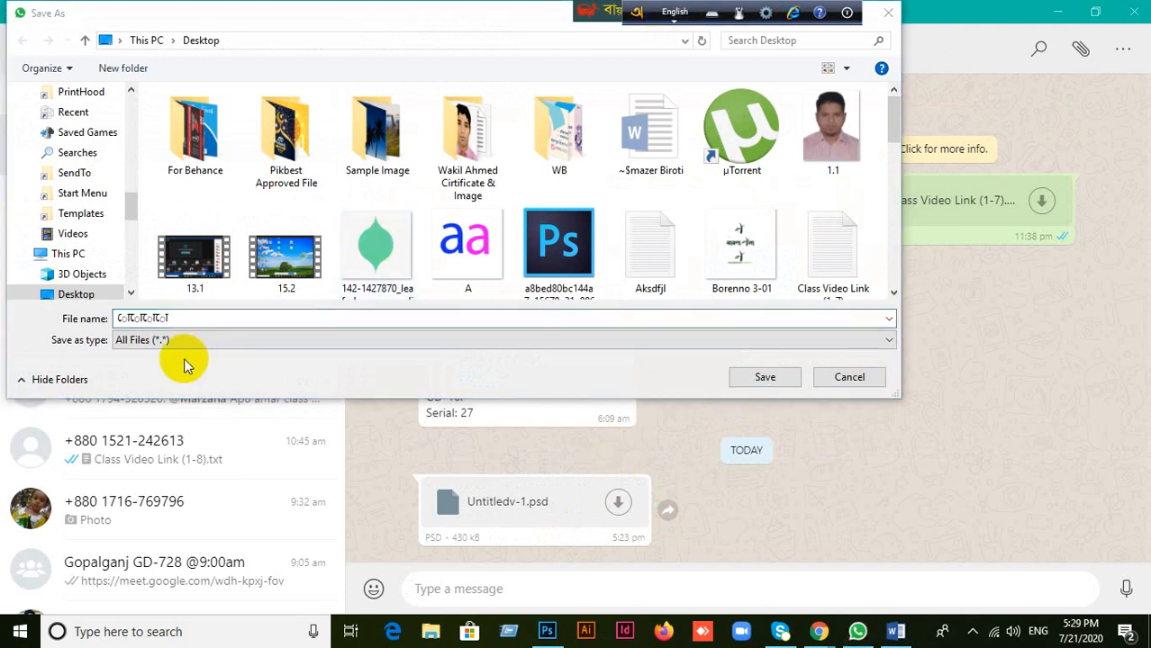
left_click_drag(187, 317, 70, 318)
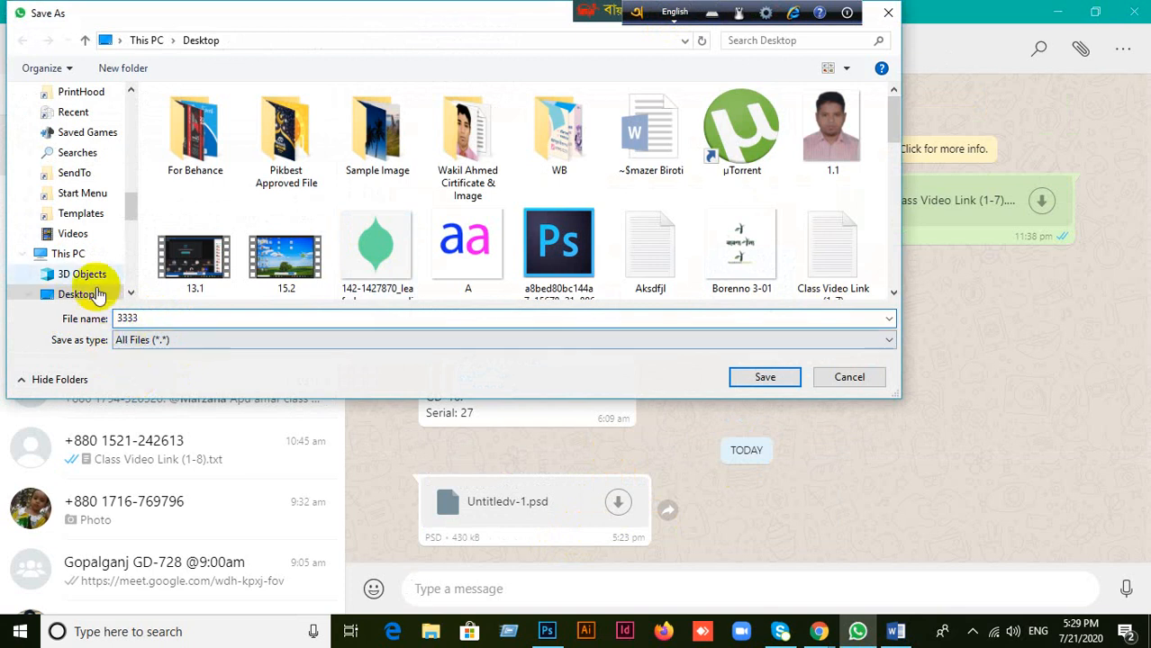
scroll(77, 205, "up", 10)
scroll(74, 200, "up", 5)
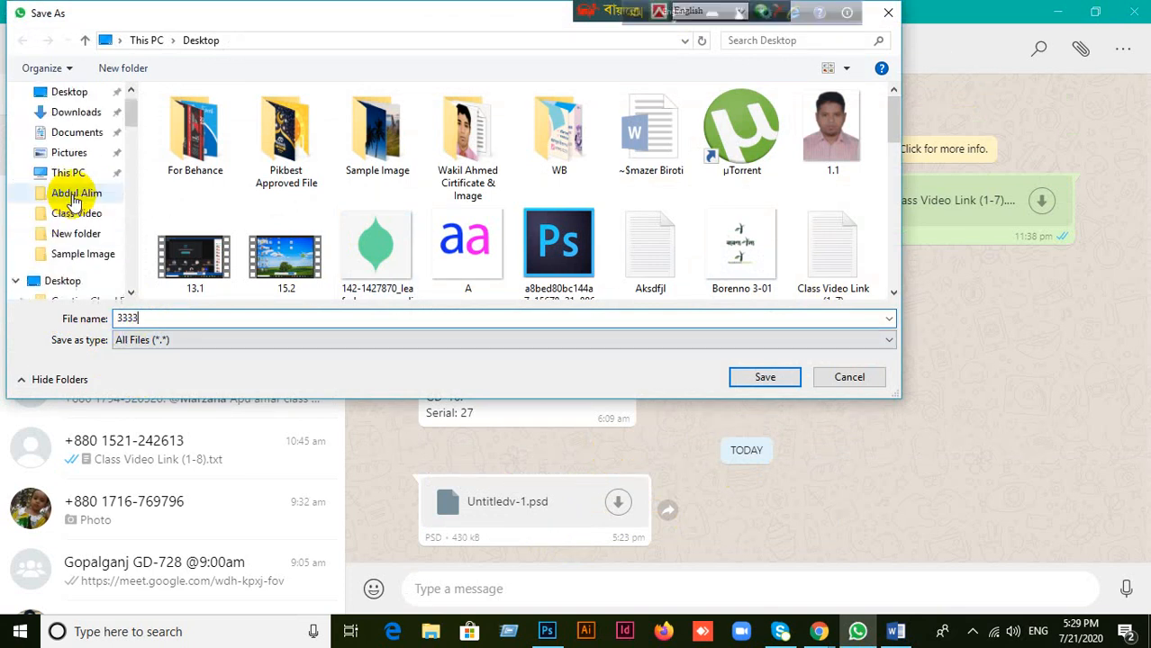
scroll(72, 130, "down", 8)
left_click(748, 377)
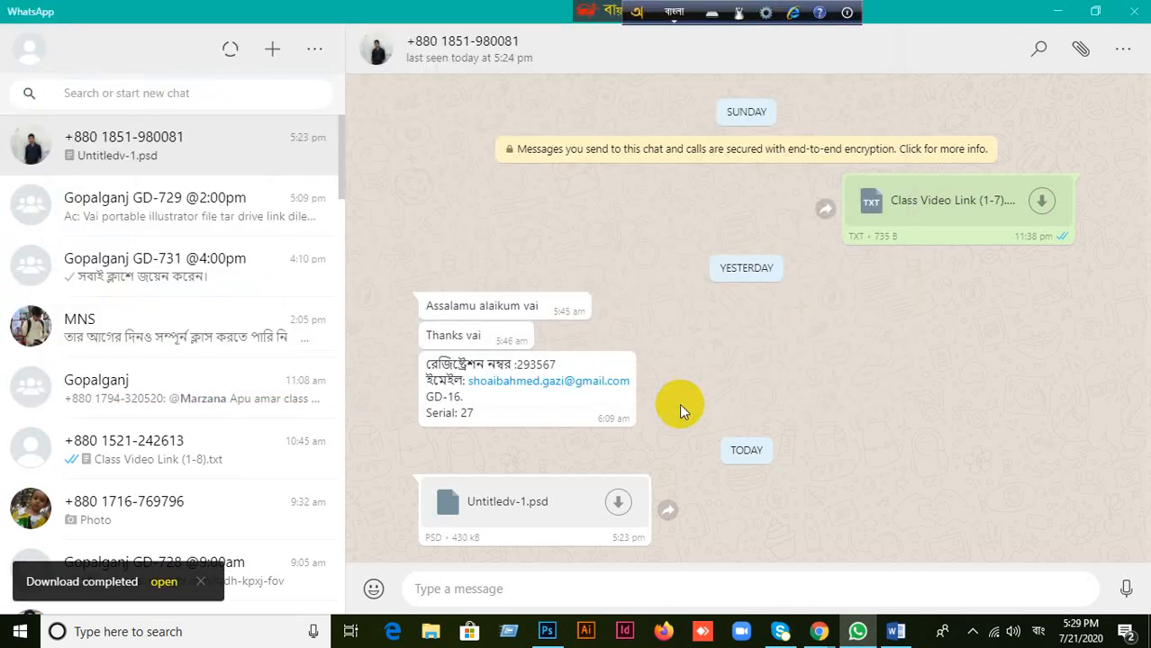
- Minimize the WhatsApp, Photoshop and Chrome windows to reach the desktop
left_click(1057, 16)
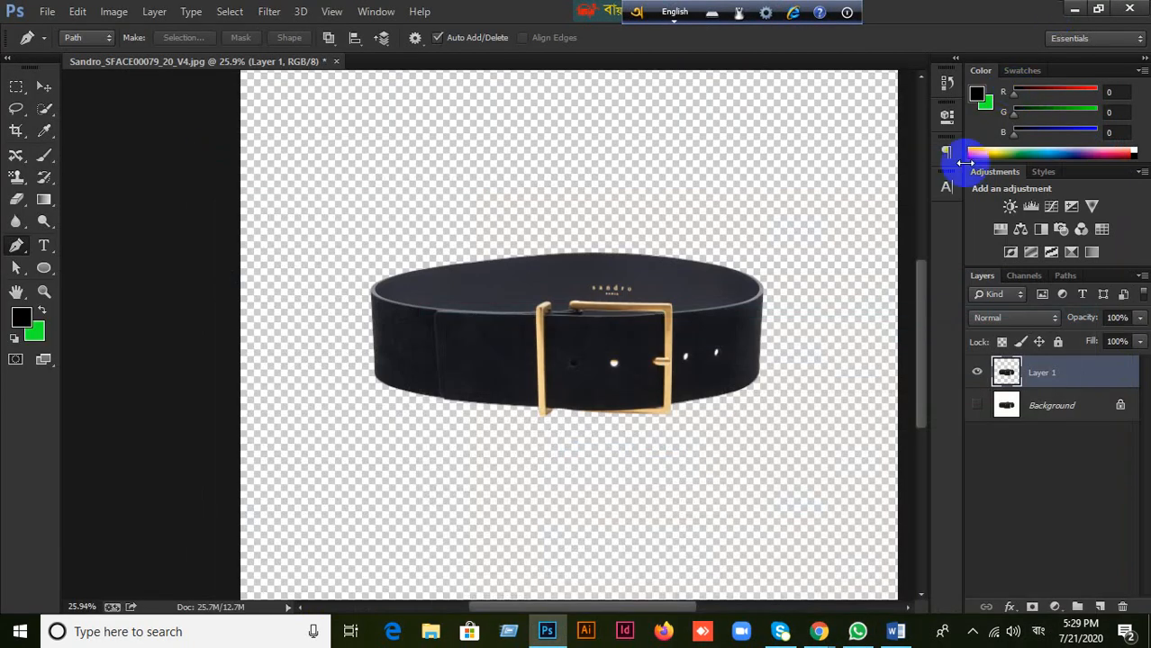
left_click(1073, 11)
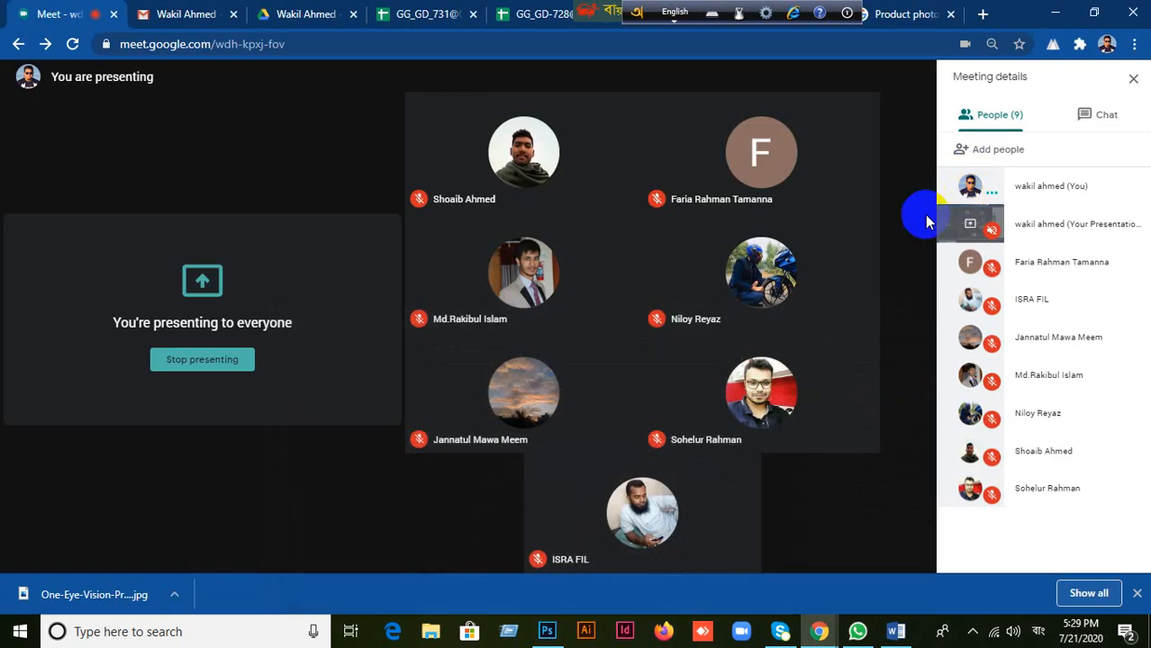
left_click(1066, 16)
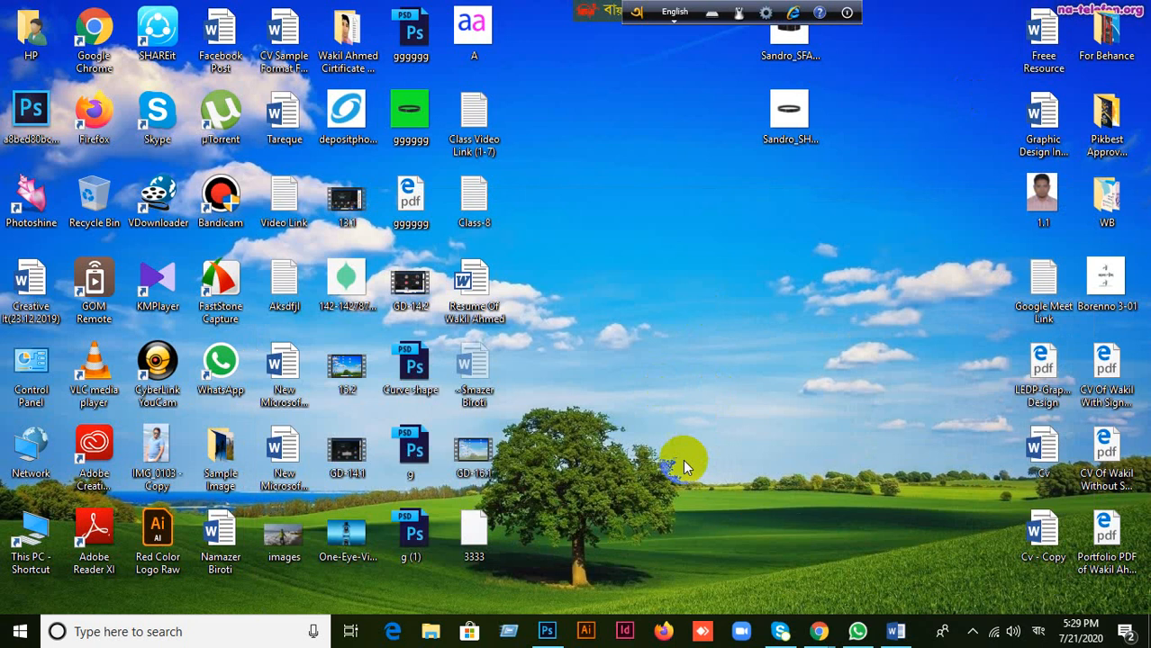
left_click(471, 535)
right_click(471, 532)
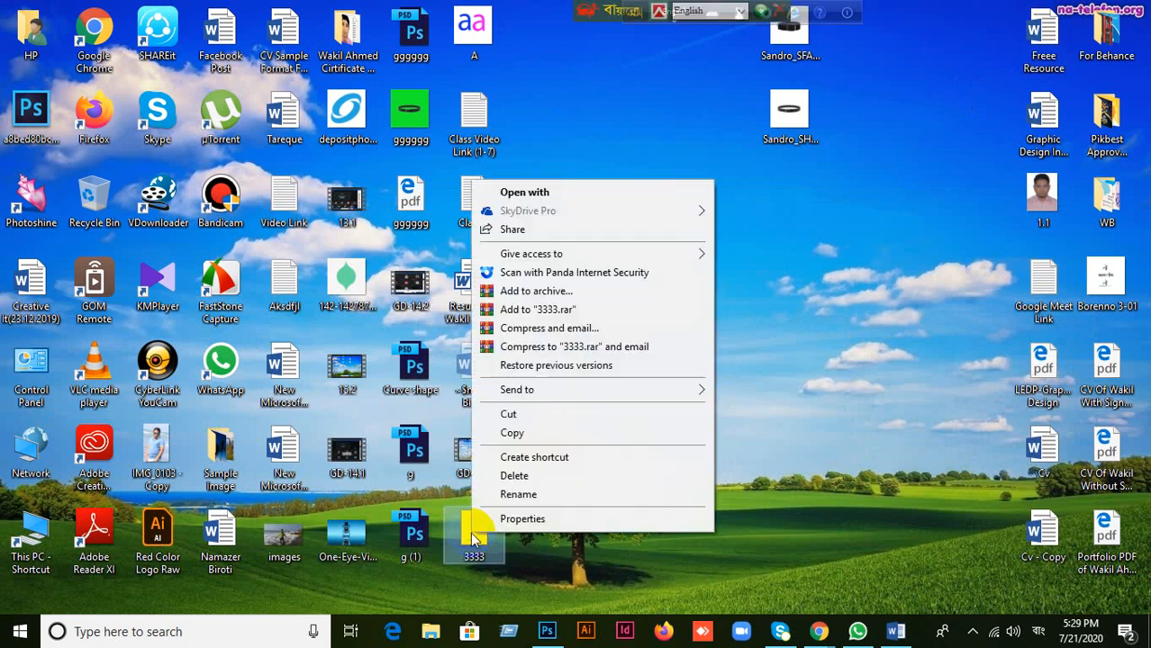
left_click(796, 351)
right_click(484, 537)
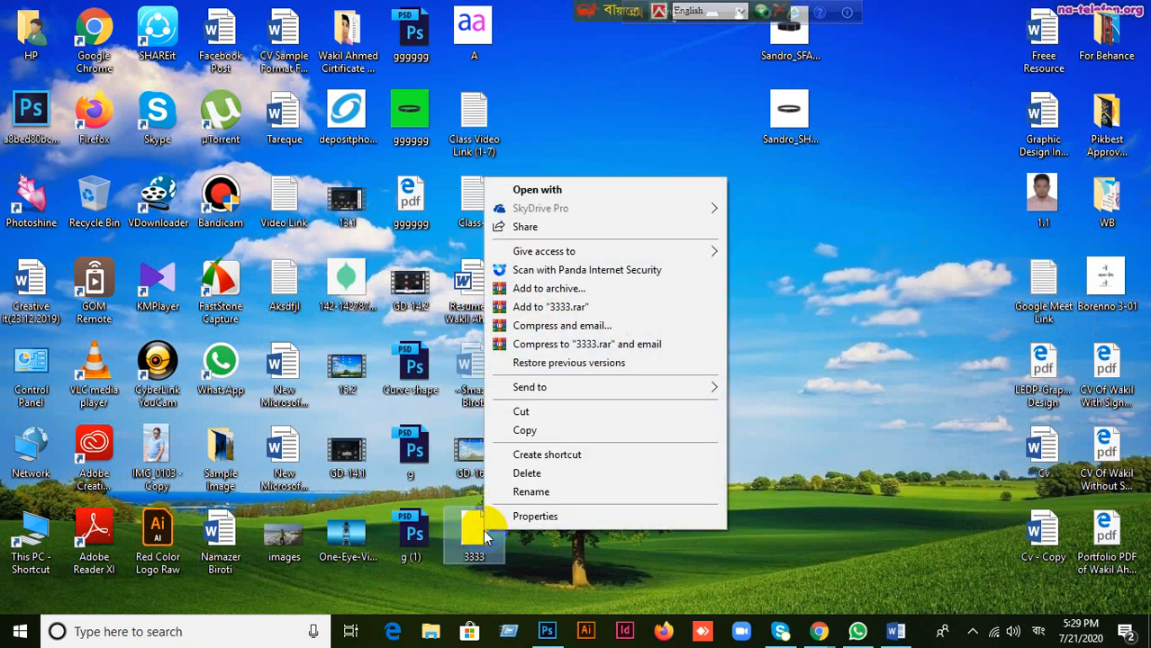
left_click(642, 560)
- Try to open the downloaded 3333 file from the desktop in Photoshop
left_click_drag(474, 533, 503, 7)
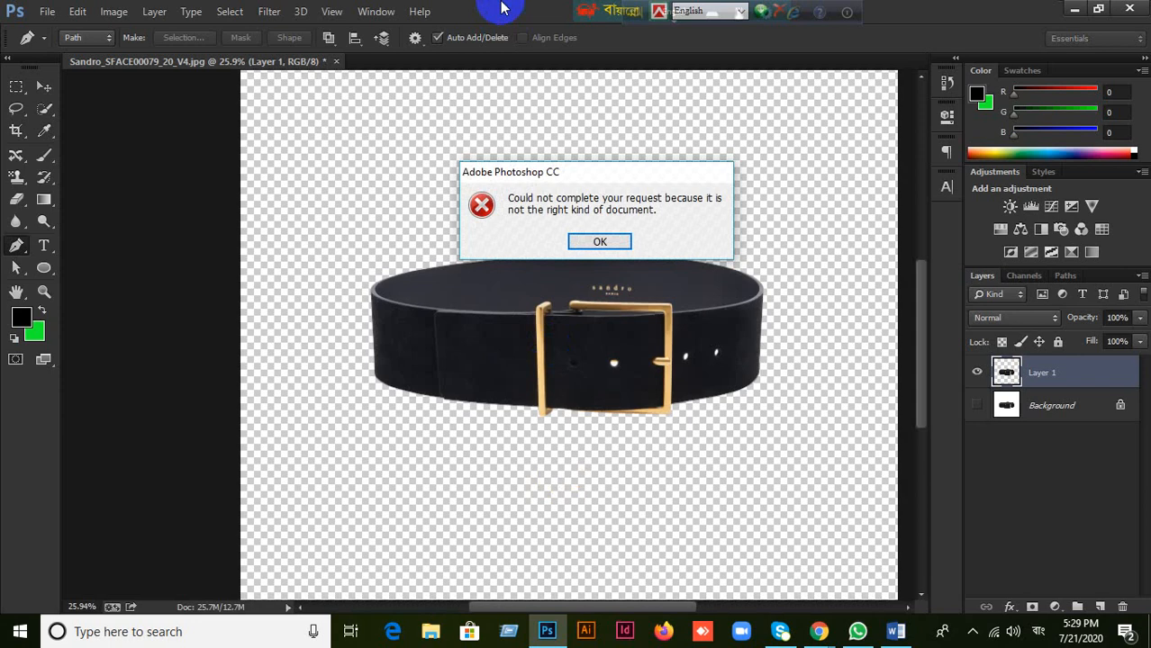
left_click(599, 240)
- Switch back to WhatsApp and download Untitledv-1.psd again to the Desktop under the file name qqqq
left_click(863, 634)
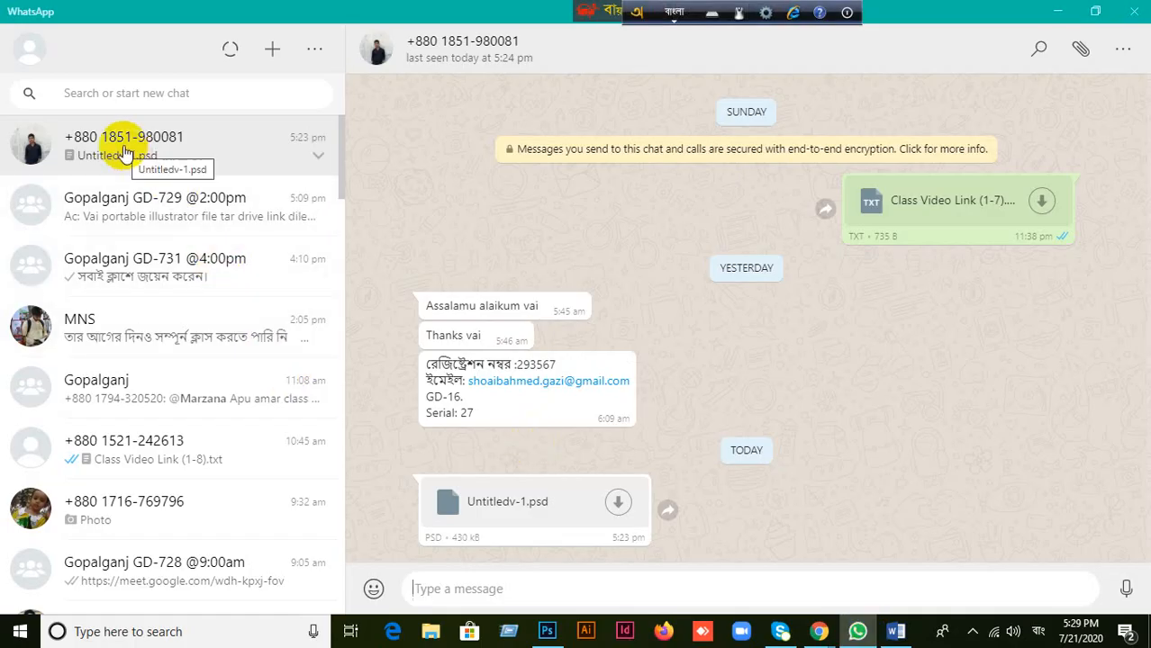
left_click(622, 511)
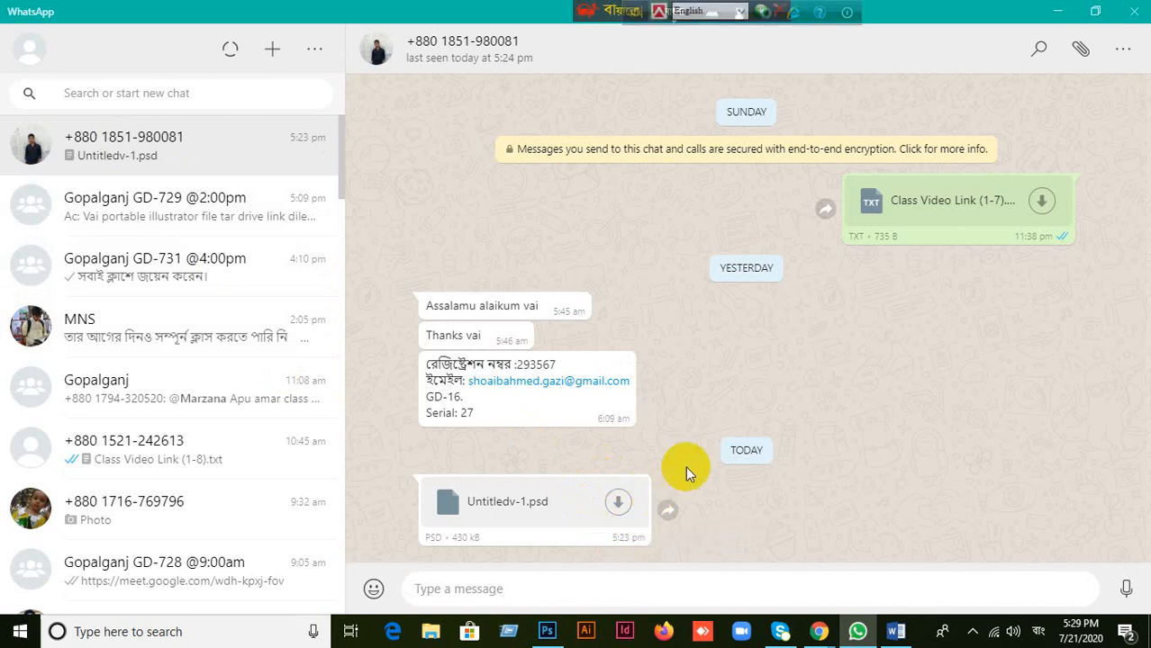
left_click(620, 506)
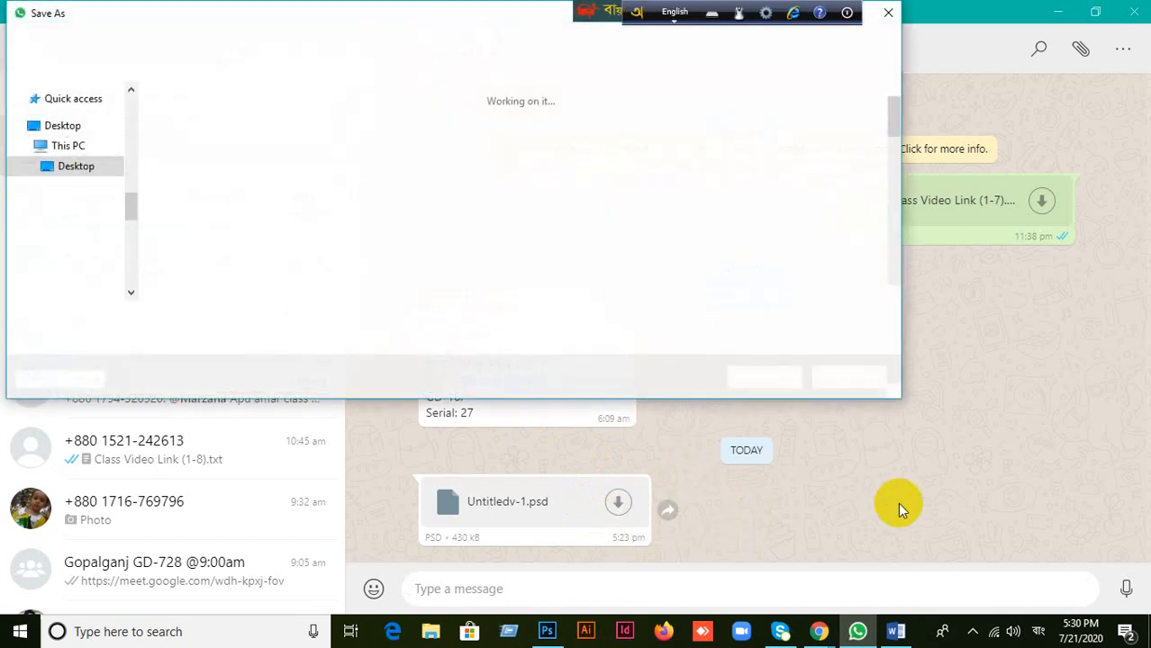
scroll(54, 205, "up", 10)
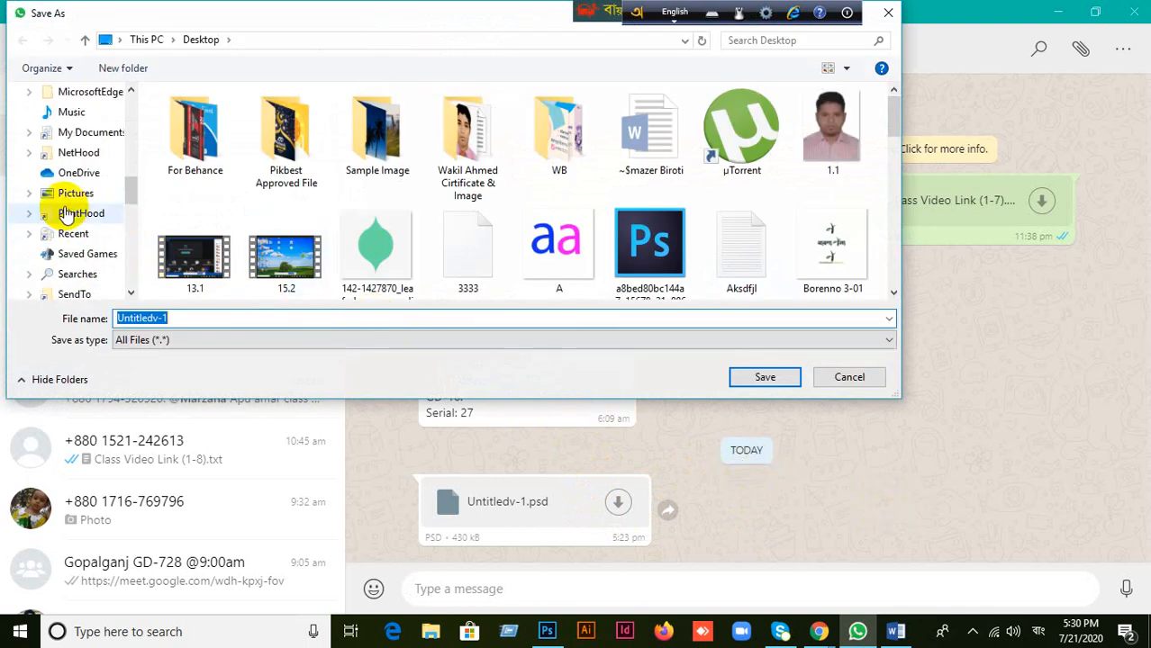
scroll(61, 207, "up", 3)
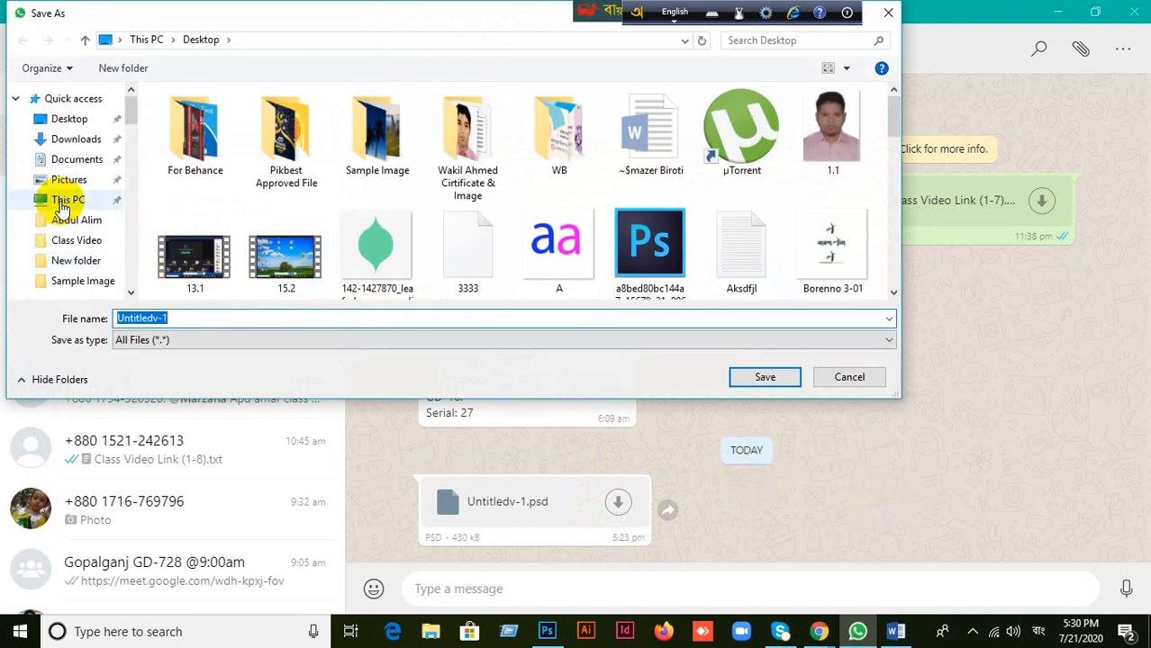
type("টেটেটে")
left_click(679, 15)
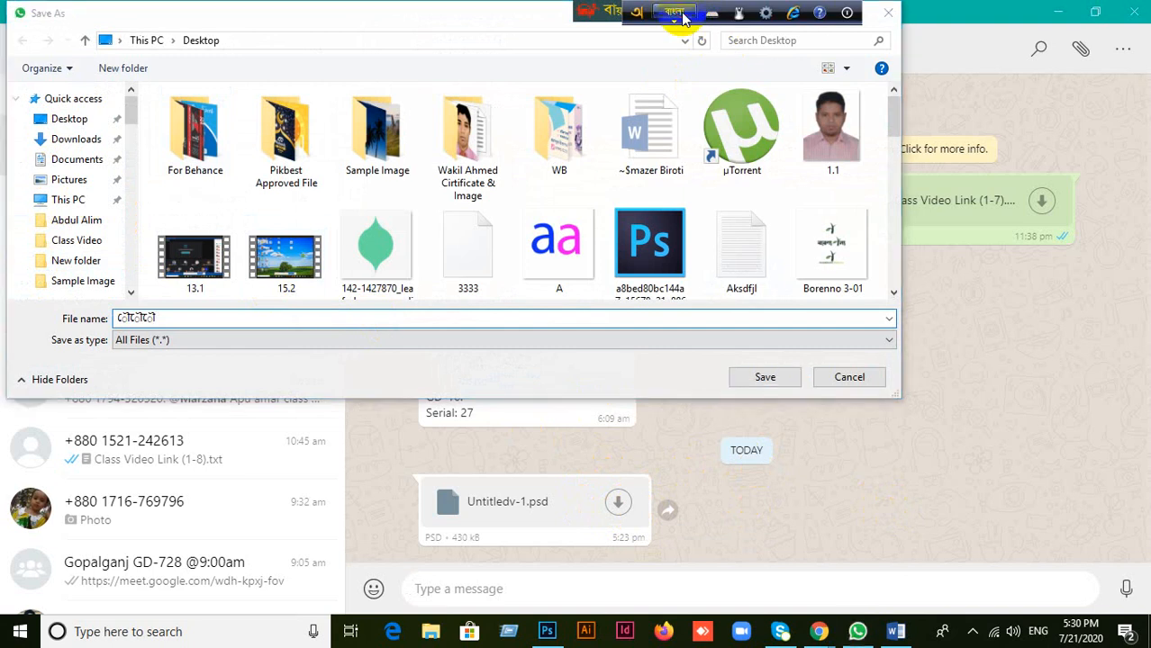
left_click(165, 318)
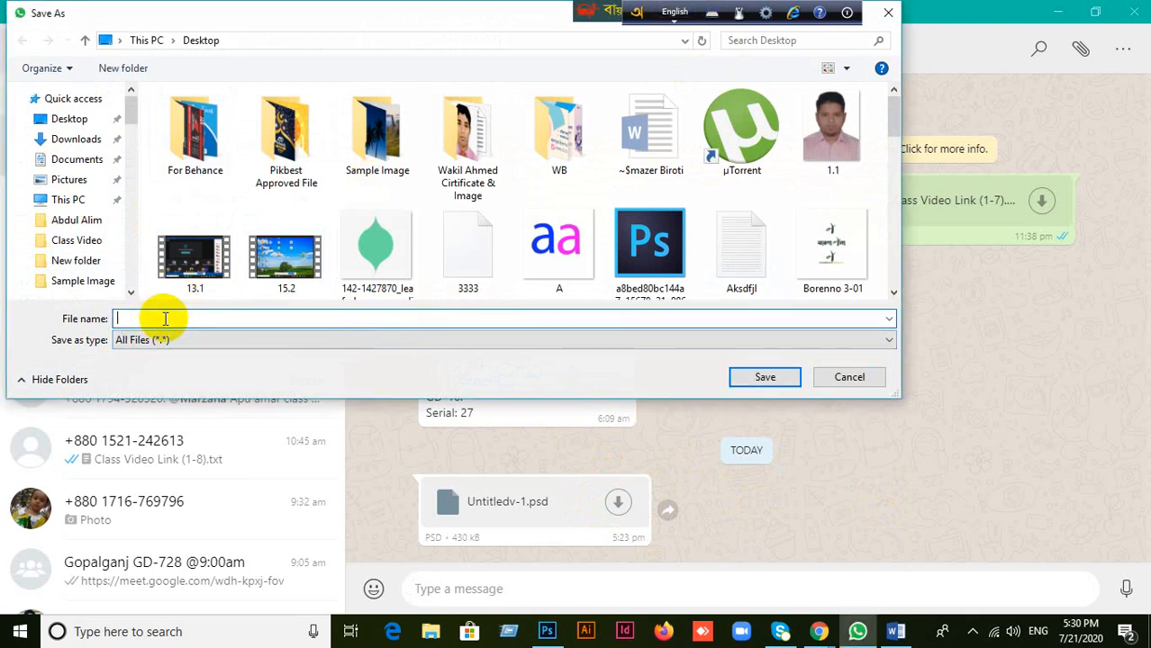
type("qqqq")
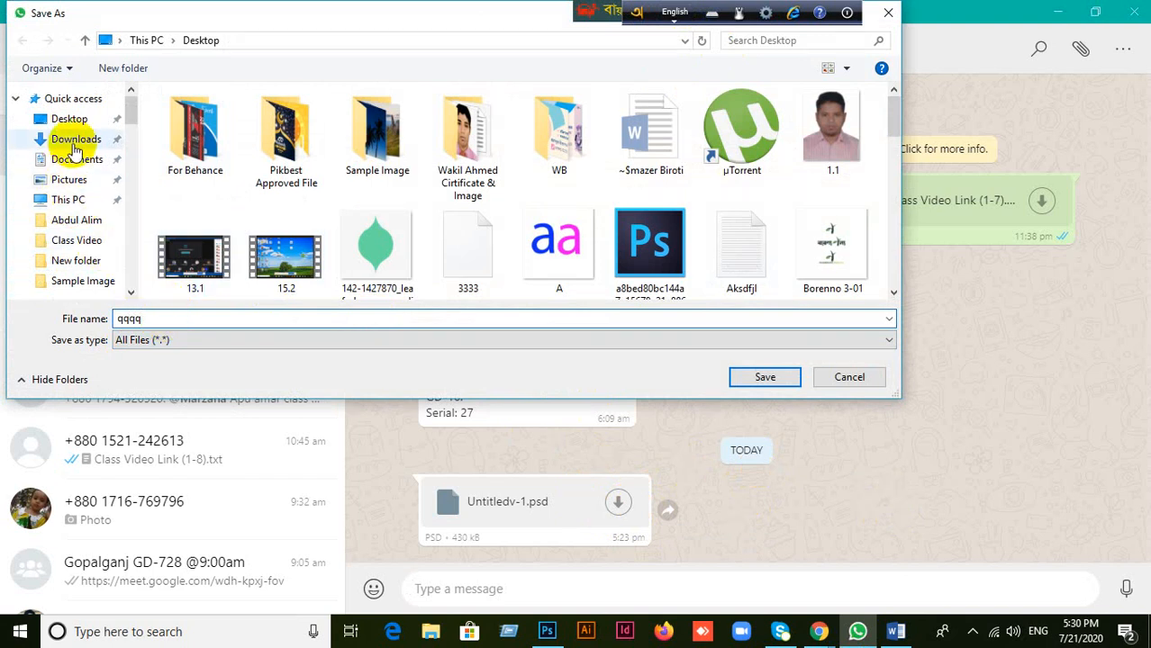
left_click(65, 118)
left_click(766, 377)
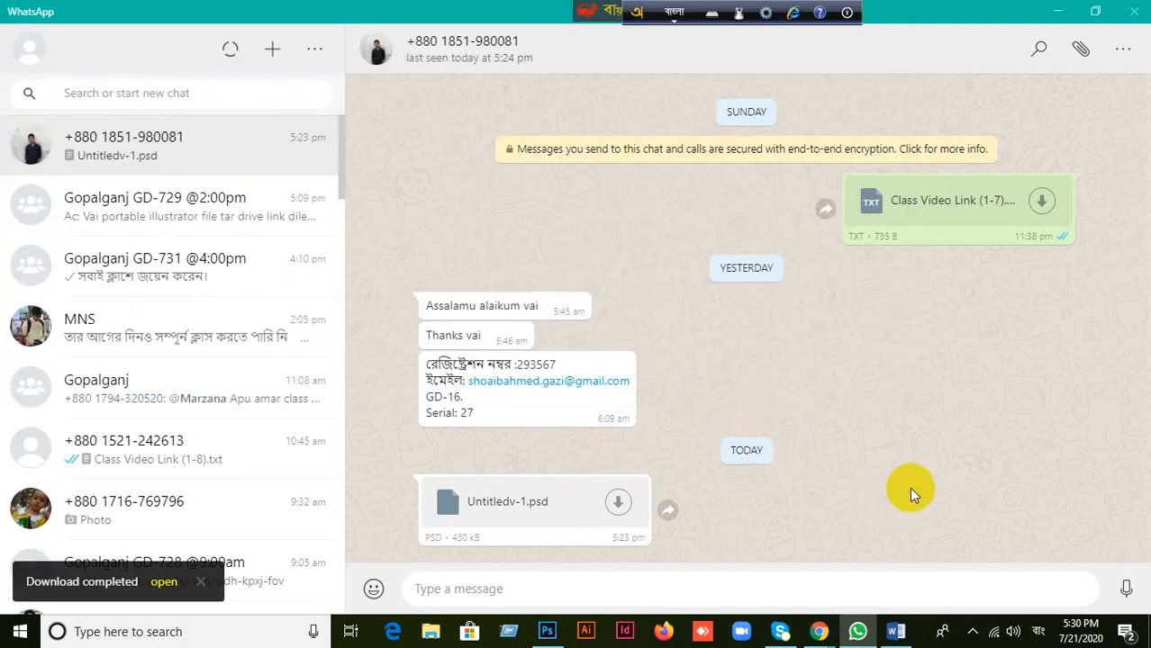
- Return to the desktop and try to open the downloaded qqqq file in Photoshop
left_click(1057, 10)
left_click(1074, 11)
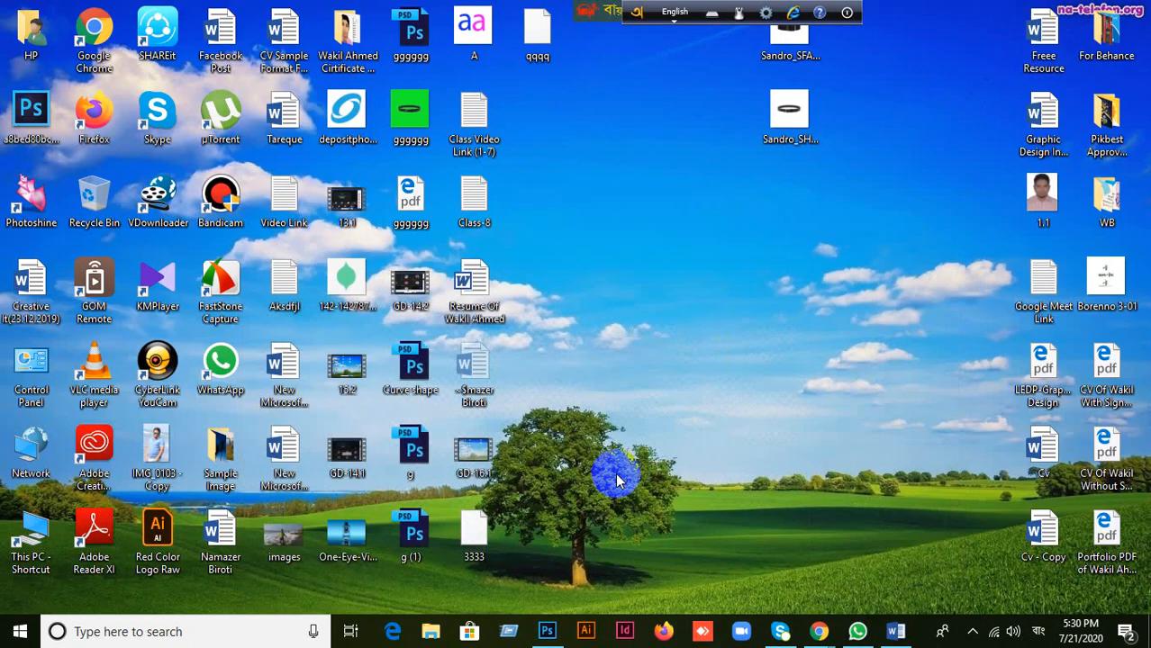
mouse_move(538, 32)
left_mouse_down()
mouse_move(693, 538)
mouse_move(560, 552)
mouse_move(537, 636)
mouse_move(539, 72)
mouse_move(527, 14)
left_mouse_up()
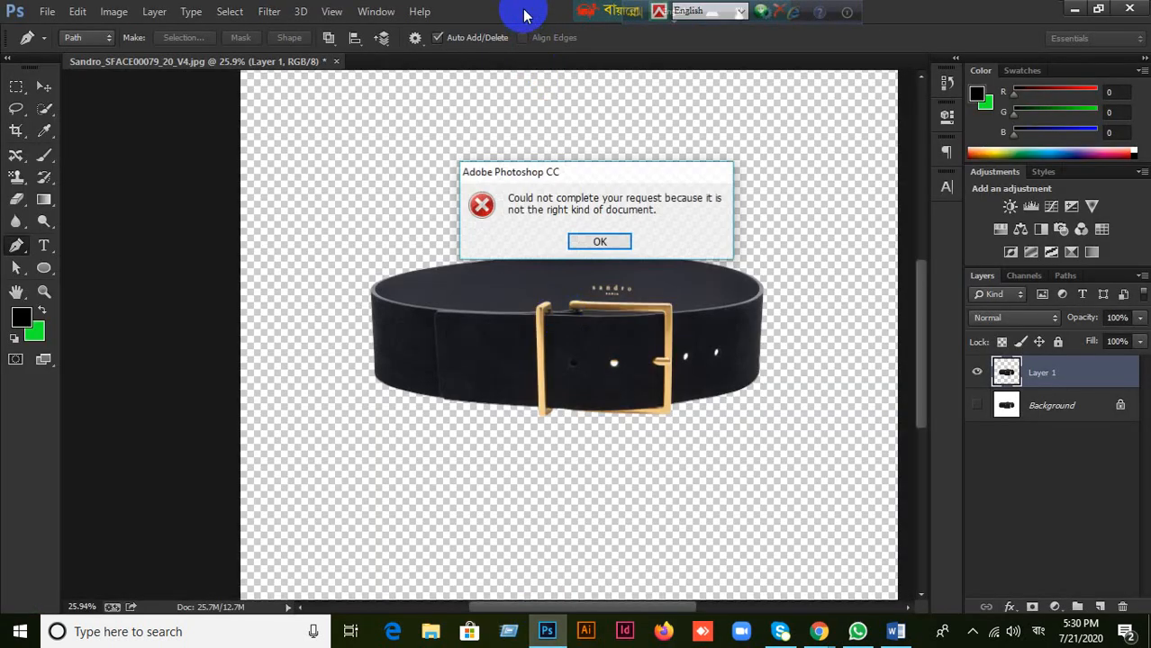
left_click(600, 243)
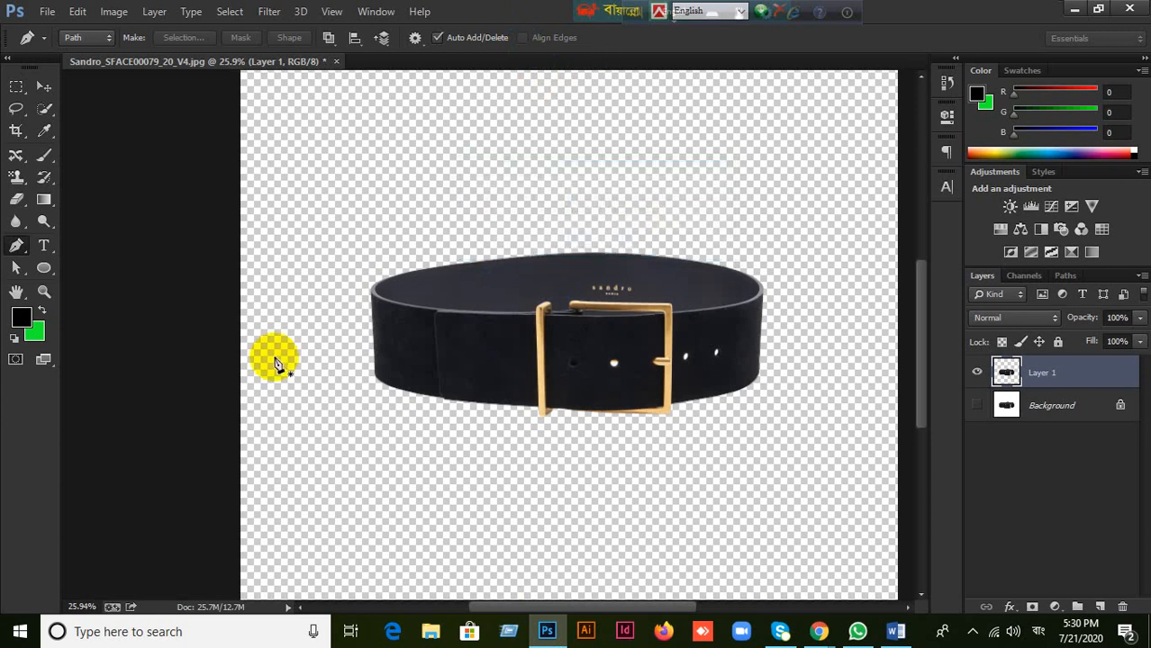
- Activate the Move tool in the belt document and minimize Photoshop to return to the desktop
left_click(43, 87)
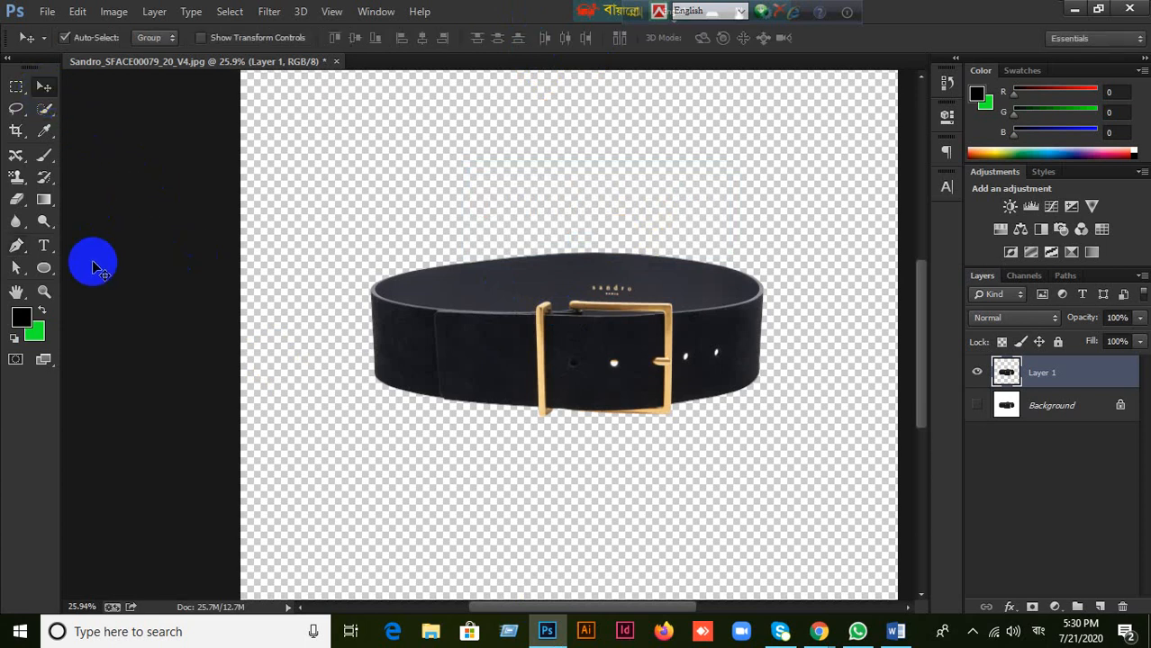
scroll(567, 396, "down", 4)
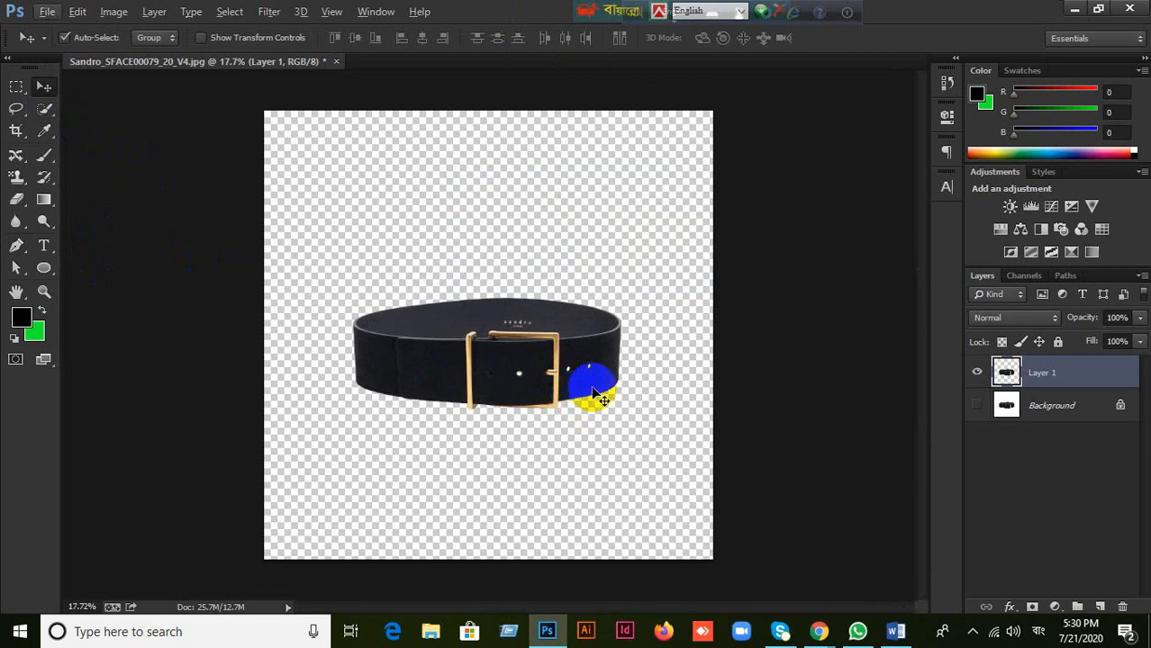
left_click(1074, 9)
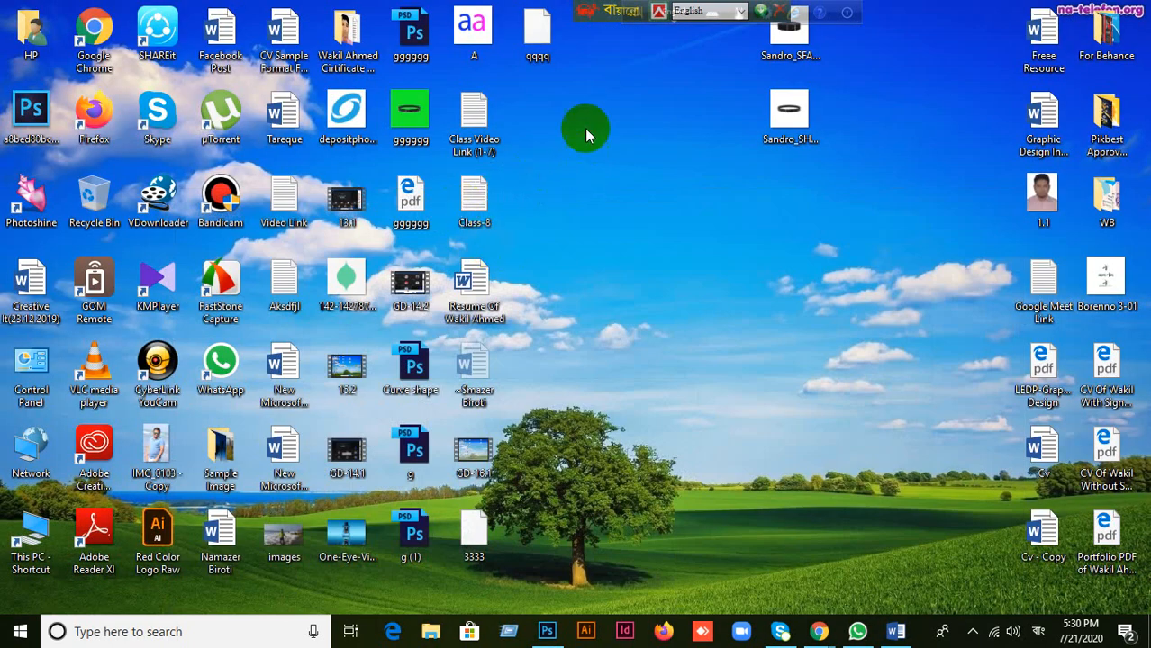
- Try to open the qqqq file from the desktop in Photoshop and dismiss the error
left_click_drag(539, 34, 532, 468)
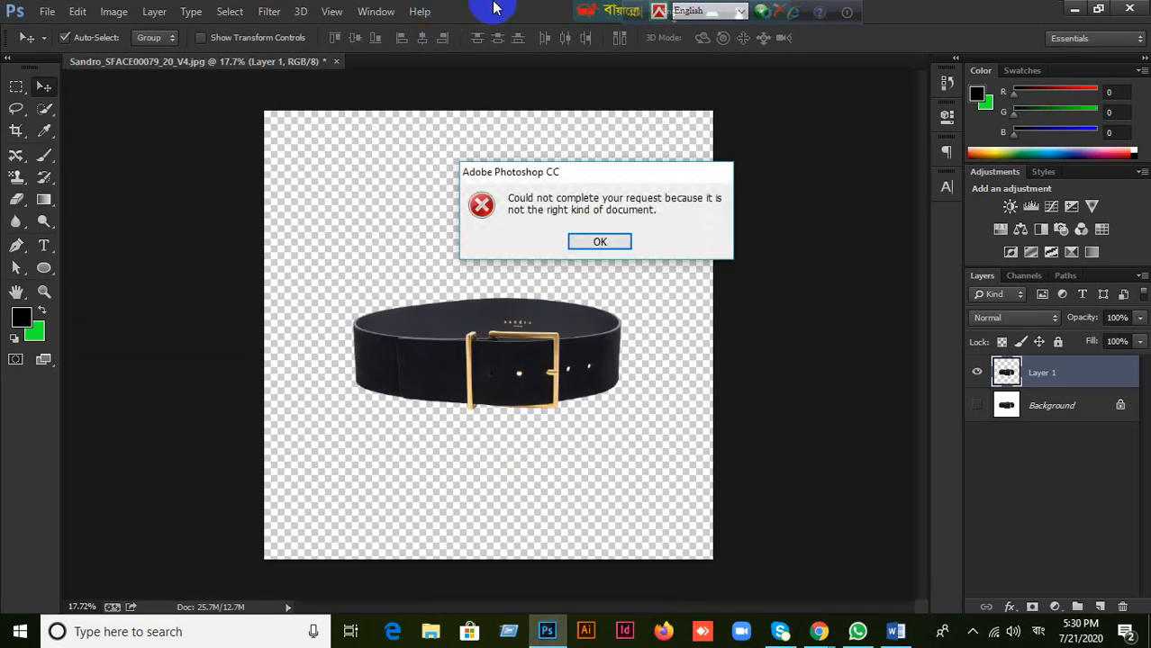
left_click(603, 245)
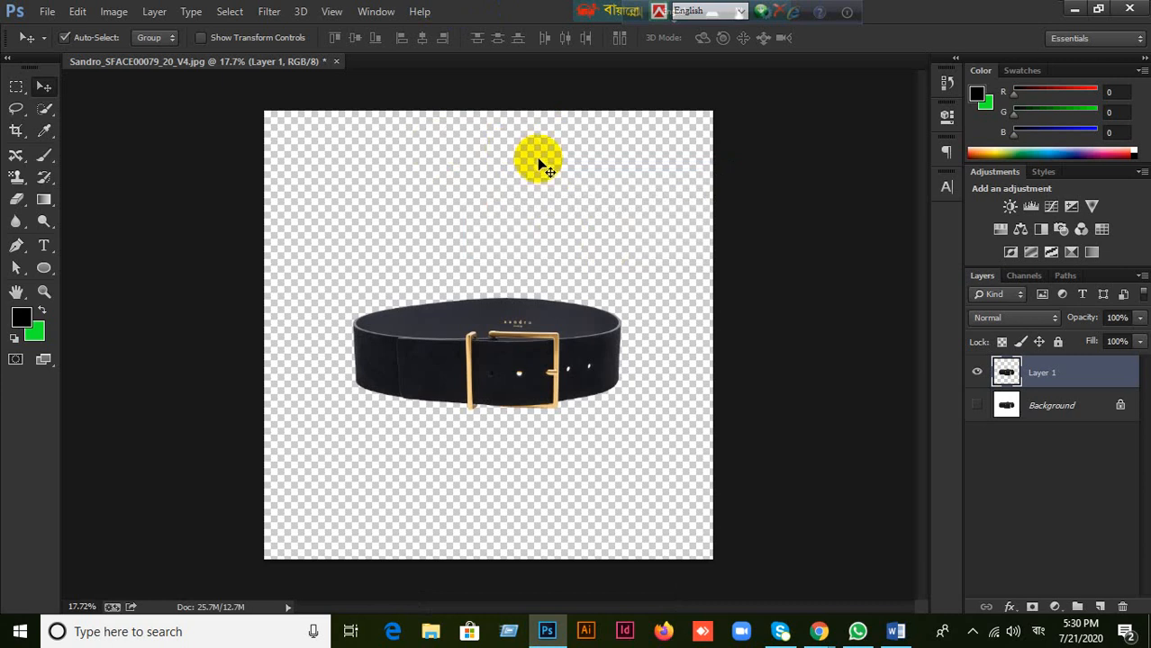
- Show the Background layer behind the cut-out belt and hide it again
scroll(540, 155, "up", 1)
scroll(540, 154, "down", 2)
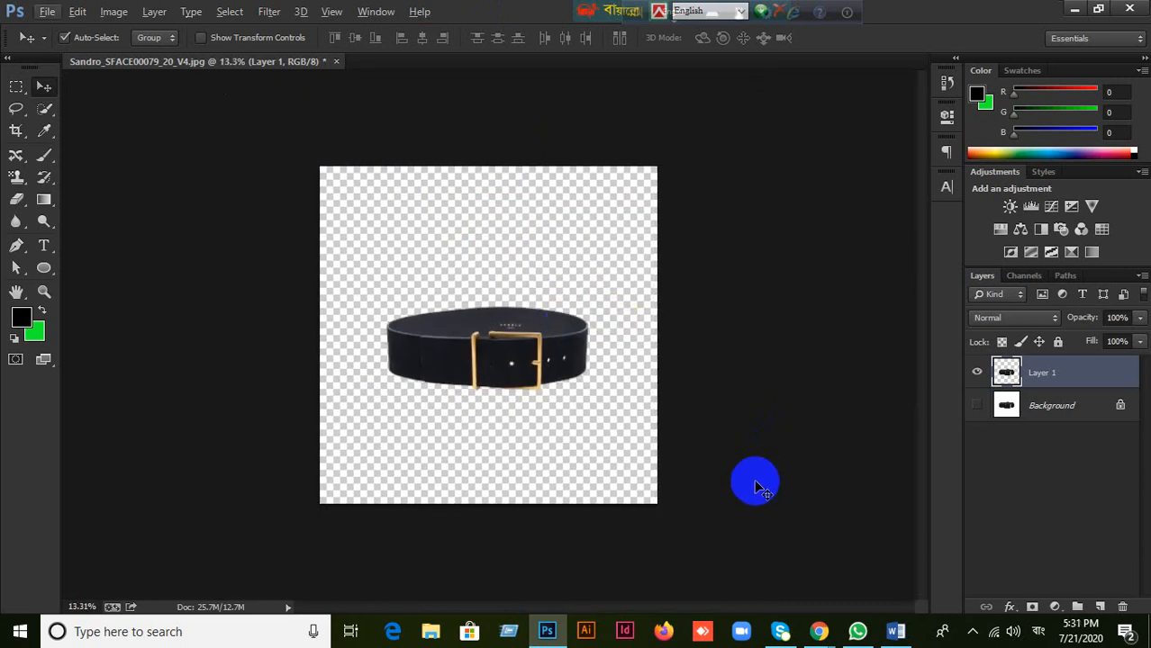
left_click(977, 407)
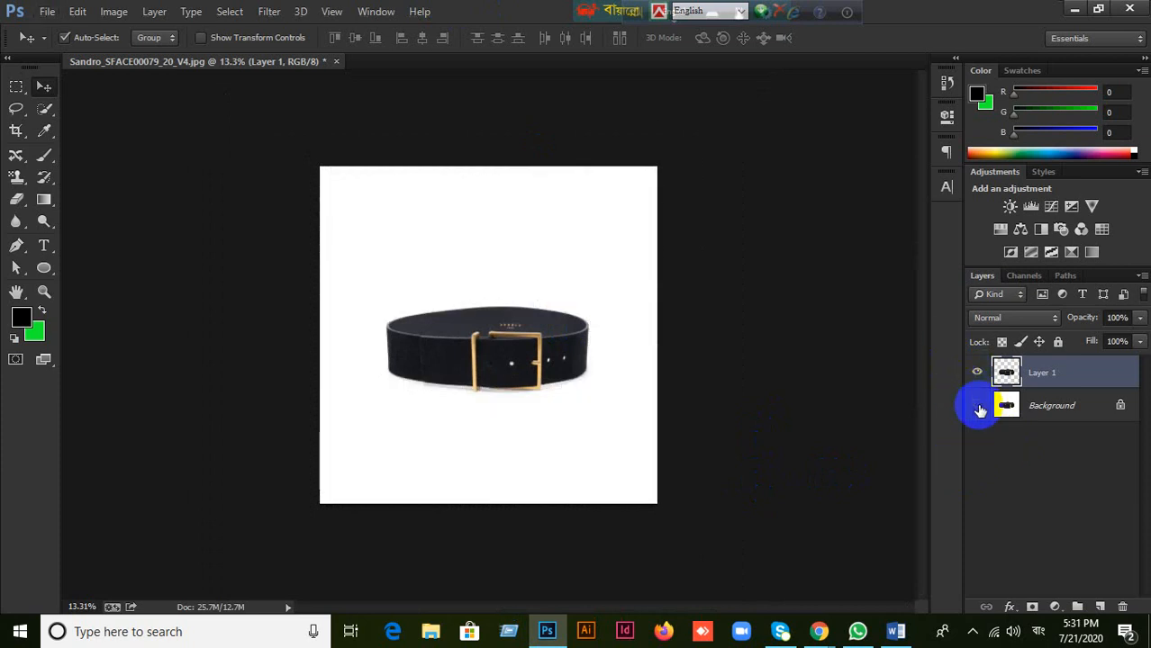
left_click(979, 407)
- Switch to WhatsApp and download Untitledv-1.psd from the chat to the Desktop under its original file name
mouse_move(815, 635)
left_click(809, 576)
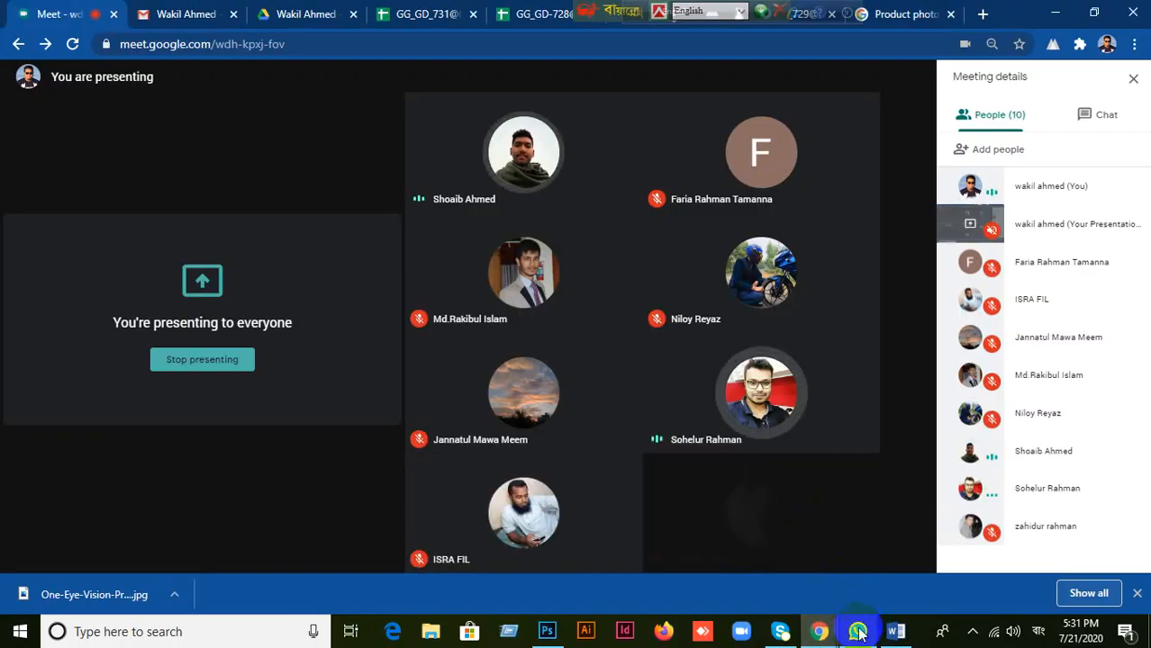
left_click(857, 633)
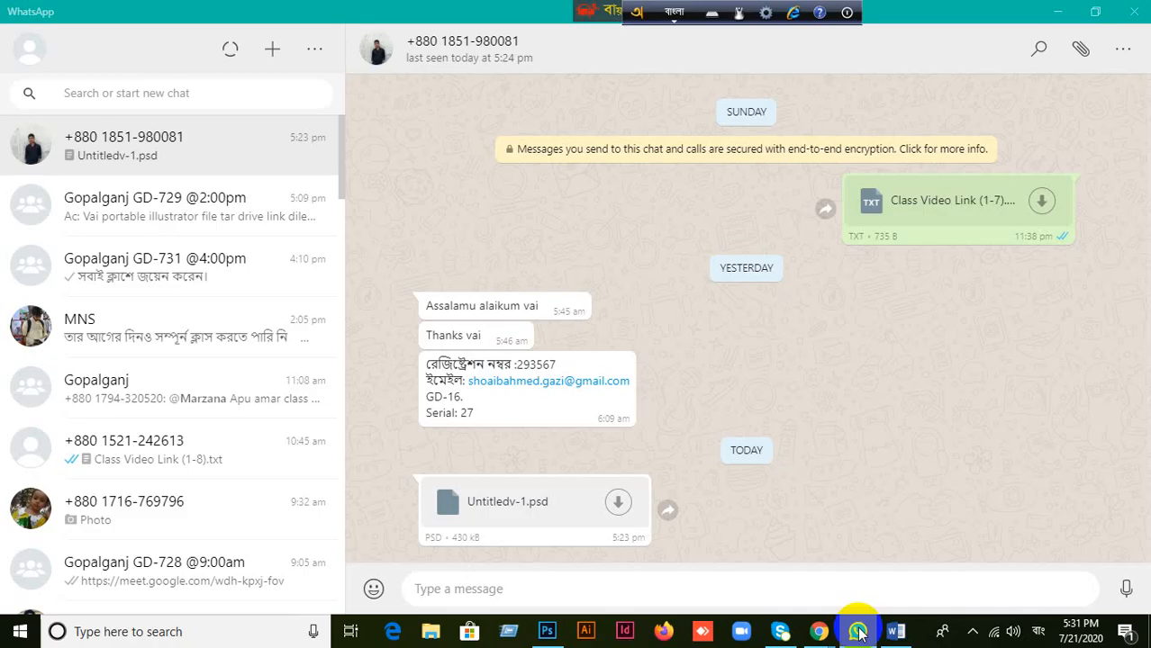
left_click(630, 503)
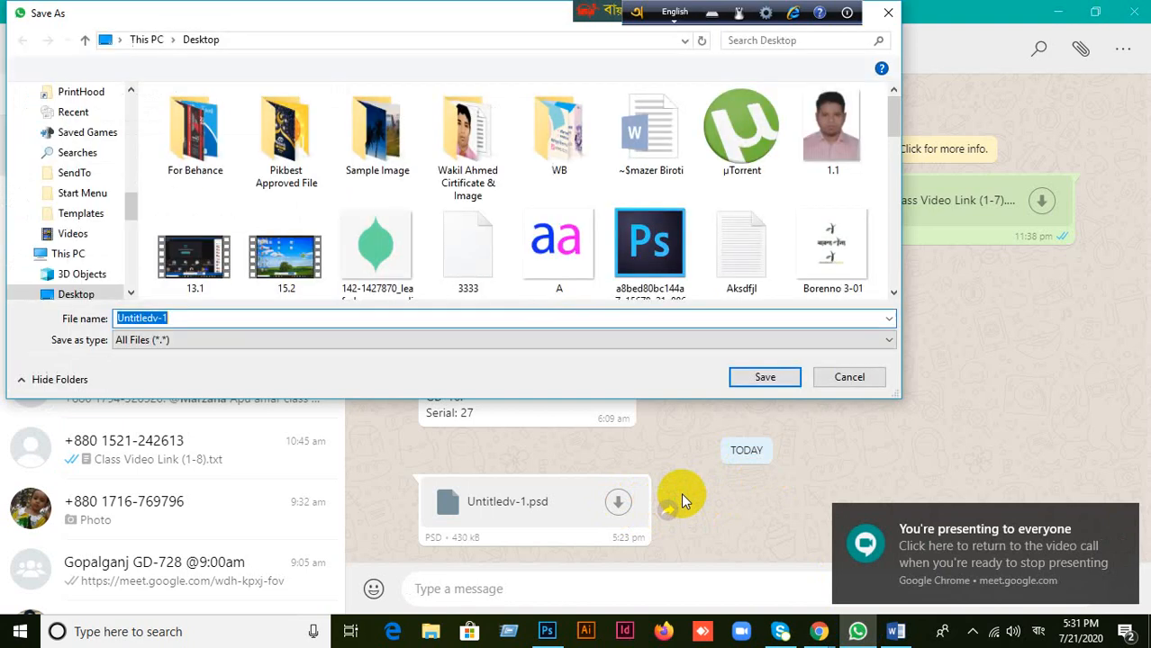
scroll(72, 184, "up", 10)
scroll(72, 181, "up", 3)
left_click(77, 120)
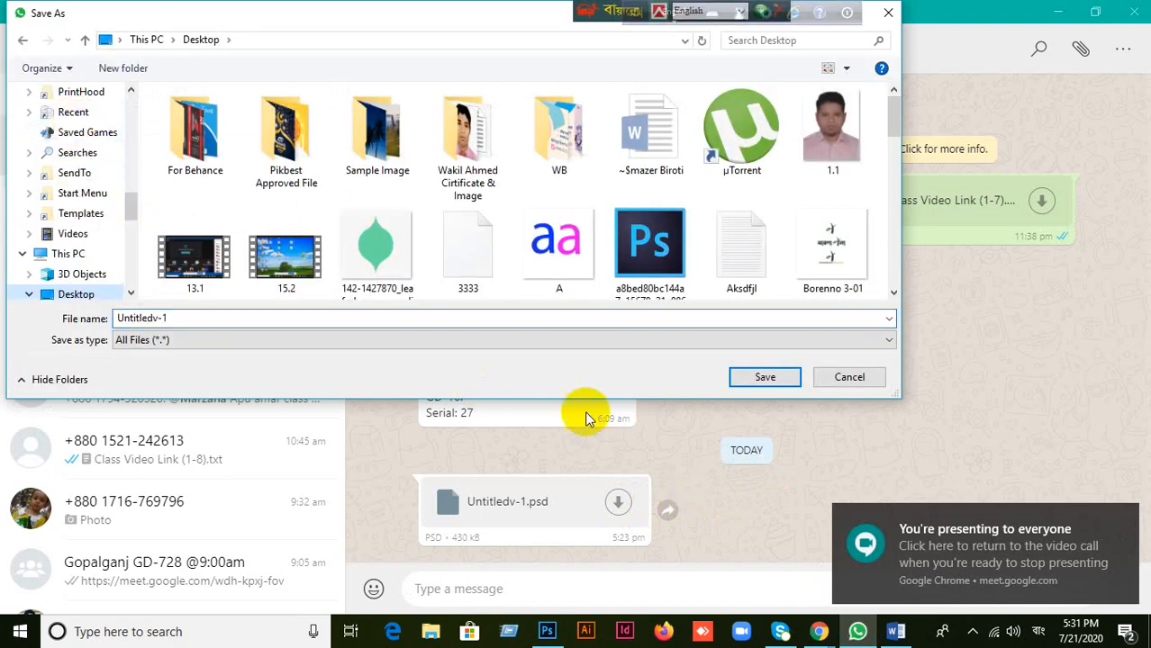
left_click(878, 344)
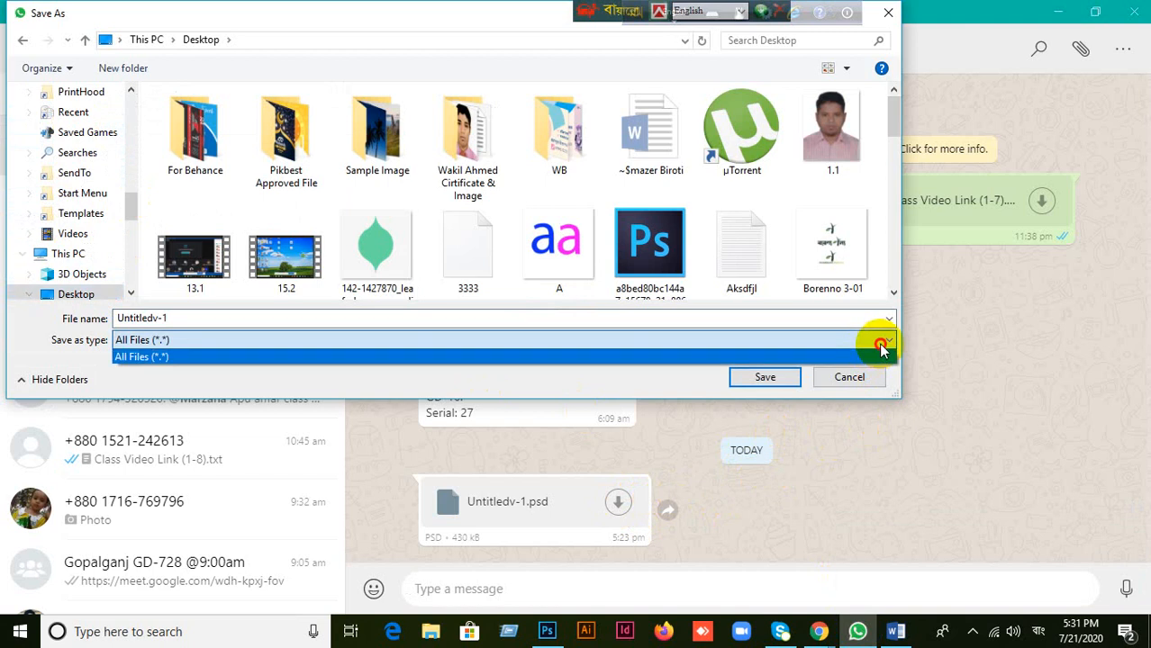
left_click(882, 347)
left_click(245, 319)
left_click(779, 377)
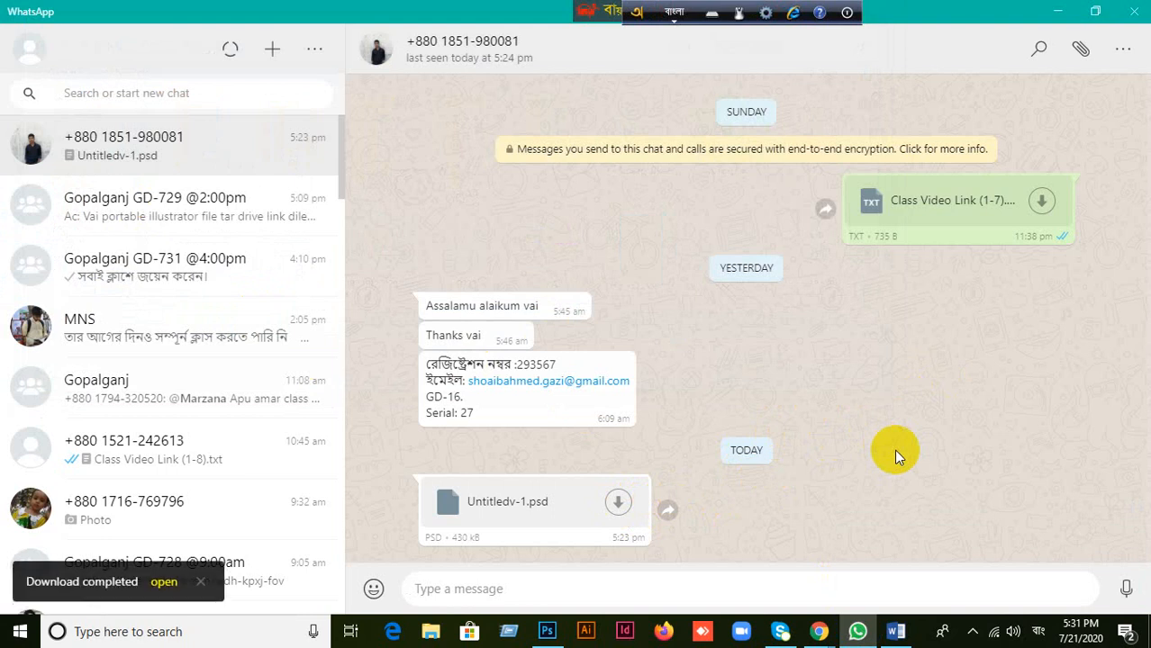
- Return to the desktop and open the downloaded Untitledv-1 file in Photoshop as its own document
left_click(1058, 16)
left_click(1057, 16)
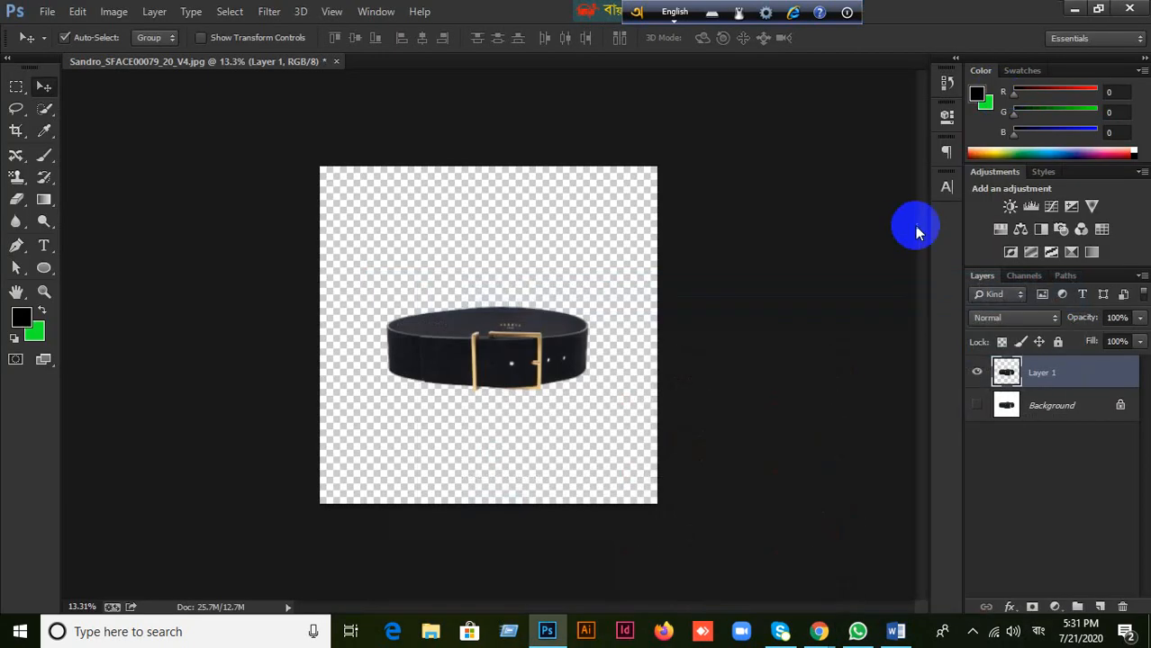
left_click(1078, 14)
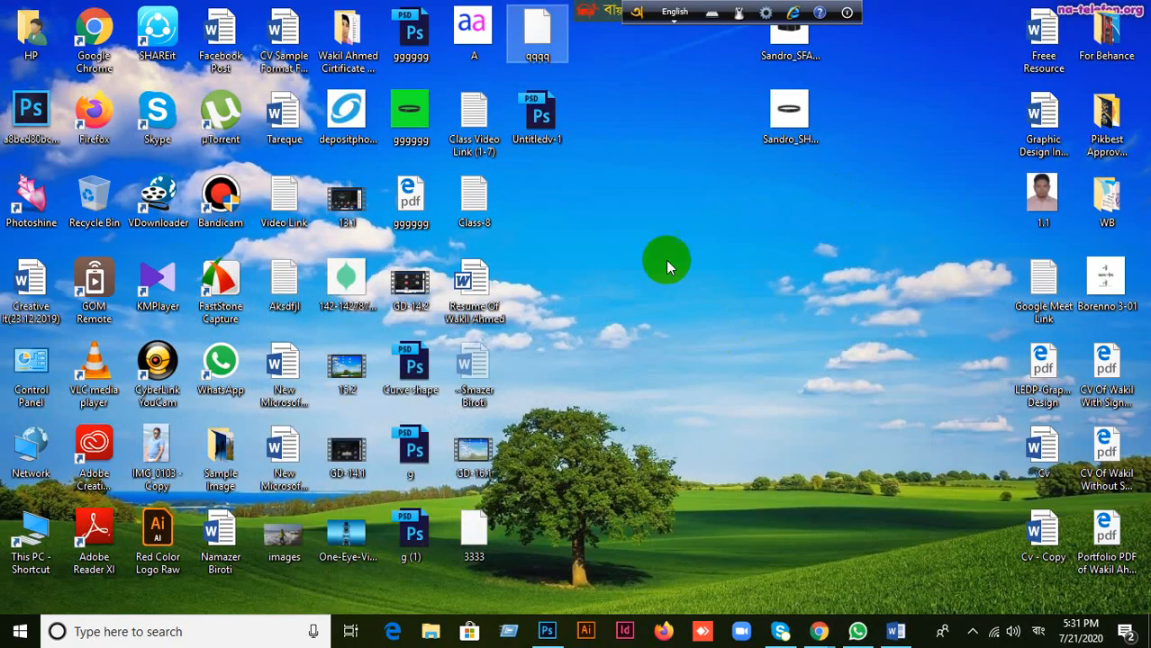
right_click(545, 133)
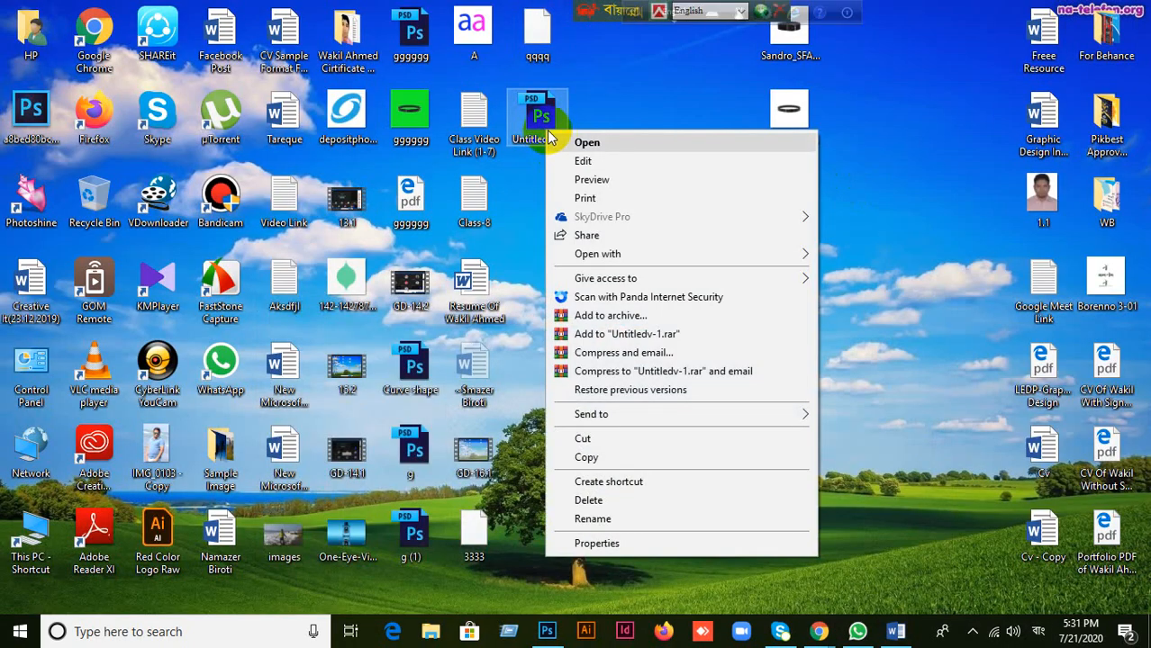
left_click(829, 226)
left_click_drag(536, 117, 290, 162)
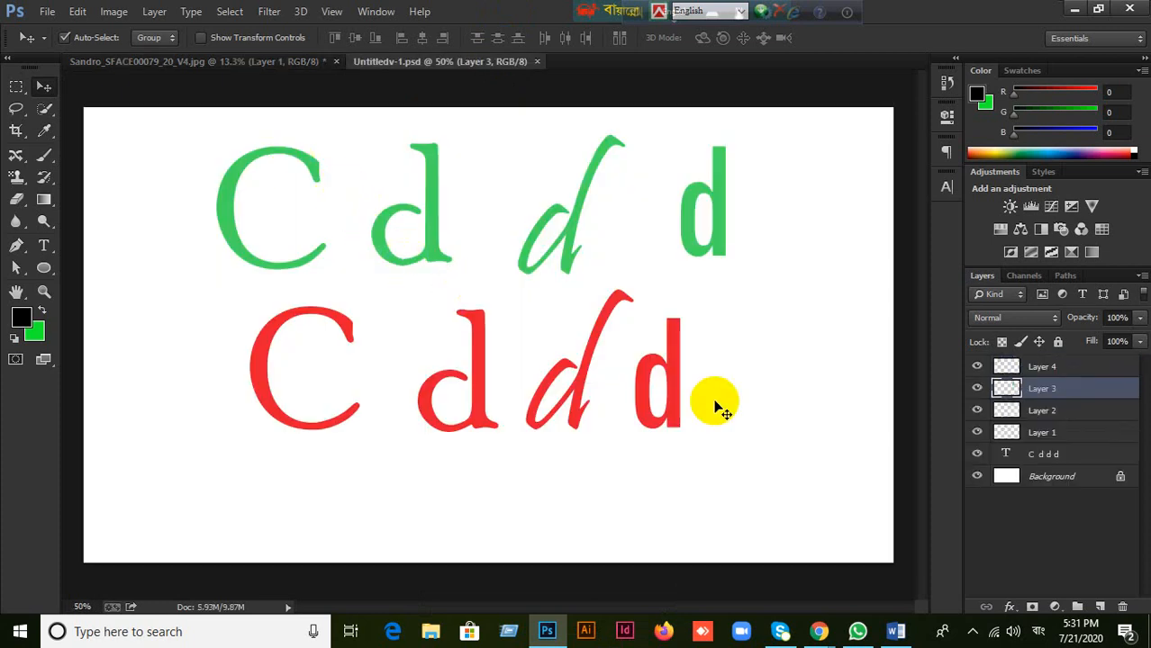
- Look at the meeting in Chrome, return to Photoshop and try to select all the letters with the Path Selection tool
left_click(819, 631)
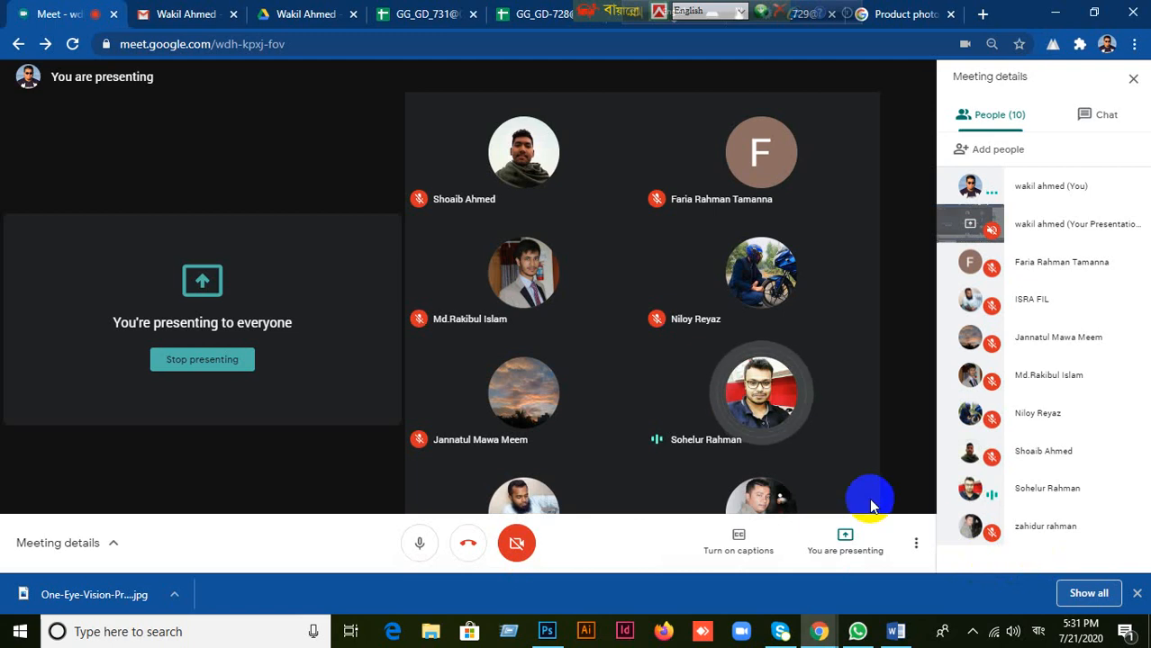
left_click(544, 637)
left_click(18, 269)
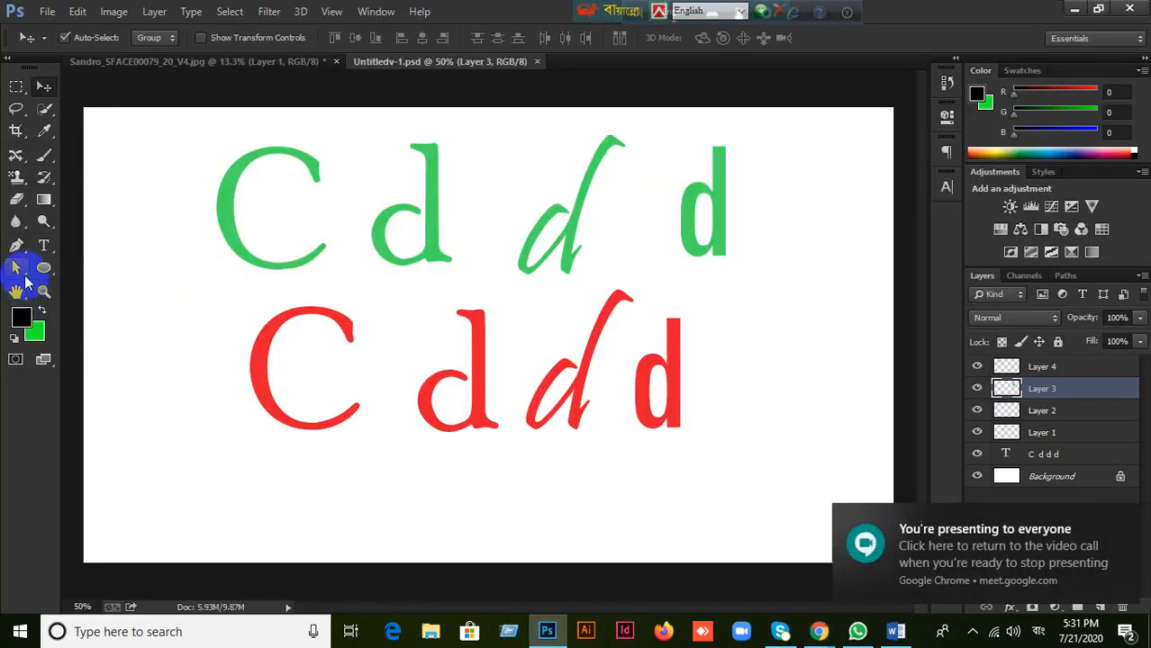
left_click_drag(18, 269, 68, 288)
left_click_drag(154, 129, 815, 507)
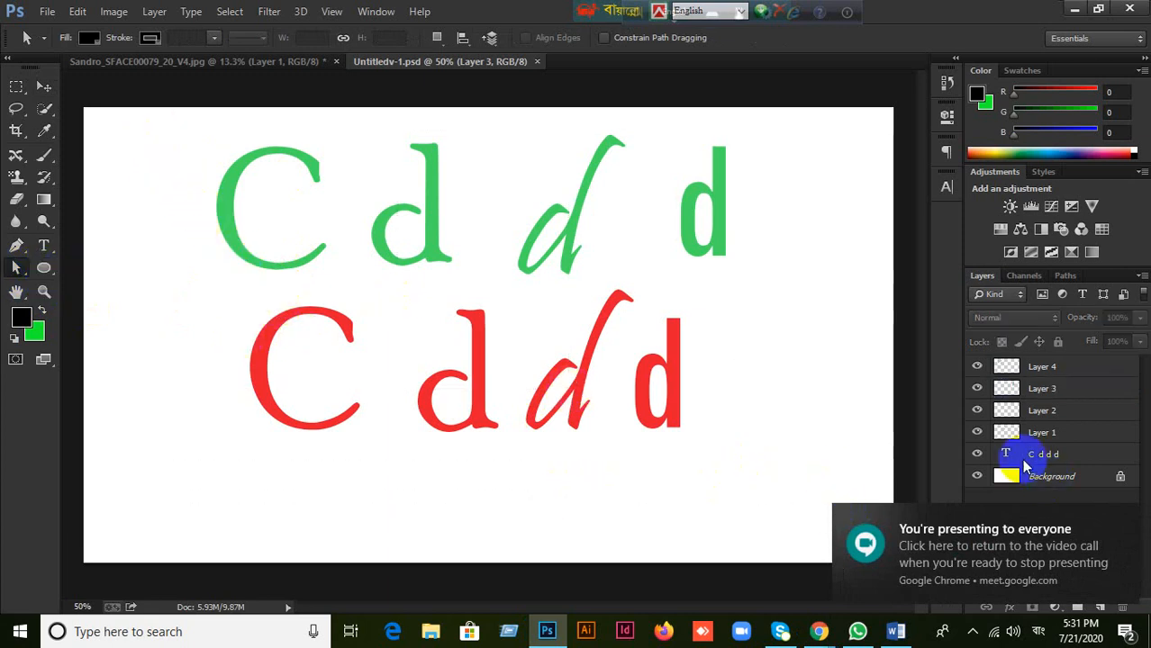
- Move the green C slightly left and up, and the red "C d d d" text slightly right and down
left_click(34, 90)
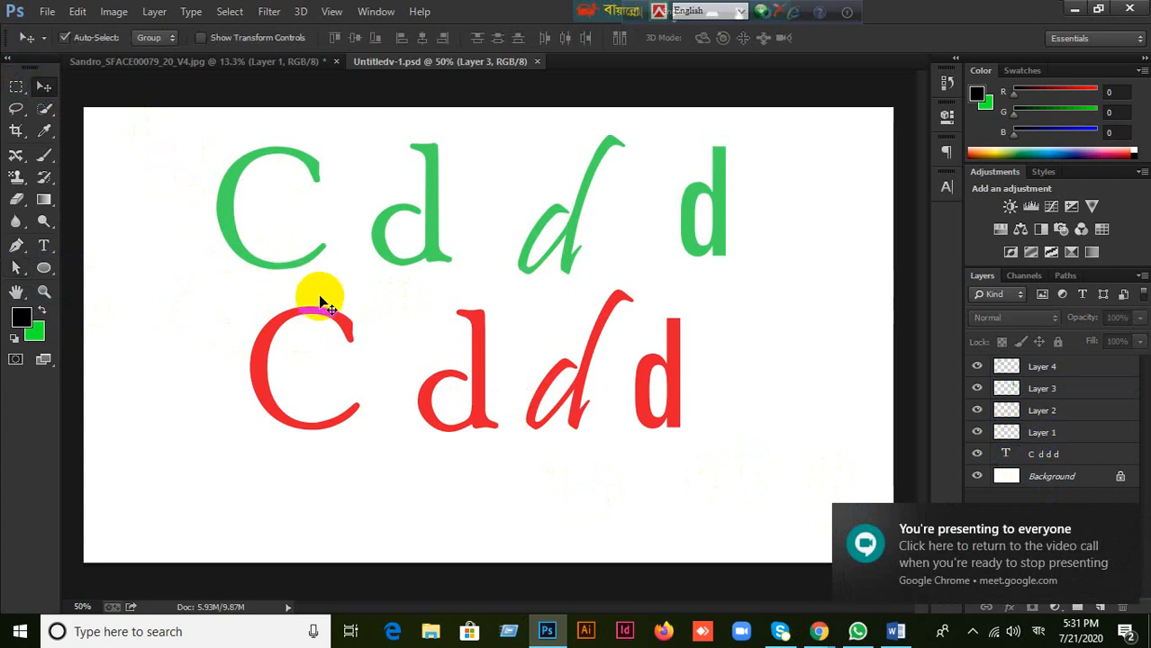
left_click_drag(290, 265, 248, 261)
left_click_drag(316, 314, 349, 335)
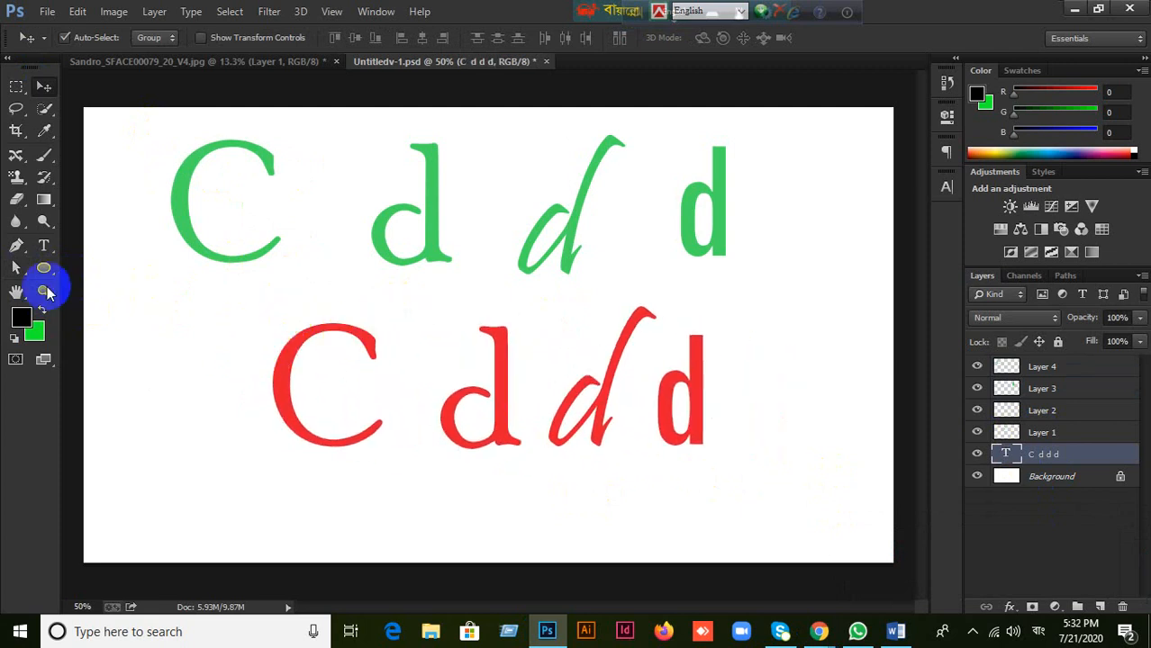
- Try to select the green and red letter rows by surrounding them with the Path Selection tool
left_click(21, 269)
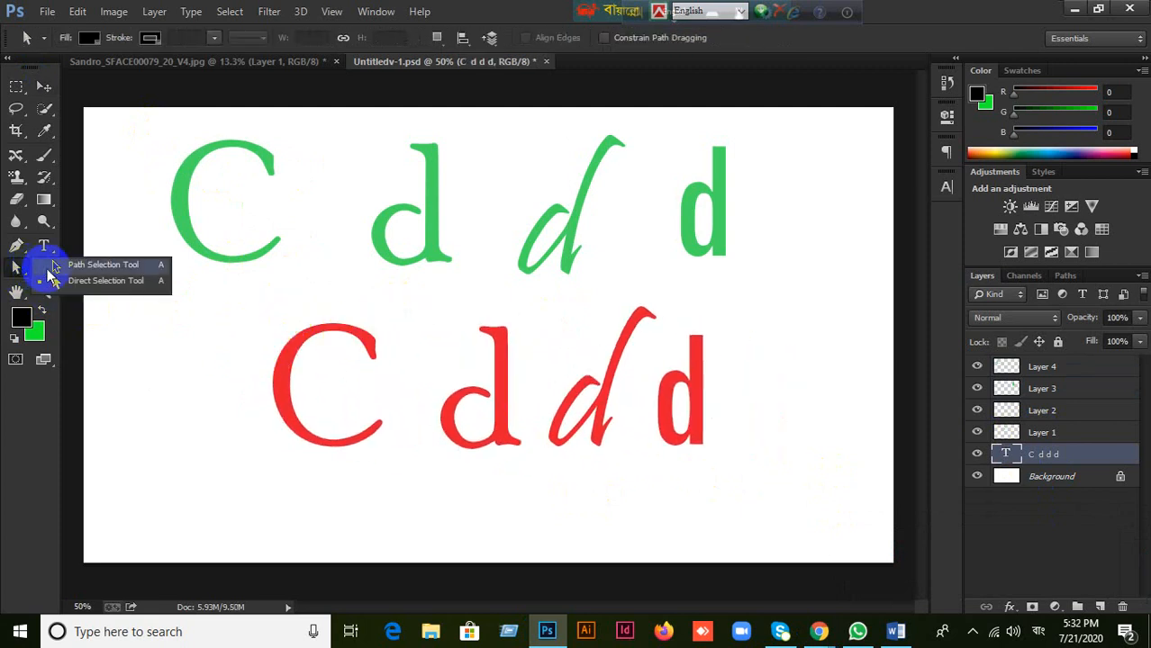
left_click_drag(206, 306, 719, 449)
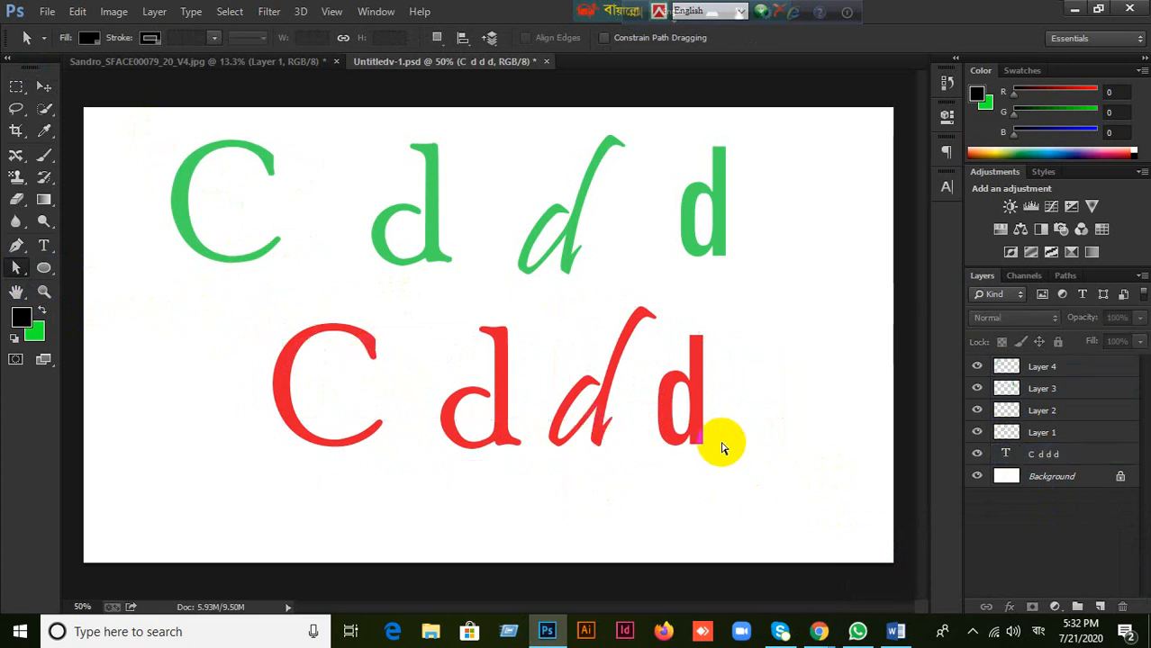
left_click_drag(166, 187, 816, 267)
left_click_drag(128, 139, 793, 291)
left_click_drag(152, 123, 914, 312)
left_click_drag(243, 324, 873, 559)
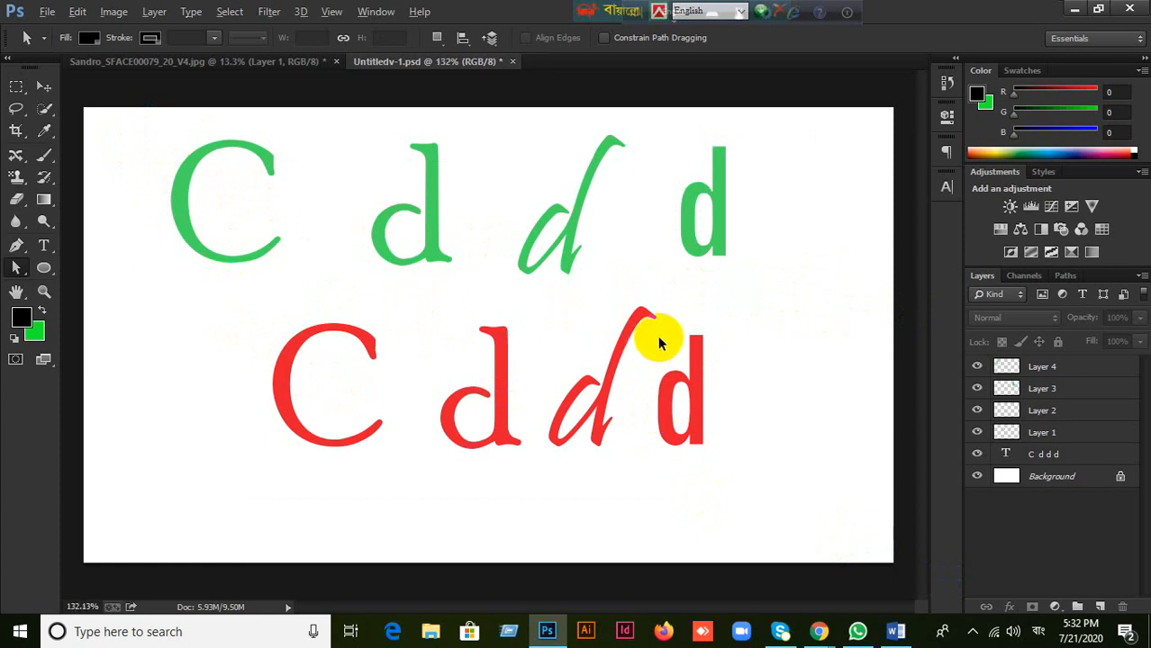
scroll(660, 342, "up", 5)
scroll(665, 341, "down", 4)
scroll(665, 342, "down", 5)
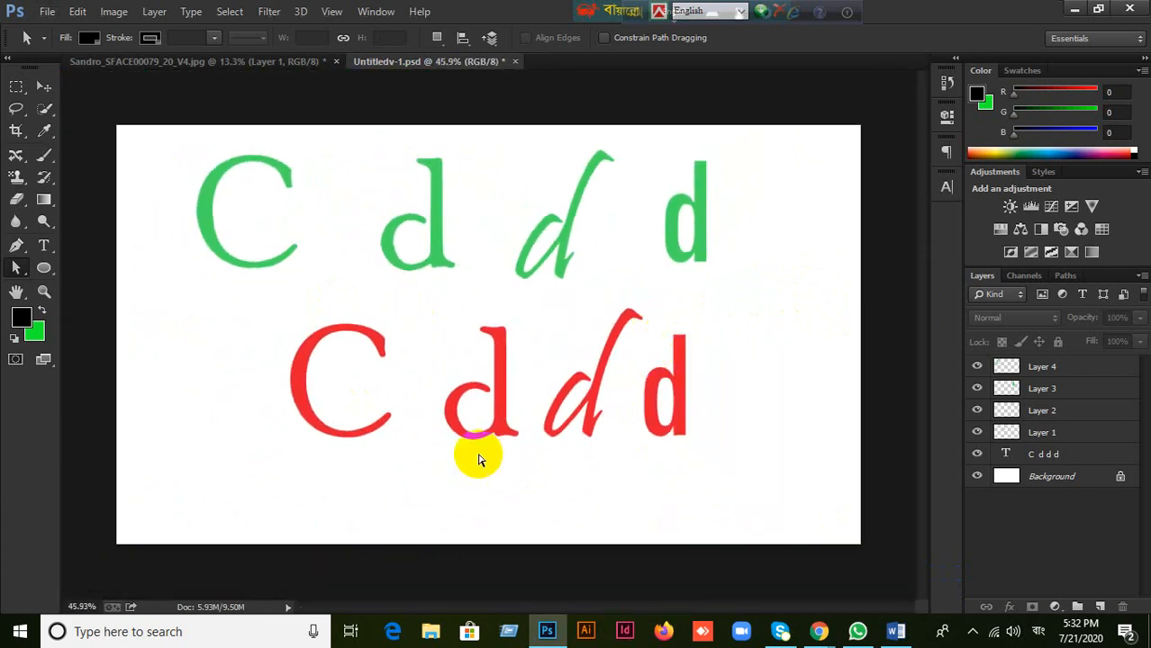
scroll(532, 285, "down", 1)
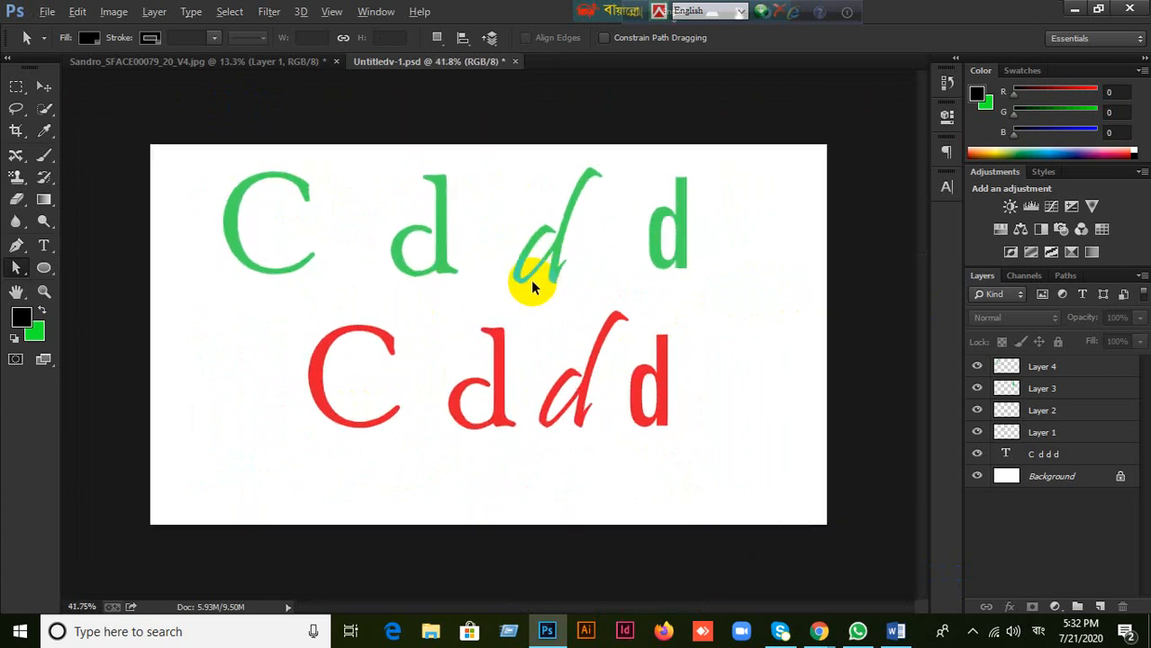
scroll(531, 280, "up", 2)
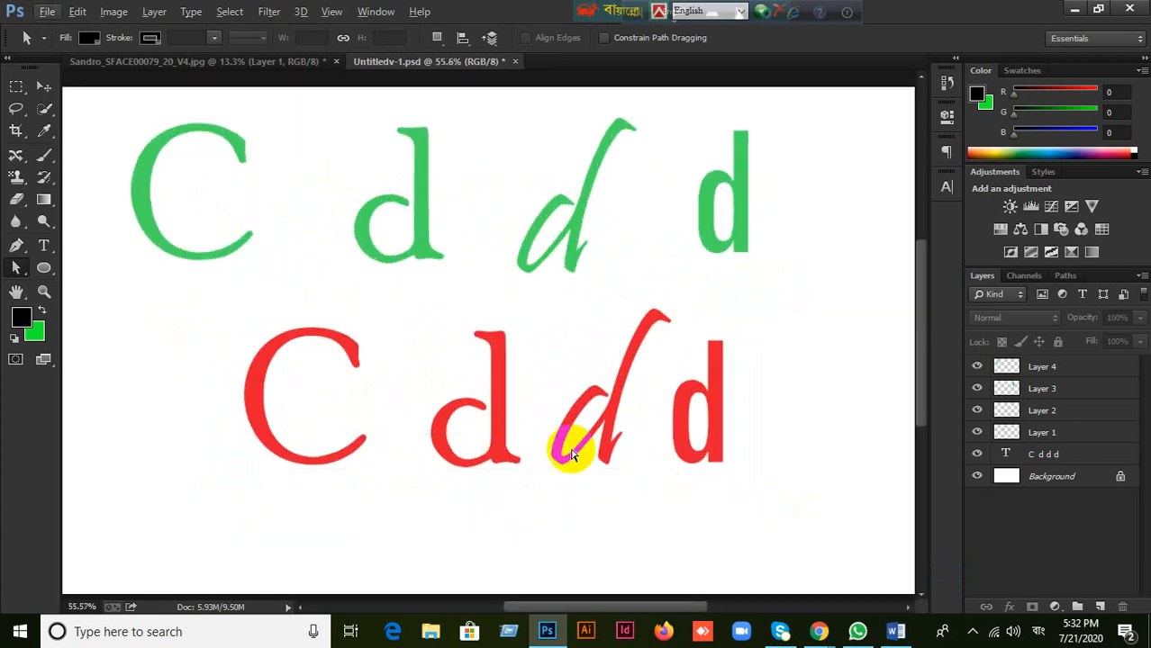
left_click_drag(103, 123, 624, 321)
left_click_drag(116, 126, 812, 316)
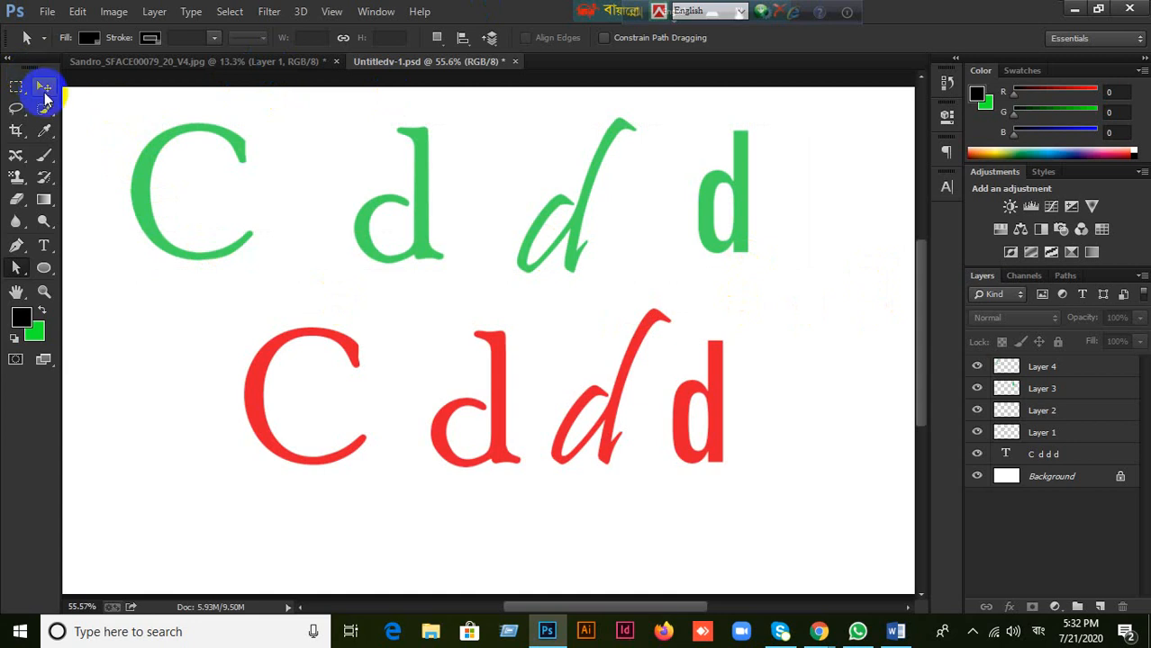
- Create a new blank document with a white background
left_click(47, 11)
left_click(56, 30)
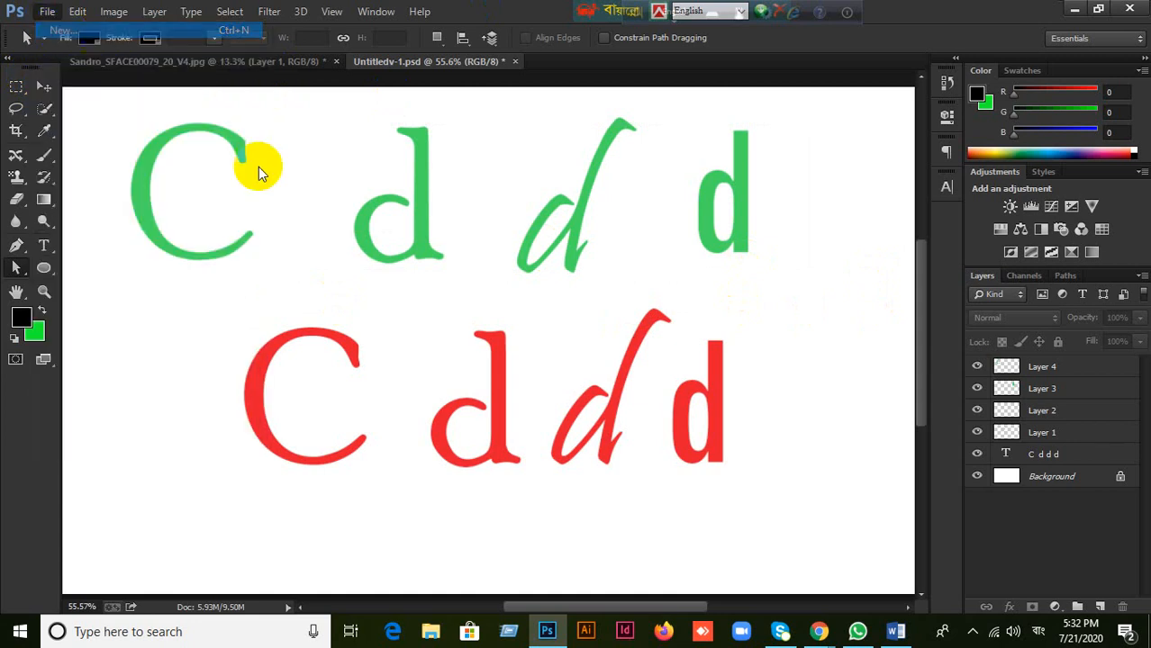
left_click(768, 149)
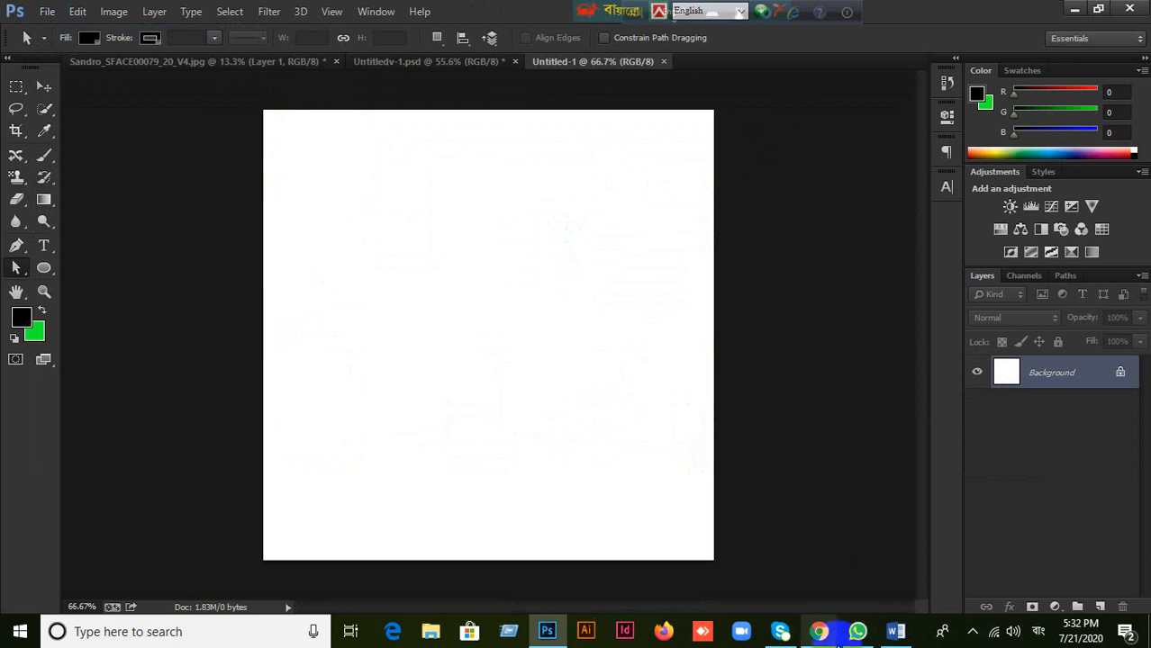
- Enter the Bengali letter হ in 1000 pt Myriad Pro on the blank canvas and erase it again
left_click(42, 85)
left_click(45, 245)
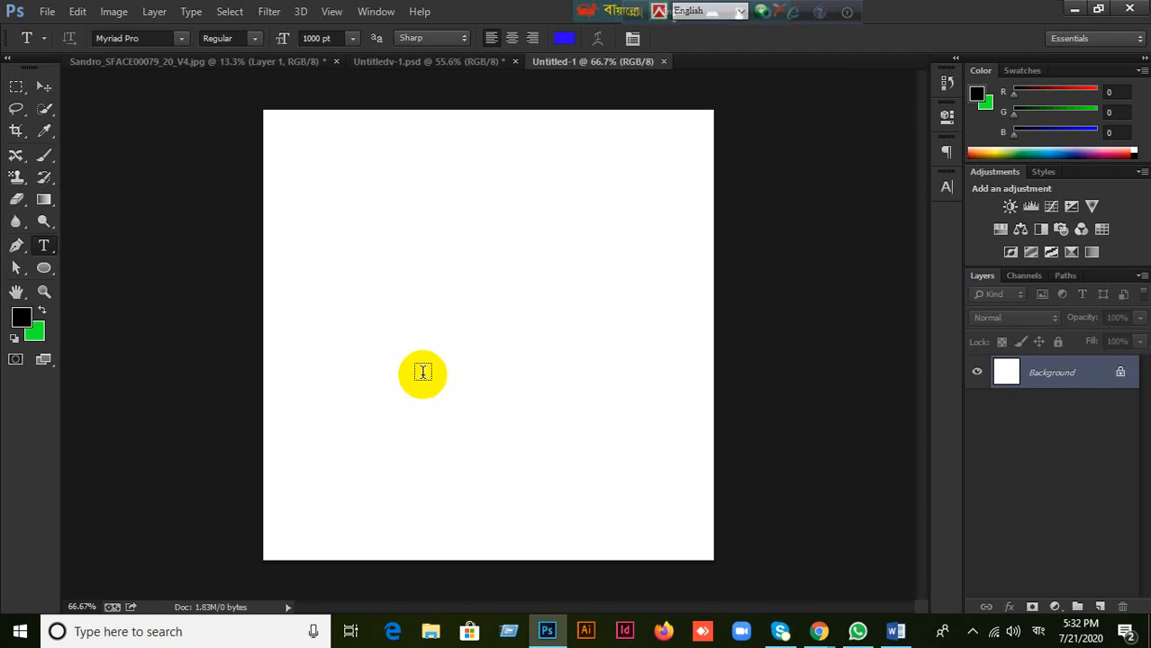
left_click(392, 398)
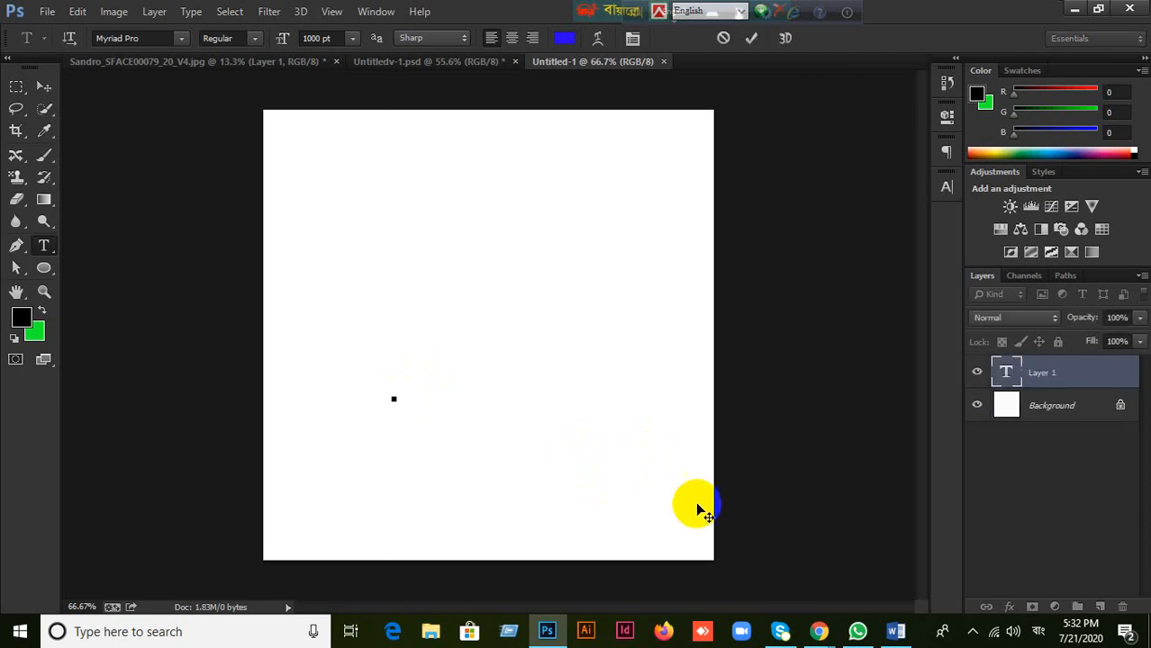
type("হ")
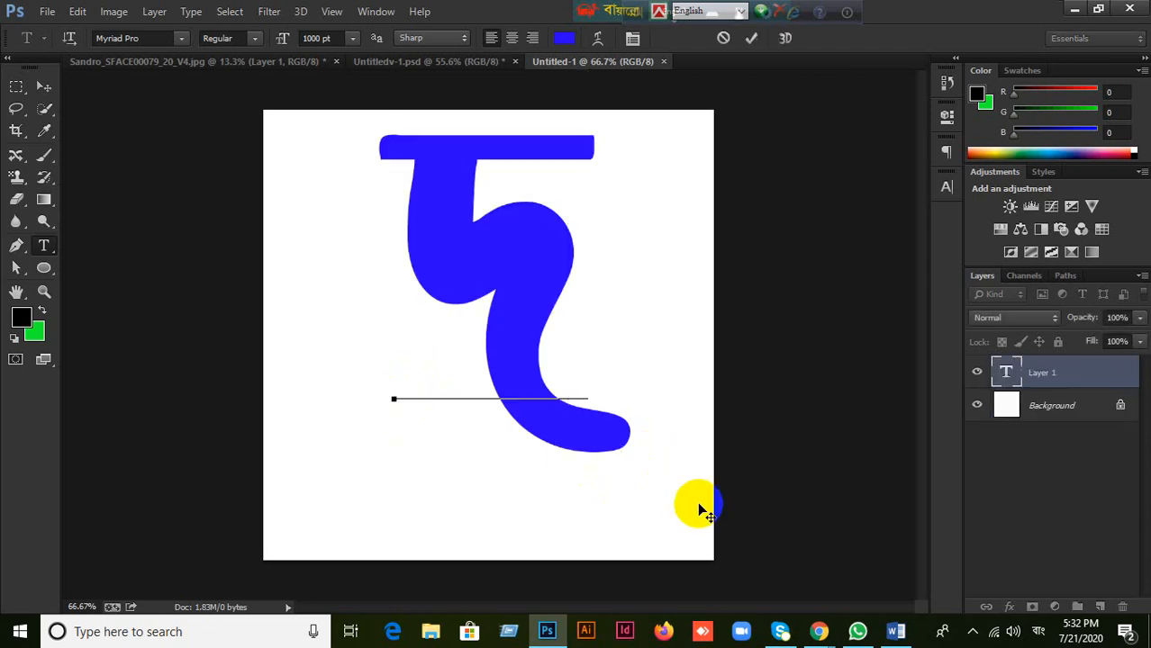
key("BackSpace")
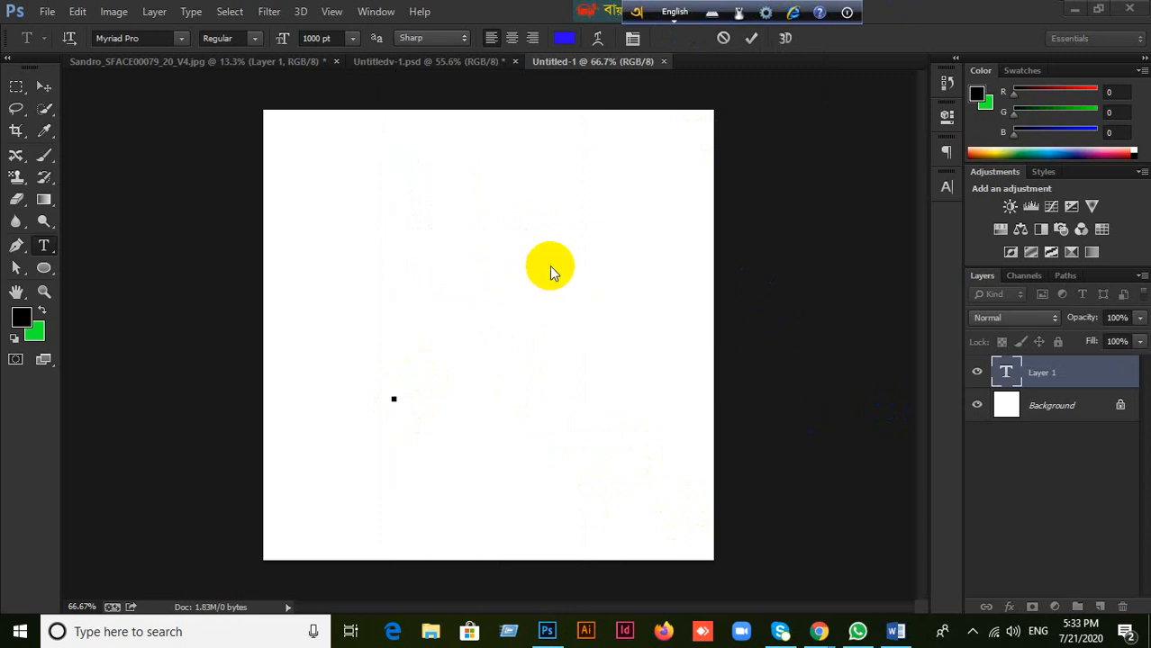
- Enter a capital O in 1000 pt Myriad Pro, shift it down and left, and delete its text layer
left_click(675, 17)
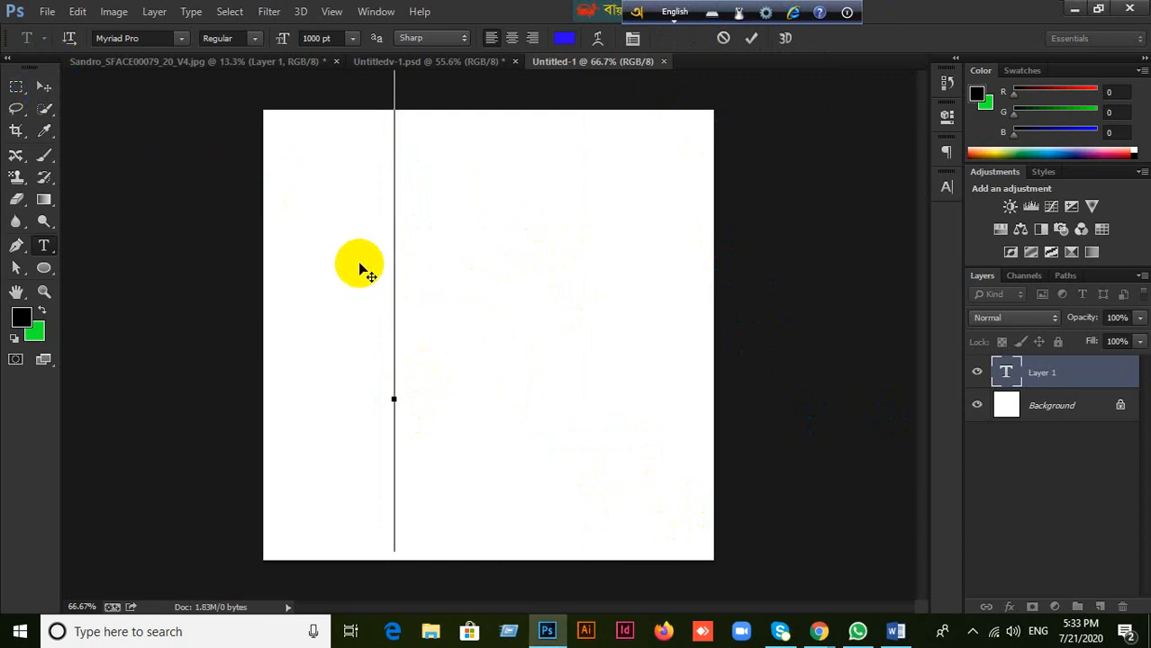
type("O")
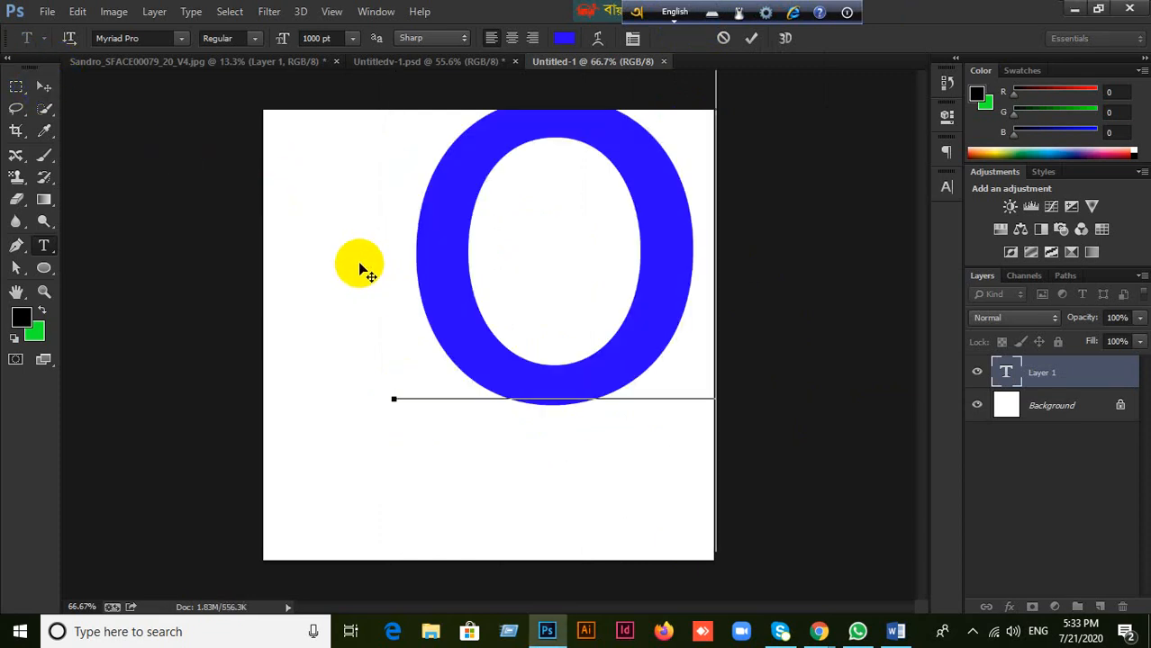
left_click(43, 88)
left_click_drag(454, 309, 391, 353)
key("Delete")
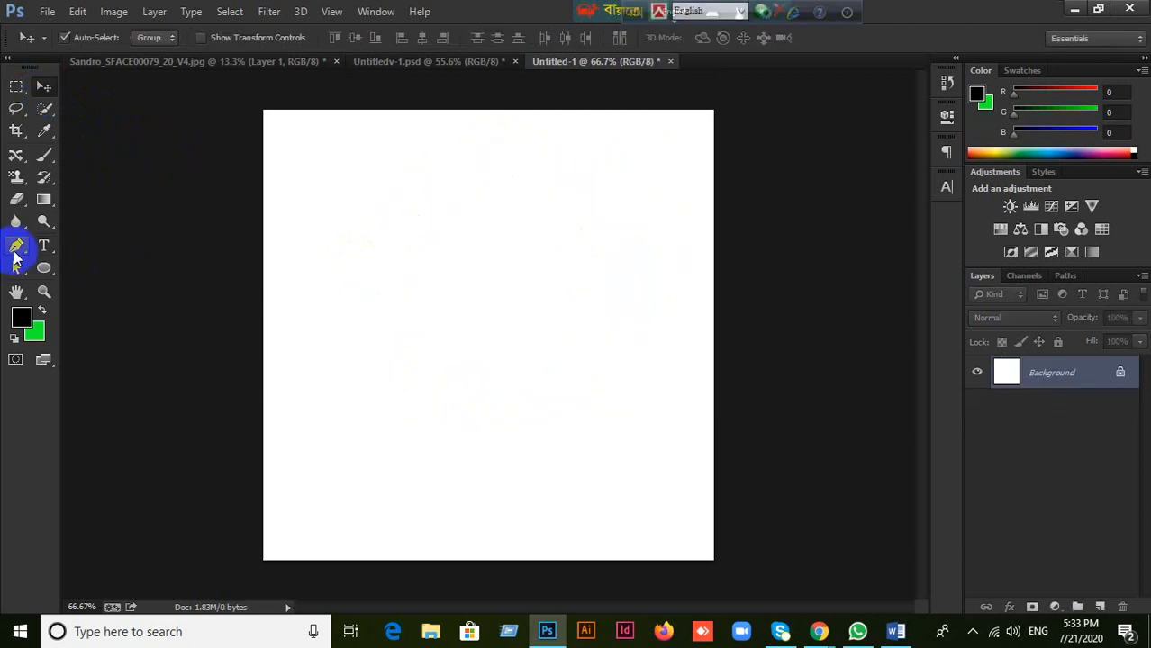
- Enter a lowercase b in 1000 pt Myriad Pro and move it down and slightly left into the canvas
left_click(43, 245)
left_click(387, 362)
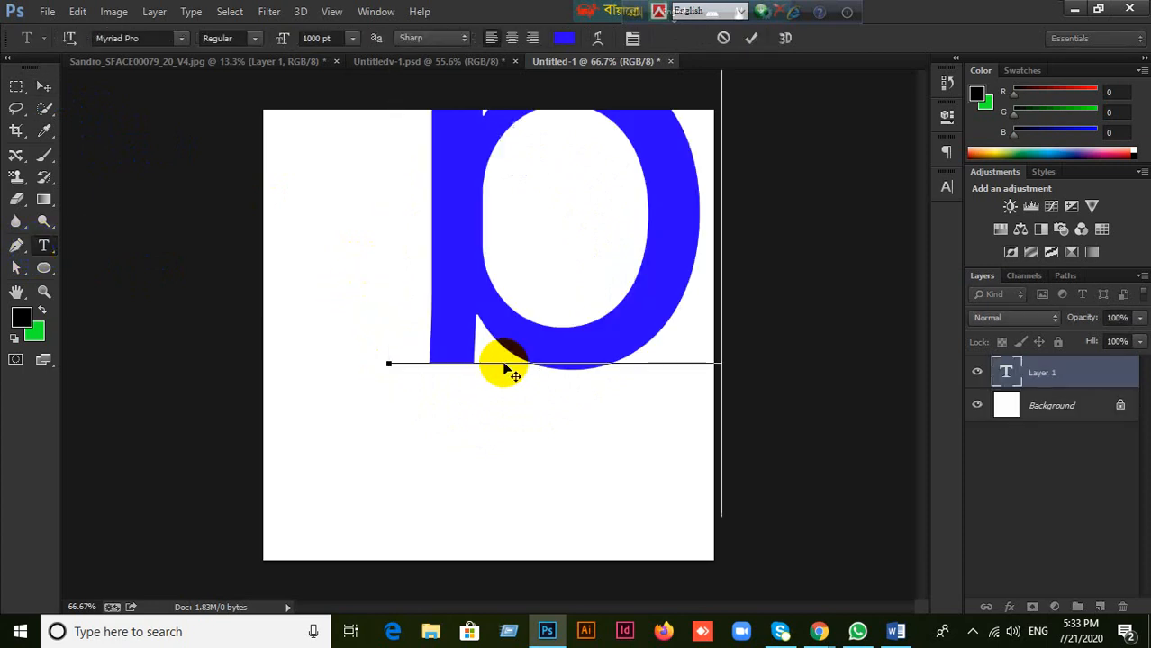
type("b")
left_click_drag(462, 267, 430, 469)
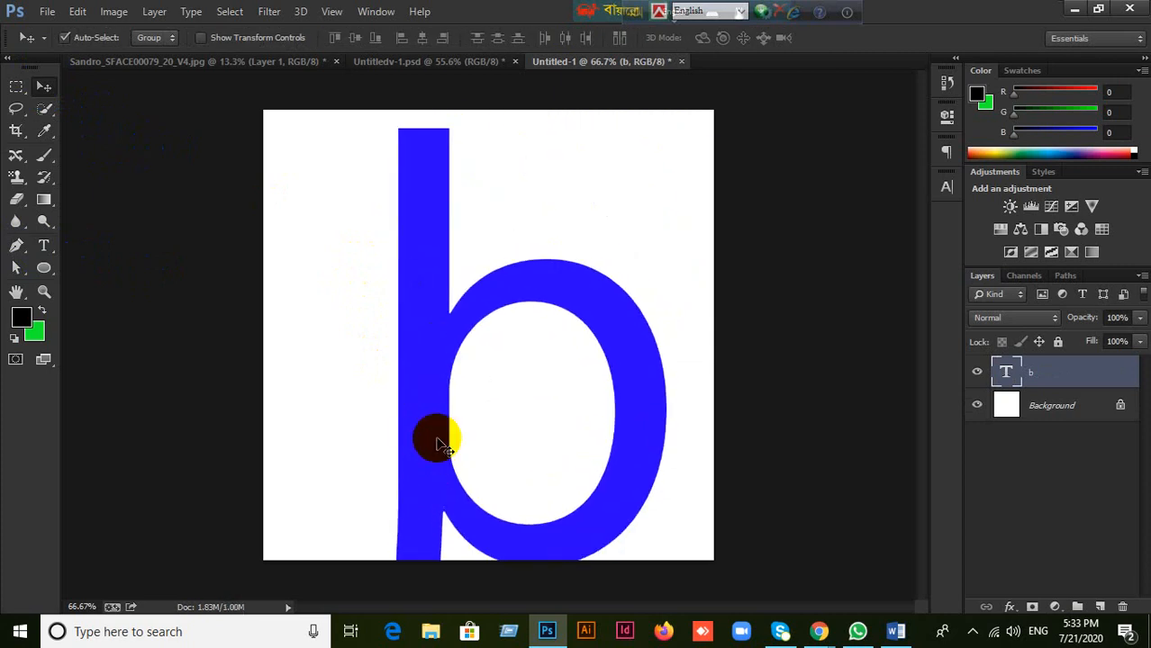
- Set the letter b's font size to 500 pt and move the letter up to the middle of the canvas
key("ctrl+t")
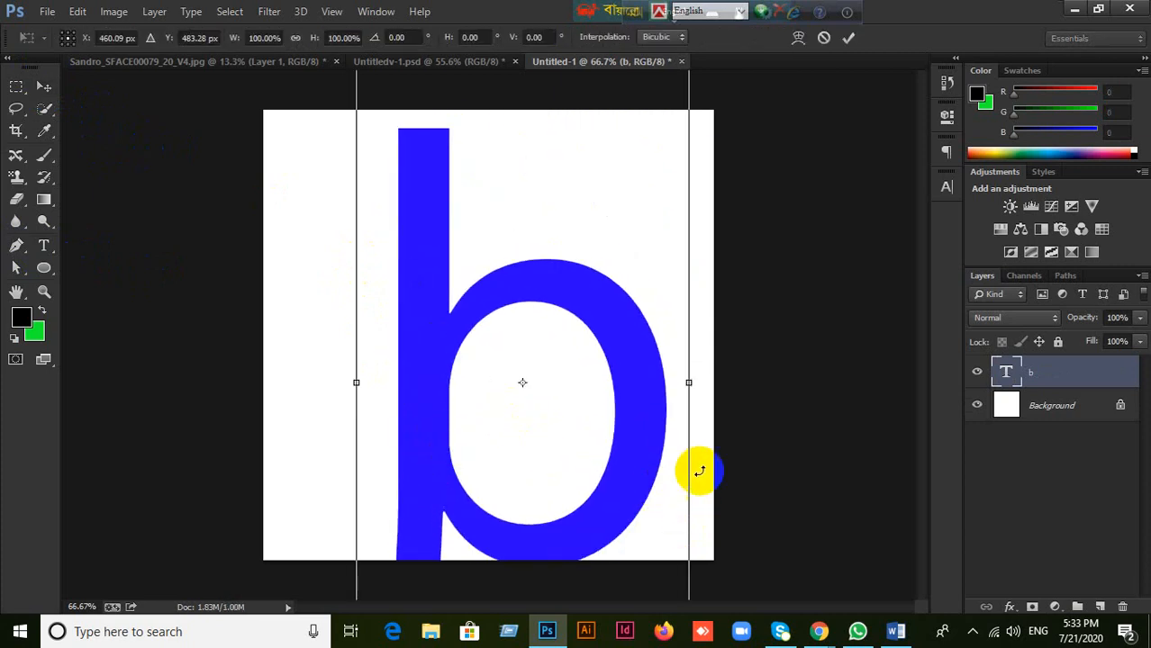
left_click(823, 37)
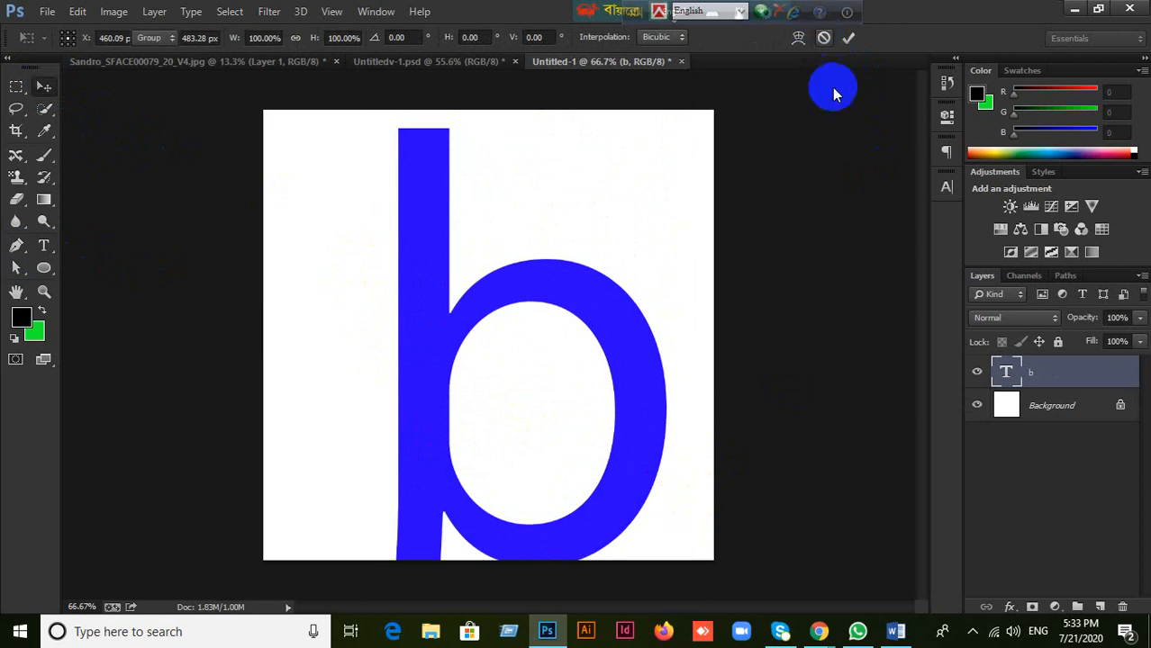
left_click(947, 187)
left_click(785, 221)
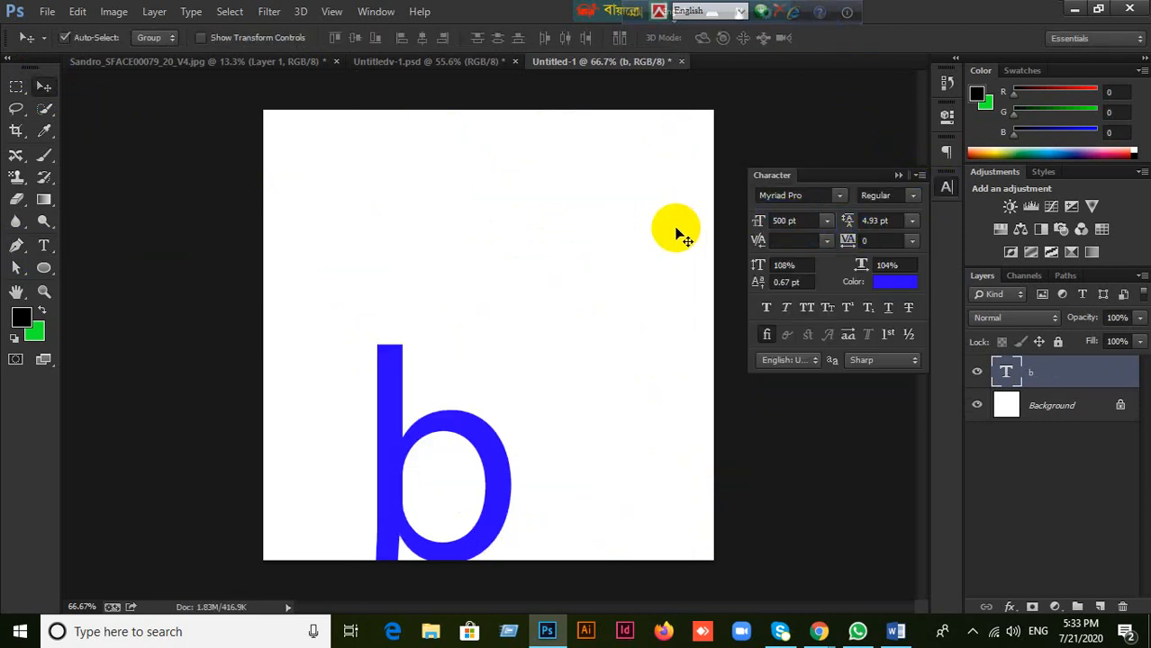
left_click_drag(501, 469, 544, 328)
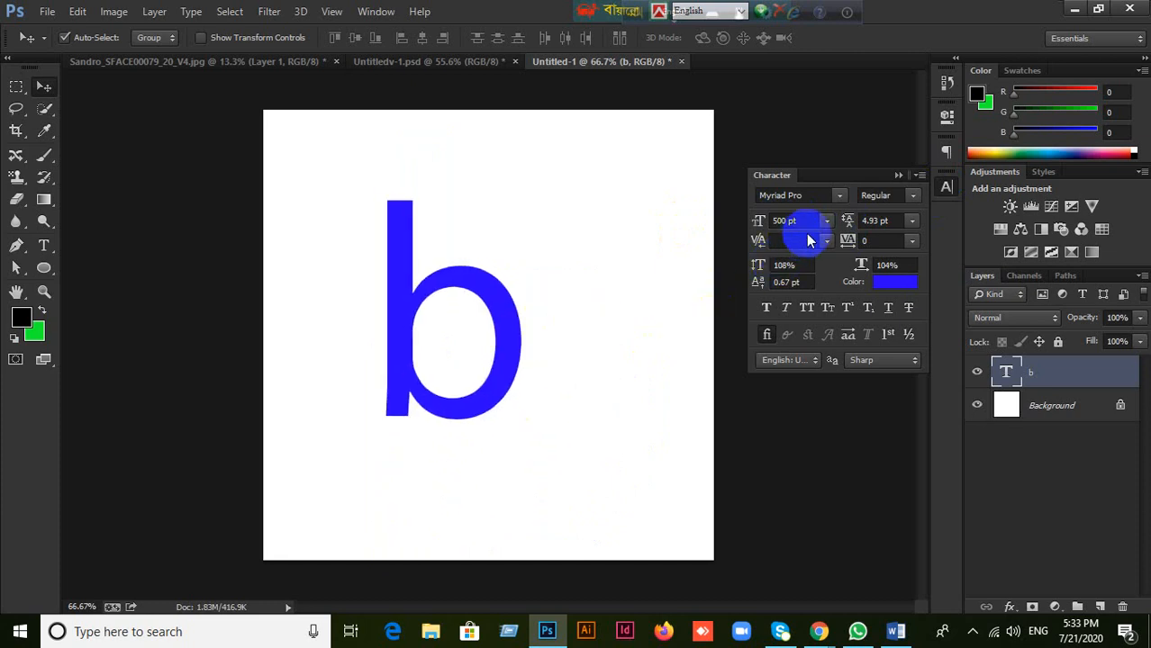
- Set the letter b's font size to 700 pt and shift the letter slightly down
left_click(809, 224)
type("70")
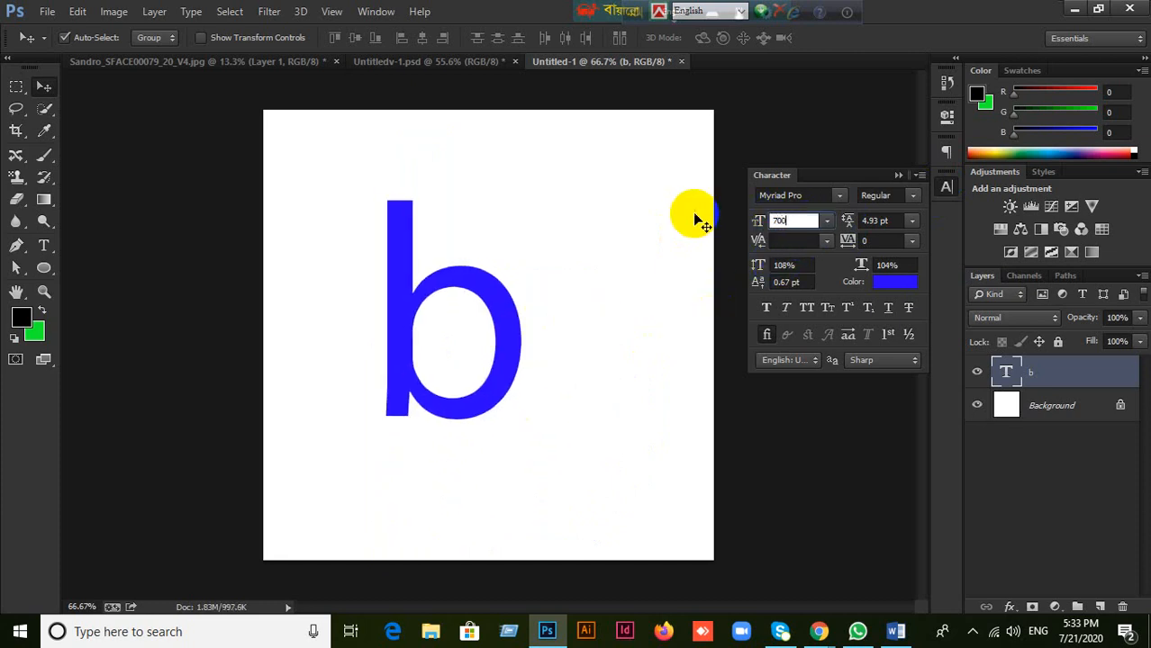
left_click_drag(550, 338, 541, 399)
- Start a Pen path on the left edge of the b's inner opening and curve it along the opening's upper-left arc
scroll(450, 268, "up", 5)
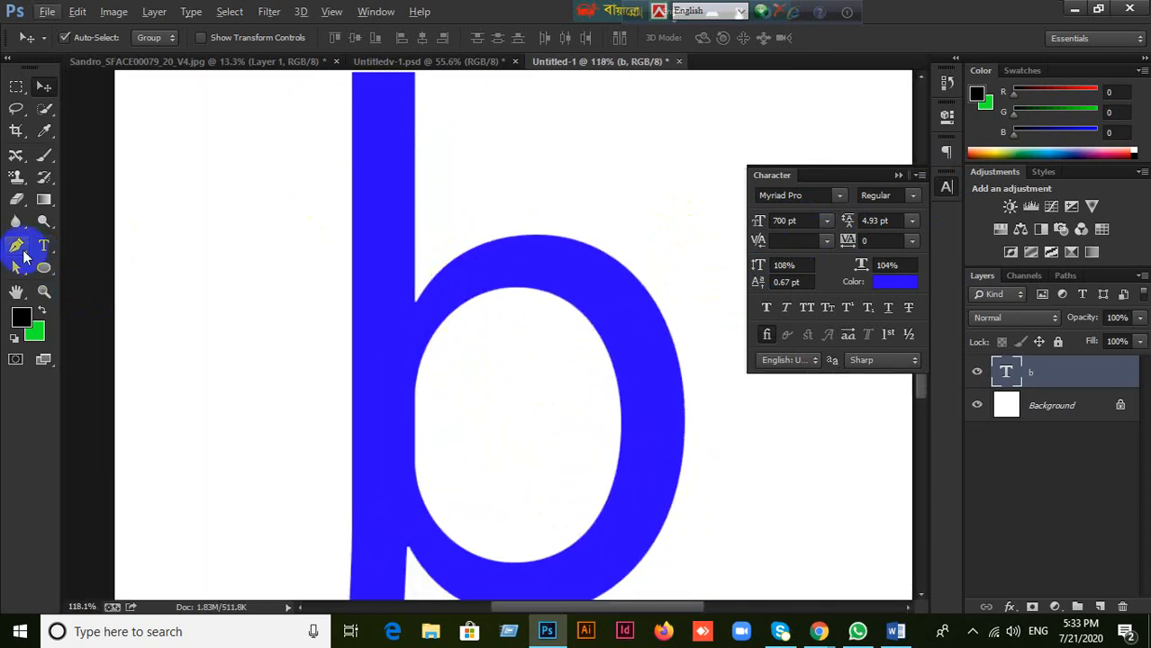
left_click(17, 250)
scroll(476, 352, "up", 6)
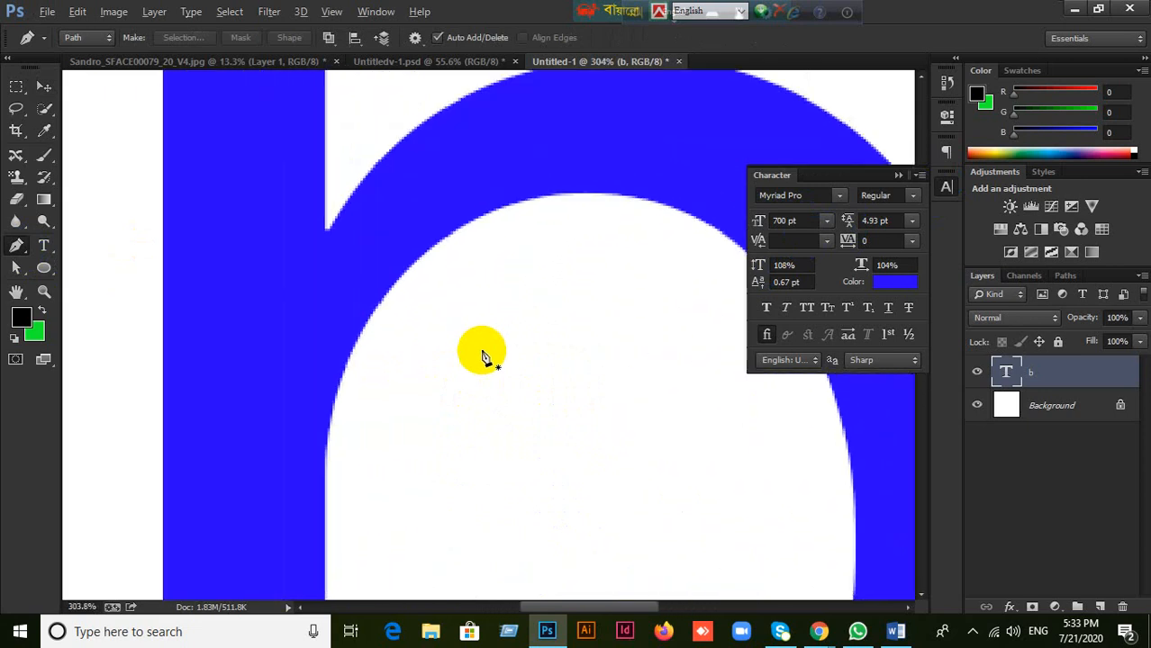
left_click_drag(500, 319, 408, 306)
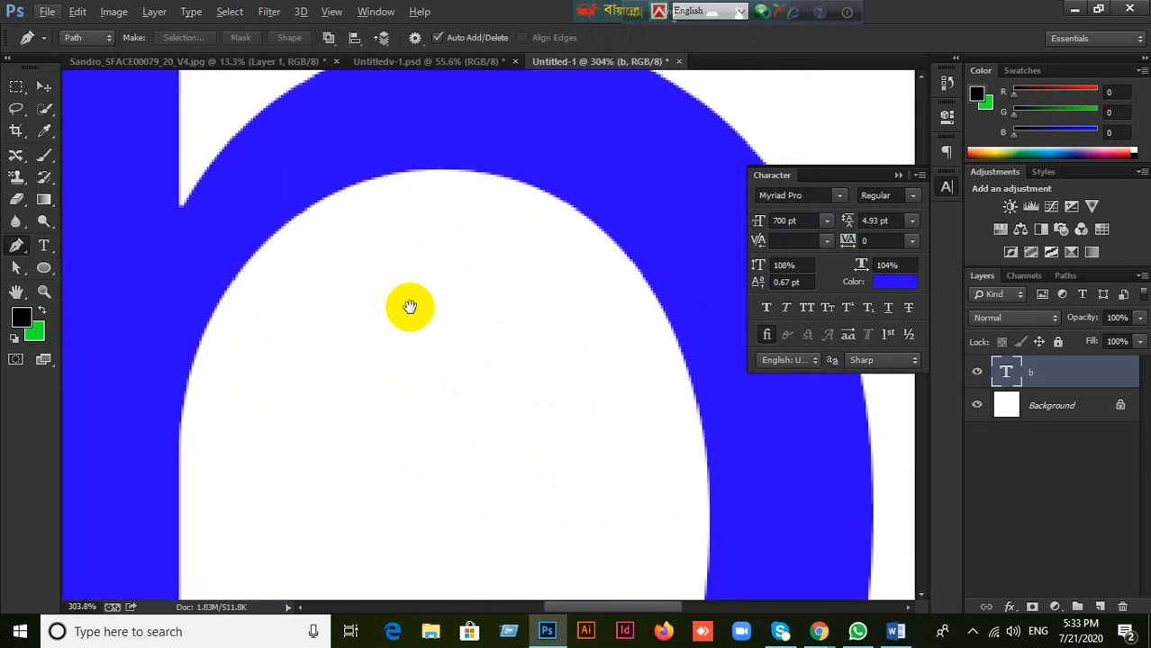
left_click(180, 415)
left_click_drag(366, 180, 543, 117)
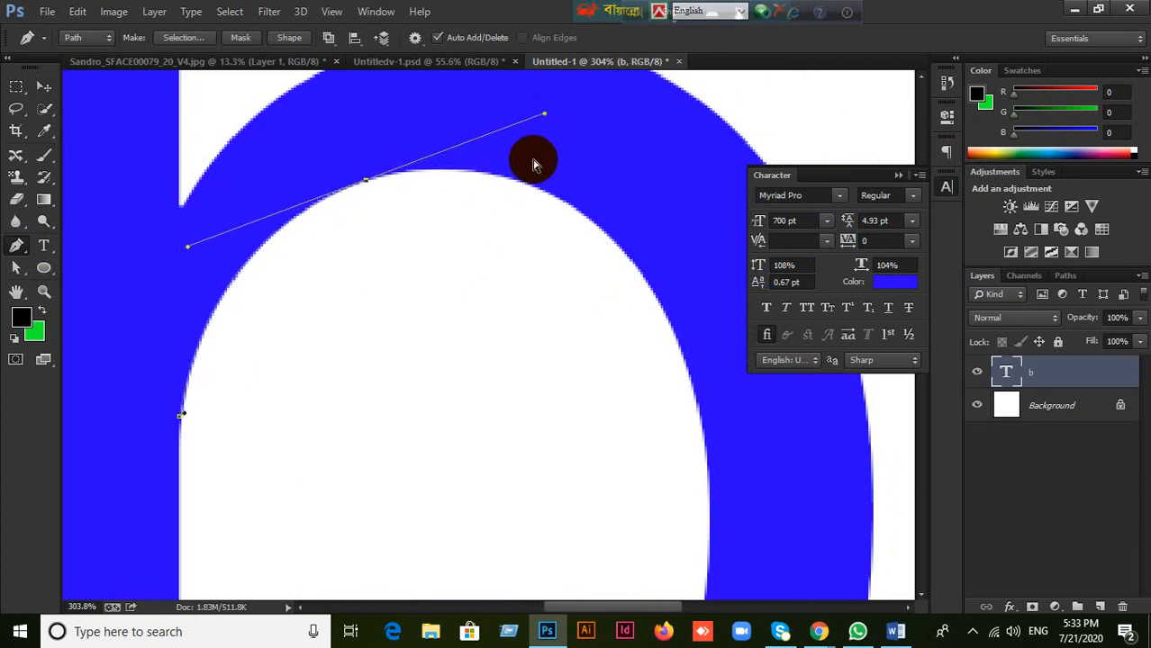
key("ctrl+z")
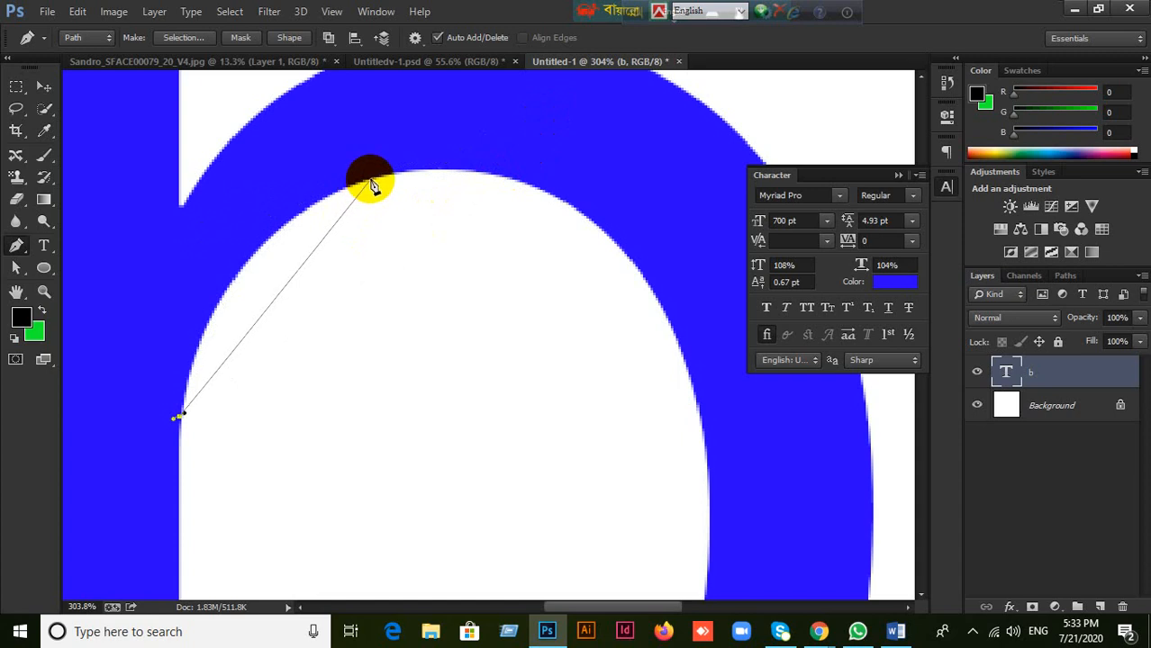
left_click_drag(371, 179, 199, 226)
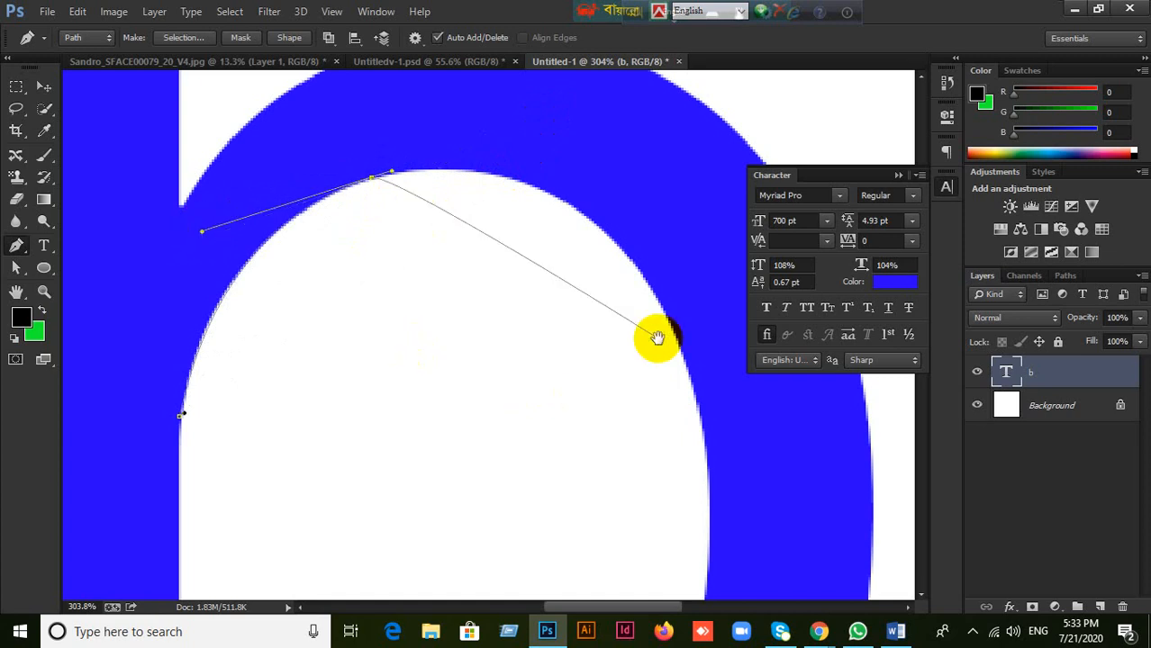
- Continue the inner path down the right side of the b's opening with two curved anchor points
left_click_drag(660, 342, 561, 290)
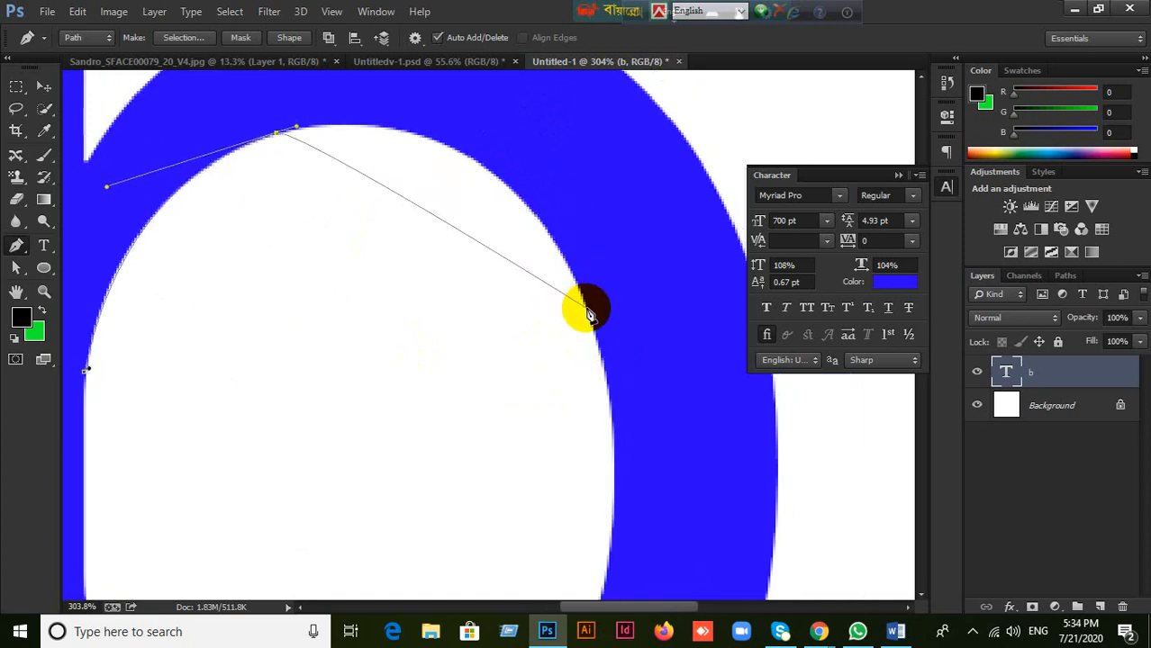
left_click_drag(595, 331, 500, 79)
left_click_drag(689, 509, 654, 368)
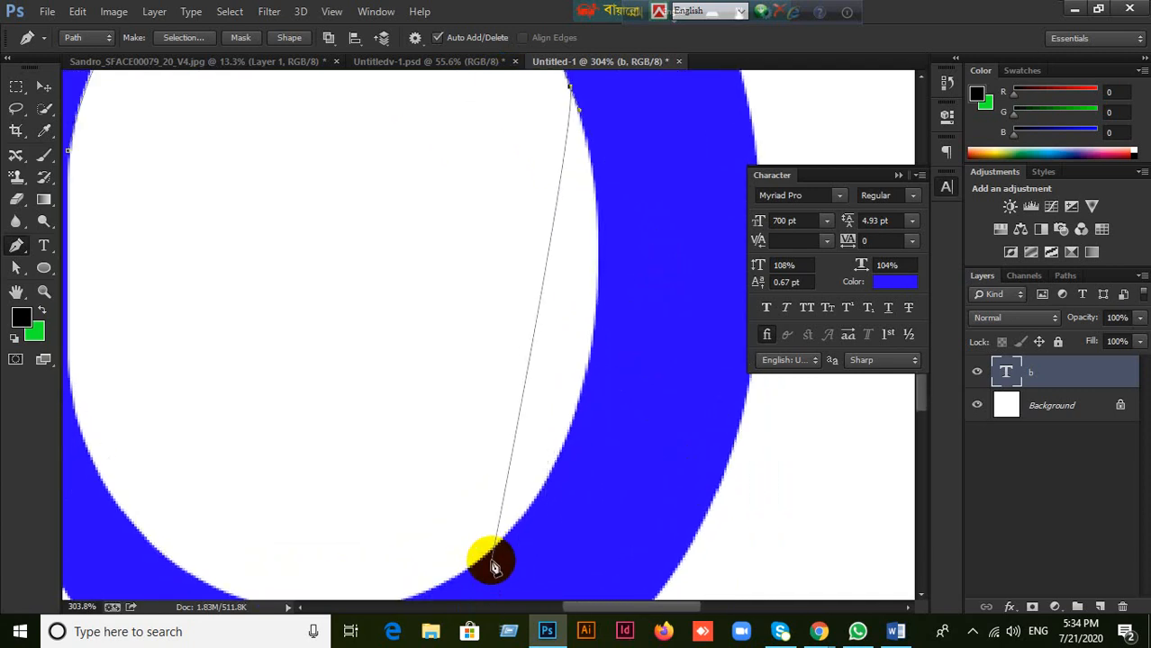
left_click_drag(477, 564, 654, 417)
key("ctrl+alt+z")
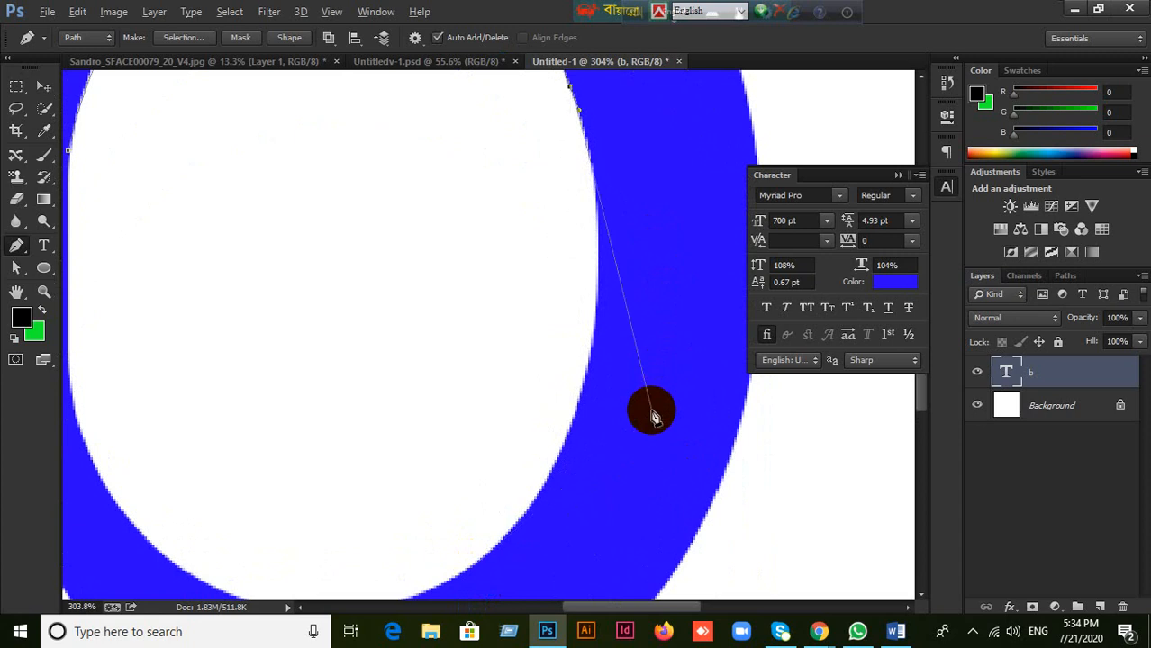
mouse_move(563, 442)
left_mouse_down()
mouse_move(629, 311)
mouse_move(633, 246)
left_mouse_up()
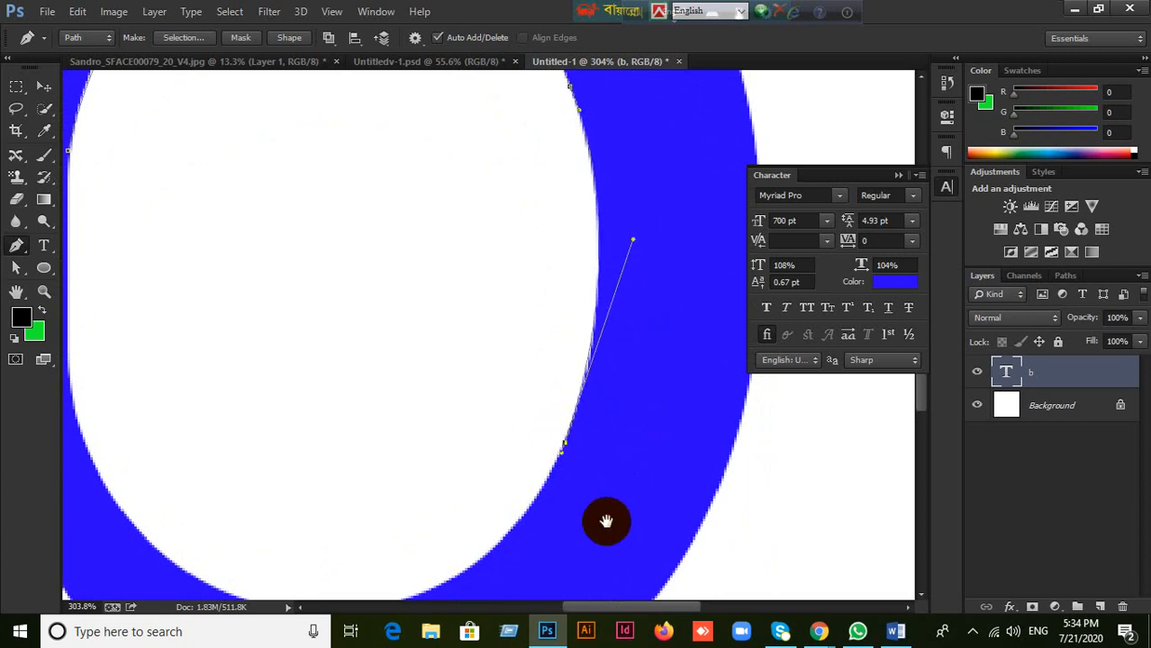
- Extend the inner path around the lower-right curve to a smooth anchor at the bottom of the opening
left_click_drag(595, 536, 725, 339)
left_click(238, 306)
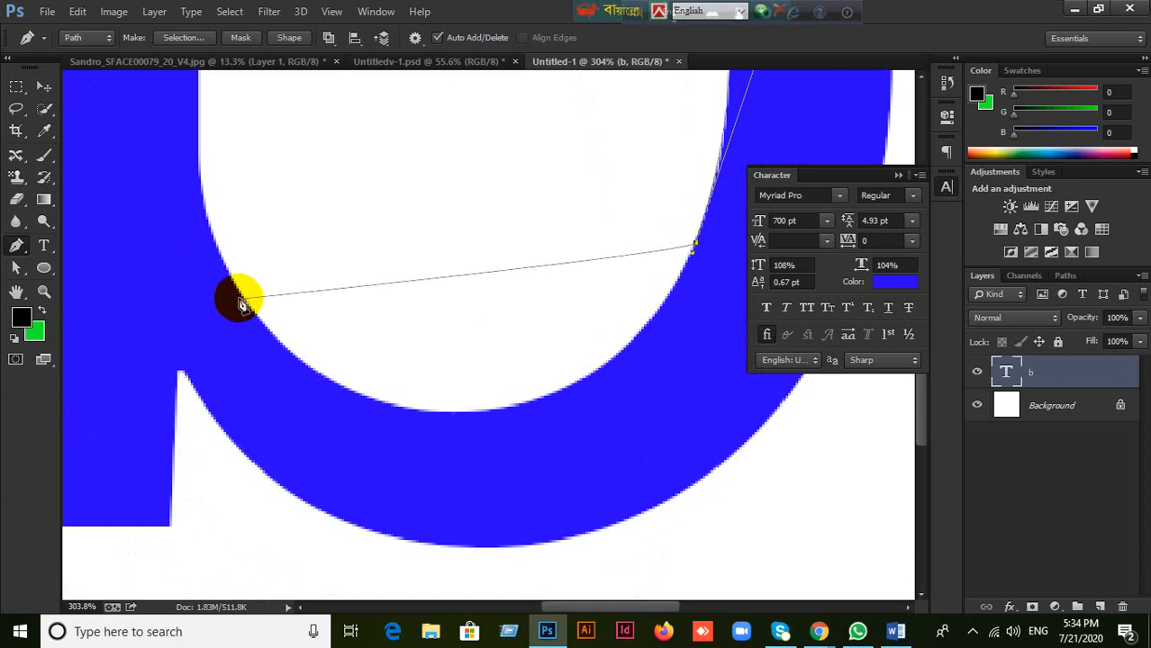
left_click_drag(241, 298, 431, 526)
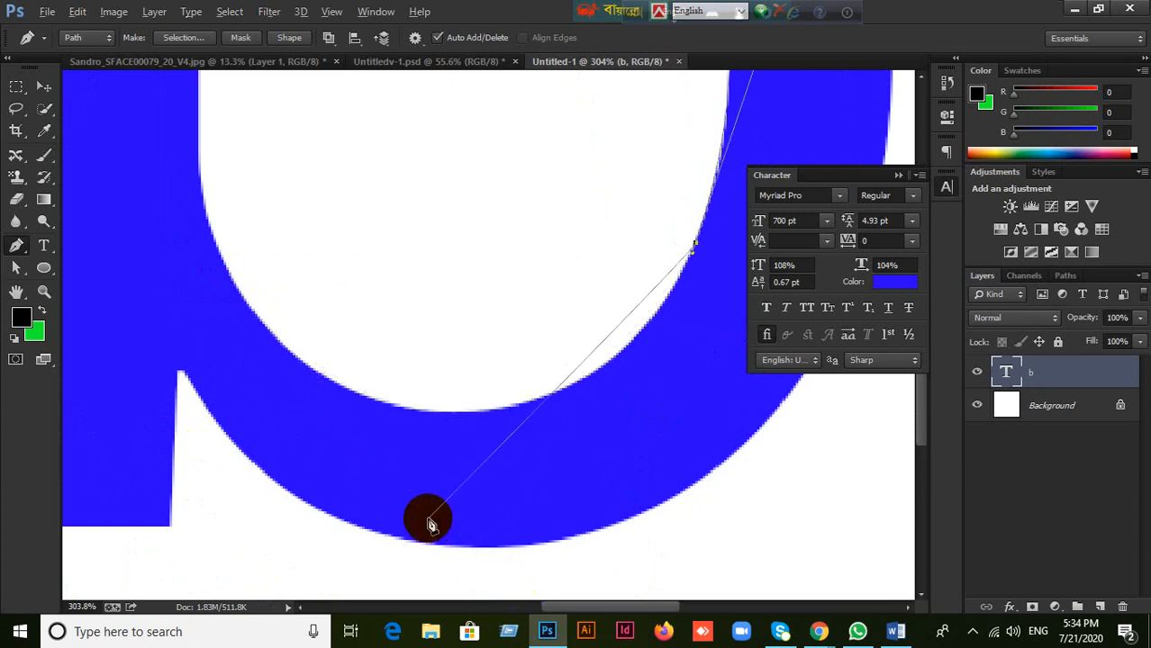
left_click(401, 414)
left_click_drag(402, 412, 441, 421)
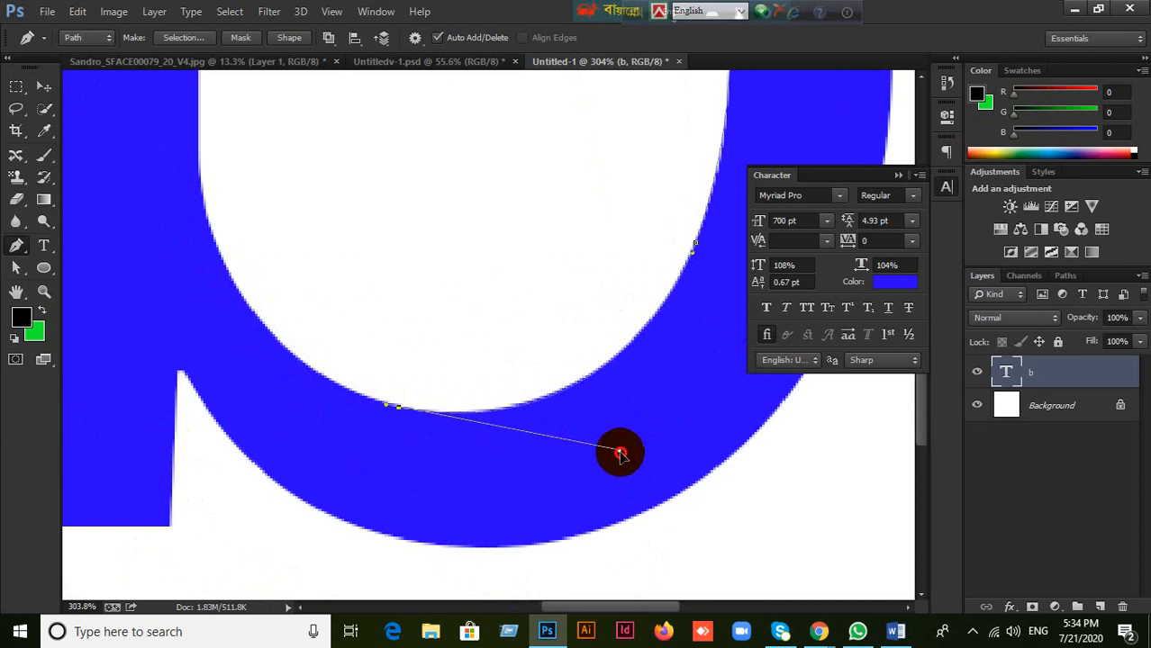
left_click_drag(620, 449, 618, 447)
- Curve the inner path up to the opening's straight left edge and close it at the starting anchor
left_click_drag(260, 274, 348, 403)
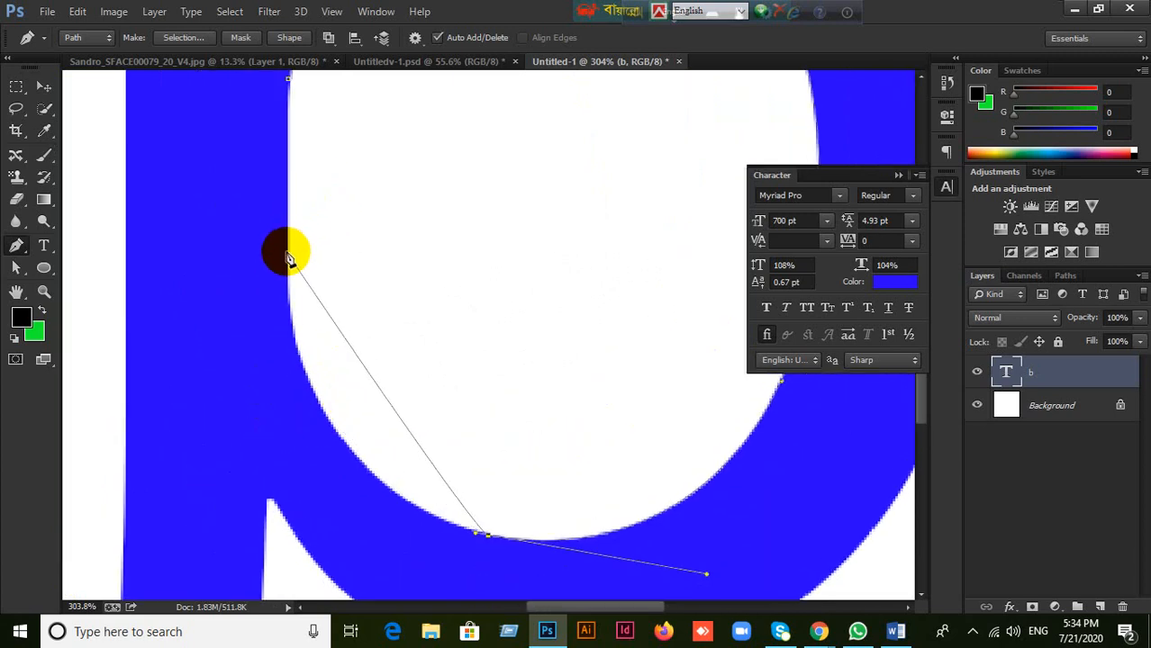
left_click_drag(286, 249, 286, 232)
key("ctrl+z")
left_click_drag(288, 252, 284, 486)
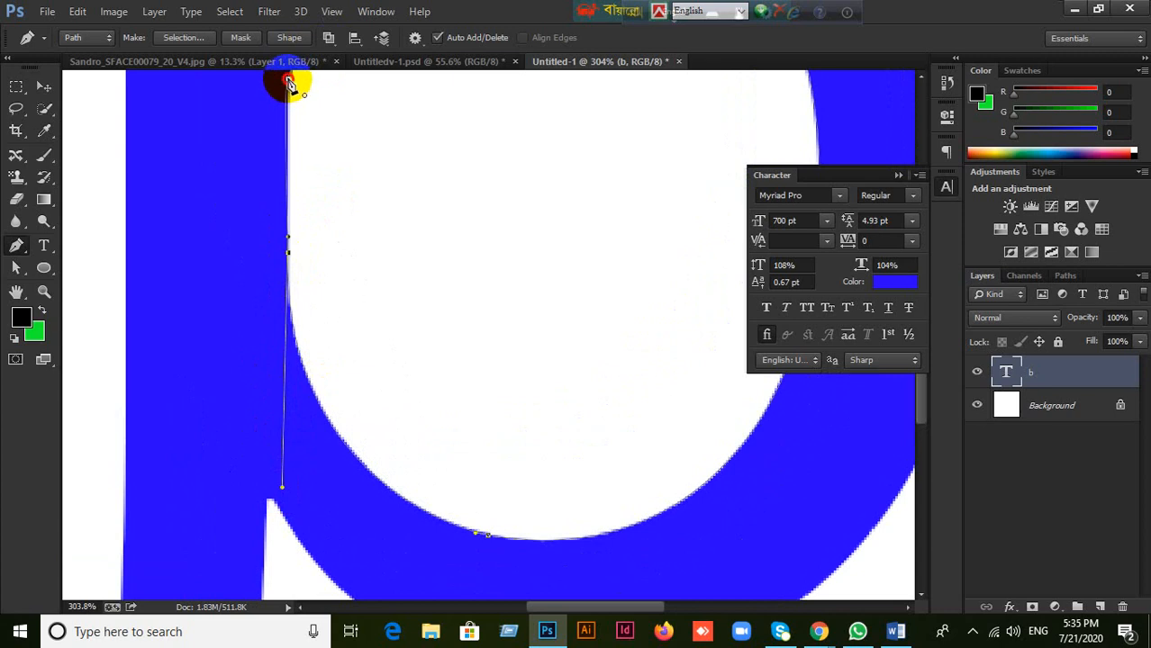
- Start a second Pen path for the b's outer outline with corner anchors at both top corners of the stem
scroll(411, 308, "down", 5)
scroll(407, 308, "down", 3)
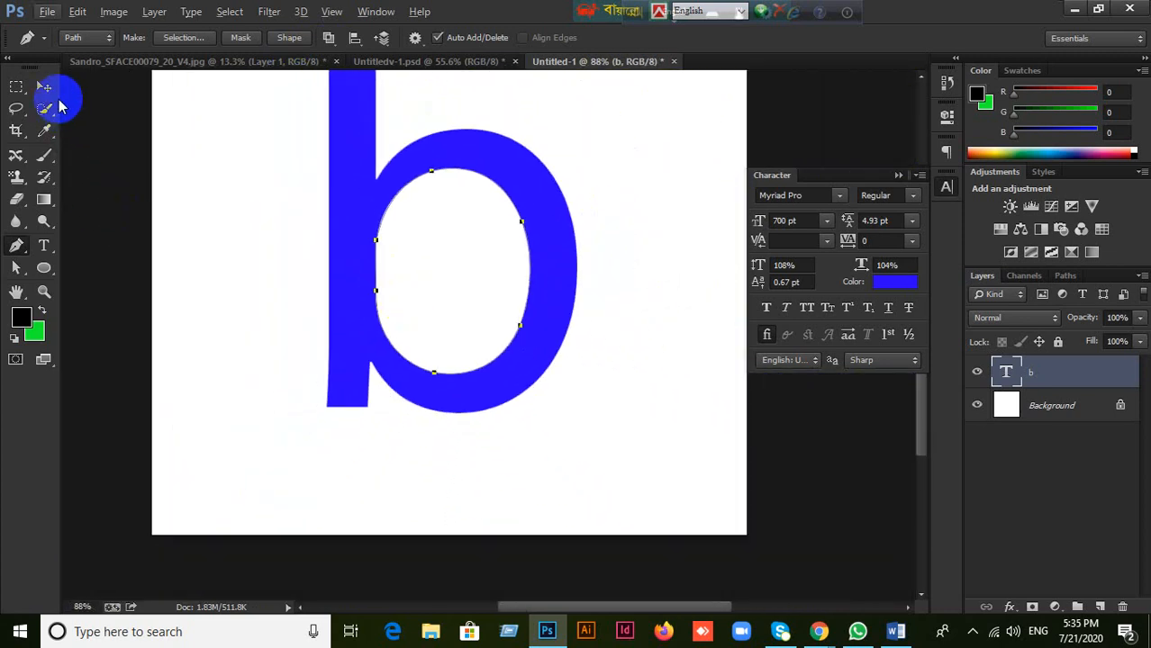
left_click_drag(403, 257, 387, 385)
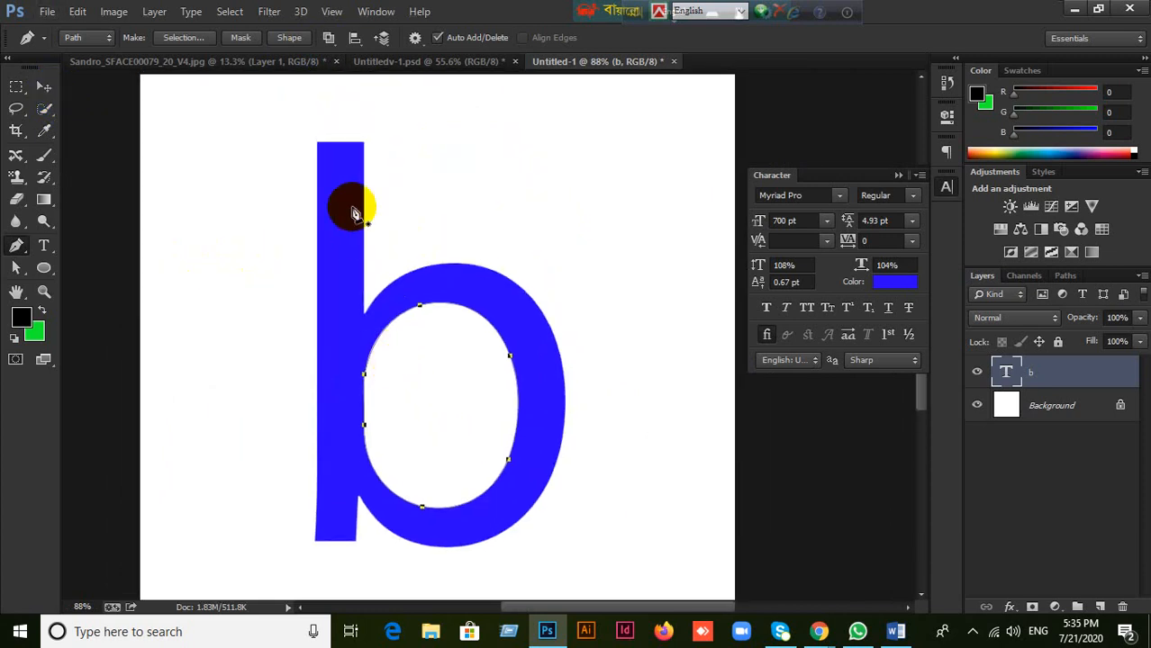
scroll(378, 117, "up", 5)
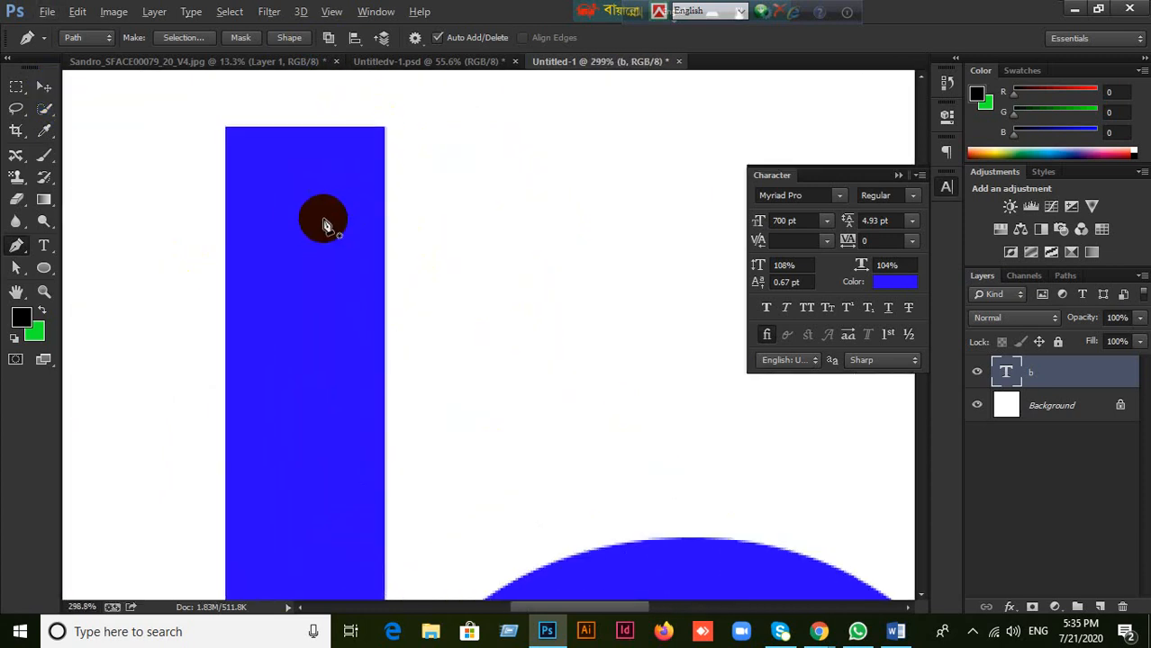
scroll(310, 164, "up", 4)
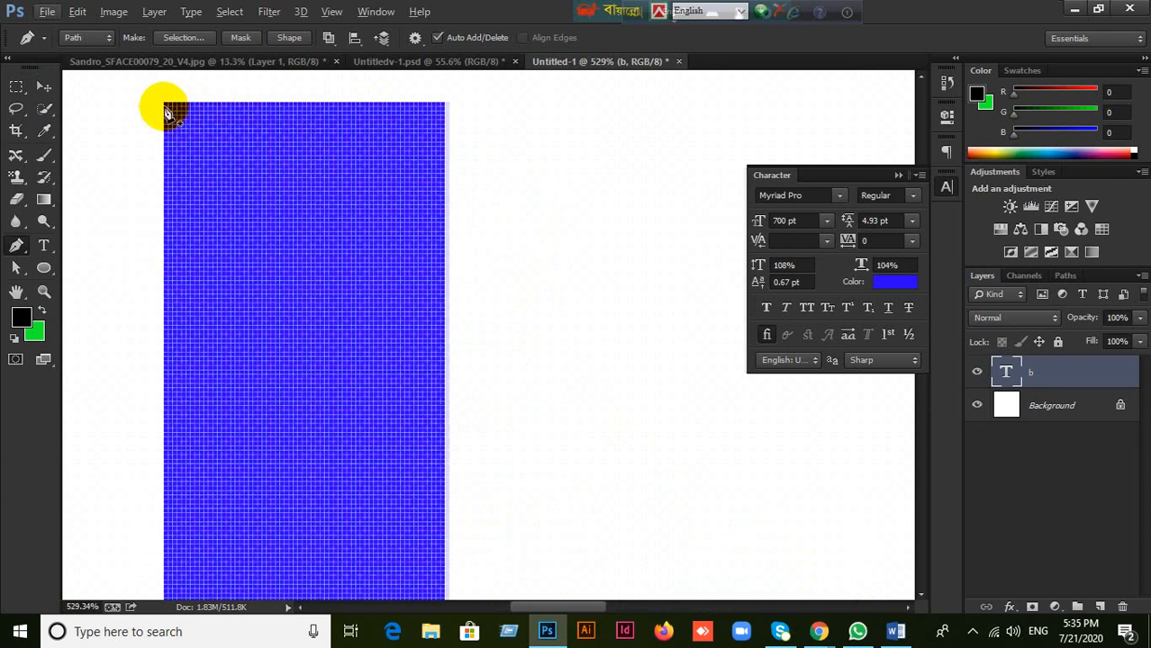
left_click(165, 107)
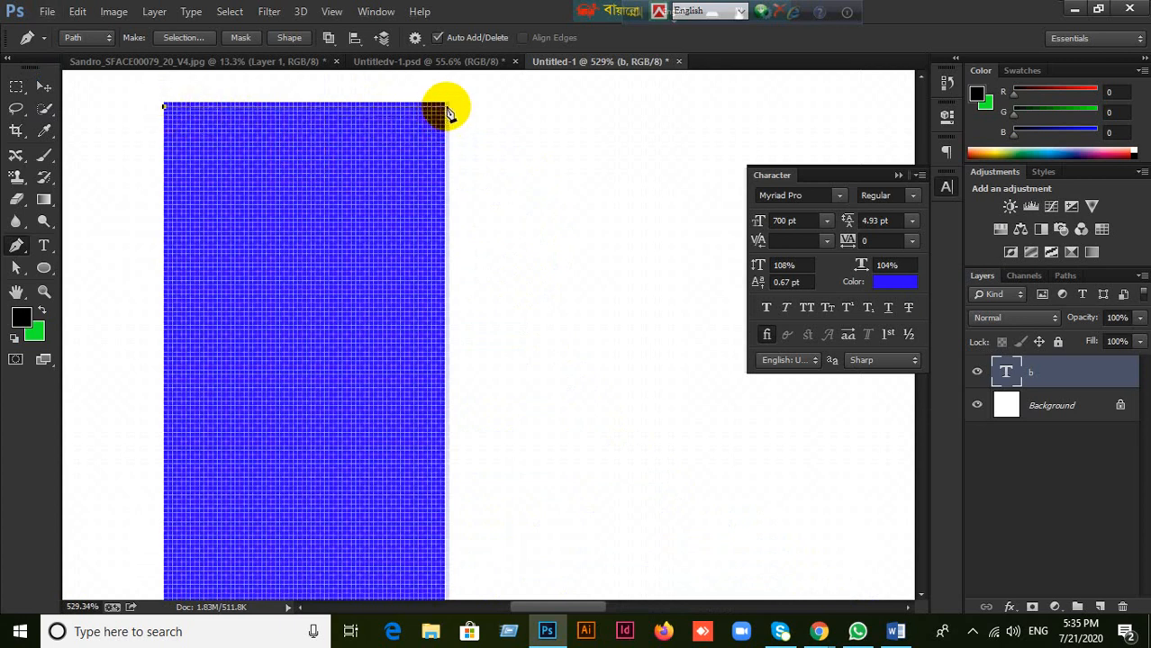
left_click(444, 105)
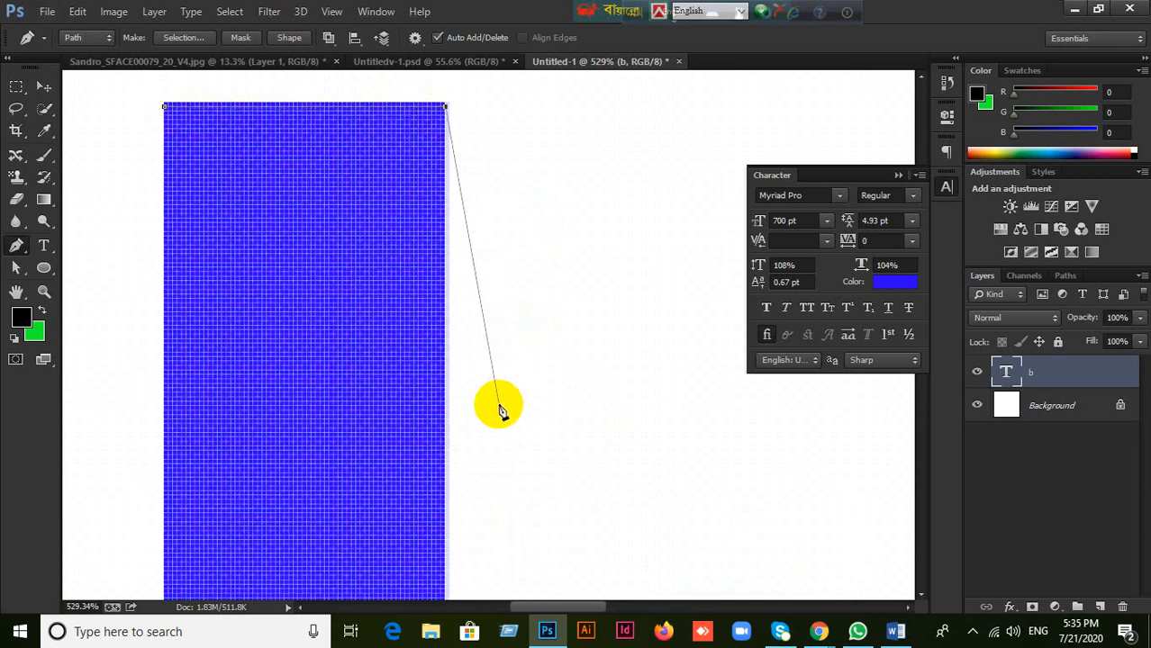
- Run the outer path straight down the stem's right edge to an anchor in the notch where the bowl begins
scroll(503, 398, "down", 2)
left_click_drag(559, 424, 547, 160)
scroll(521, 424, "down", 2)
left_click_drag(520, 424, 474, 319)
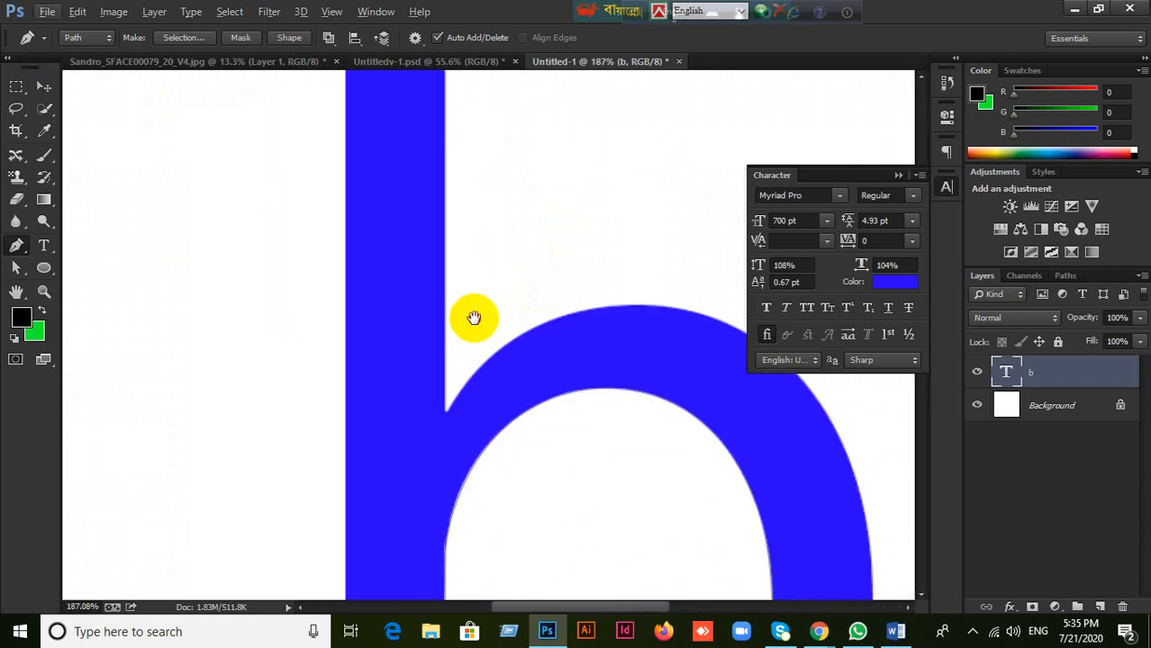
left_click(445, 402)
- Trace the bowl's outer edge with curved anchors over its top and down to its lower-right side
left_click_drag(578, 406, 481, 385)
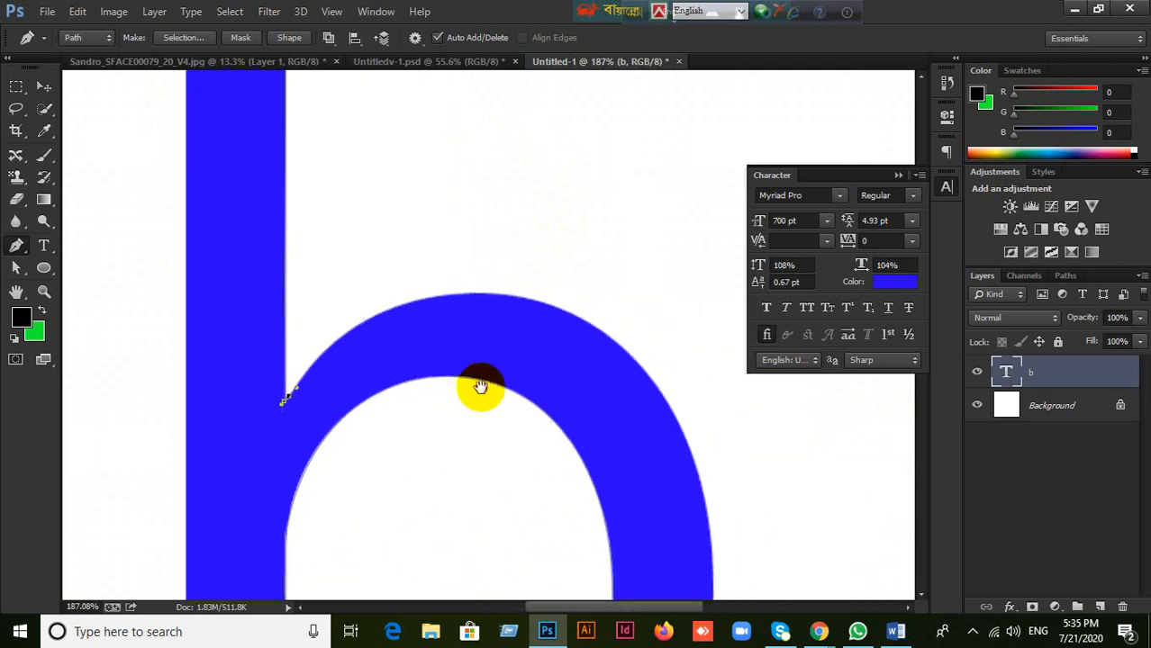
left_click_drag(537, 307, 352, 264)
left_click_drag(814, 512, 714, 274)
left_click_drag(609, 449, 662, 126)
- Continue the outer path around the bowl's bottom with a curved anchor at its lowest part and another at the lower notch
left_click_drag(668, 557, 738, 352)
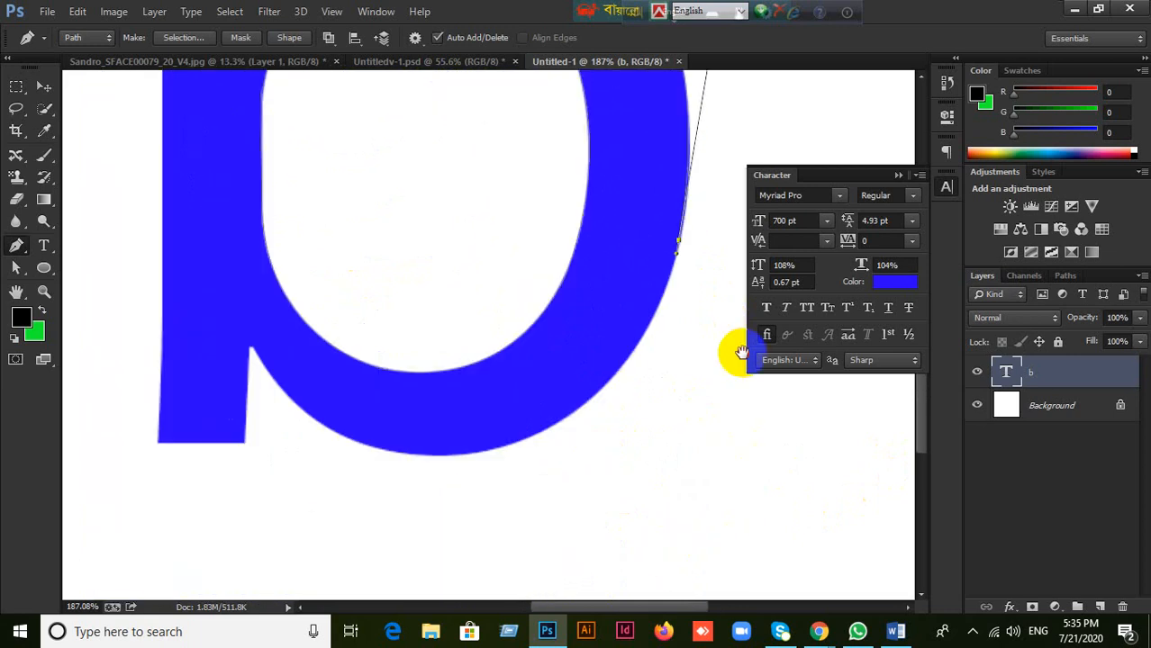
mouse_move(351, 439)
left_mouse_down()
mouse_move(333, 436)
mouse_move(369, 447)
left_mouse_up()
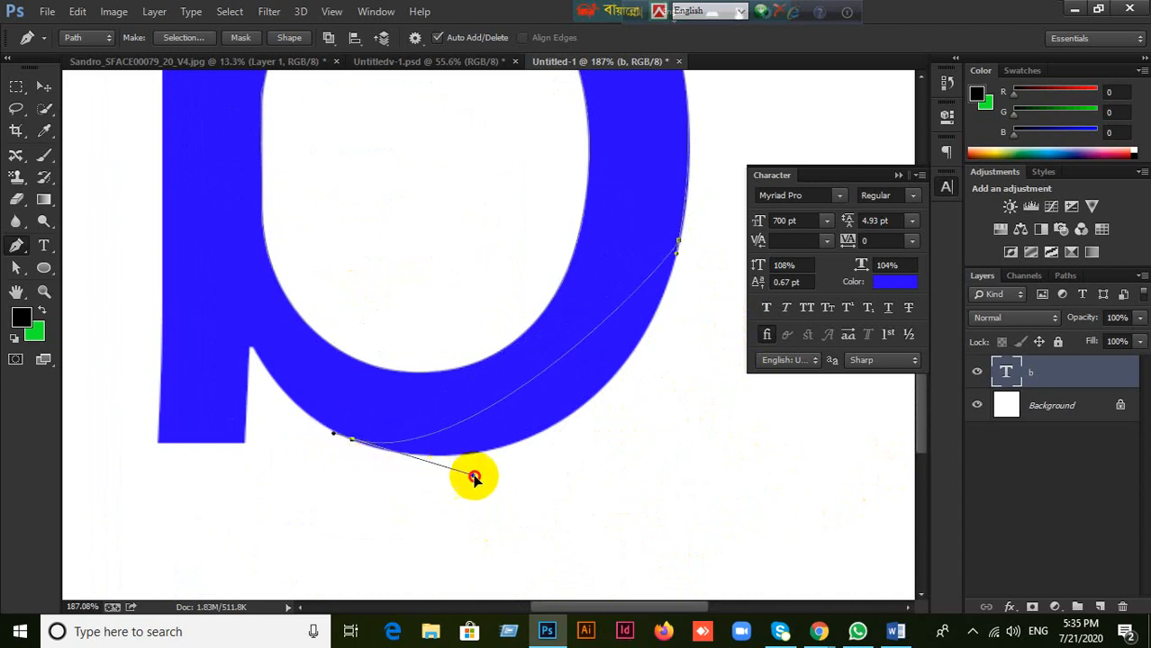
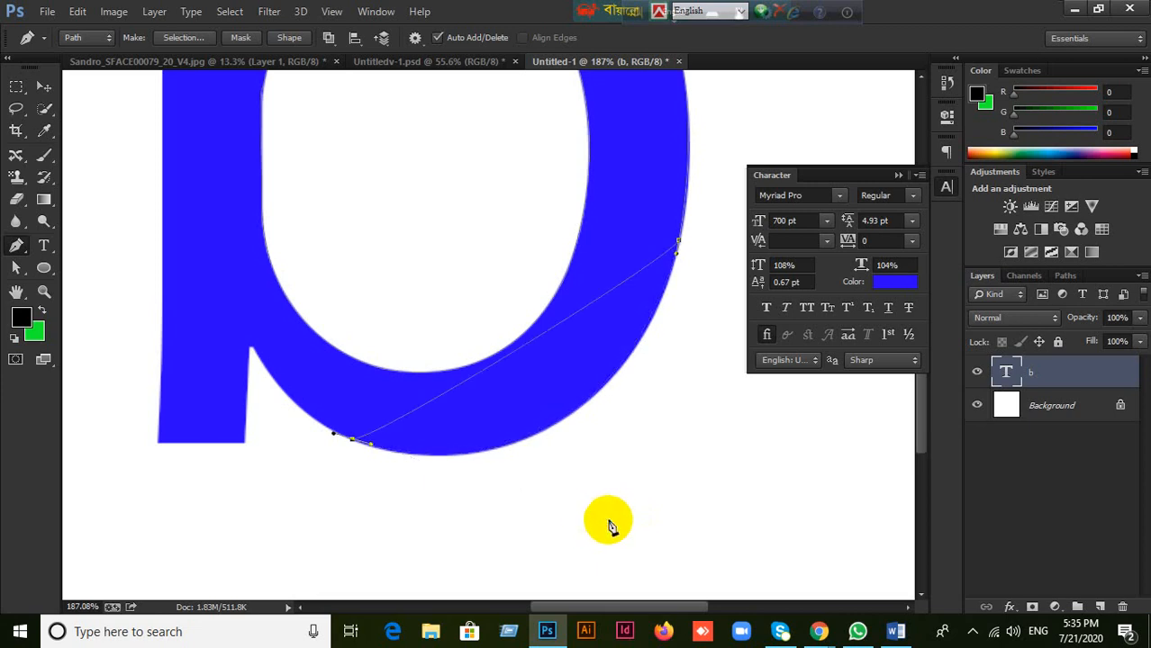
key("ctrl+z")
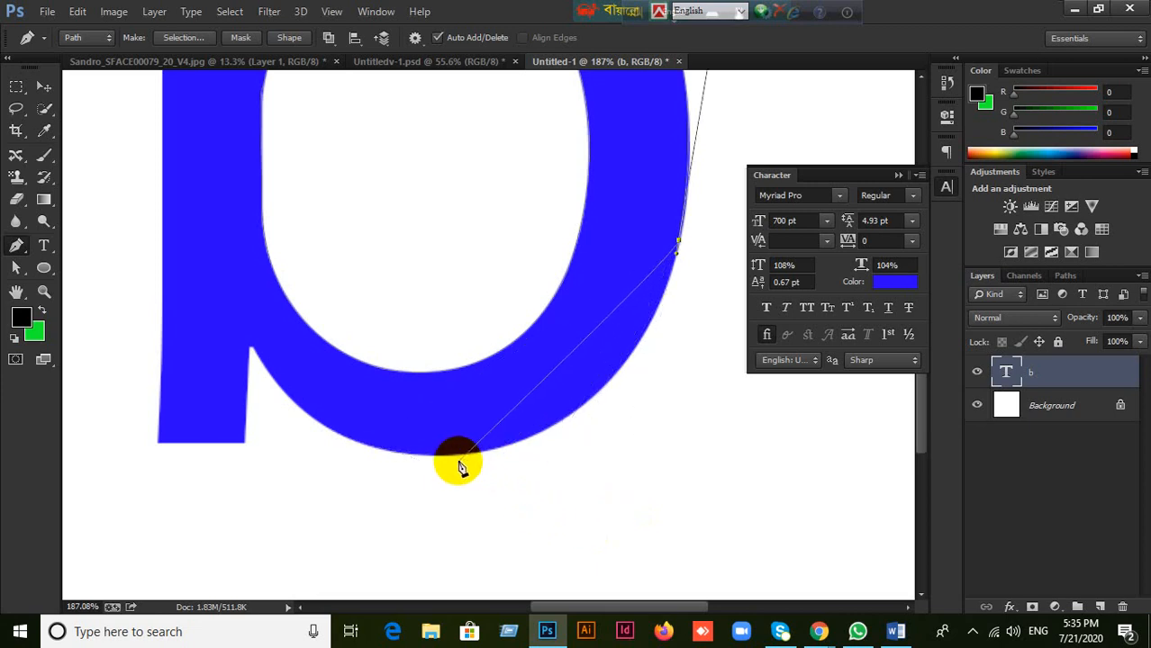
left_click(459, 456)
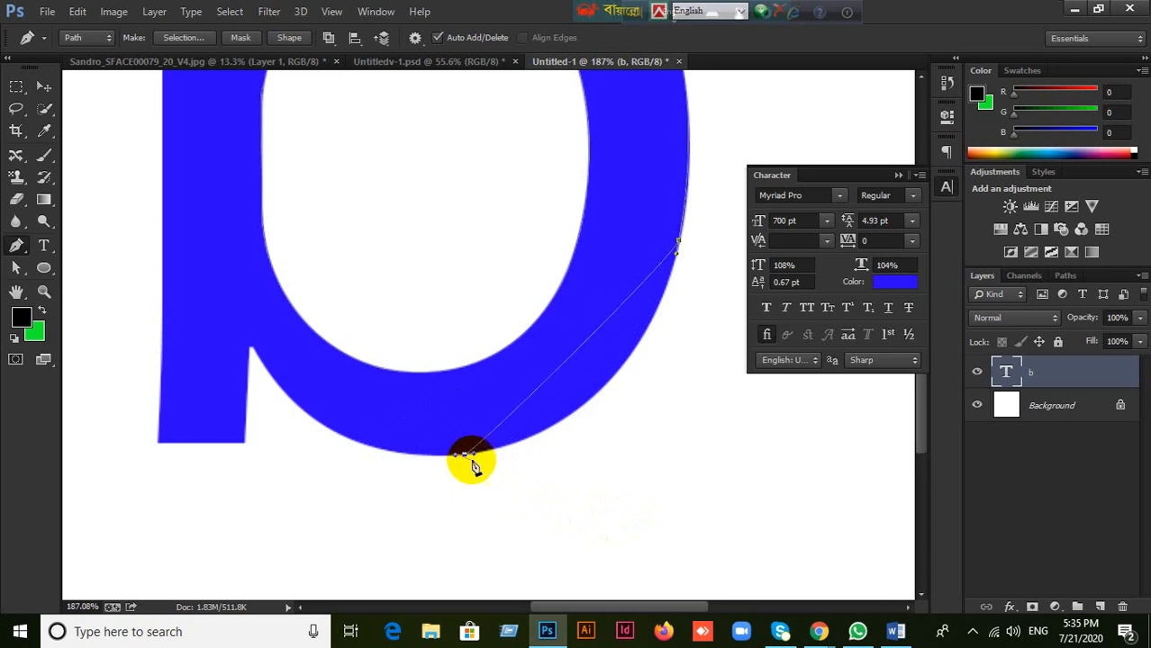
left_click_drag(477, 461, 651, 426)
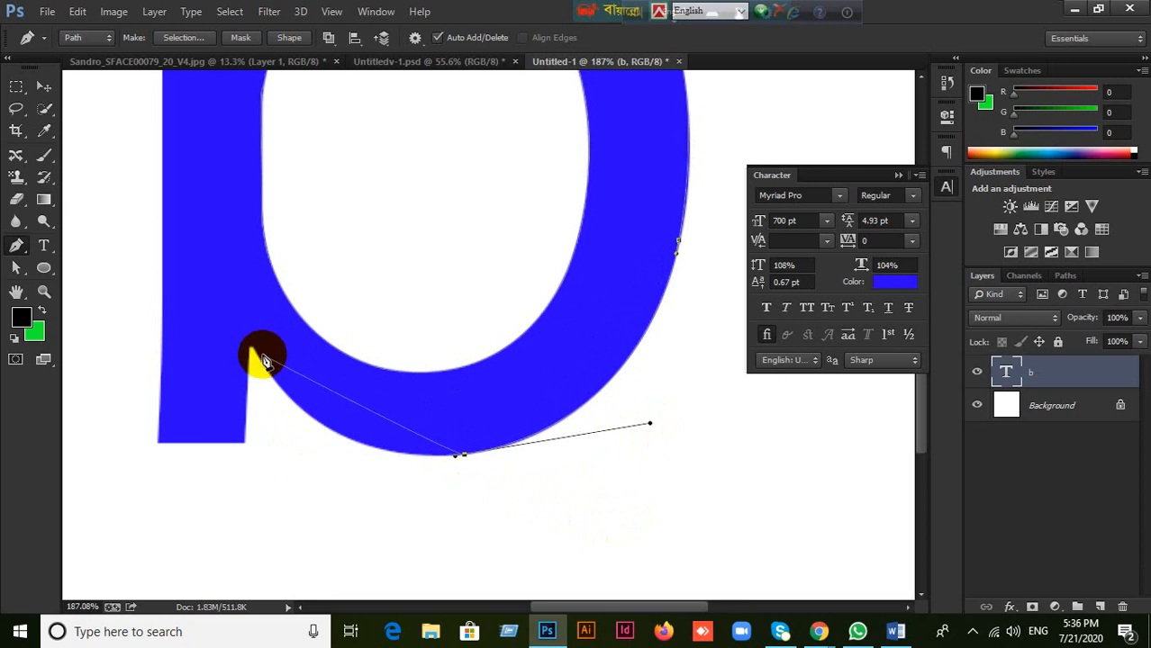
left_click_drag(254, 353, 333, 470)
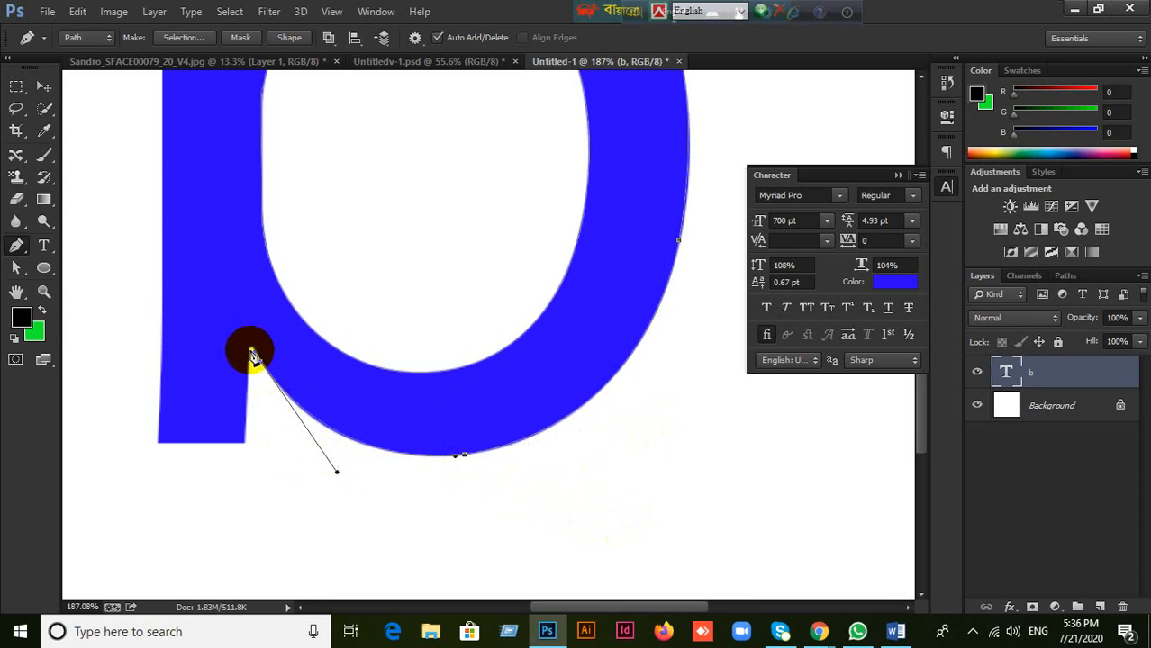
- Remove the notch anchor's outgoing handle, then extend the path across the notch tip to both bottom corners of the stem
scroll(256, 358, "up", 3)
scroll(256, 359, "up", 1)
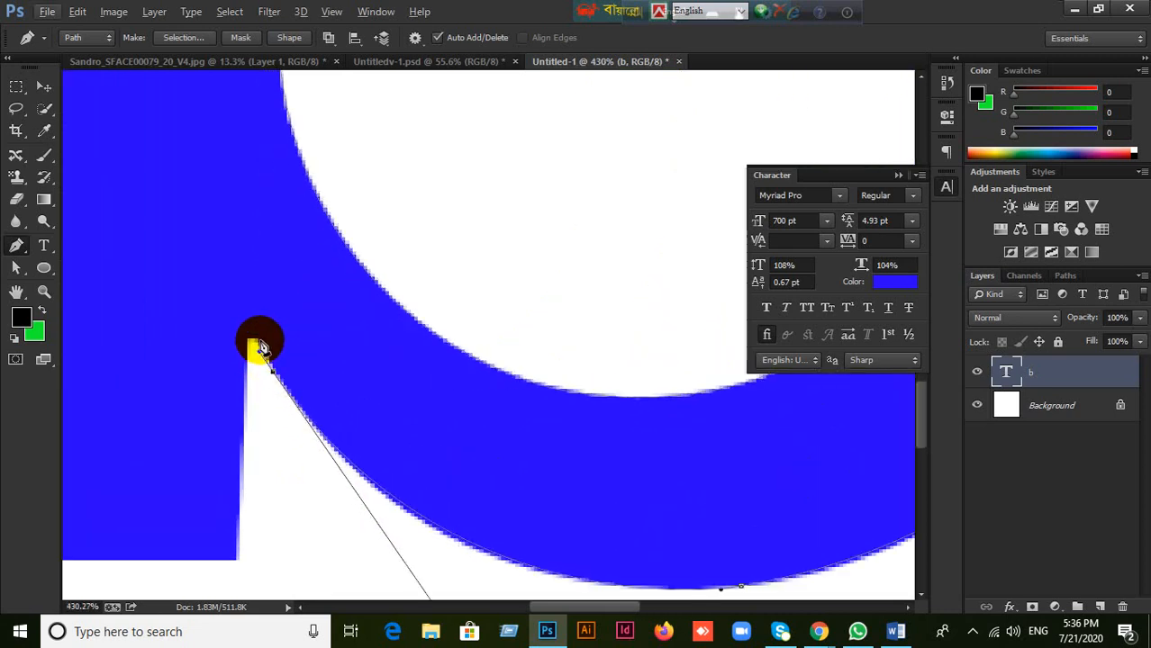
left_click(254, 352, "alt")
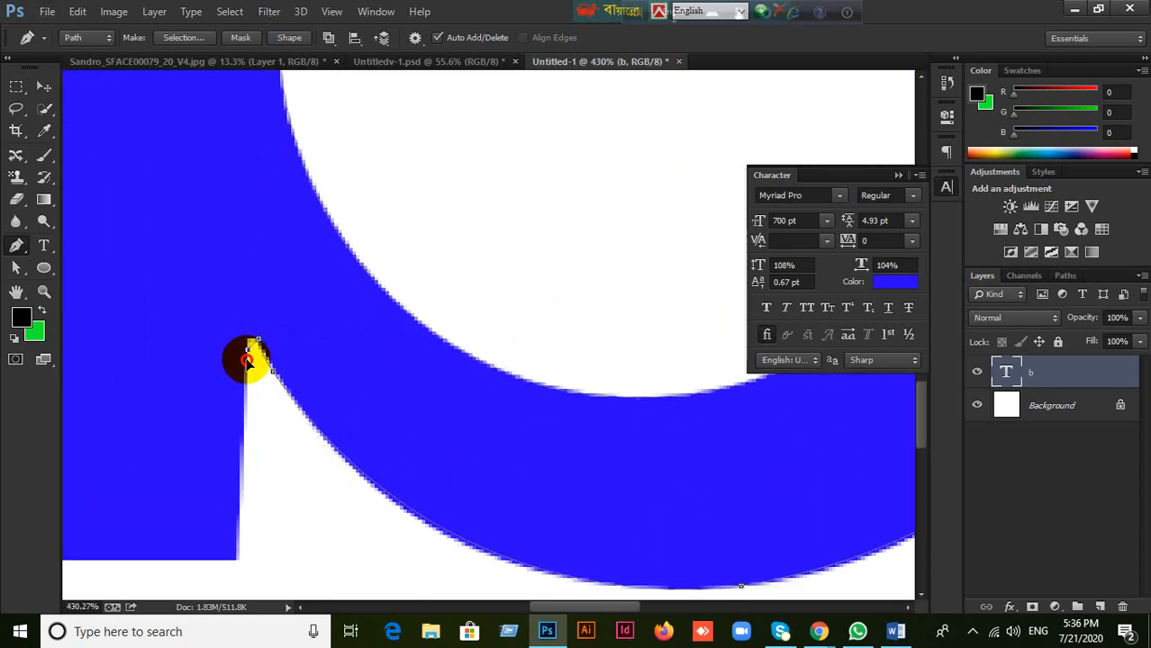
left_click_drag(255, 439, 316, 271)
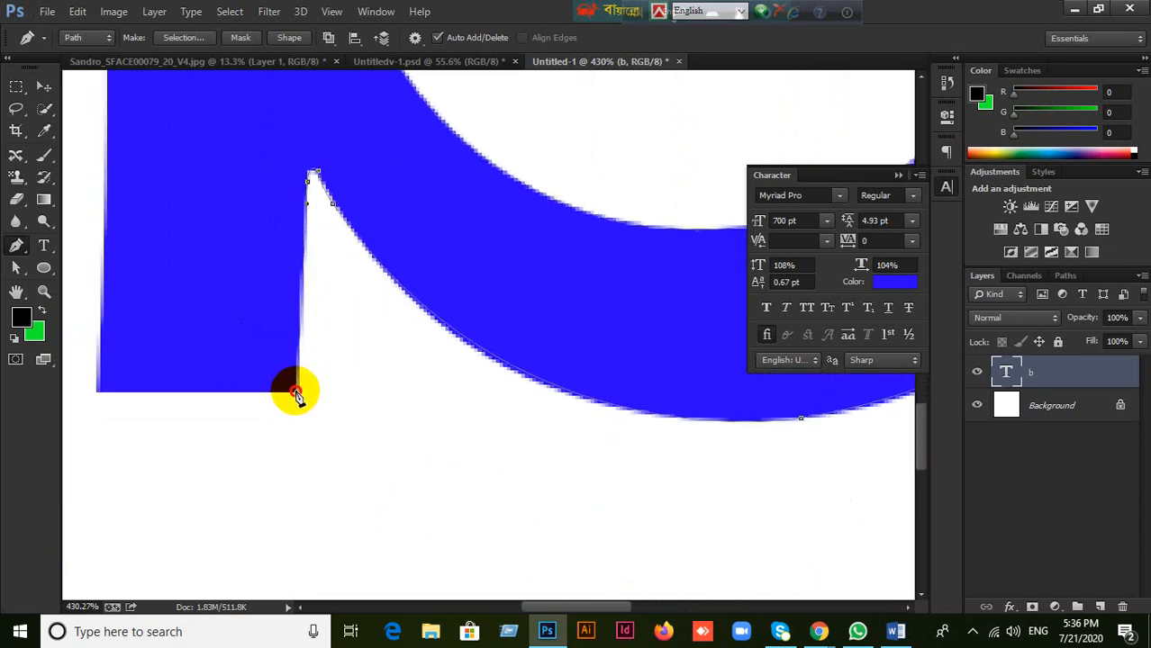
left_click(296, 393)
left_click(97, 393)
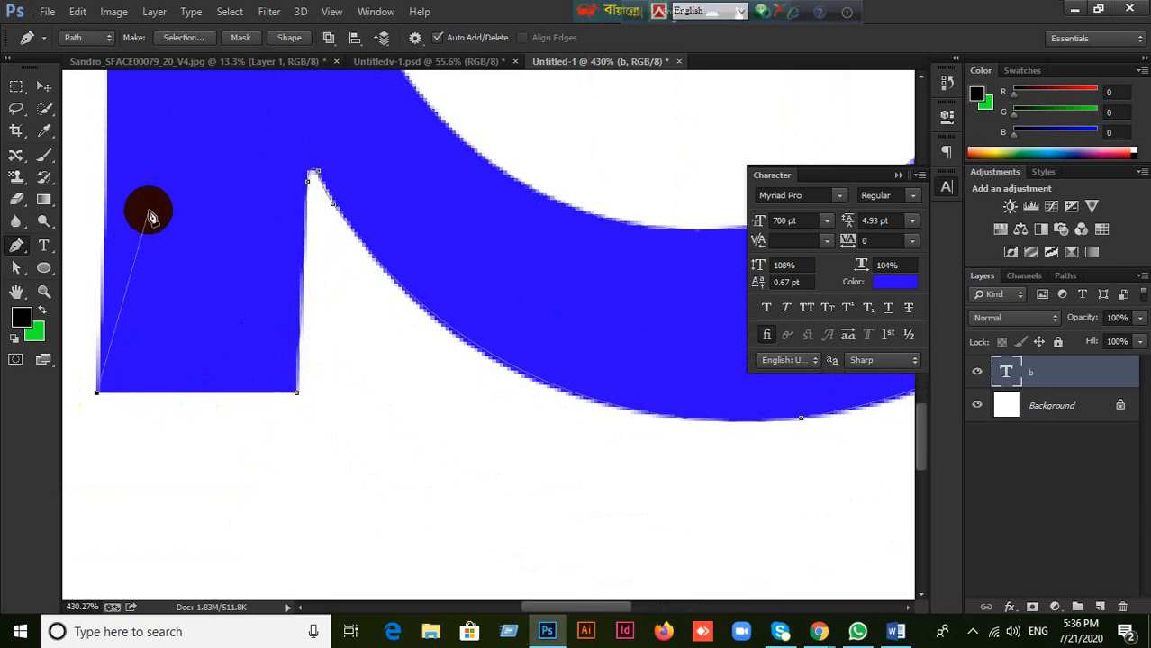
- Run the outer path up the stem's left edge with two intermediate anchors and close it at the top-left starting anchor
left_click_drag(149, 231, 257, 355)
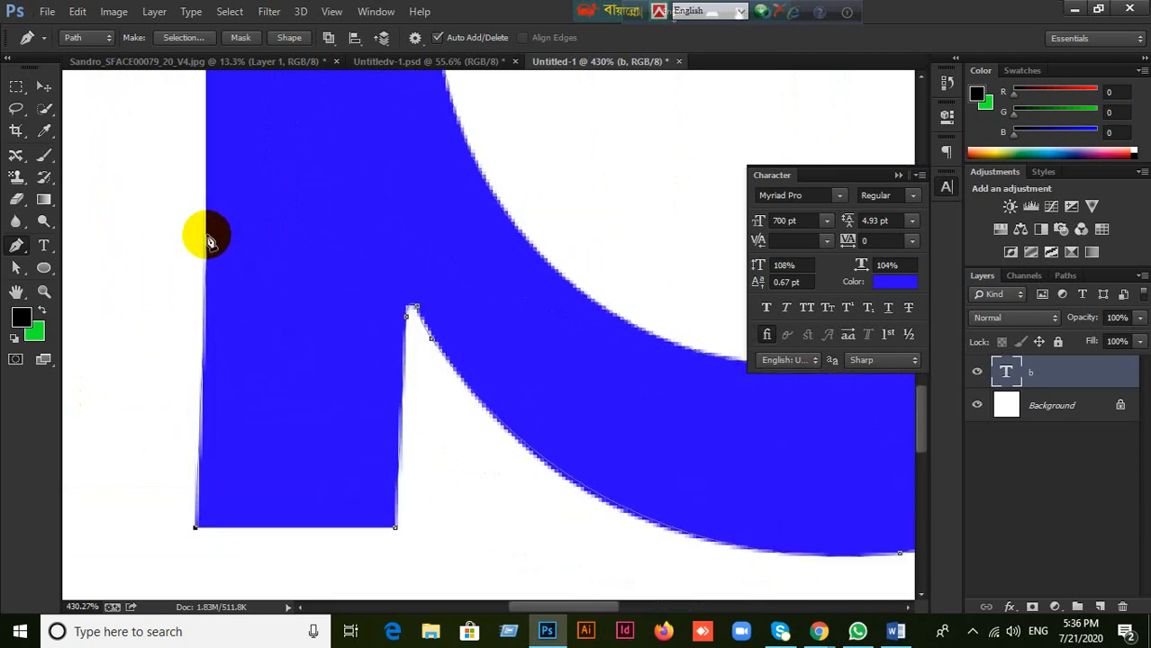
left_click_drag(206, 234, 206, 214)
left_click_drag(303, 140, 380, 503)
left_click_drag(283, 187, 282, 162)
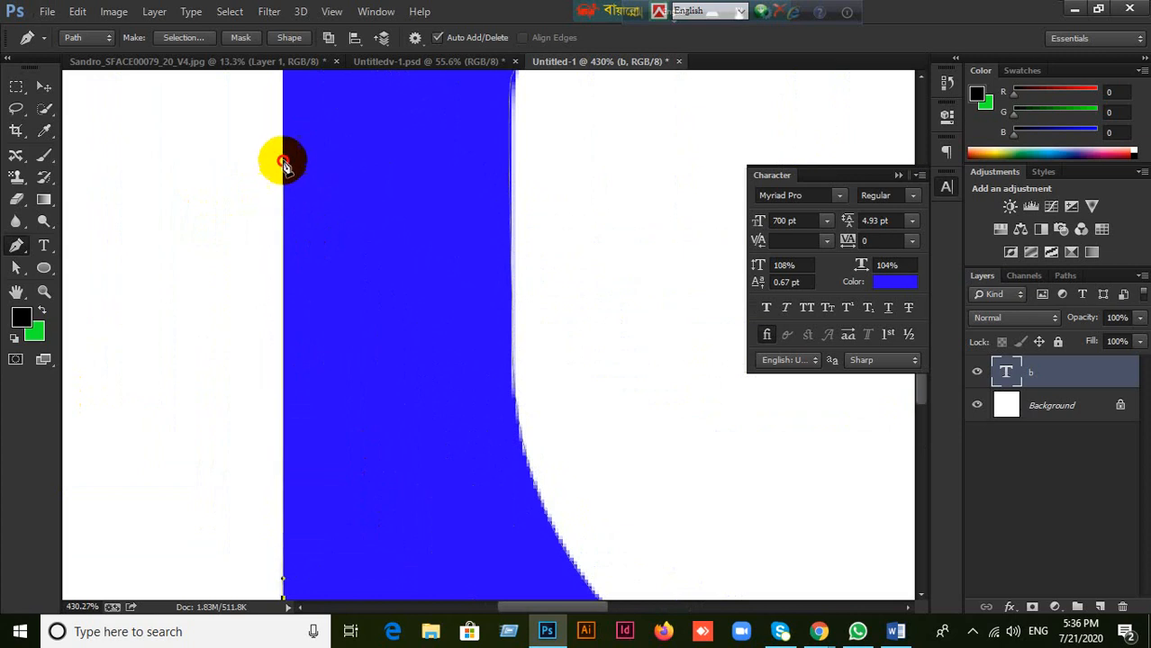
scroll(334, 218, "down", 3)
left_click_drag(358, 172, 431, 545)
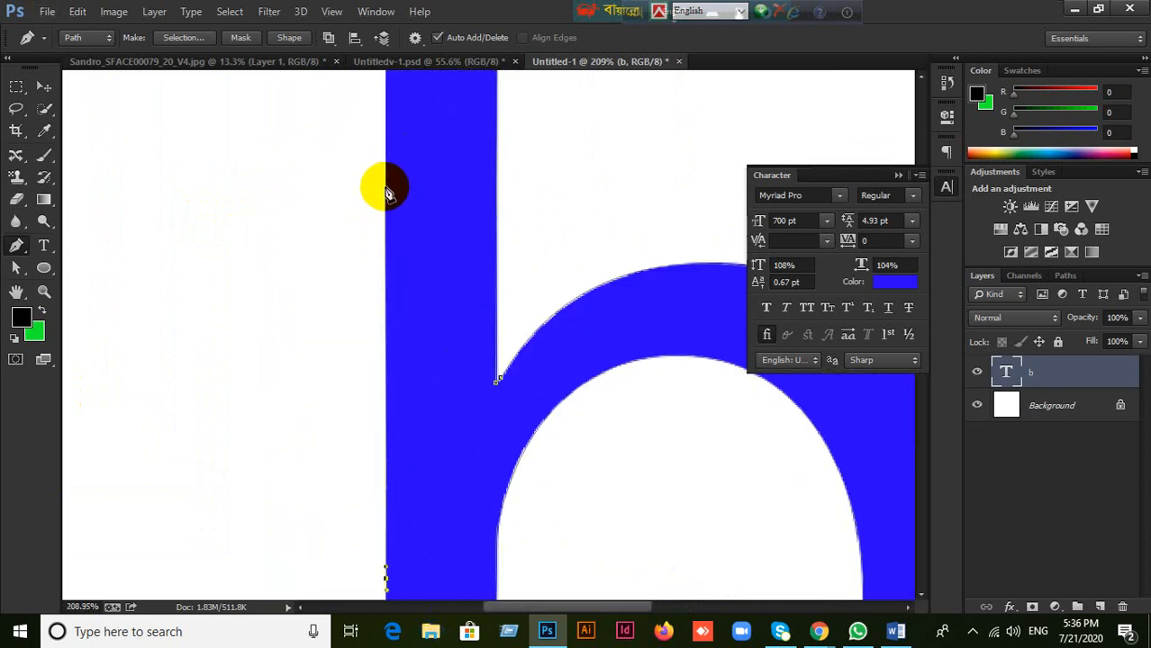
left_click_drag(424, 141, 446, 308)
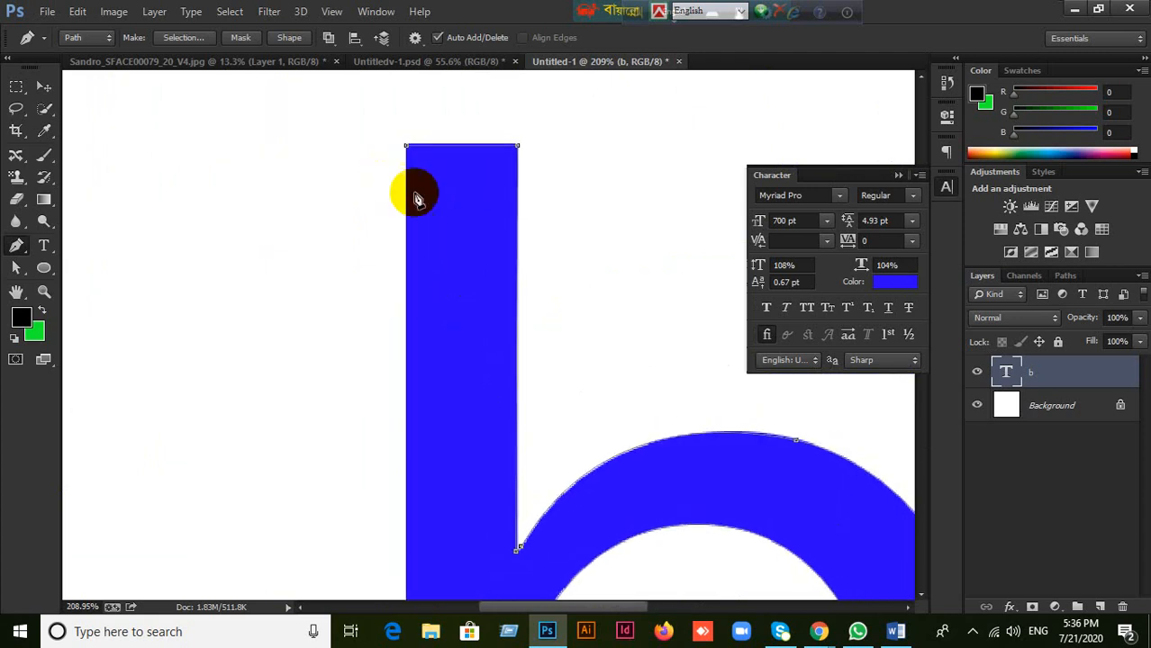
left_click(406, 146)
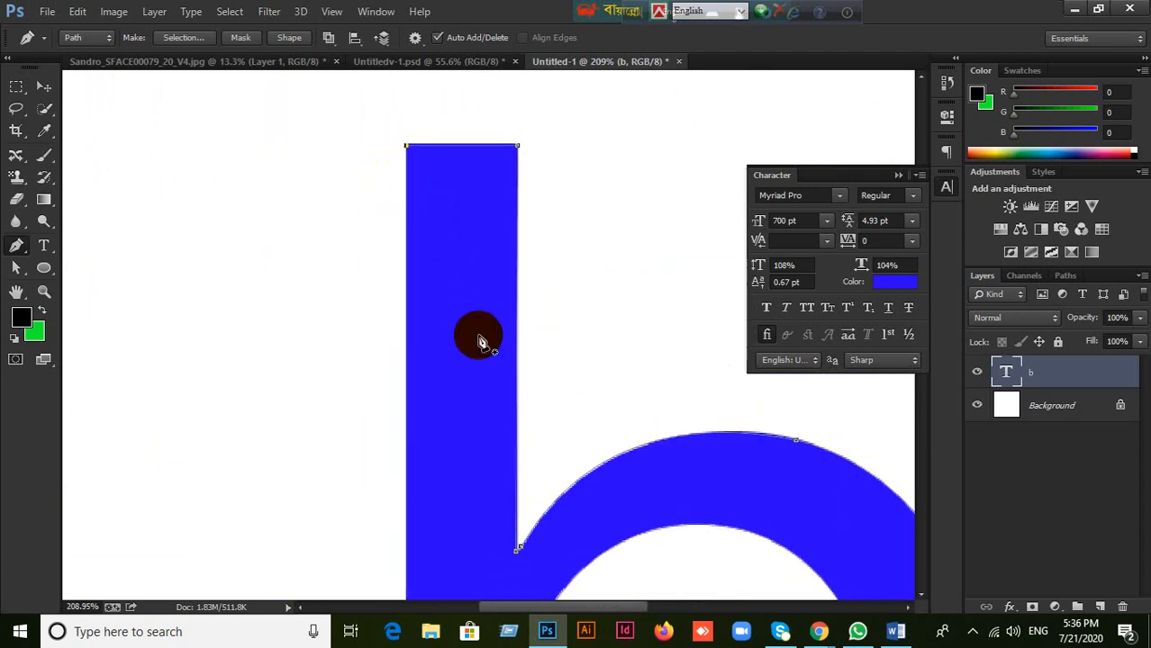
- Convert the b's paths to a selection, fill it with the green background colour on a new layer, and deselect
scroll(481, 343, "down", 4)
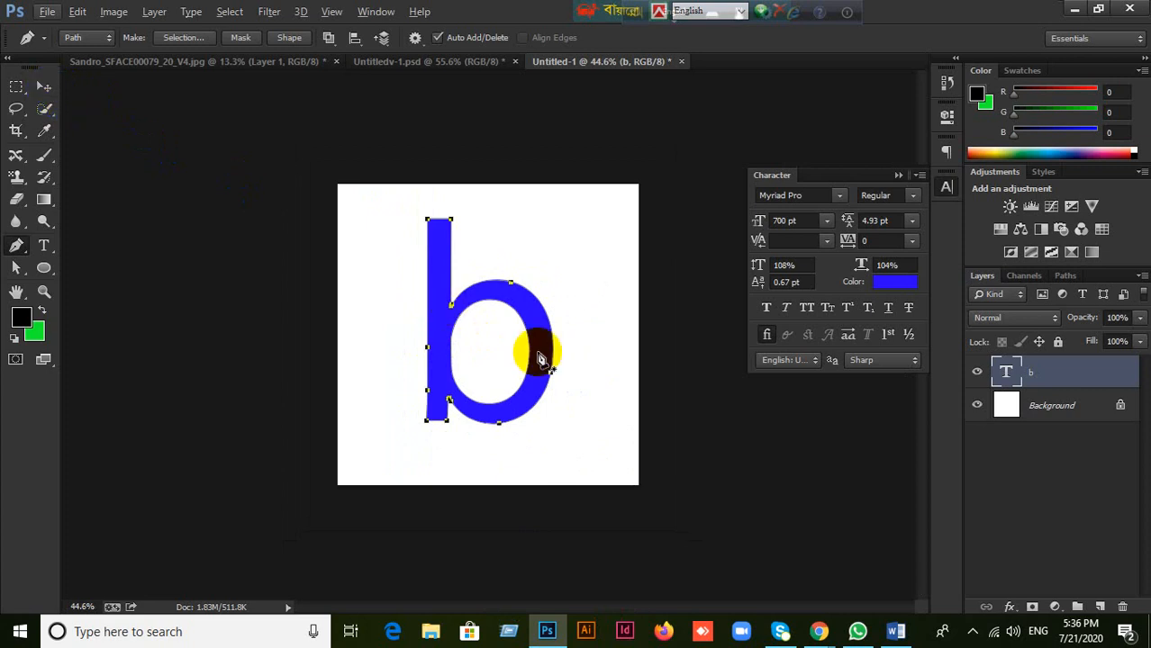
scroll(536, 353, "up", 2)
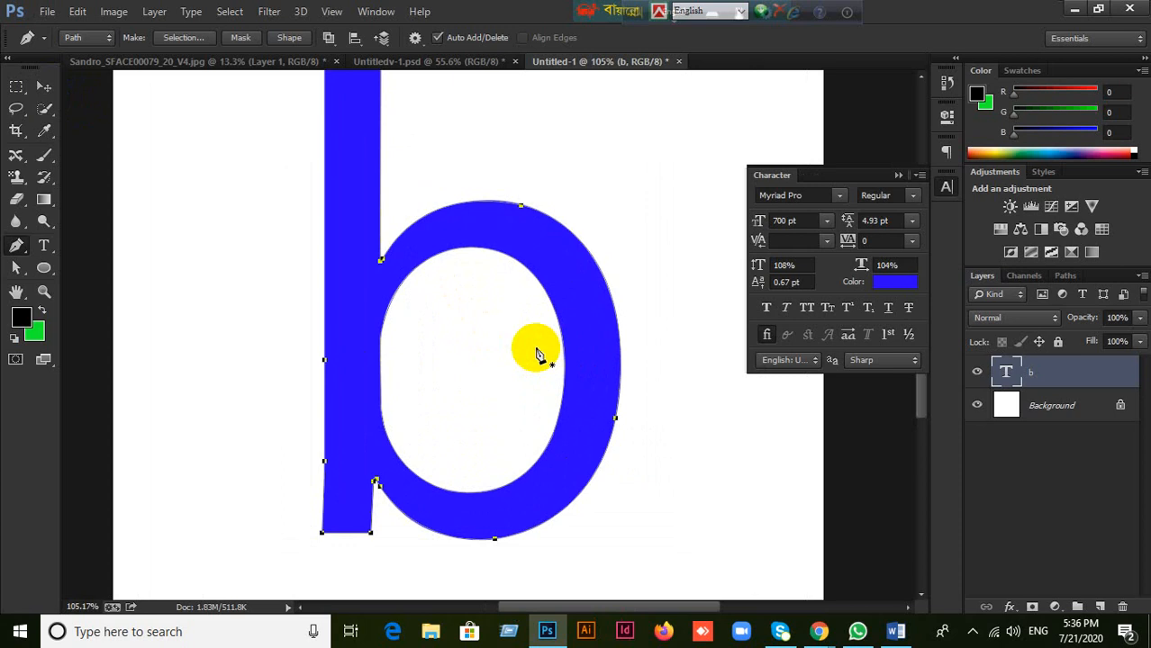
key("ctrl+Return")
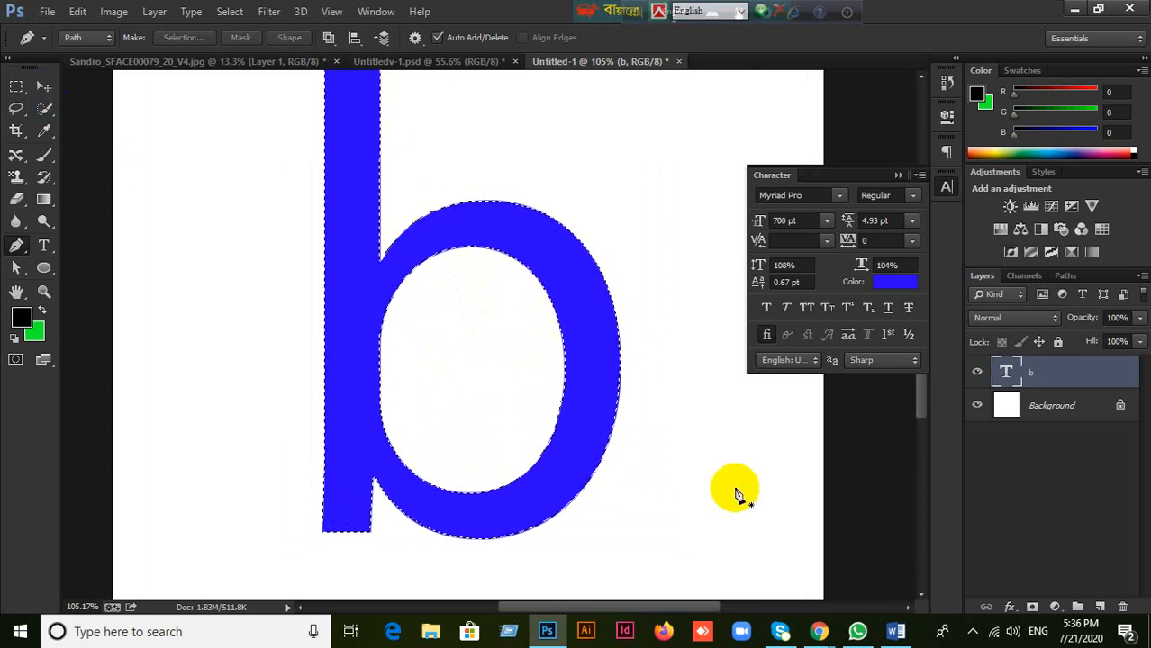
left_click(1099, 606)
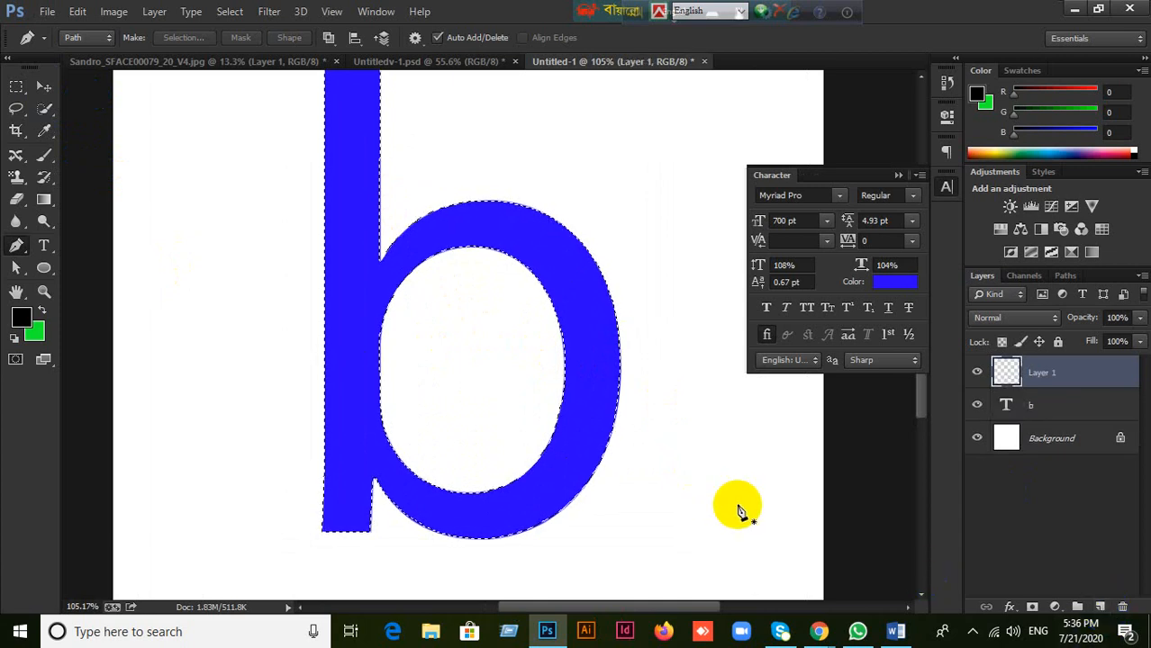
key("ctrl+BackSpace")
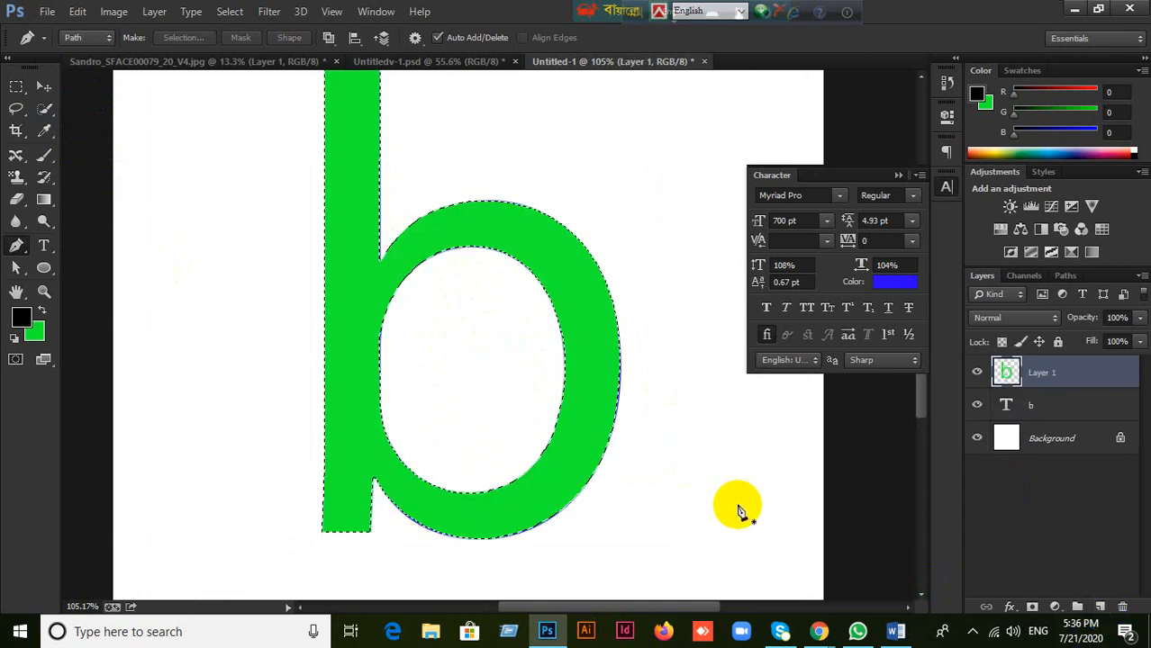
key("ctrl+d")
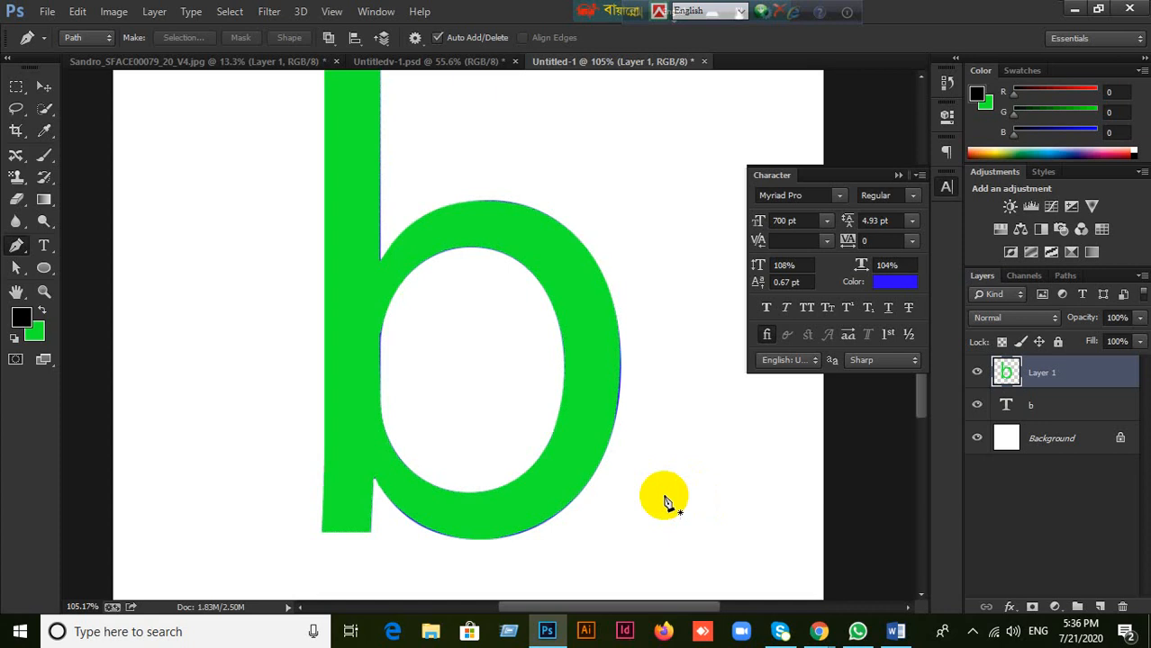
- Move the green b and the blue text b apart so they stand side by side on the canvas
left_click(43, 86)
left_click_drag(592, 391, 789, 417)
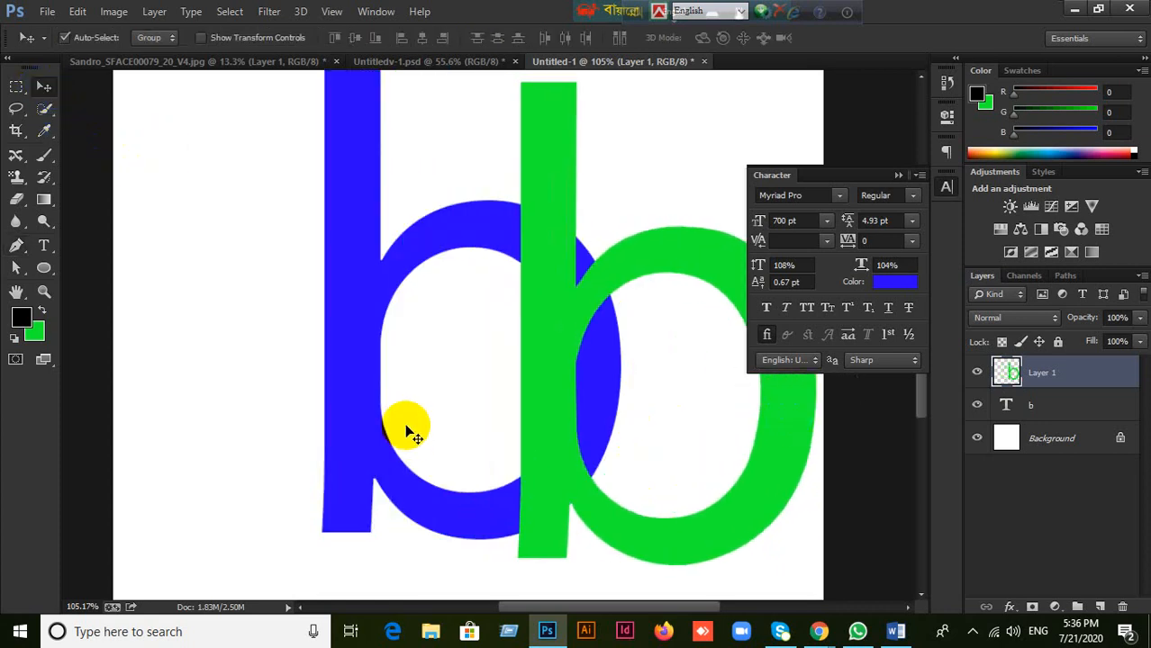
left_click_drag(358, 430, 223, 423)
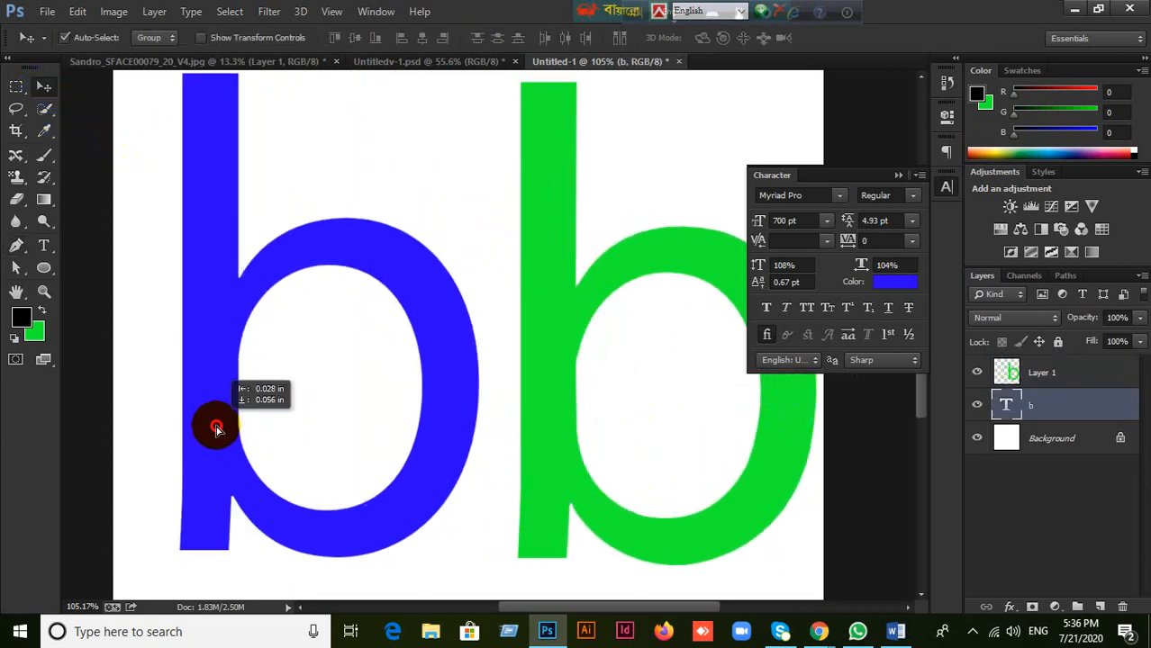
left_click_drag(552, 419, 536, 402)
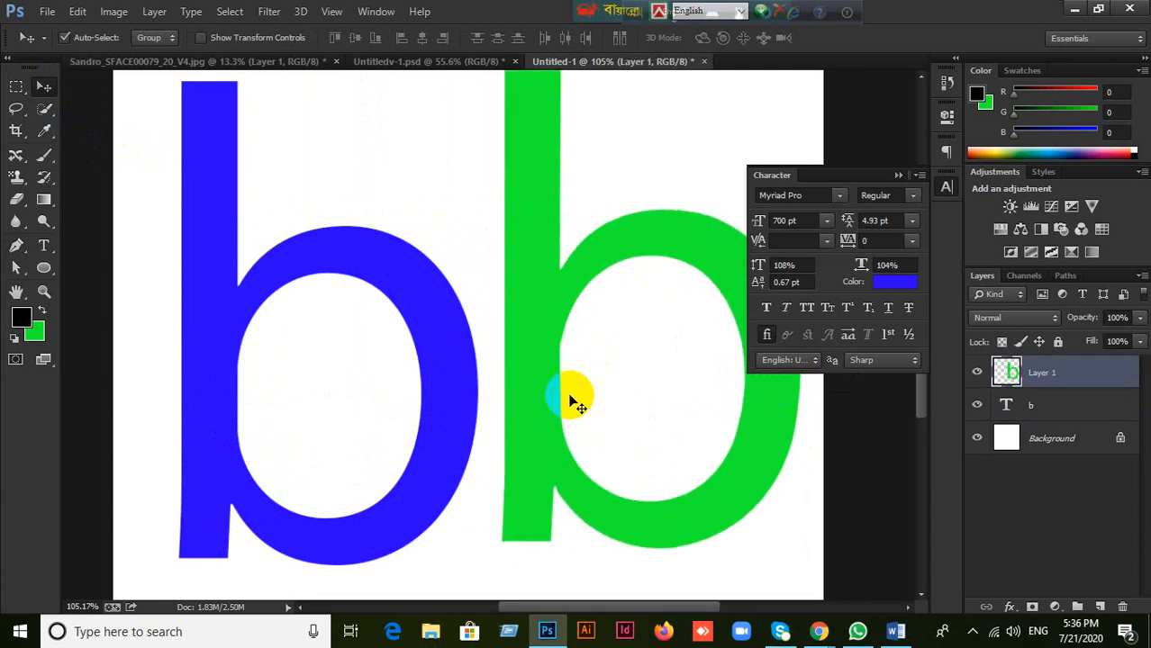
- Undo the letter moves, the green fill, the new layer and the conversion of the paths to a selection
left_click(13, 269)
left_click_drag(154, 112, 663, 528)
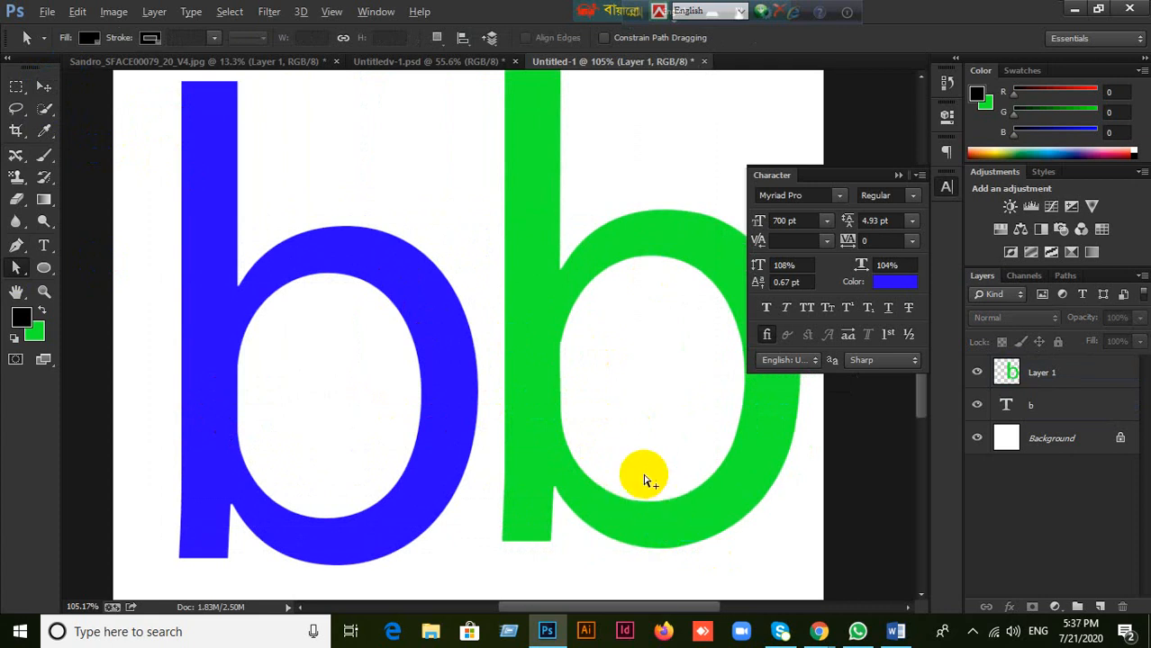
key("ctrl+alt+z")
key("ctrl+alt+z")
key("ctrl+alt+z")
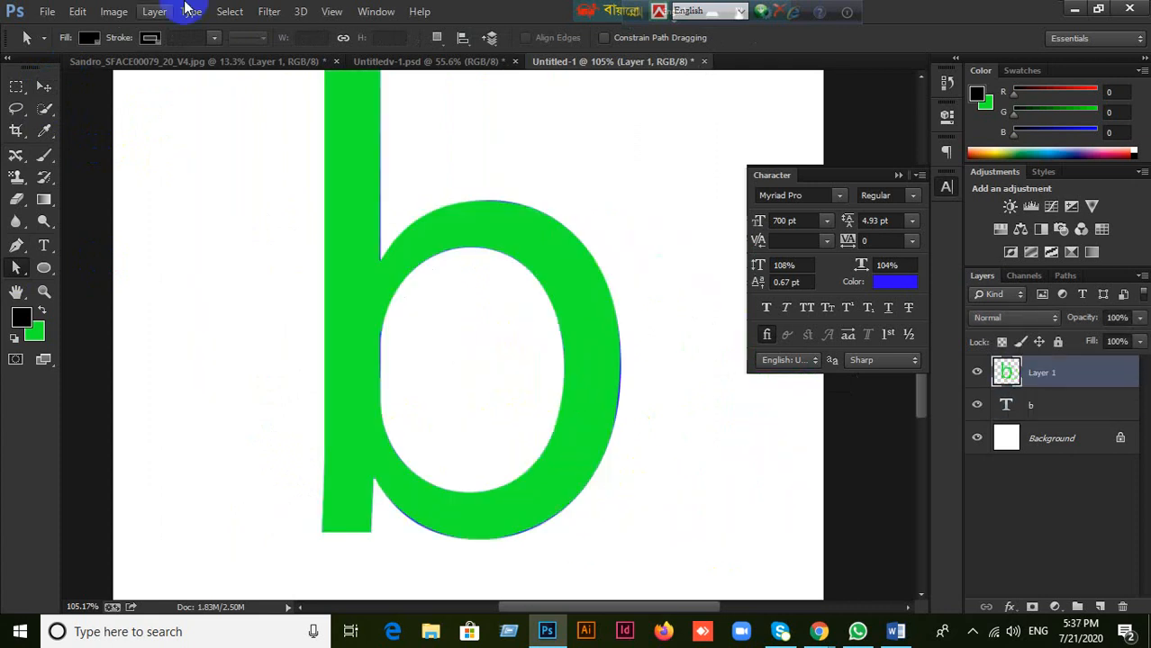
left_click(42, 87)
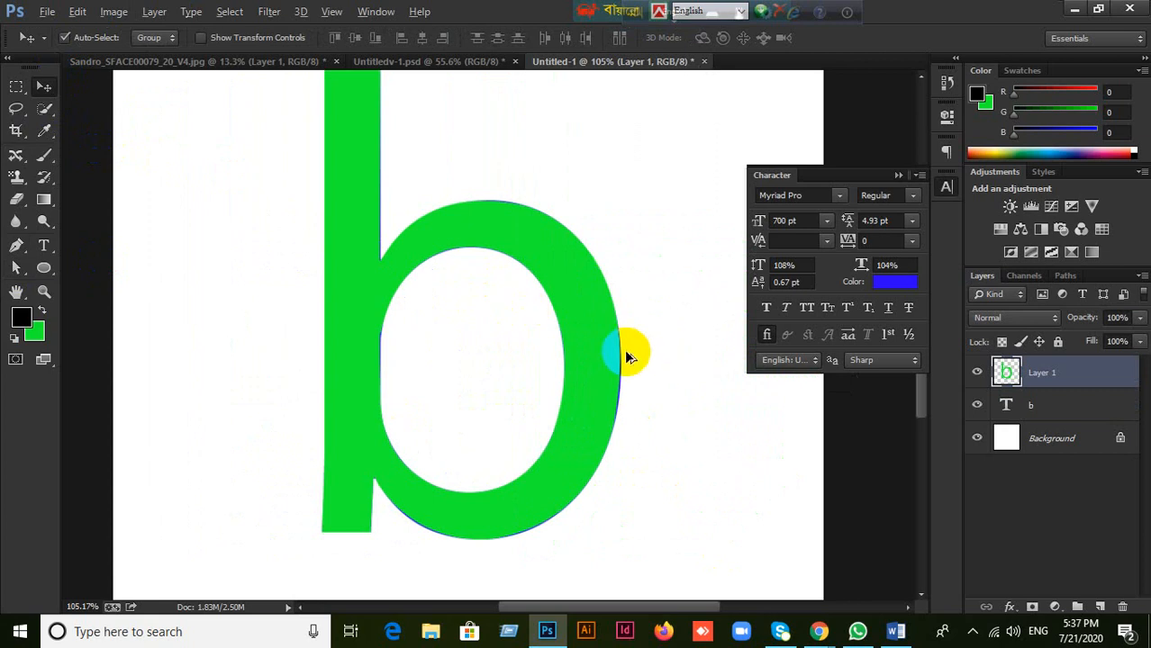
key("ctrl+alt+z")
key("ctrl+alt+z")
key("ctrl+alt+z")
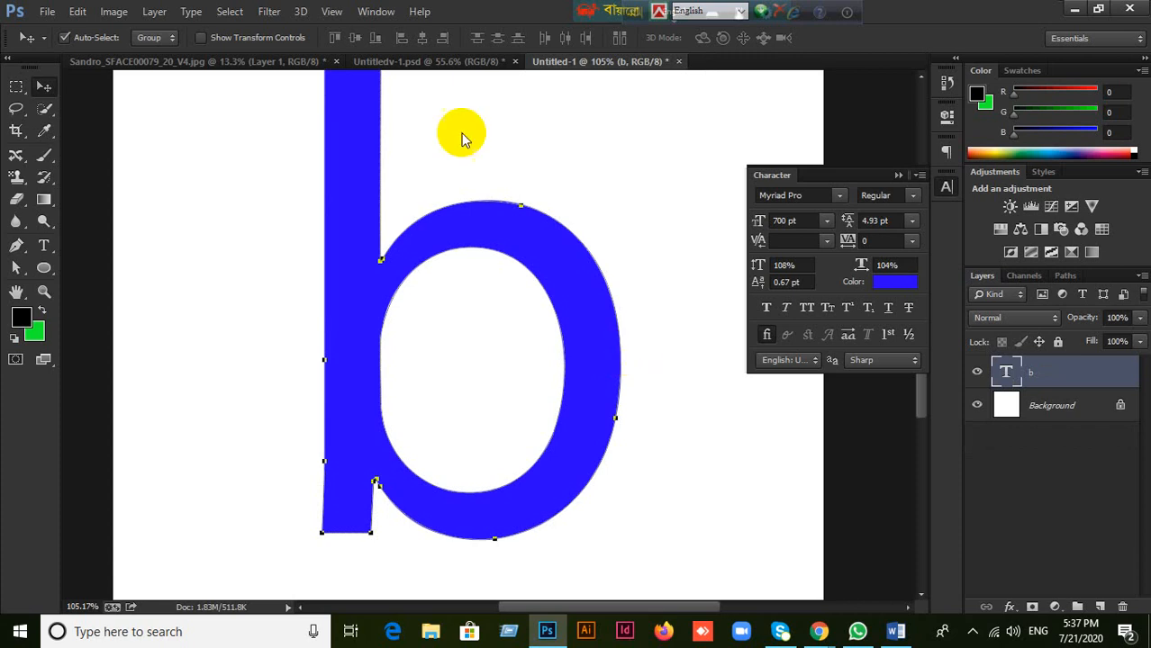
- Deselect the b text layer so that no layer is active, with the whole letter in view
left_click(255, 267)
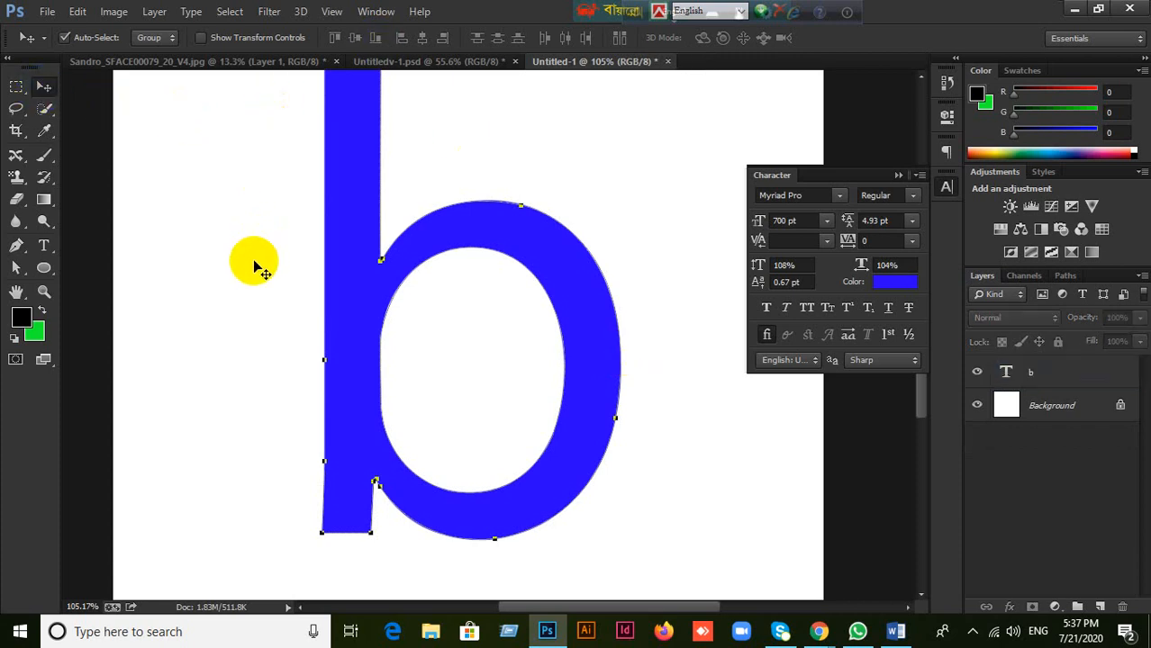
scroll(254, 267, "down", 2)
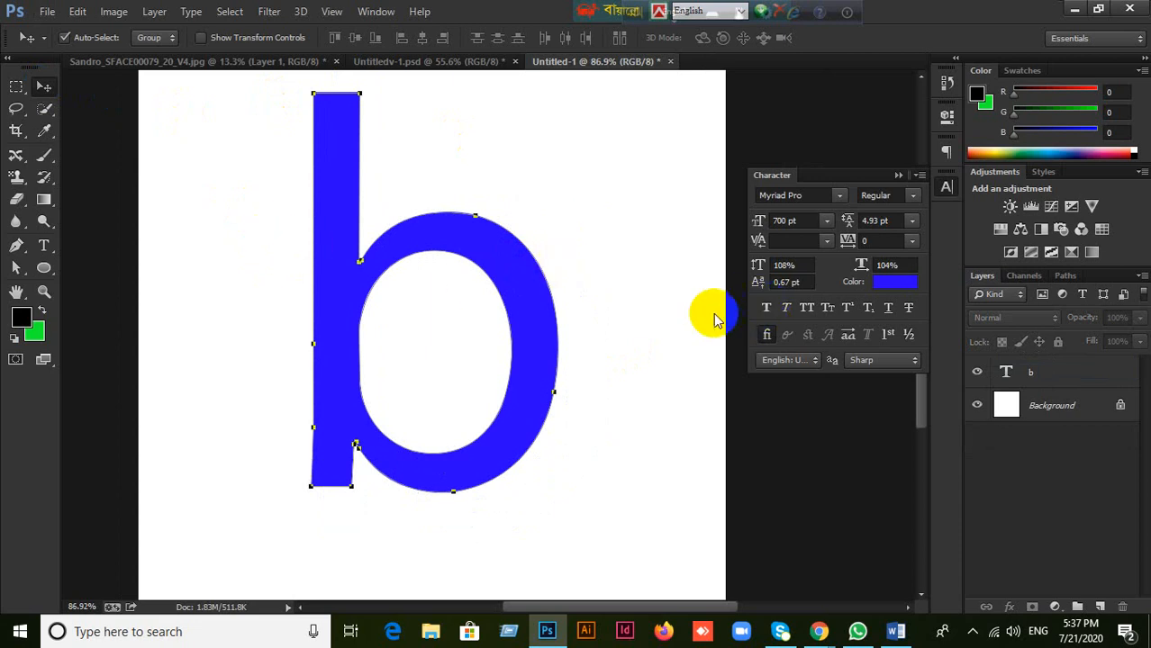
left_click(1089, 385)
left_click(1063, 494)
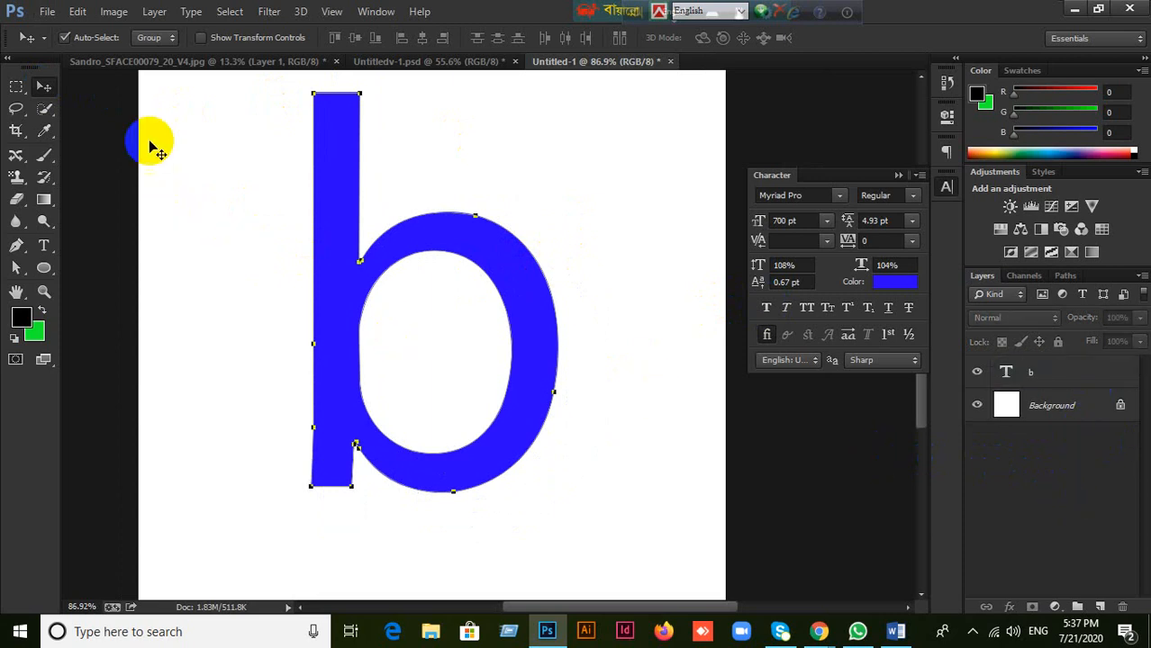
- Save the document to the Desktop as a Photoshop PDF named Untitled-2, continuing to the PDF export settings
left_click(47, 11)
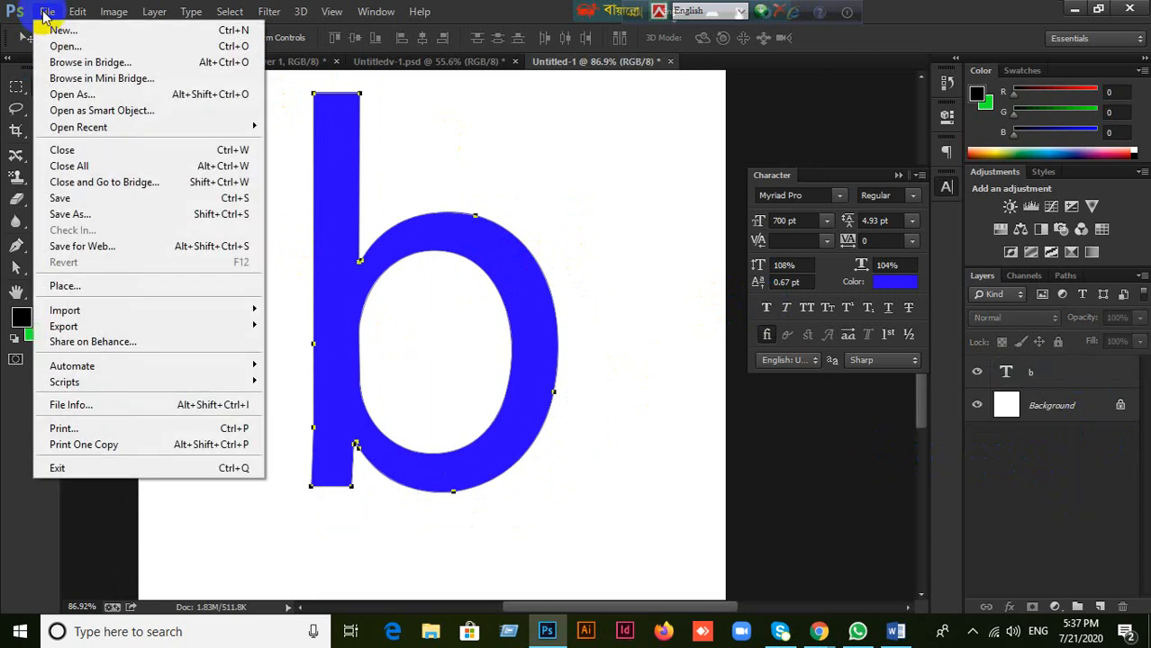
left_click(59, 215)
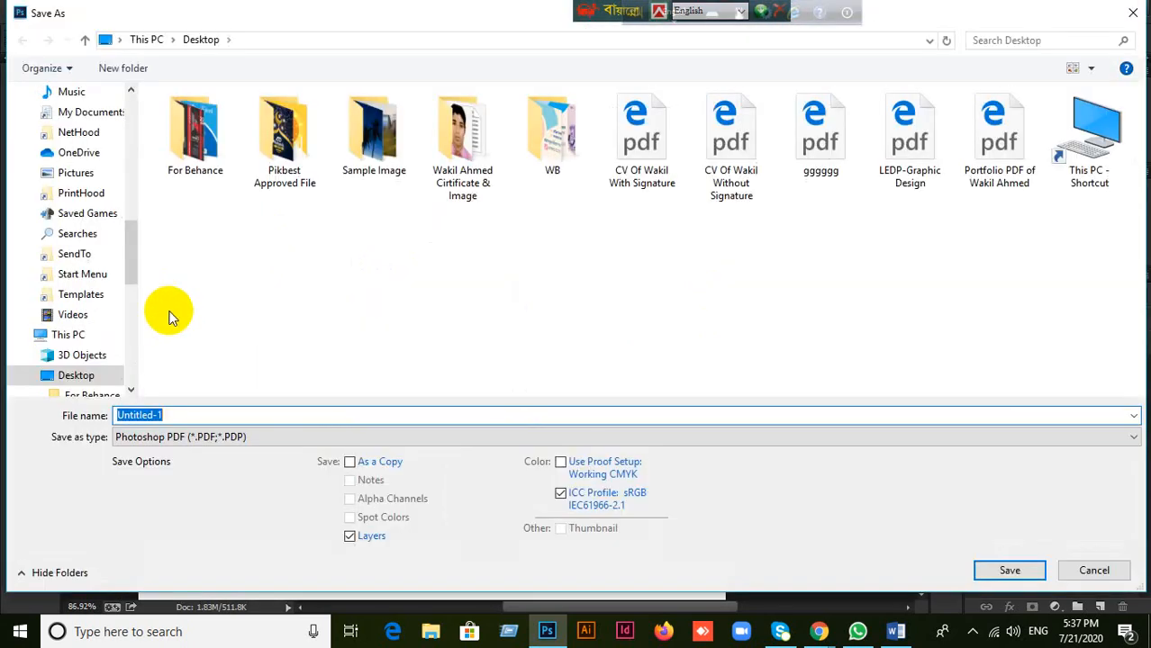
scroll(101, 253, "up", 8)
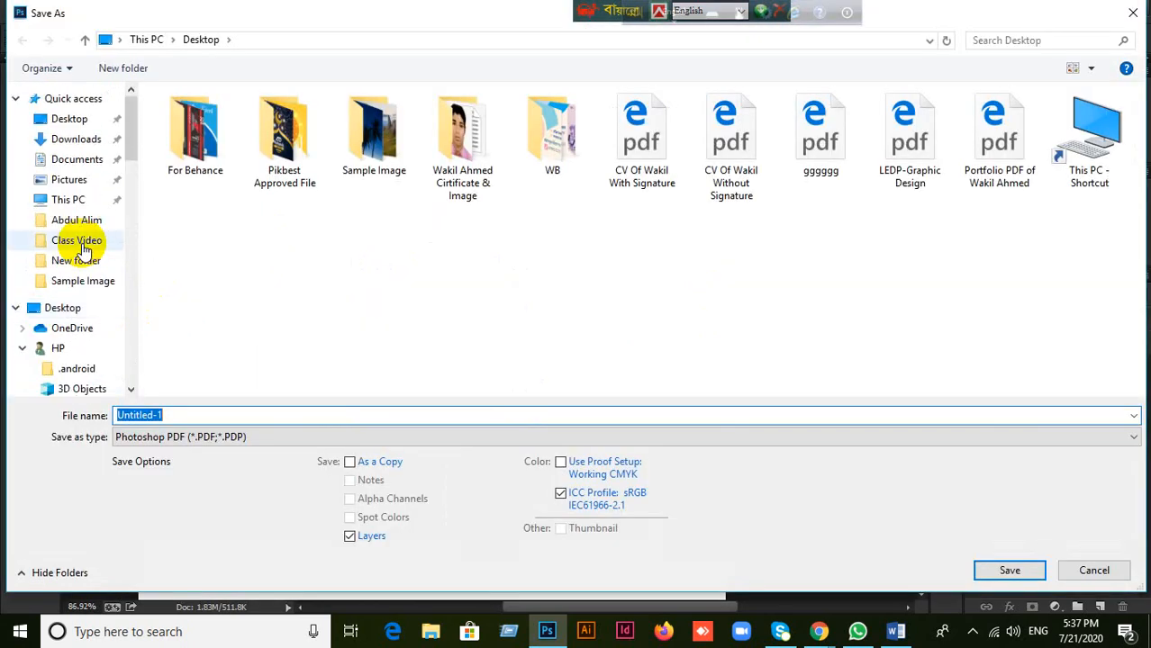
left_click(182, 412)
double_click(180, 414)
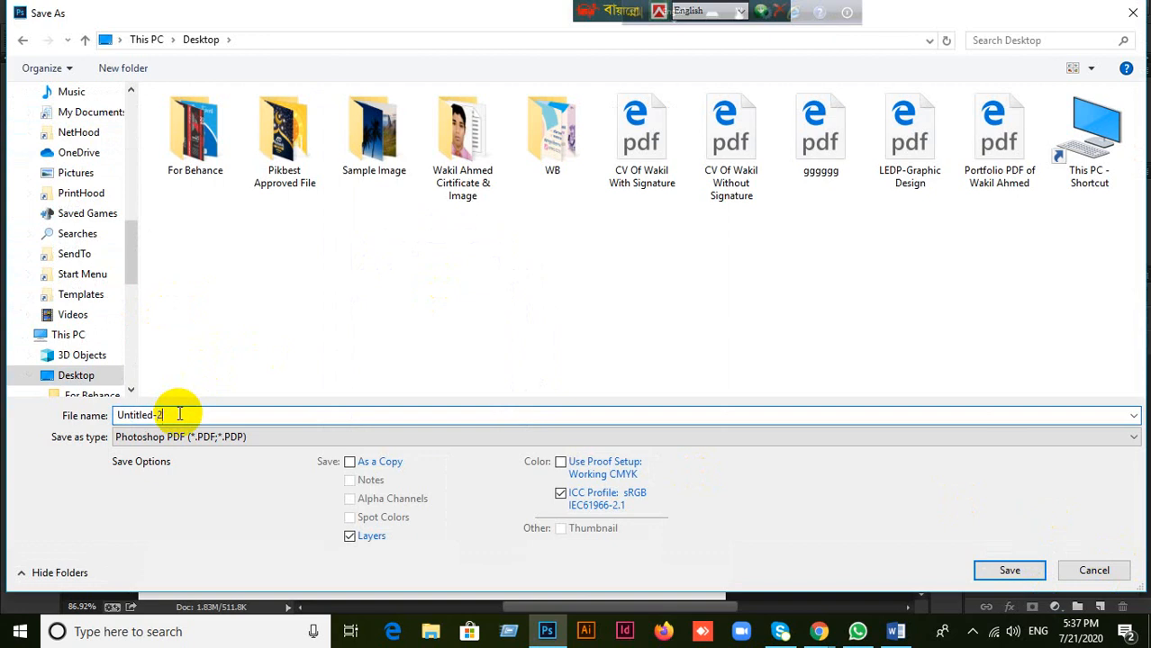
left_click(1016, 572)
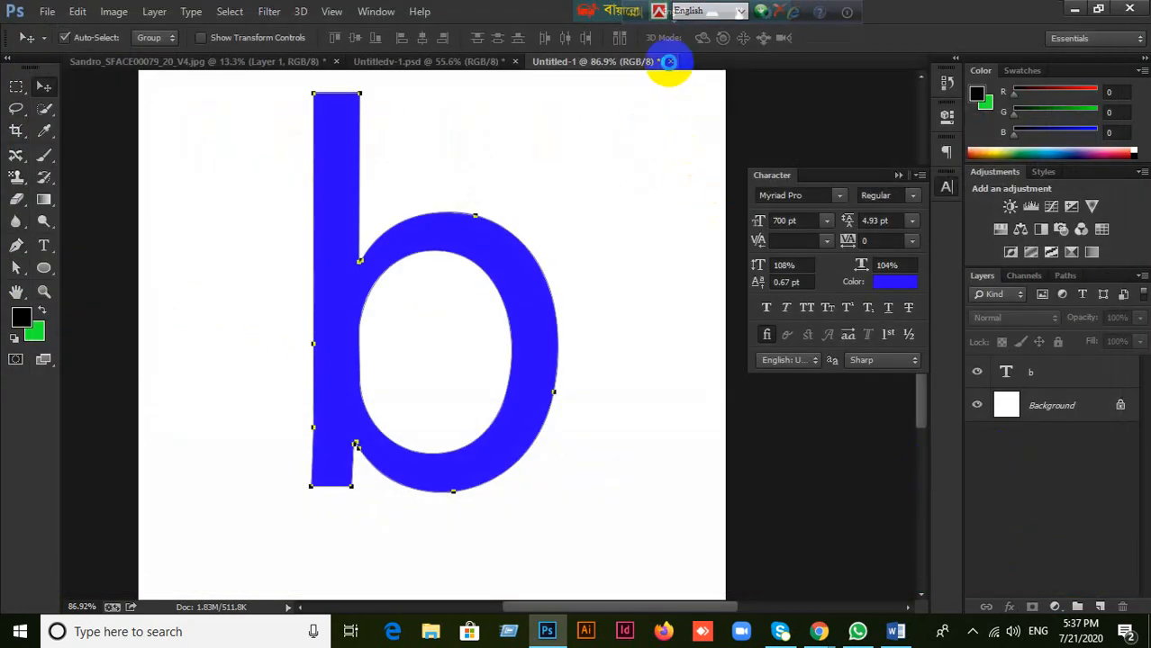
left_click(609, 255)
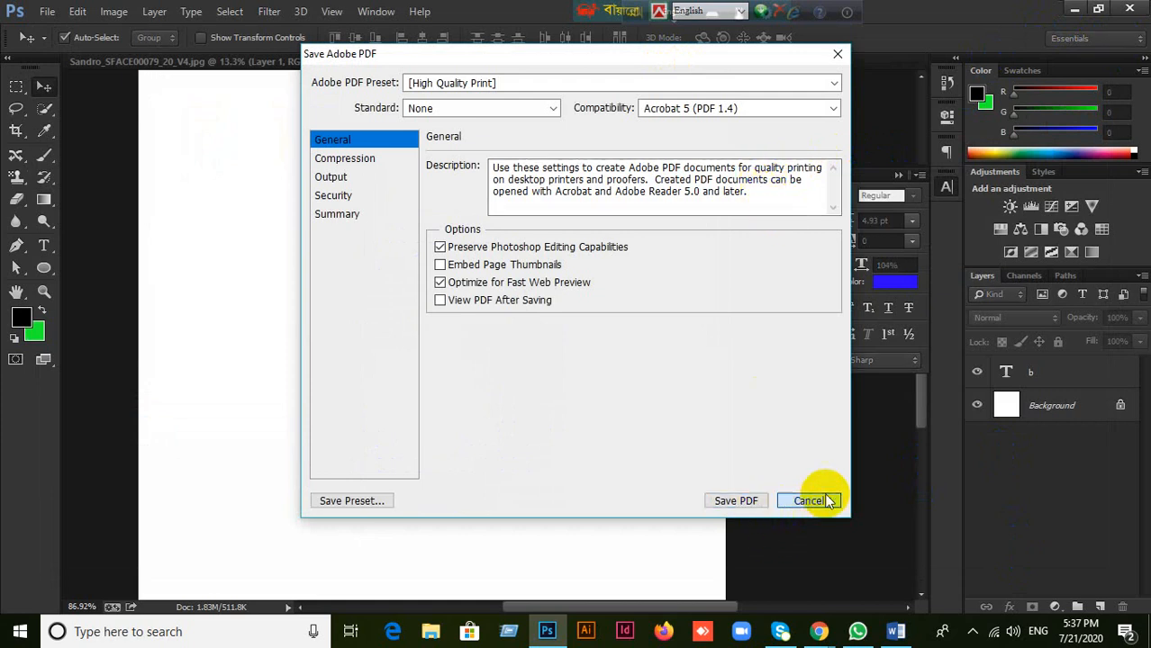
- Cancel the PDF export and restart saving the document in Photoshop (*.PSD;*.PDD) format
left_click(808, 503)
left_click(52, 11)
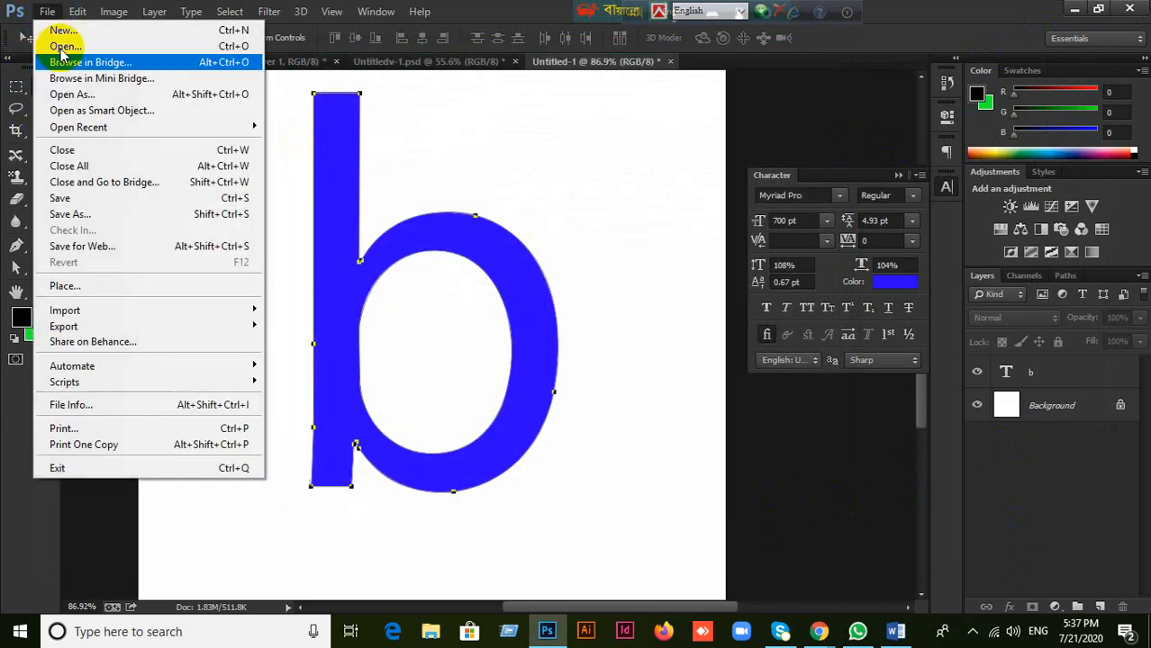
left_click(73, 214)
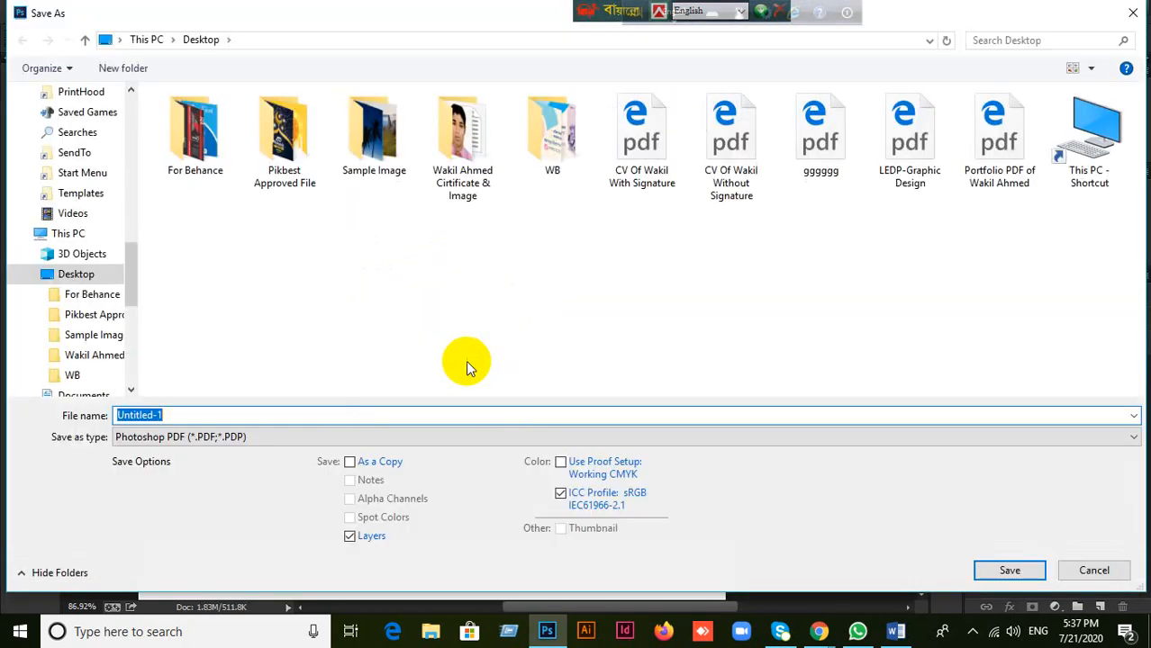
left_click(1131, 436)
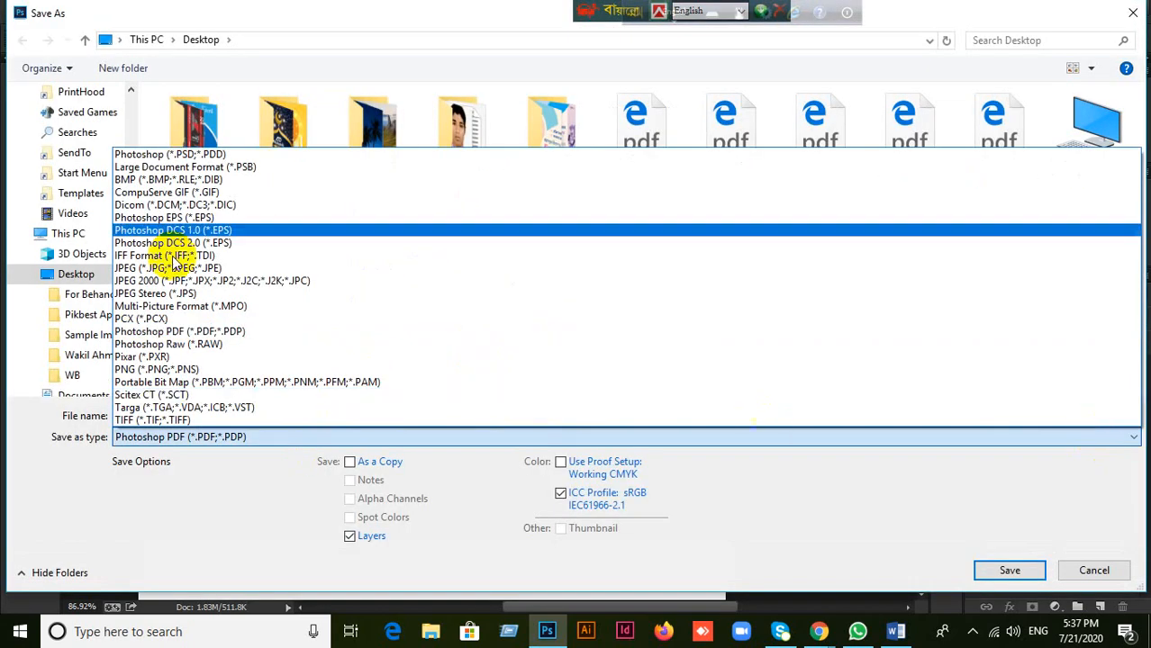
left_click(187, 156)
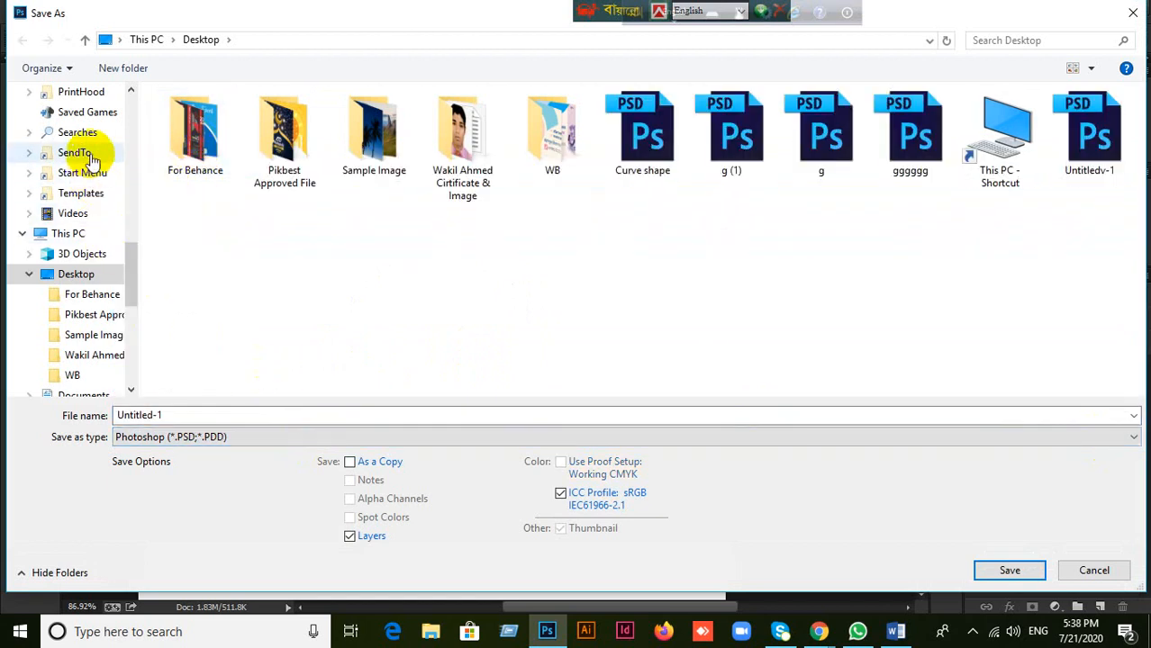
- Save the document to the Desktop under the file name Untitled-2, accepting the format options
scroll(88, 153, "up", 4)
scroll(86, 135, "up", 8)
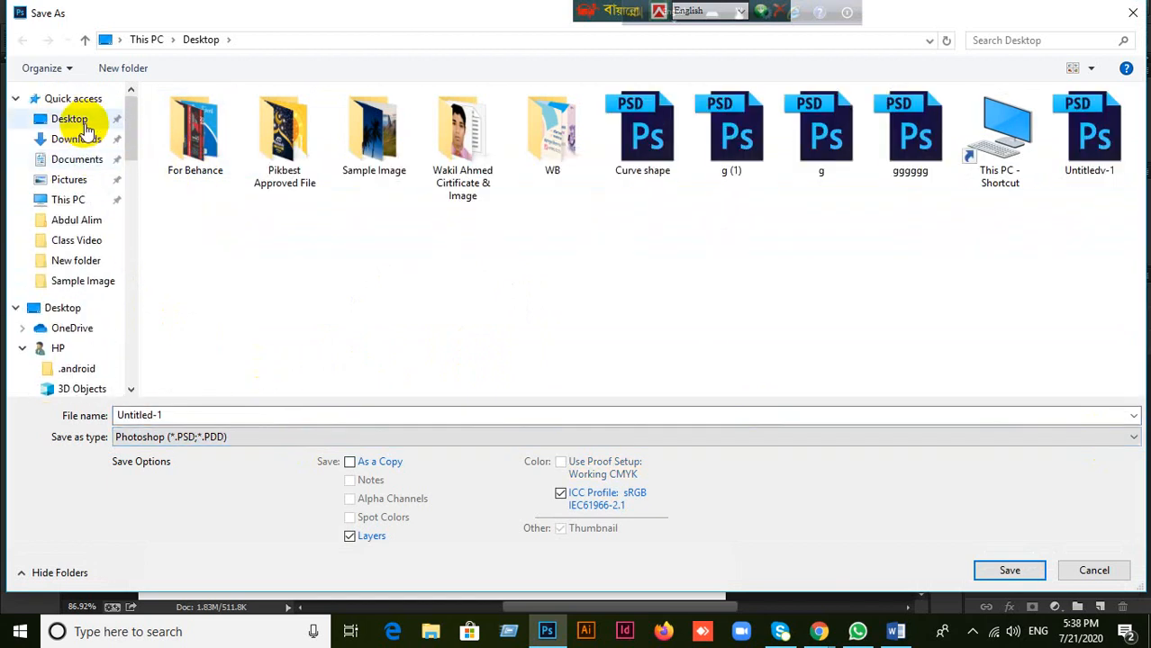
left_click(85, 118)
left_click(180, 416)
left_click(180, 417)
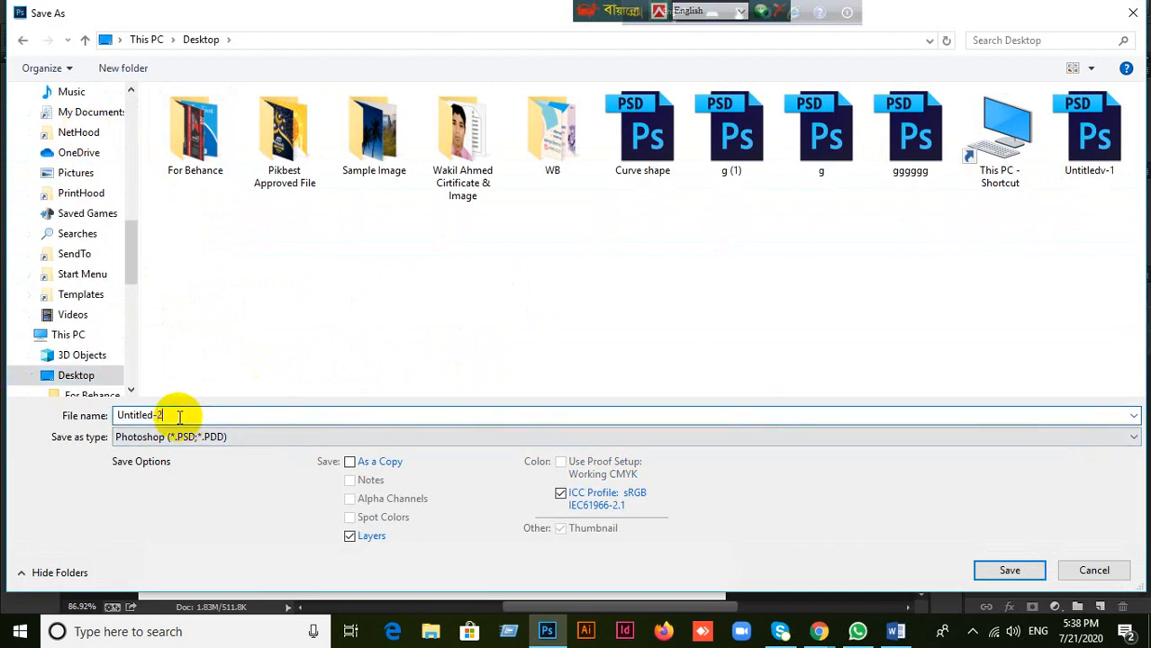
left_click(1010, 571)
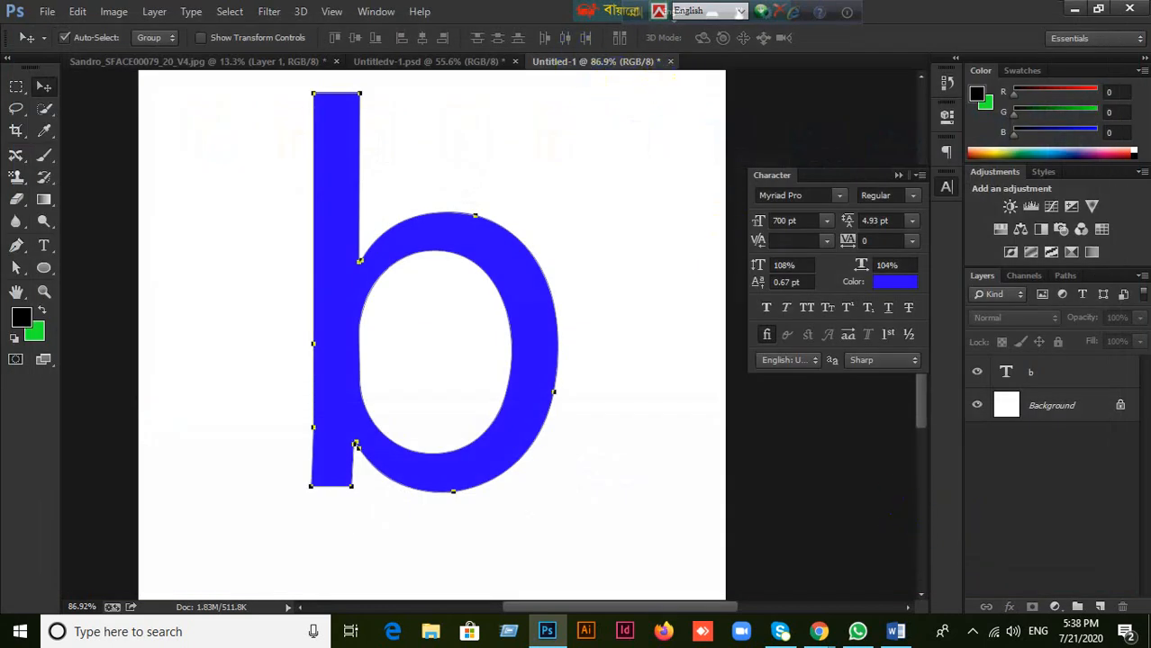
left_click(763, 185)
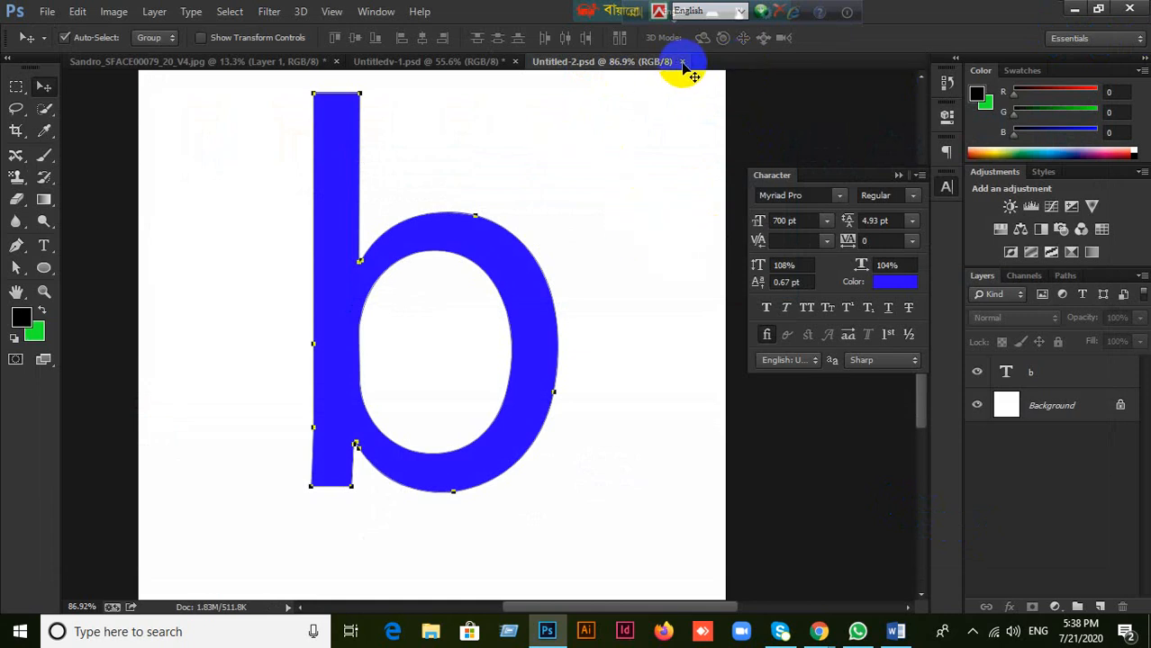
- Close Untitled-2.psd and reopen it from its file on the desktop
left_click(681, 62)
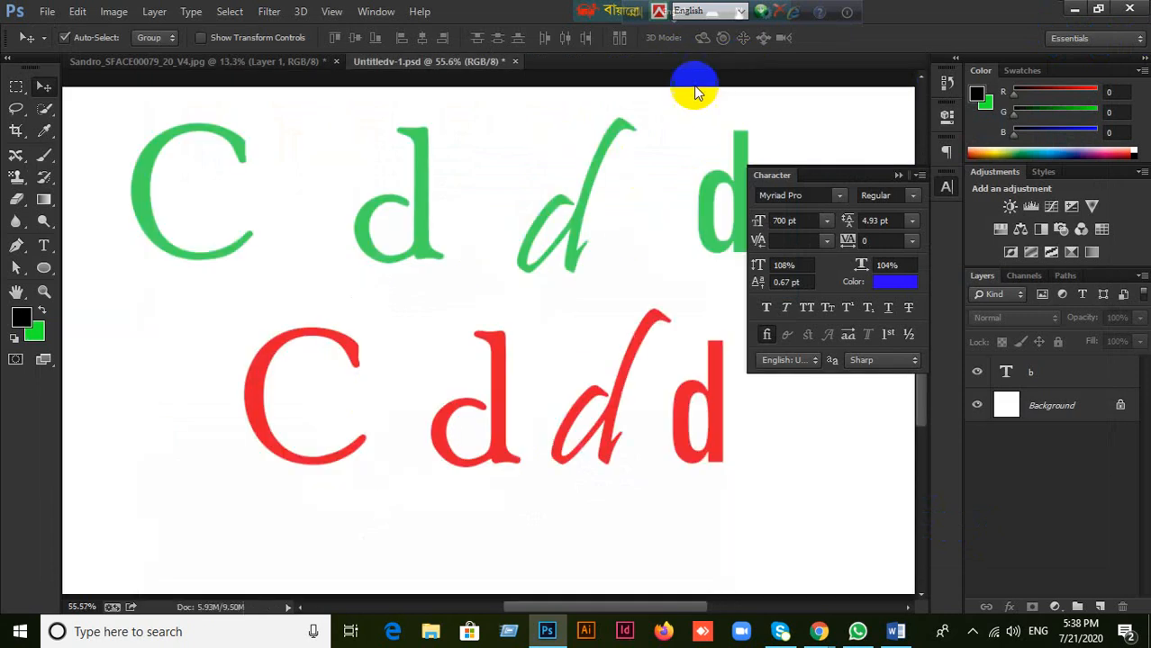
left_click(1074, 10)
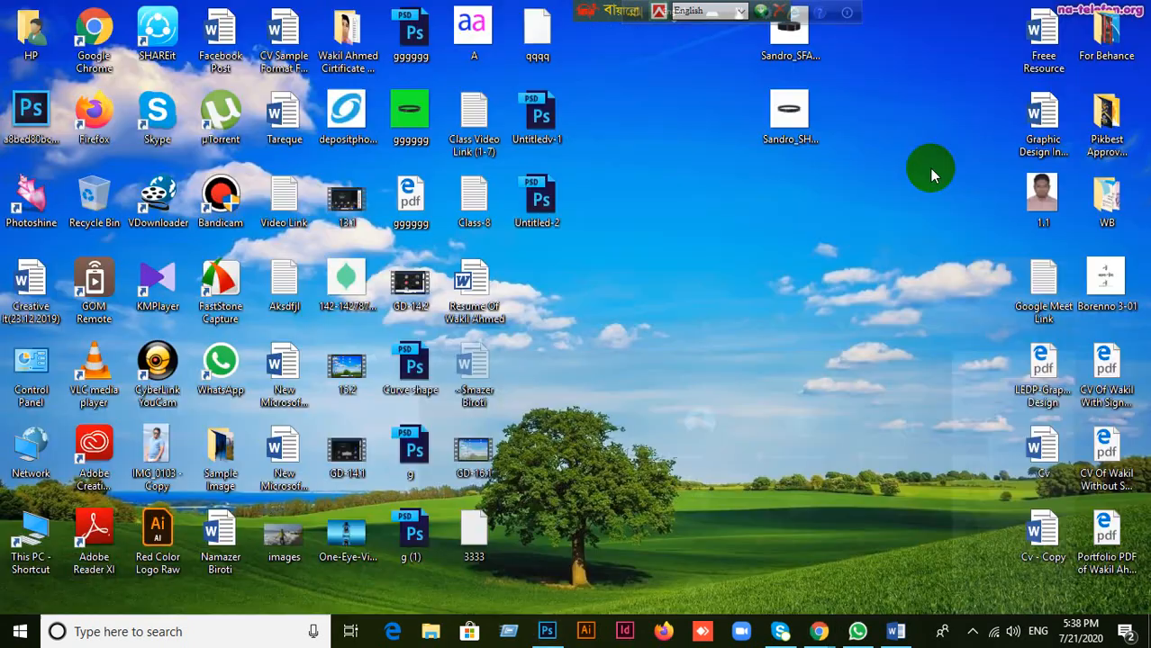
left_click_drag(558, 209, 507, 11)
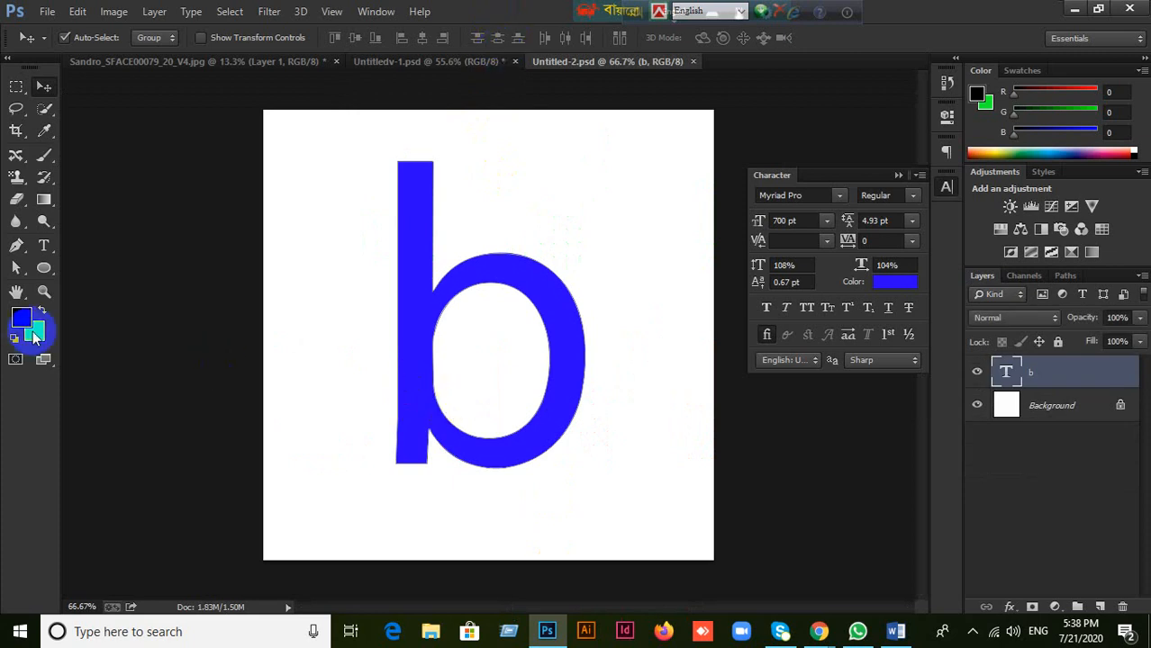
- Turn the blue b's outline into a selection and fill it with the green background colour on a new layer
left_click(18, 269)
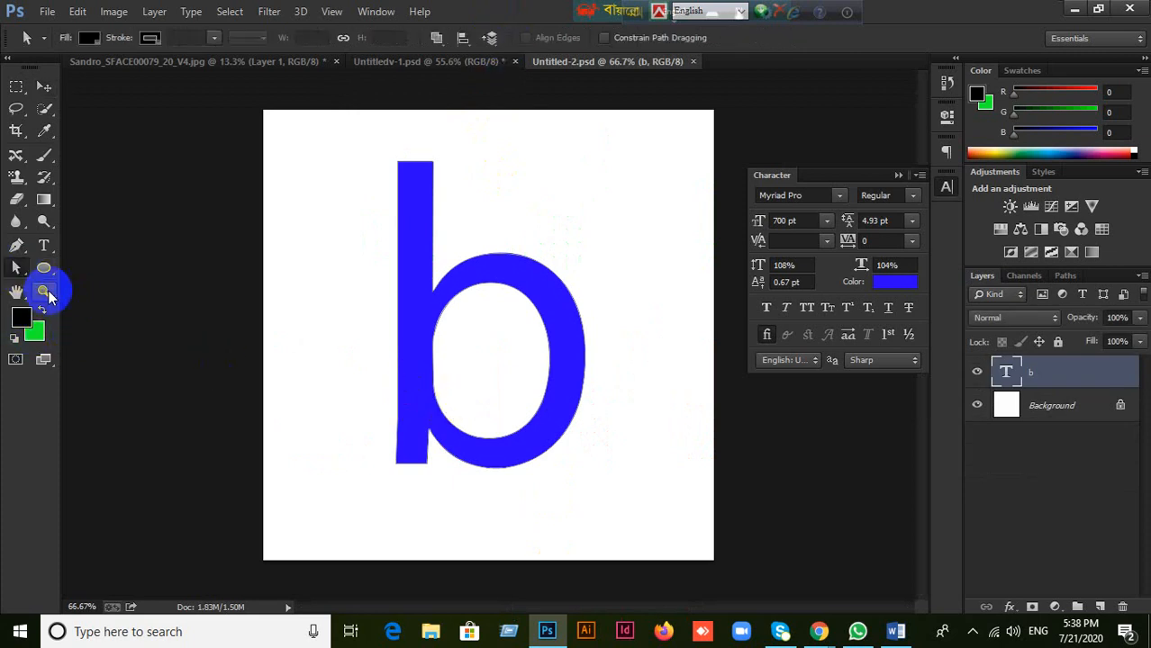
left_click_drag(322, 122, 685, 550)
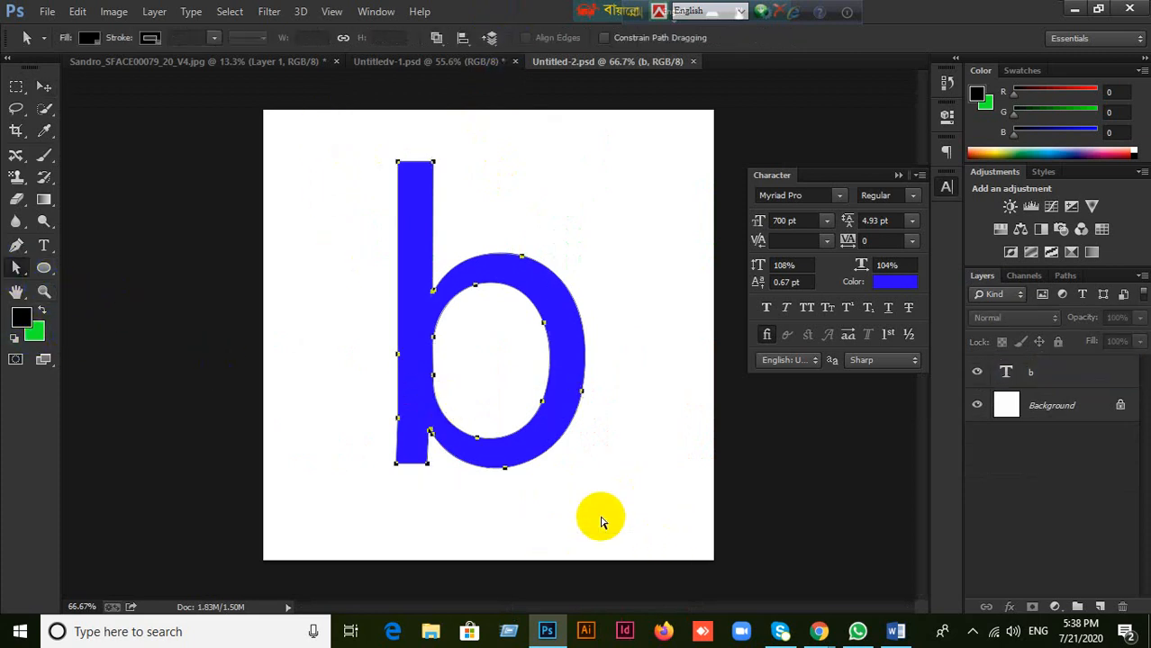
key("ctrl+Return")
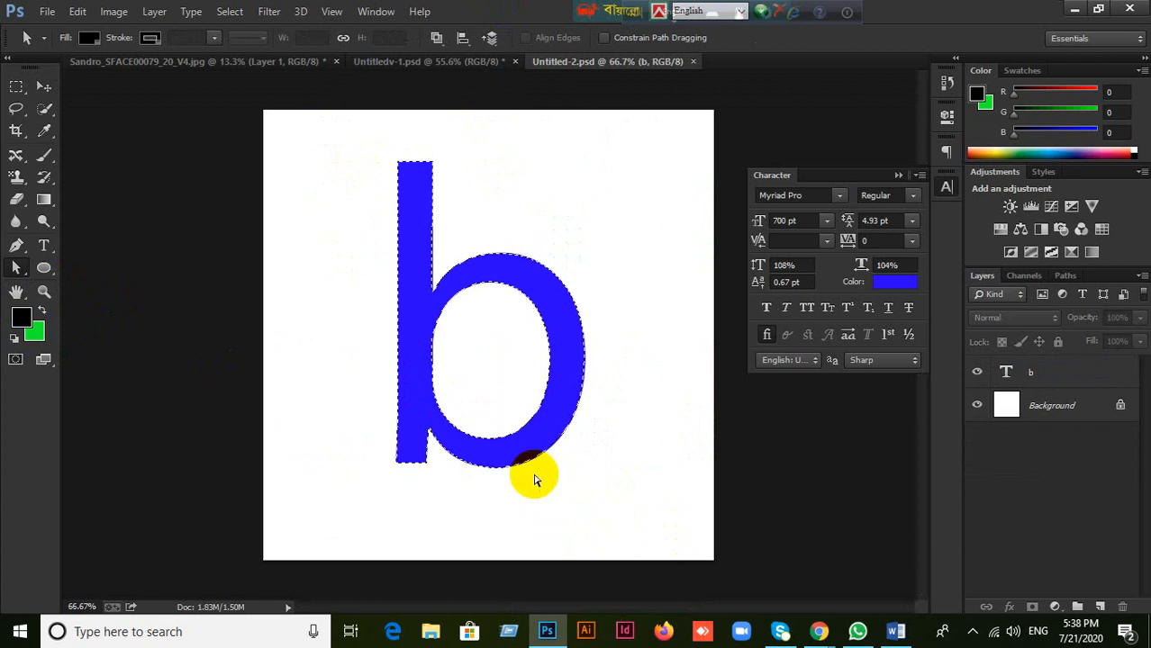
left_click(1099, 609)
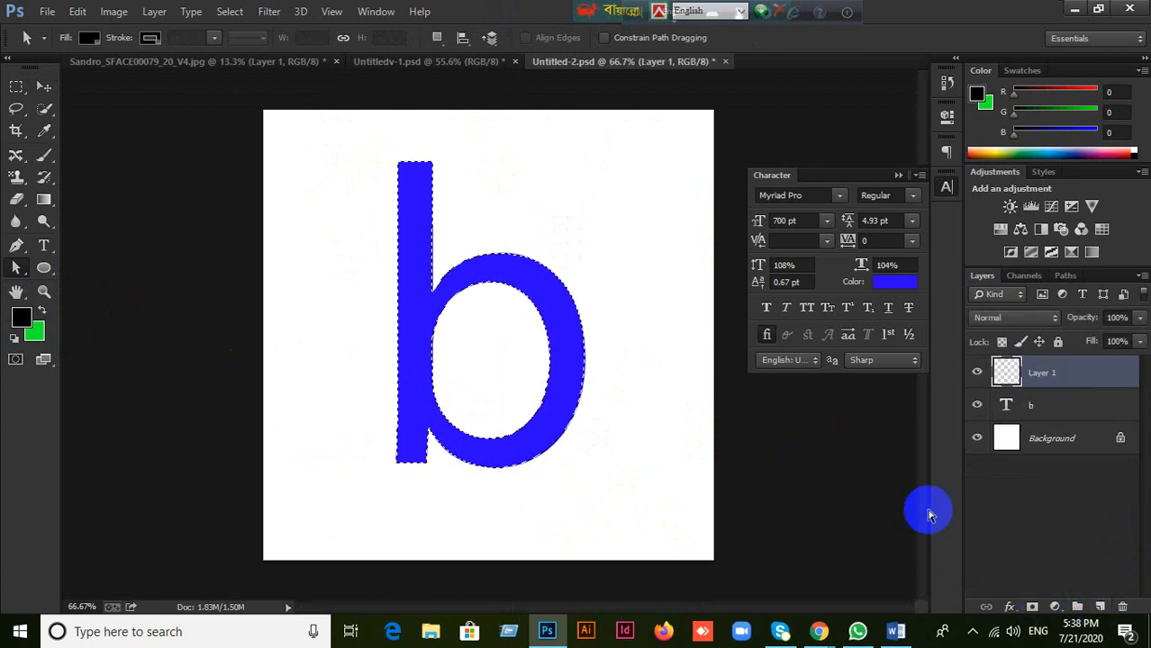
key("ctrl+BackSpace")
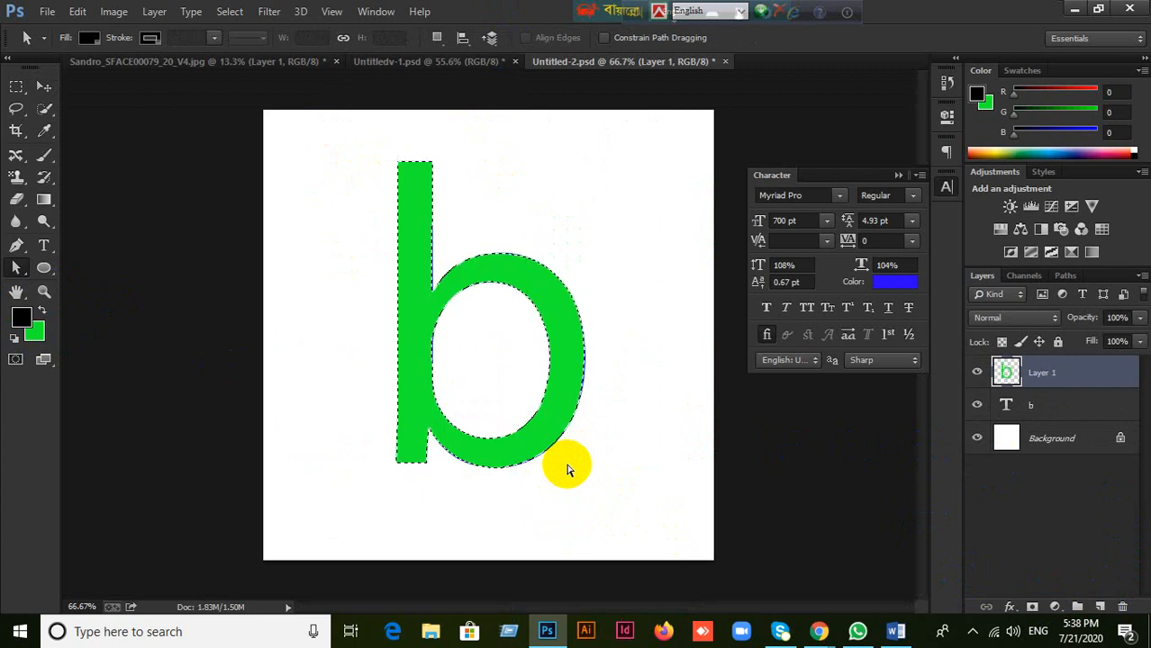
- Move the green b out beside the blue b, shifting the blue letter left and aligning both at the same height
left_click(42, 87)
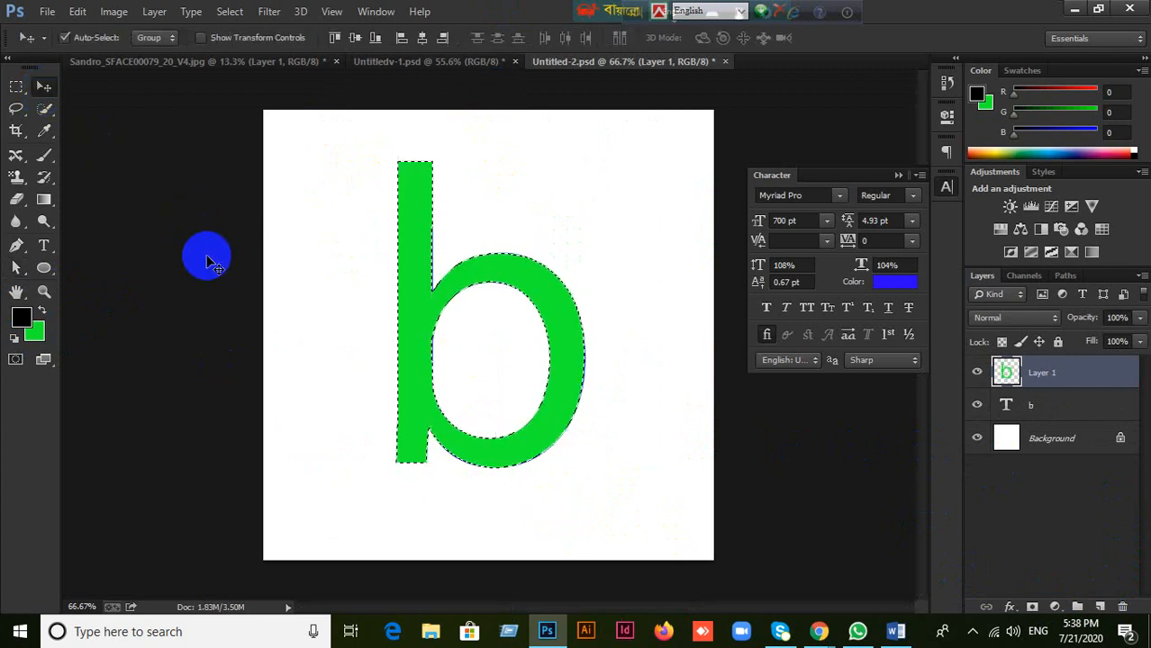
left_click_drag(547, 324, 705, 338)
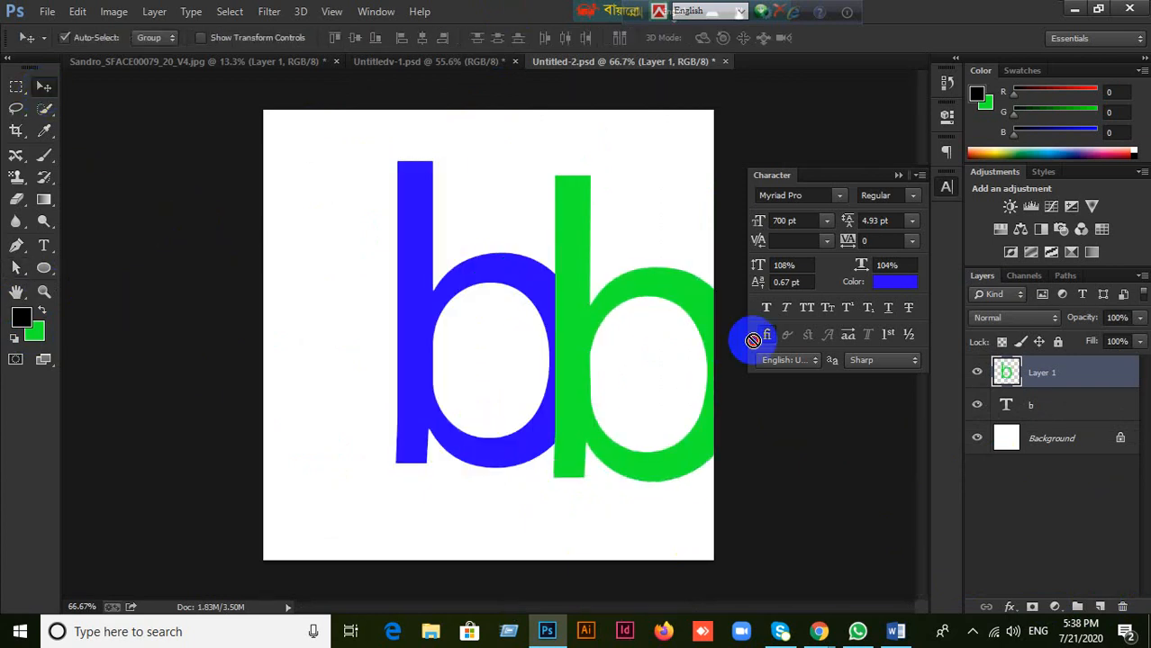
key("ctrl+z")
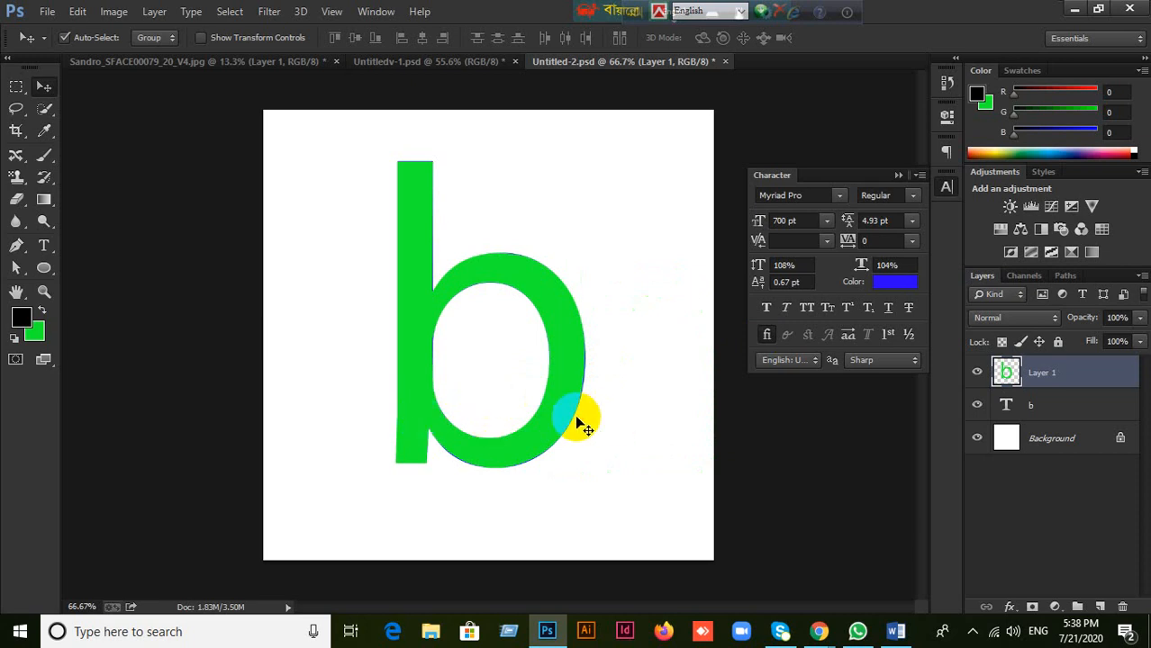
left_click_drag(563, 321, 706, 331)
left_click_drag(419, 380, 349, 377)
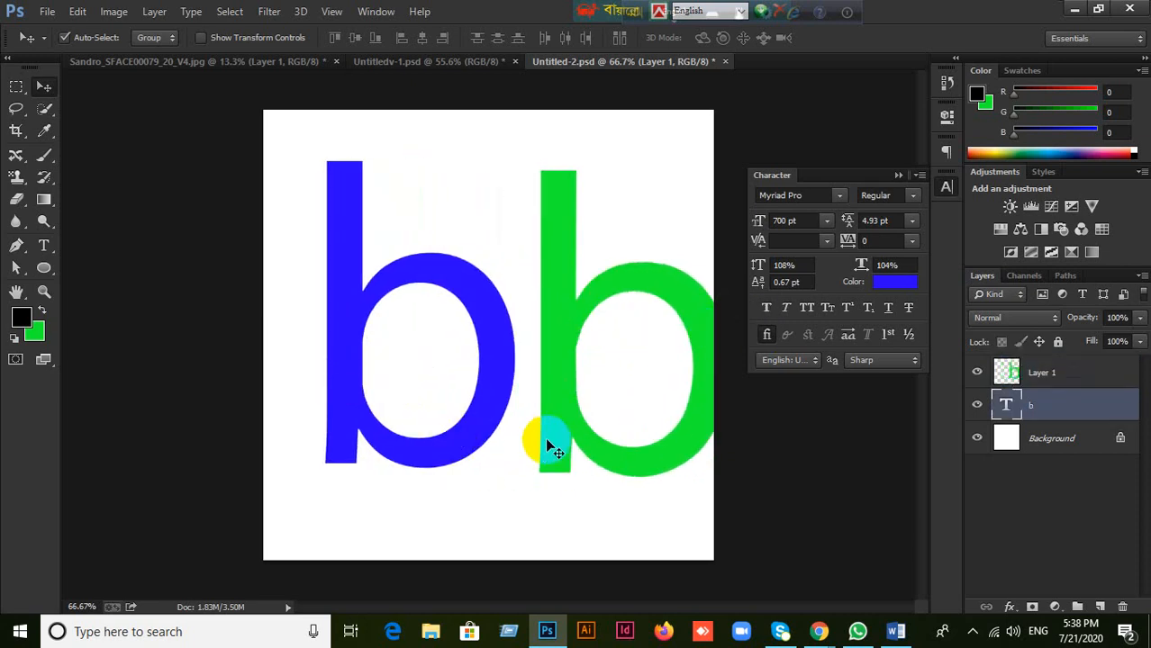
left_click(552, 435)
left_click_drag(552, 435, 538, 426)
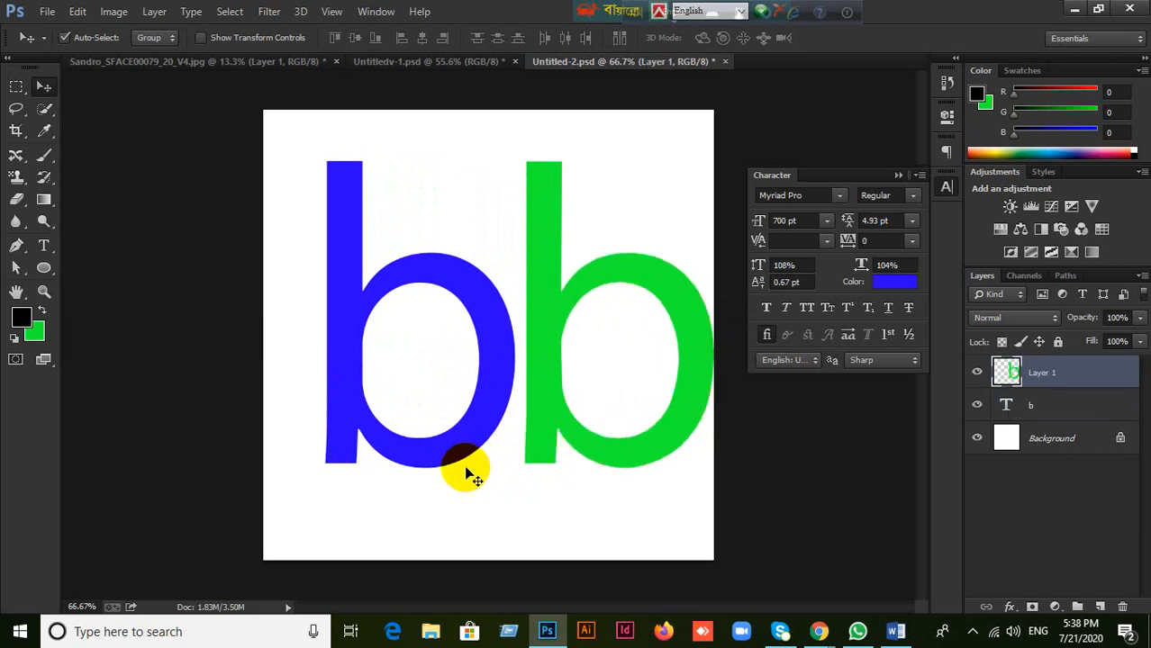
- Delete the green b's layer and undo the changes back to the single blue b in its original position
left_click(1122, 607)
left_click(565, 241)
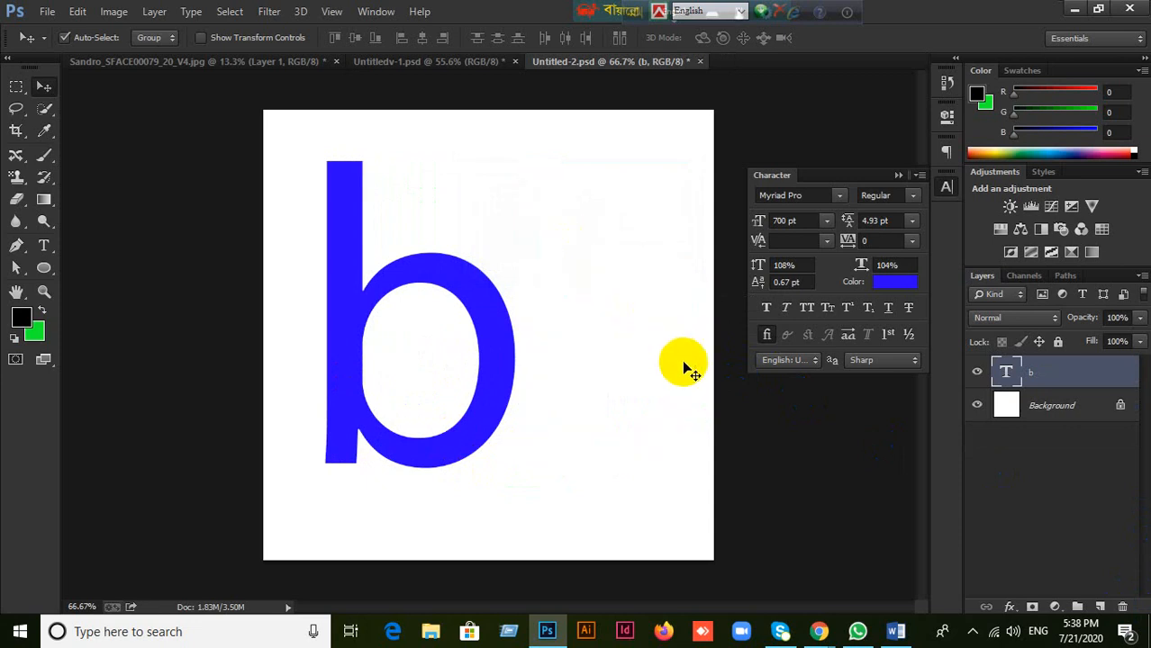
key("ctrl+alt+z")
key("ctrl+alt+z")
key("ctrl+alt+z")
key("ctrl+alt+z")
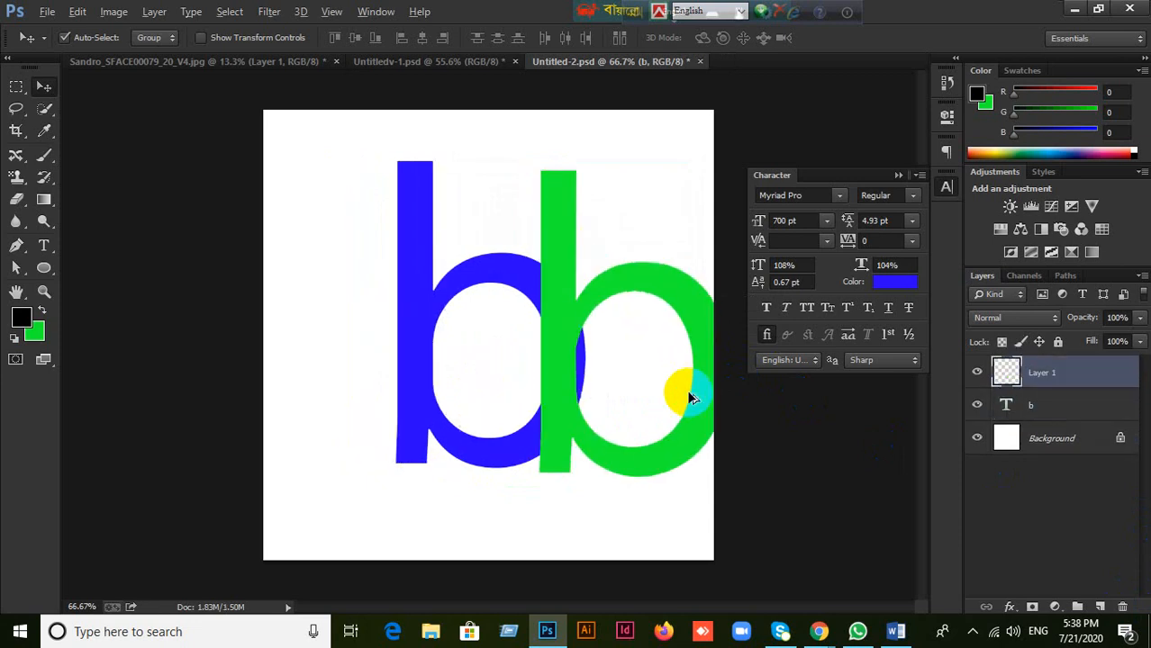
key("ctrl+alt+z")
key("ctrl+alt+z")
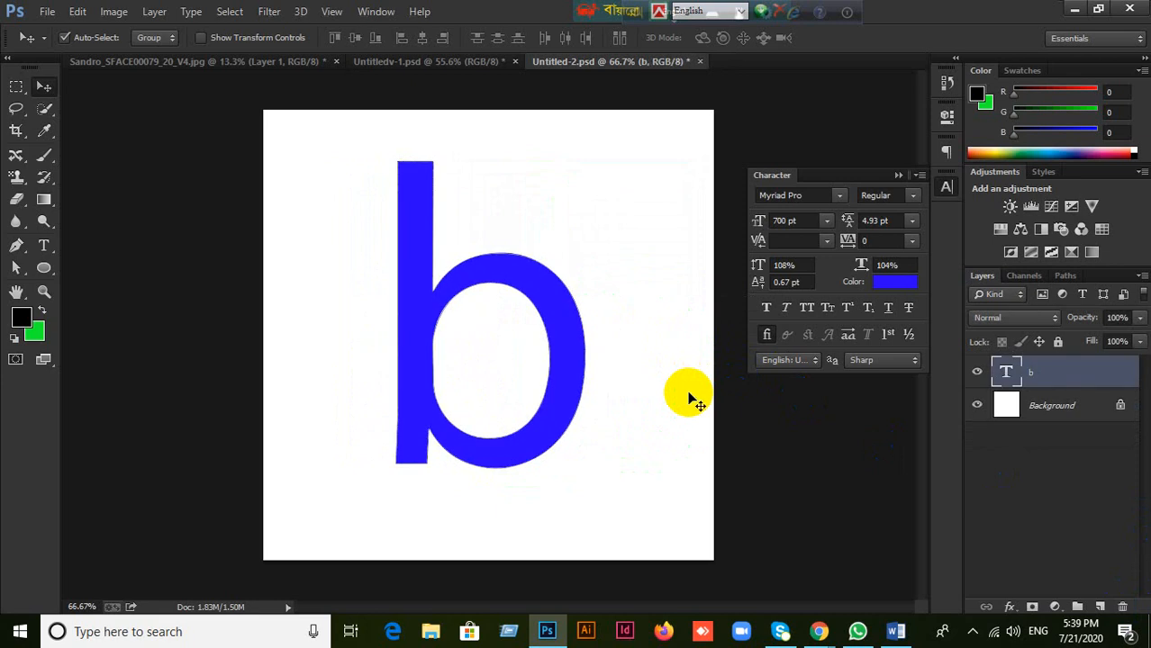
- Select the blue b's whole outline and examine its anchor points up close, picking out those on the inner oval
left_click(16, 267)
left_click_drag(344, 117, 599, 503)
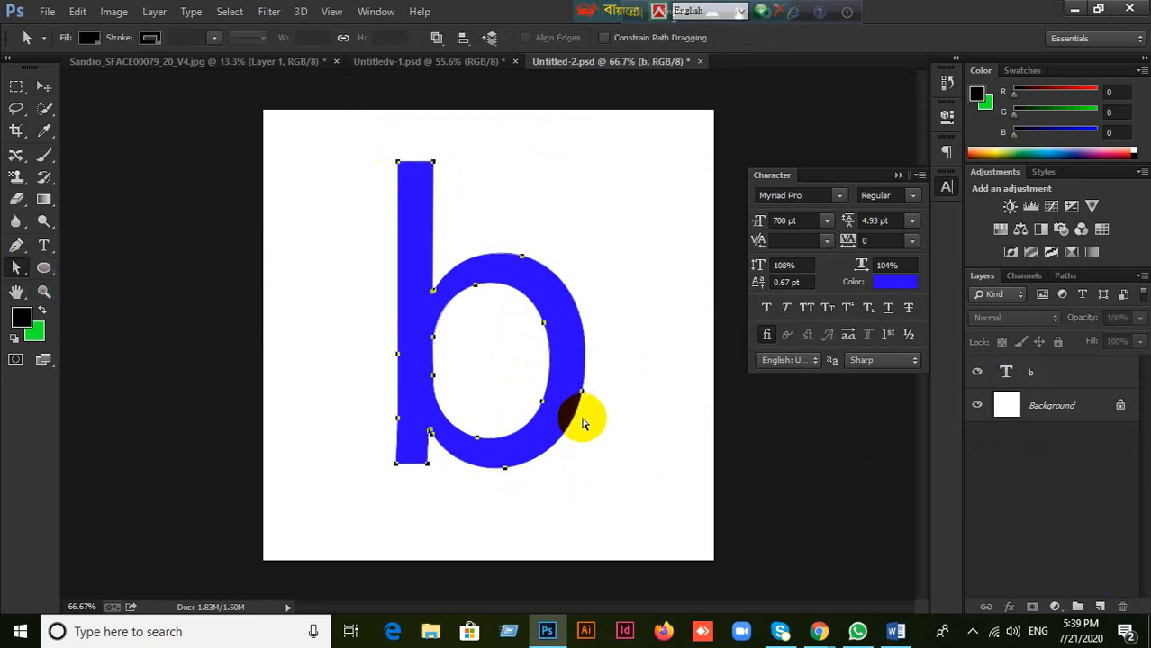
scroll(586, 418, "up", 2)
scroll(586, 418, "up", 5)
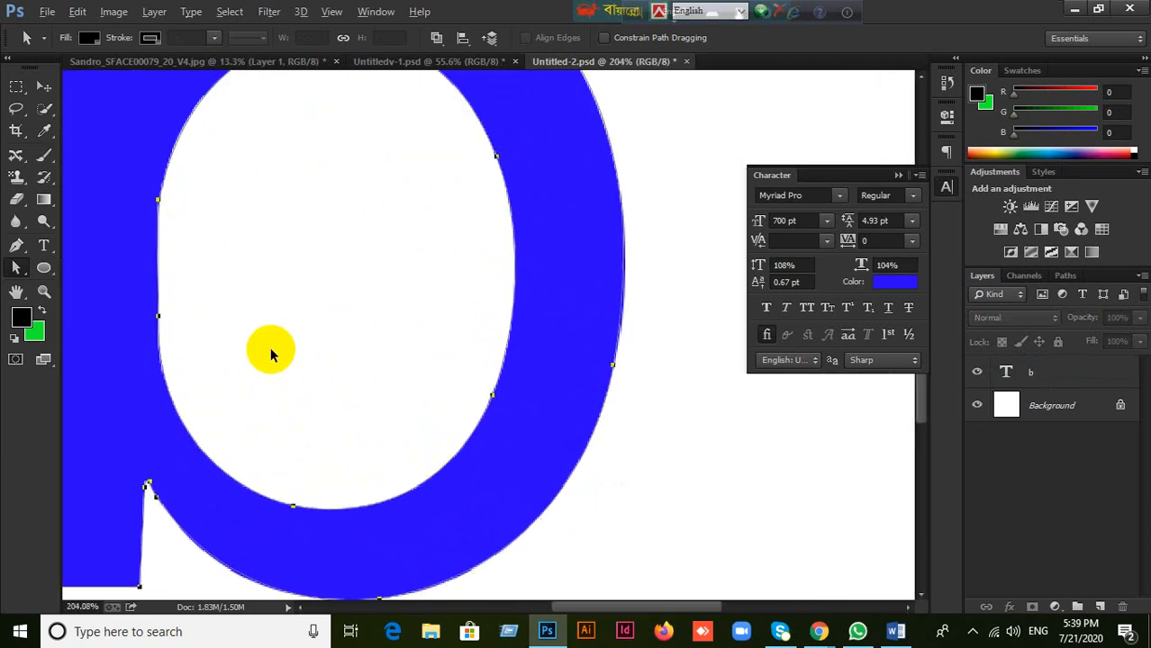
scroll(140, 173, "up", 2)
scroll(140, 172, "down", 1)
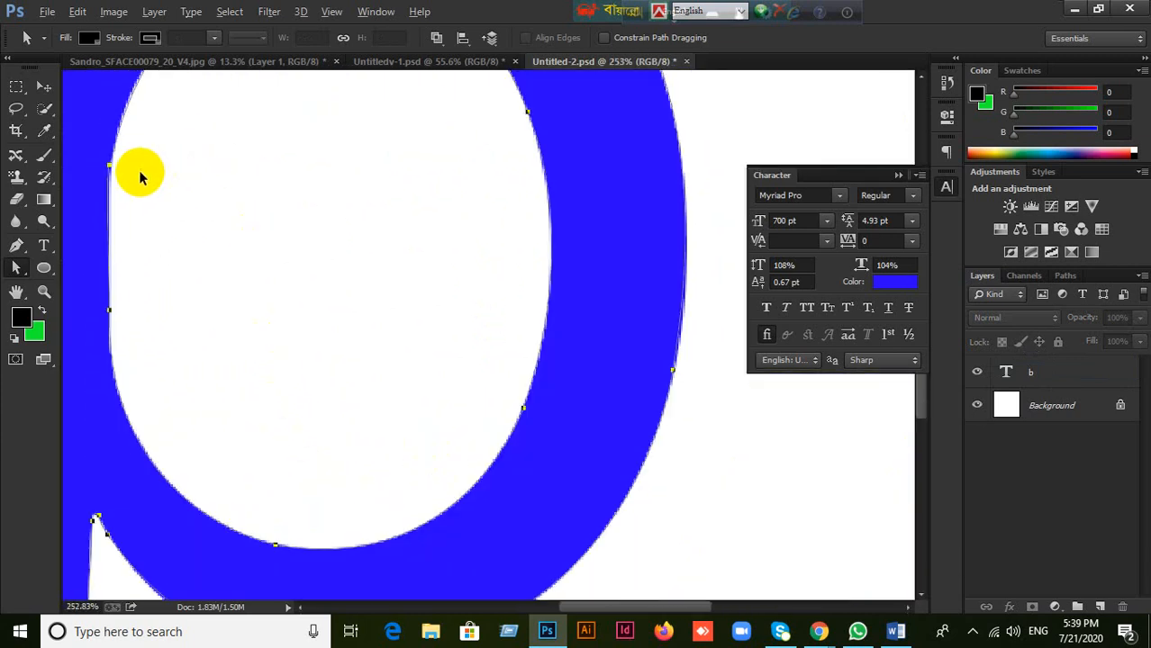
scroll(140, 178, "up", 1)
scroll(139, 179, "down", 5)
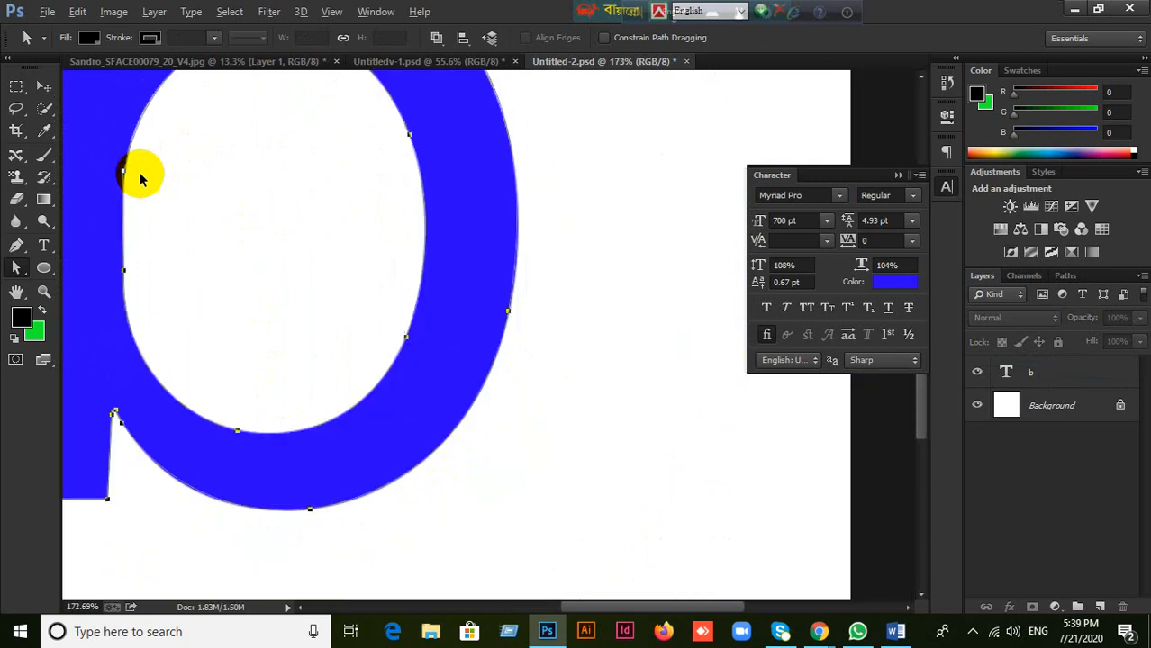
left_click_drag(310, 263, 554, 294)
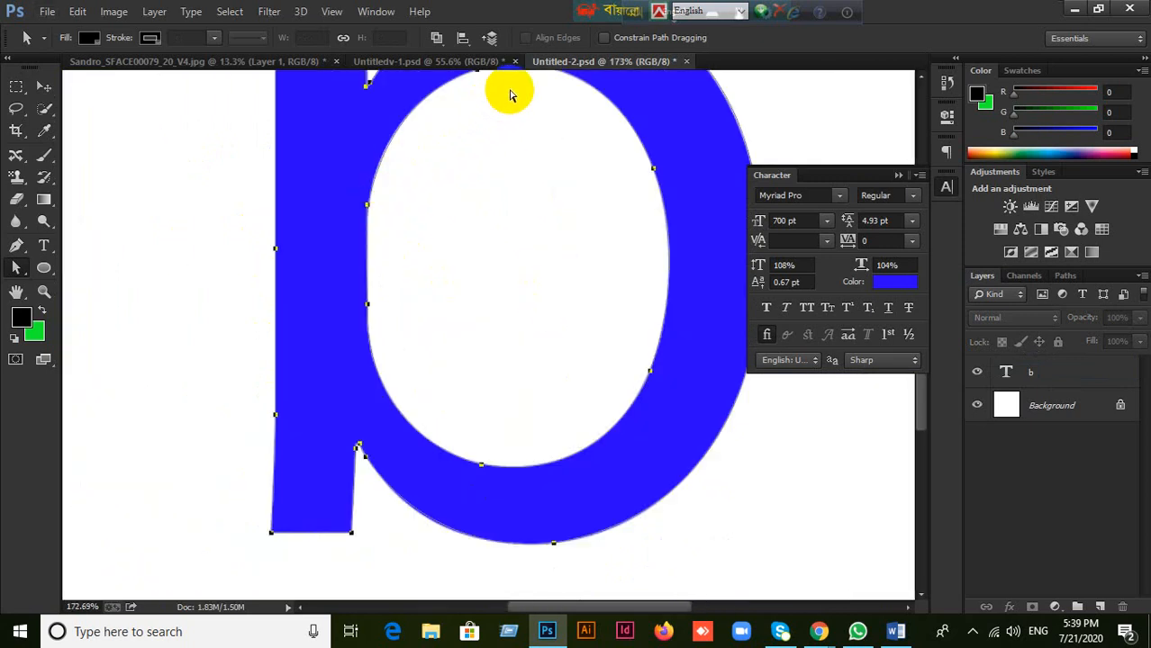
scroll(516, 189, "up", 3)
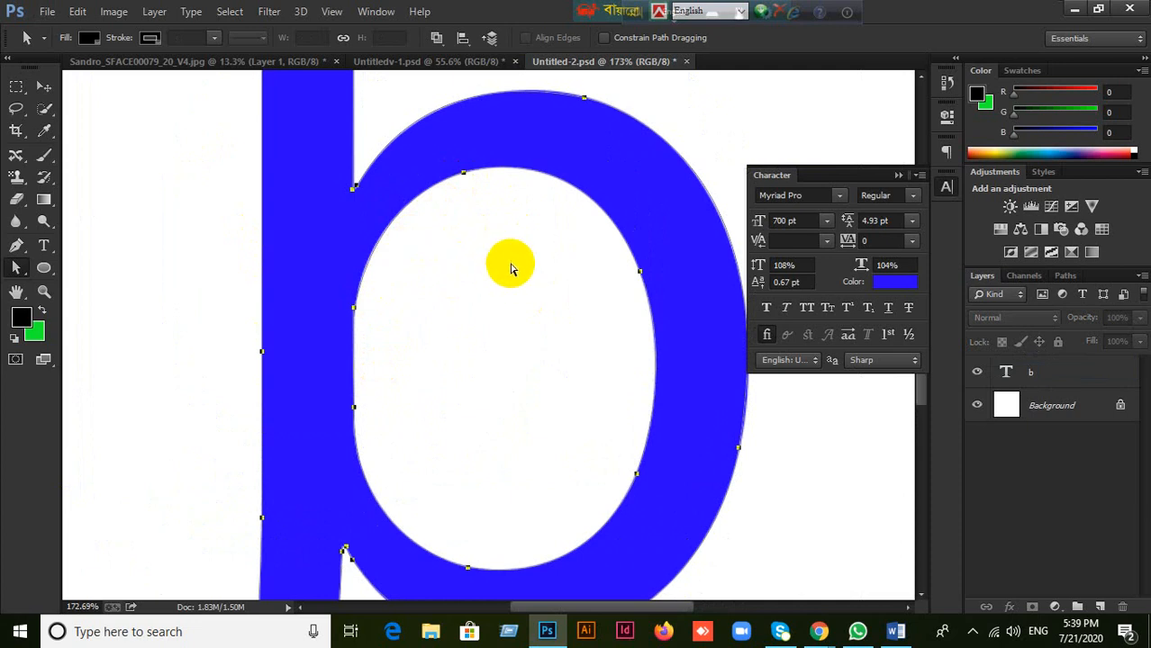
scroll(510, 266, "down", 2)
scroll(510, 265, "up", 4)
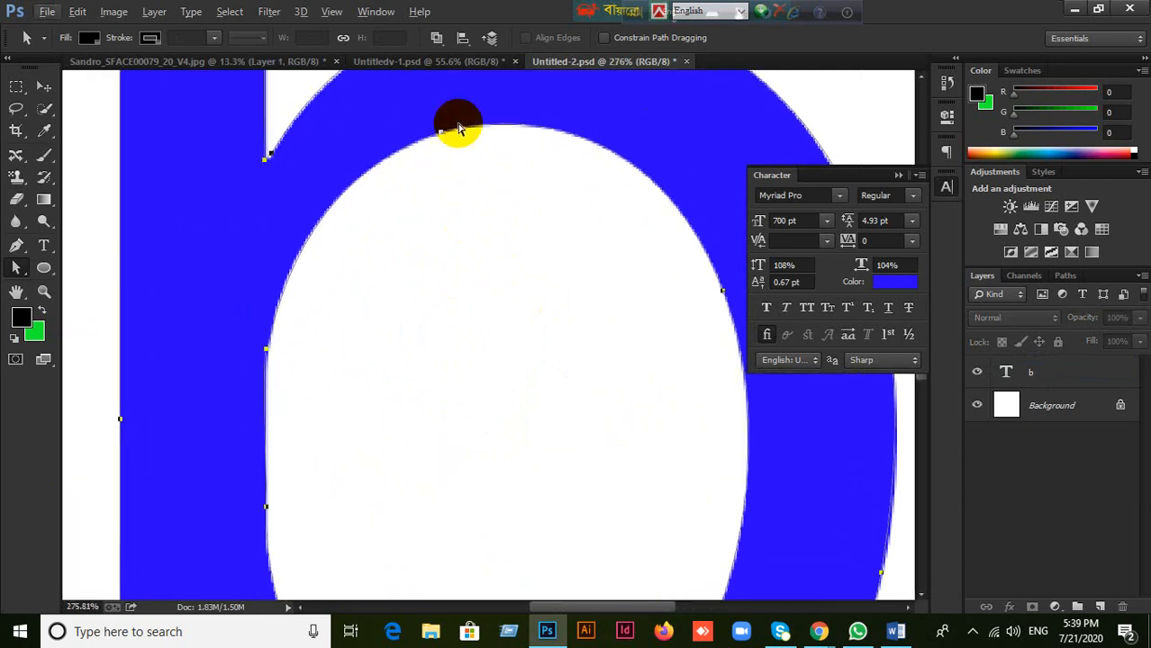
left_click_drag(236, 329, 357, 404)
scroll(357, 405, "down", 4)
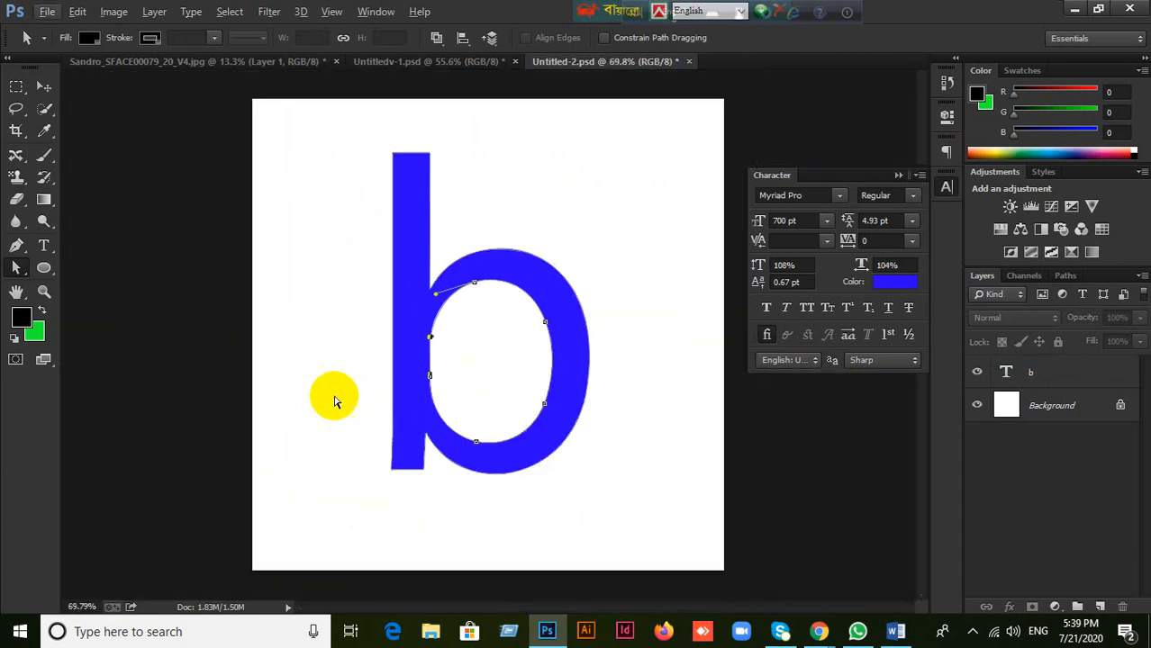
- Close Untitled-2.psd and return to Untitledv-1.psd
left_click(688, 64)
left_click(620, 243)
left_click(518, 63)
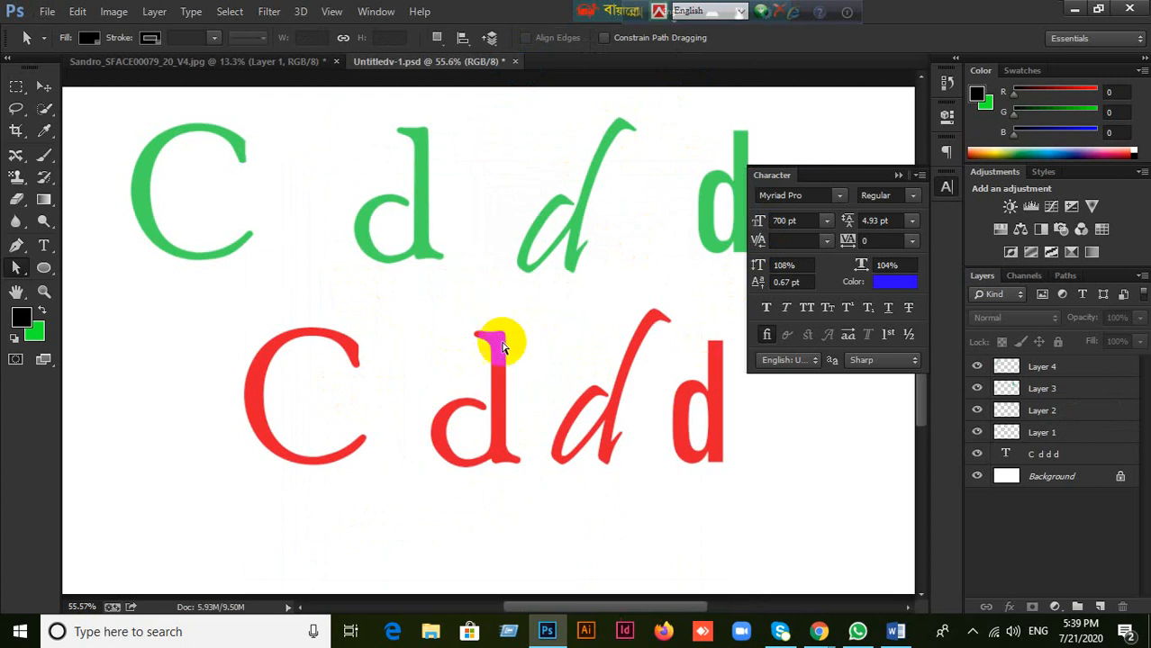
scroll(630, 412, "up", 3)
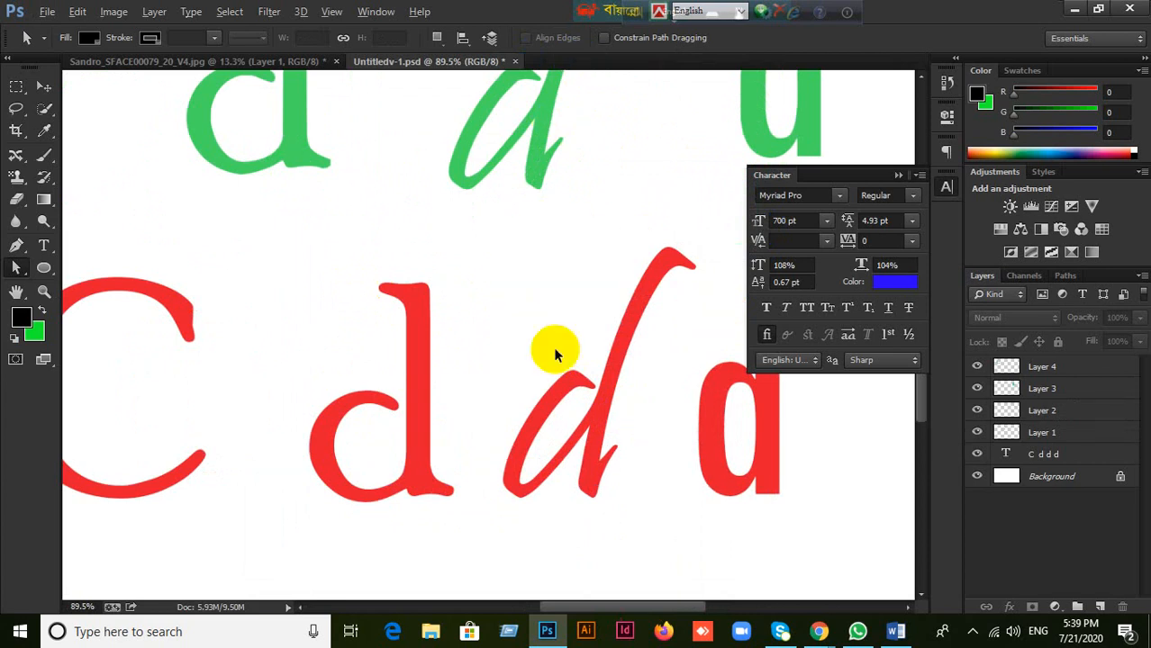
scroll(570, 428, "up", 1)
scroll(583, 429, "down", 2)
scroll(585, 430, "down", 1)
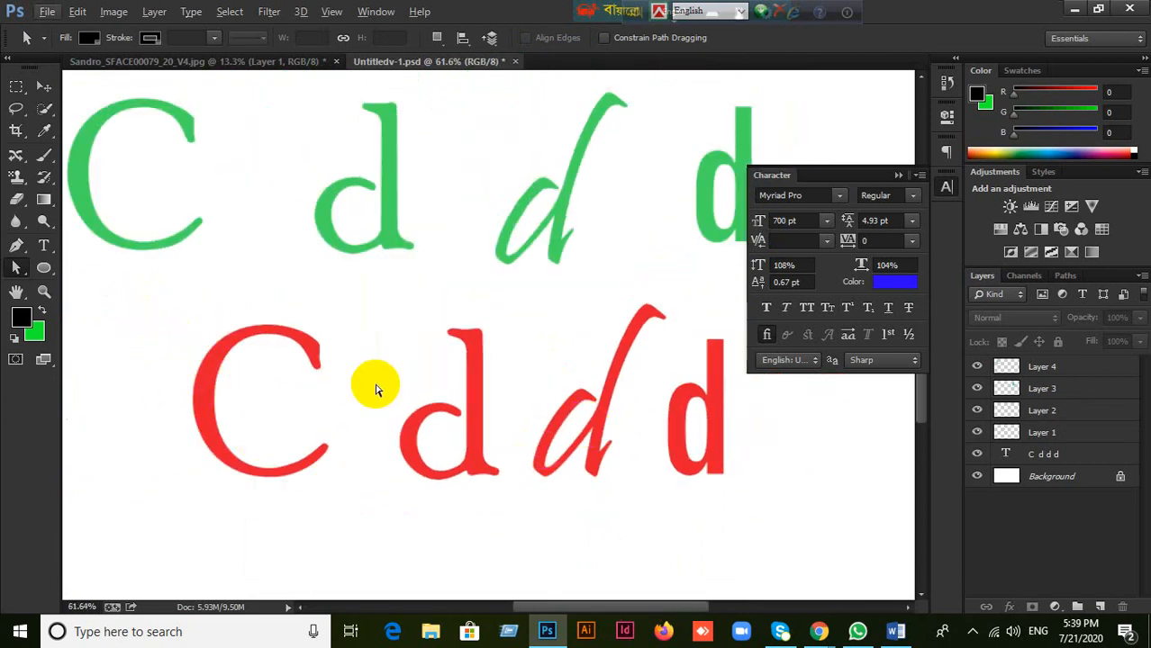
- Examine the row of red letters C d d d closely, comparing their shapes with the green traced letters above
scroll(376, 387, "down", 1)
left_click(1110, 454)
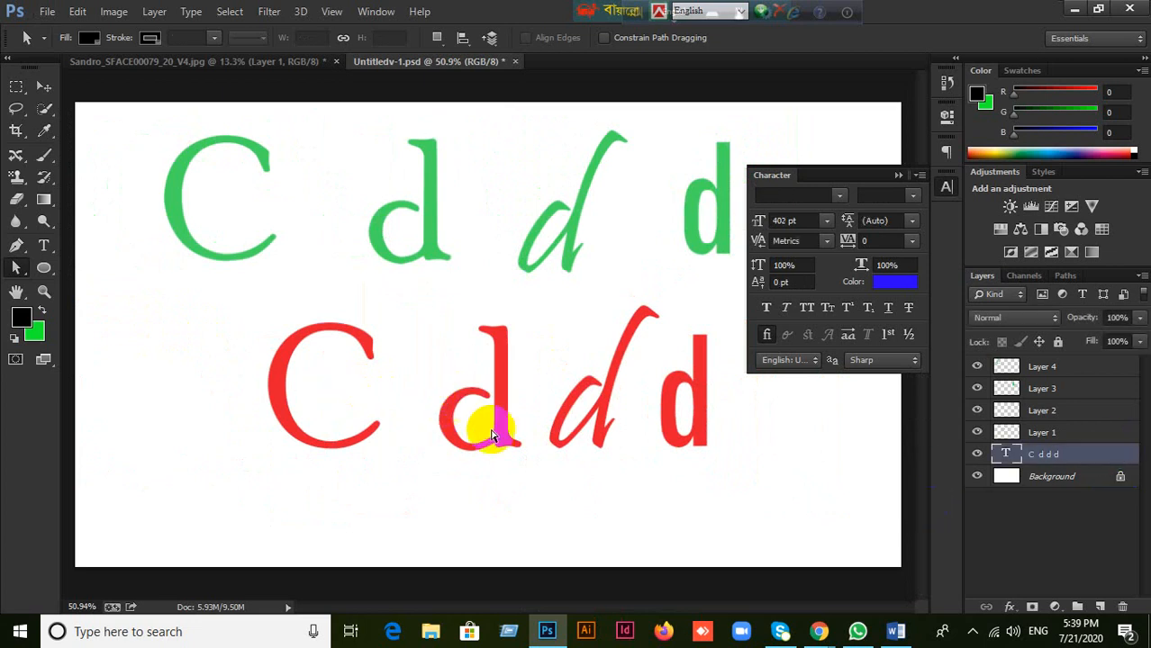
left_click_drag(217, 303, 786, 477)
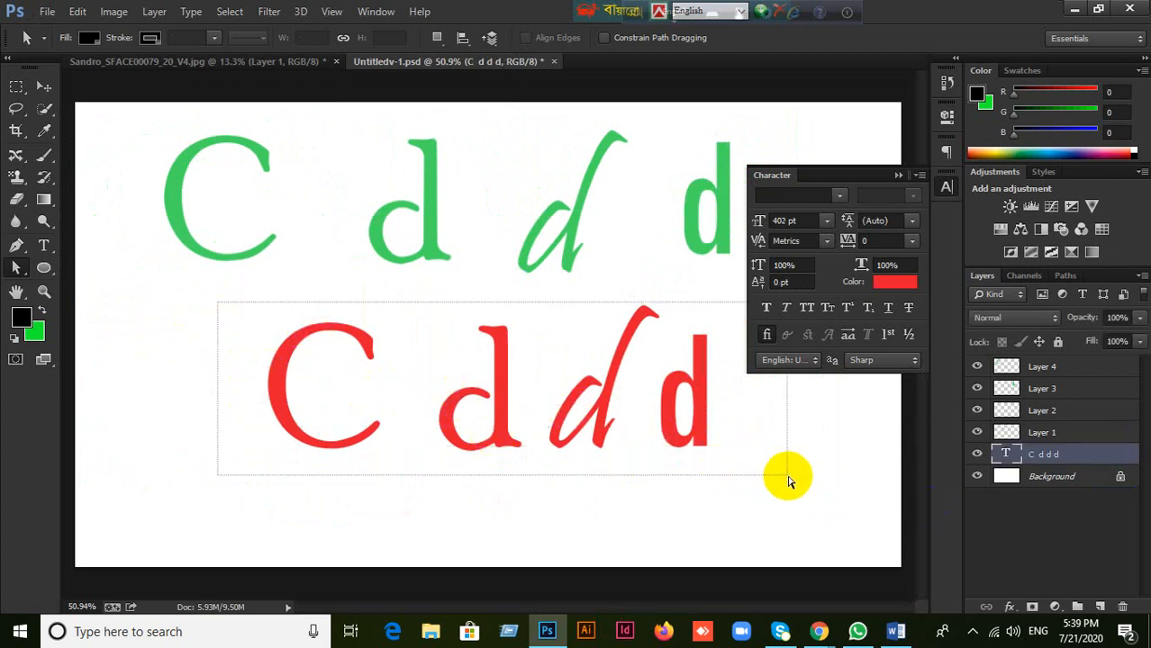
left_click_drag(175, 316, 843, 501)
scroll(244, 172, "up", 2)
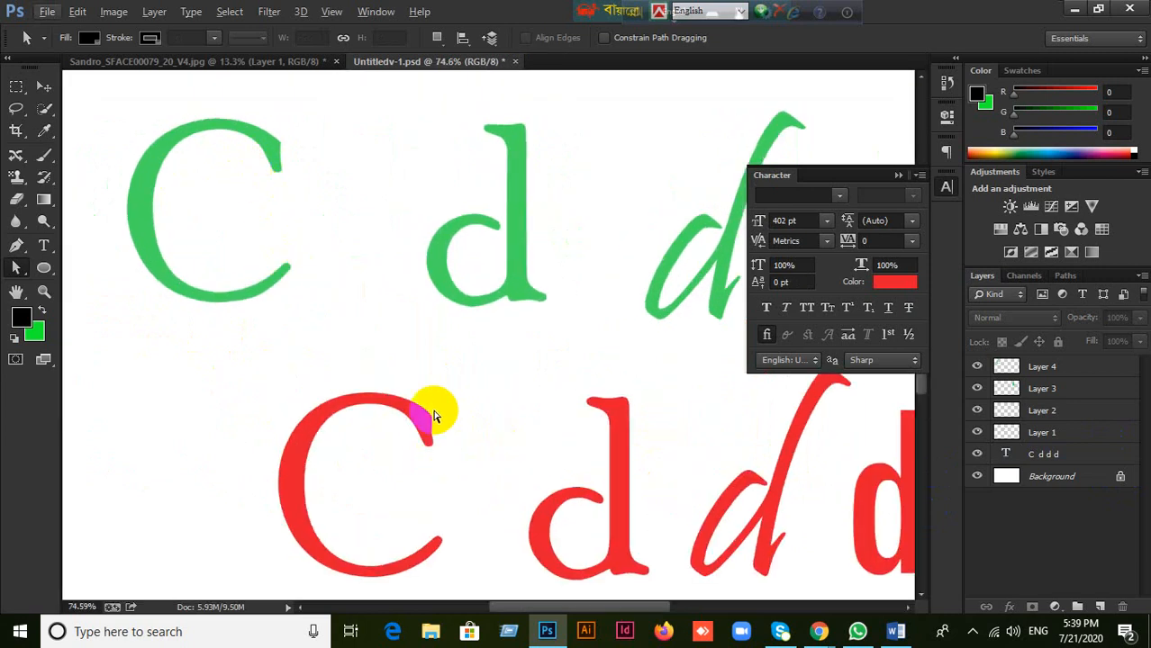
left_click_drag(689, 454, 384, 367)
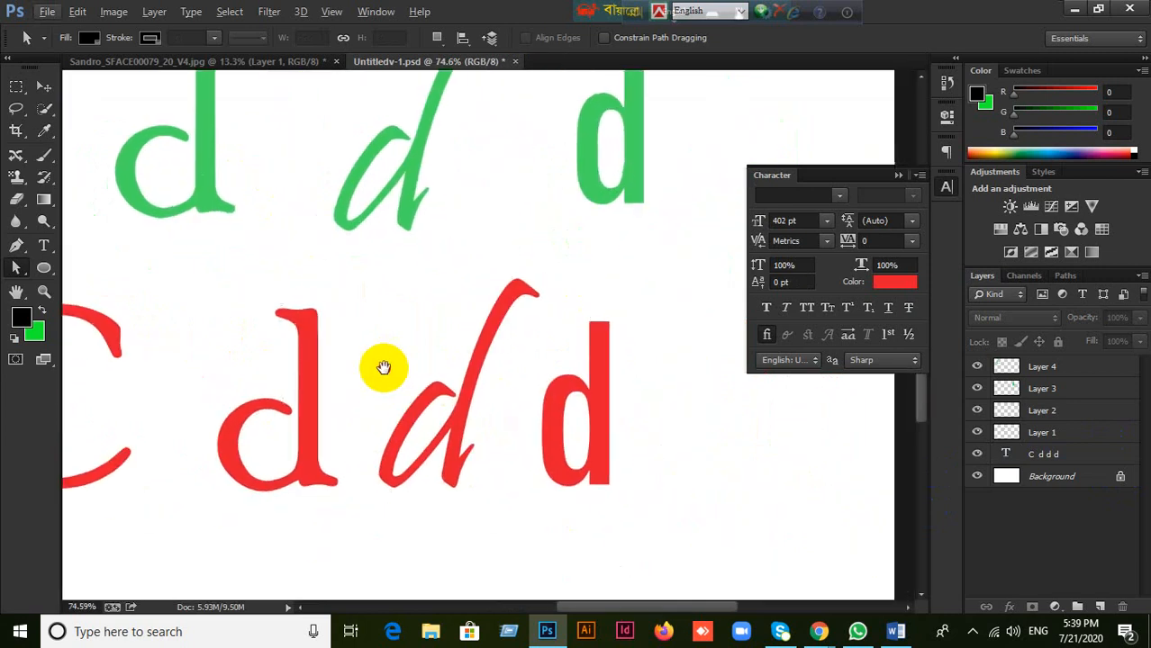
left_click_drag(419, 406, 655, 383)
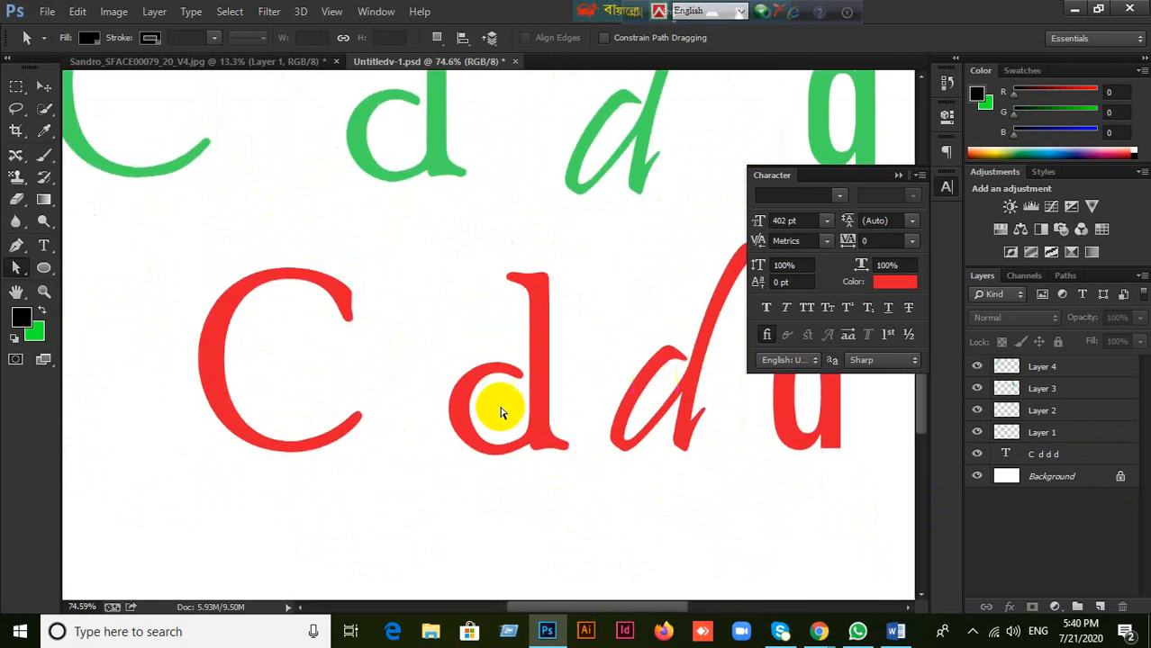
left_click_drag(123, 237, 804, 545)
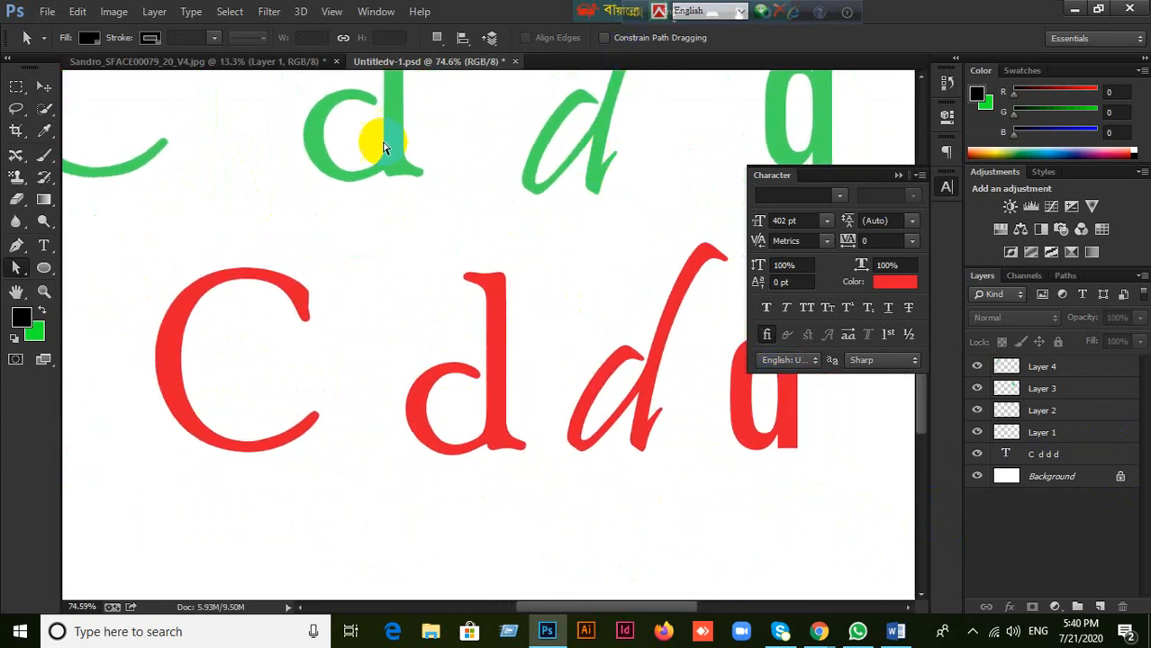
- Glance at the belt photo document, then close Untitledv-1.psd without saving its changes
left_click(200, 63)
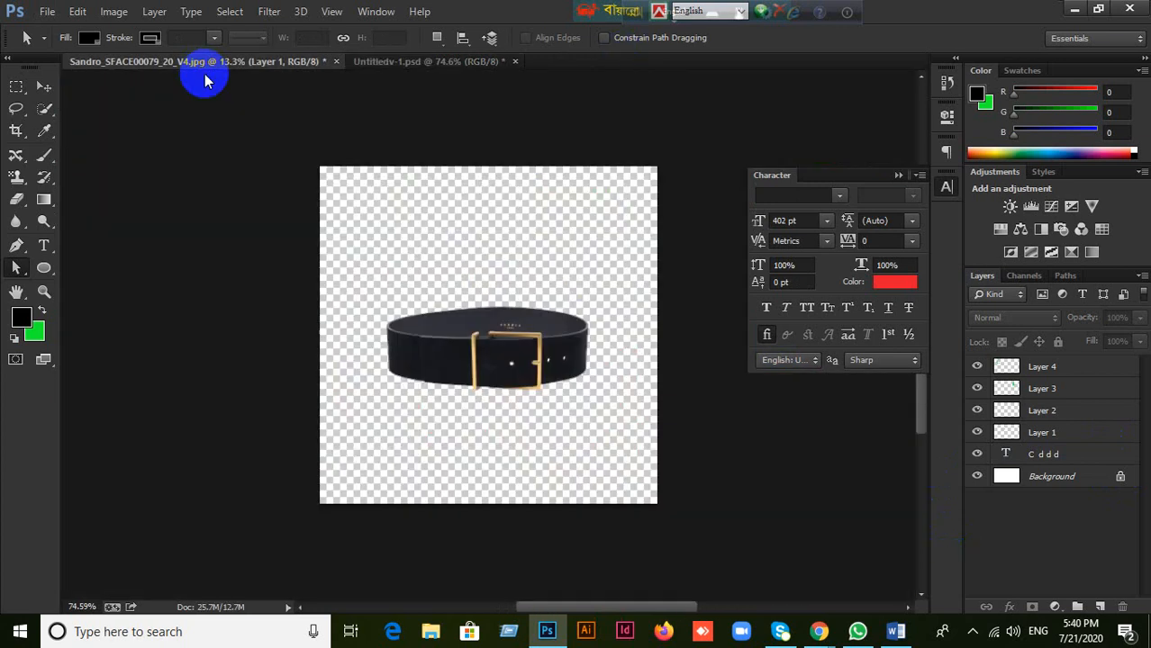
left_click(506, 61)
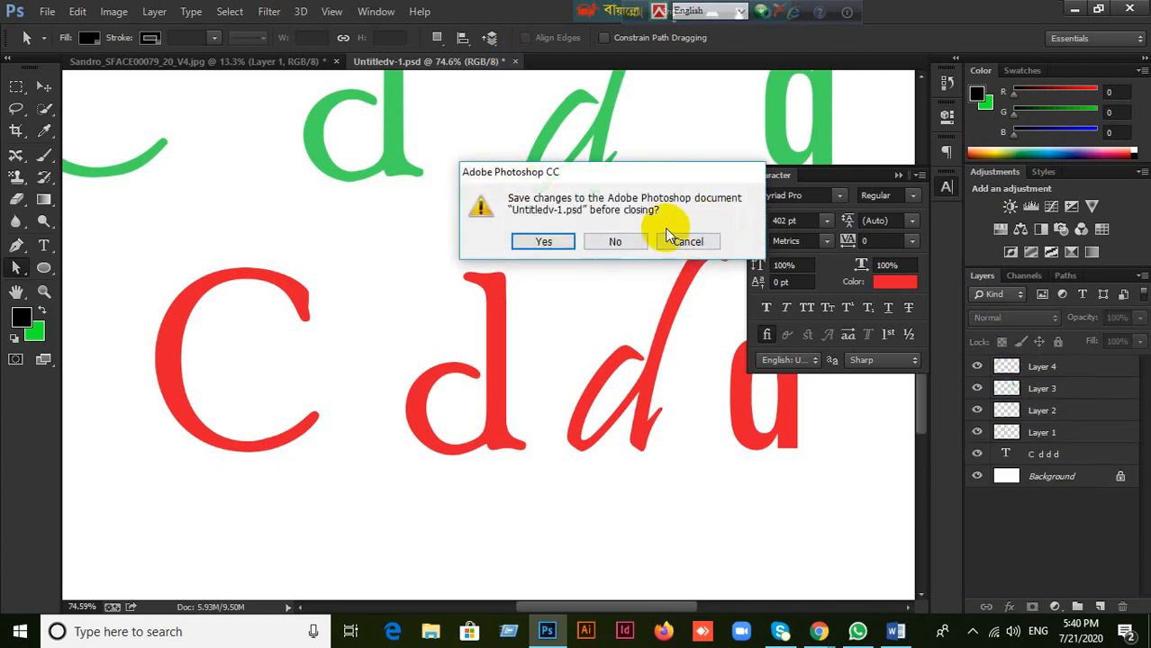
left_click(621, 242)
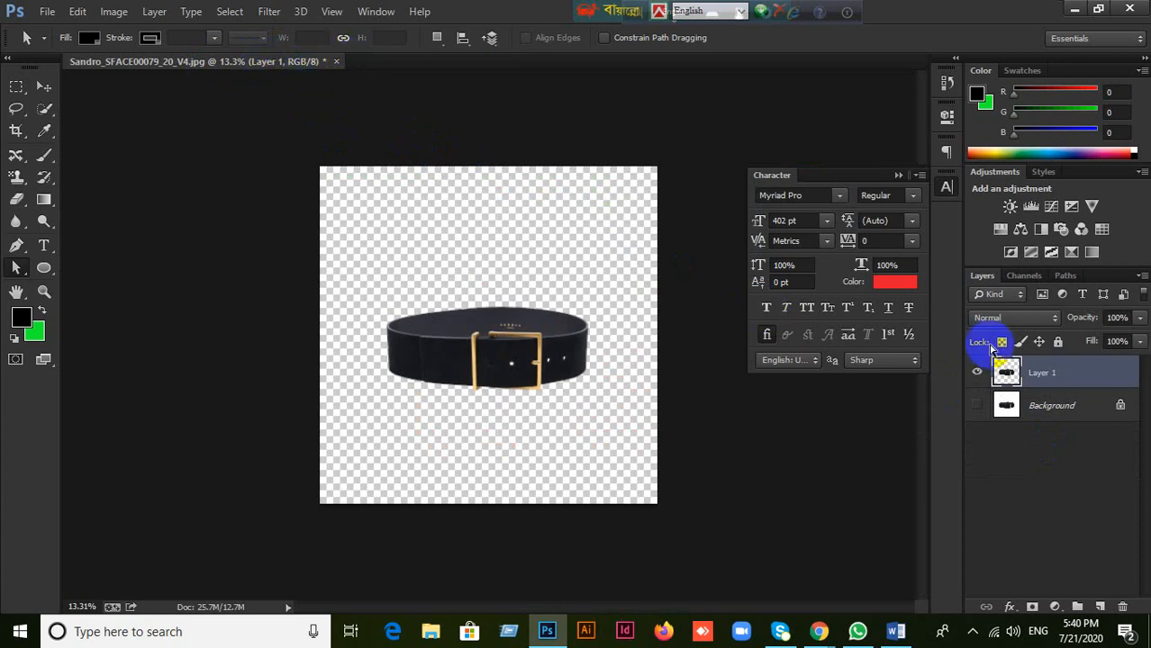
- Show the belt photo's Background layer and revert the document to the Close Path history state
left_click(981, 406)
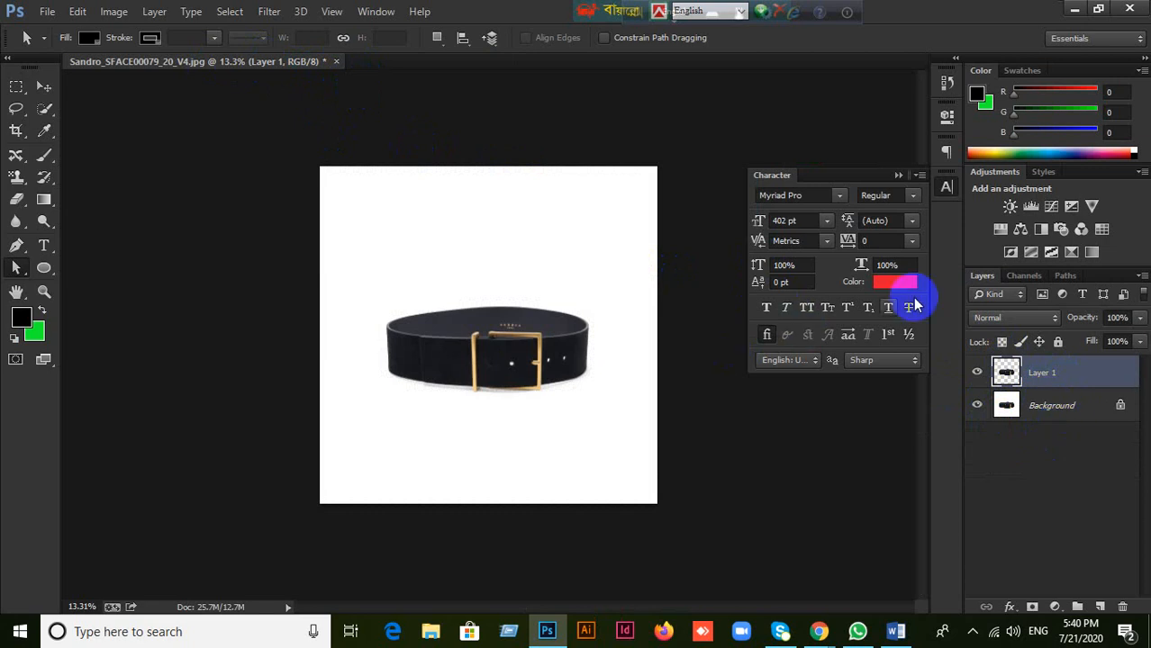
left_click(946, 82)
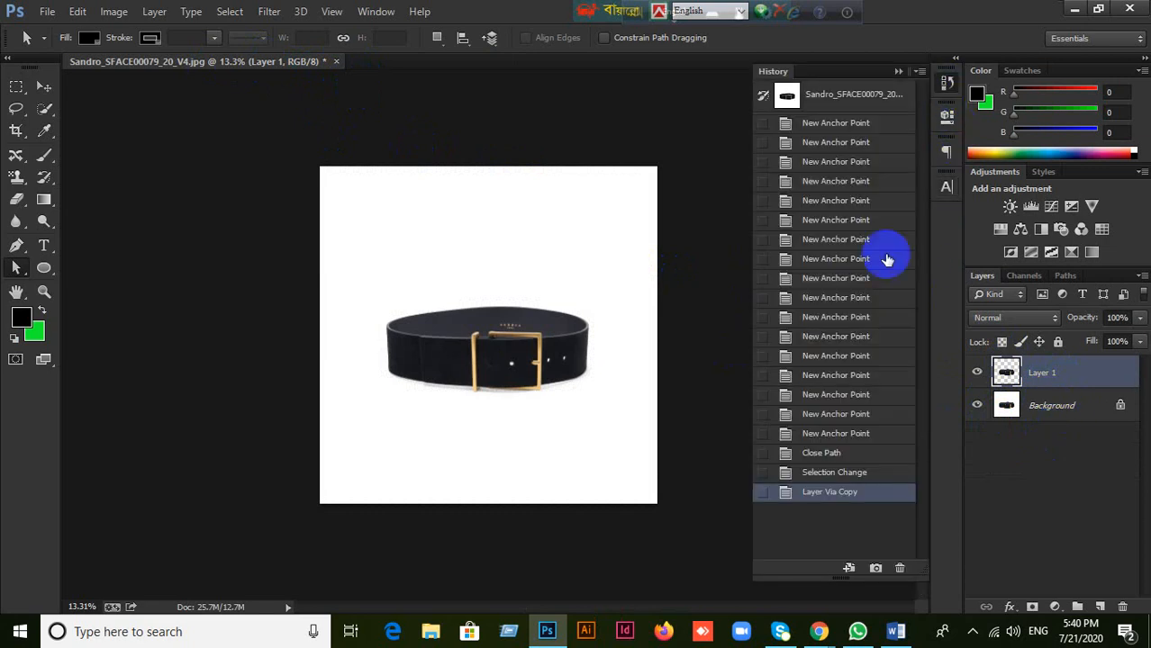
left_click(827, 475)
left_click(817, 453)
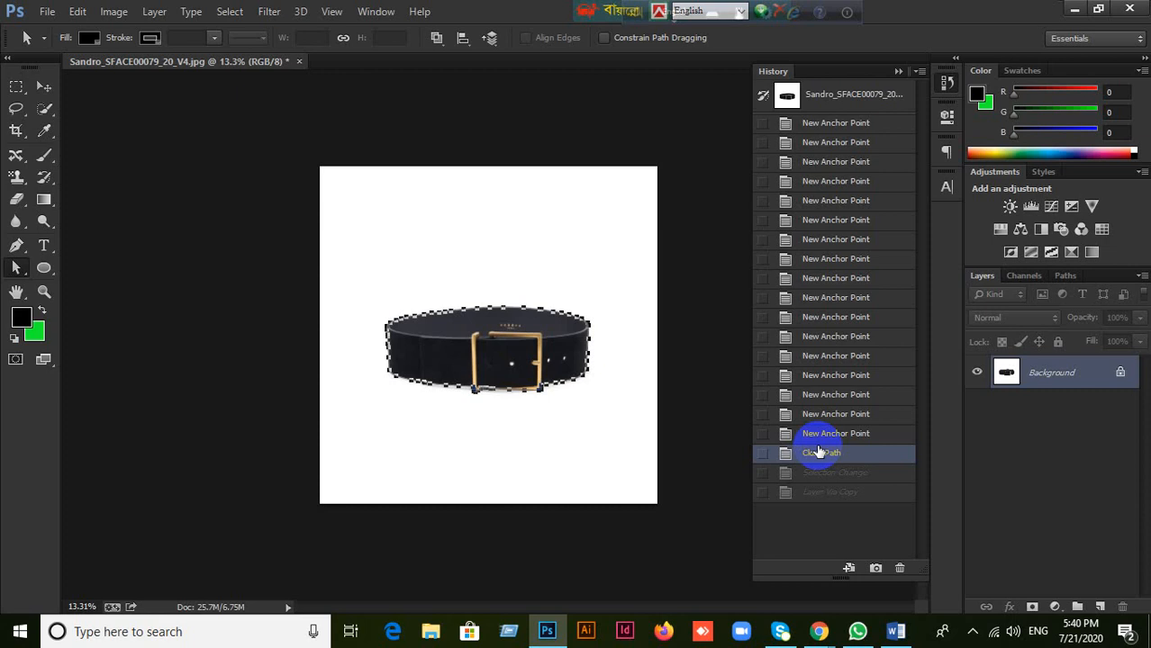
- View the outlined belt closer, check the participants in the Google Meet call and return to Photoshop
scroll(548, 291, "up", 3)
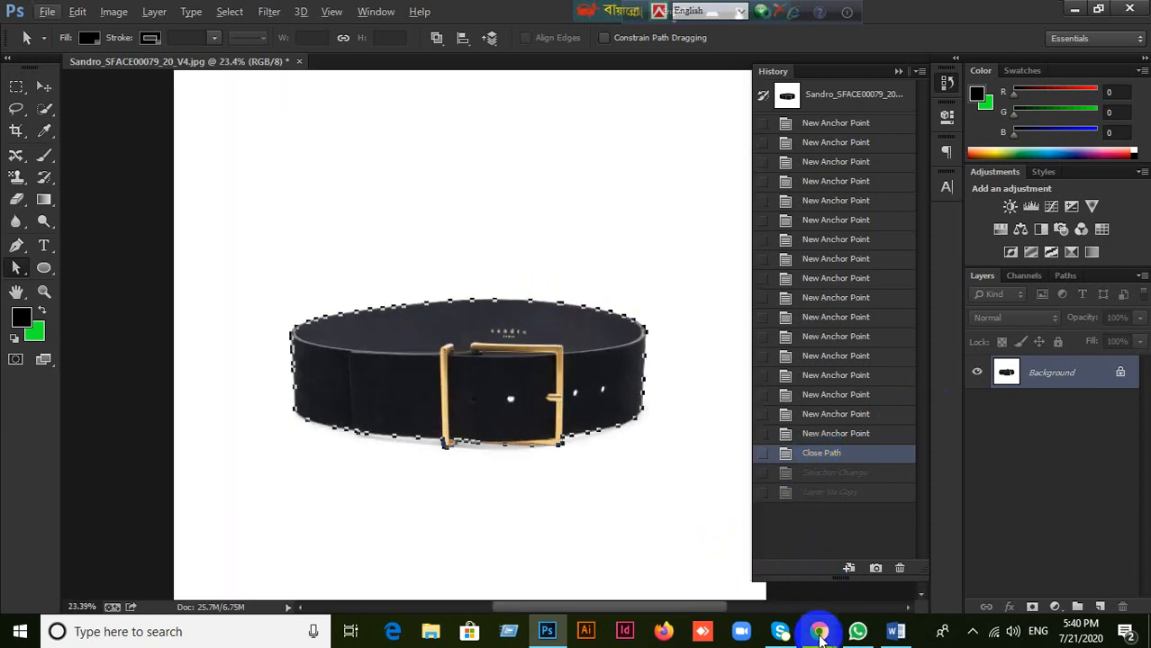
left_click(826, 570)
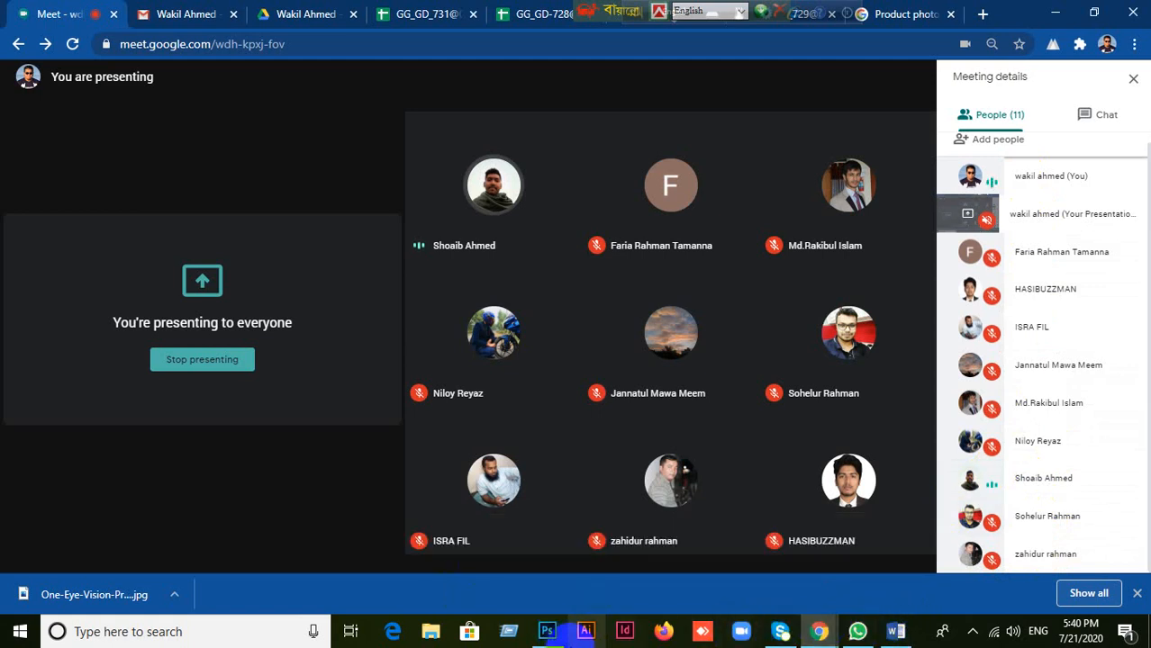
left_click(546, 631)
scroll(565, 475, "up", 1)
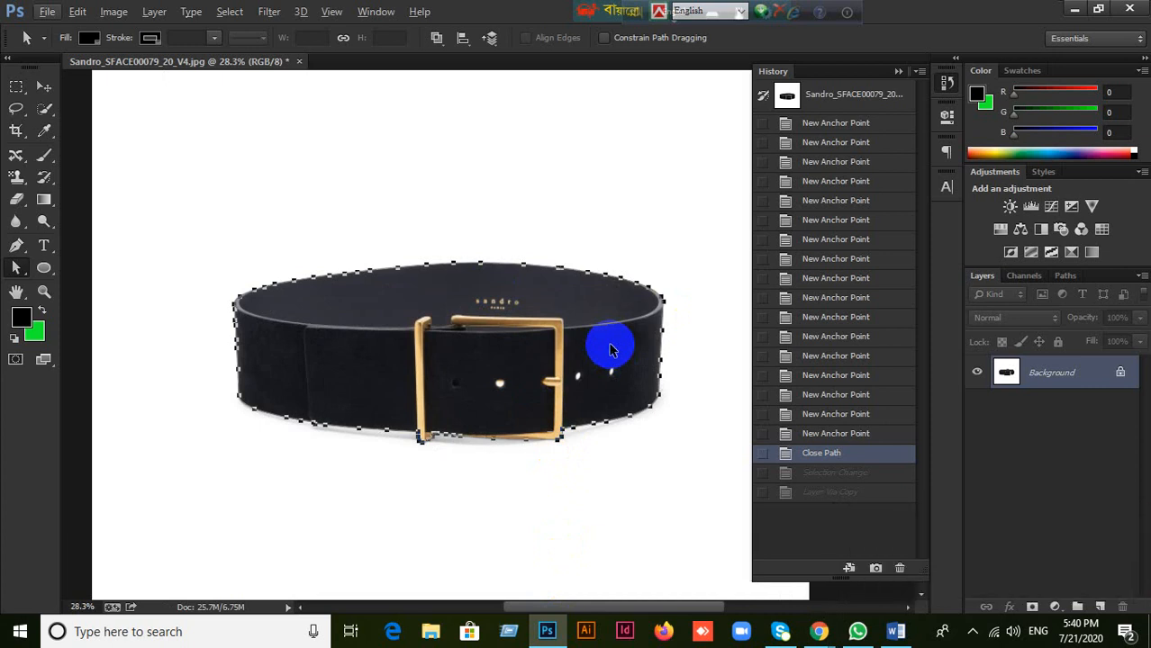
- Convert the closed belt path to a selection, check the Google Meet call, and copy the selected belt to a new layer in Photoshop
key("ctrl+Return")
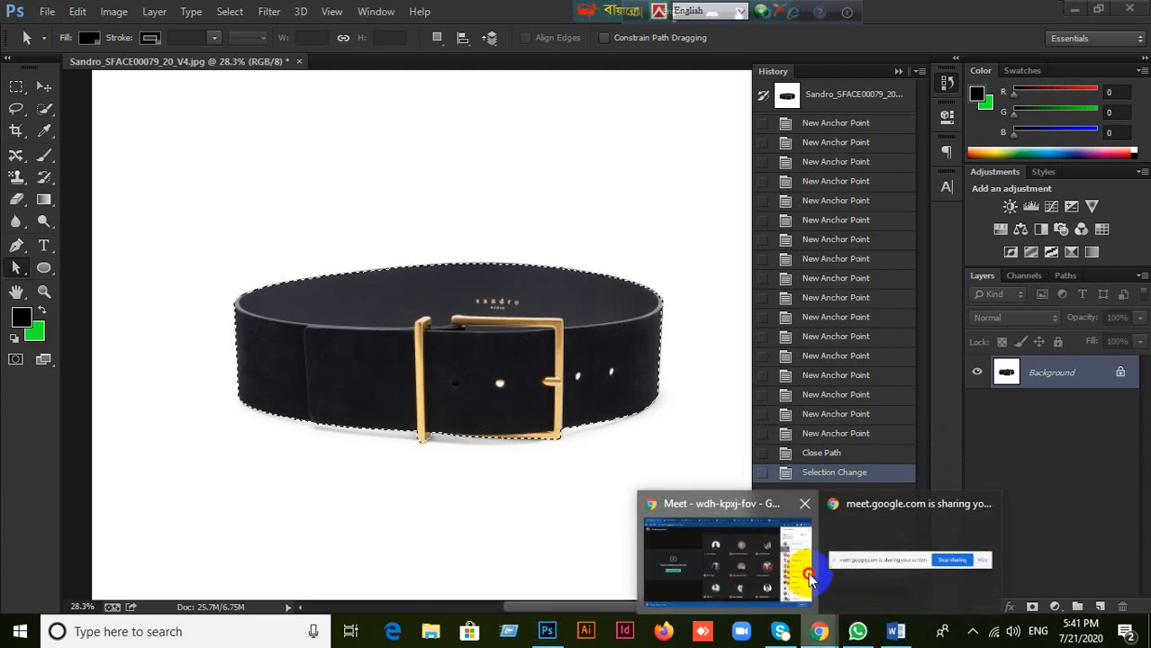
left_click(807, 574)
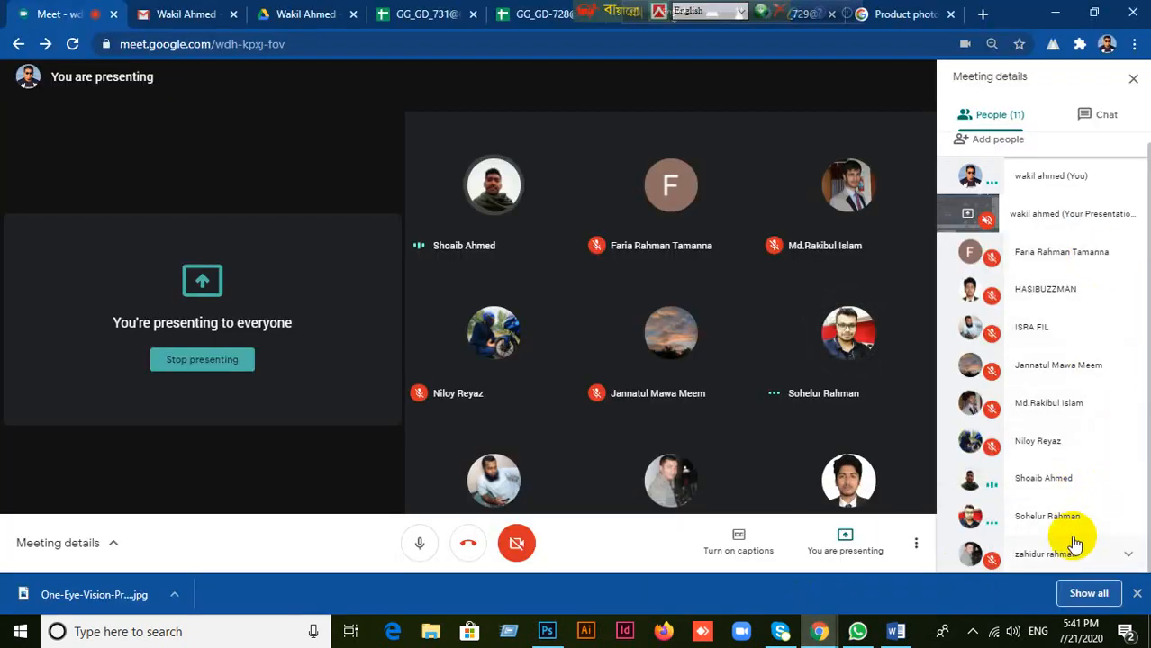
left_click(545, 633)
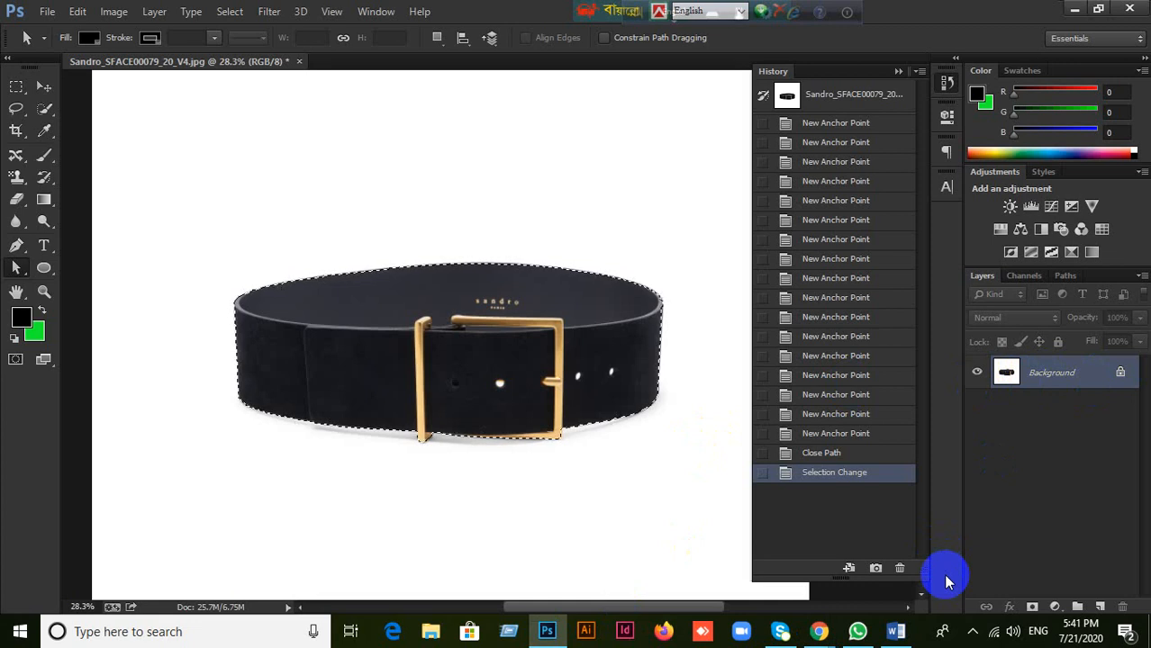
key("ctrl+j")
- Make the belt copy the active layer and hide the Background layer beneath it
left_click(1037, 416)
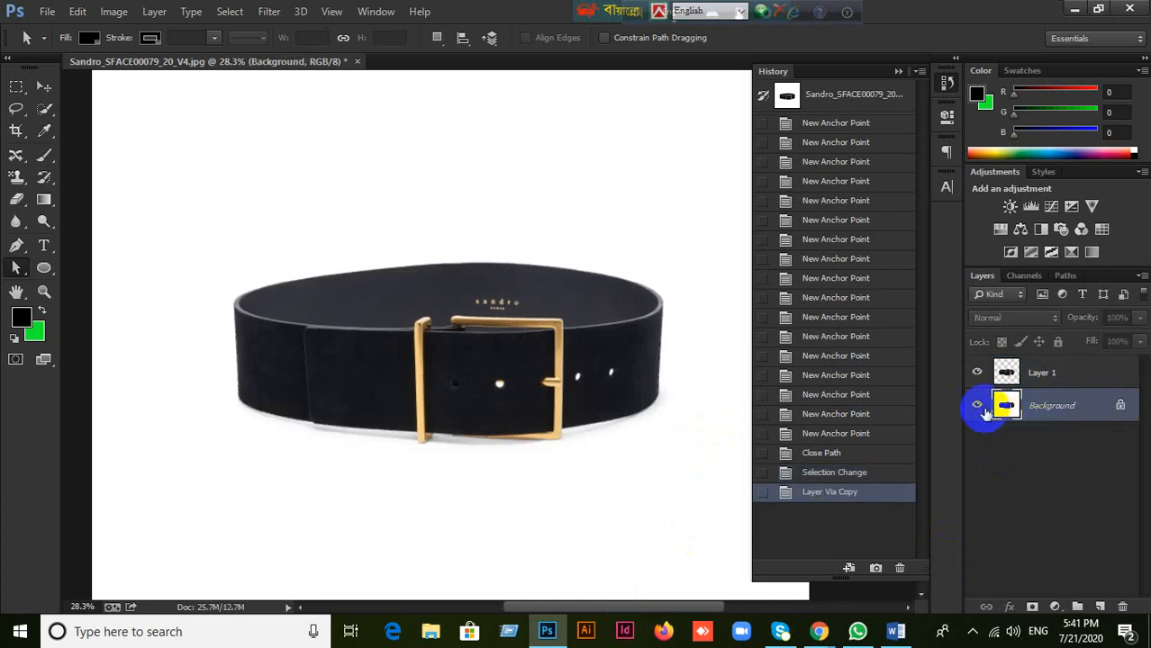
left_click(1001, 378)
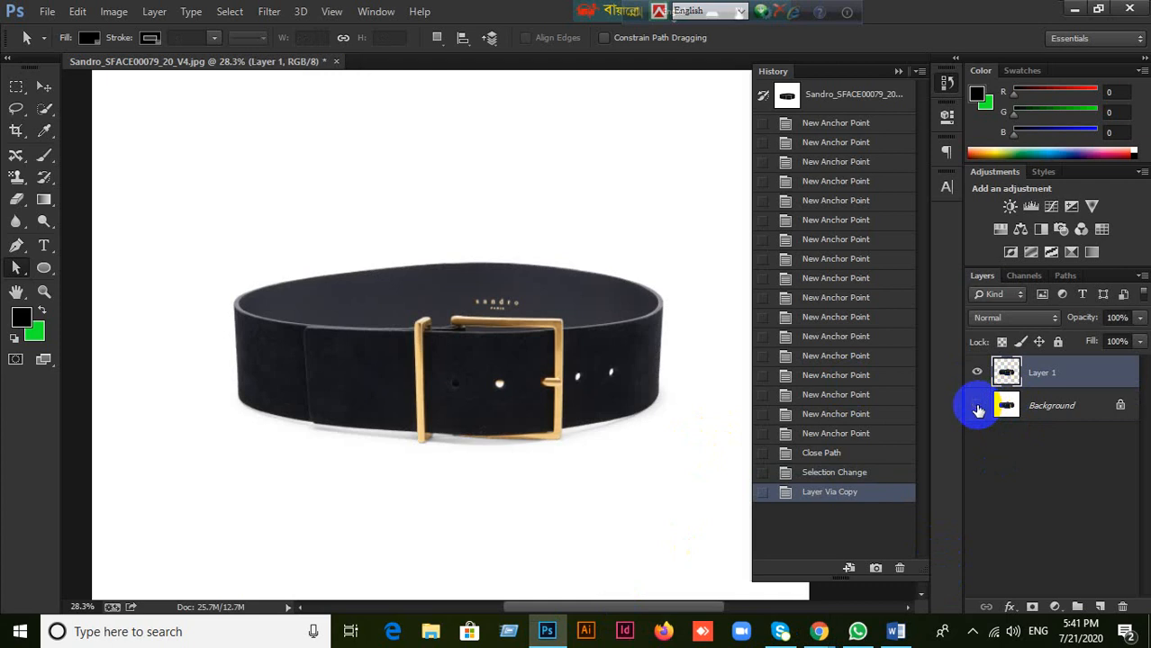
left_click(978, 407)
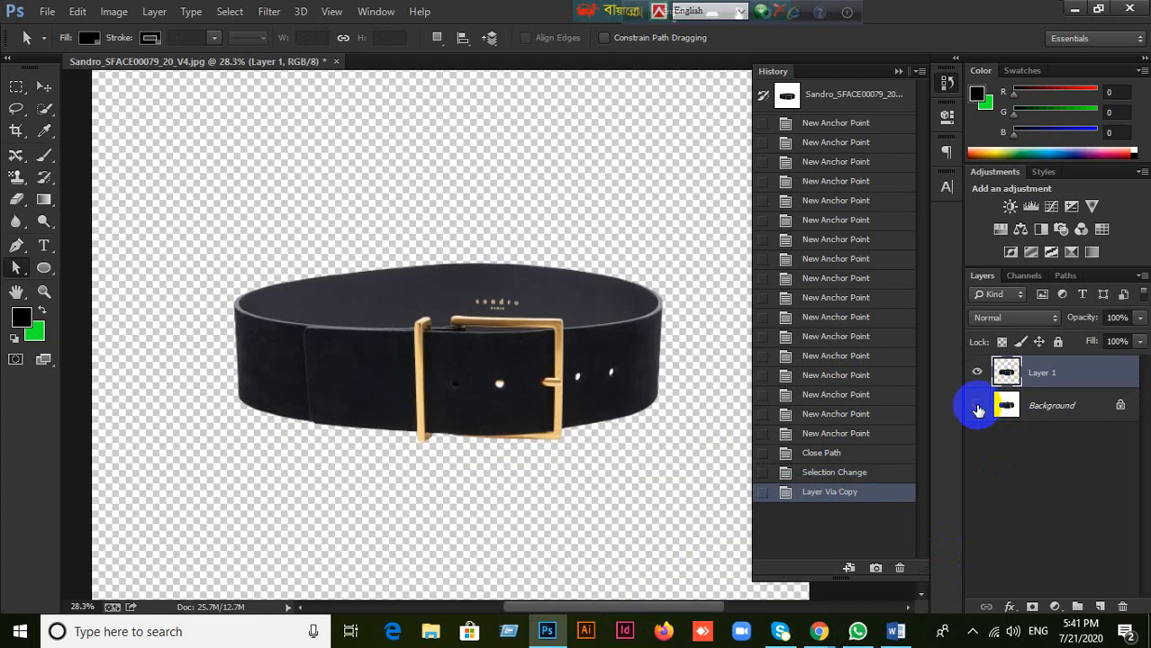
- Add a new layer, fill it with the green background colour after trying black, and place it directly beneath the belt copy
left_click(1108, 606)
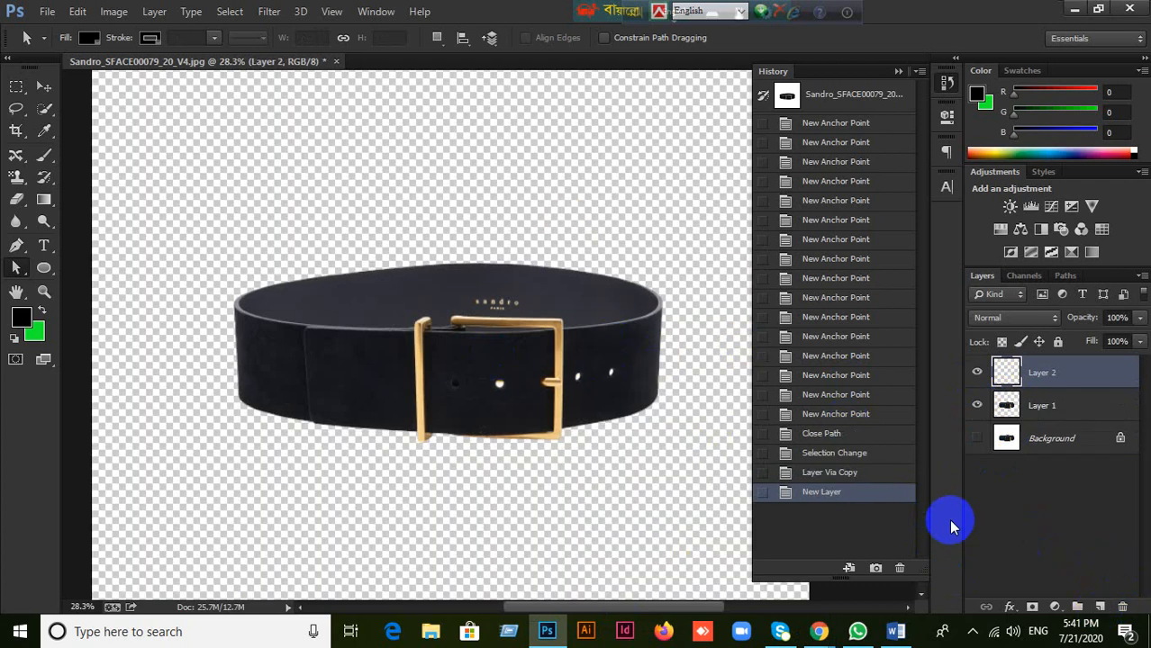
scroll(951, 521, "down", 2)
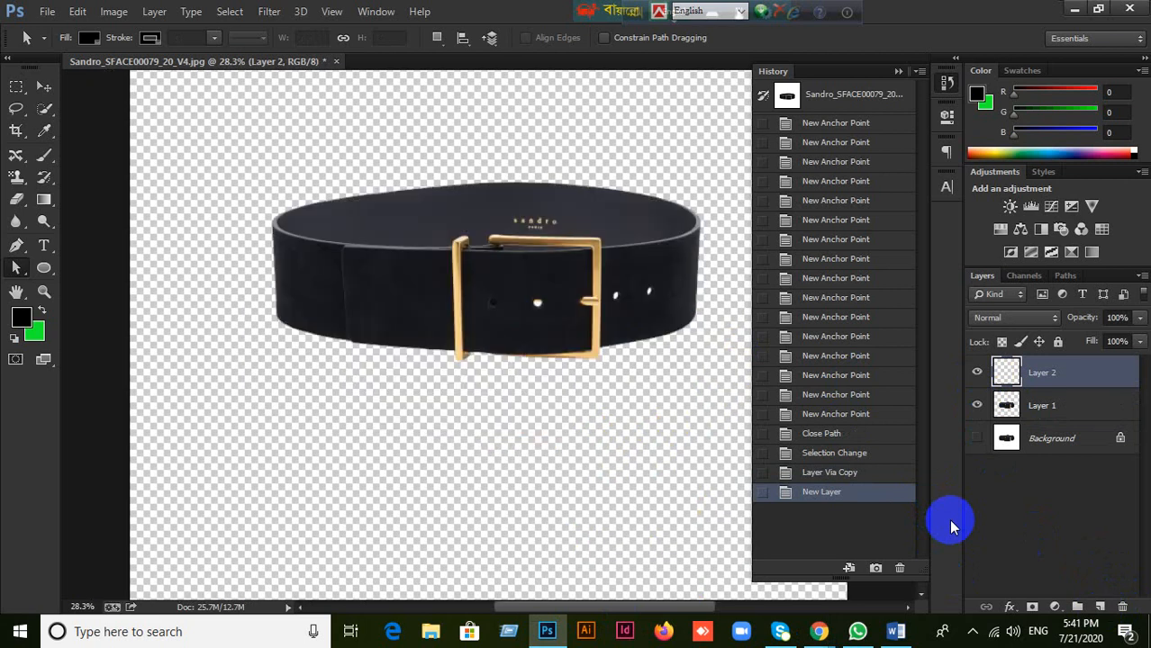
key("alt+BackSpace")
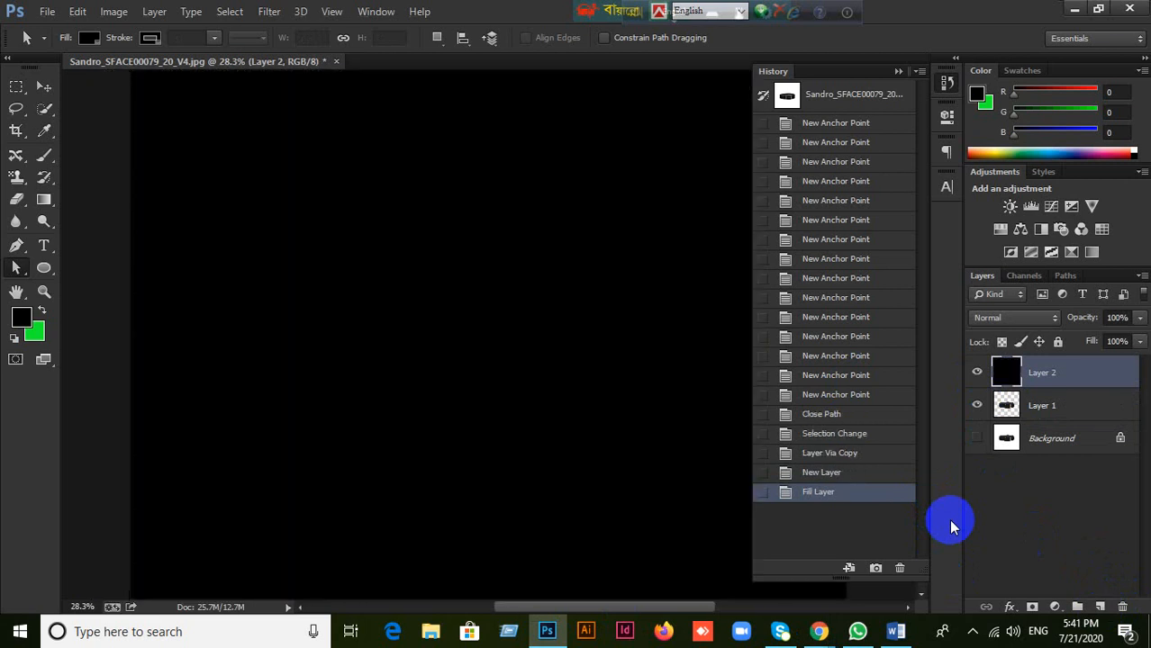
key("ctrl+z")
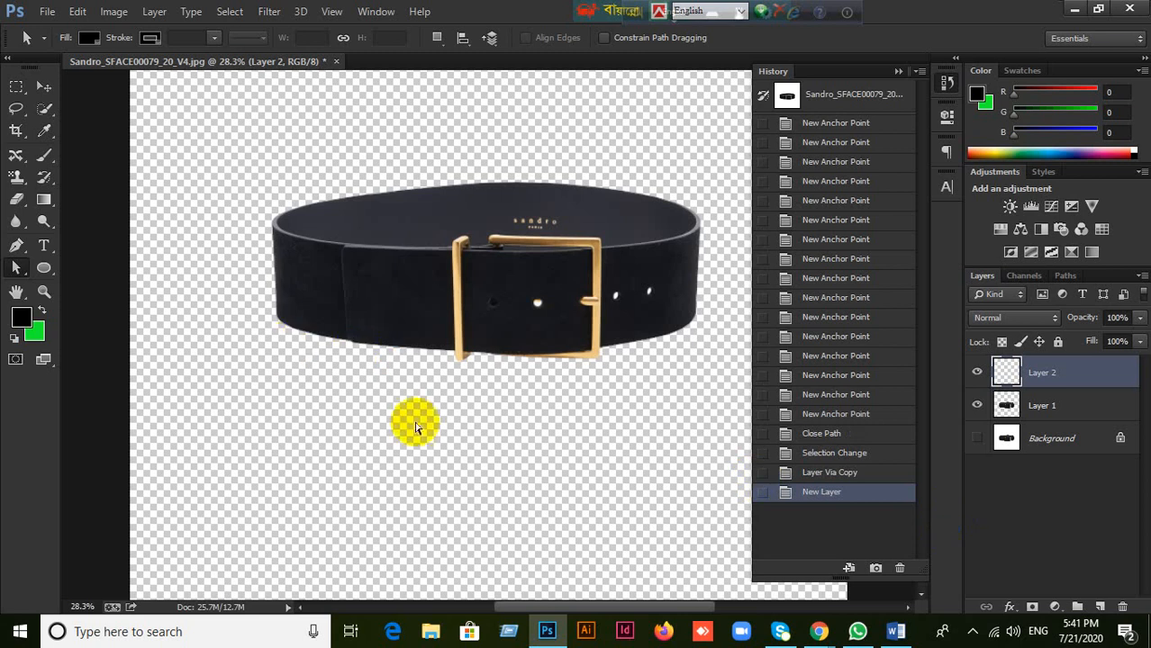
key("ctrl+BackSpace")
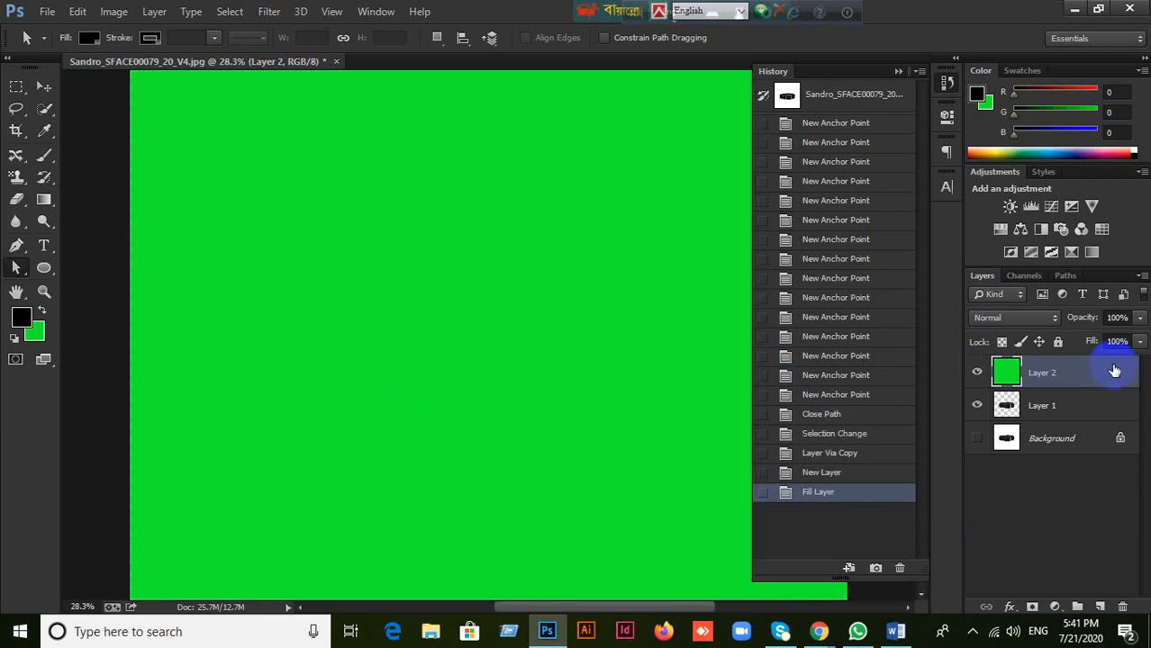
left_click_drag(1107, 378, 1100, 415)
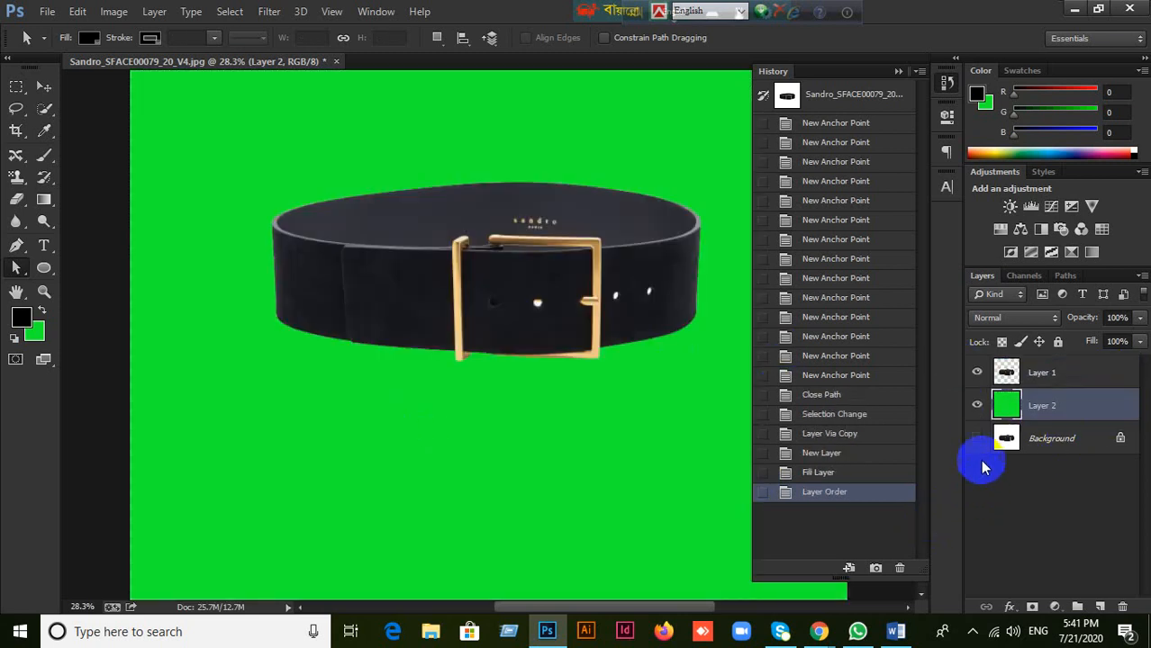
left_click(976, 440)
left_click(977, 438)
scroll(616, 462, "down", 3)
scroll(618, 465, "down", 1)
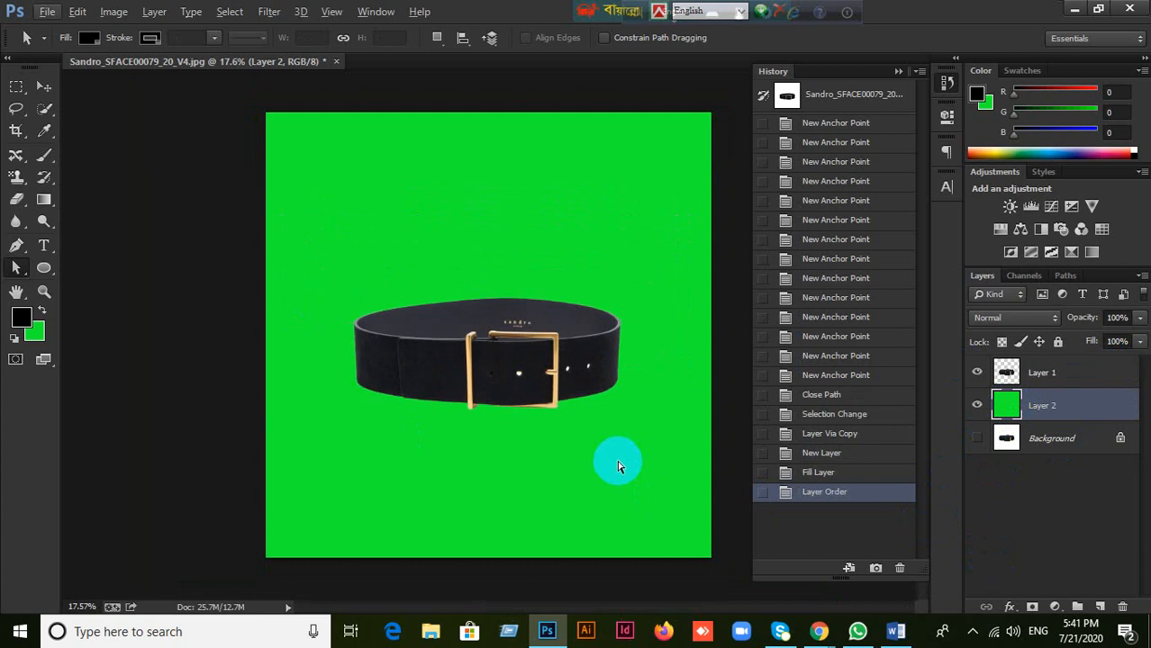
- Look in on the Google Meet session again and come back to the belt image in Photoshop
left_click(818, 631)
left_click(752, 553)
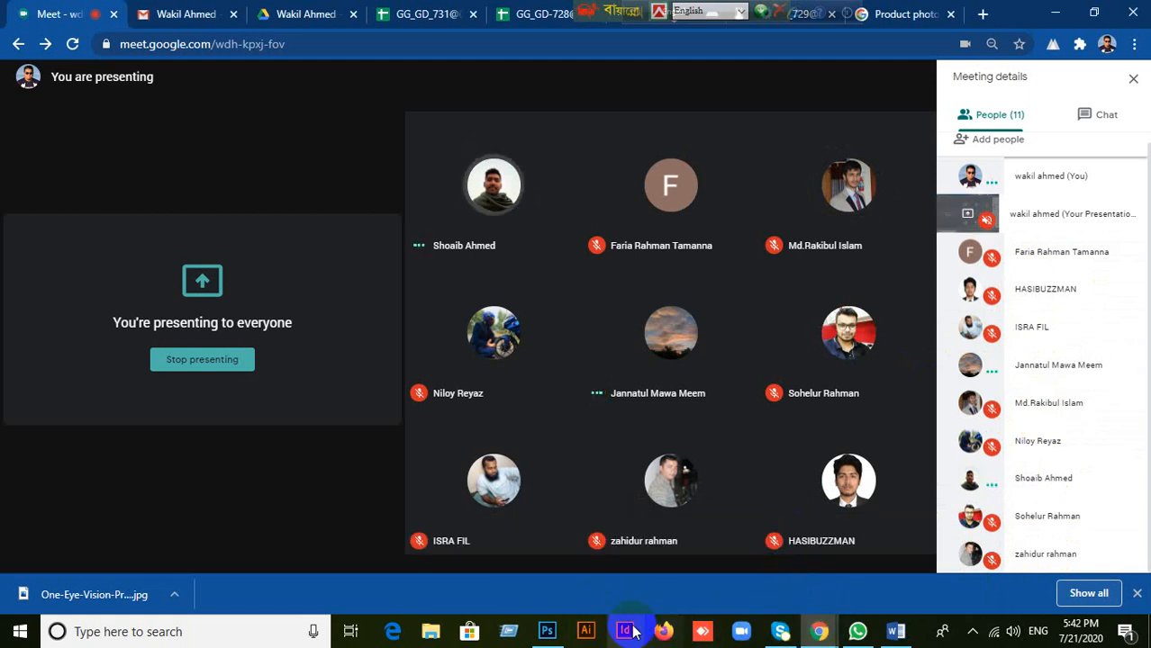
left_click(546, 631)
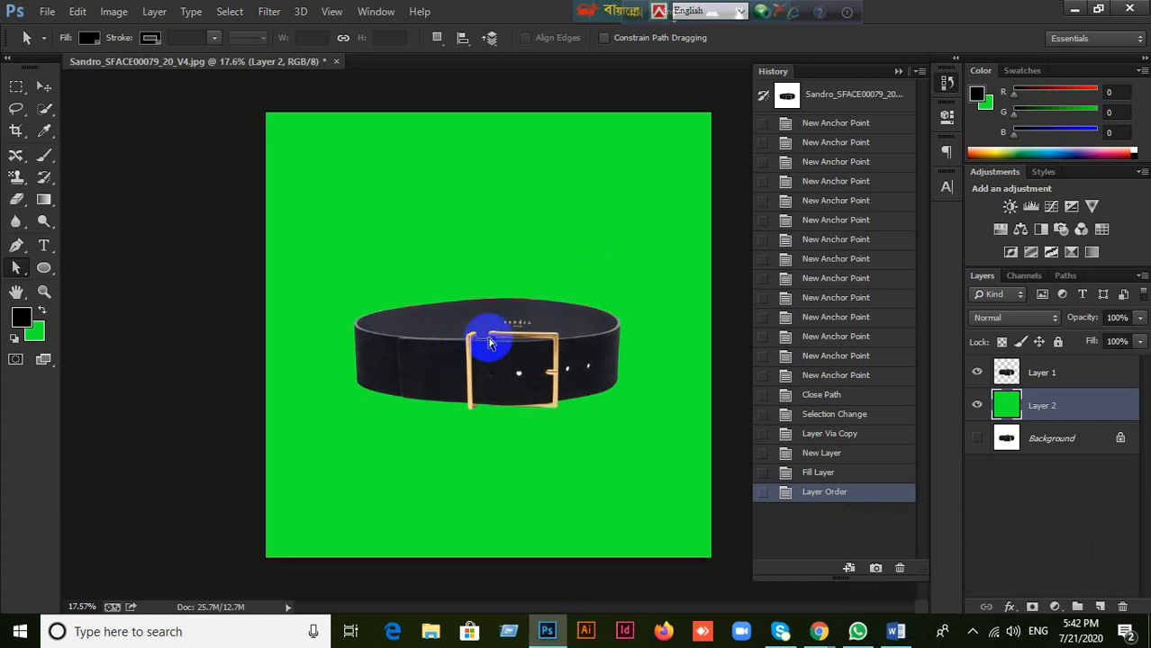
- Show the Background layer again and delete both the green fill layer and the belt copy layer
left_click(1046, 377)
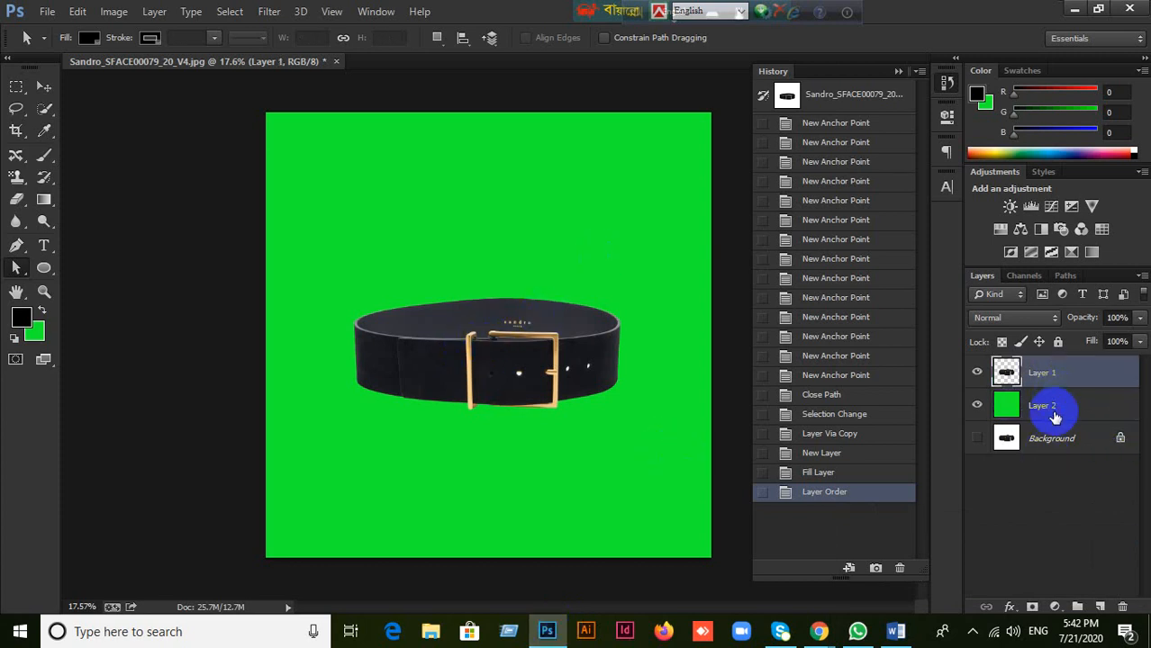
left_click(1054, 414)
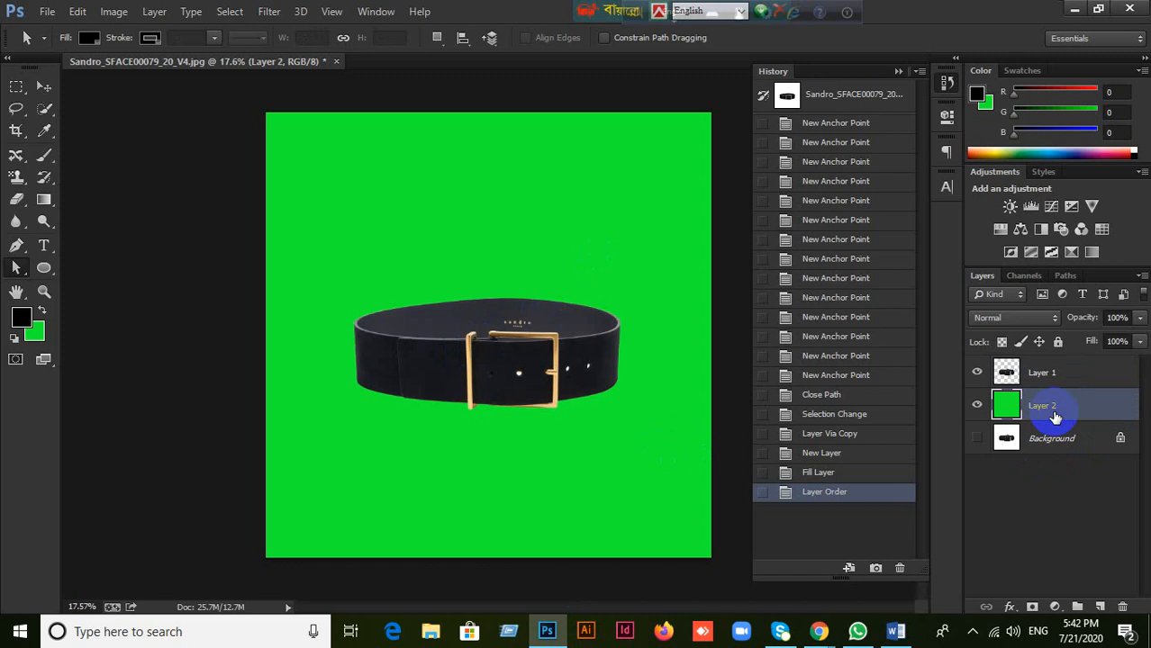
left_click(977, 441)
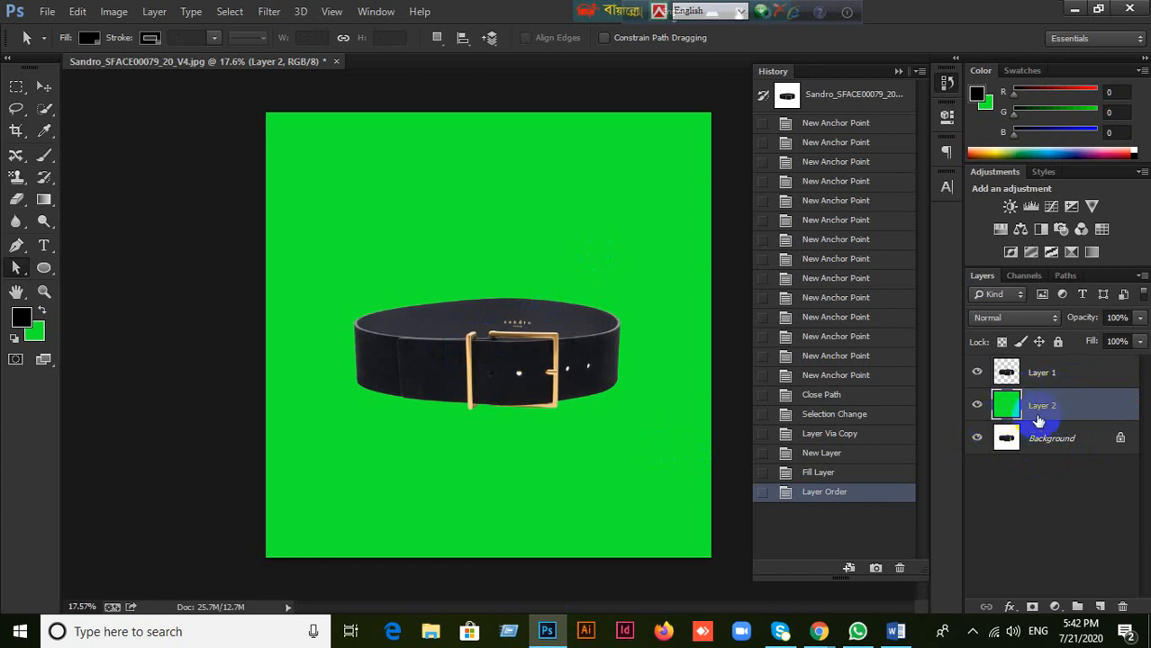
key("Delete")
left_click(1044, 370)
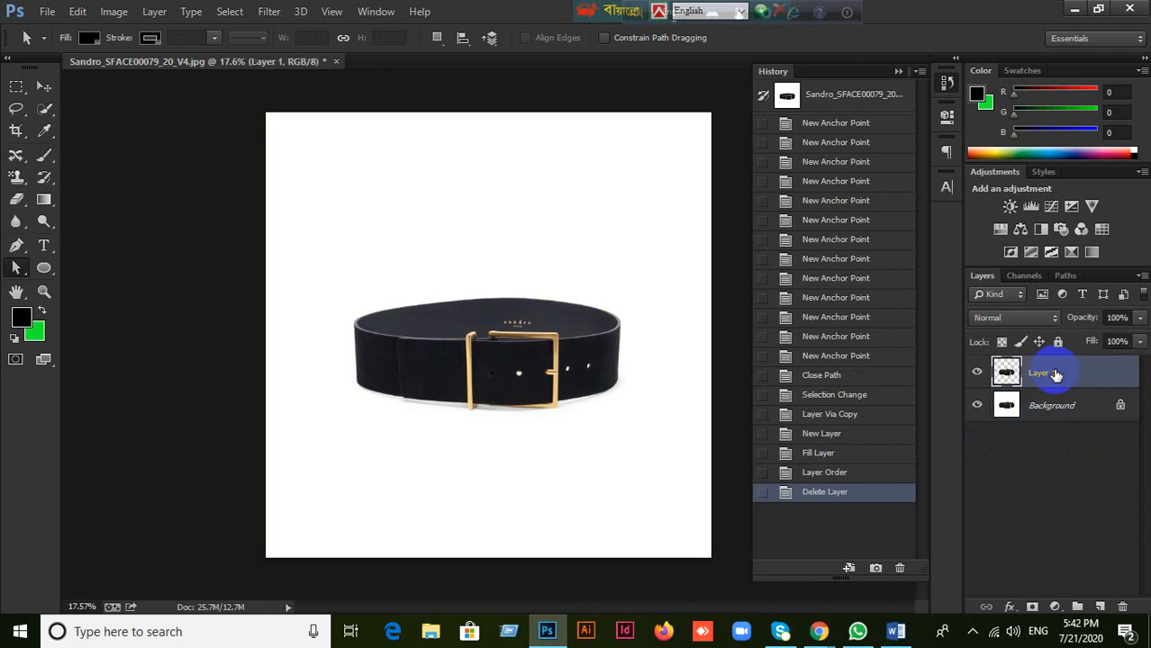
key("Delete")
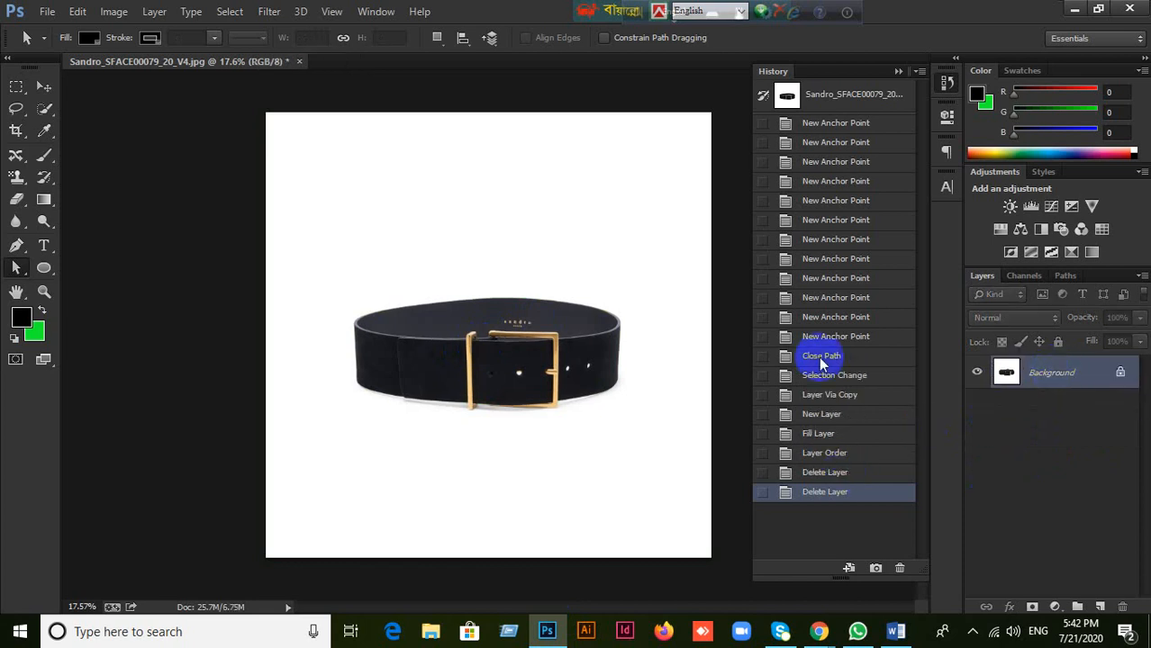
- Select the whole belt, including the buckle, on the Background layer with the Quick Selection tool
left_click_drag(268, 258, 660, 460)
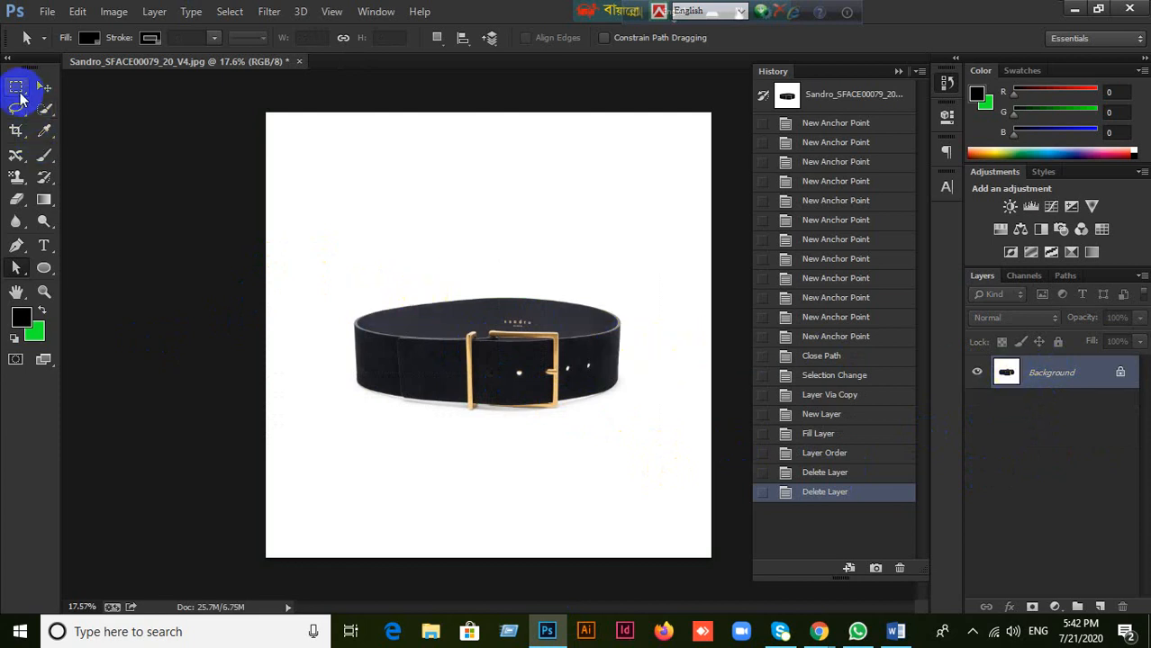
right_click(42, 110)
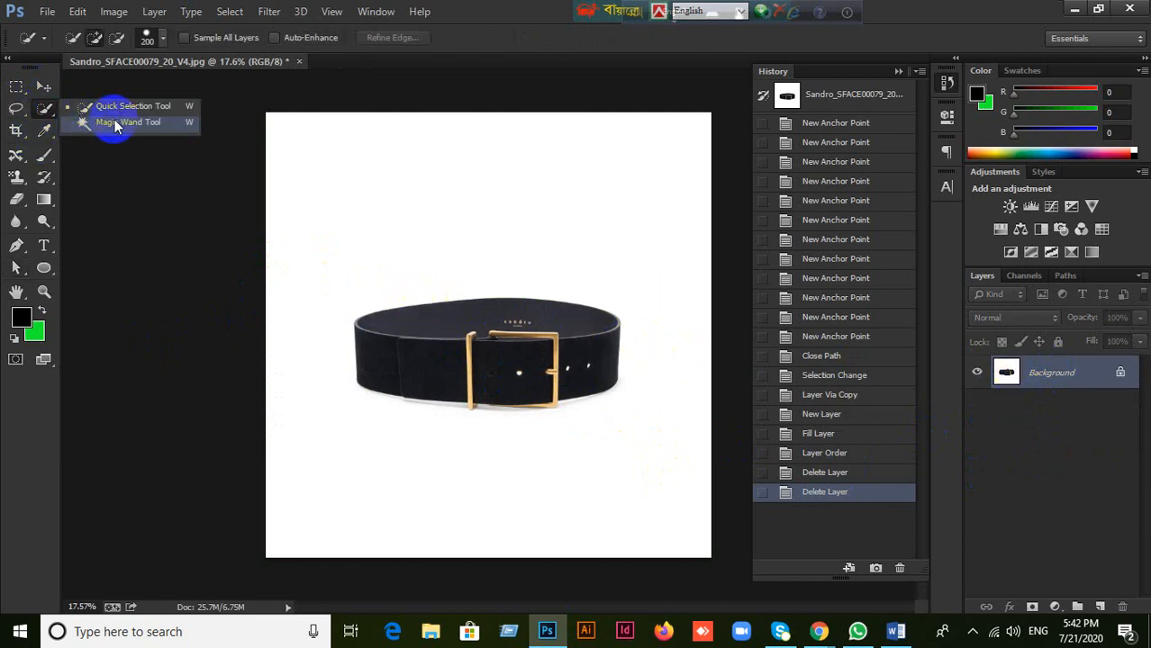
left_click(115, 107)
left_click(423, 343)
mouse_move(428, 339)
left_mouse_down()
mouse_move(475, 364)
mouse_move(508, 354)
mouse_move(442, 341)
left_mouse_up()
mouse_move(544, 364)
left_mouse_down()
mouse_move(596, 371)
mouse_move(555, 373)
mouse_move(596, 368)
mouse_move(473, 345)
mouse_move(514, 360)
mouse_move(542, 357)
mouse_move(496, 341)
mouse_move(541, 349)
mouse_move(602, 385)
left_mouse_up()
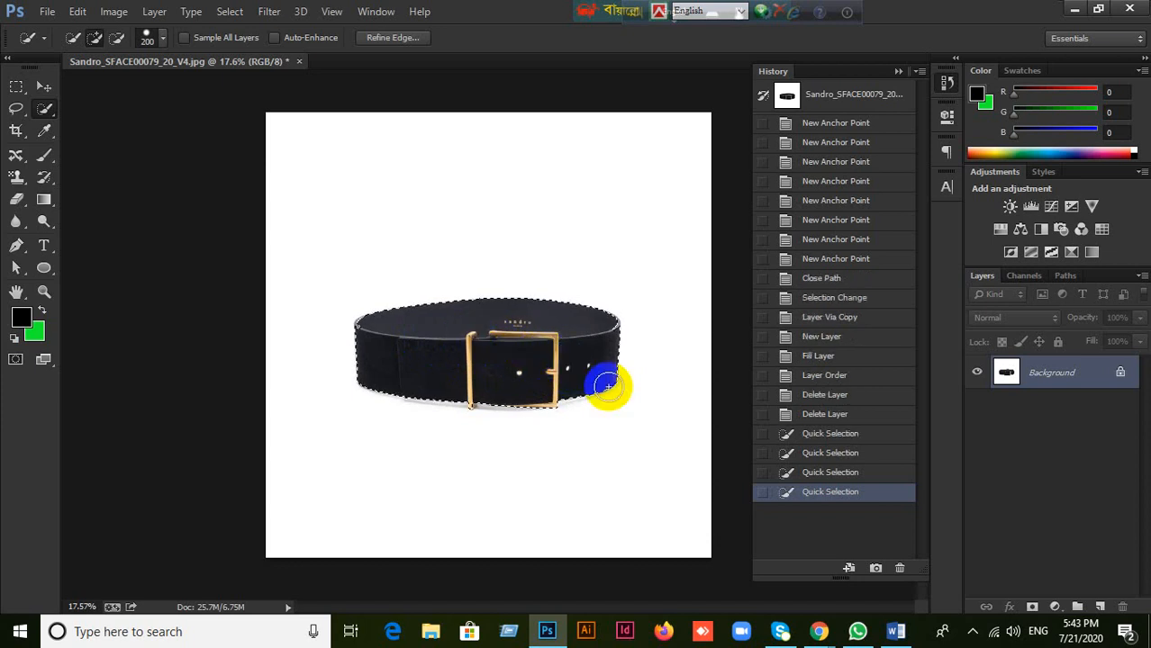
- Copy the selected belt to a new layer and hide the Background layer
key("ctrl+j")
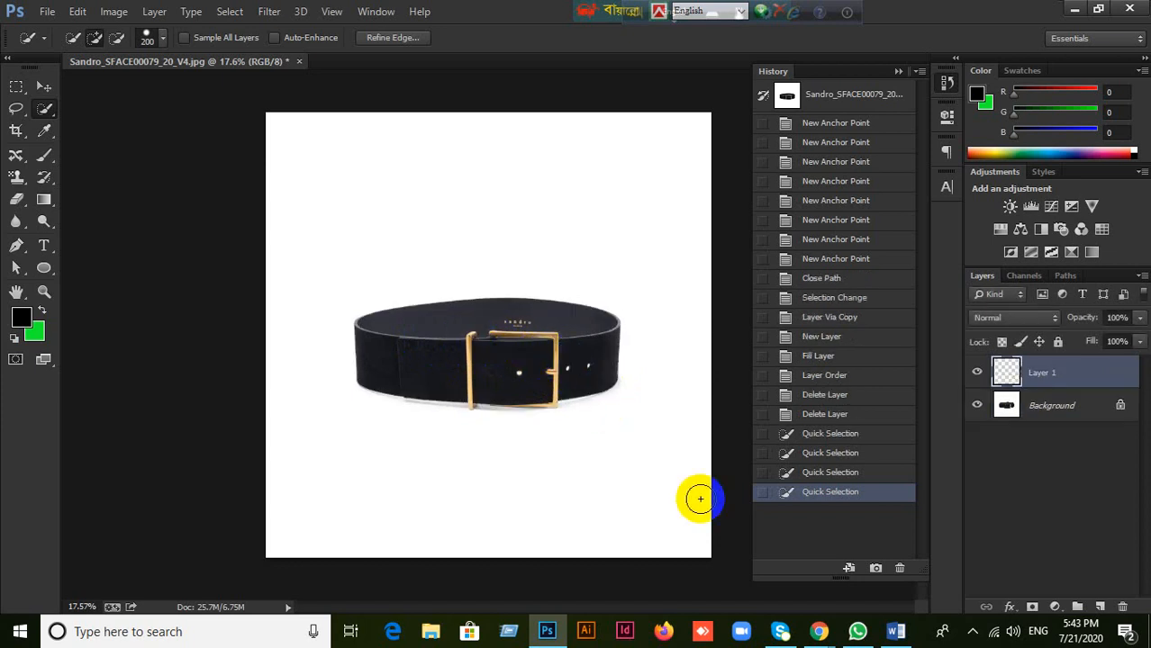
left_click(977, 406)
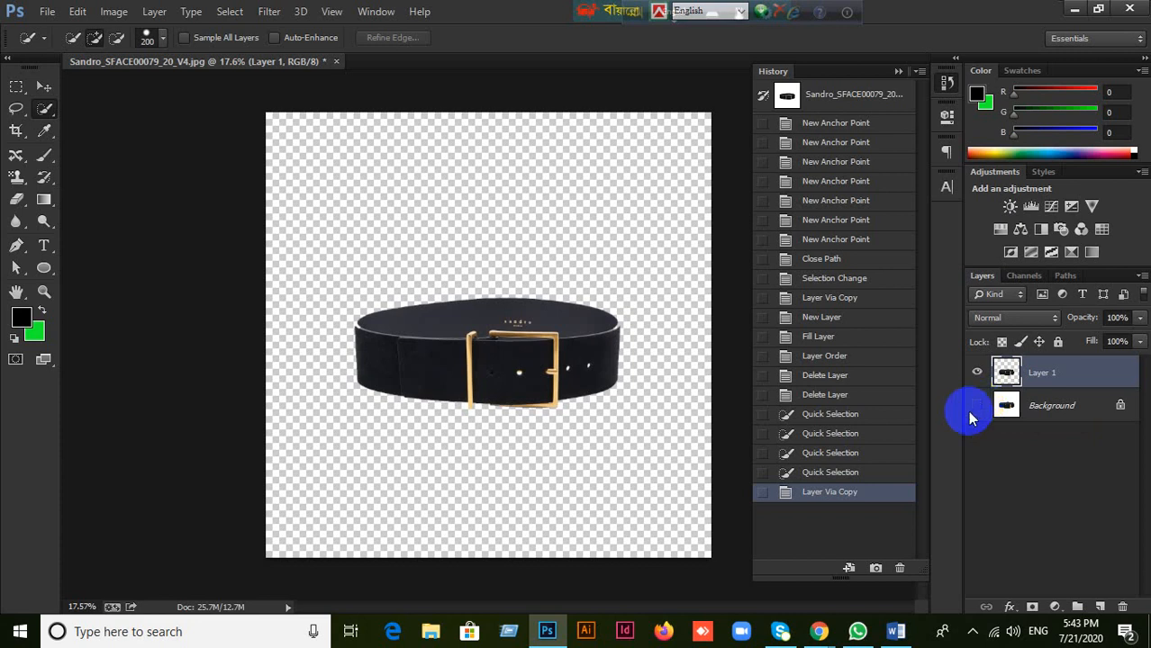
- Check the Google Meet session's participants and return to the belt document in Photoshop
mouse_move(817, 626)
left_click(773, 569)
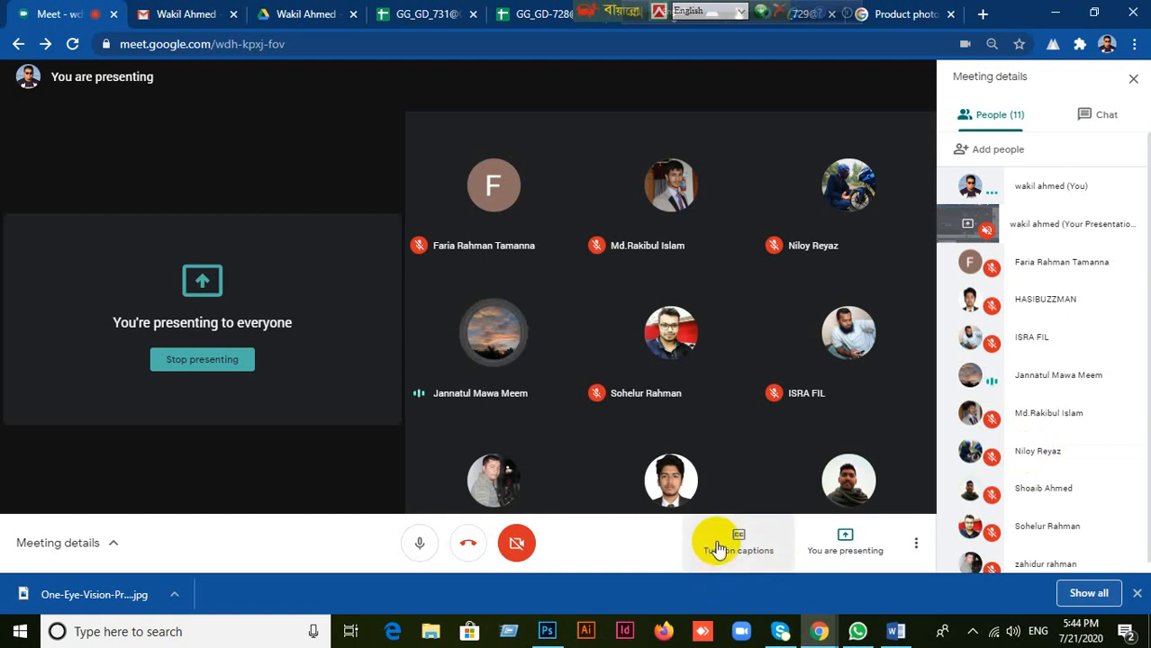
left_click(549, 631)
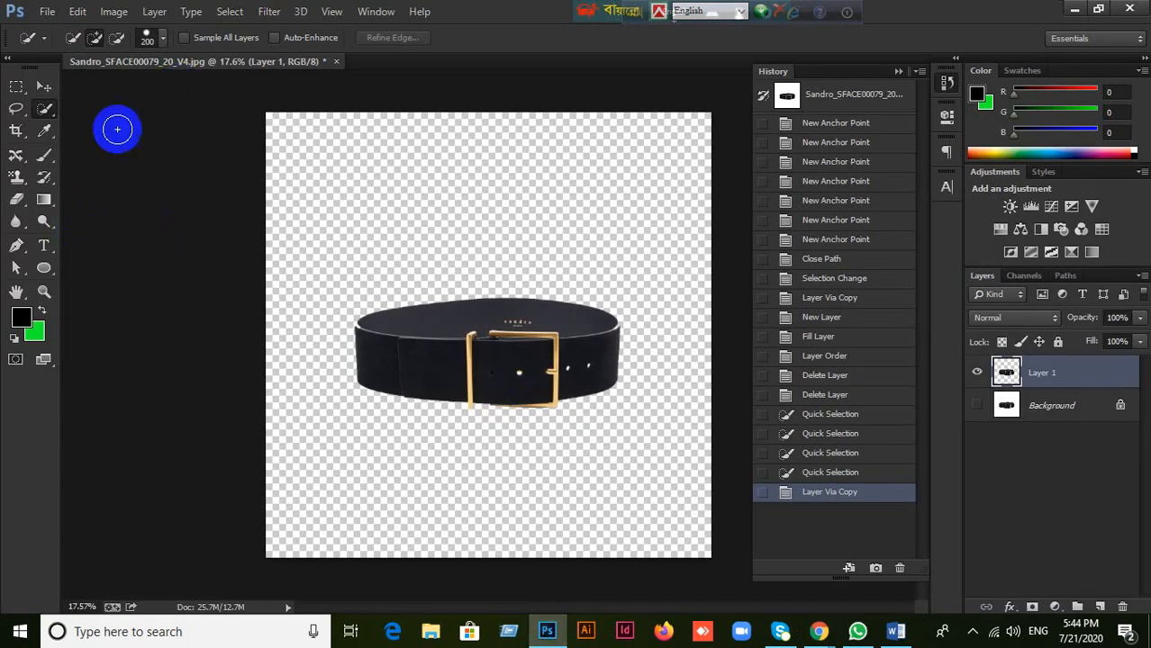
- Open the One-Eye-Vision perfume bottle image from the Desktop folder
left_click(47, 10)
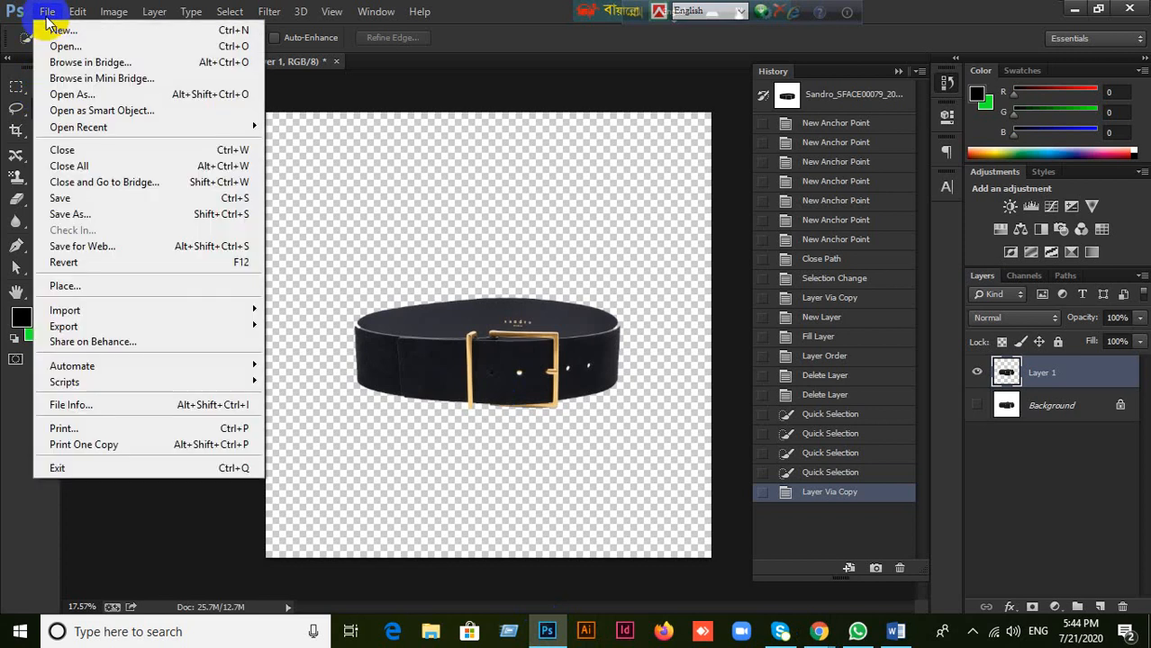
left_click(65, 46)
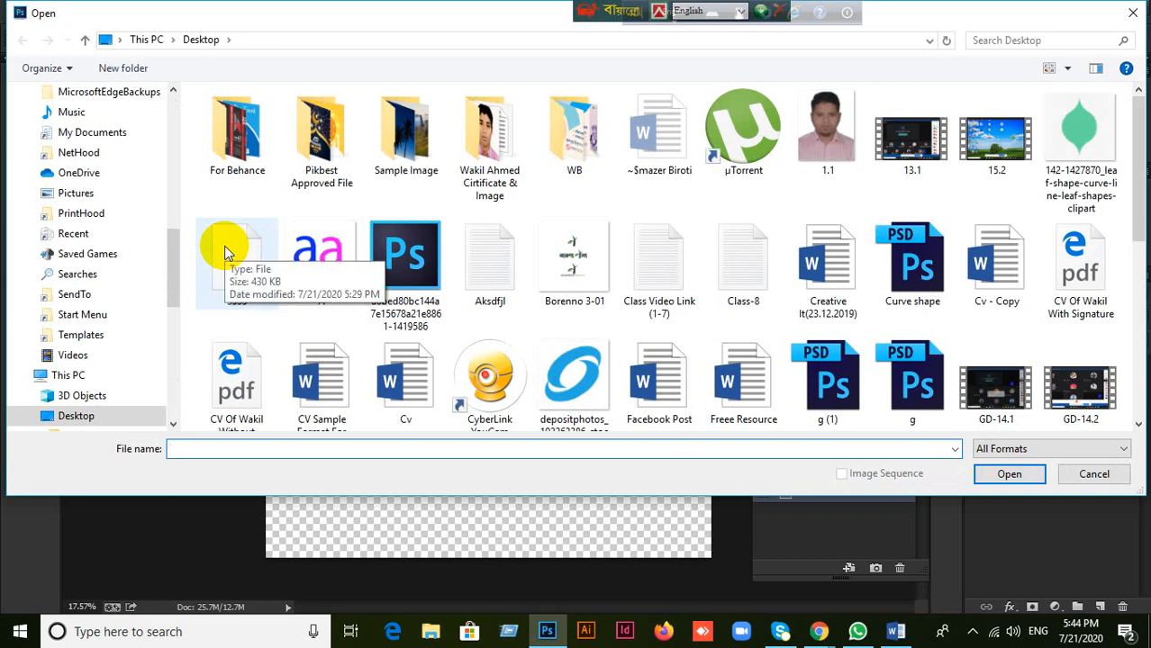
scroll(648, 207, "down", 3)
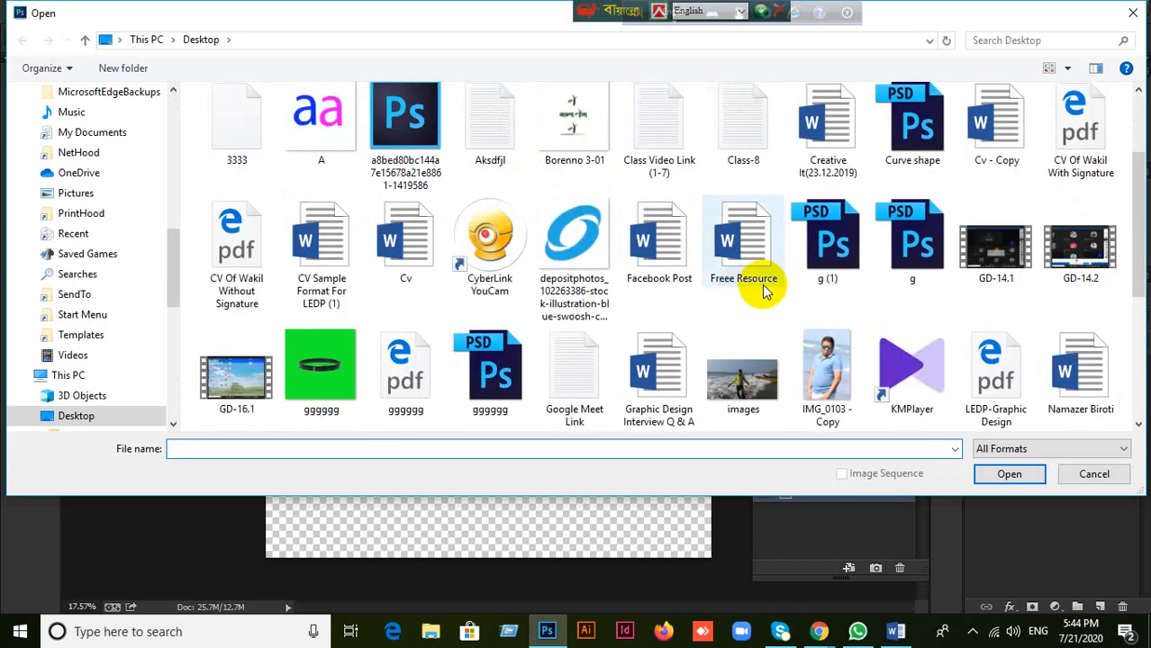
scroll(761, 297, "down", 3)
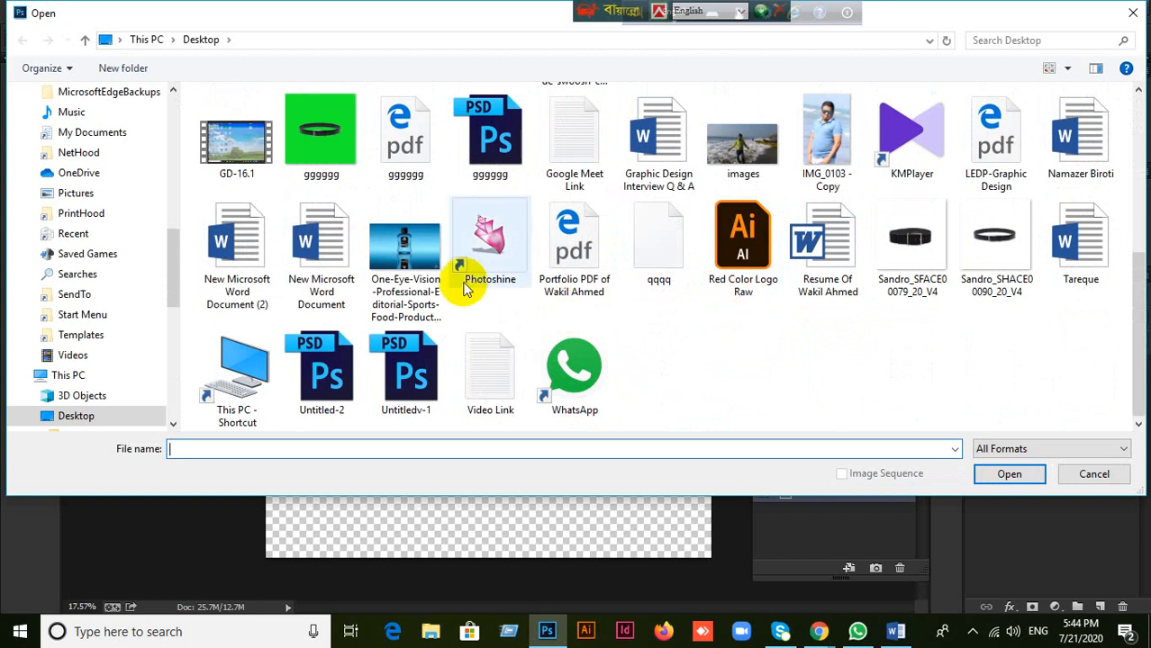
left_click(405, 248)
left_click(1021, 485)
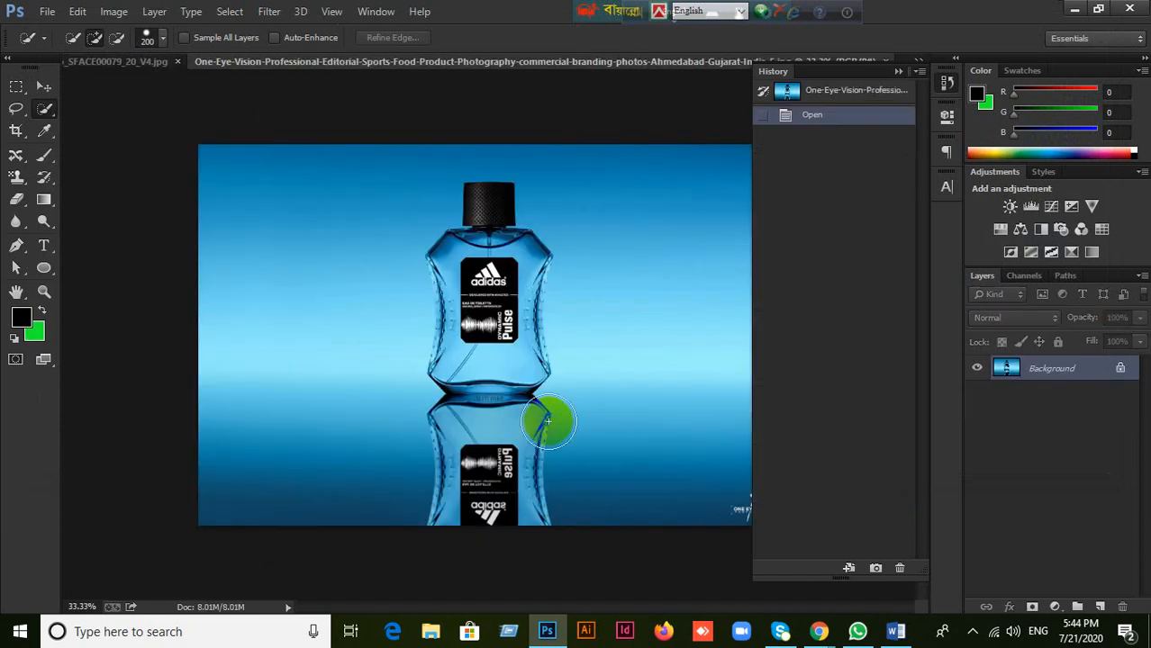
- Select the perfume bottle's cap and glass body with the Quick Selection tool at brush size 125
scroll(526, 347, "up", 5)
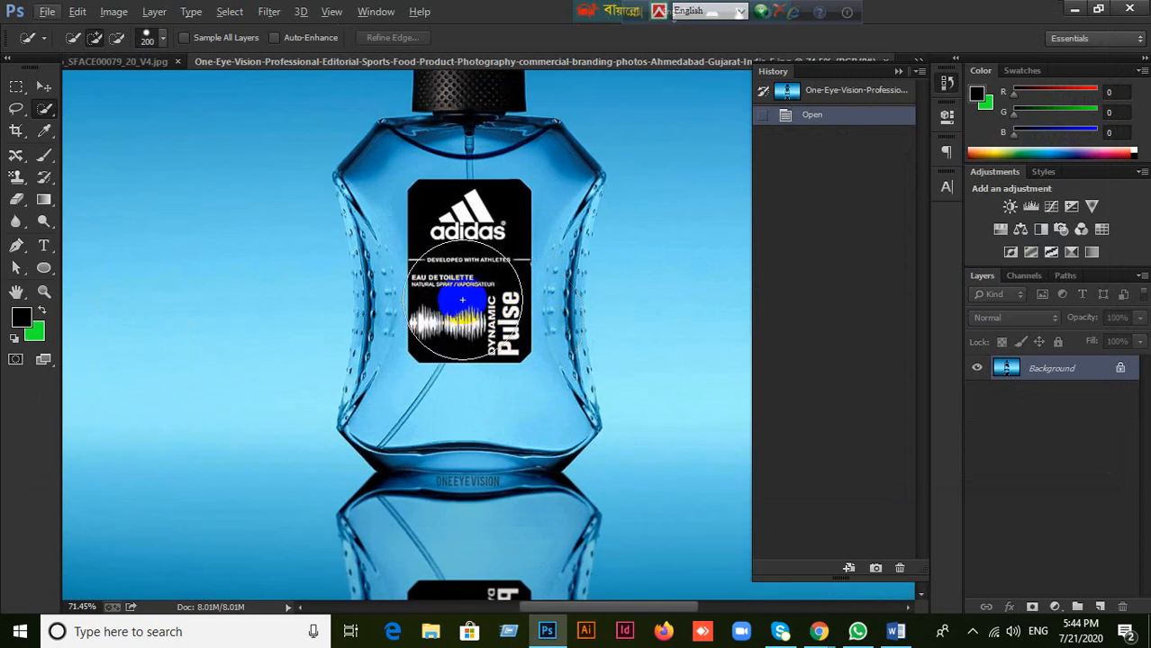
key("bracketleft")
key("bracketleft")
key("bracketleft")
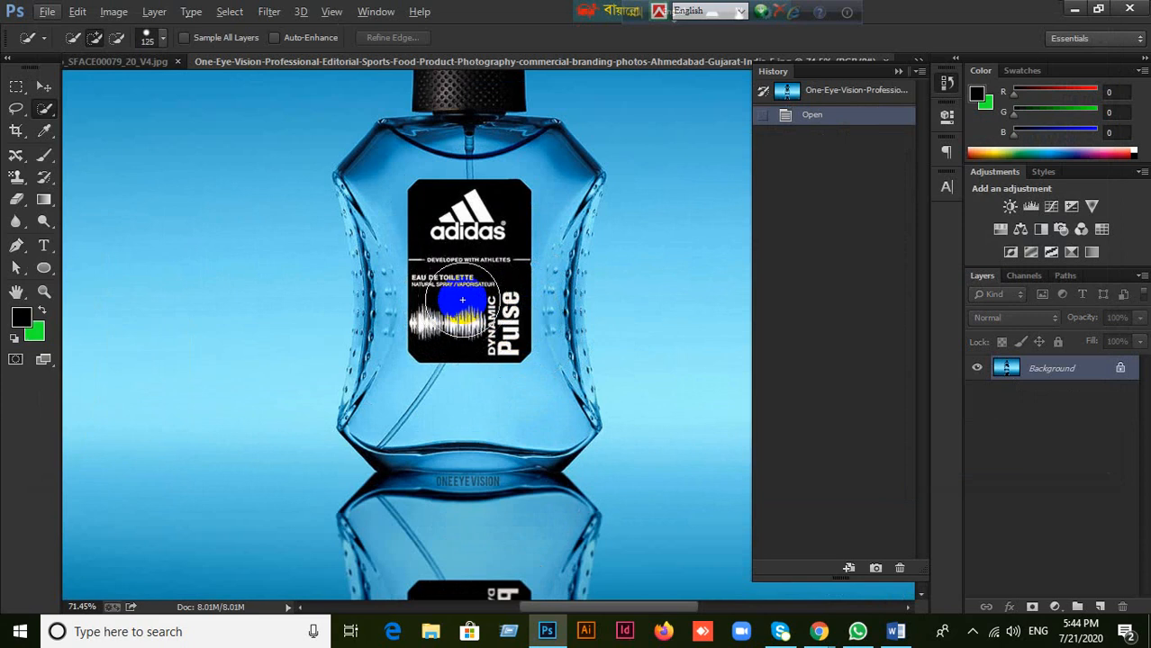
scroll(477, 315, "up", 2)
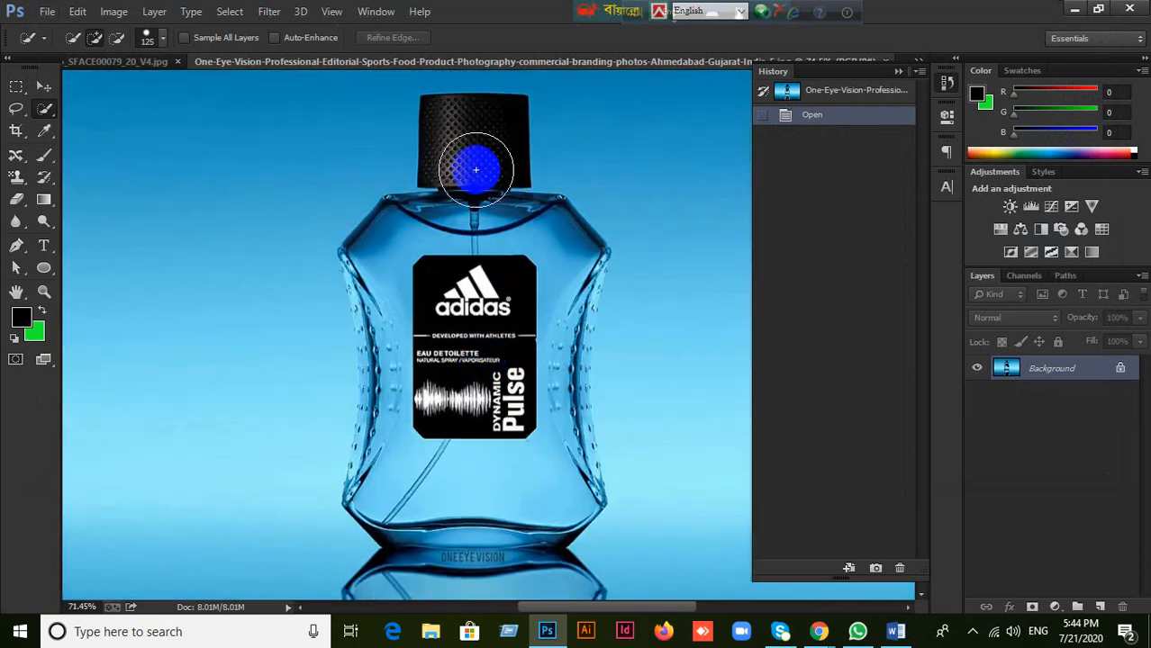
left_click(476, 169)
left_click_drag(482, 205, 487, 233)
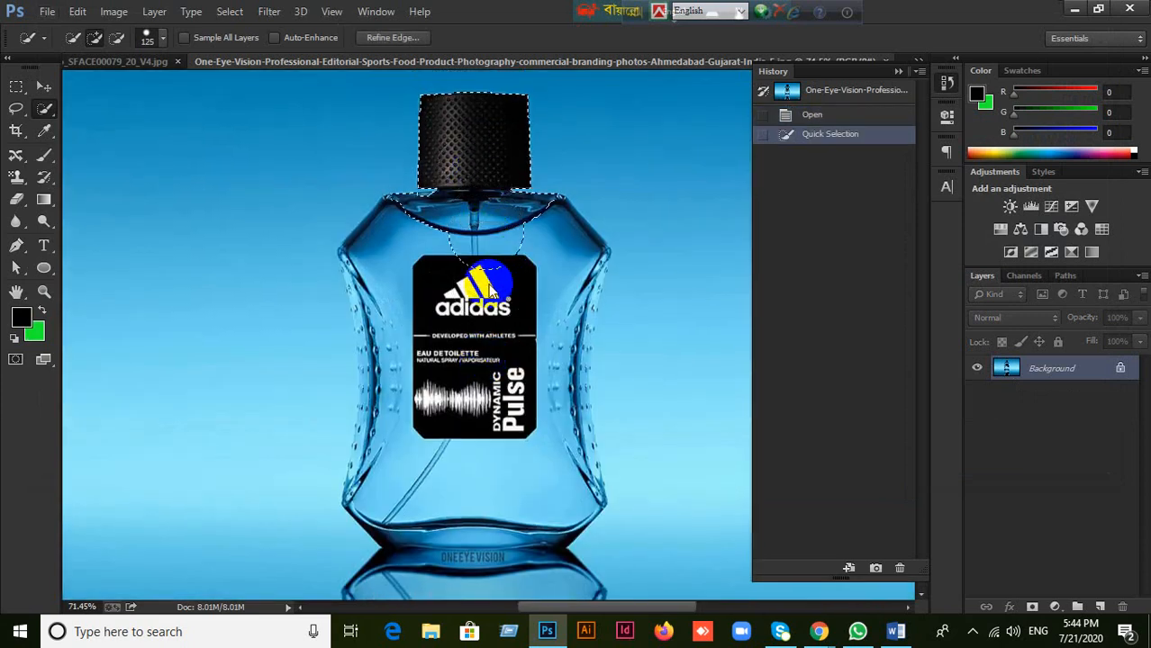
mouse_move(486, 293)
left_mouse_down()
mouse_move(527, 367)
mouse_move(516, 412)
mouse_move(539, 427)
mouse_move(508, 415)
mouse_move(521, 438)
mouse_move(409, 423)
mouse_move(386, 401)
mouse_move(442, 401)
mouse_move(397, 389)
mouse_move(395, 342)
mouse_move(416, 354)
mouse_move(388, 294)
mouse_move(409, 296)
mouse_move(379, 266)
left_mouse_up()
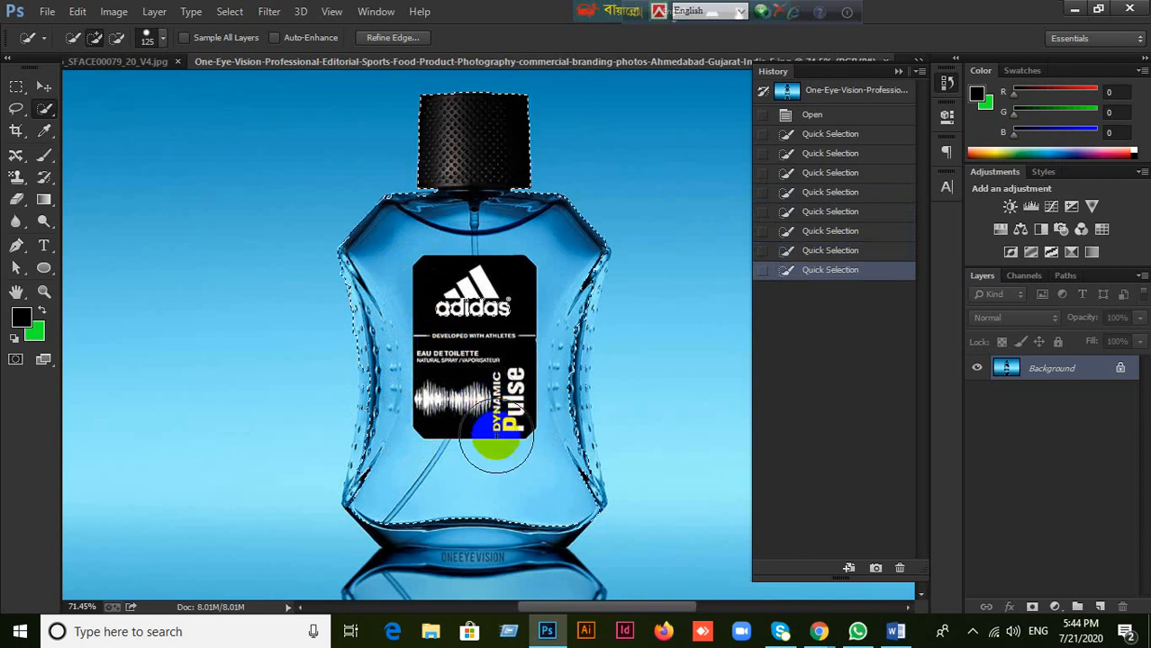
mouse_move(475, 481)
left_mouse_down()
mouse_move(493, 501)
mouse_move(516, 463)
mouse_move(493, 501)
mouse_move(438, 518)
mouse_move(422, 496)
mouse_move(456, 479)
mouse_move(404, 453)
mouse_move(396, 441)
mouse_move(427, 447)
mouse_move(404, 412)
left_mouse_up()
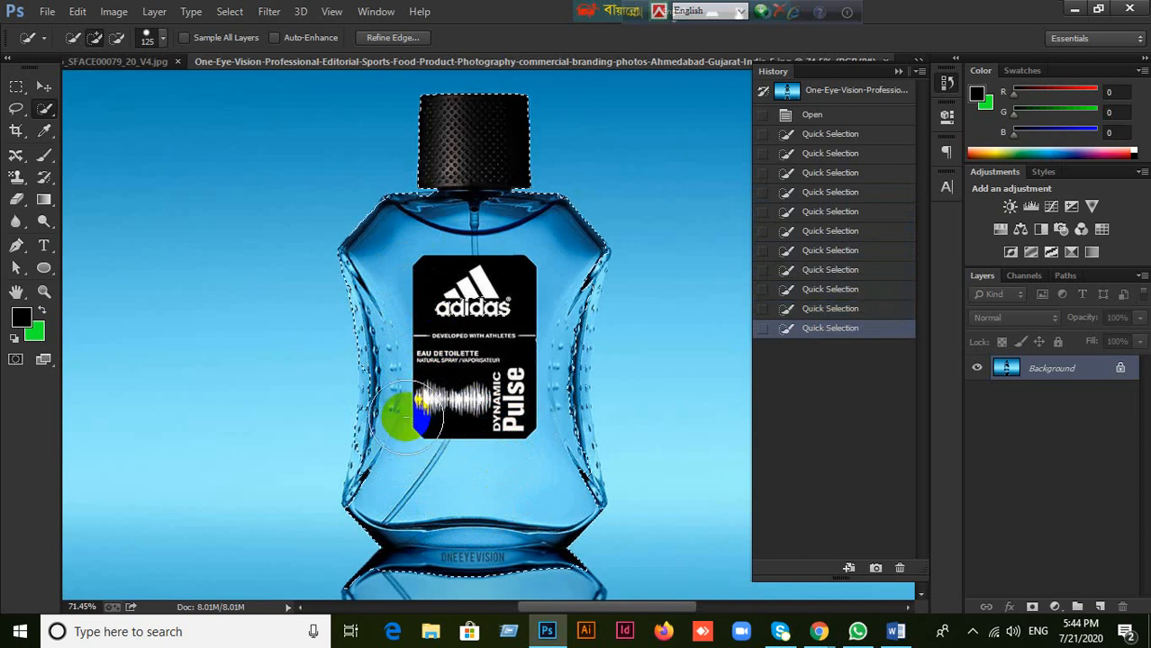
- Add the missed strip of glass along the bottle's left edge, beside the label's waveform, to the selection
scroll(402, 412, "up", 3)
scroll(402, 413, "up", 3)
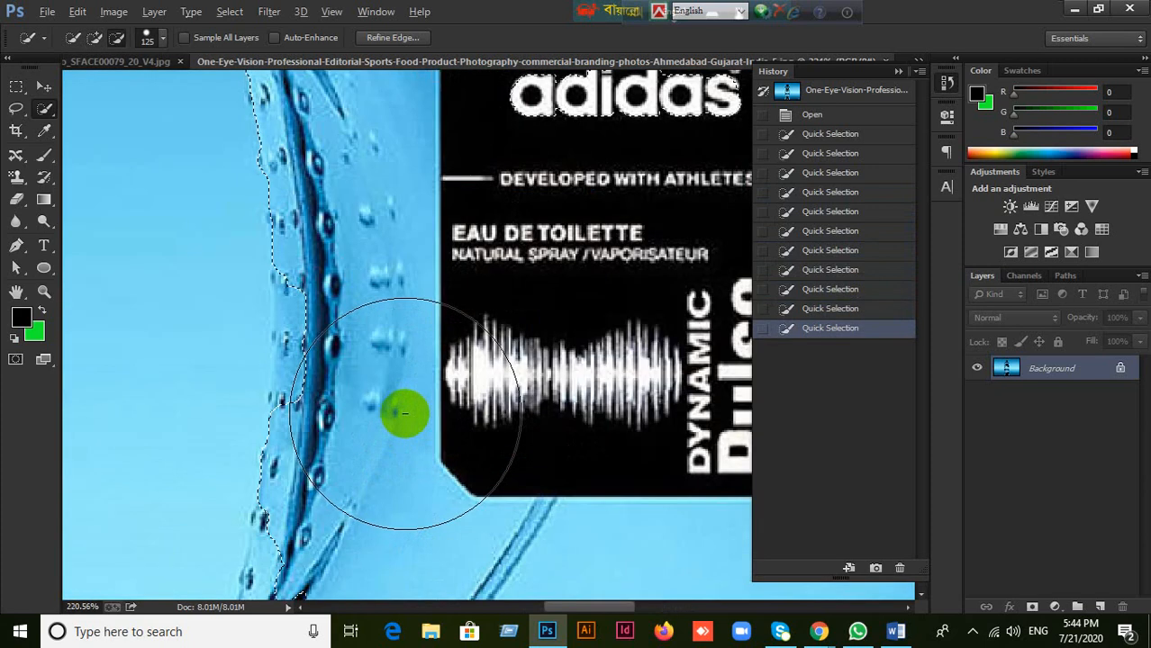
left_click(418, 368)
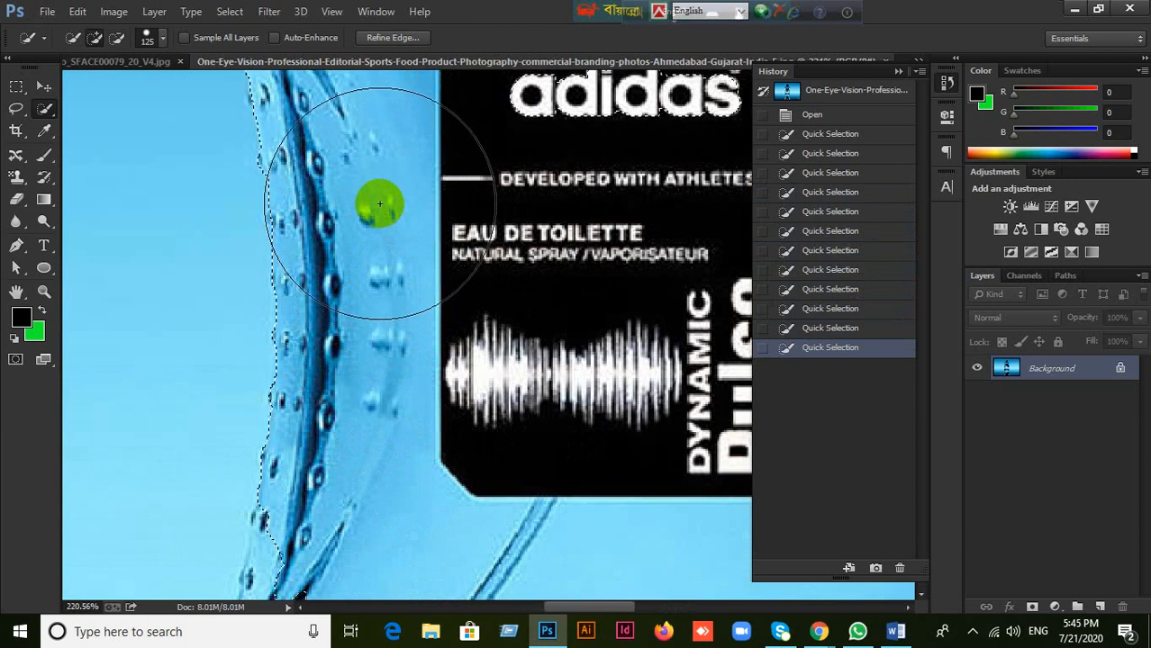
- Reduce the Quick Selection brush size to 40 and refine the selection along the droplets on the bottle's left edge
key("bracketleft")
key("bracketleft")
key("bracketleft")
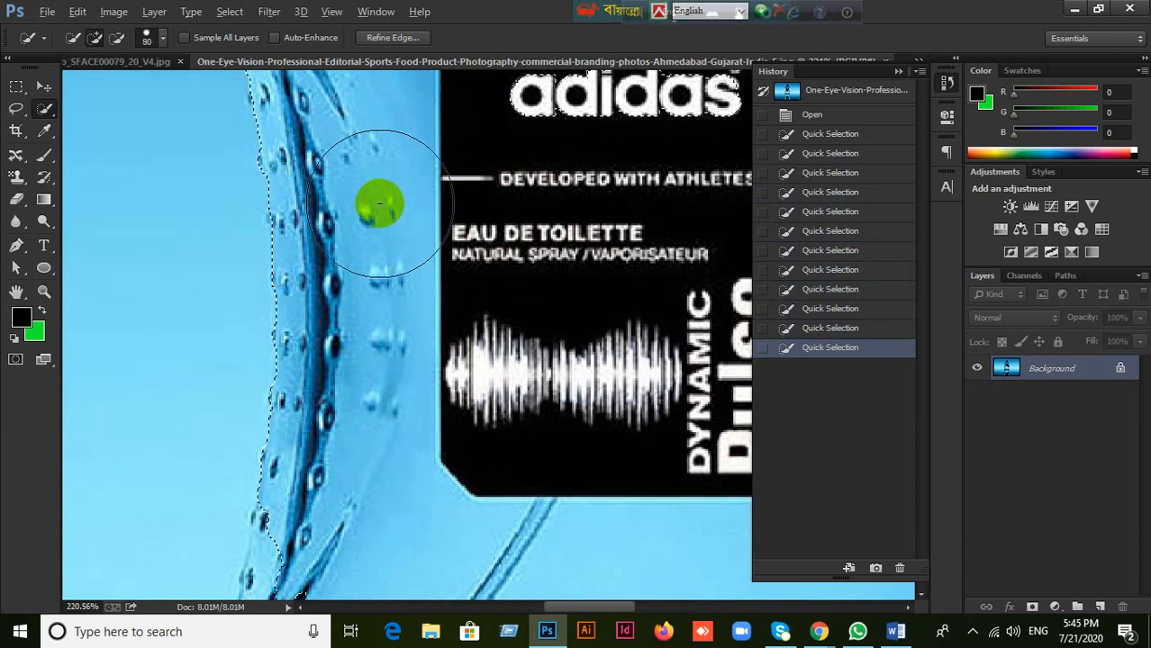
scroll(379, 204, "up", 3)
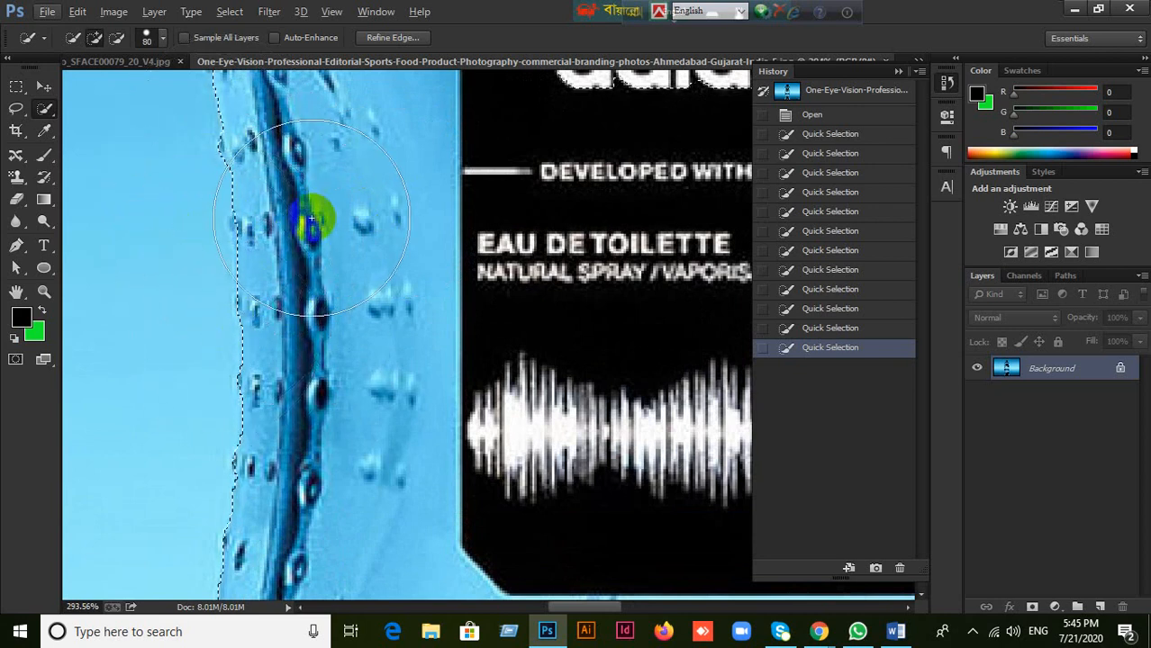
key("bracketleft")
key("bracketleft")
key("bracketleft")
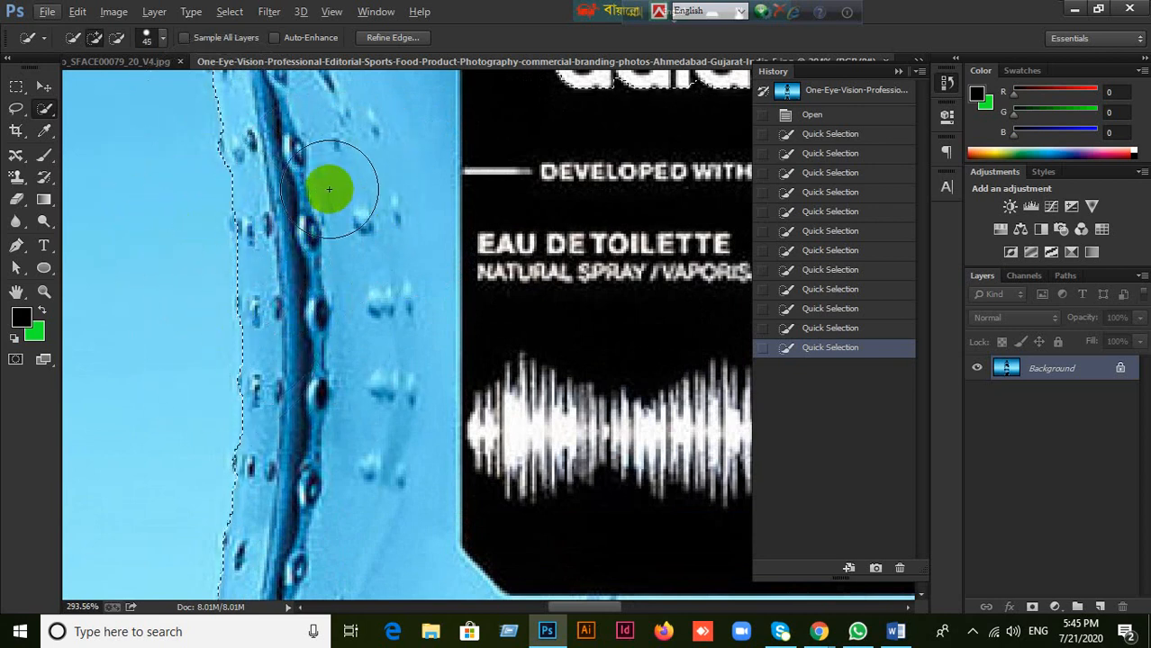
scroll(328, 185, "up", 3)
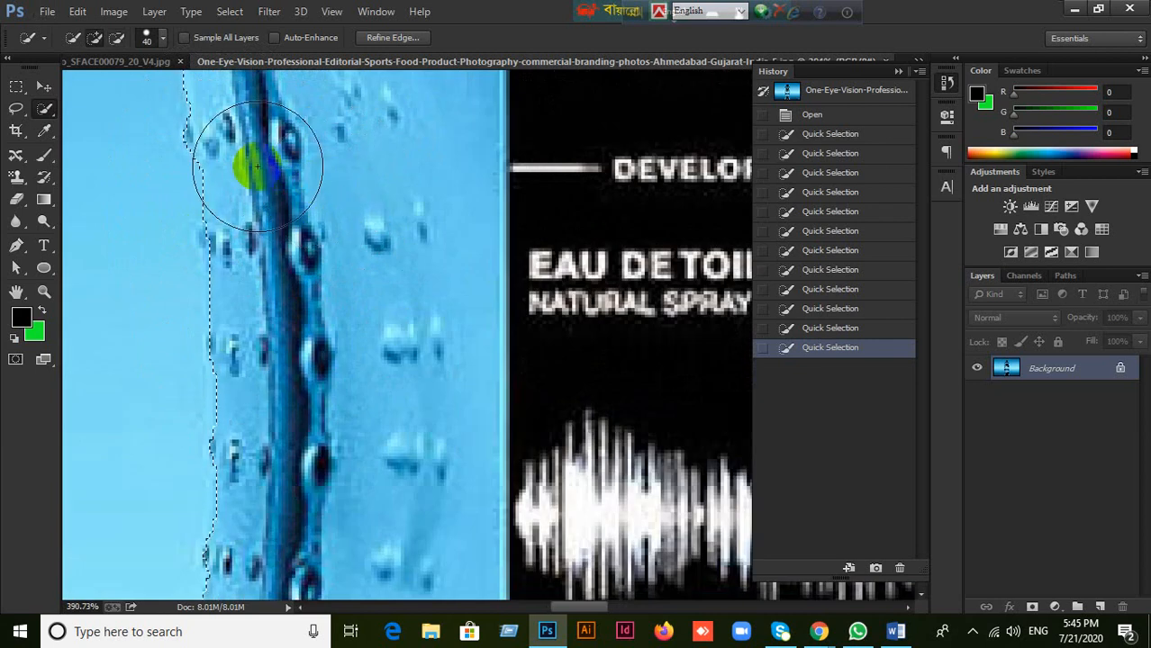
left_click(302, 203)
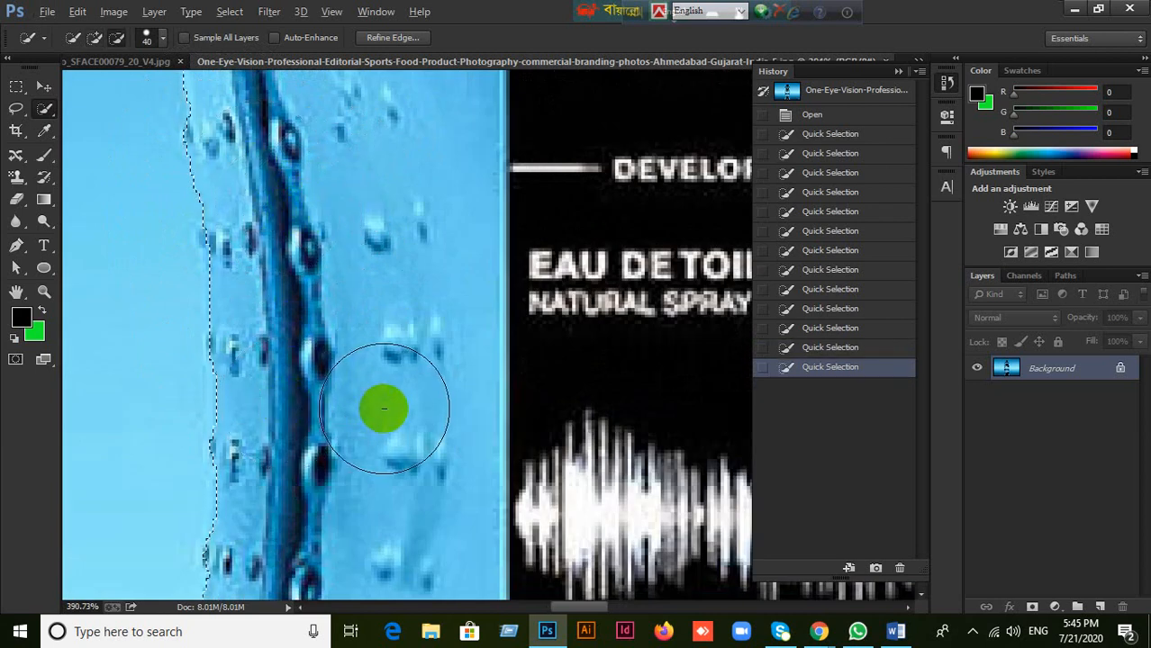
- Add the missed glass at the bottle's upper left shoulder and just below the cap to the selection
scroll(383, 408, "down", 1)
scroll(384, 409, "down", 3)
left_click_drag(642, 403, 549, 576)
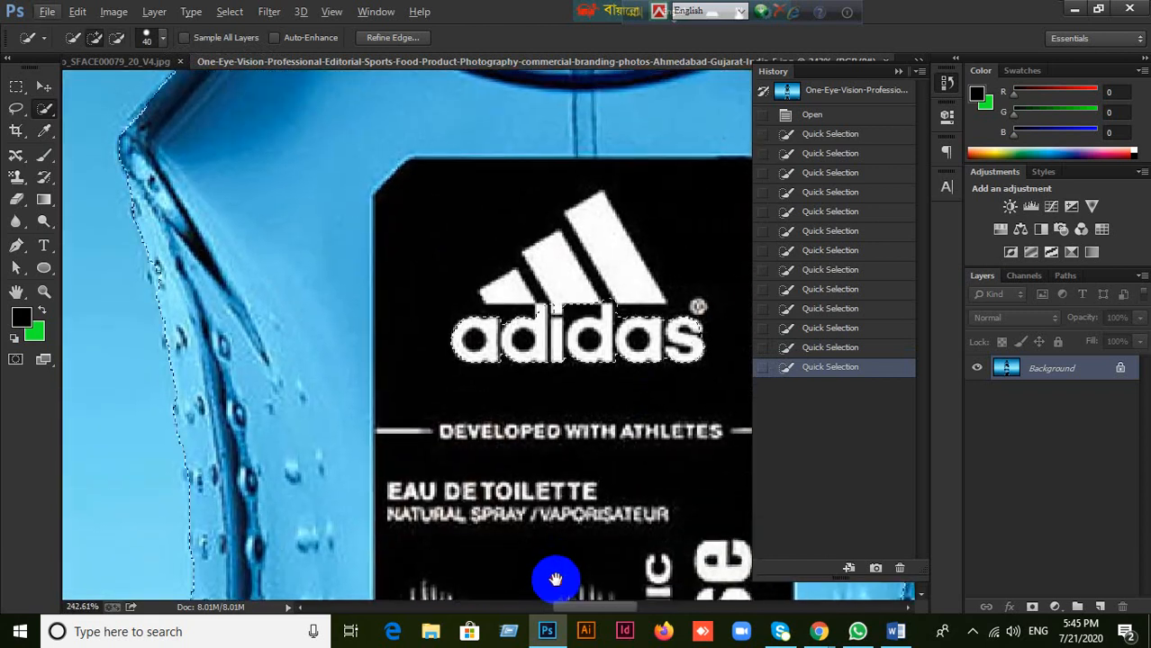
left_click_drag(547, 309, 519, 512)
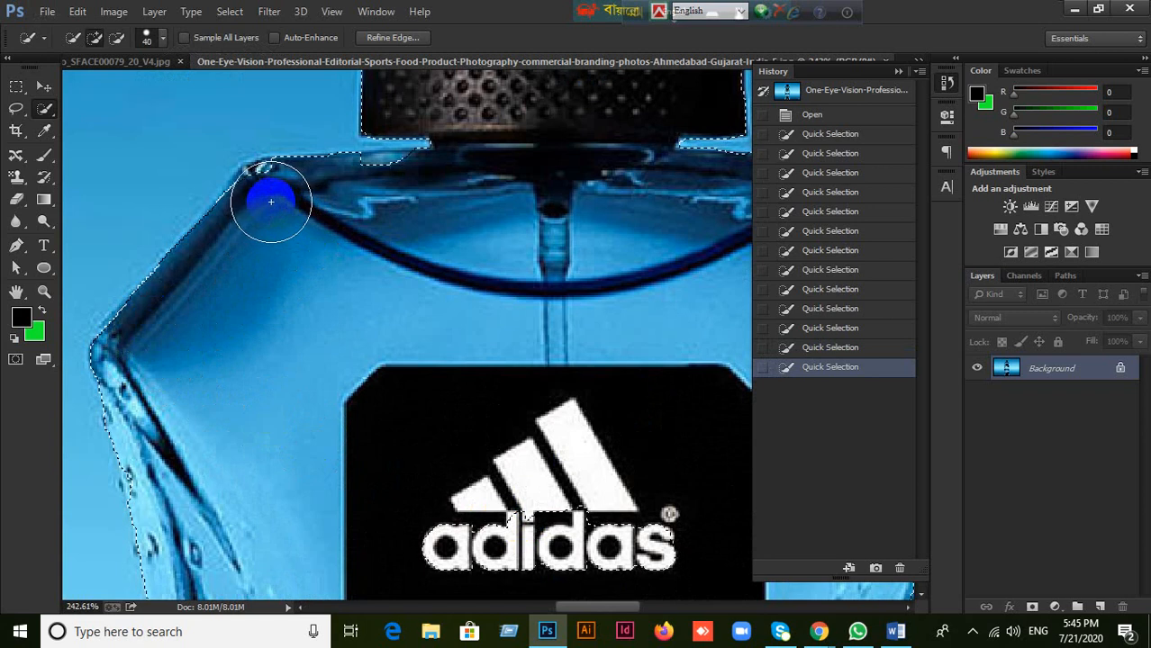
left_click(342, 286)
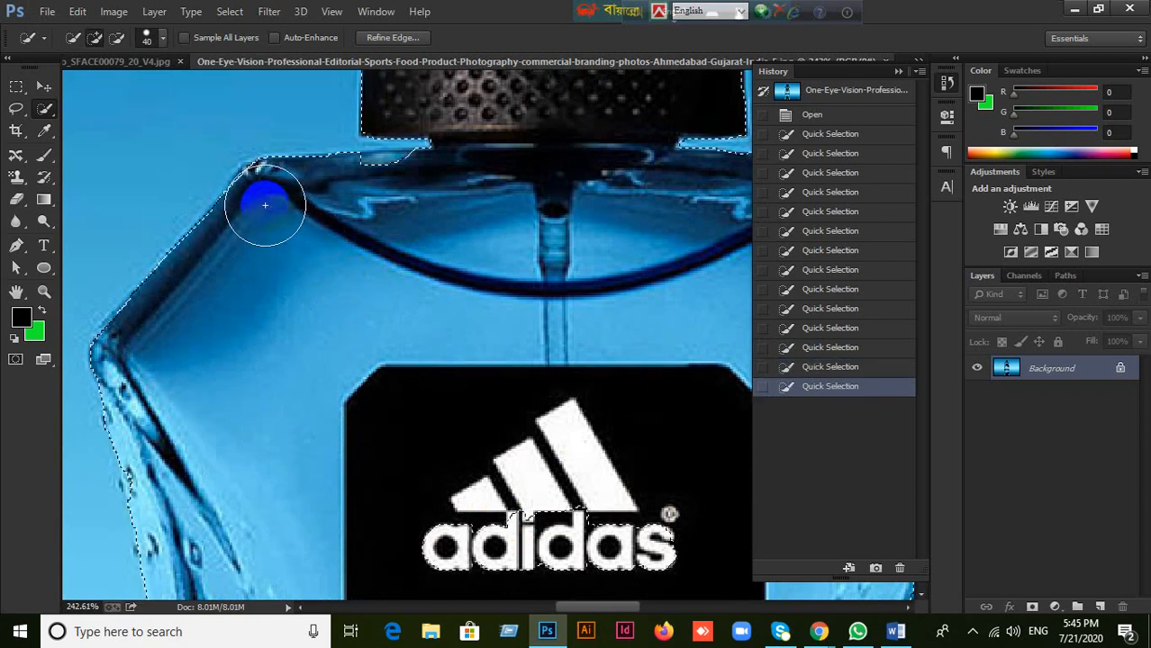
left_click(403, 218)
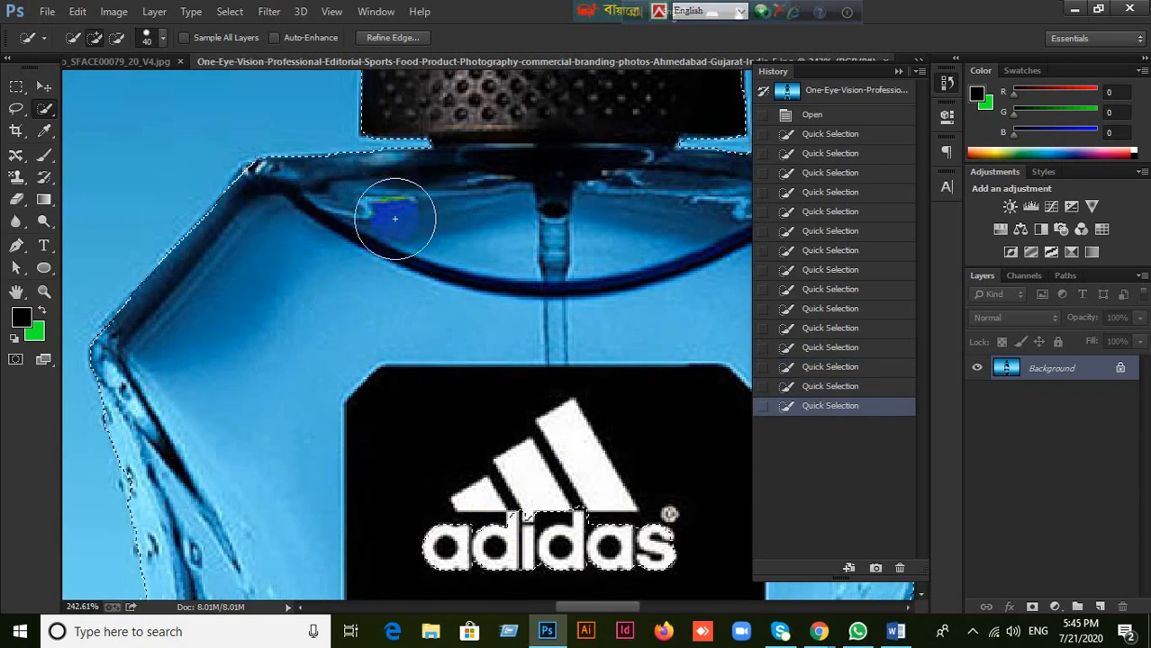
- Extend the selection over the bottle's right shoulder corner and the droplet-covered glass just below it
left_click_drag(548, 311, 435, 443)
left_click_drag(564, 291, 364, 264)
left_click_drag(591, 504, 501, 290)
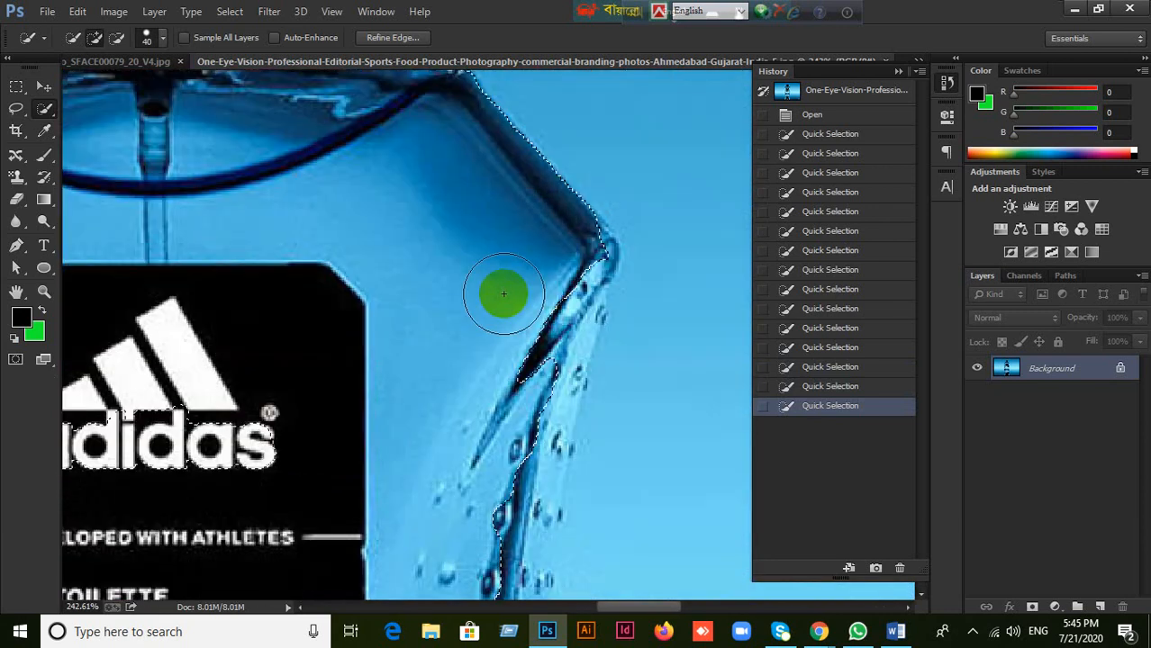
mouse_move(575, 265)
left_mouse_down()
mouse_move(495, 356)
mouse_move(526, 345)
mouse_move(513, 362)
mouse_move(546, 357)
mouse_move(558, 335)
mouse_move(510, 369)
mouse_move(573, 258)
mouse_move(530, 326)
mouse_move(540, 374)
mouse_move(574, 285)
mouse_move(610, 263)
mouse_move(542, 379)
mouse_move(524, 387)
mouse_move(540, 400)
mouse_move(536, 423)
mouse_move(586, 440)
mouse_move(629, 213)
mouse_move(556, 248)
left_mouse_up()
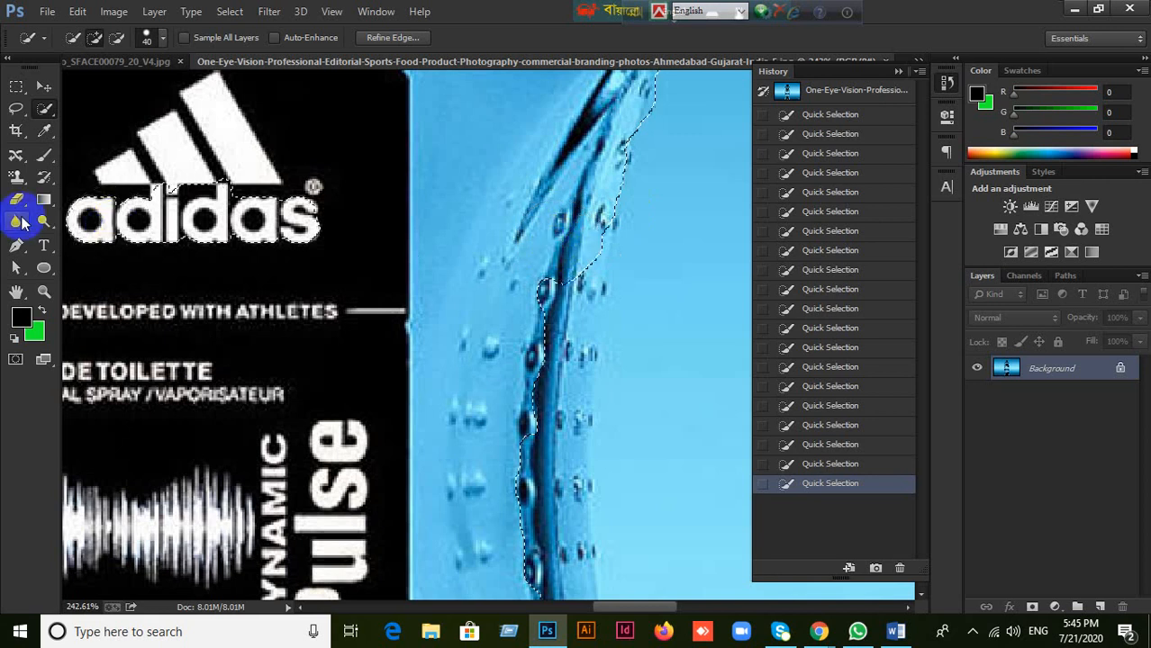
- Extend the selection over the droplet-covered glass down the bottle's right edge, beside and just below the label
left_click_drag(552, 319, 567, 309)
mouse_move(514, 386)
left_mouse_down()
mouse_move(538, 387)
mouse_move(563, 417)
left_mouse_up()
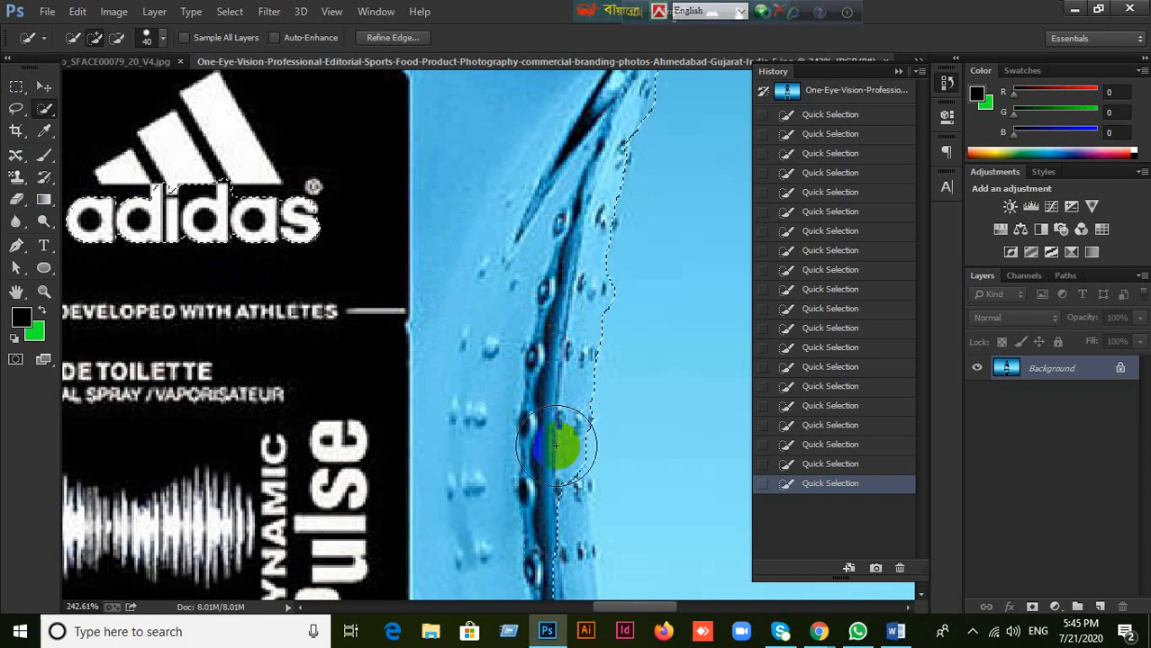
left_click_drag(588, 470, 531, 308)
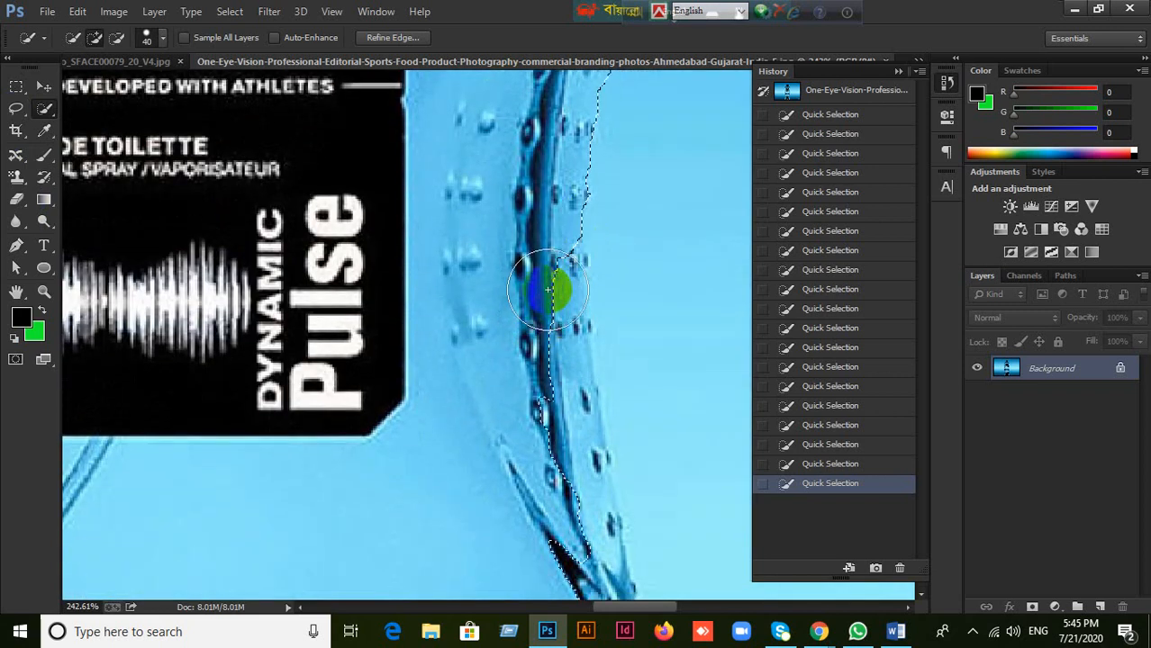
left_click_drag(556, 387, 547, 436)
left_click_drag(558, 482, 559, 486)
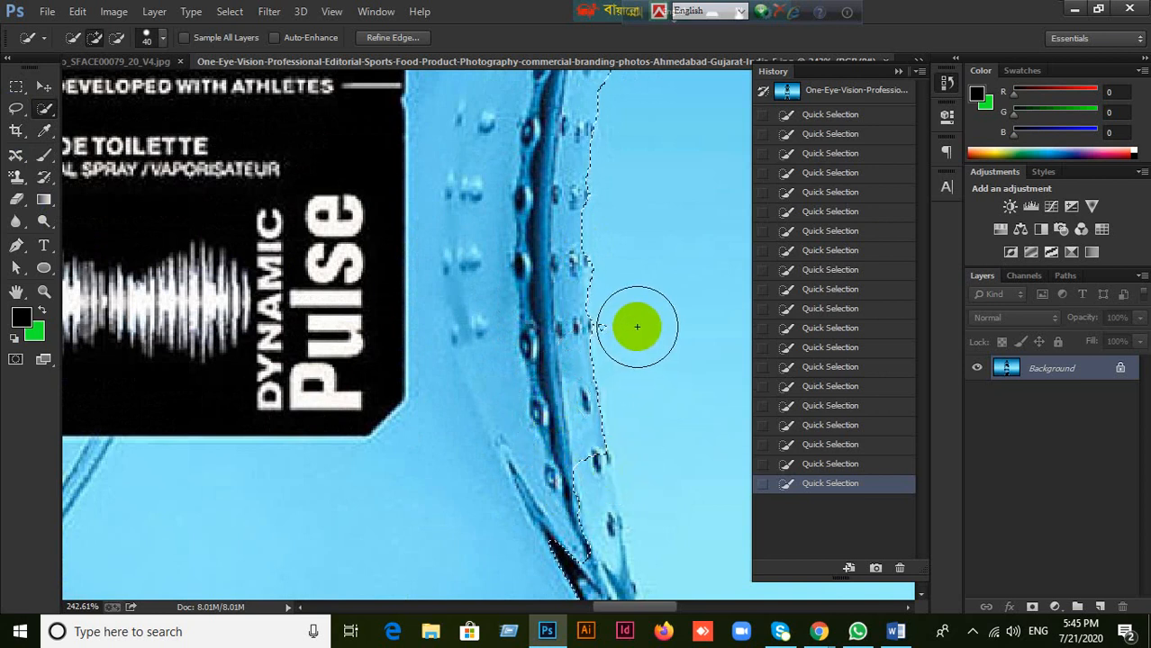
- Add the remaining droplet-covered glass at the bottle's lower right edge to the selection, down to the bottom corner
key("alt")
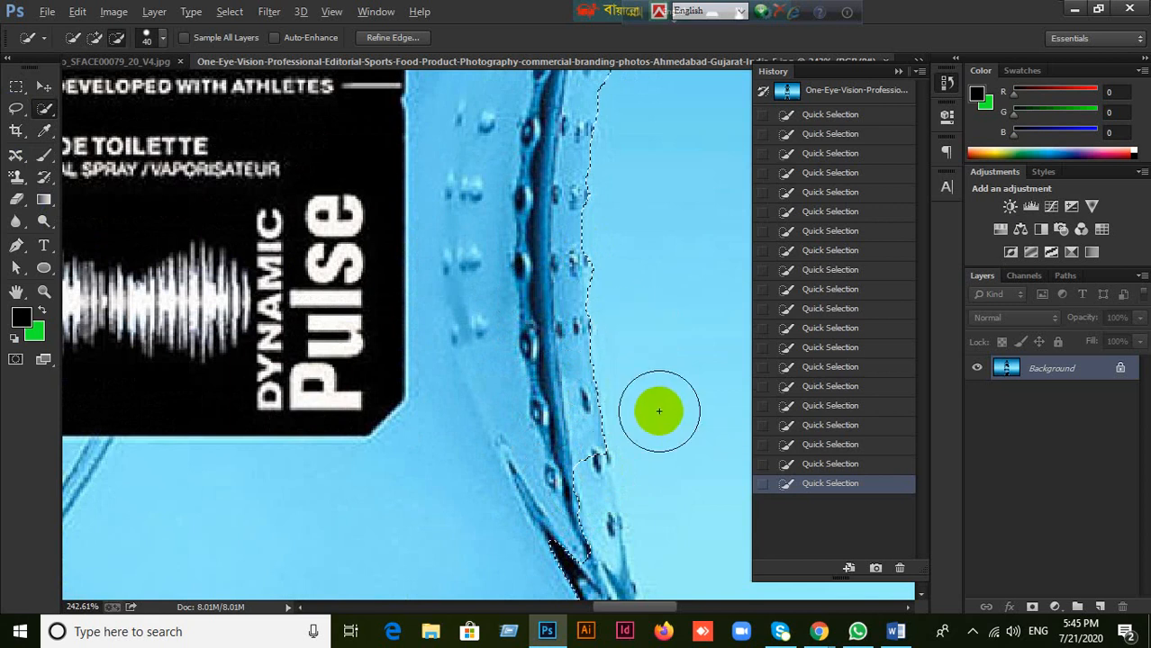
left_click_drag(663, 418, 673, 206)
mouse_move(645, 304)
left_mouse_down()
mouse_move(573, 295)
mouse_move(577, 276)
mouse_move(569, 303)
left_mouse_up()
mouse_move(558, 373)
left_mouse_down()
mouse_move(577, 365)
mouse_move(584, 409)
left_mouse_up()
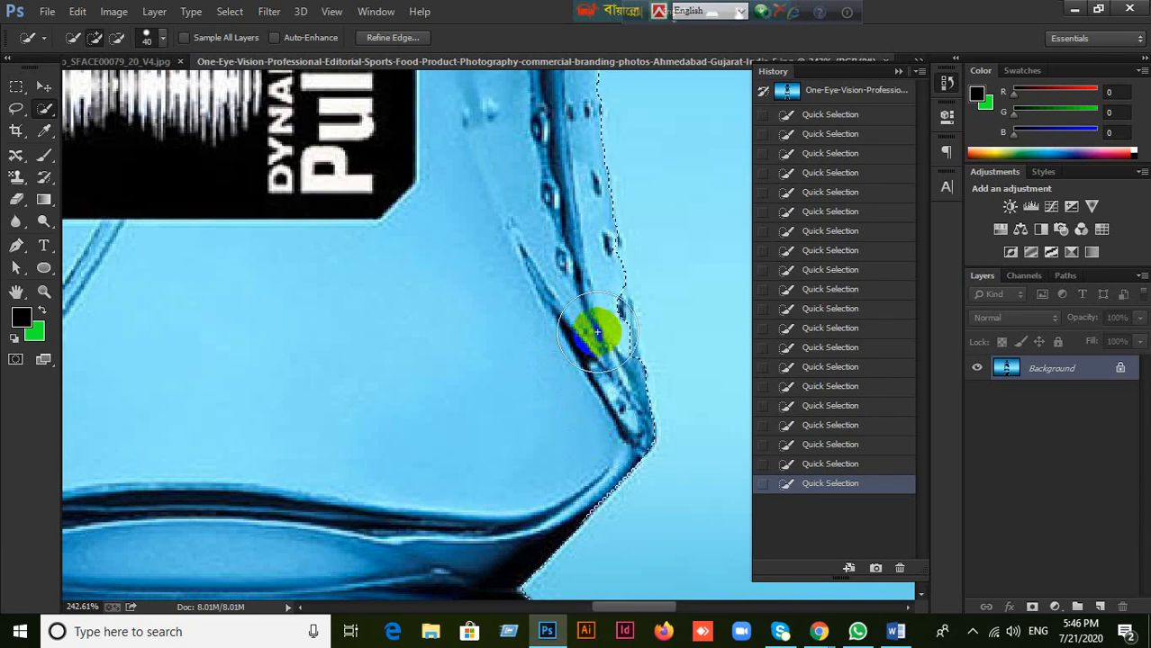
left_click_drag(549, 421, 534, 277)
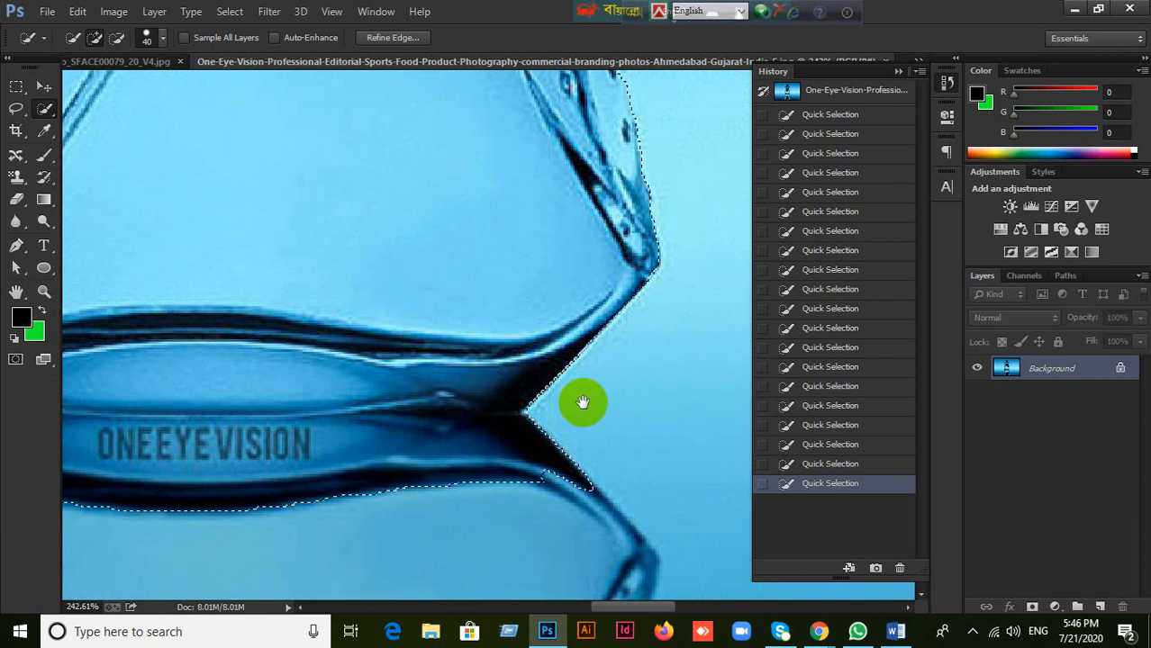
- Increase the Quick Selection brush size to 80 and subtract the reflection below the base's left corner from the selection
left_click_drag(588, 400, 730, 239)
scroll(653, 275, "down", 5)
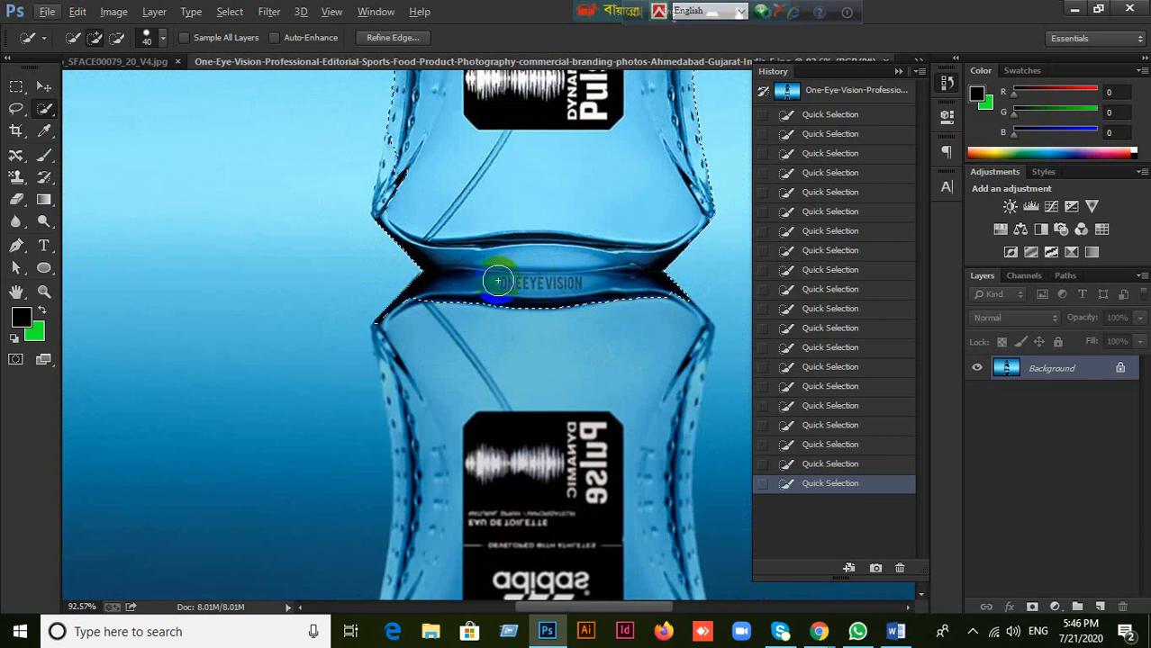
key("bracketright")
key("bracketright")
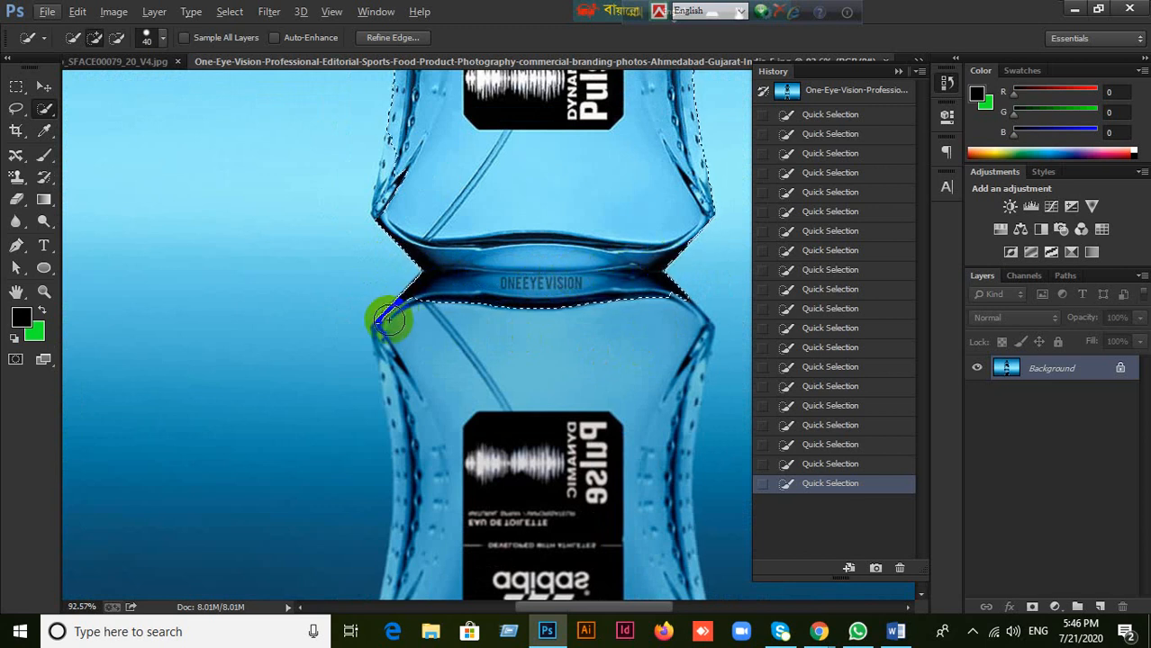
key("bracketright")
key("bracketright")
mouse_move(406, 326)
left_mouse_down()
mouse_move(377, 322)
mouse_move(399, 394)
mouse_move(424, 383)
mouse_move(464, 400)
mouse_move(477, 390)
mouse_move(397, 363)
mouse_move(416, 341)
mouse_move(404, 312)
mouse_move(493, 330)
left_mouse_up()
key("alt")
scroll(494, 330, "up", 5)
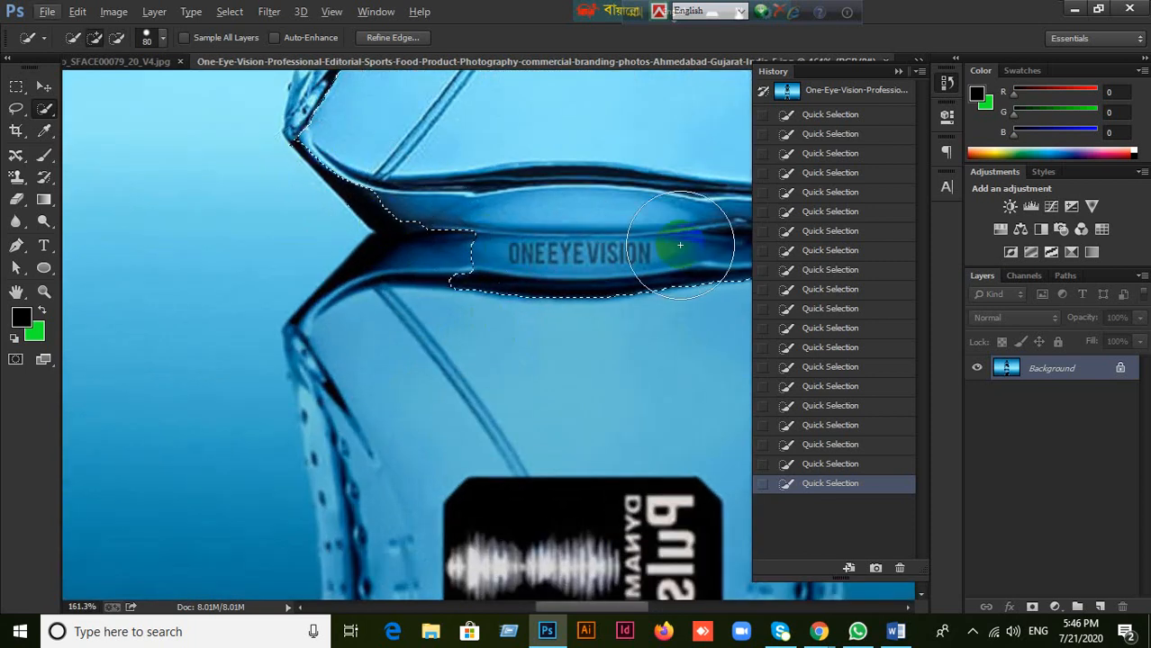
- Reduce the brush size to 50 and add the dark left corner of the base and the glass around ONEEYEVISION to the selection
left_click_drag(664, 250, 536, 288)
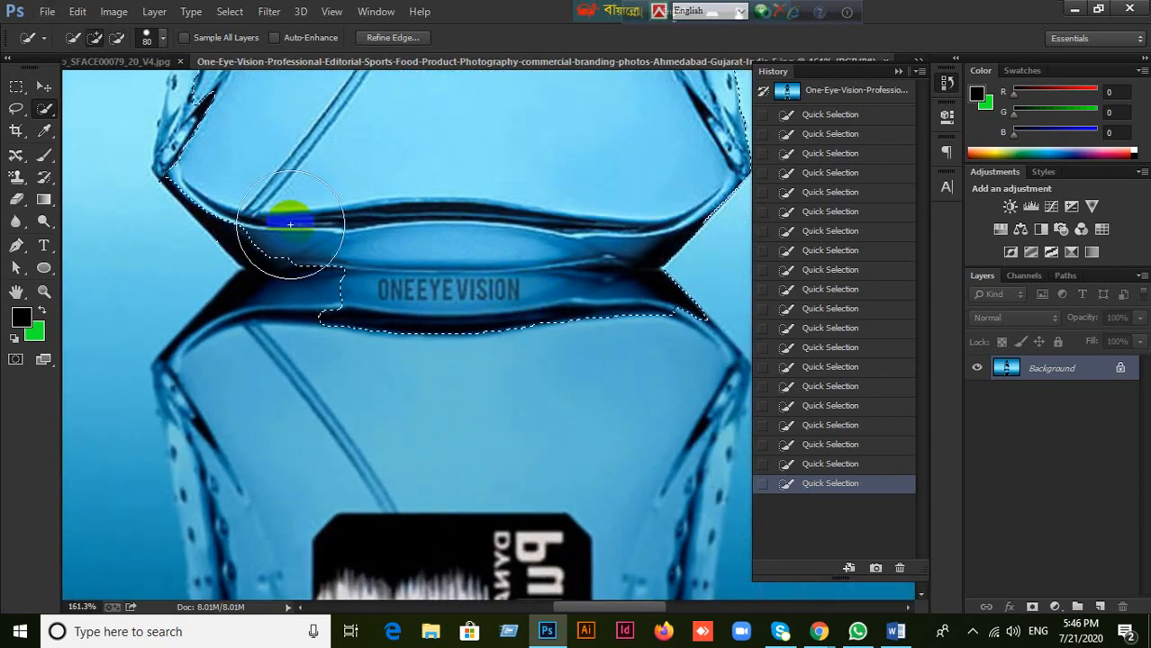
key("bracketleft")
key("bracketleft")
key("bracketleft")
left_click_drag(291, 218, 252, 227)
left_click_drag(369, 212, 267, 196)
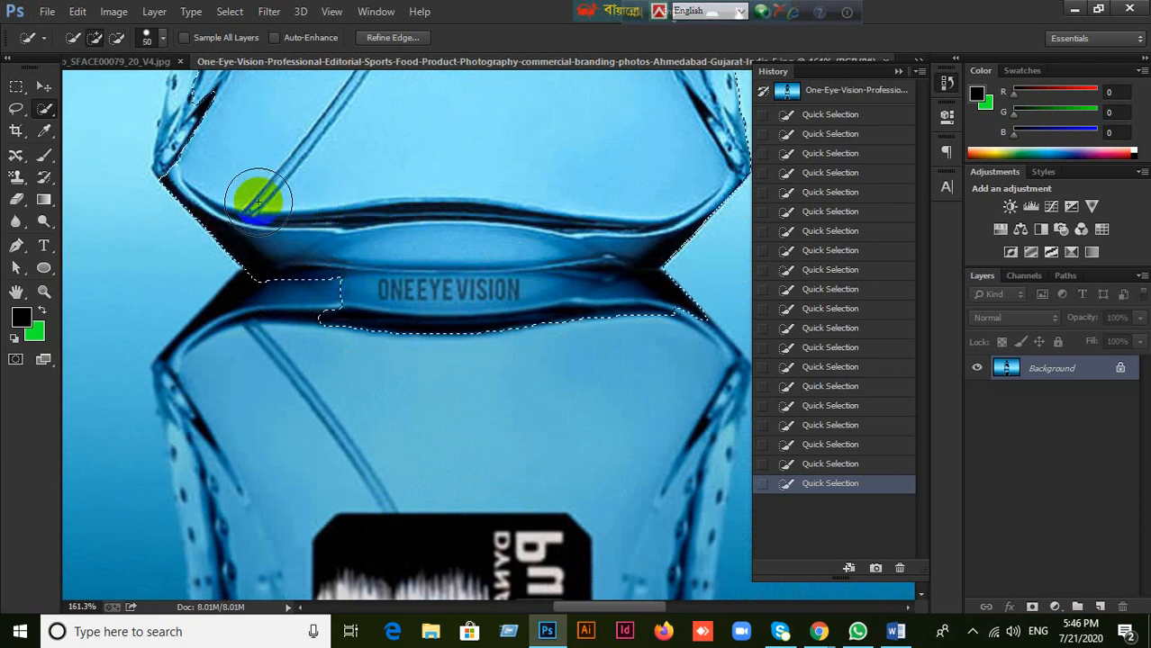
mouse_move(419, 348)
left_mouse_down()
mouse_move(326, 347)
mouse_move(336, 336)
left_mouse_up()
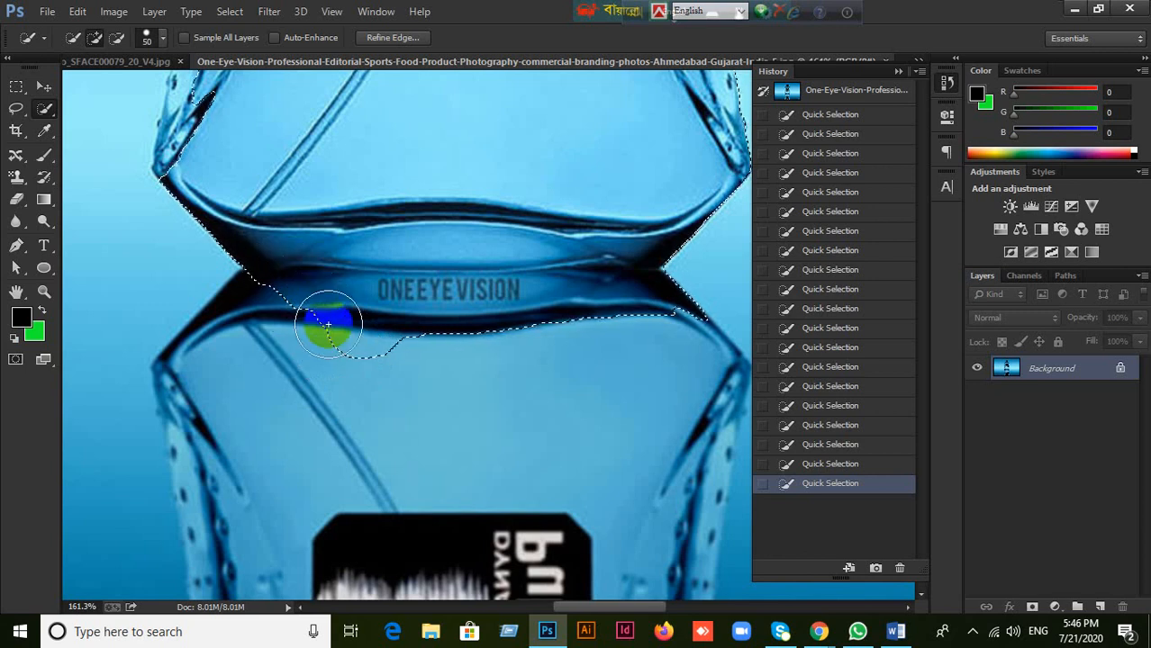
- Add the missed droplets at the bottle's lower left edge and subtract the reflection beneath the base from the selection
scroll(361, 270, "up", 3)
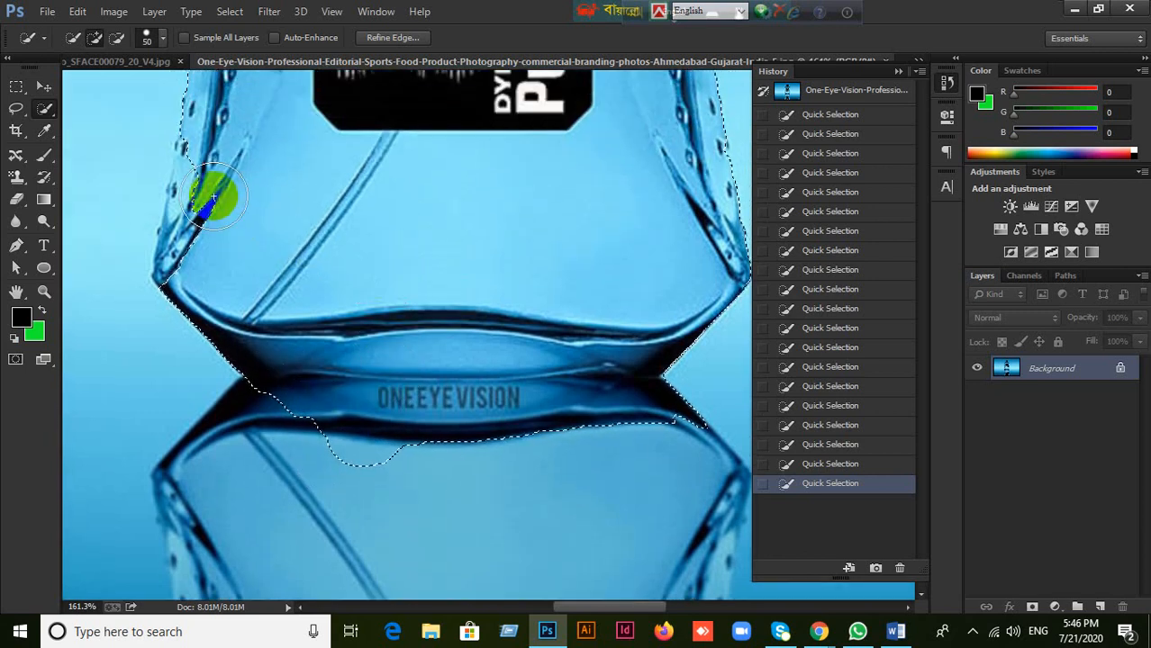
left_click_drag(214, 197, 236, 213)
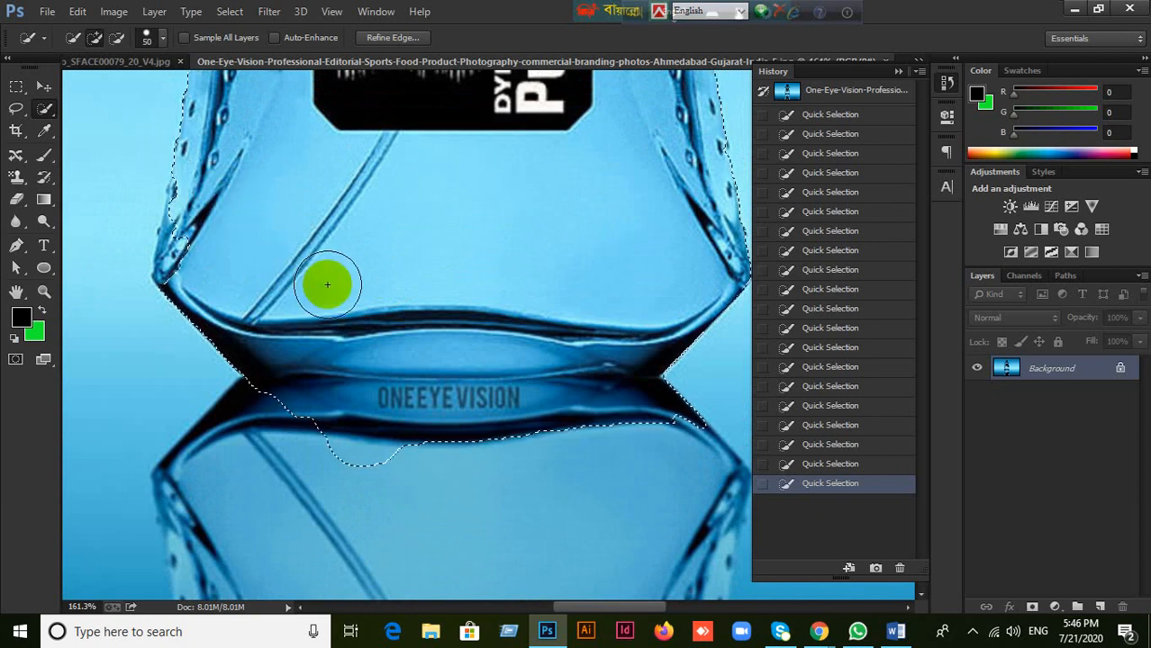
left_click(322, 453, "alt")
left_click(379, 468, "alt")
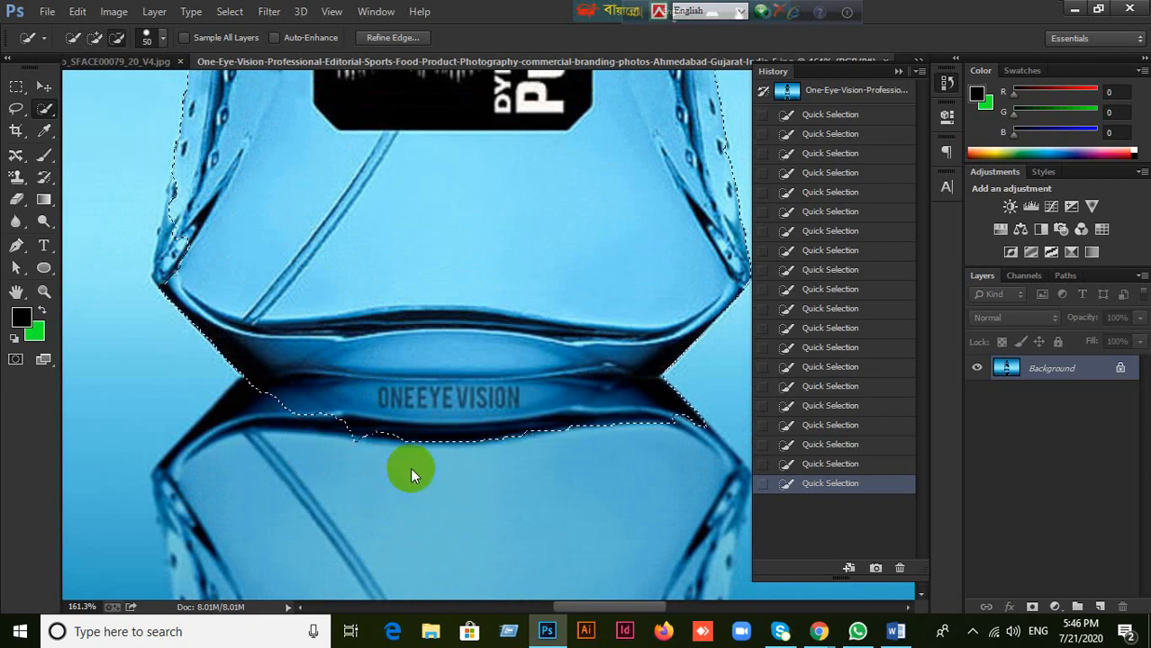
mouse_move(359, 446)
left_mouse_down()
mouse_move(308, 441)
mouse_move(303, 419)
mouse_move(318, 433)
mouse_move(352, 420)
mouse_move(420, 453)
mouse_move(415, 440)
mouse_move(448, 394)
mouse_move(468, 448)
mouse_move(557, 446)
mouse_move(542, 437)
mouse_move(588, 411)
mouse_move(672, 411)
mouse_move(662, 410)
mouse_move(693, 368)
mouse_move(698, 328)
mouse_move(668, 376)
mouse_move(597, 385)
mouse_move(423, 396)
mouse_move(236, 382)
mouse_move(172, 189)
mouse_move(369, 381)
left_mouse_up()
scroll(369, 381, "up", 2)
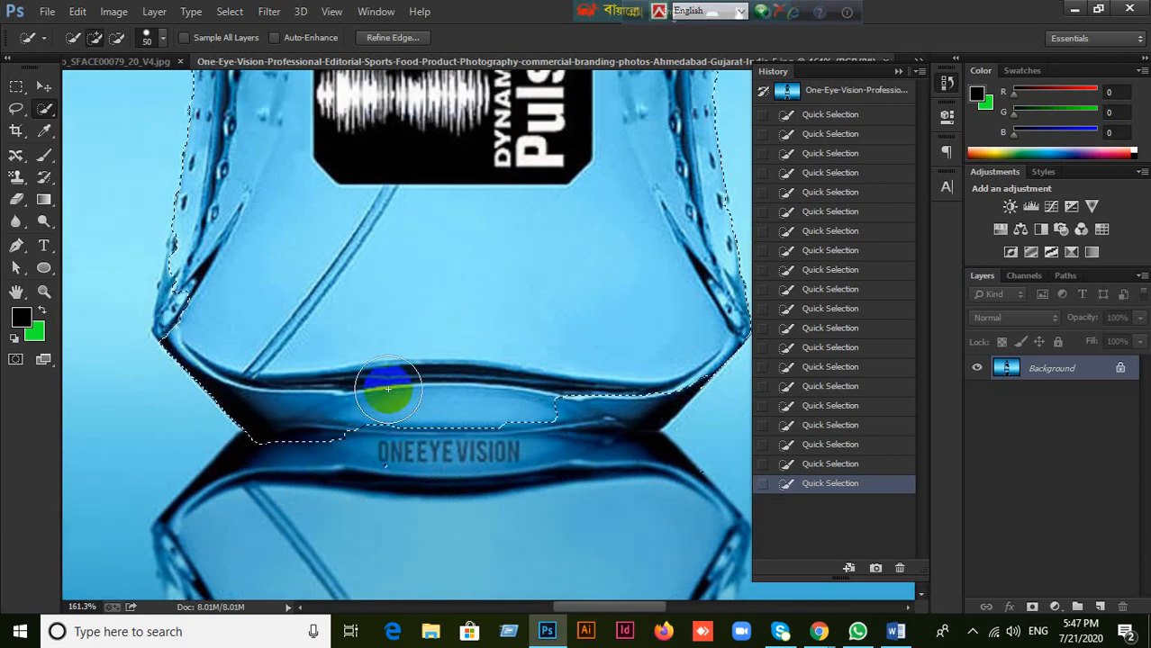
- Copy the selected bottle to a new layer and hide the Background layer to inspect the cutout's edges
key("ctrl+j")
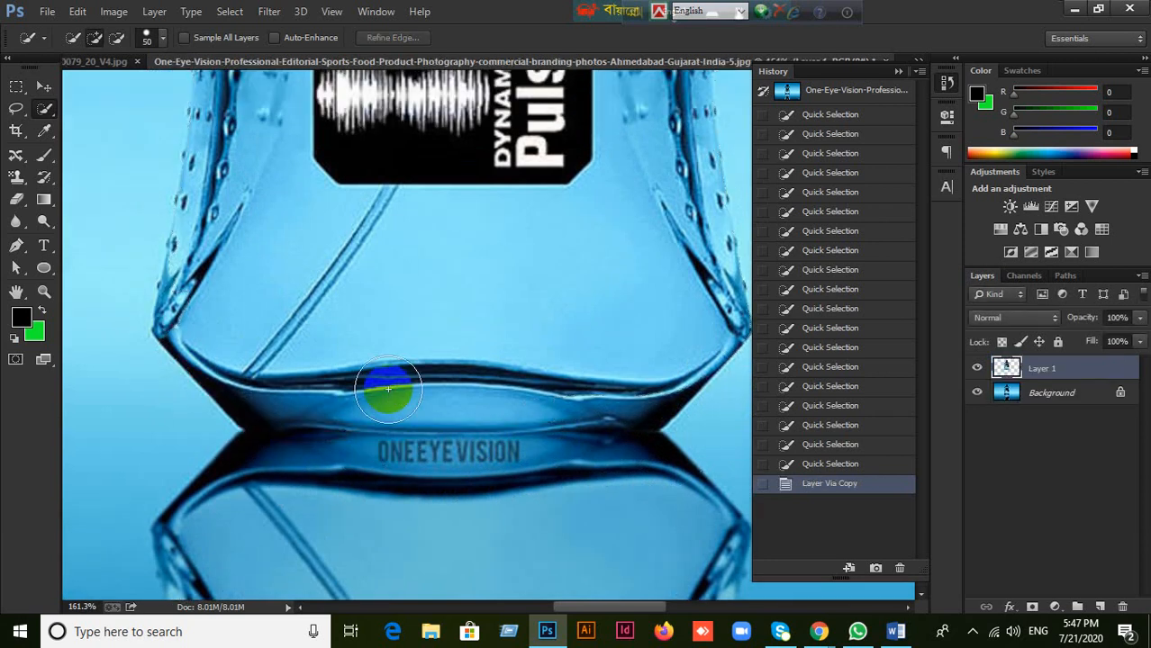
left_click(977, 392)
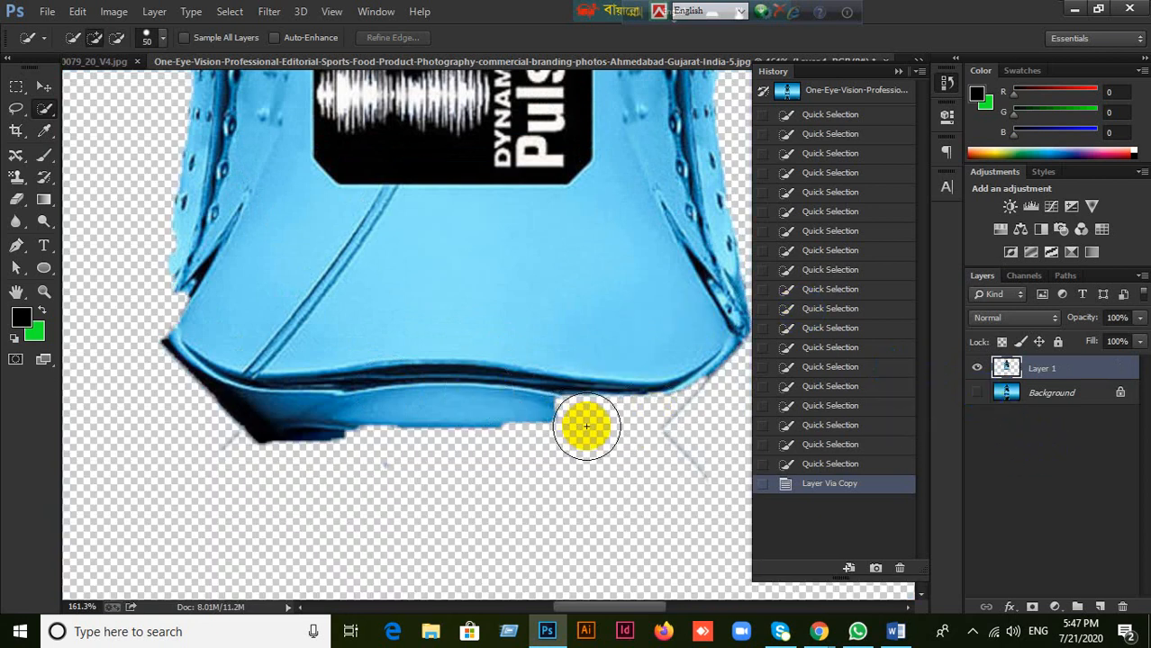
left_click_drag(586, 270, 535, 423)
key("ctrl+0")
key("alt")
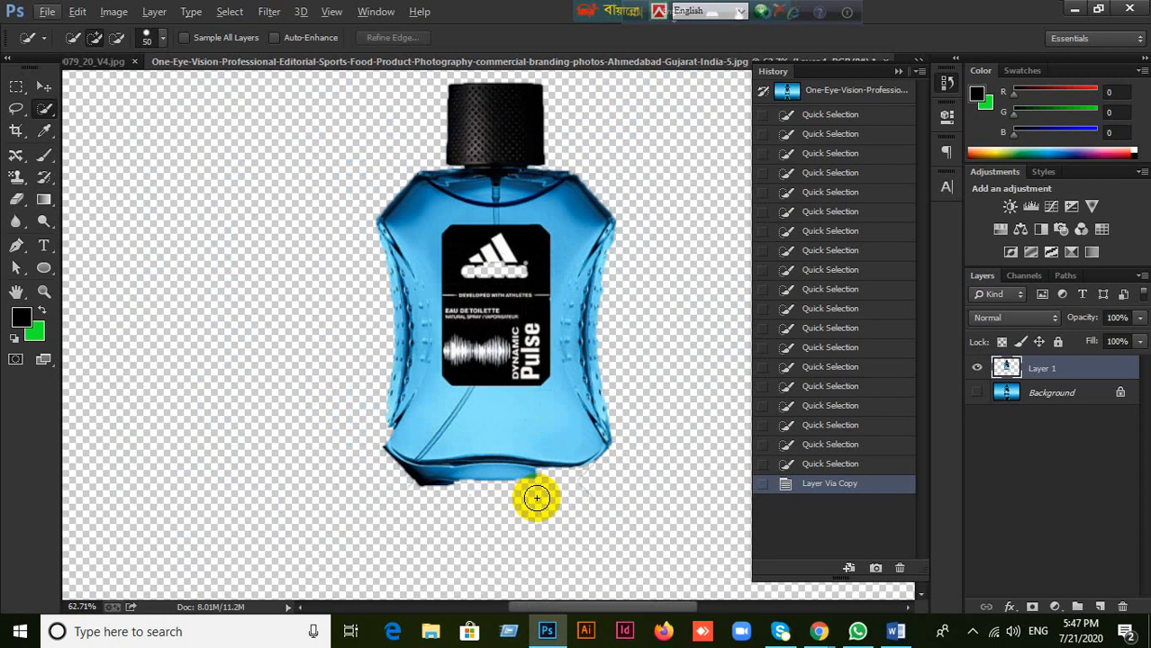
scroll(379, 203, "up", 3)
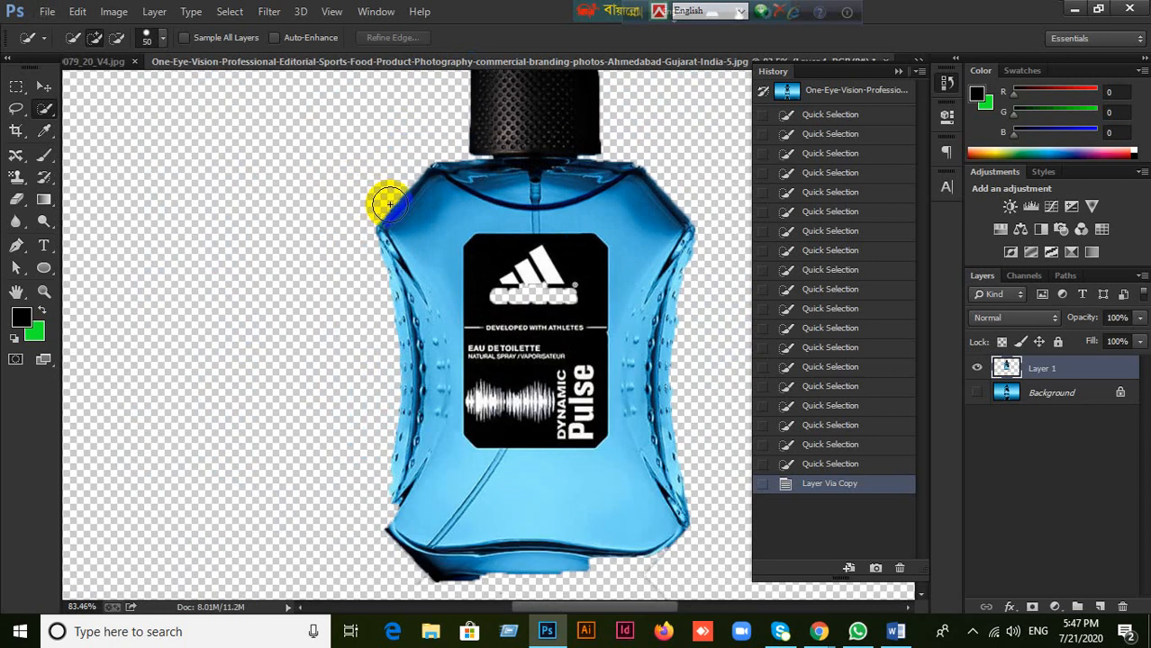
scroll(407, 182, "up", 4)
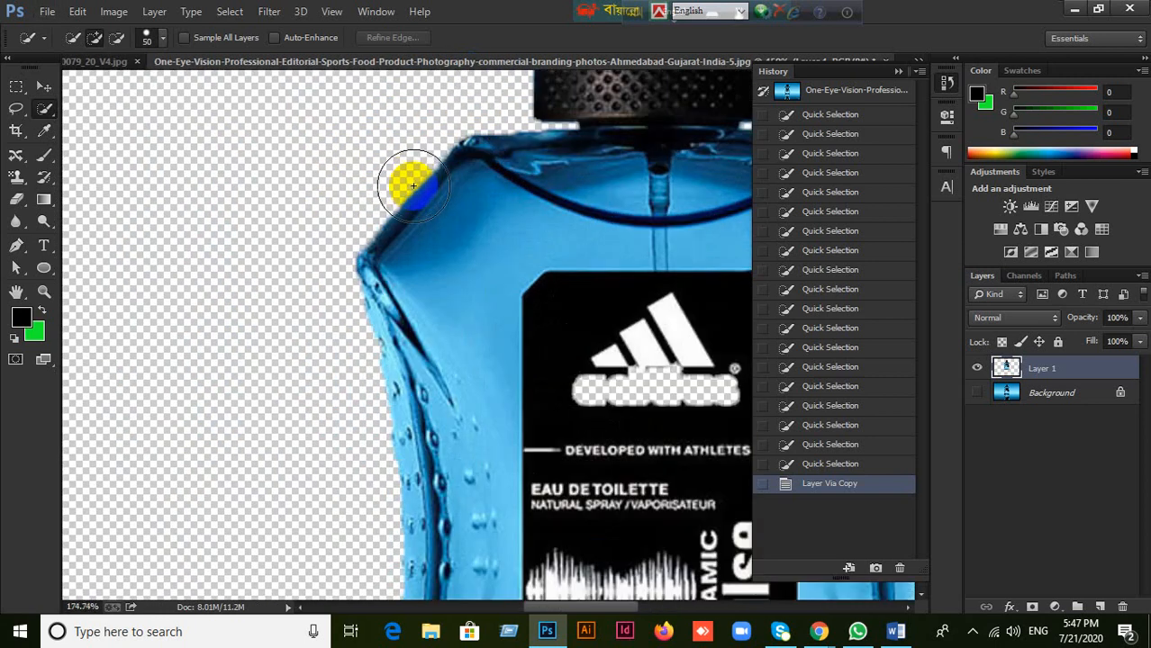
scroll(375, 385, "down", 3)
scroll(398, 385, "down", 3)
- Switch to the Google Meet call in Chrome to check on the class, and return to Photoshop
left_click(819, 632)
left_click(763, 577)
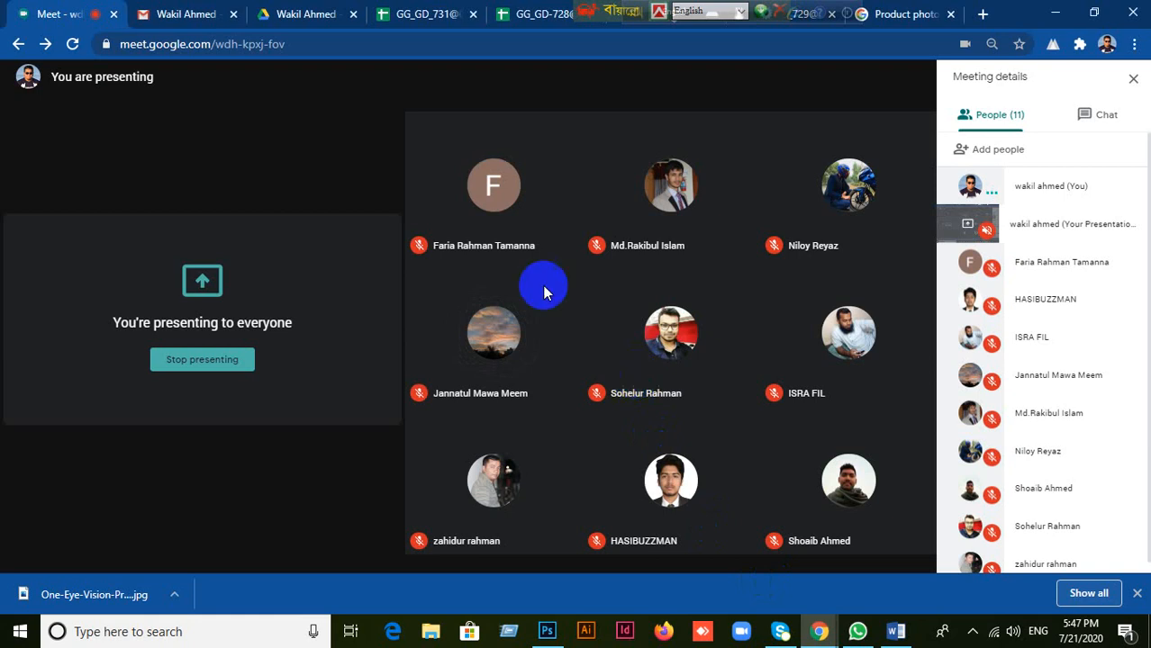
left_click(551, 633)
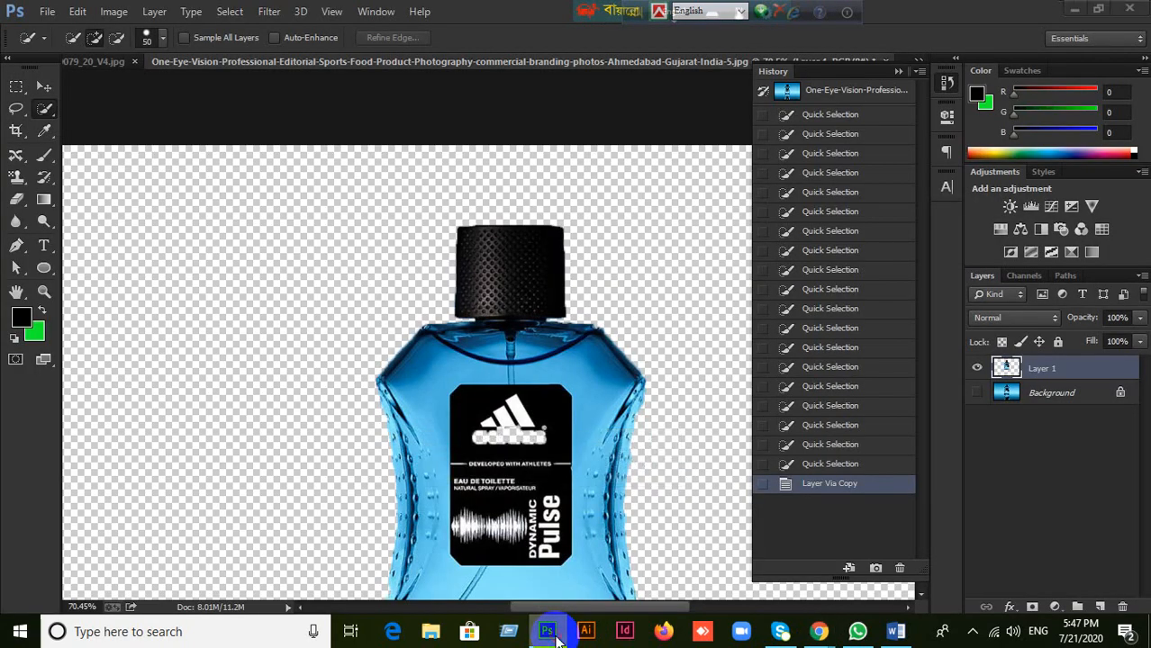
left_click(551, 634)
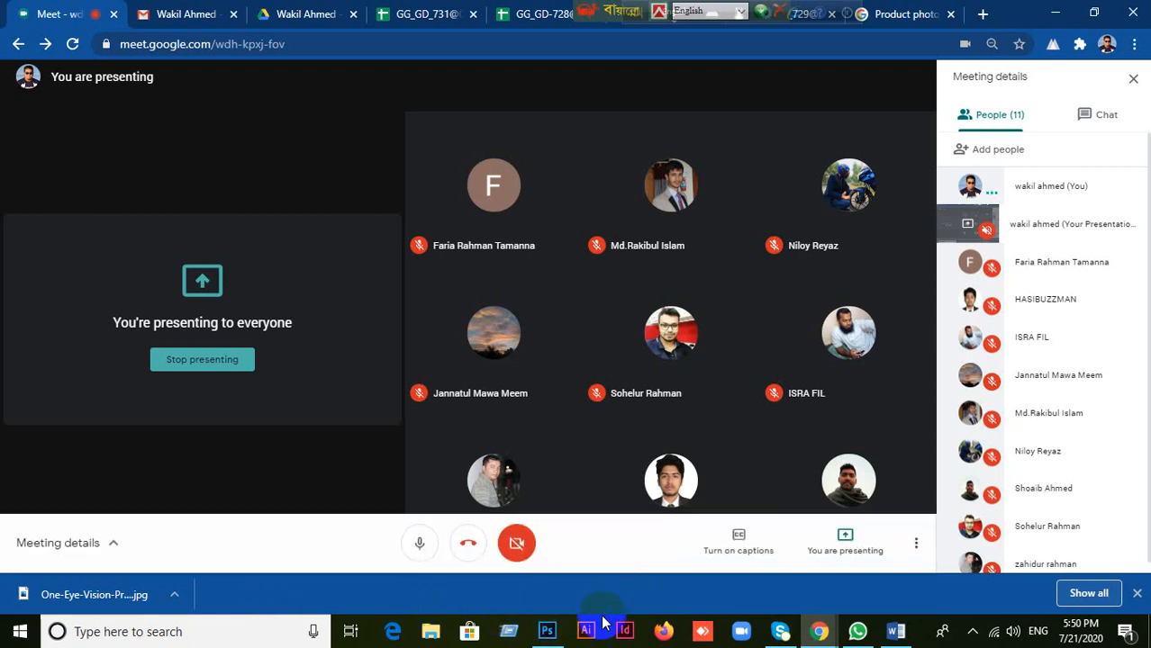
left_click(540, 630)
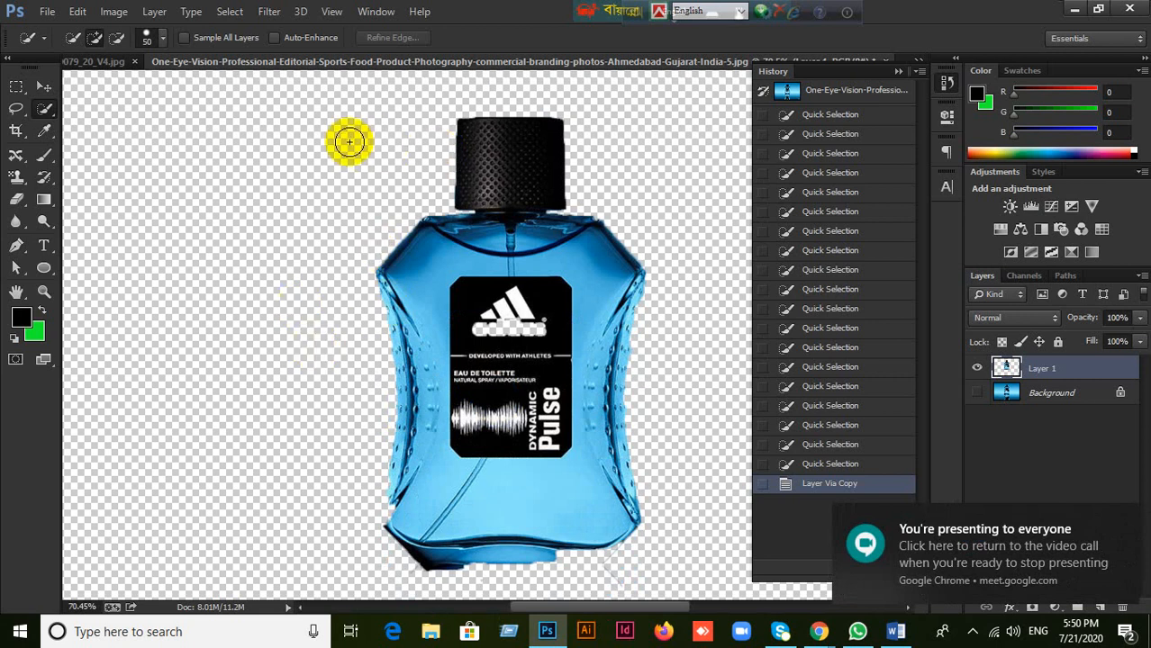
- Collapse the history list and close the perfume bottle image without saving its changes
left_click(899, 71)
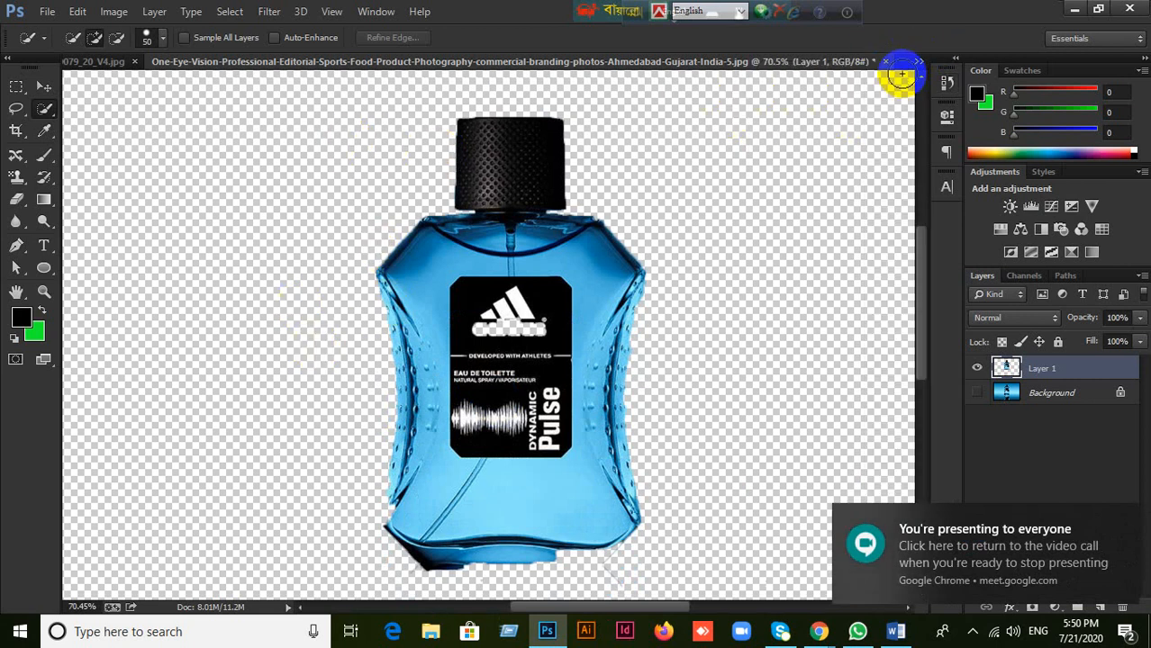
left_click(885, 61)
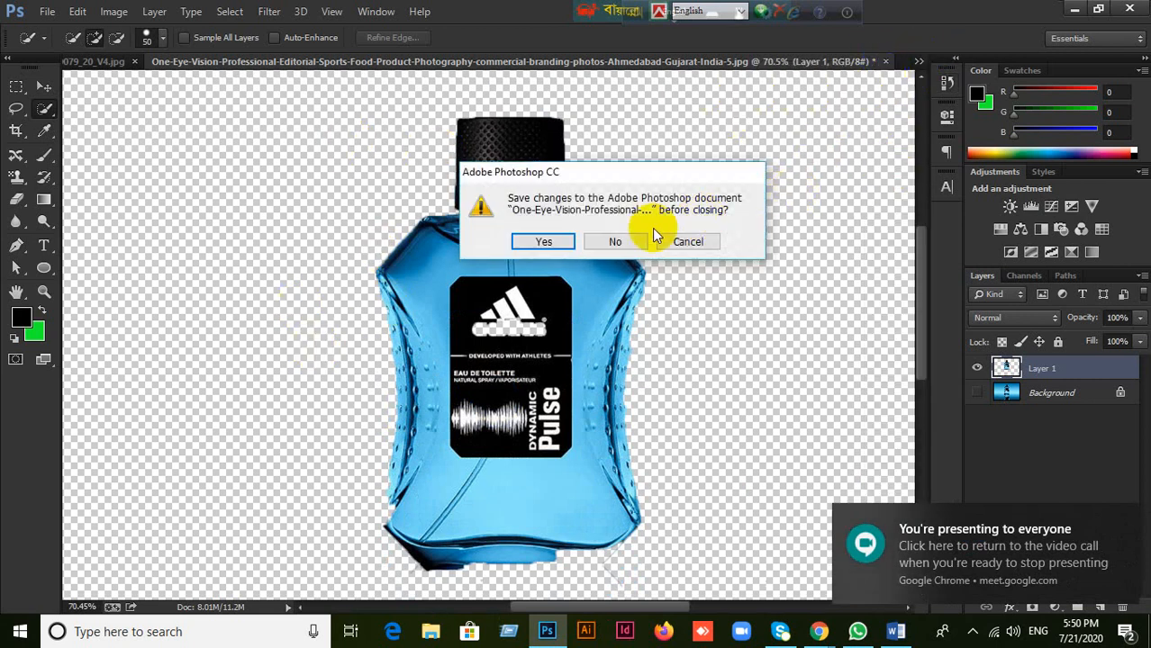
left_click(621, 238)
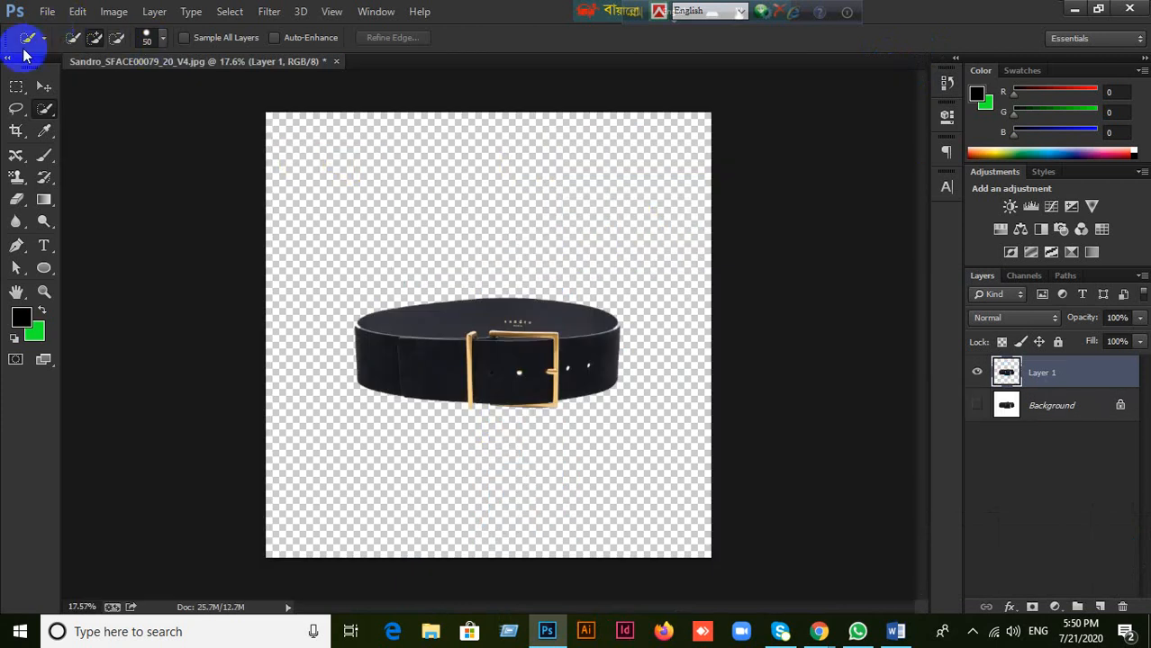
- Open the original perfume bottle image, One-Eye-Vision-Professional-Editorial-Sports-Food-Product-Photography-commercial-branding-photos-Ahmedabad-Gujarat-India-5, from the Desktop
left_click(43, 86)
left_click(49, 11)
left_click(63, 43)
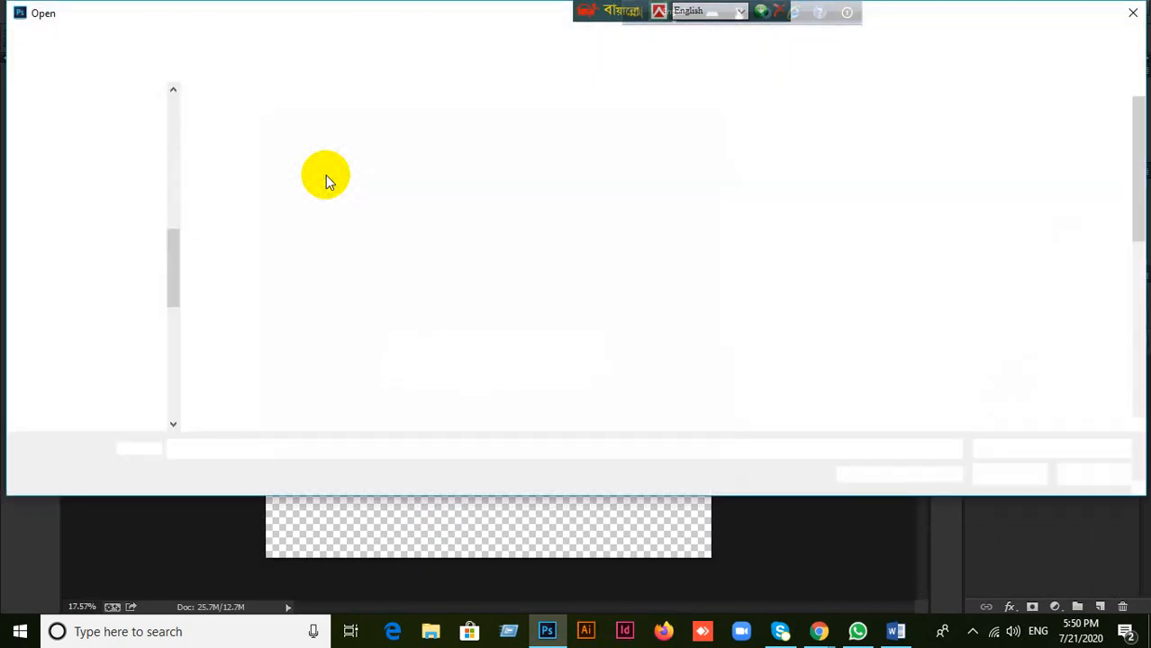
scroll(910, 307, "down", 5)
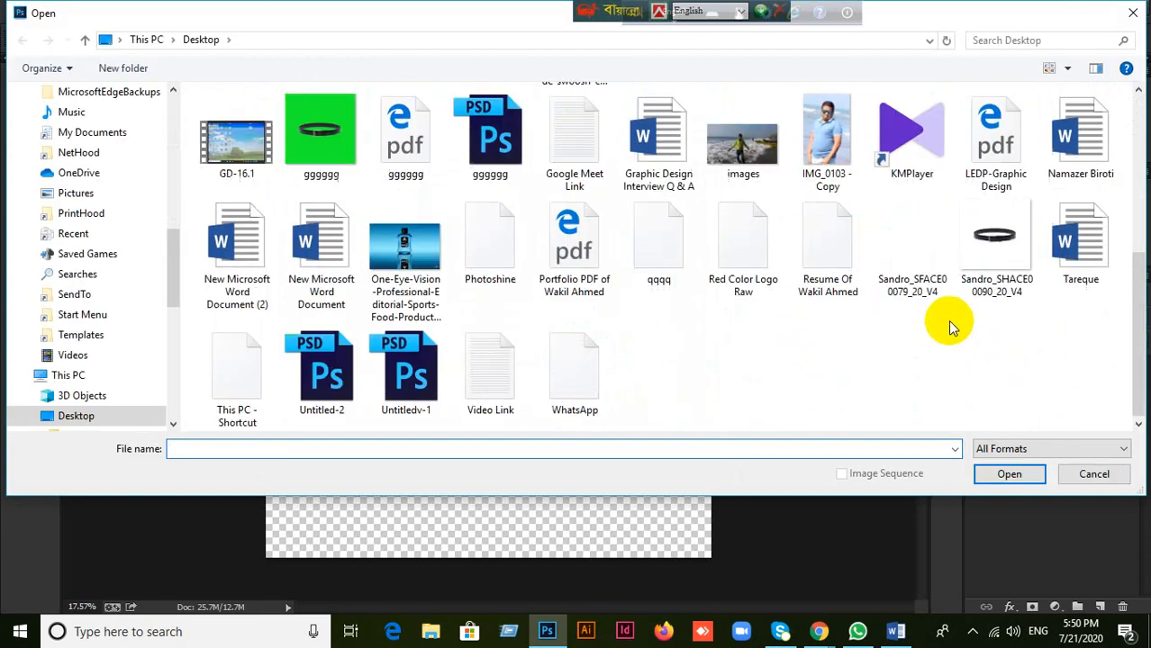
left_click(406, 248)
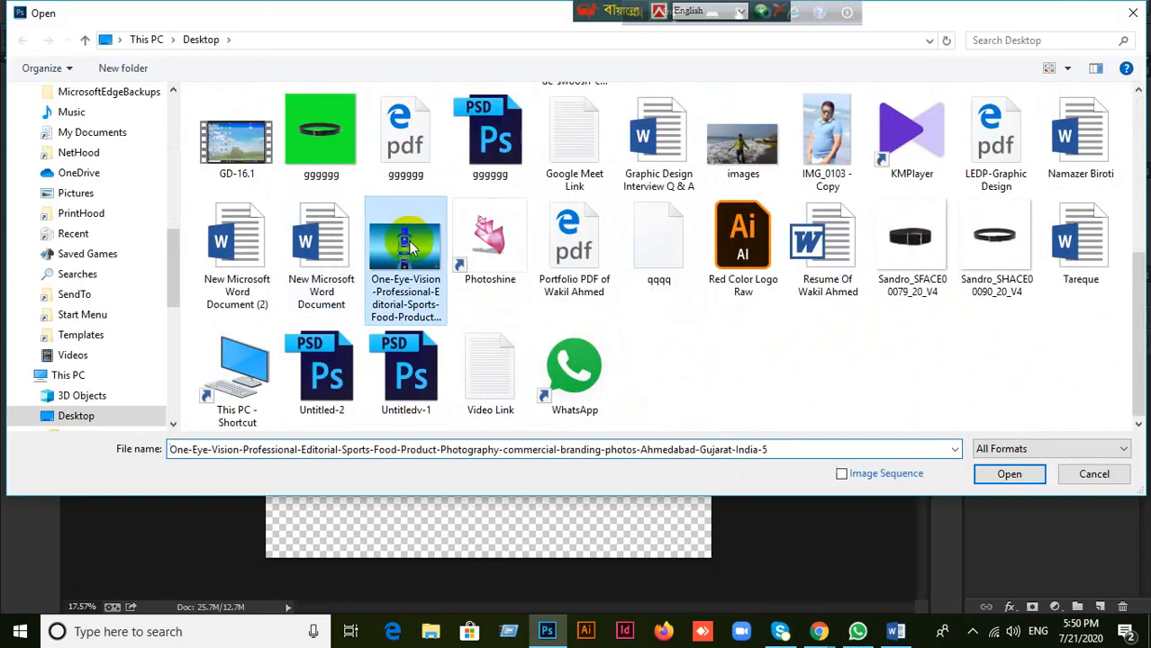
left_click(1000, 472)
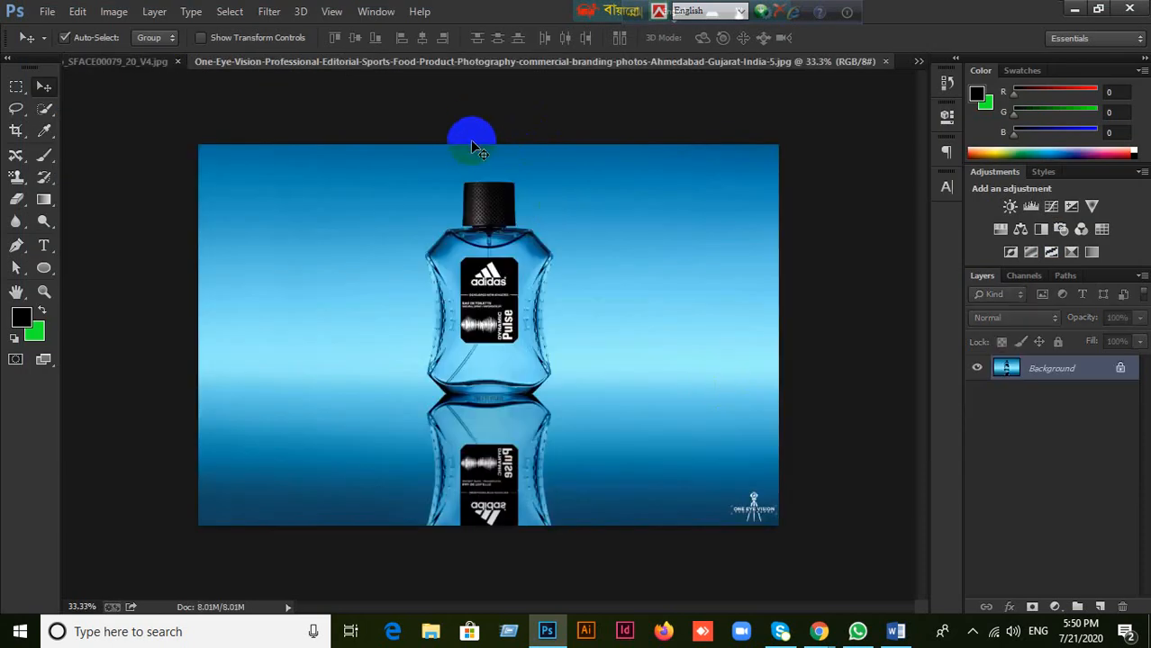
- Start a Pen tool path at the upper-left corner of the bottle's black cap
scroll(542, 204, "up", 6)
scroll(502, 146, "up", 20)
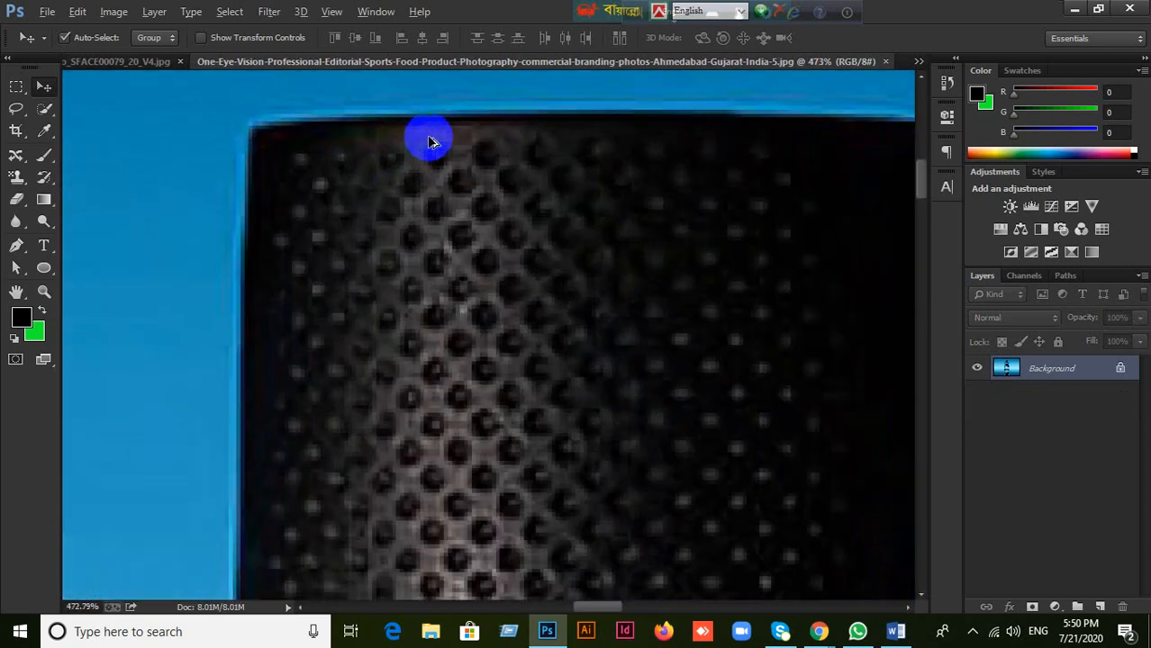
scroll(762, 244, "up", 2)
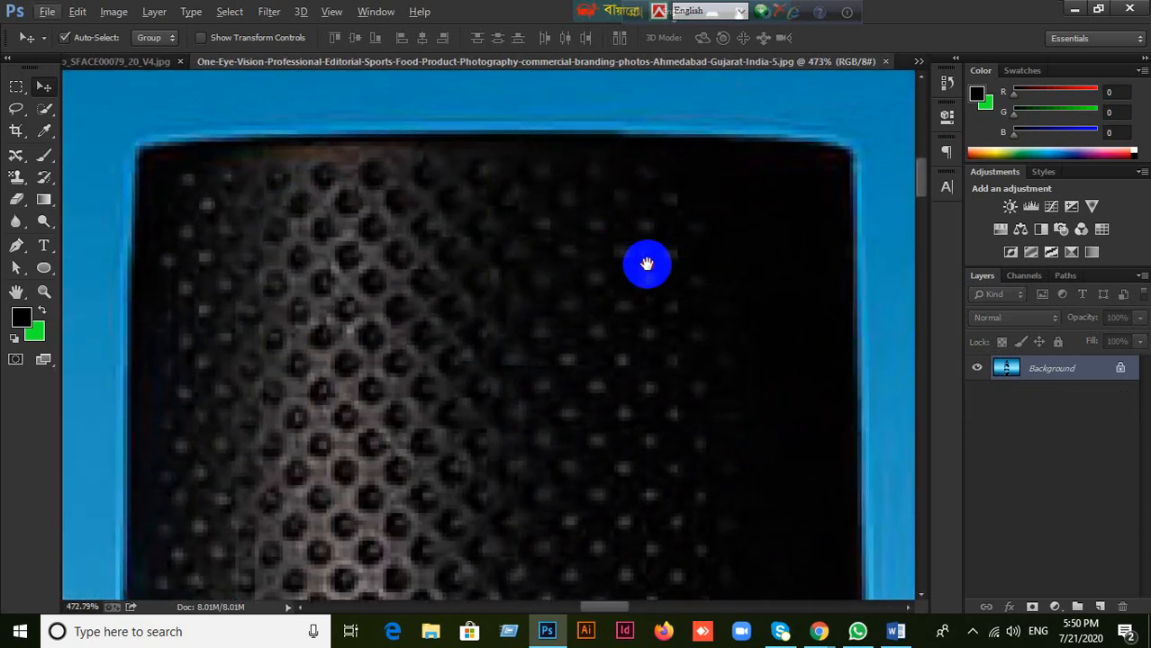
left_click_drag(650, 265, 608, 275)
left_click(17, 245)
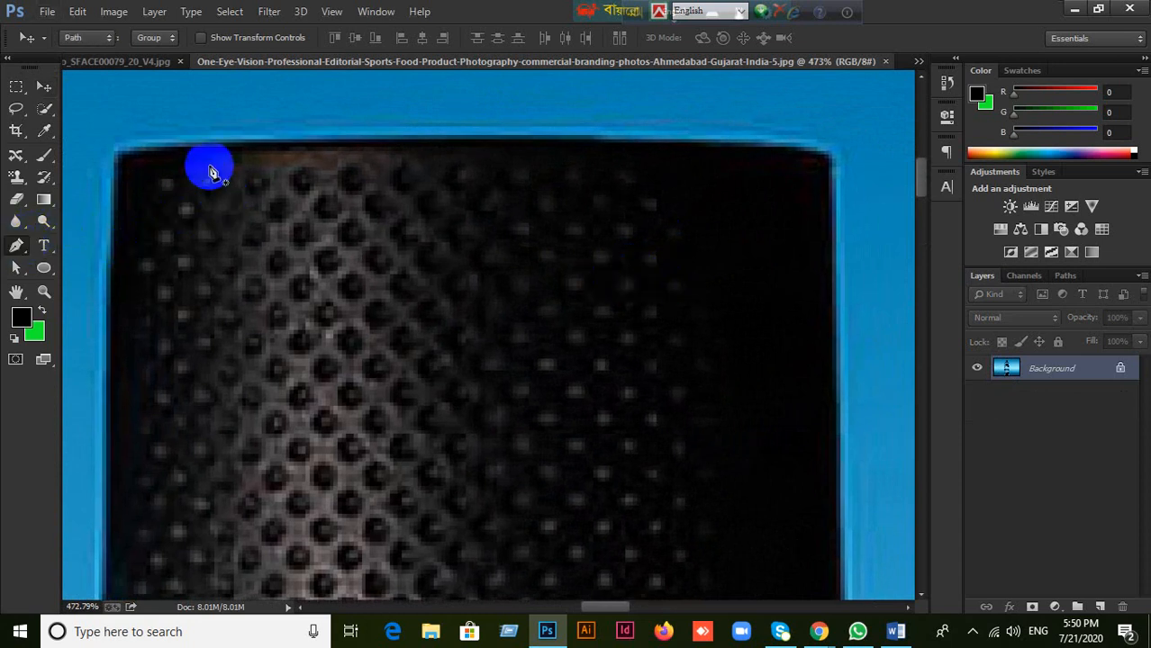
left_click(118, 163)
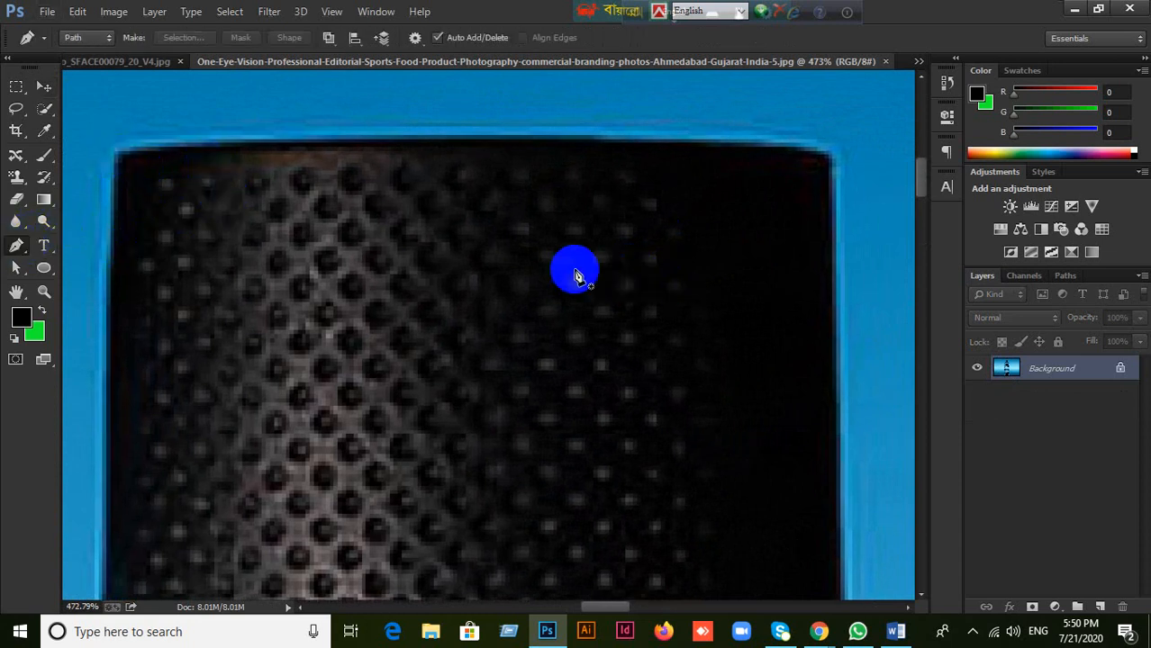
left_click(668, 148)
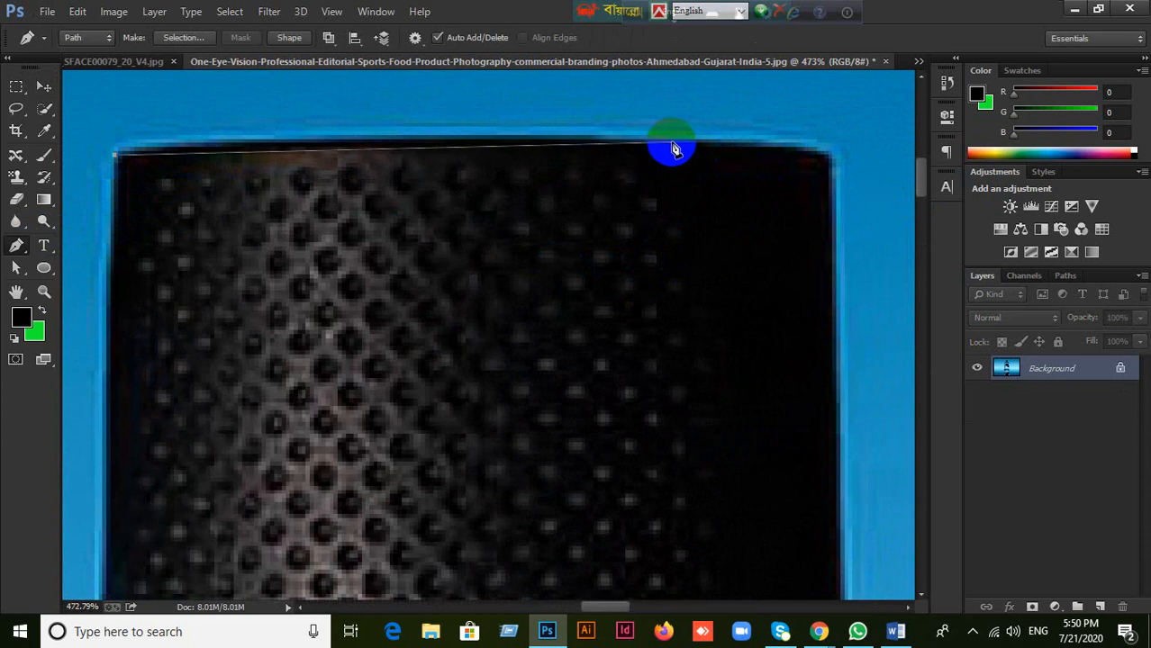
left_click(725, 147)
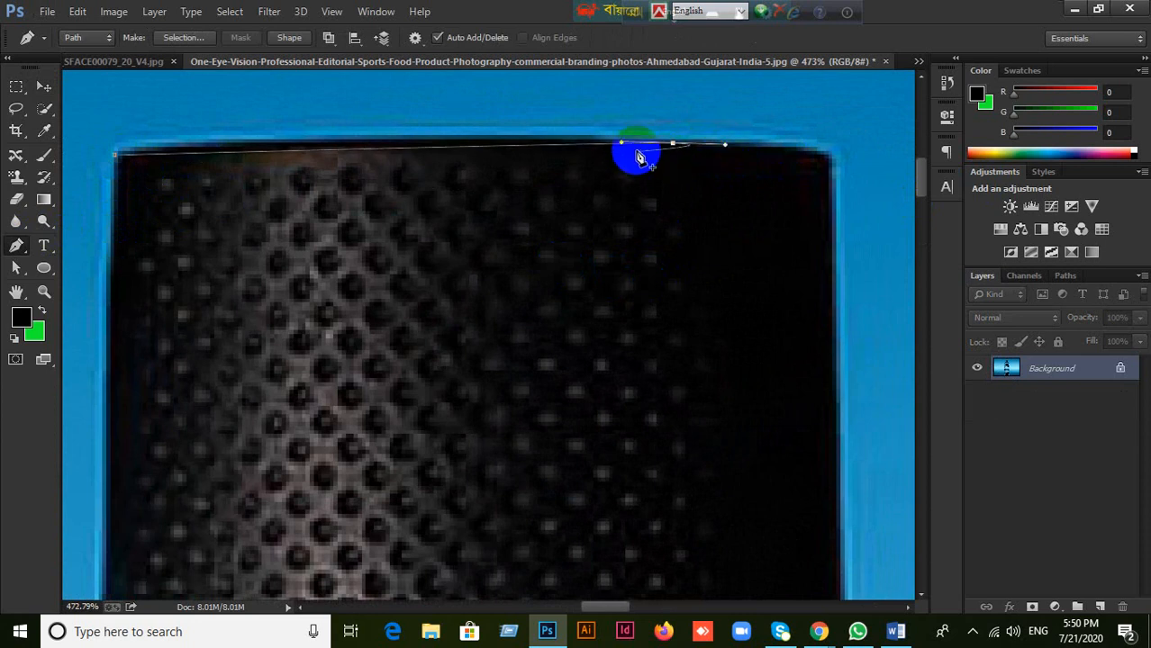
left_click_drag(621, 142, 474, 124)
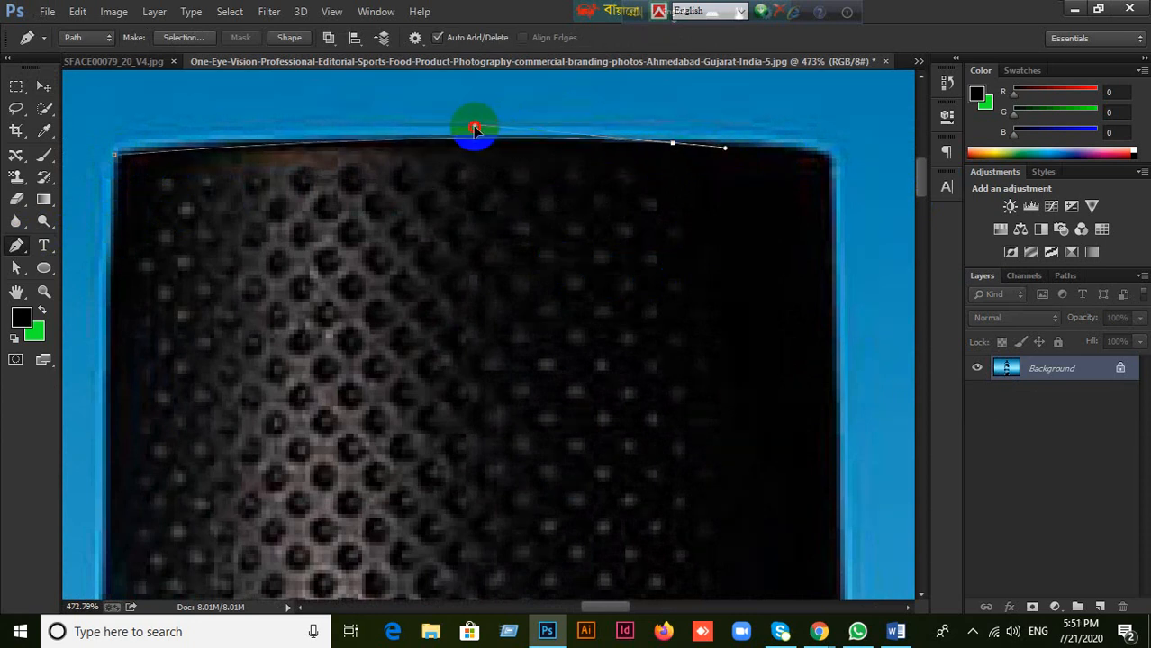
key("ctrl+z")
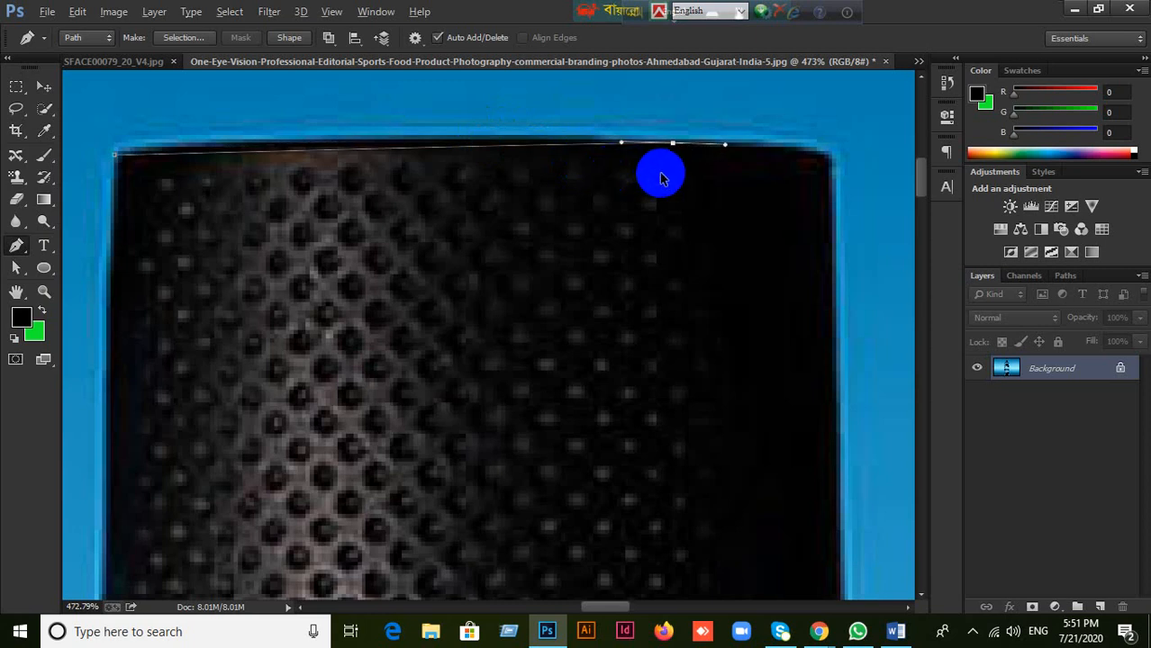
key("ctrl+alt+z")
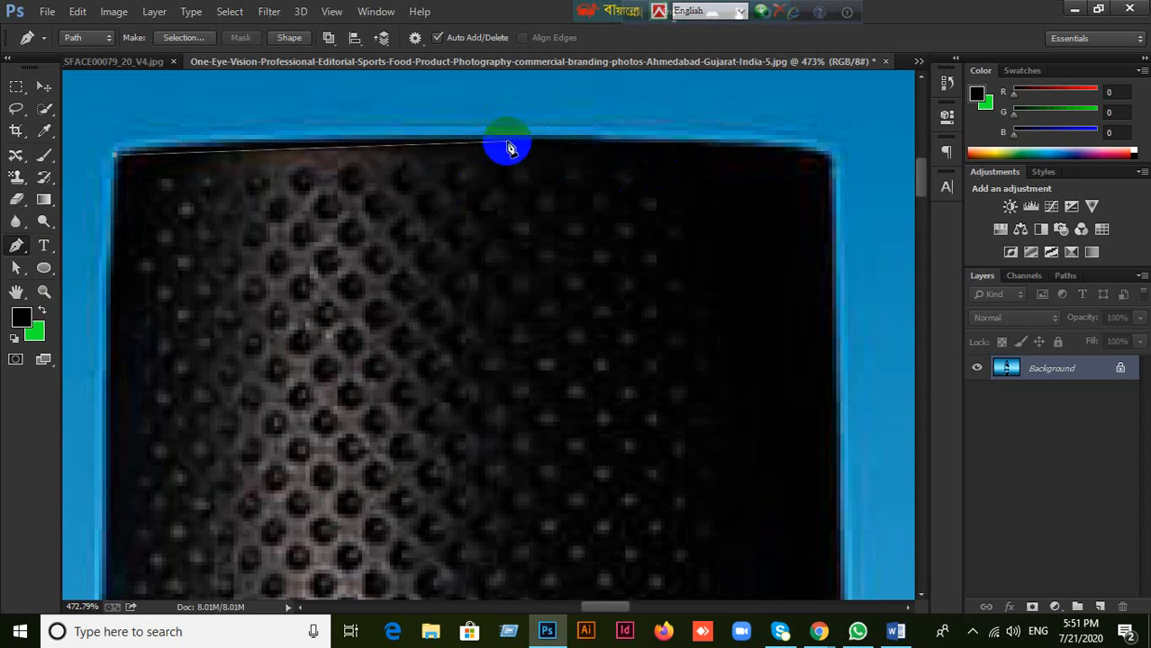
- Curve the path along the cap's top edge to just before its upper-right corner
left_click_drag(512, 141, 557, 140)
left_click_drag(470, 139, 217, 136)
left_click(831, 158)
left_click_drag(835, 163, 811, 138)
left_click_drag(872, 323, 844, 273)
left_click_drag(811, 159, 821, 165)
key("ctrl+alt+z")
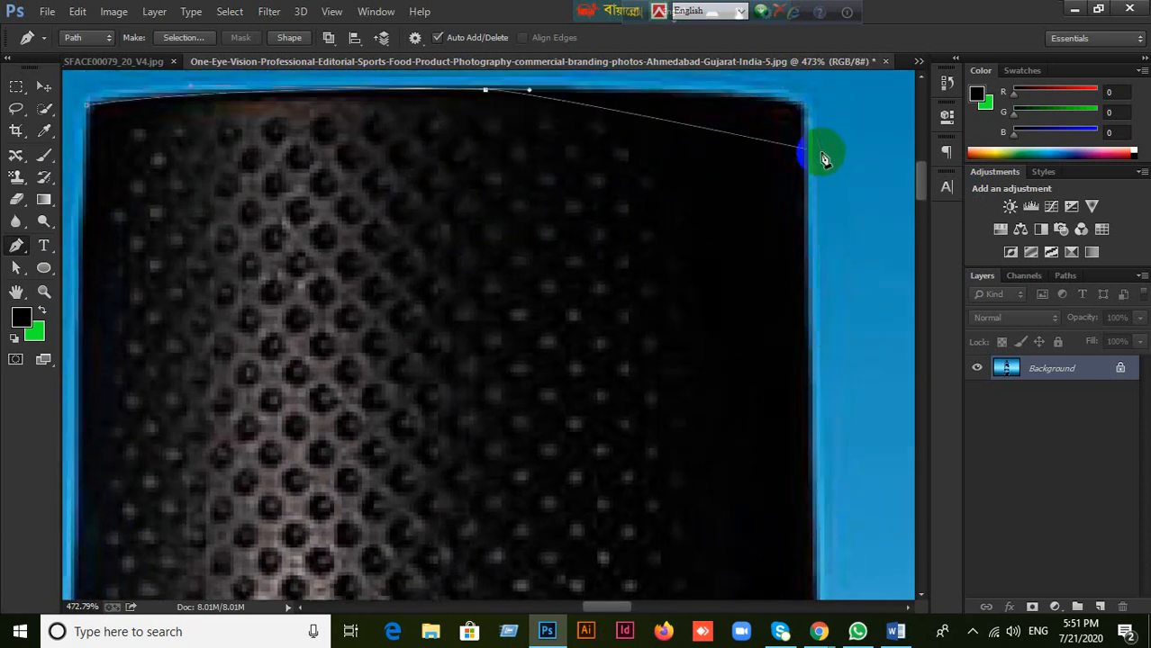
left_click_drag(783, 102, 796, 103)
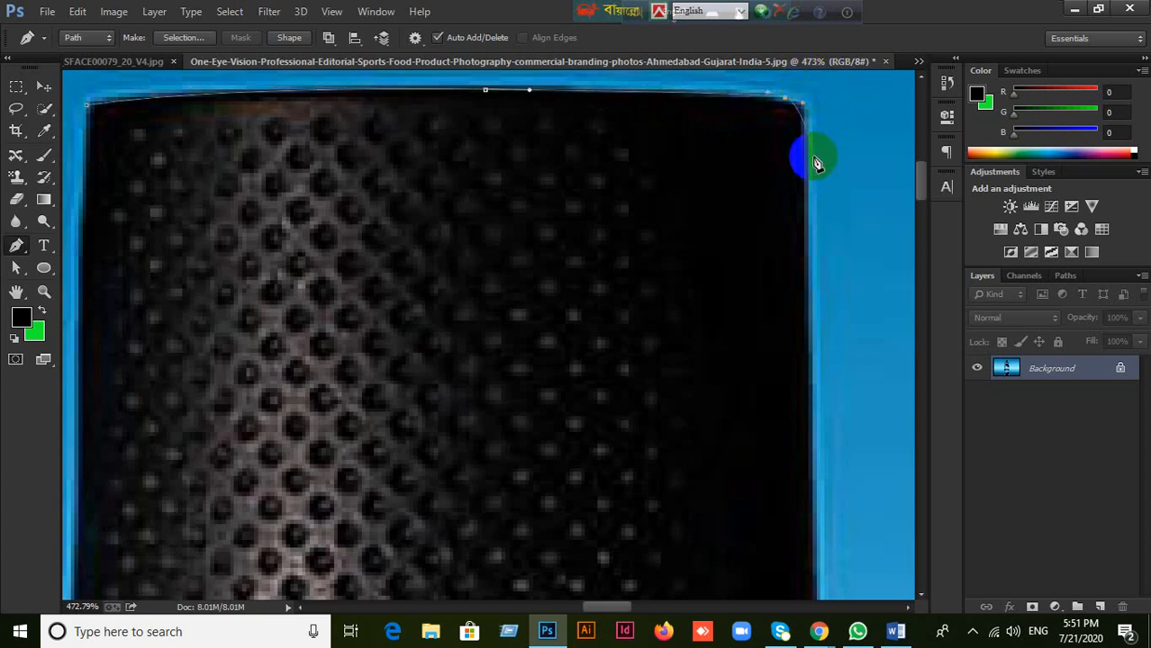
- Carry the path around the cap's upper-right corner and down its straight right side
left_click_drag(803, 153, 809, 182)
key("ctrl+z")
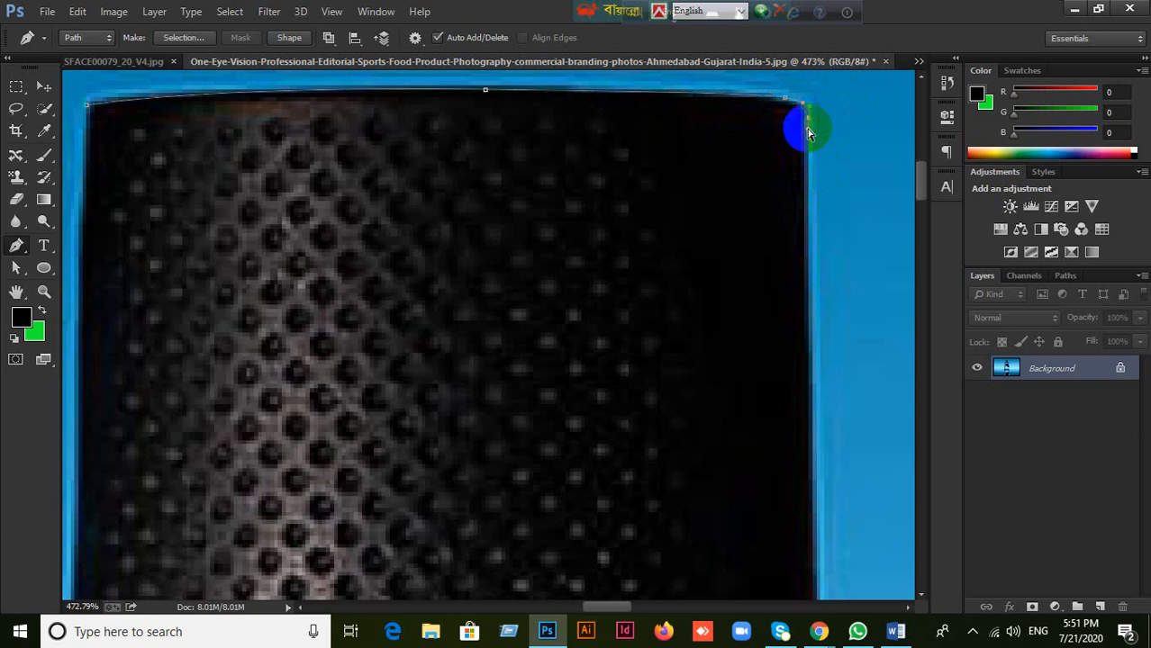
left_click_drag(804, 114, 804, 121)
left_click_drag(861, 283, 828, 175)
left_click(773, 342)
left_click(778, 368)
left_click_drag(797, 421, 740, 310)
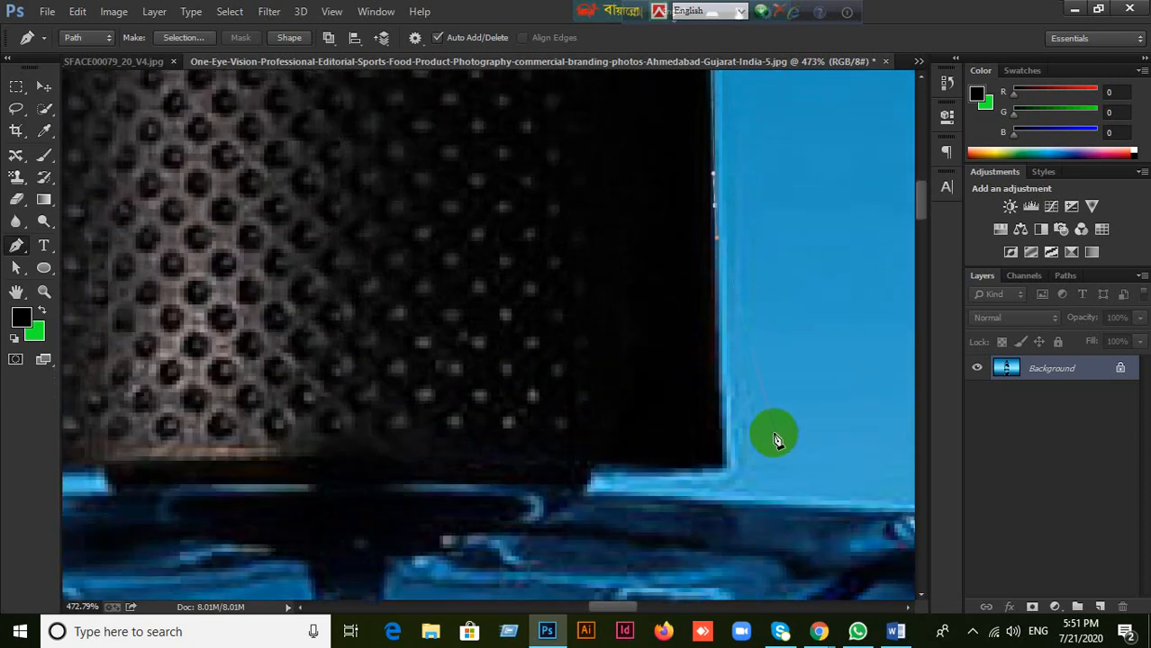
- Extend the path to the cap's lower-right corner and turn it inward along the underside
left_click(725, 464)
left_click(727, 474)
left_click(722, 466)
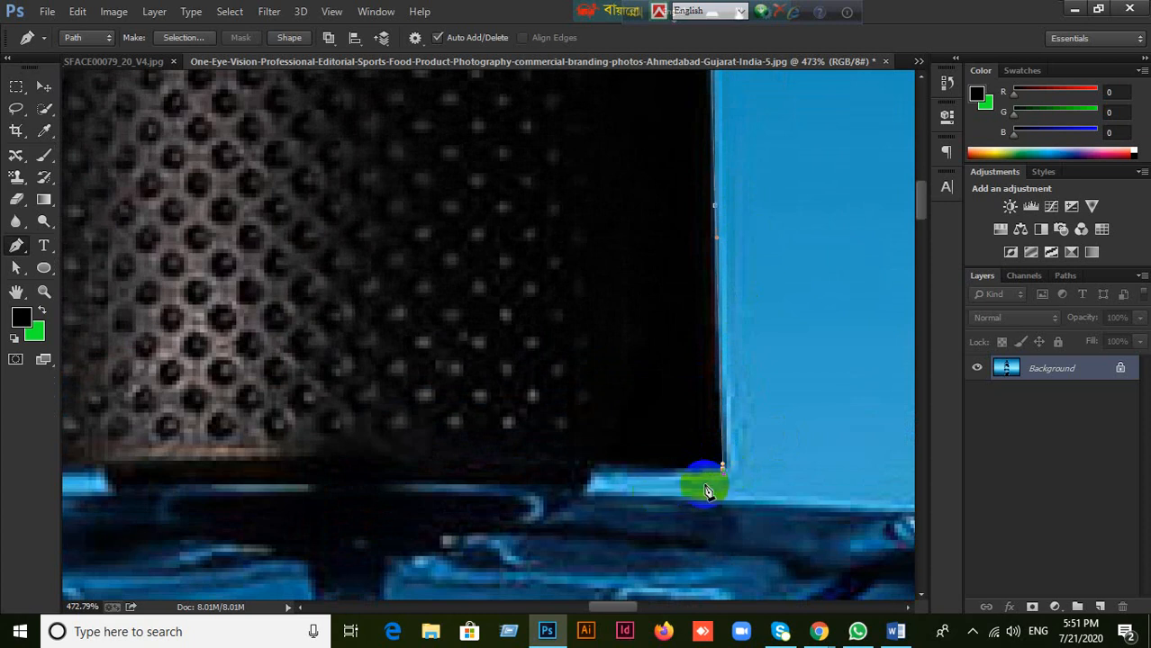
key("ctrl+z")
left_click(726, 472)
left_click(728, 477)
left_click_drag(729, 477, 699, 471)
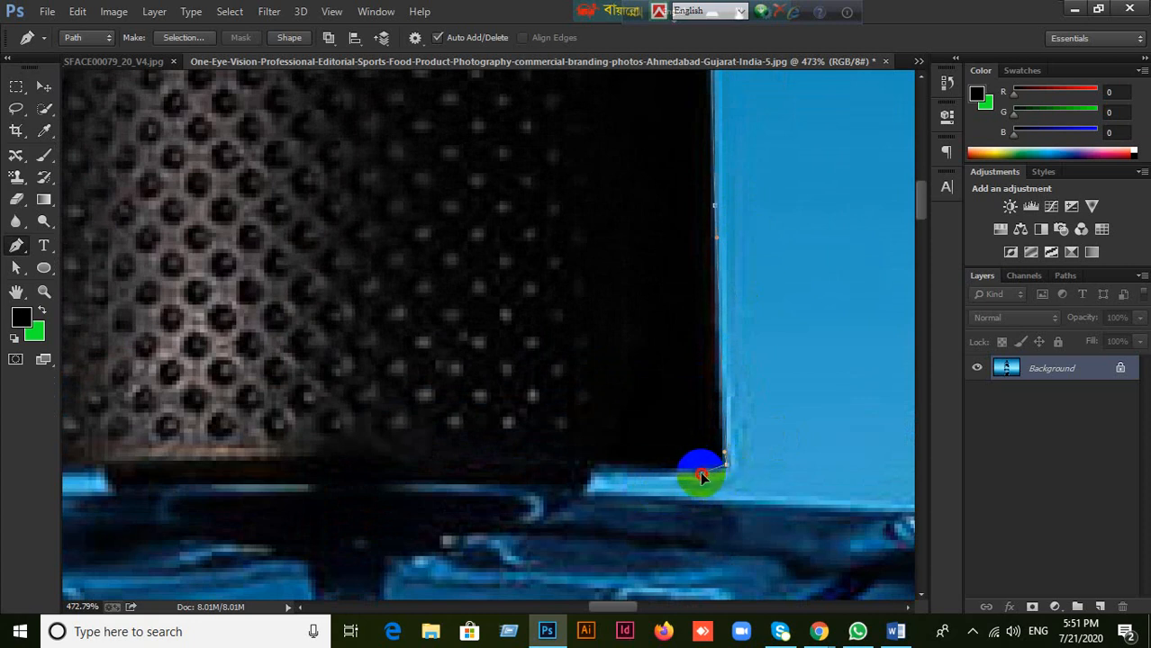
- Trace the cap's underside to the neck and down to where it meets the glass
left_click(593, 475)
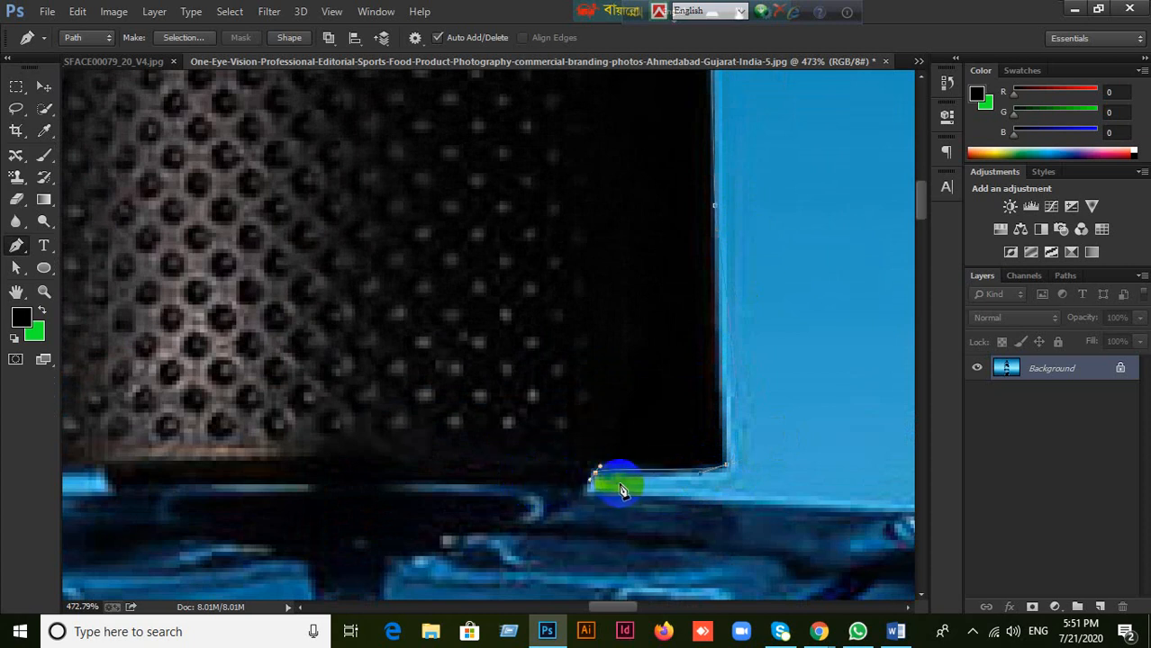
left_click_drag(624, 474, 604, 447)
left_click(602, 447)
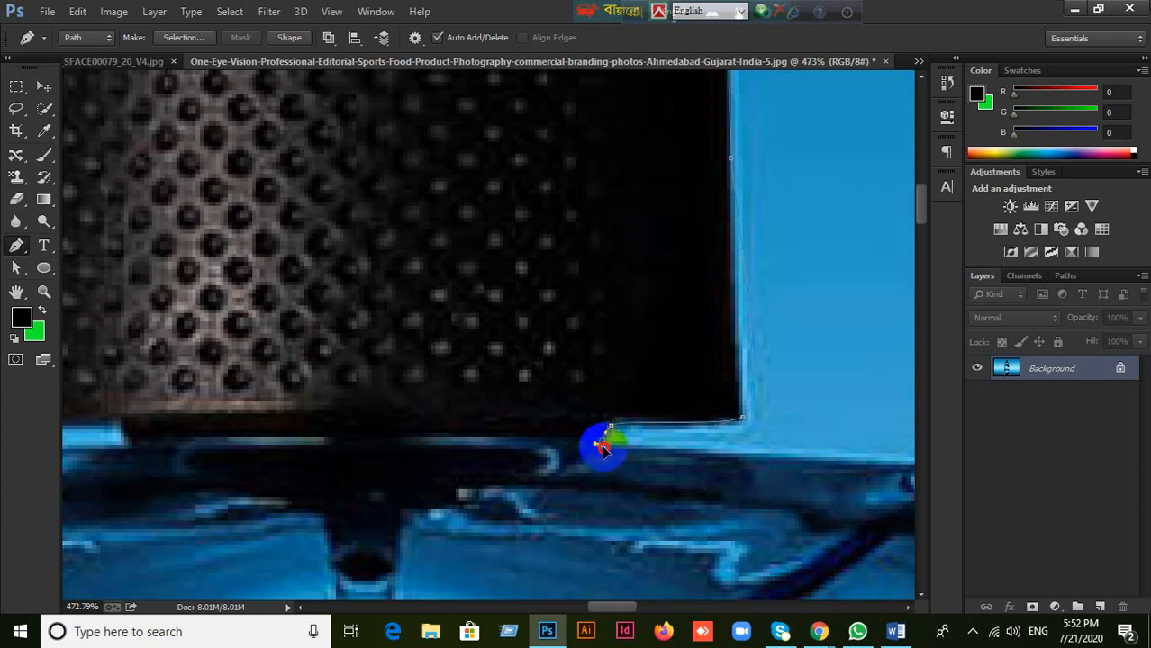
- Trace the glass bottle's top edge outward and around the right shoulder's upper corner
left_click_drag(719, 480, 514, 449)
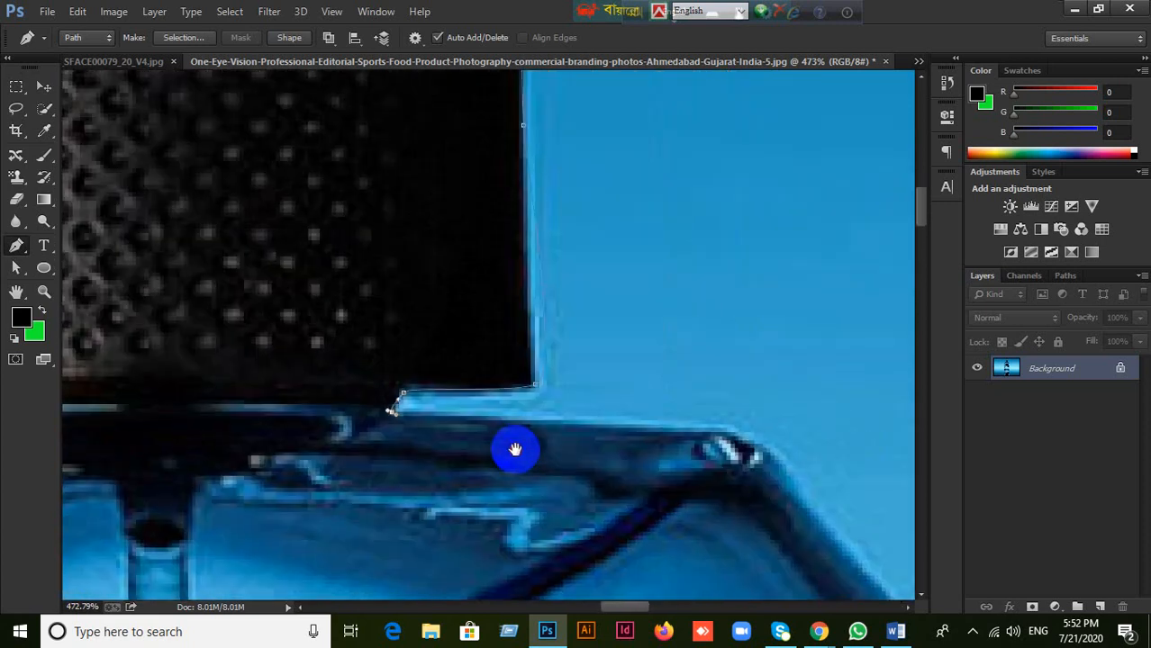
left_click(640, 429)
left_click_drag(793, 456, 689, 373)
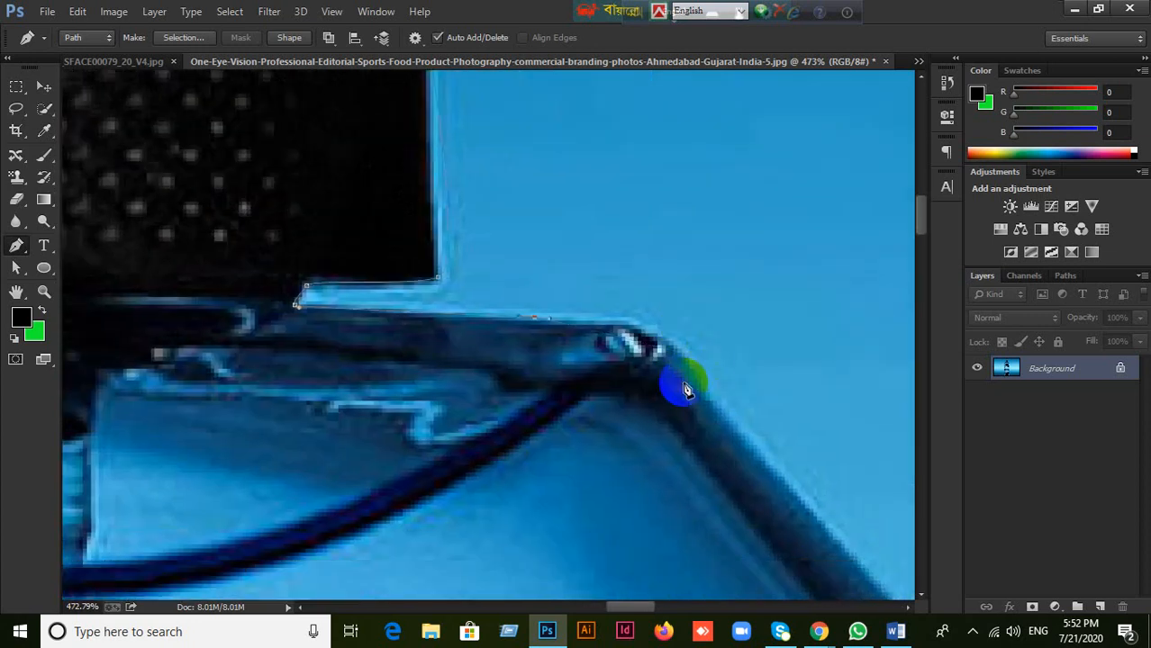
left_click(671, 345)
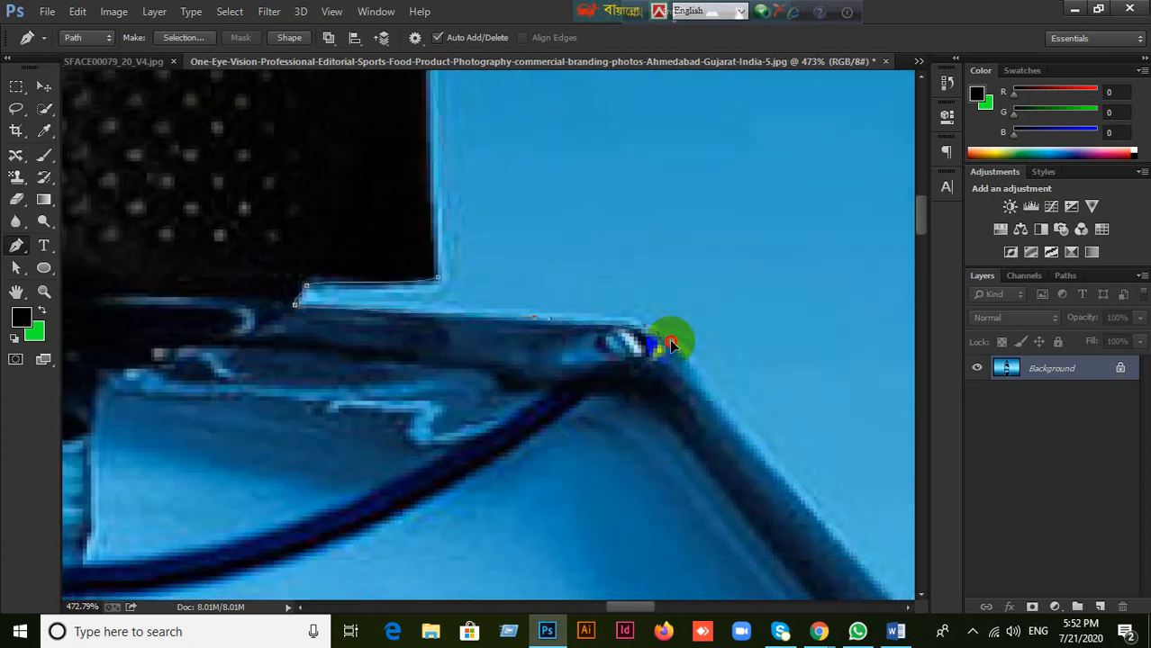
- Continue the path down the slanted right shoulder to the bottle's outermost glass corner
left_click_drag(734, 398, 626, 246)
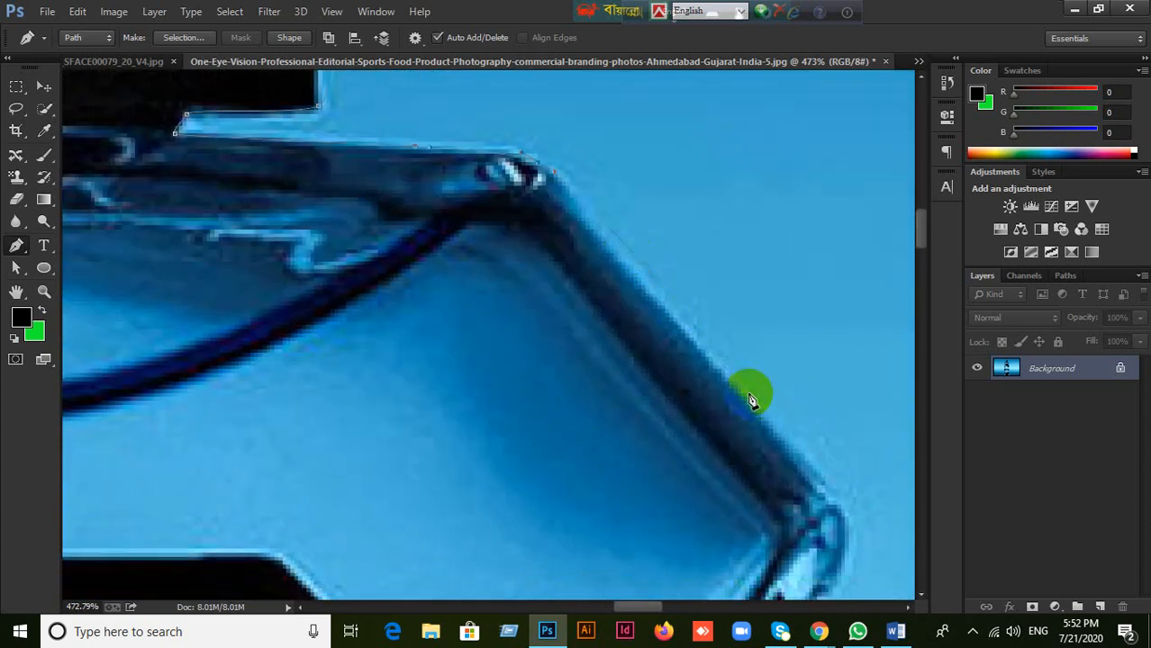
left_click(617, 248)
left_click_drag(814, 446, 722, 337)
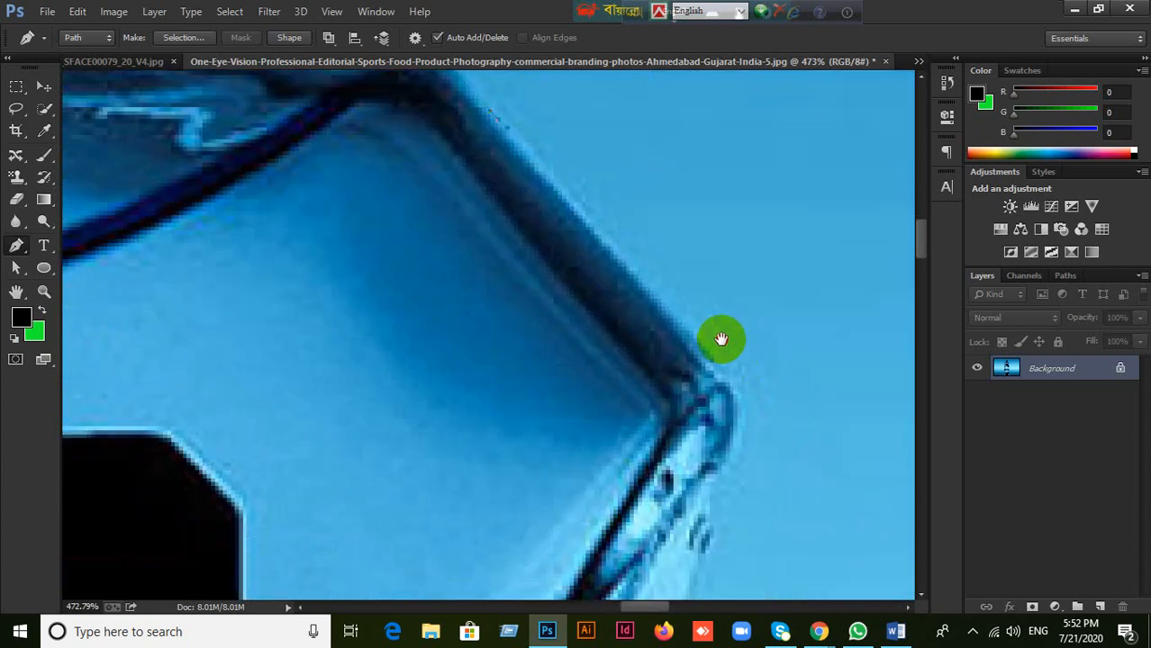
left_click(690, 336)
left_click(735, 392)
left_click(743, 423)
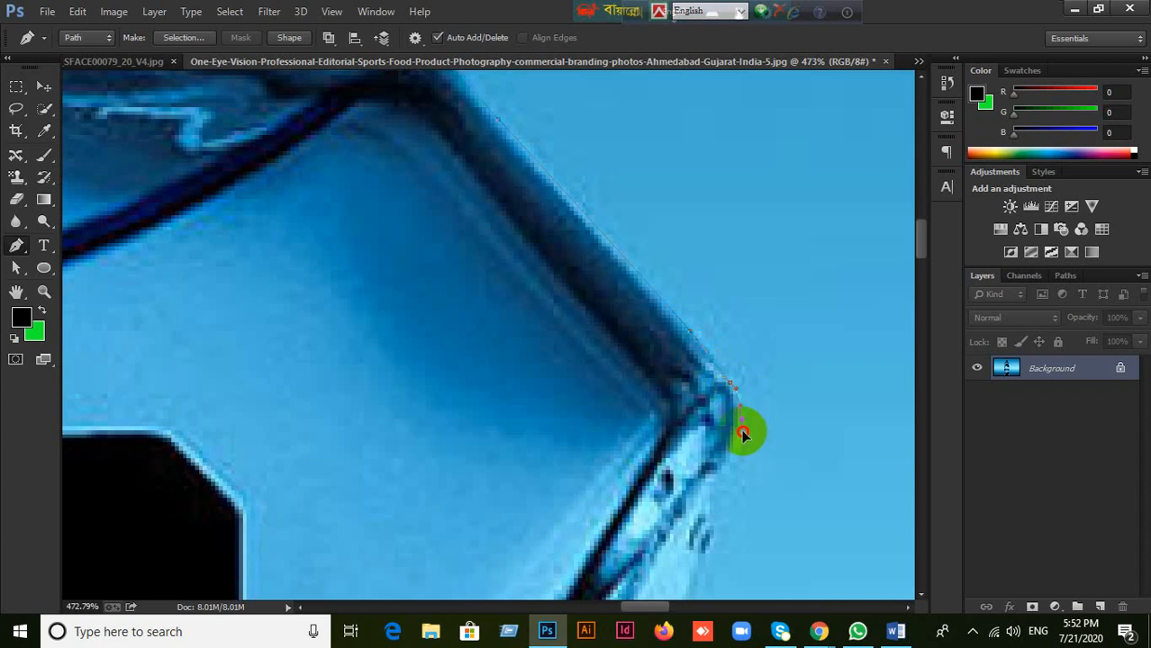
- Curve the path around the outermost glass corner and into the indentation just beneath it
left_click_drag(747, 464, 759, 339)
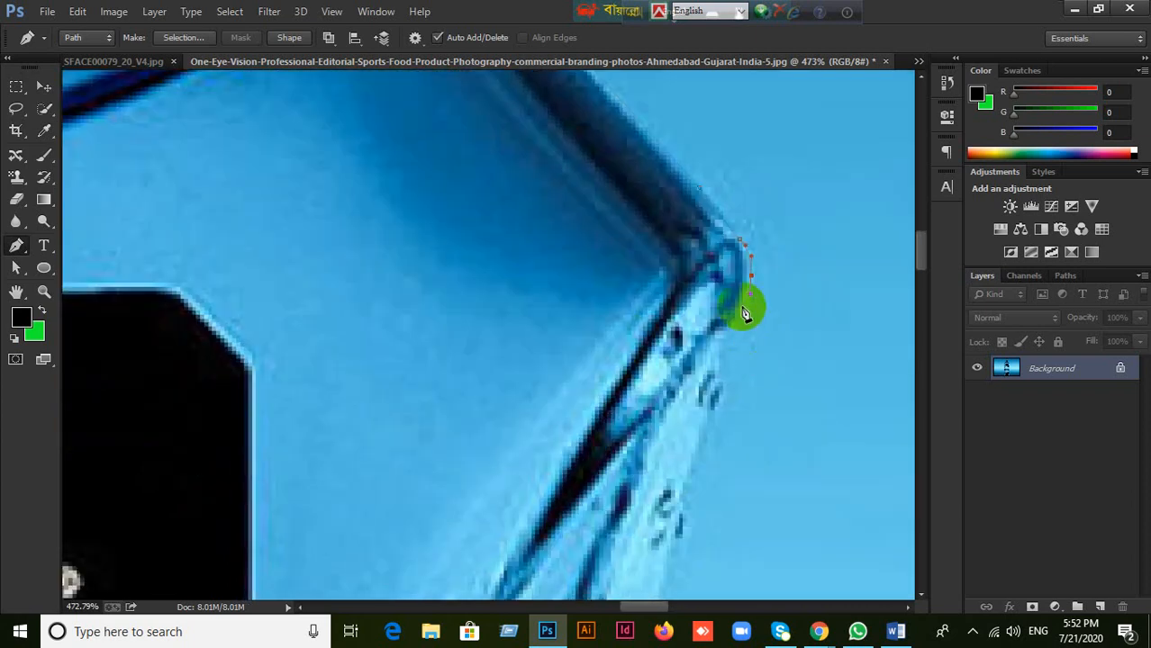
left_click(736, 331)
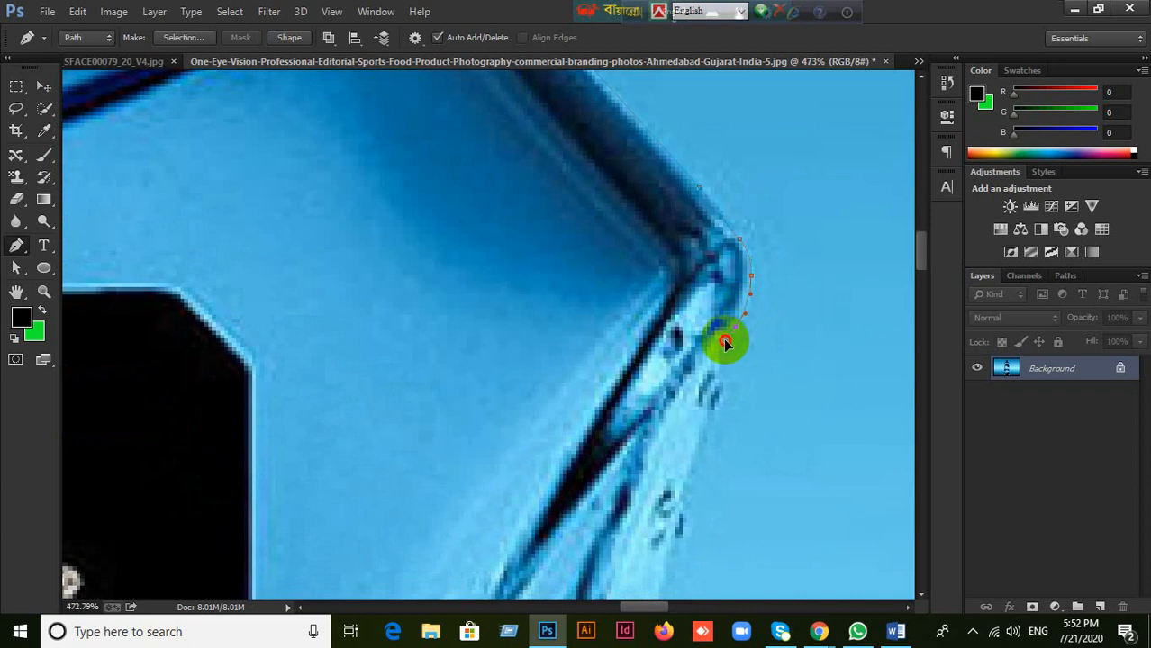
left_click(721, 367)
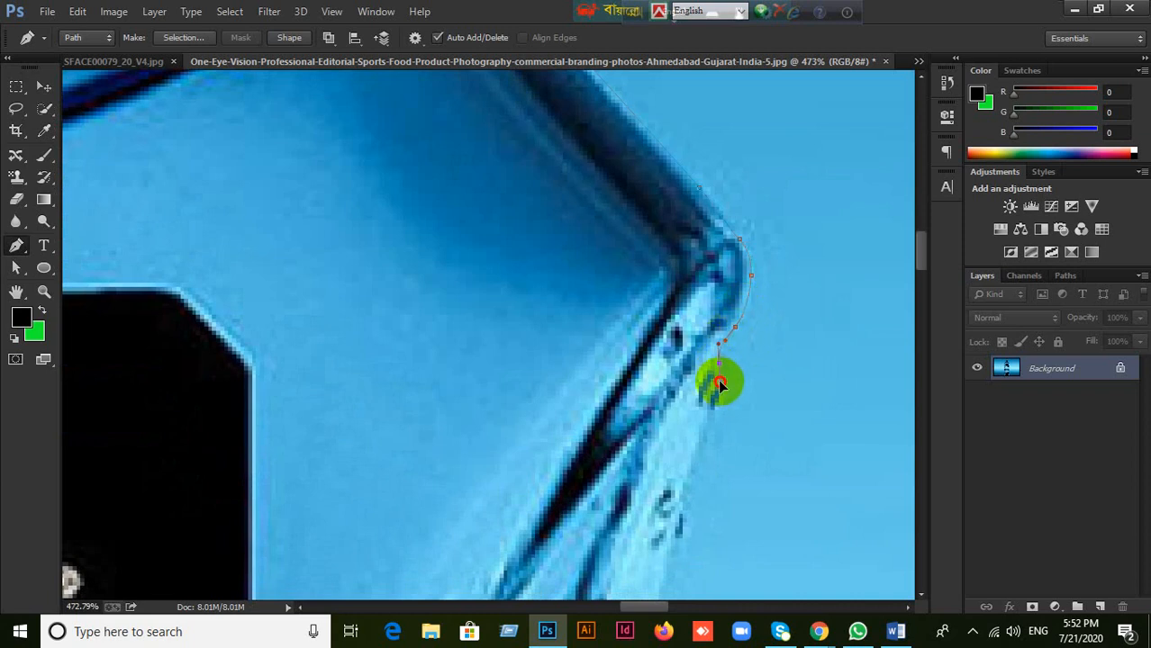
left_click(721, 392)
- Add anchor points down the bottle's right edge, following the first embossed bumps below the shoulder
left_click_drag(727, 425, 747, 311)
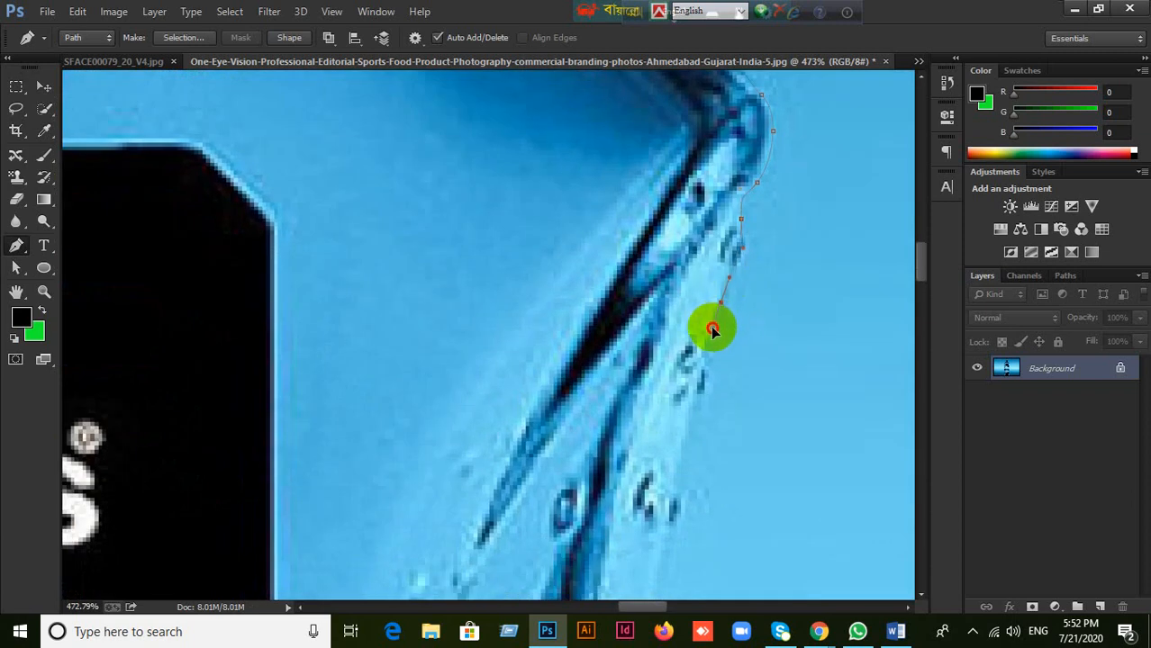
left_click_drag(737, 424, 729, 251)
left_click(708, 236)
left_click_drag(711, 277, 723, 158)
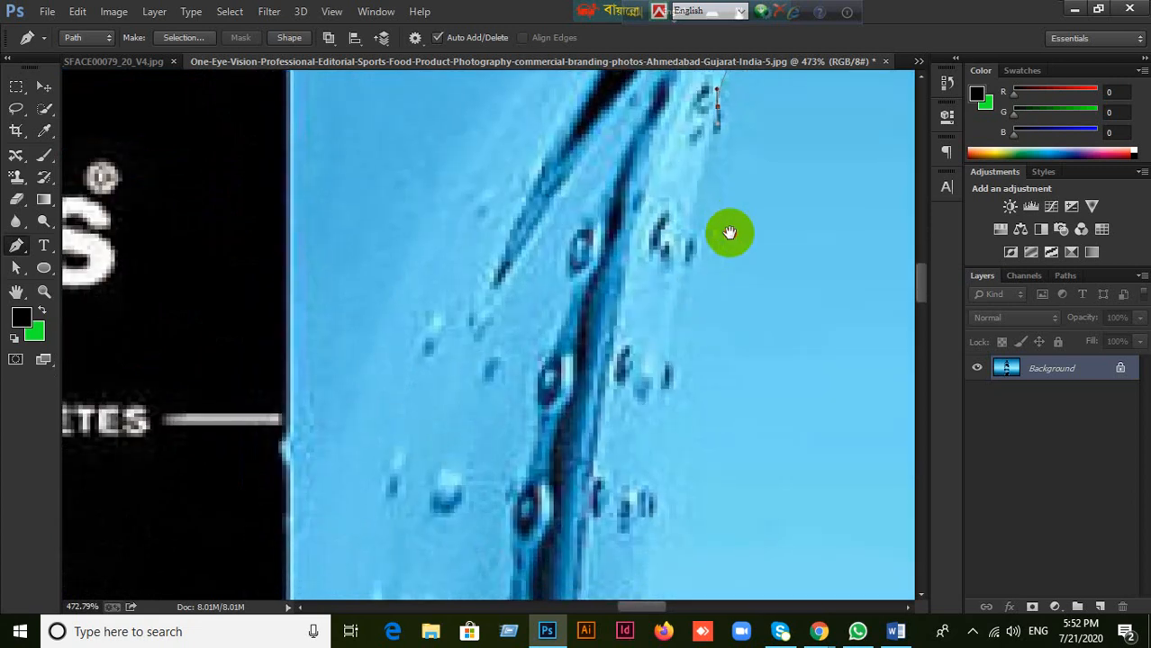
left_click(712, 138)
left_click(705, 151)
scroll(731, 216, "down", 1)
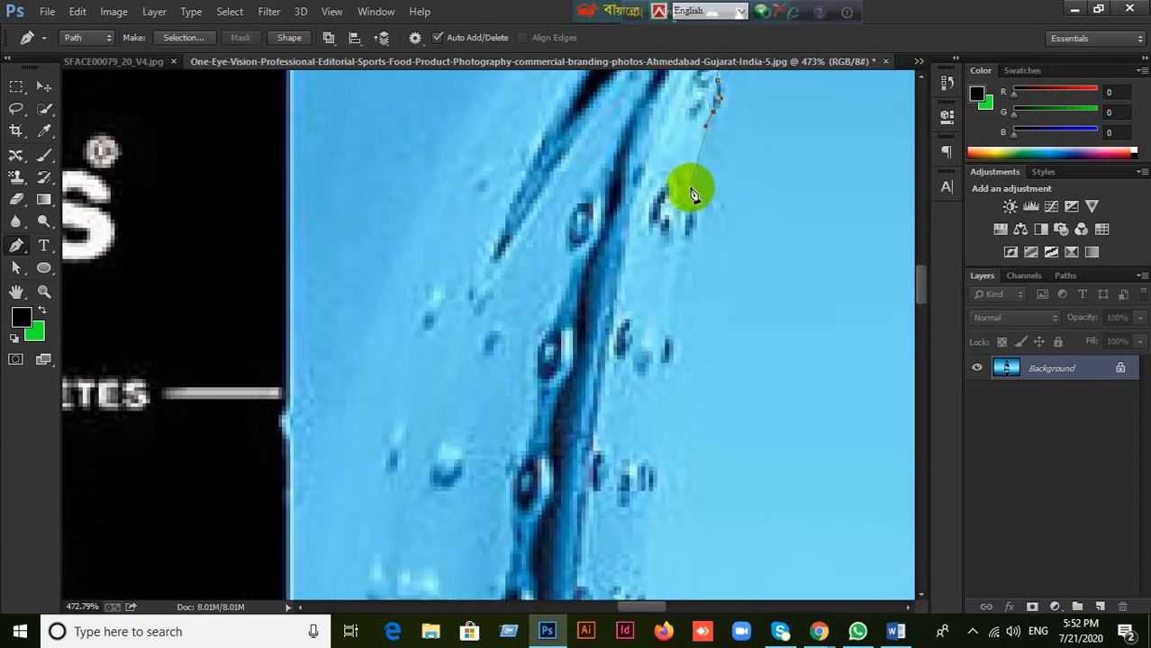
left_click_drag(692, 188, 694, 203)
mouse_move(709, 268)
left_mouse_down()
mouse_move(713, 236)
mouse_move(690, 213)
mouse_move(677, 255)
left_mouse_up()
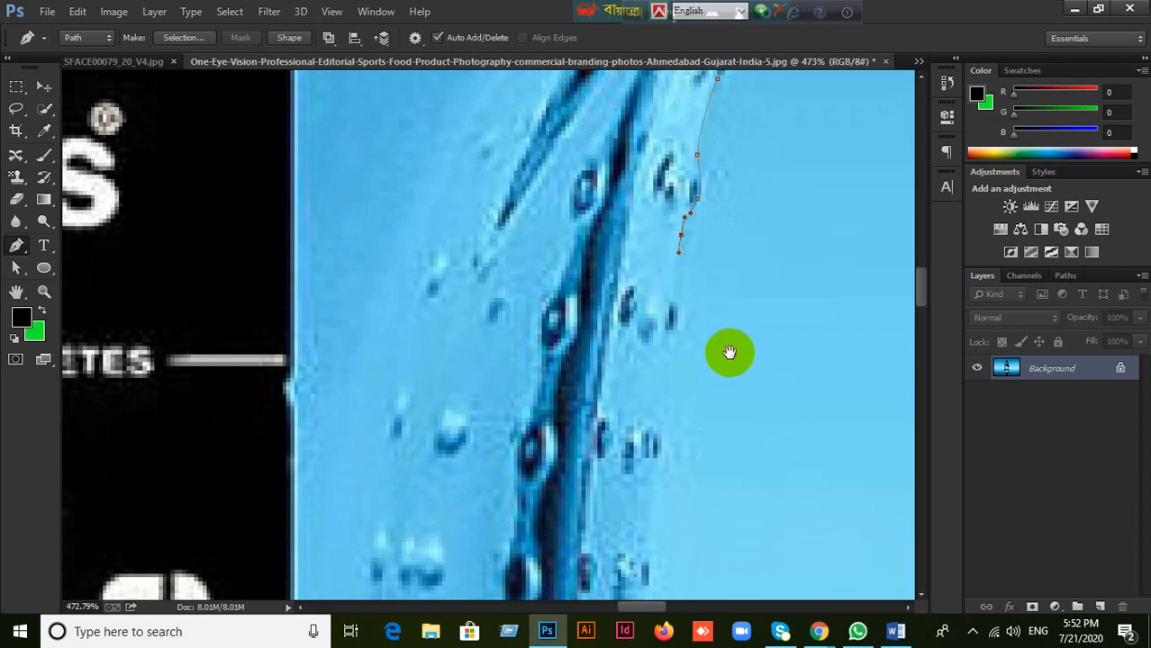
left_click_drag(729, 346, 729, 258)
mouse_move(673, 204)
left_mouse_down()
mouse_move(682, 248)
mouse_move(679, 219)
left_mouse_up()
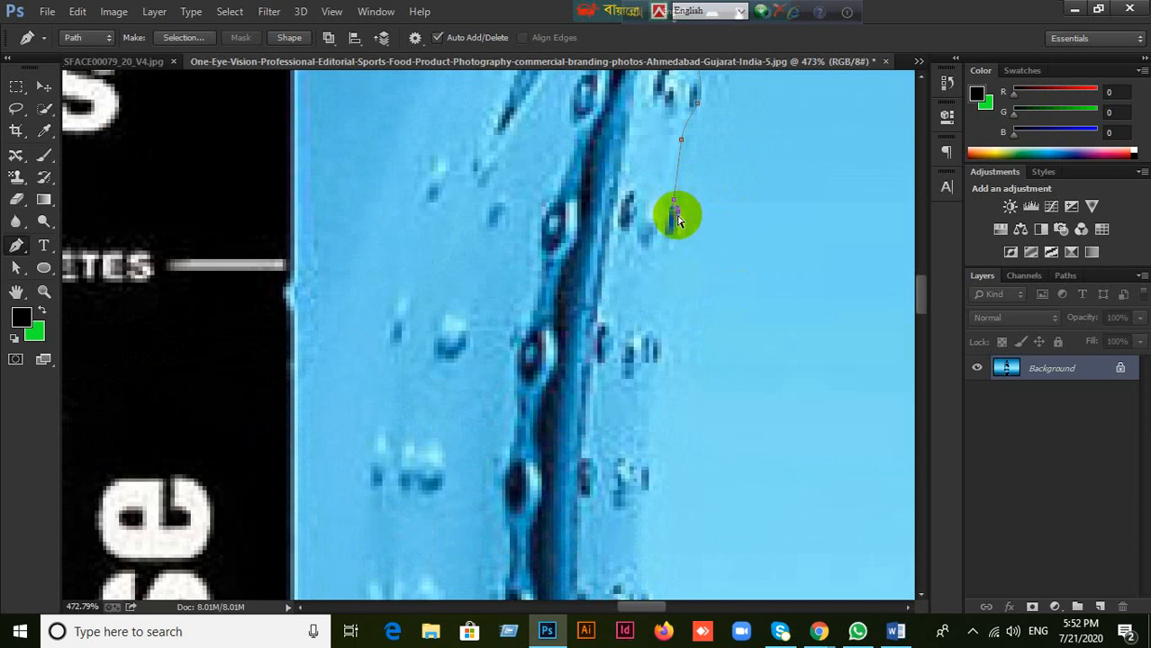
key("ctrl+z")
- Continue the path down the bottle's right edge, placing anchors around the next two embossed bumps above the "Pulse" lettering
scroll(681, 207, "down", 15)
scroll(682, 209, "up", 2)
scroll(683, 213, "up", 12)
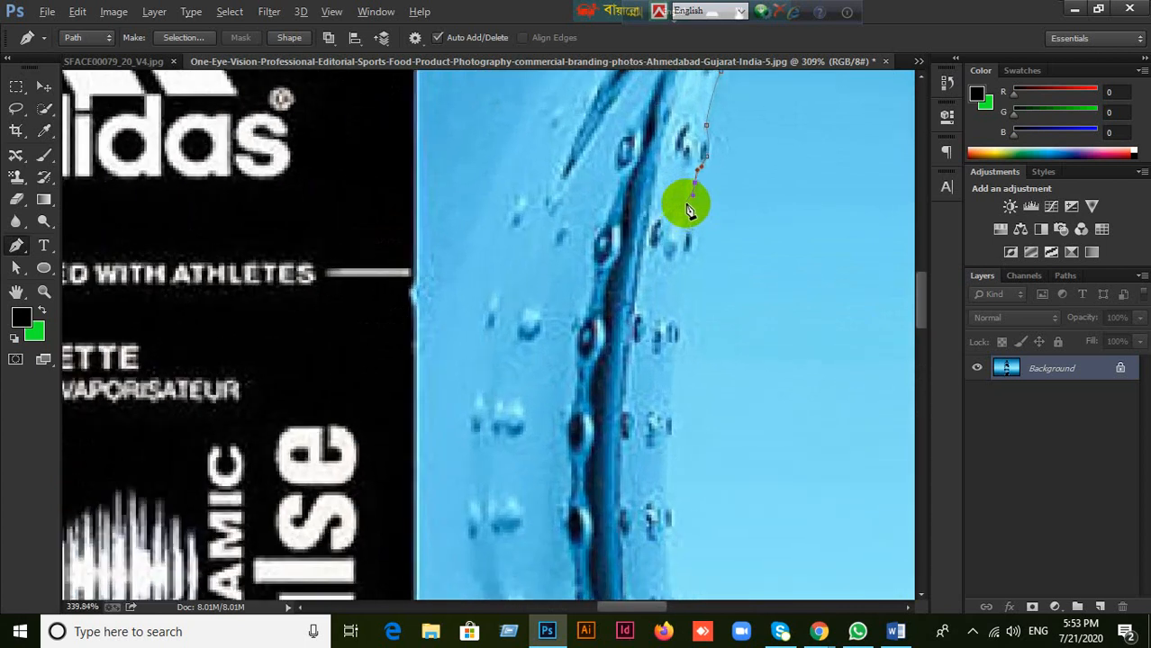
scroll(704, 225, "up", 1)
scroll(701, 230, "down", 2)
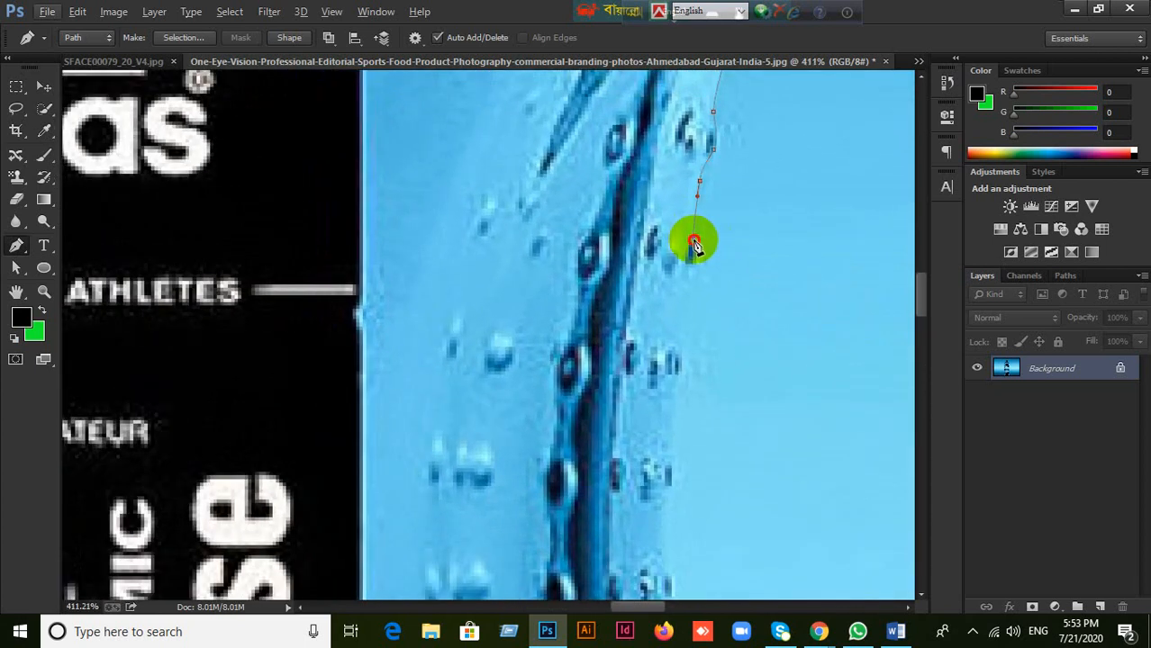
left_click_drag(693, 242, 693, 263)
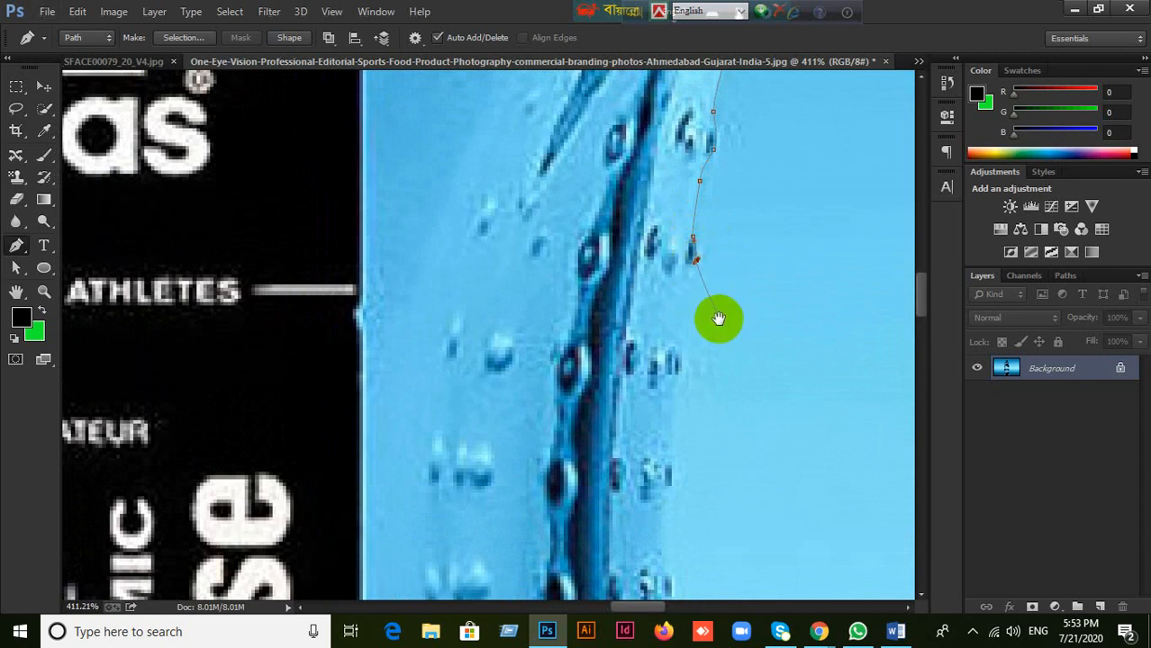
scroll(707, 234, "down", 3)
left_click_drag(684, 232, 683, 281)
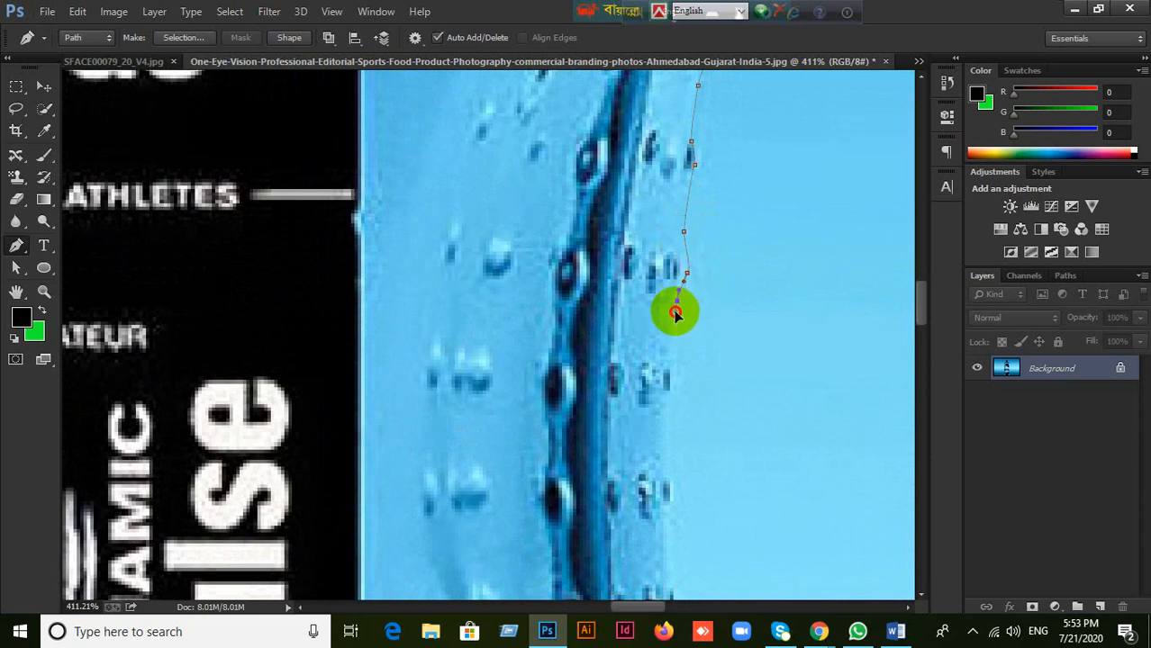
- Extend the path down the right edge around the two embossed bumps alongside the "Pulse" lettering
left_click(676, 366)
left_click_drag(724, 406, 732, 250)
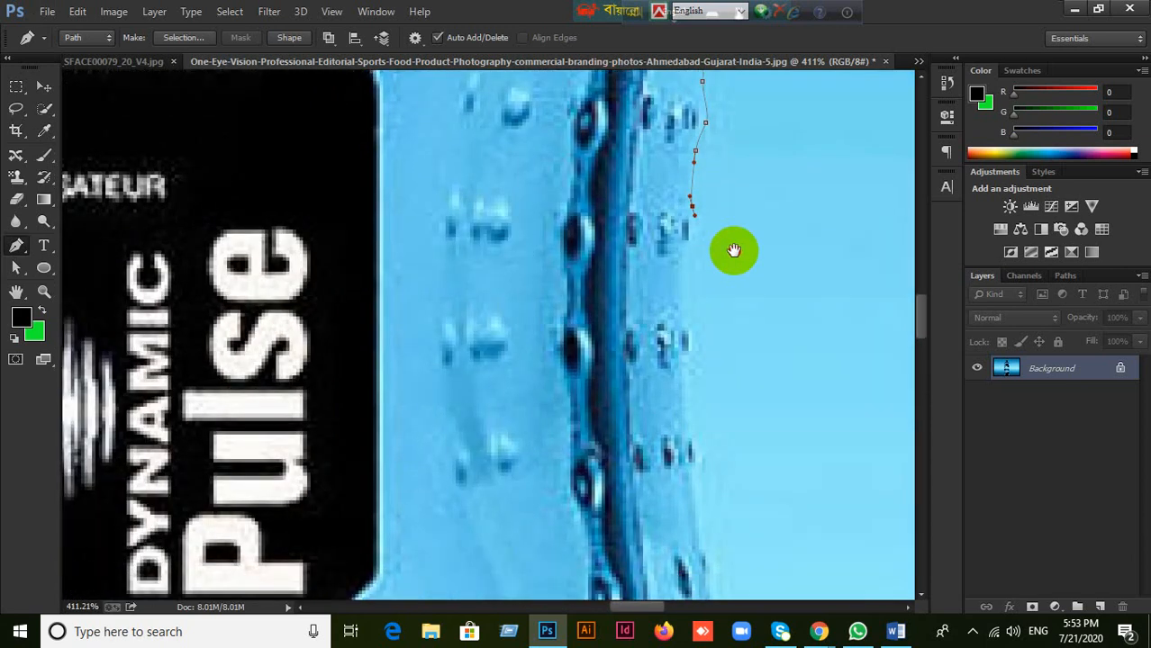
left_click(682, 265)
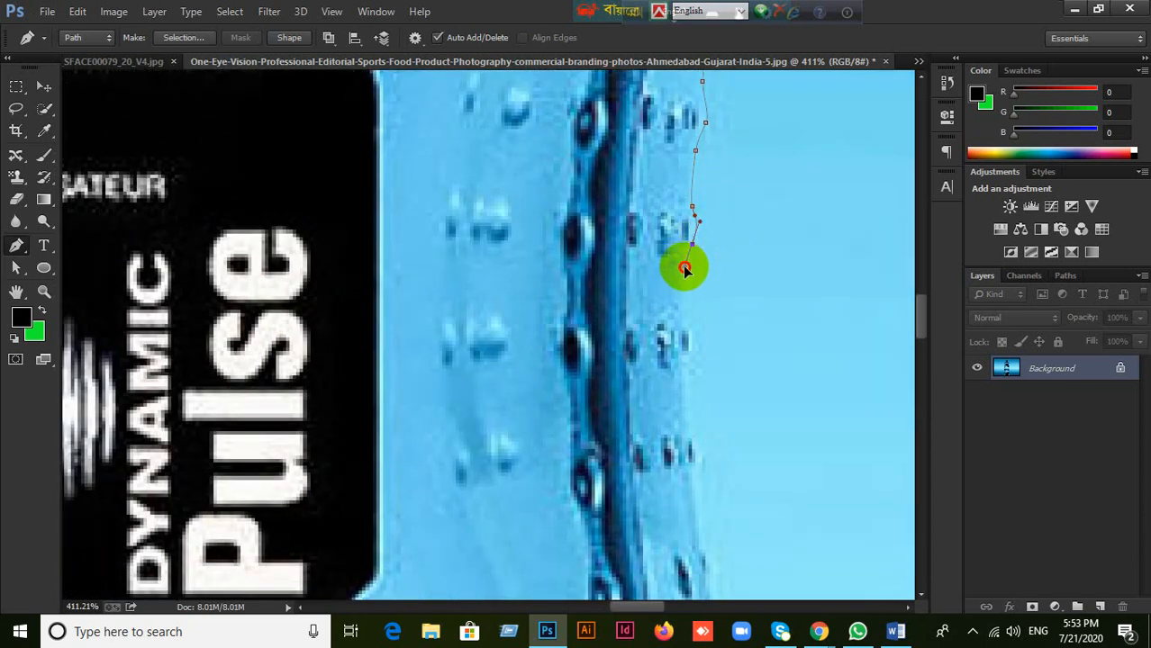
left_click_drag(739, 321, 734, 208)
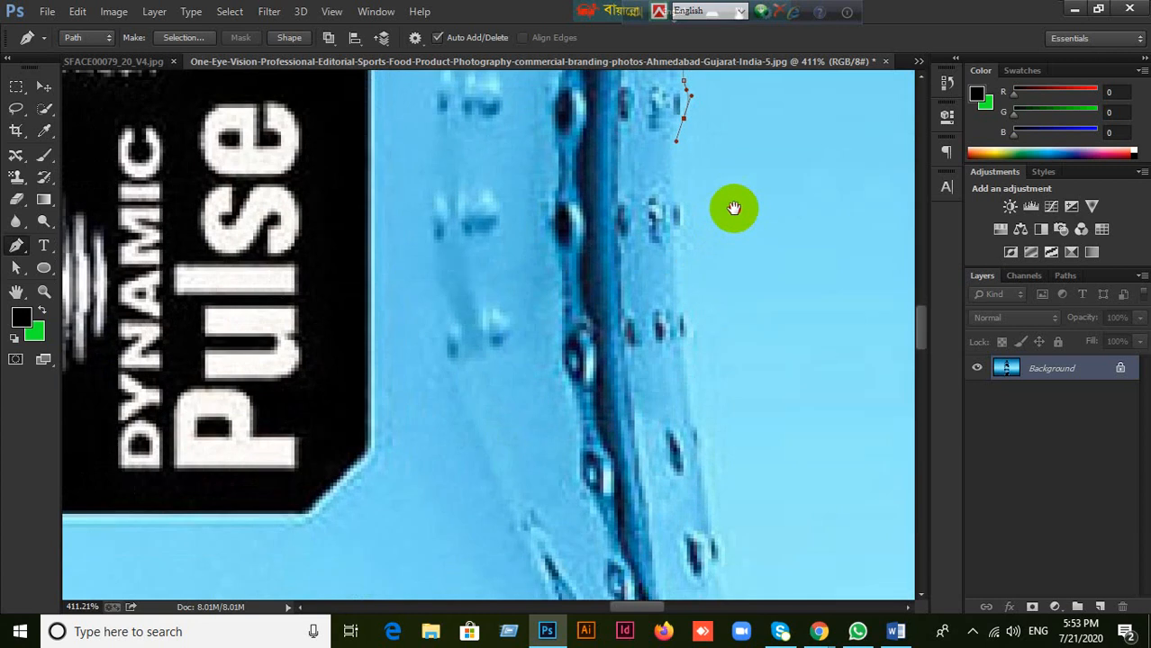
left_click(677, 198)
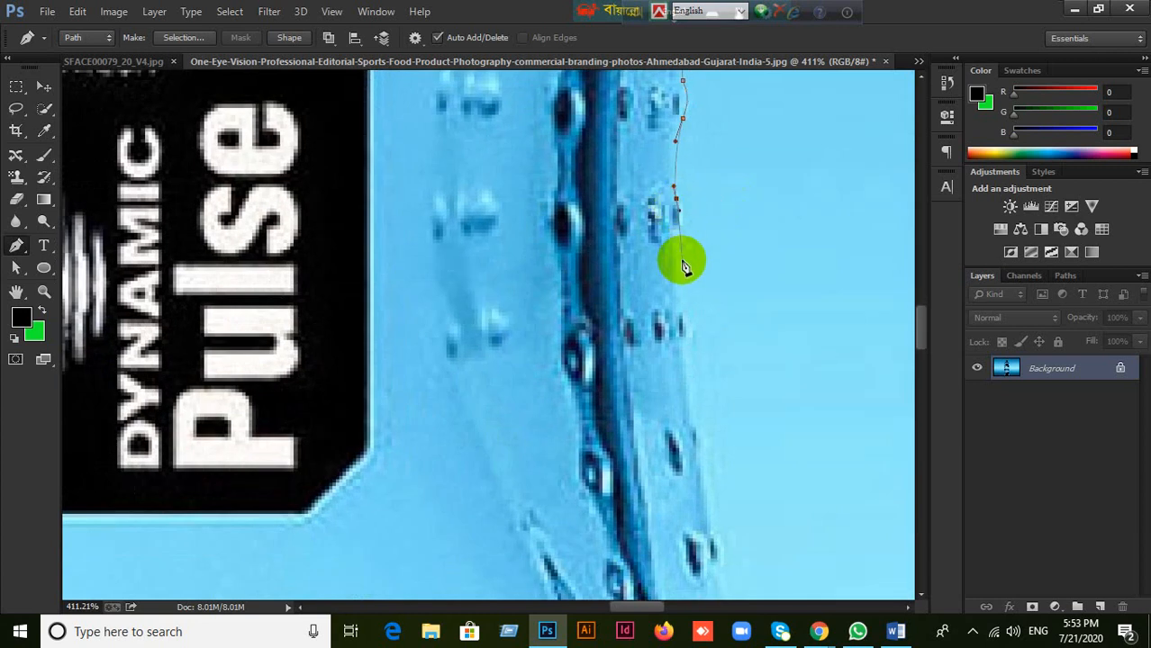
left_click_drag(679, 230, 676, 240)
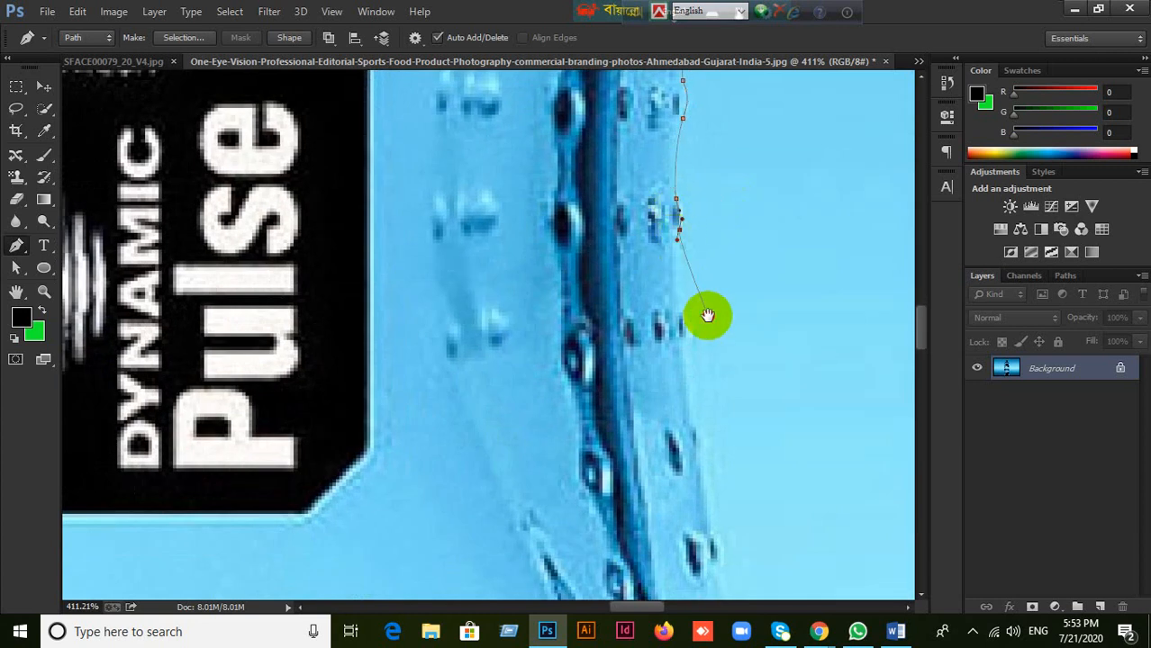
- Follow the outward-slanting lower part of the right edge past the remaining bumps, stopping just above the bottle's lower right corner
left_click_drag(707, 316, 687, 179)
left_click(662, 177)
left_click_drag(664, 180, 666, 226)
left_click_drag(720, 278, 675, 278)
scroll(676, 207, "down", 3)
scroll(700, 272, "down", 2)
left_click_drag(683, 336, 687, 353)
scroll(711, 252, "down", 3)
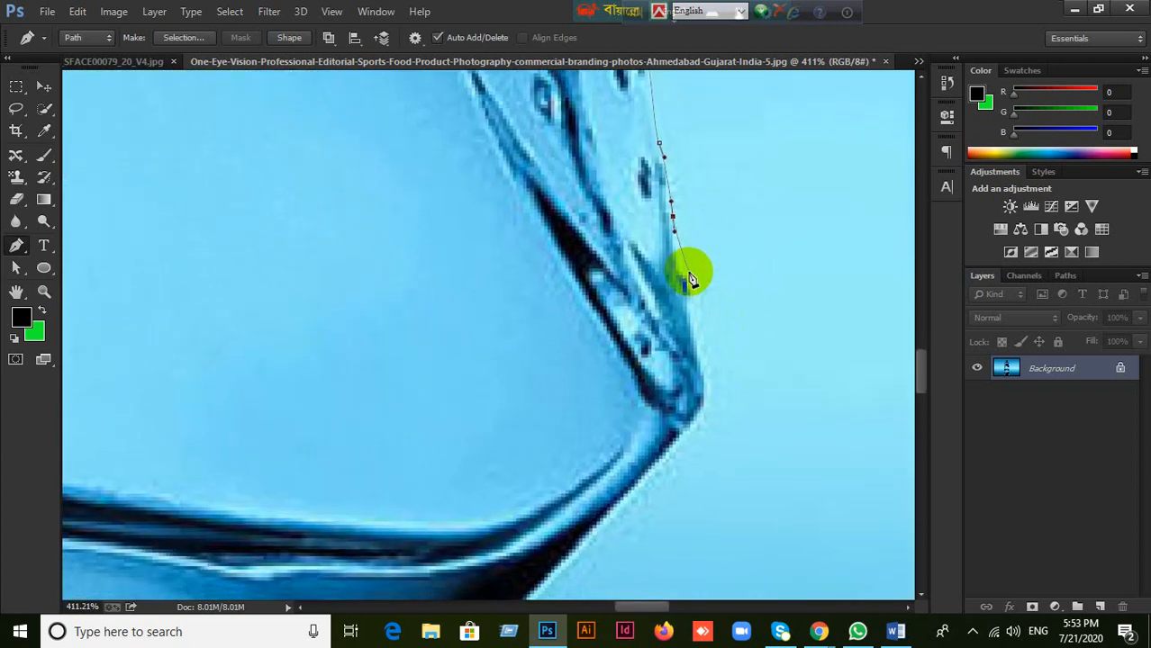
left_click_drag(685, 273, 692, 287)
- Undo the last two anchor points and redraw the path closely around the bottle's lower right corner
left_click_drag(727, 334, 686, 228)
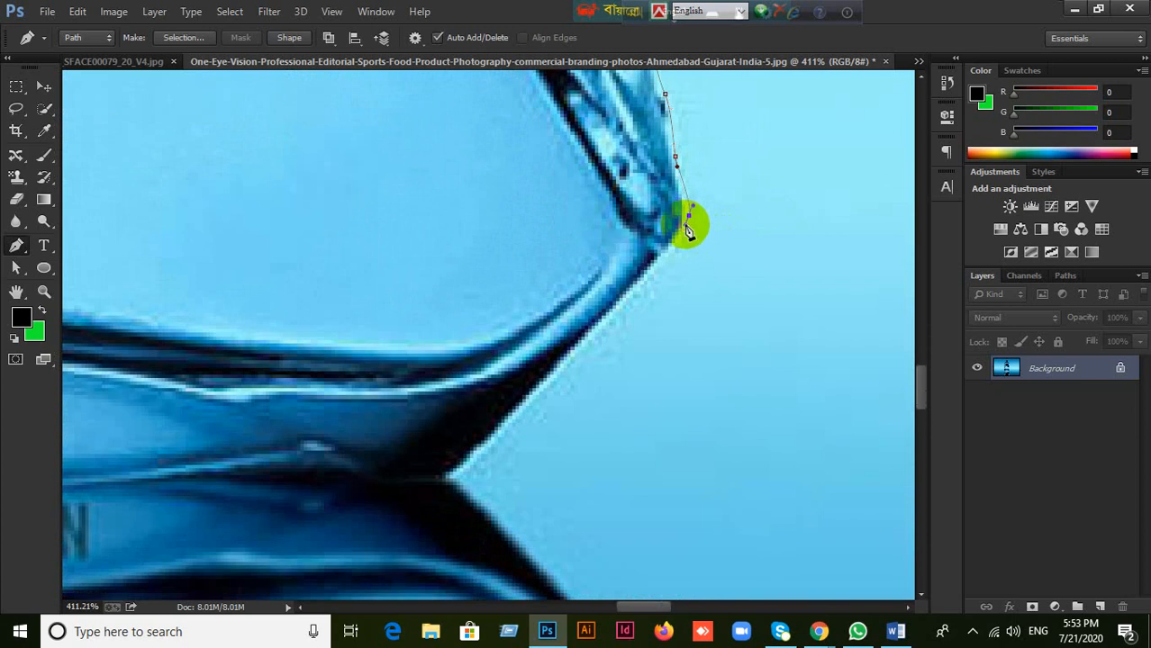
key("ctrl+z")
key("ctrl+z")
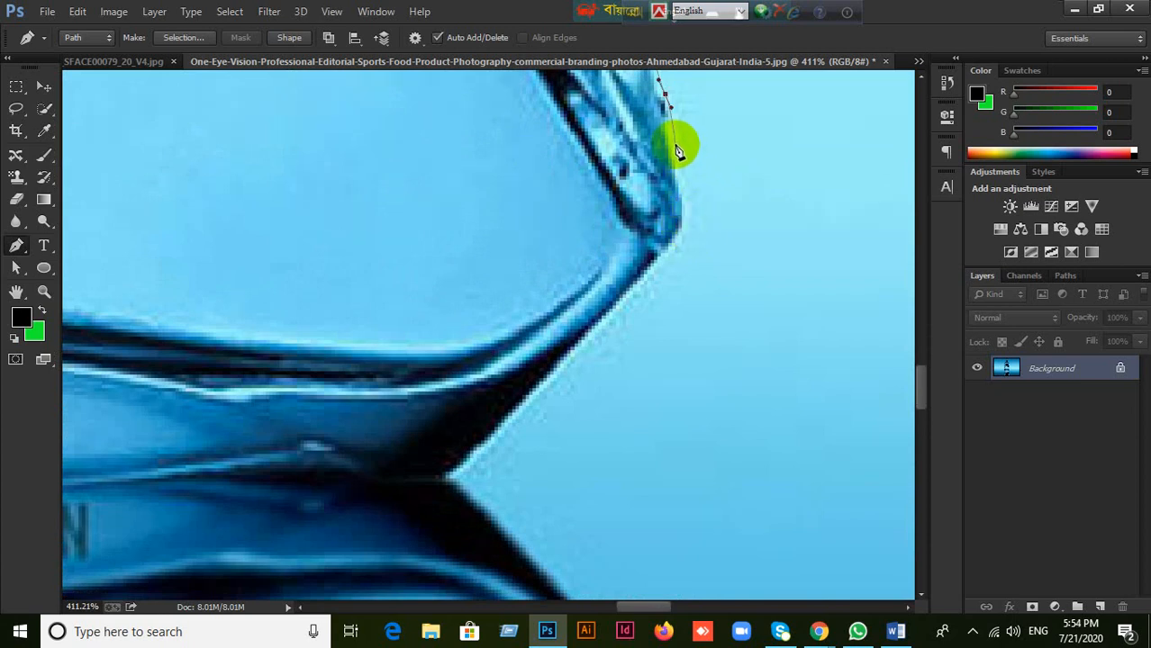
left_click_drag(676, 149, 679, 160)
left_click_drag(687, 200, 688, 205)
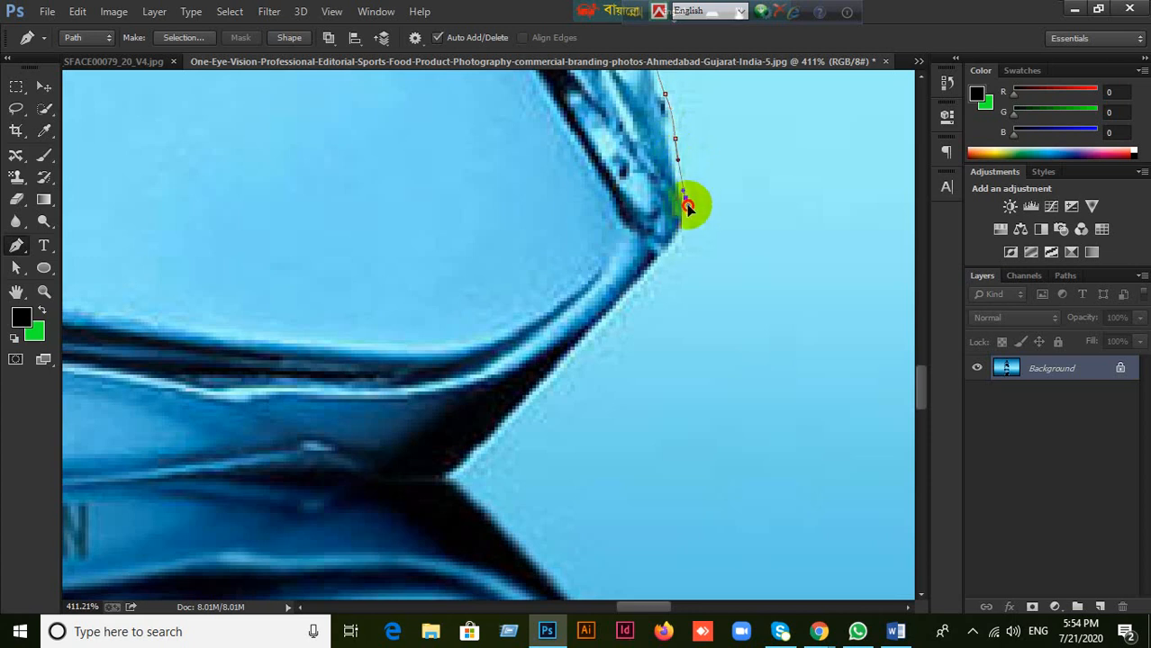
left_click(664, 259)
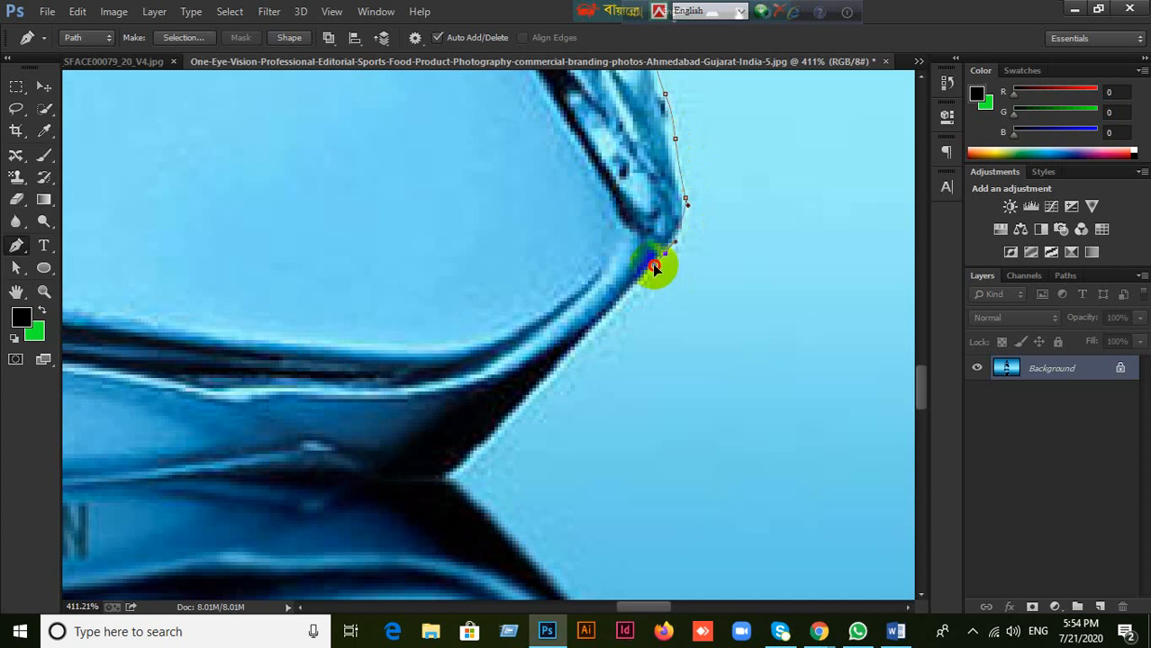
- Run the path down the base's slanted right edge, adjusting the anchor point just above the base's tip
left_click_drag(636, 329, 726, 235)
left_click(564, 333)
key("ctrl+z")
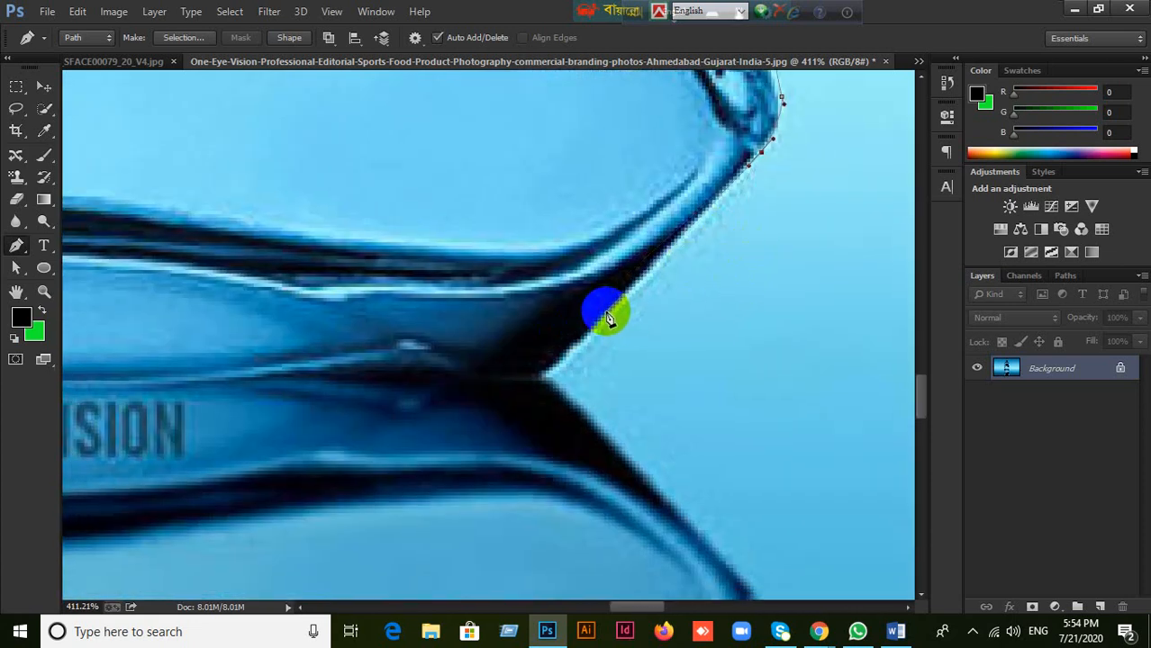
left_click_drag(608, 316, 593, 327)
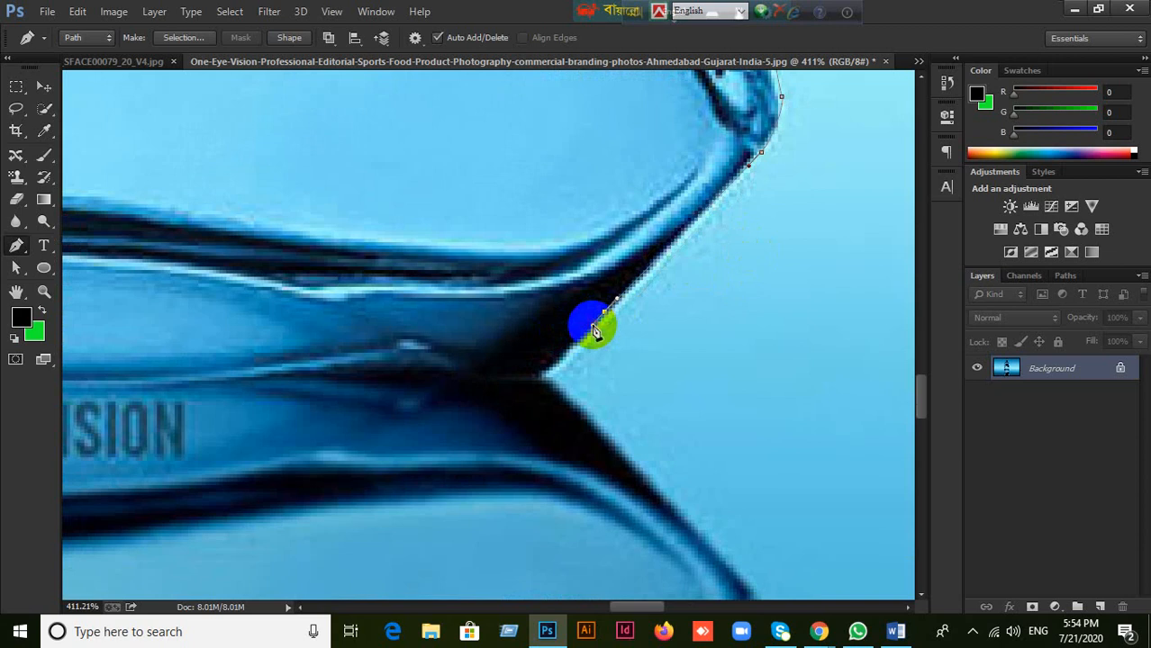
key("ctrl+z")
left_click_drag(594, 323, 583, 333)
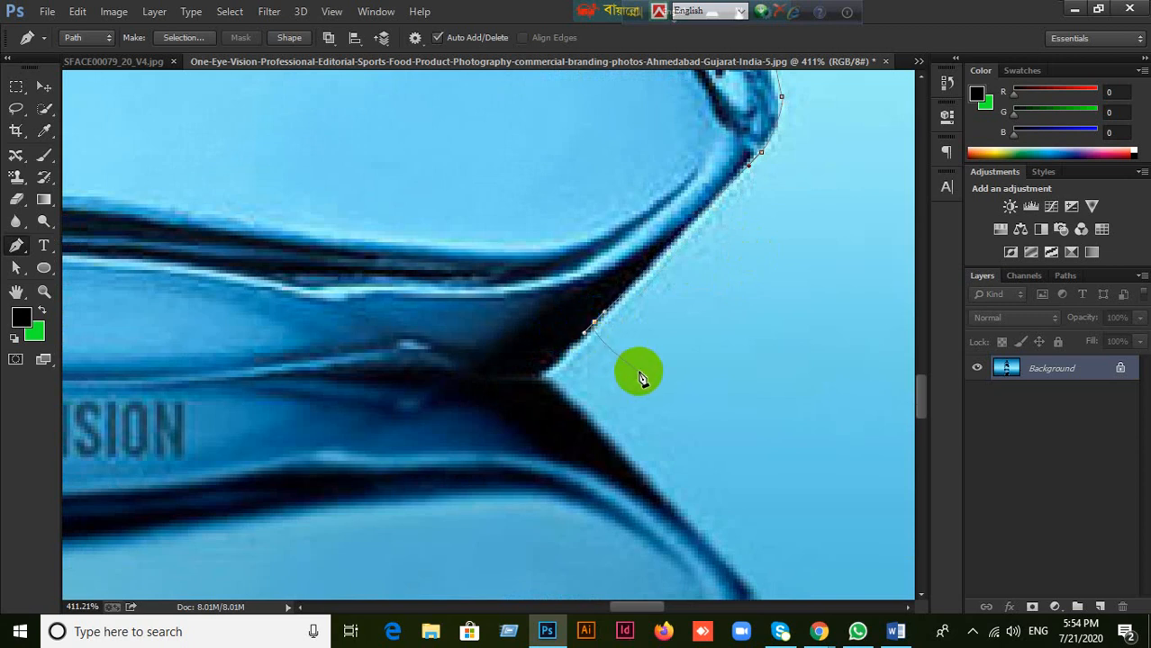
- Turn the path at the base's right tip and trace the base line above the "ONE EYE VISION" text toward the left tip
left_click_drag(634, 373, 761, 253)
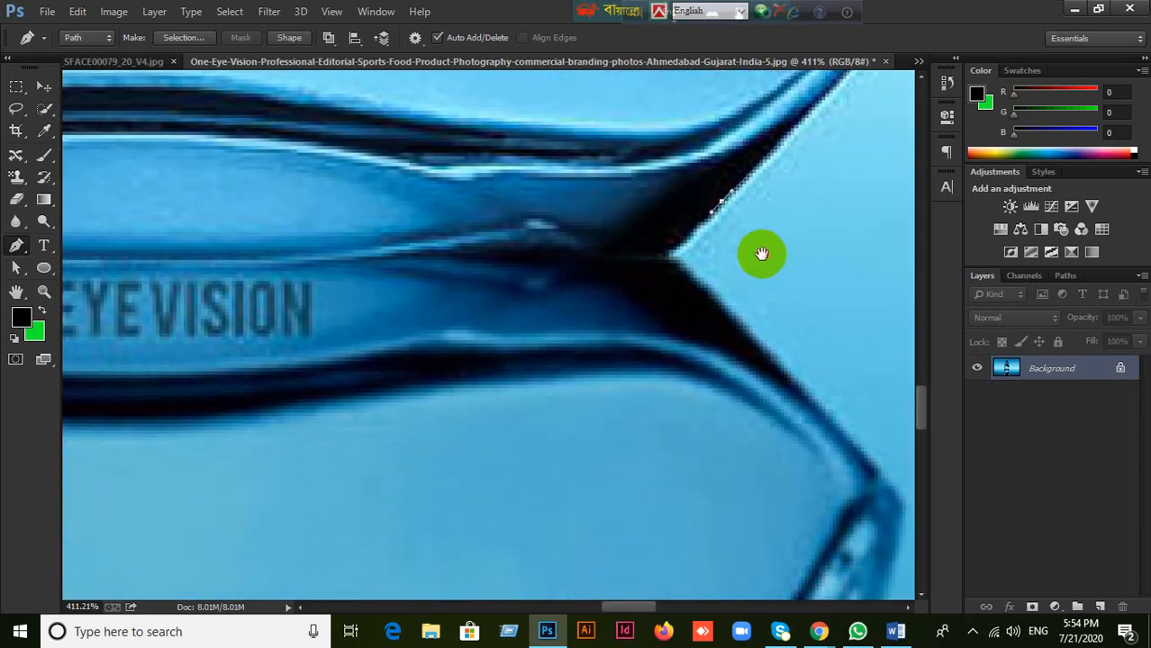
left_click(660, 253)
left_click_drag(521, 298, 701, 281)
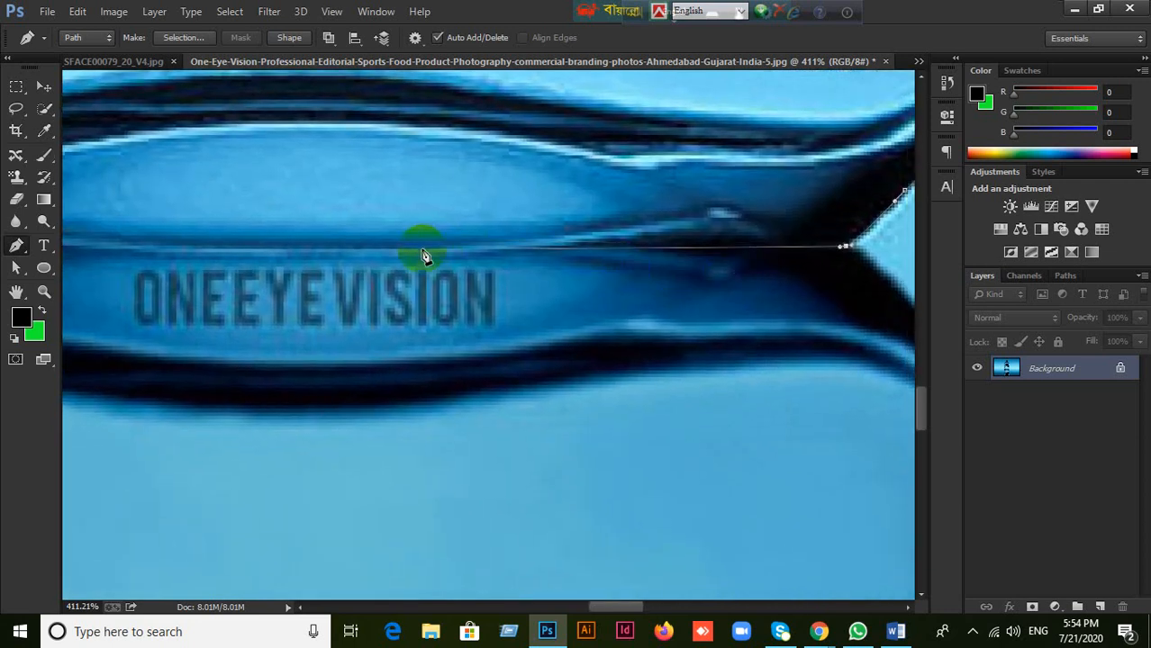
left_click_drag(422, 249, 399, 252)
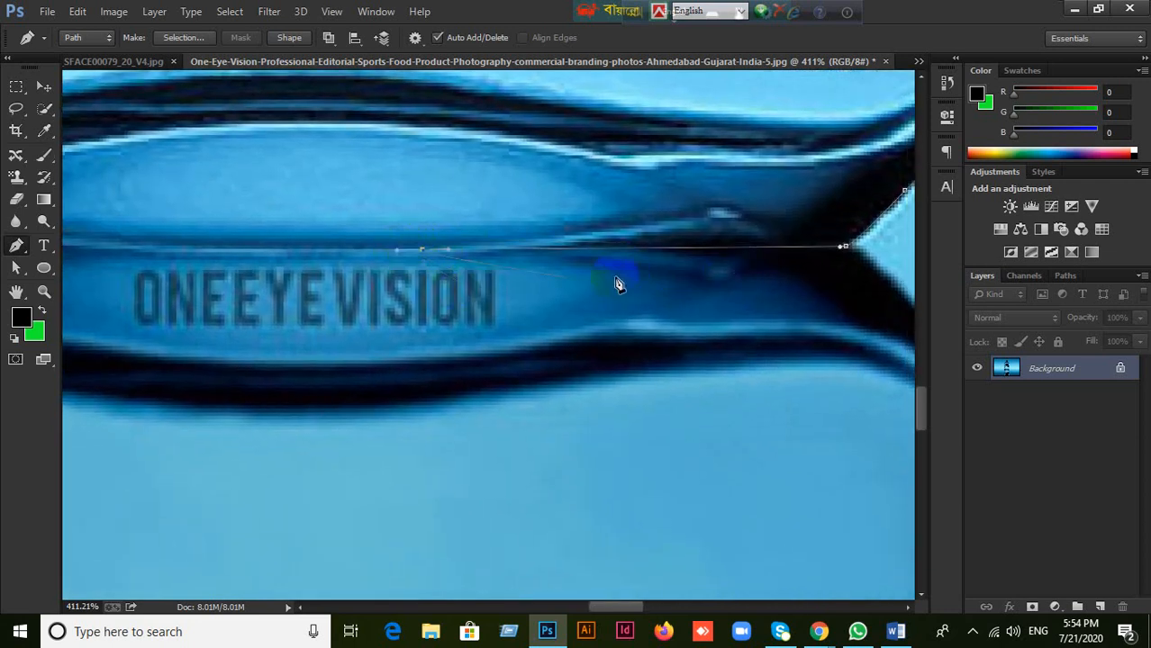
left_click_drag(360, 308, 665, 305)
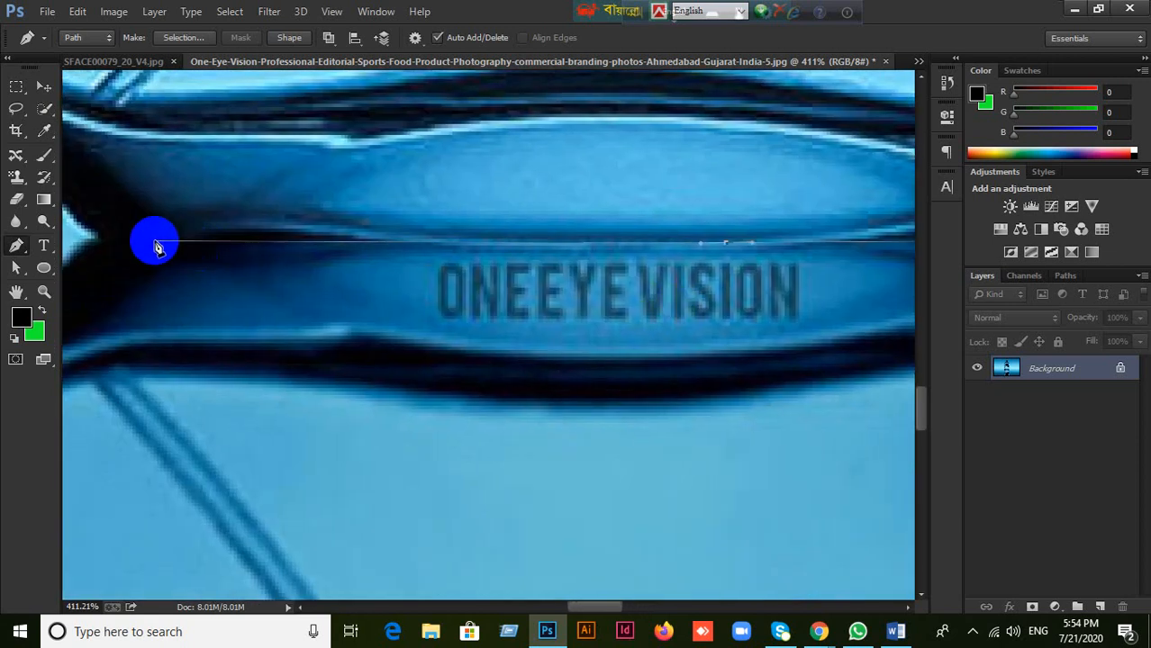
left_click_drag(151, 236, 140, 237)
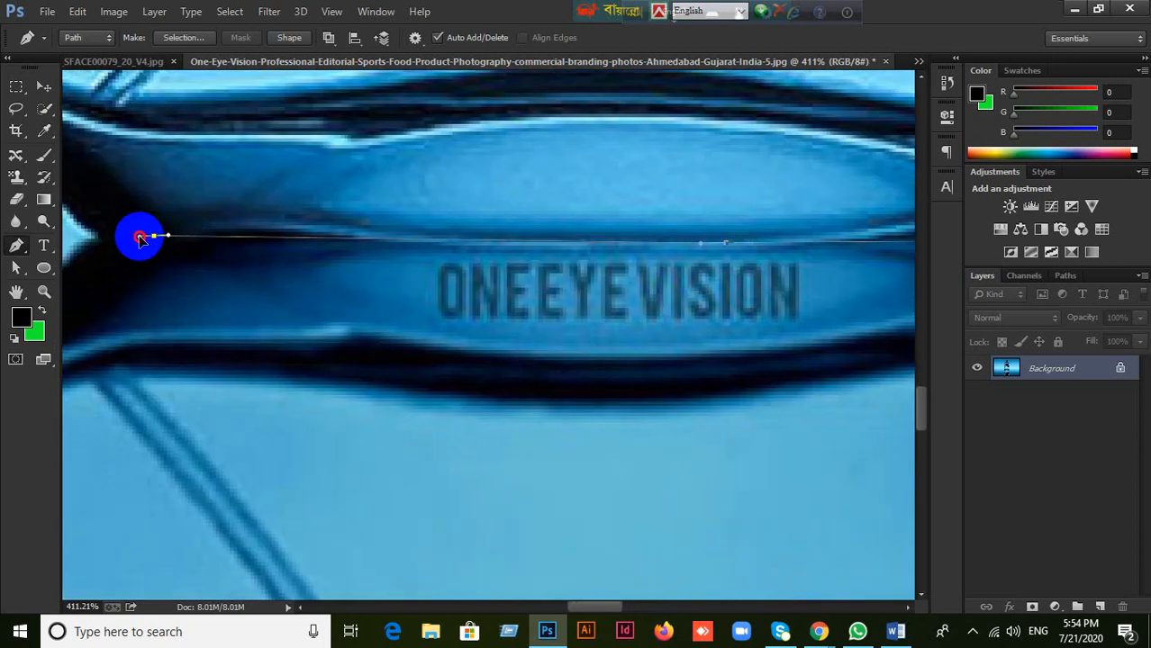
- Anchor the path at the base's left tip and trace it up the slanted lower left edge
left_click_drag(217, 212, 489, 279)
left_click_drag(346, 291, 315, 264)
key("ctrl+z")
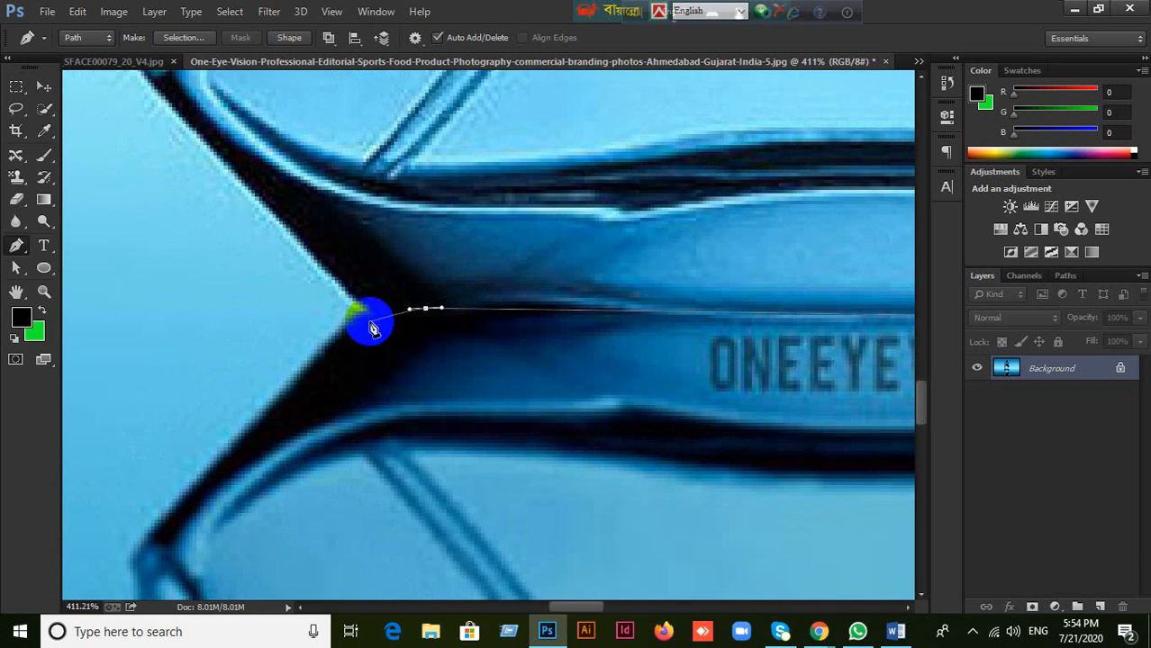
left_click(365, 310)
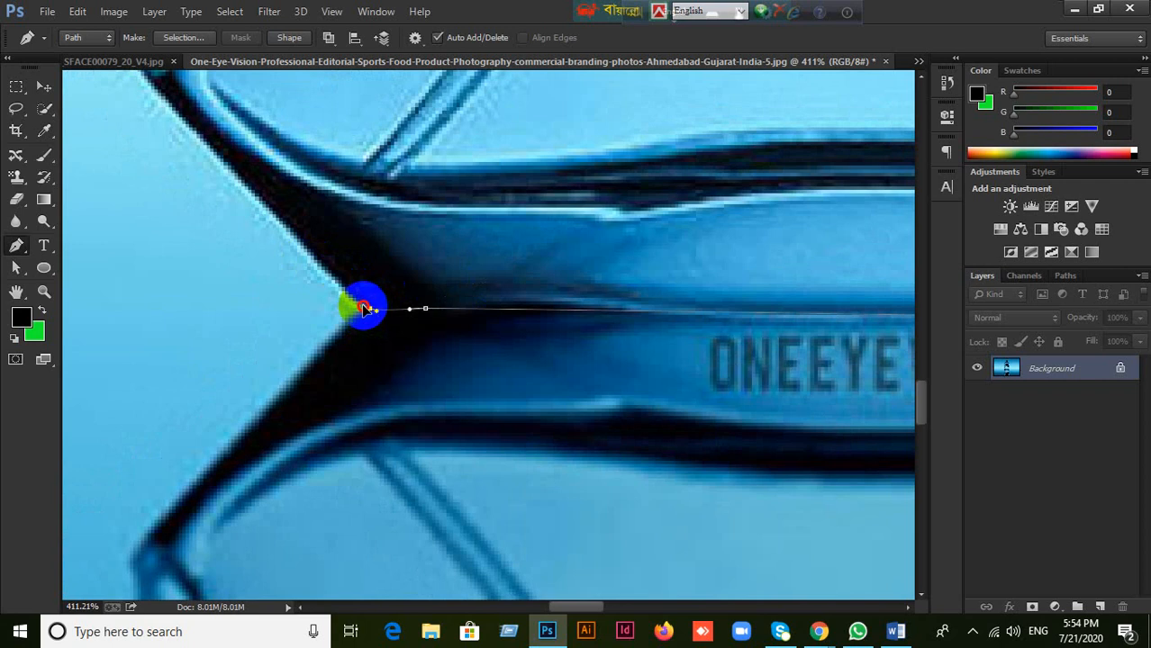
left_click(251, 196)
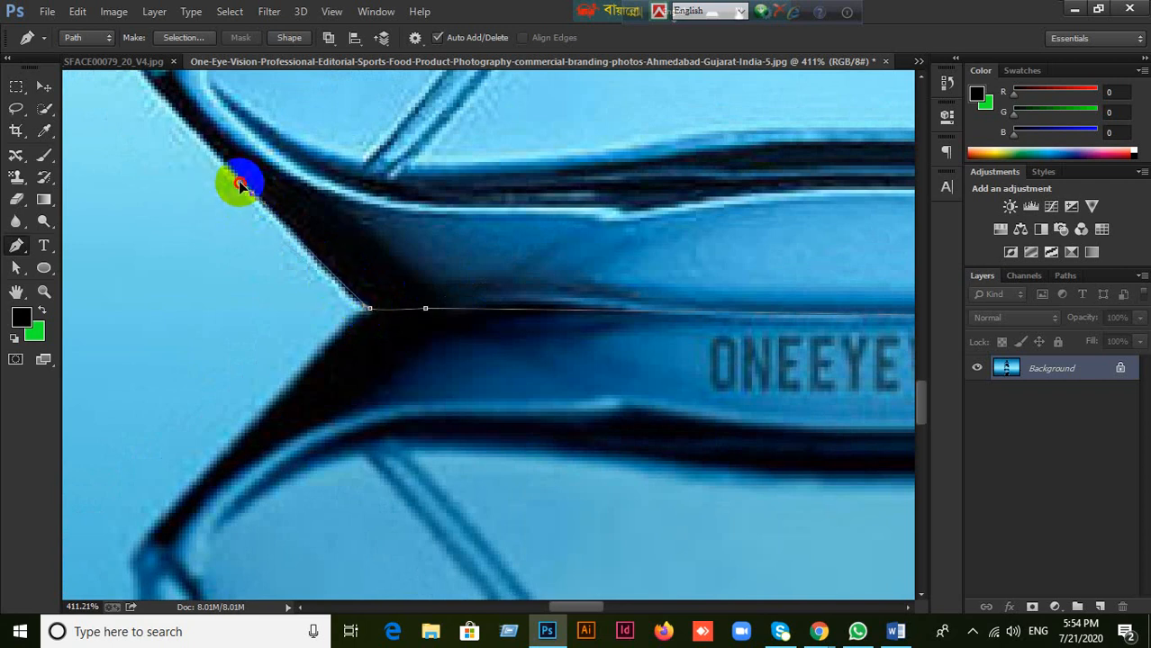
key("ctrl+z")
left_click(235, 177)
left_click(227, 163)
- Curve the path around the bottle's lower left corner and start it up the left side
left_click_drag(321, 128, 431, 283)
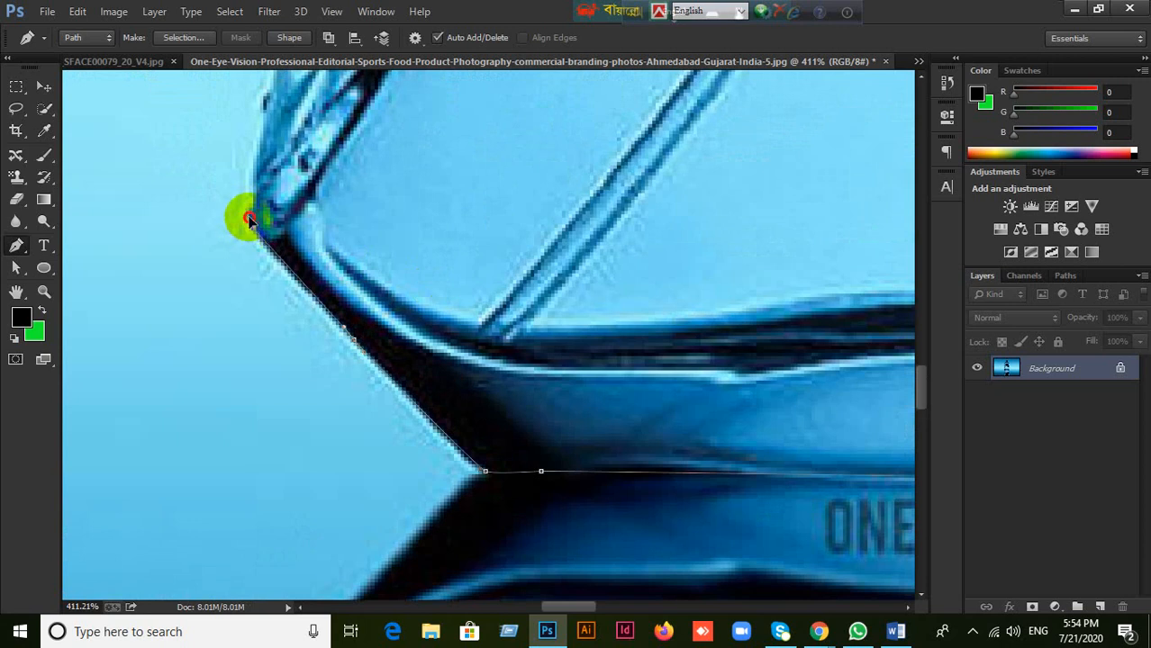
left_click_drag(268, 118, 272, 236)
left_click(257, 273)
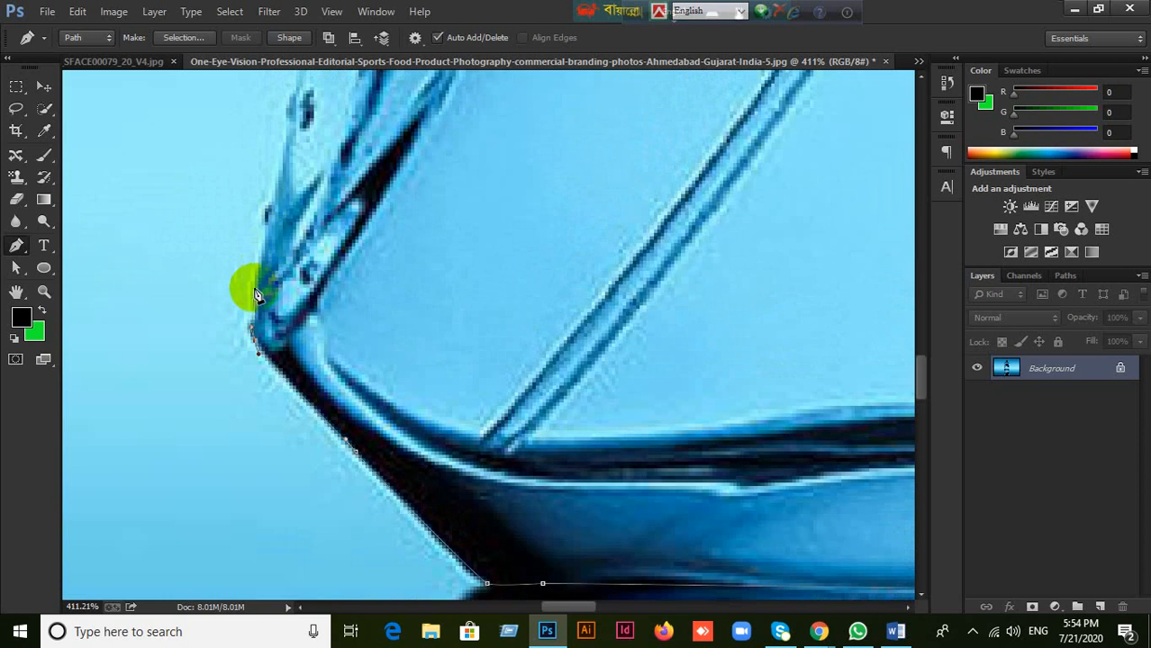
left_click(256, 297)
left_click_drag(255, 293, 254, 286)
- Trace the lower left edge upward to the first embossed bump above the corner
scroll(270, 270, "up", 5)
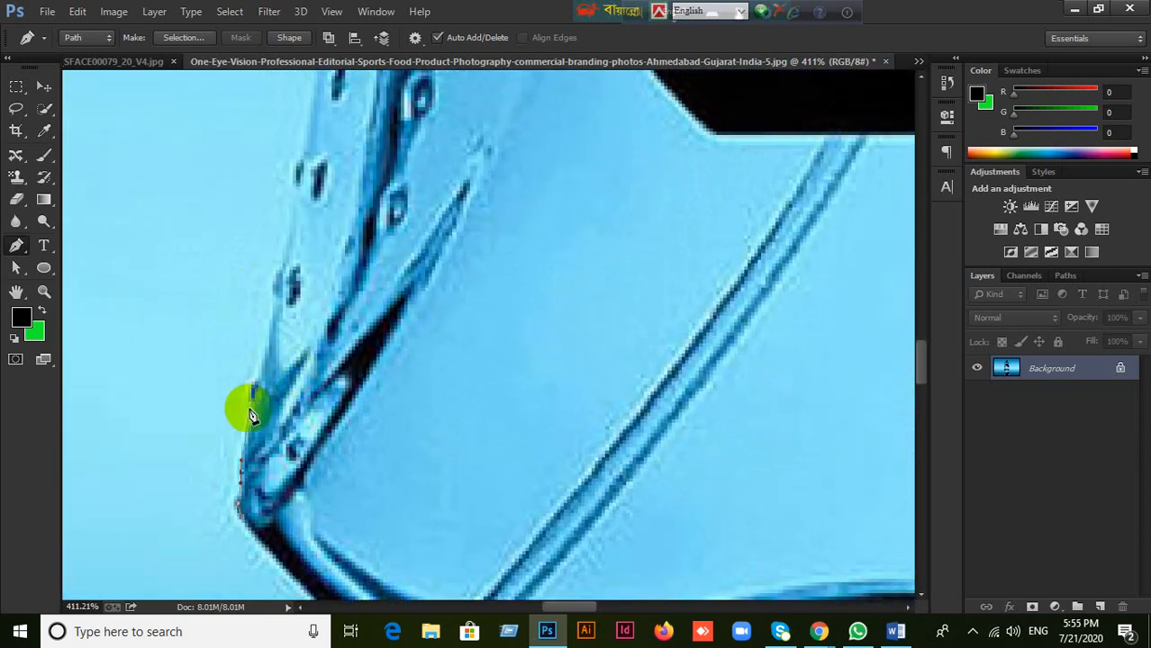
left_click(252, 387)
left_click(266, 349)
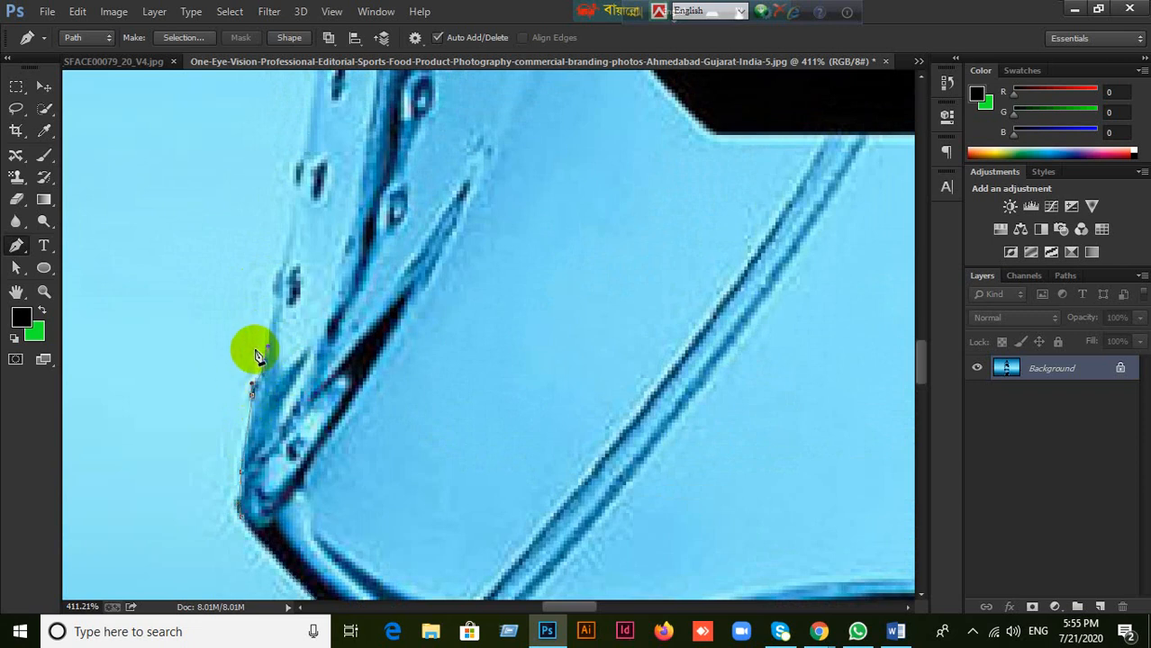
left_click(274, 285)
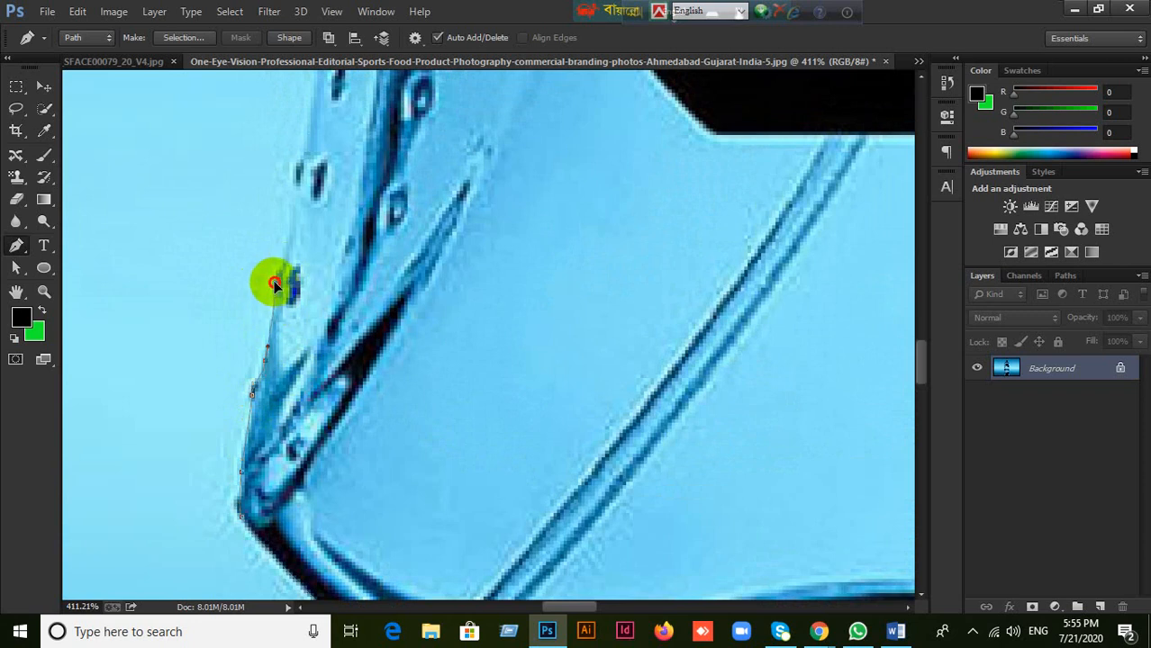
left_click(281, 264)
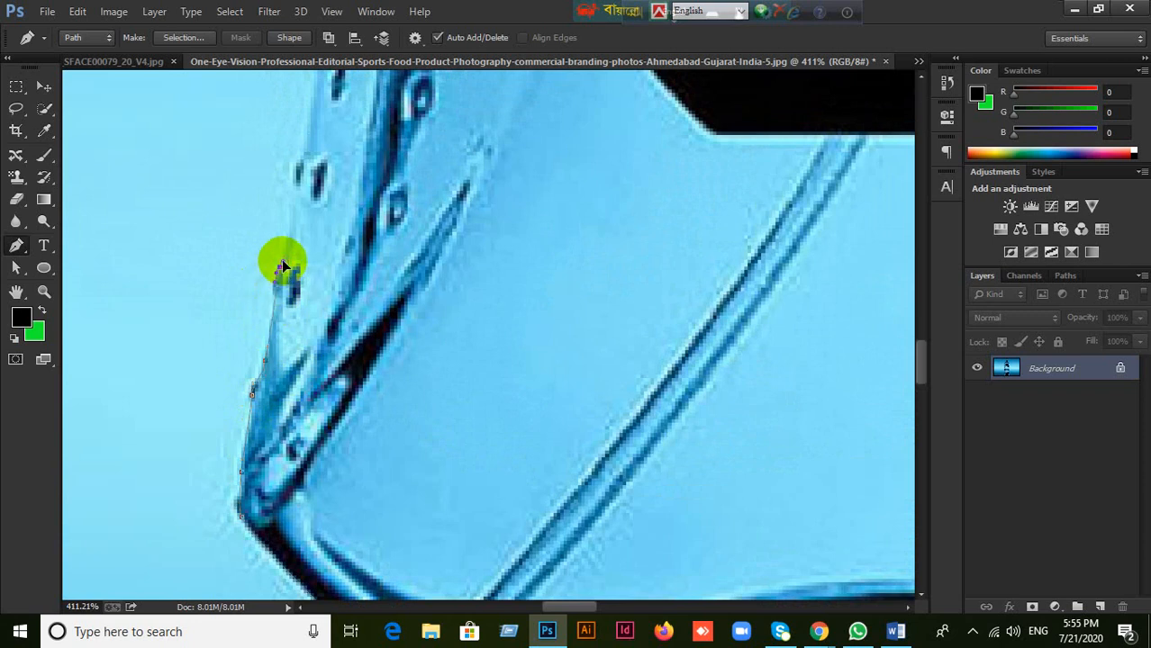
- Continue the path up the left edge, placing anchors around the next two embossed bumps
scroll(297, 297, "up", 3)
left_click(300, 293)
left_click_drag(305, 273, 309, 267)
scroll(351, 225, "up", 2)
left_click(316, 327)
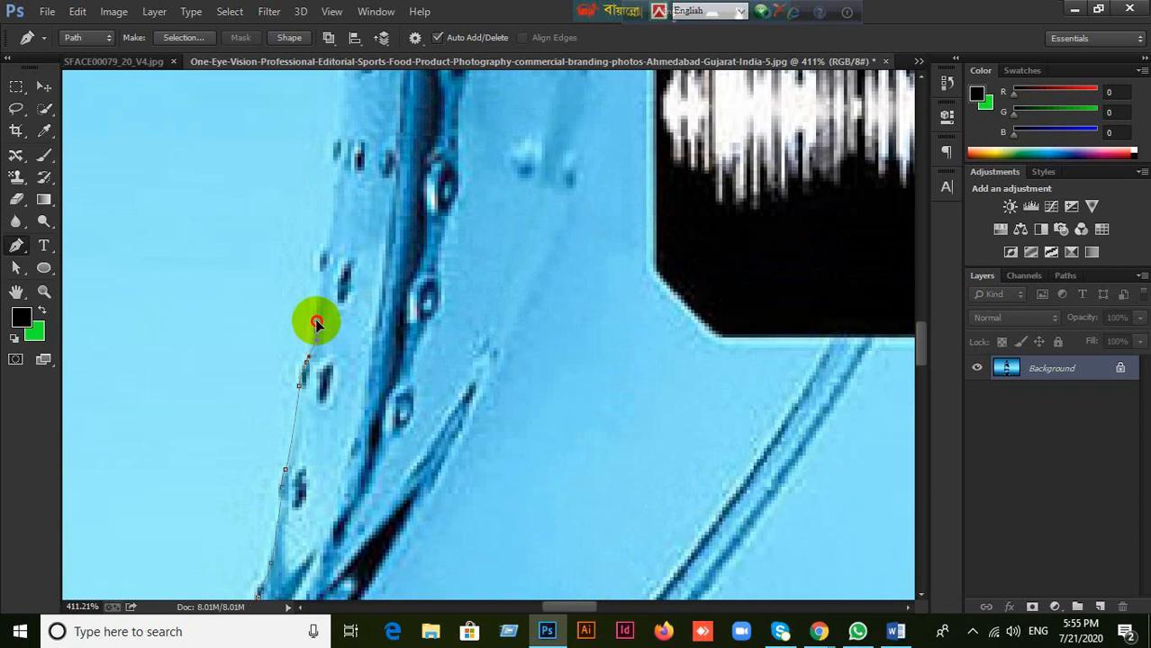
left_click_drag(322, 269, 332, 240)
- Extend the path up the left edge past the embossed bump level with the lower part of the label's waveform graphic
left_click_drag(357, 194, 368, 305)
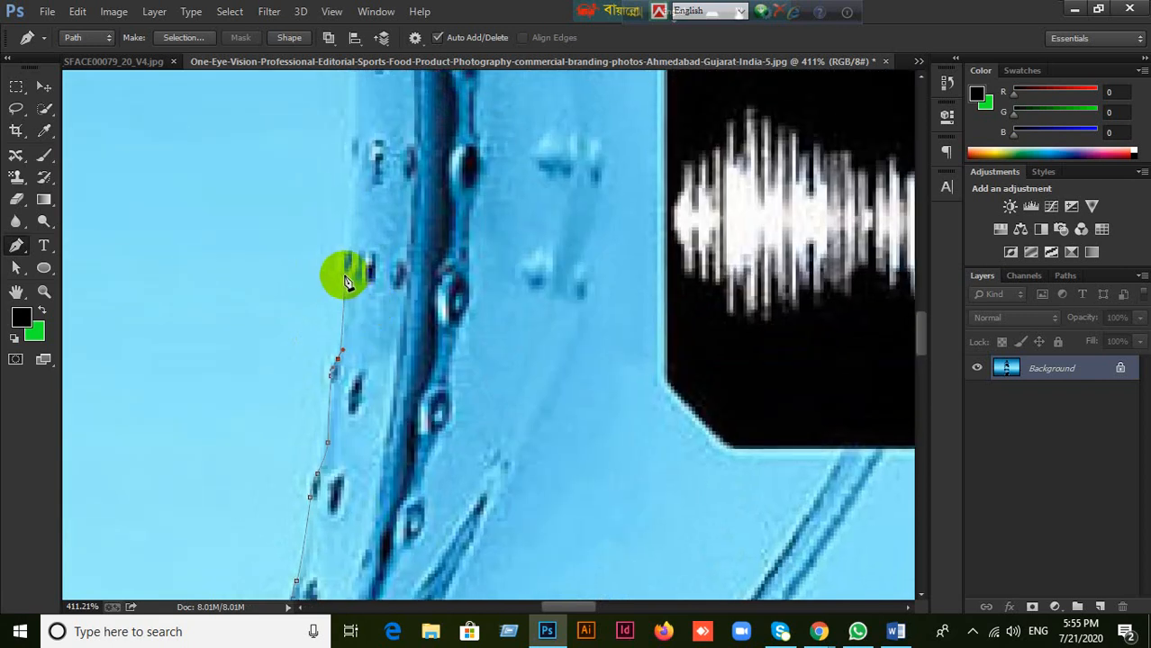
left_click(348, 268)
left_click_drag(348, 269, 346, 263)
left_click_drag(394, 200, 427, 403)
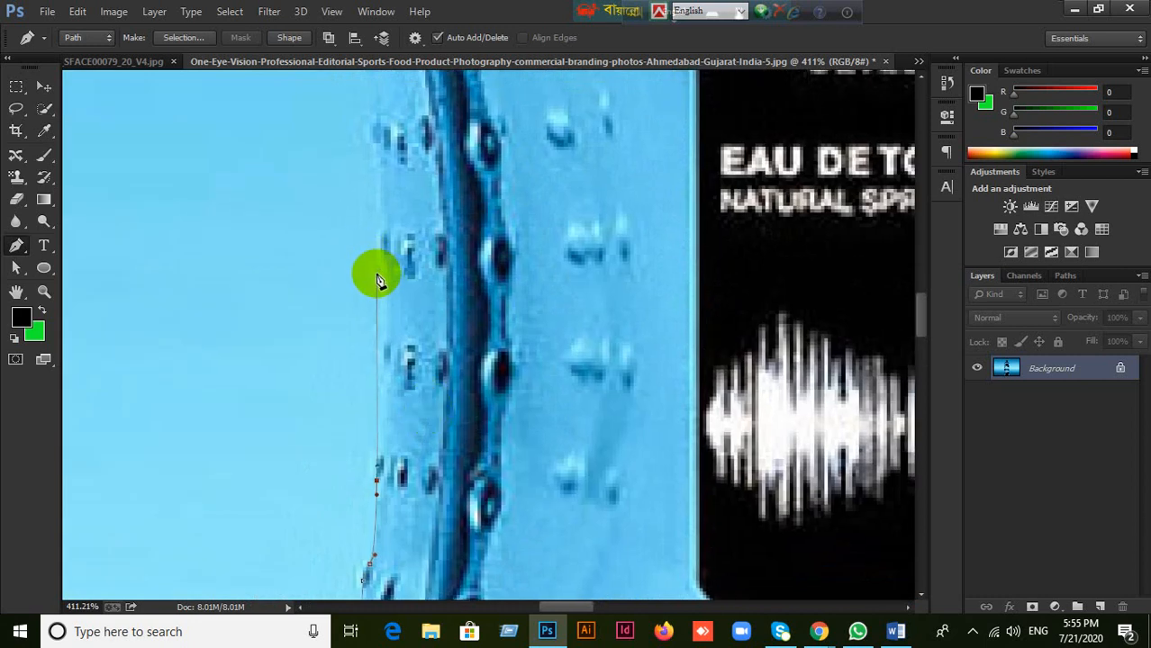
- Extend the Pen path up the bottle's left edge and around the embossed bump just above the level of the EAU DE TOILETTE text
left_click_drag(375, 273, 431, 398)
left_click_drag(412, 438, 414, 423)
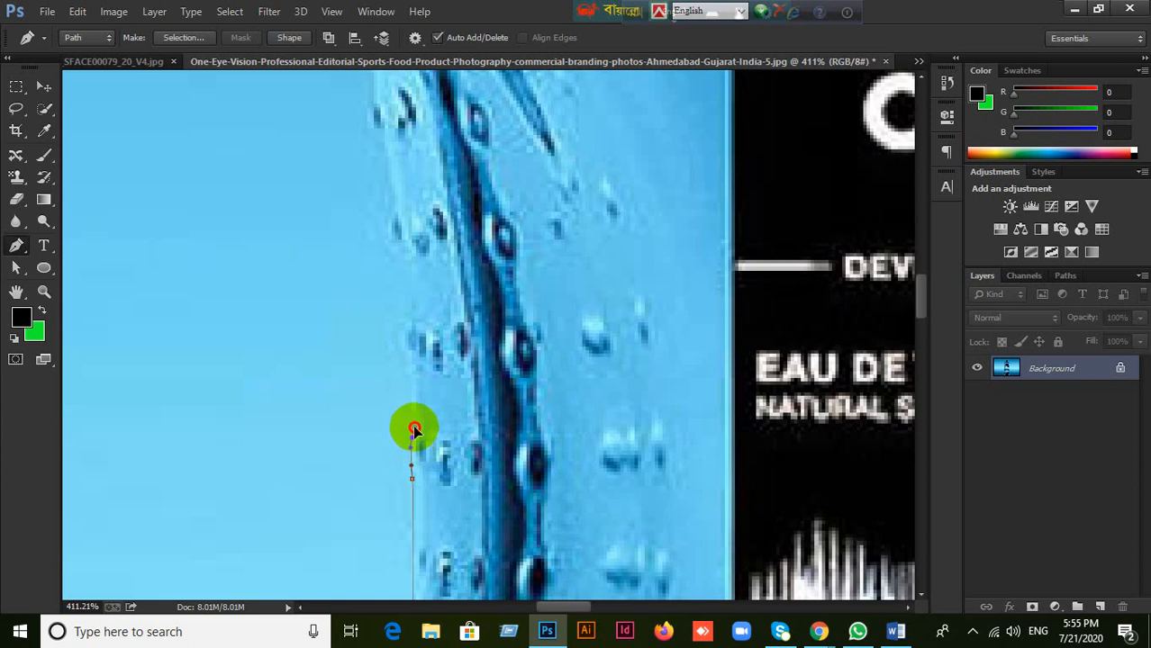
left_click(409, 361)
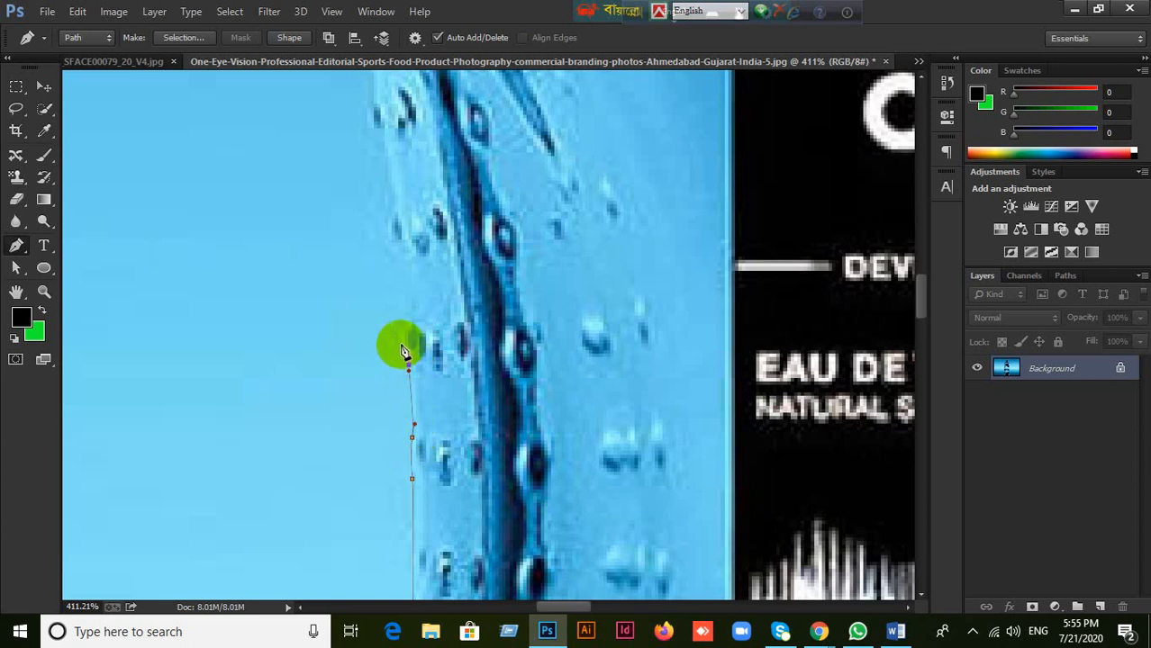
left_click_drag(401, 344, 403, 337)
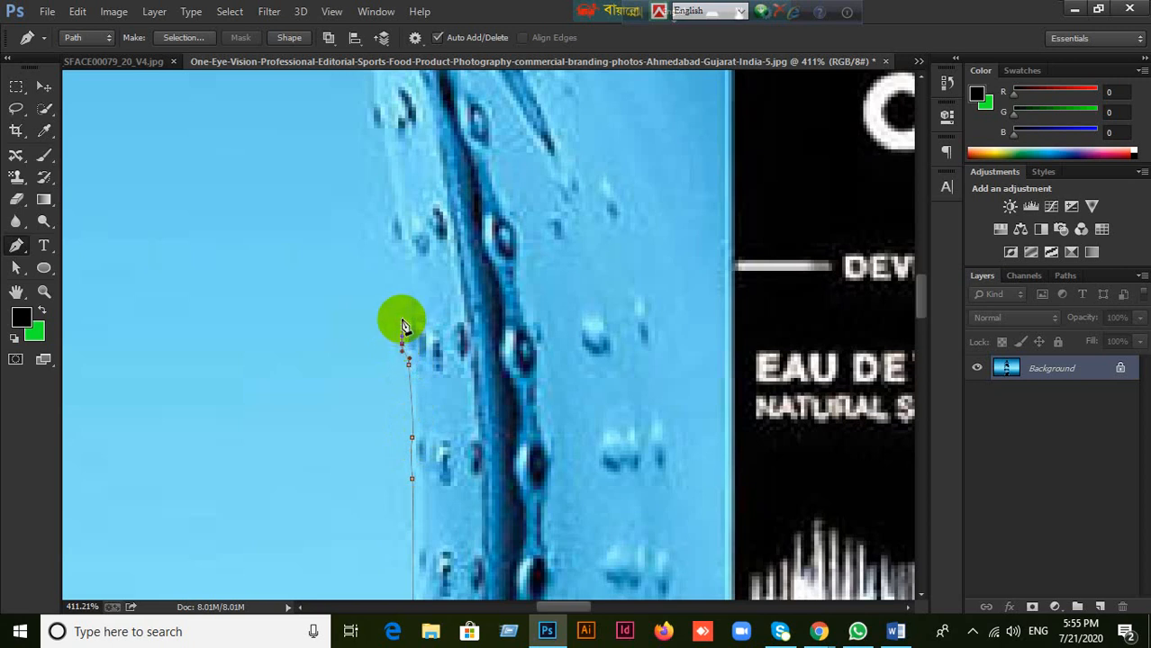
key("ctrl+z")
left_click(413, 313)
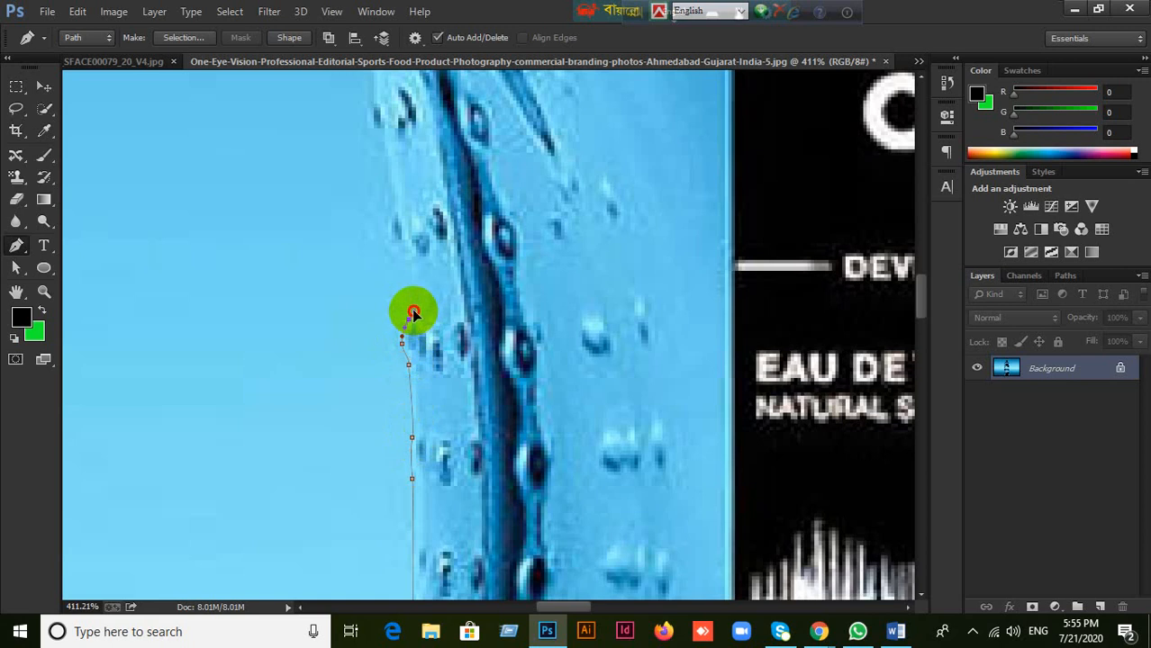
- Continue the path up the left edge, placing anchors around the next two embossed bumps as the side narrows toward the shoulder
left_click_drag(427, 240, 410, 322)
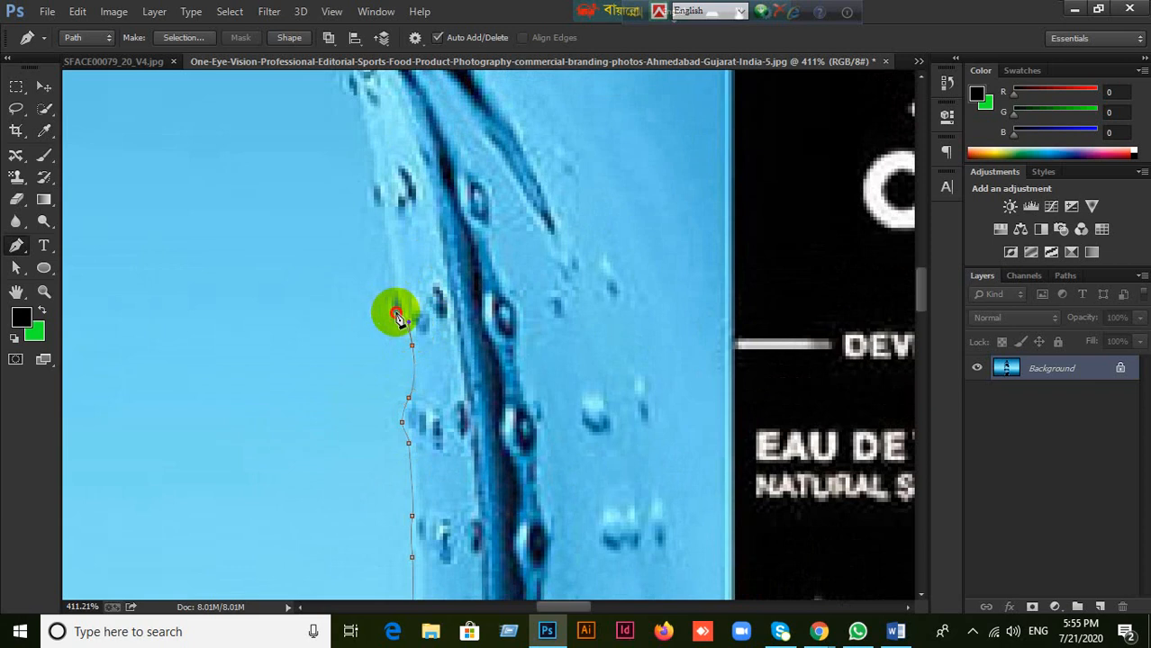
left_click(395, 310)
left_click_drag(396, 288, 397, 282)
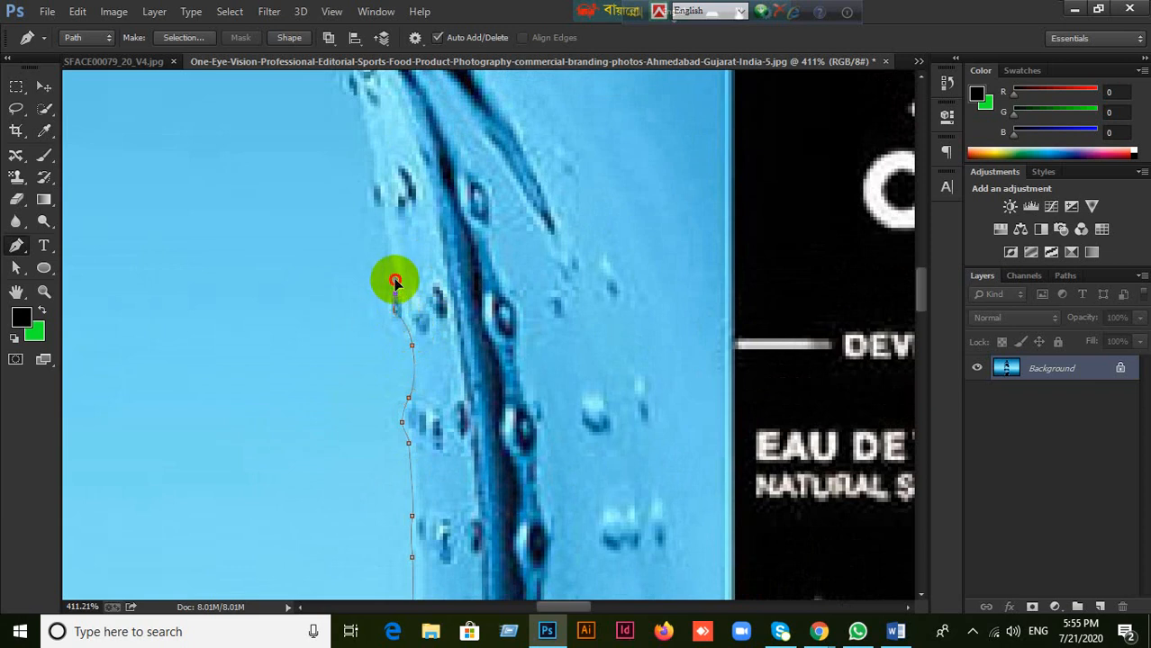
left_click_drag(397, 234, 429, 378)
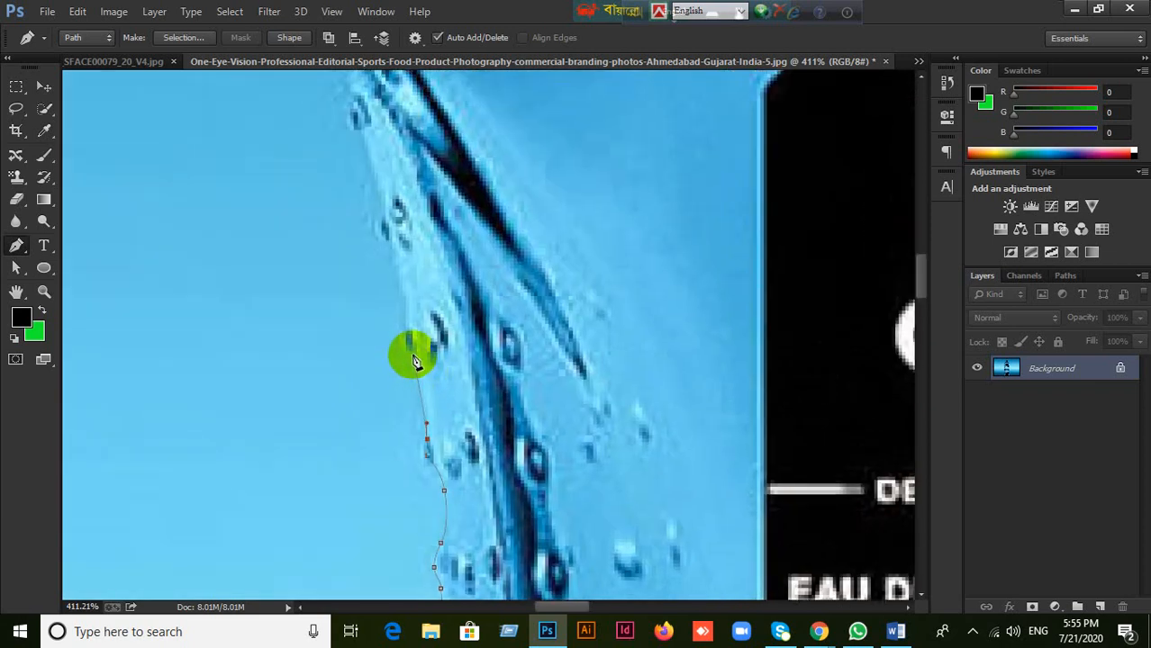
left_click_drag(406, 332, 449, 385)
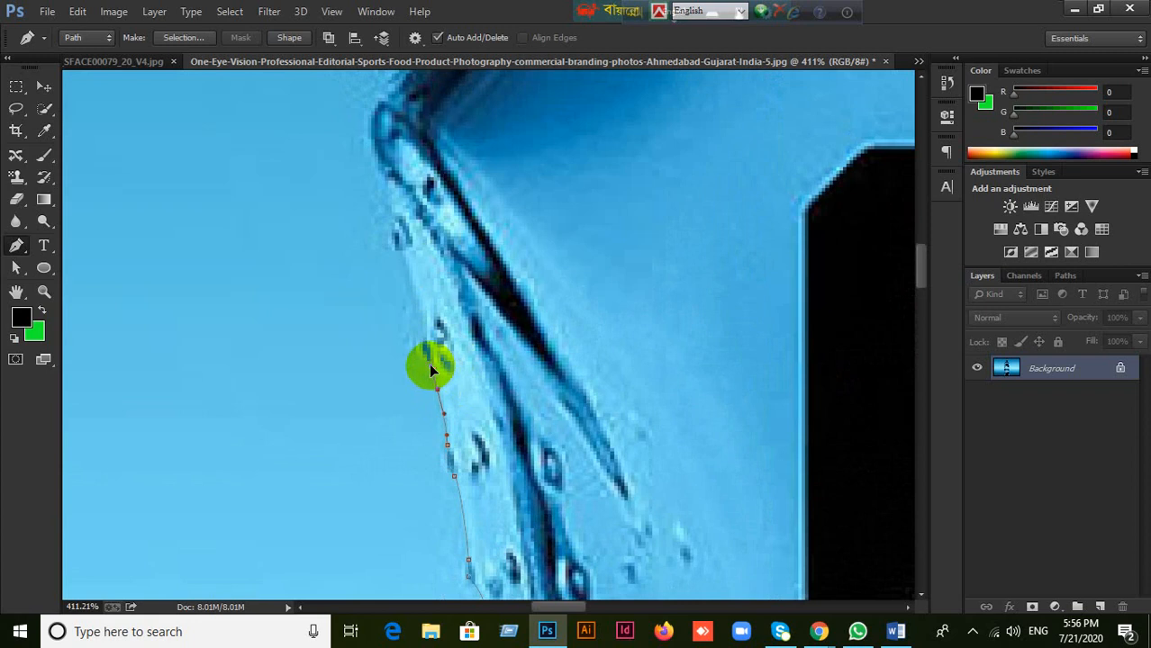
- Curve the path around the second embossed bump below the left shoulder corner and continue a short way above it
scroll(434, 374, "down", 5)
scroll(434, 374, "up", 4)
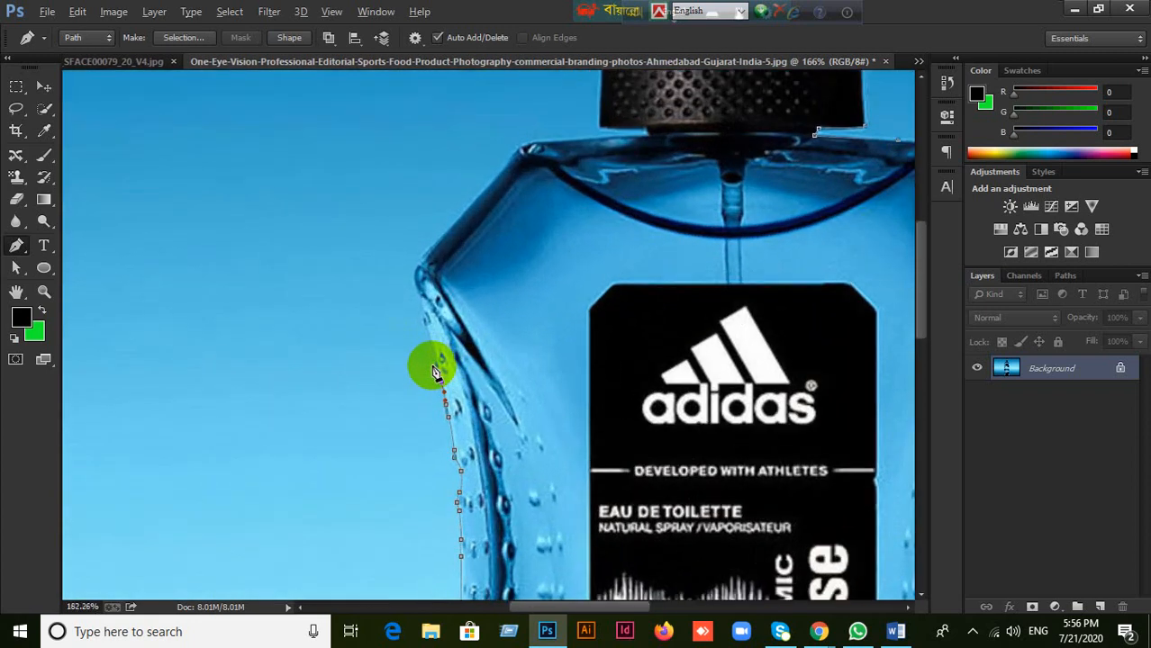
scroll(434, 373, "up", 2)
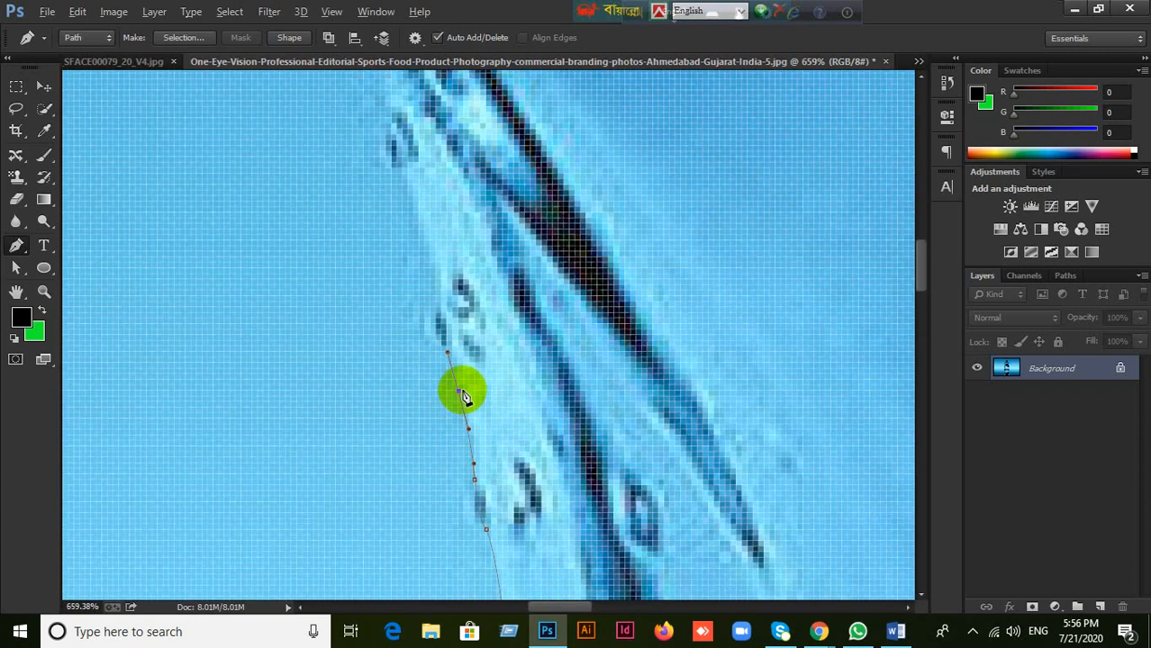
left_click_drag(445, 350, 440, 281)
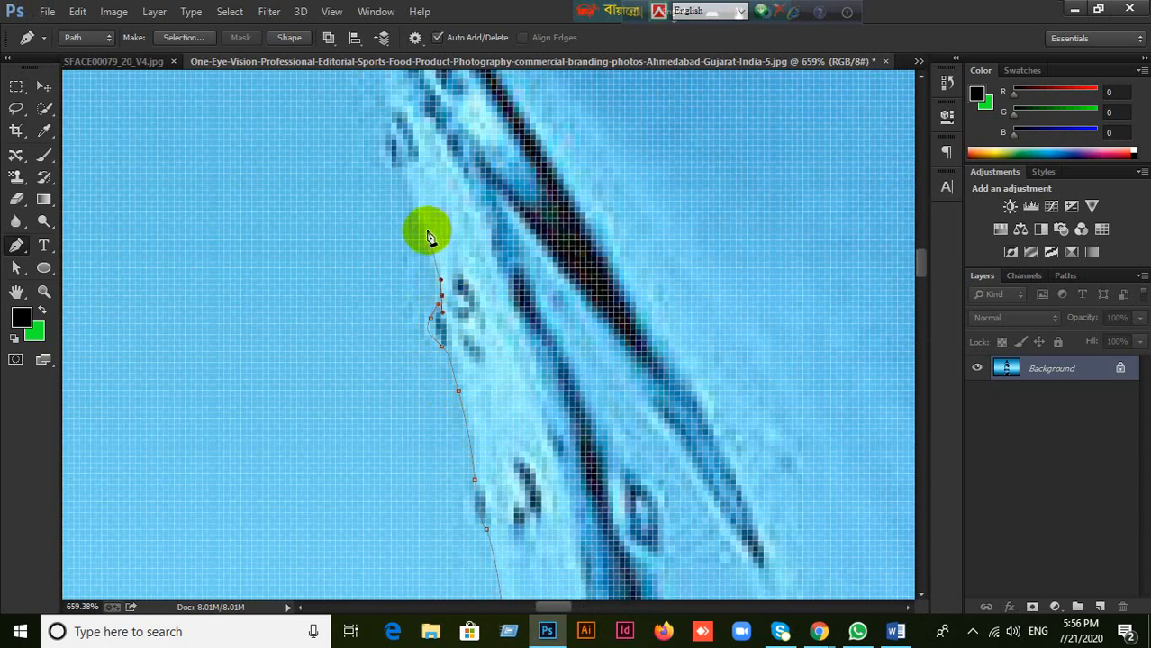
left_click_drag(424, 230, 419, 217)
scroll(473, 234, "down", 2)
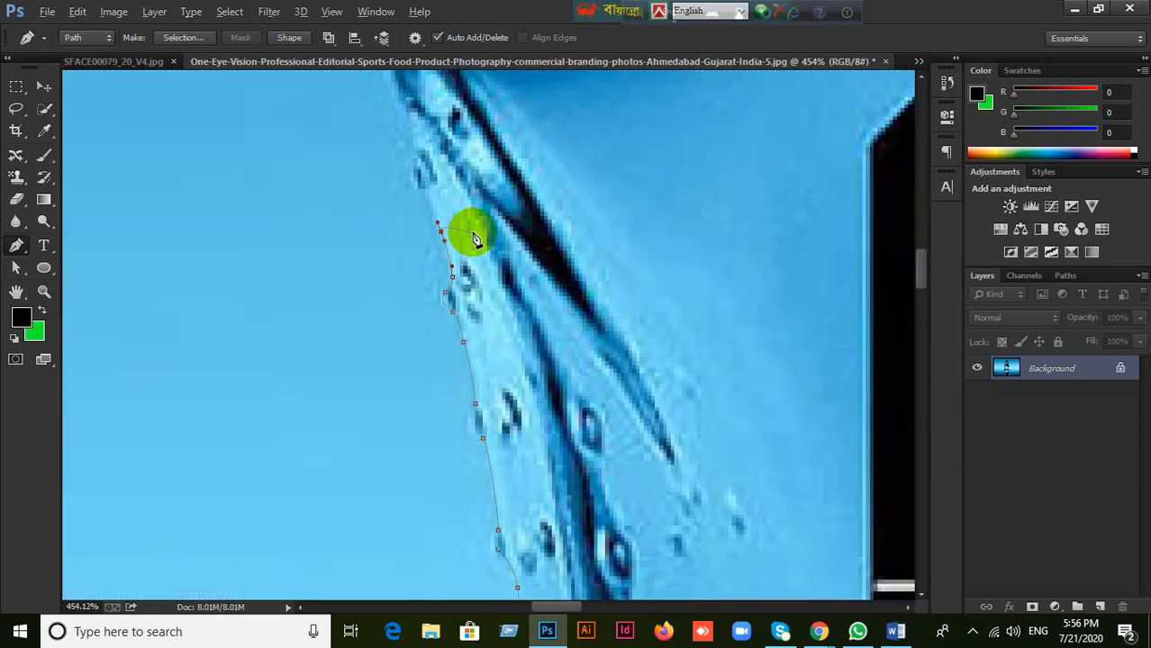
- Trace past the last embossed bump and around the rounded left shoulder corner
left_click_drag(425, 189, 416, 154)
left_click(433, 108)
left_click_drag(432, 103, 408, 177)
left_click_drag(437, 133, 484, 322)
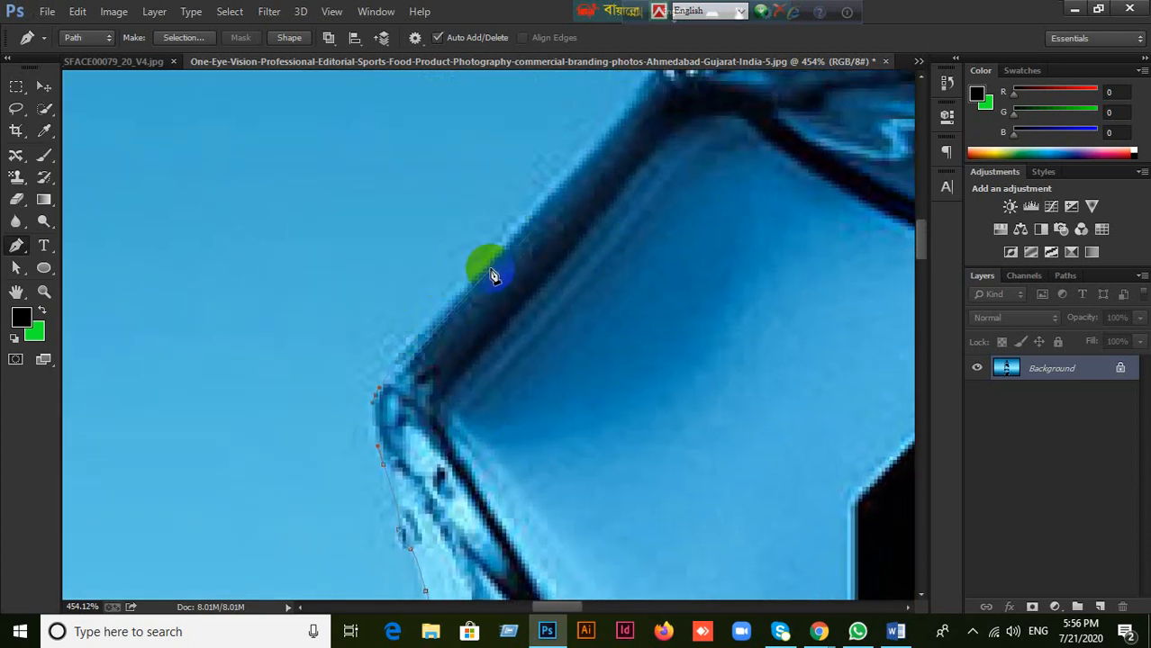
- Run the path up the sloping left shoulder and around its upper corner
left_click_drag(464, 281, 487, 256)
left_click_drag(598, 216, 501, 376)
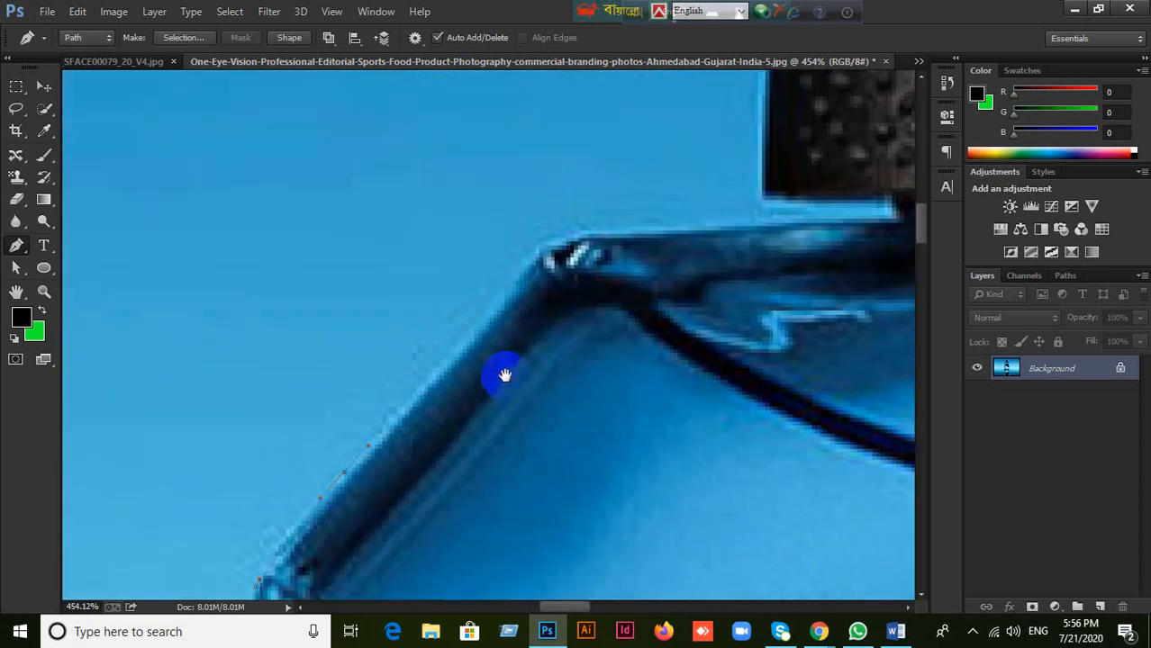
left_click(484, 316)
left_click(495, 302)
left_click_drag(552, 250, 489, 340)
left_click(481, 334)
left_click_drag(483, 332, 540, 320)
- Trace the top of the left shoulder to the neck, and follow the notch under the cap to the cap's lower left corner
left_click_drag(693, 321, 565, 360)
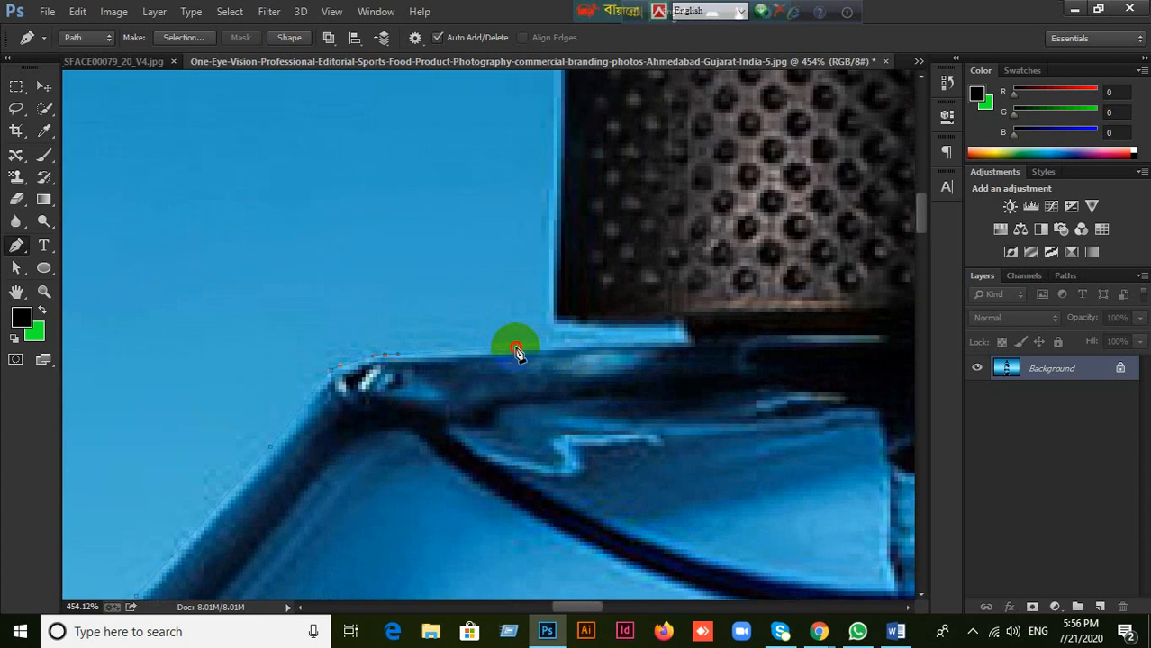
left_click(527, 349)
left_click(687, 348)
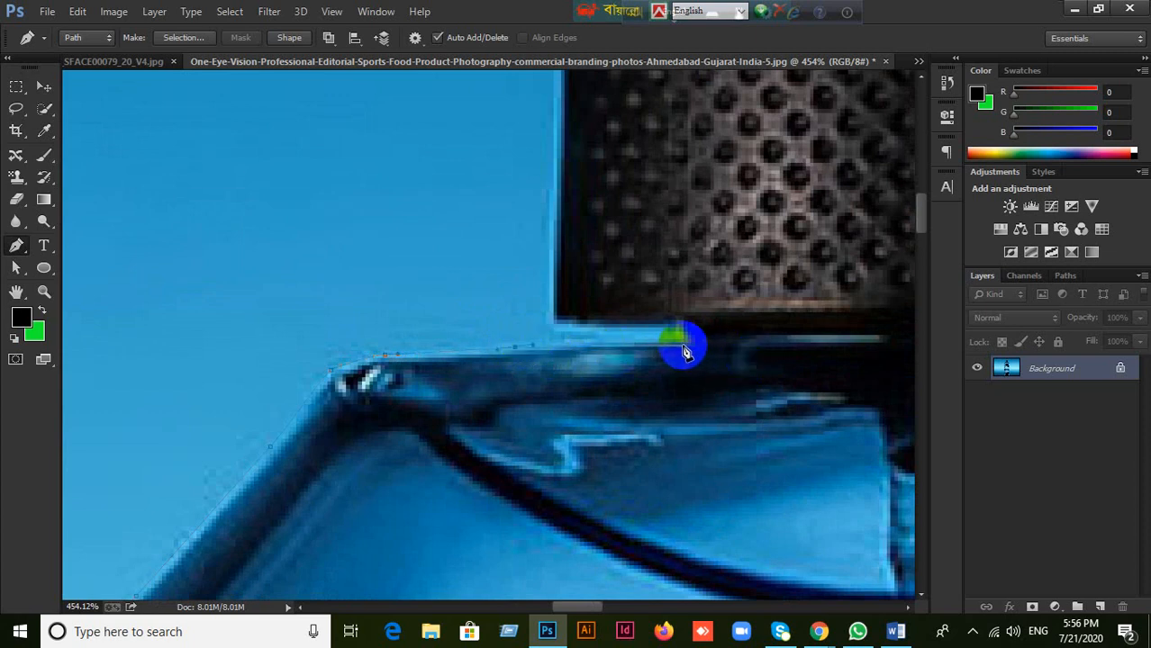
left_click_drag(690, 343, 649, 323)
left_click_drag(780, 297, 909, 316)
left_click(684, 343)
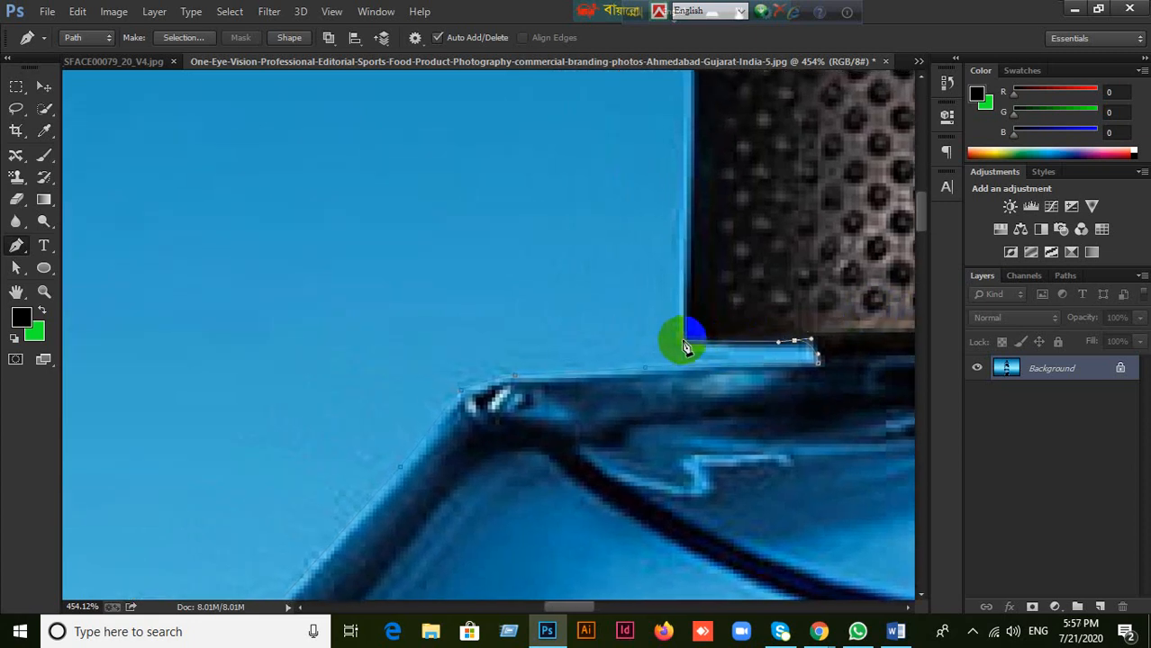
scroll(699, 221, "down", 3)
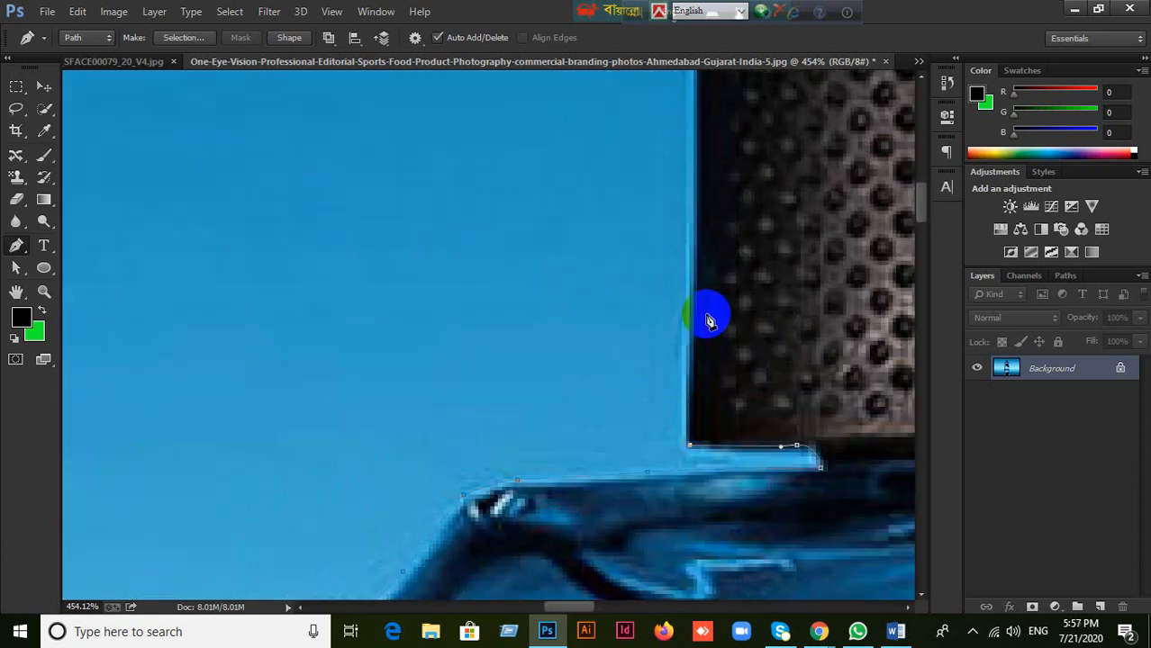
scroll(707, 317, "down", 1)
scroll(709, 320, "down", 1)
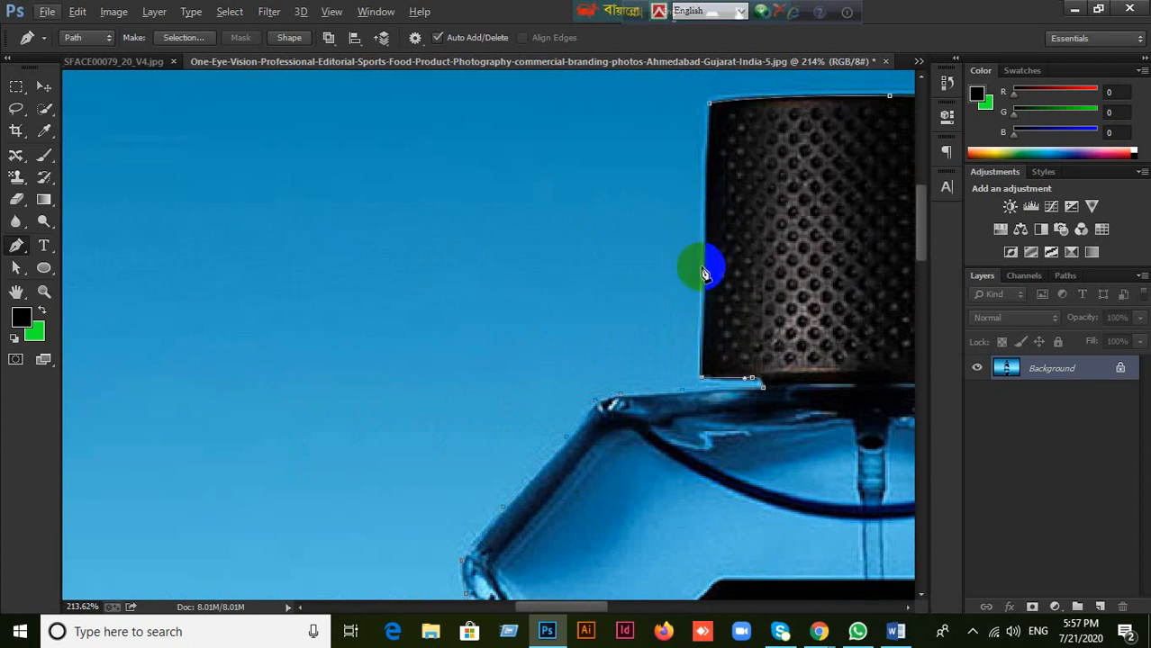
scroll(702, 274, "up", 1)
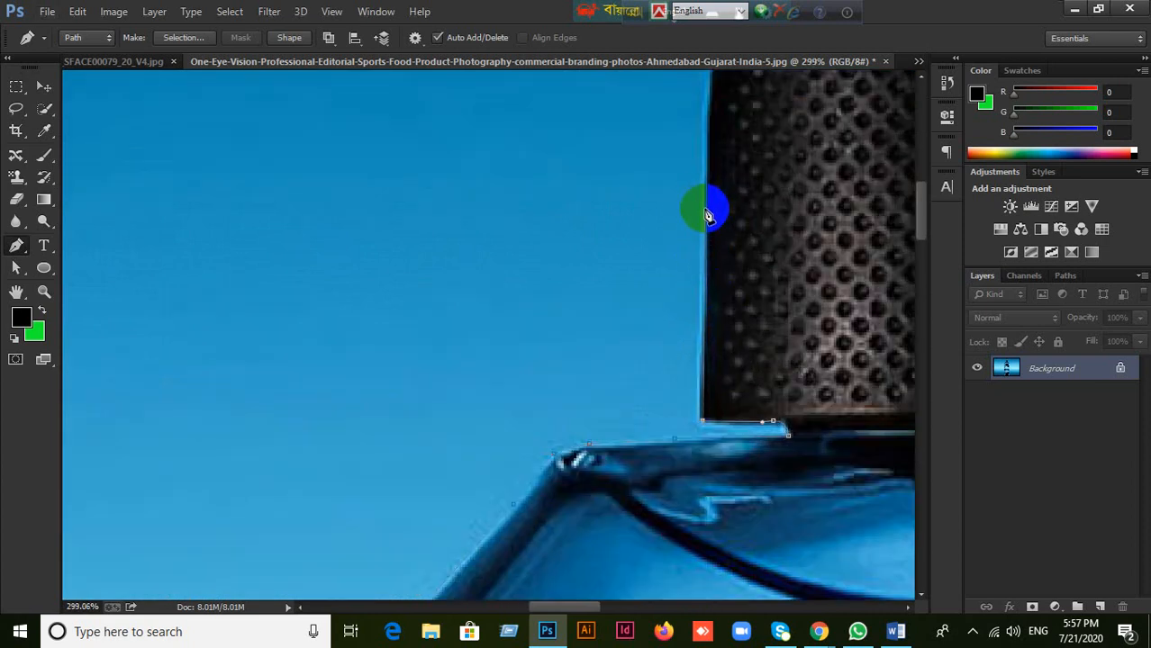
left_click_drag(705, 208, 703, 184)
left_click_drag(745, 129, 681, 328)
left_click(683, 290)
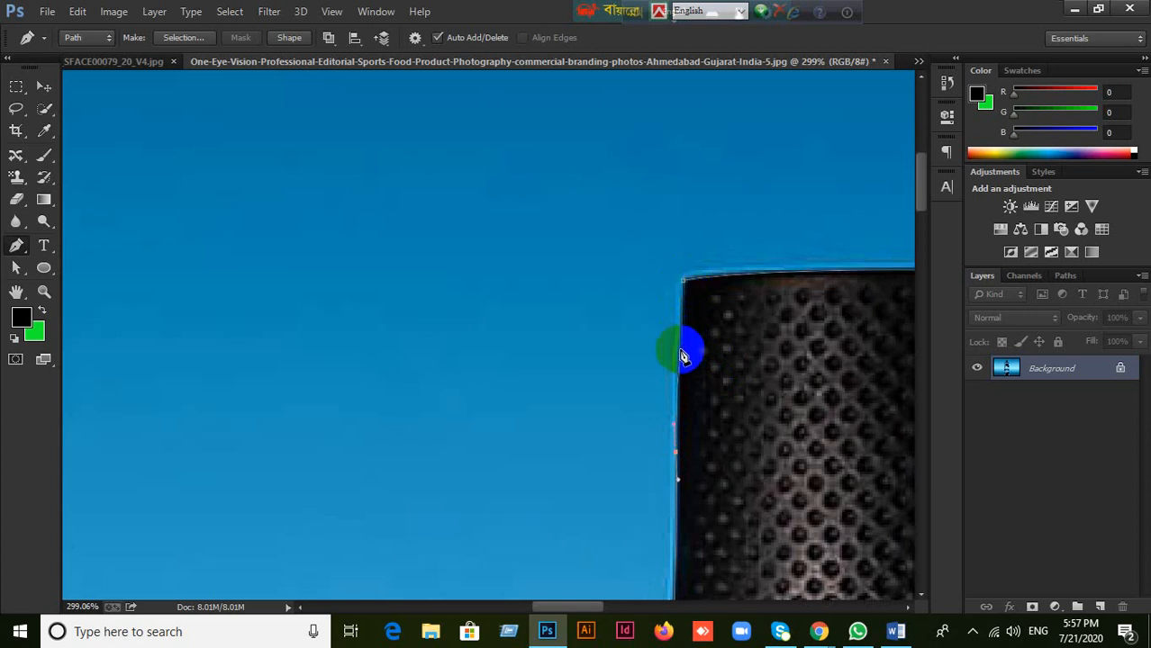
left_click_drag(740, 420, 729, 348)
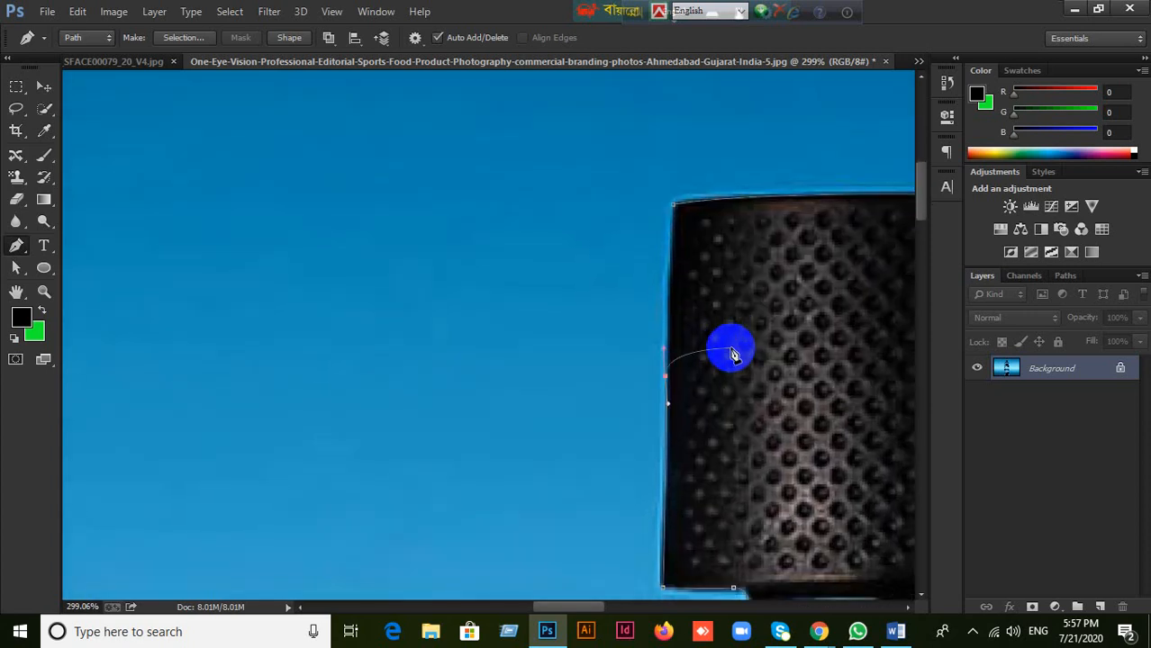
left_click(673, 424)
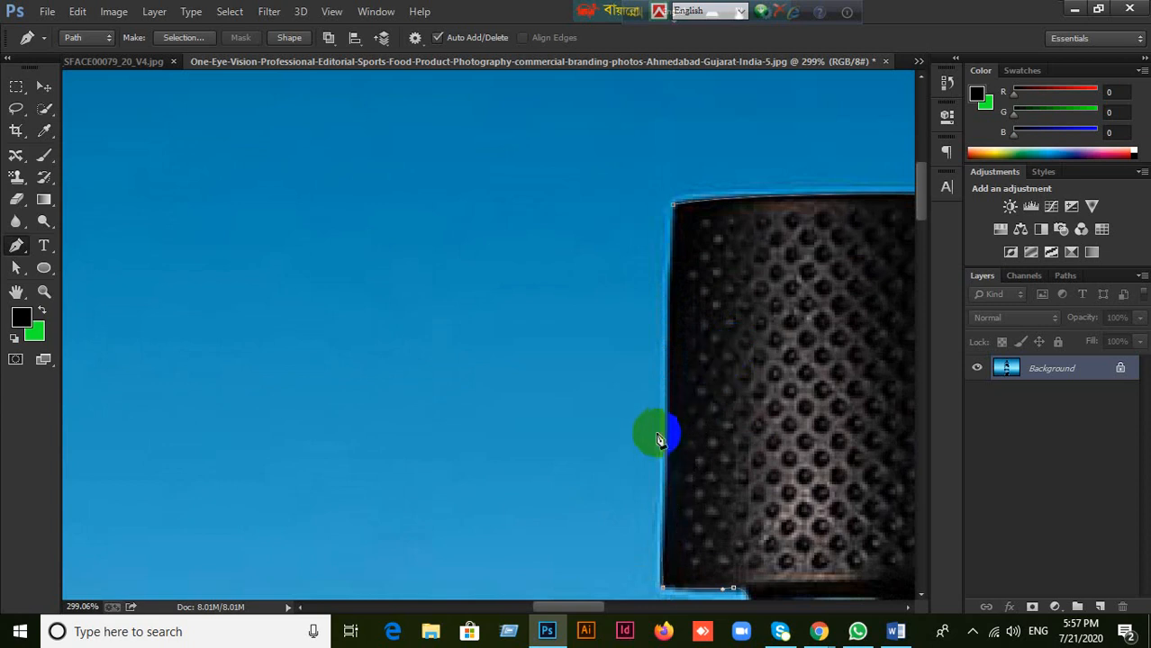
- Trace the cap's left edge upward and close the path at the starting anchor on its upper left corner
left_click_drag(666, 429, 665, 412)
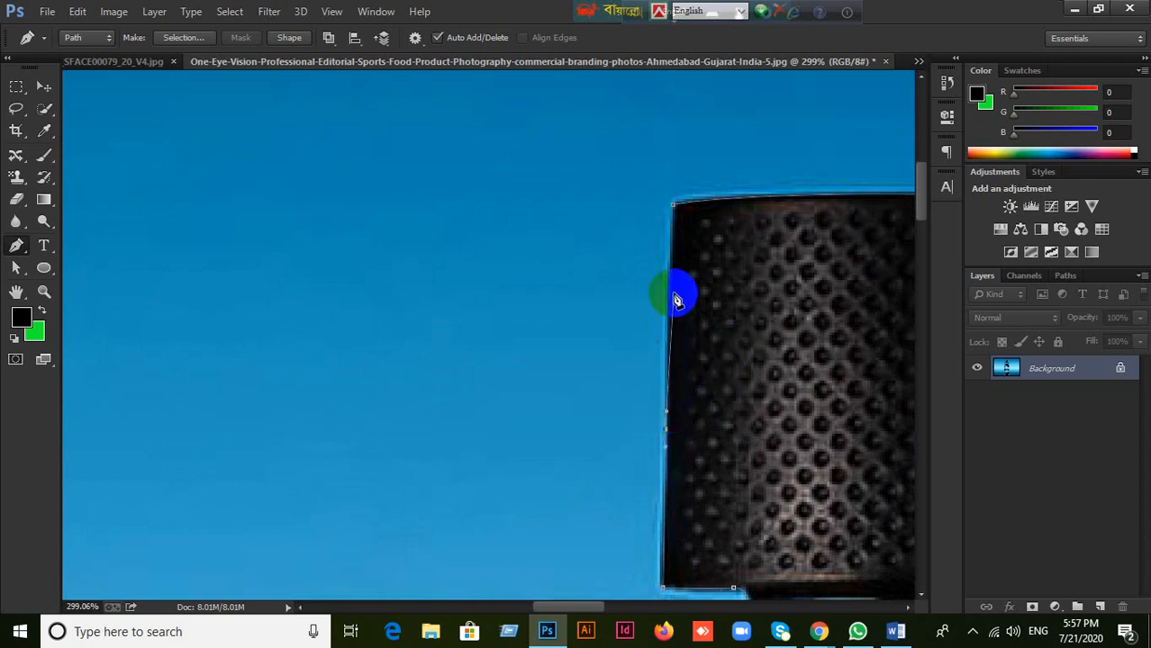
mouse_move(667, 302)
left_mouse_down()
mouse_move(680, 248)
mouse_move(673, 210)
left_mouse_up()
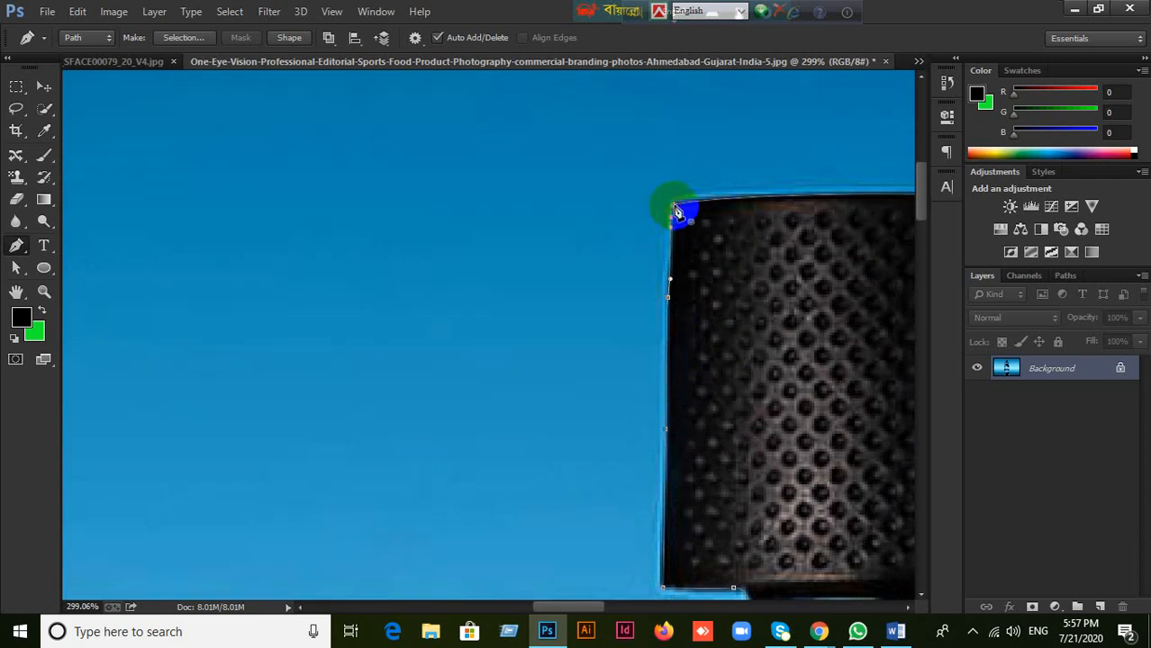
left_click(676, 210)
- Convert the closed bottle path to a selection and copy the bottle onto its own layer
scroll(743, 396, "down", 5)
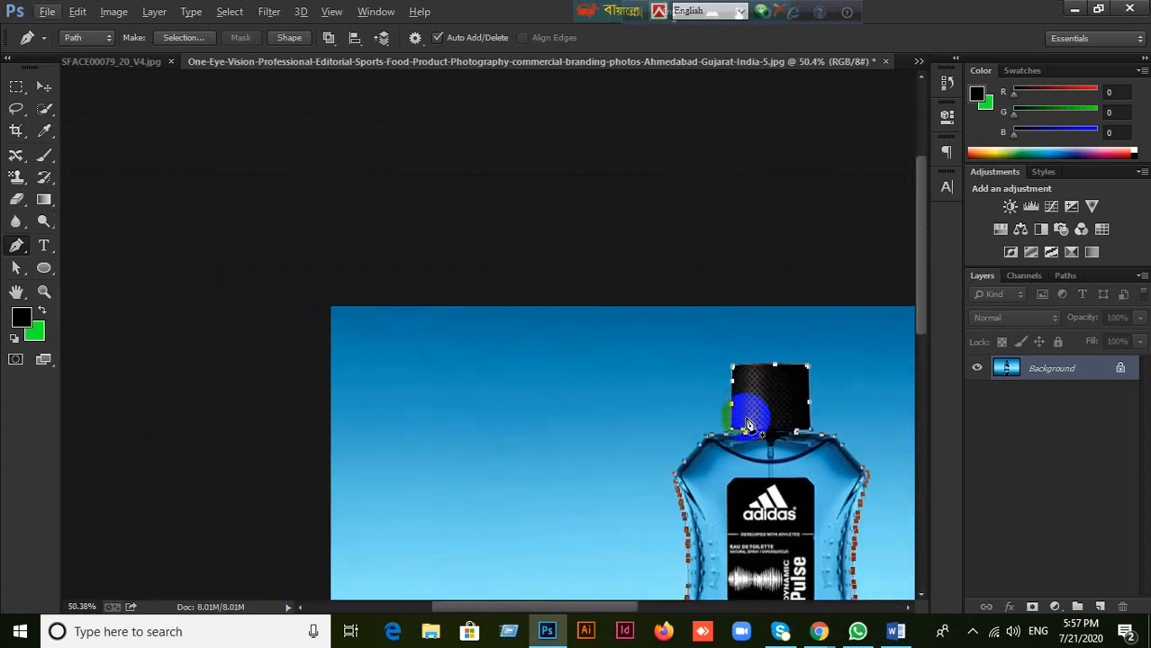
left_click_drag(801, 530, 638, 322)
key("ctrl+j")
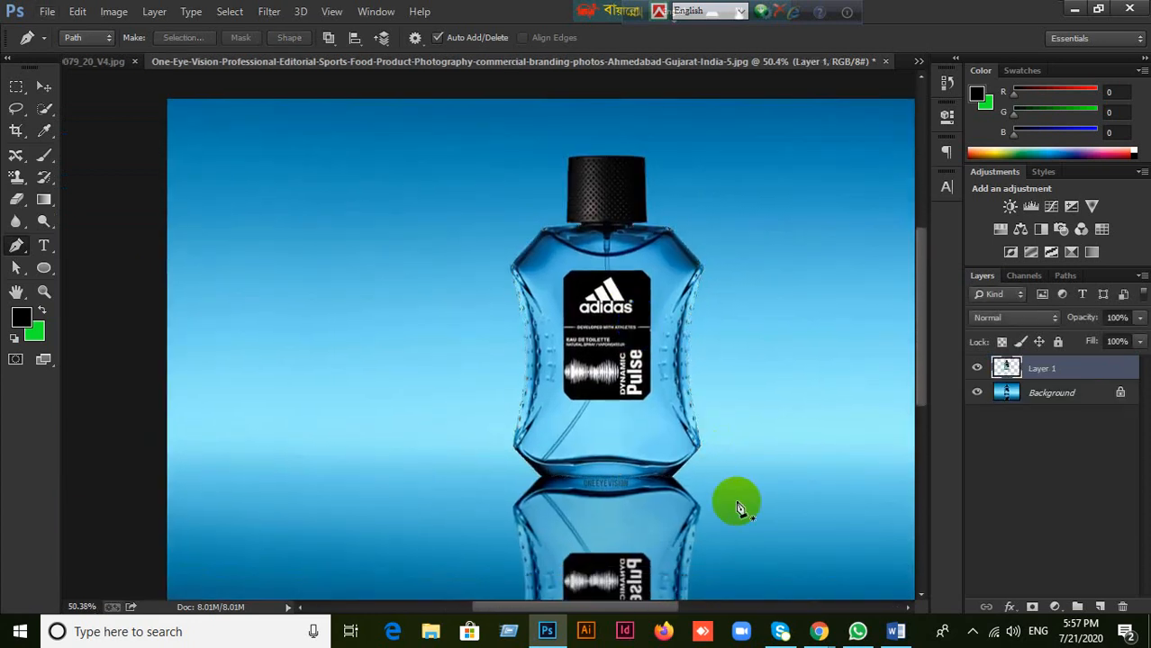
- Add a new layer filled with the green background colour and place it beneath the bottle cutout
left_click(1099, 608)
key("ctrl+BackSpace")
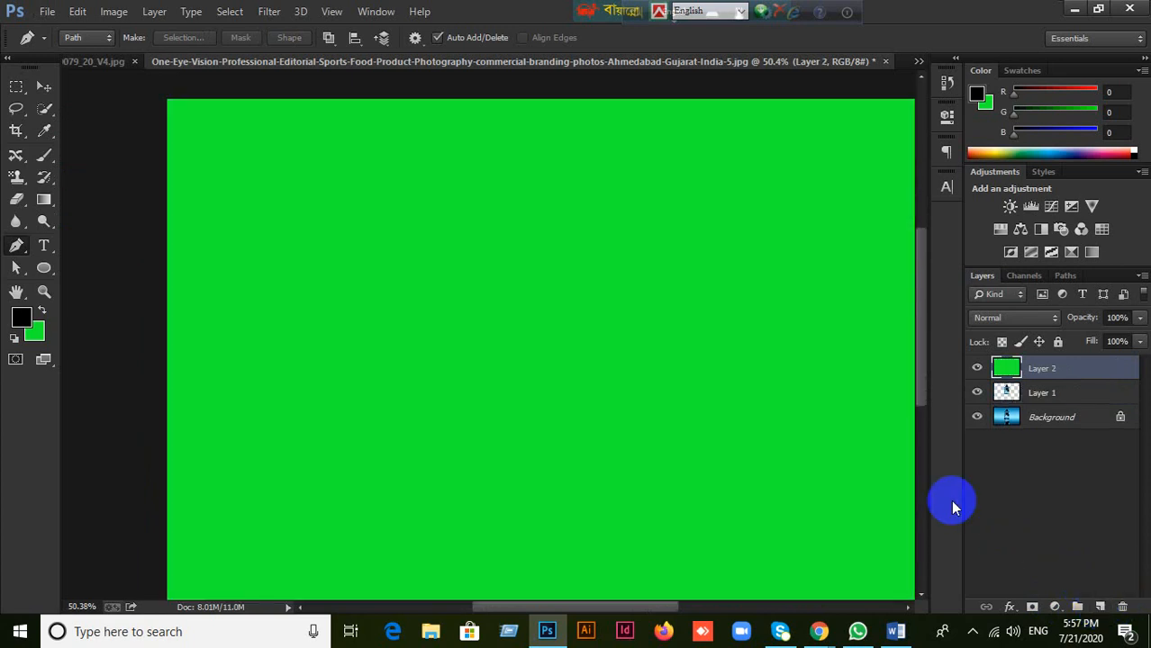
key("ctrl+bracketleft")
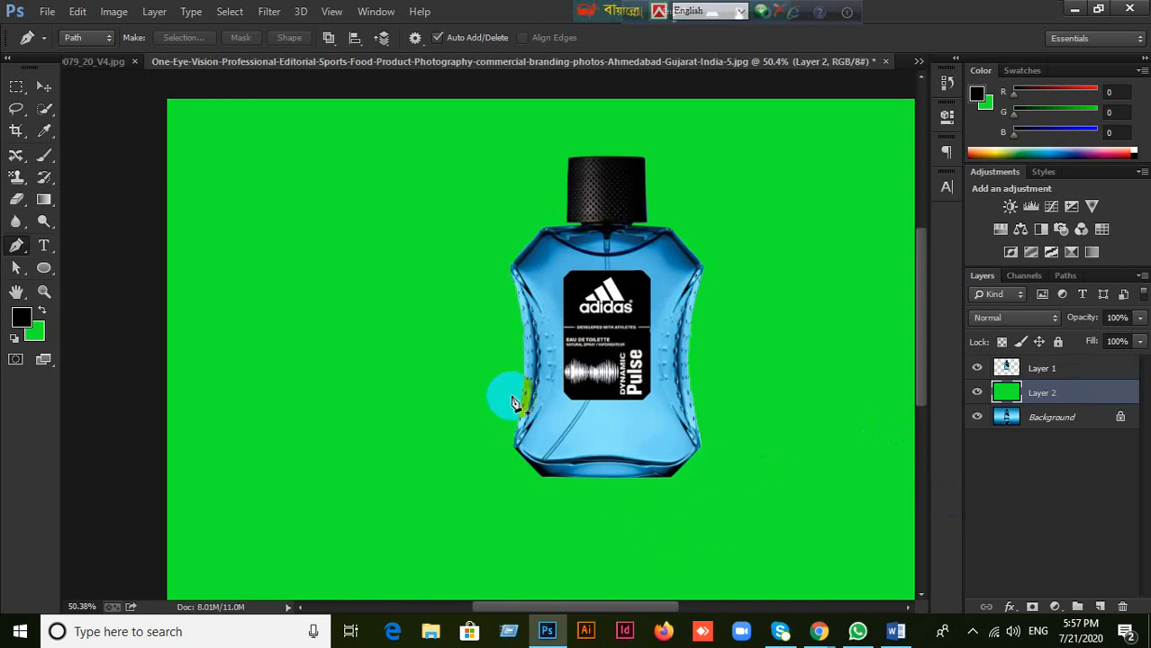
- Switch to the Google Meet call in Chrome to check on the class, and return to Photoshop
left_click(671, 586)
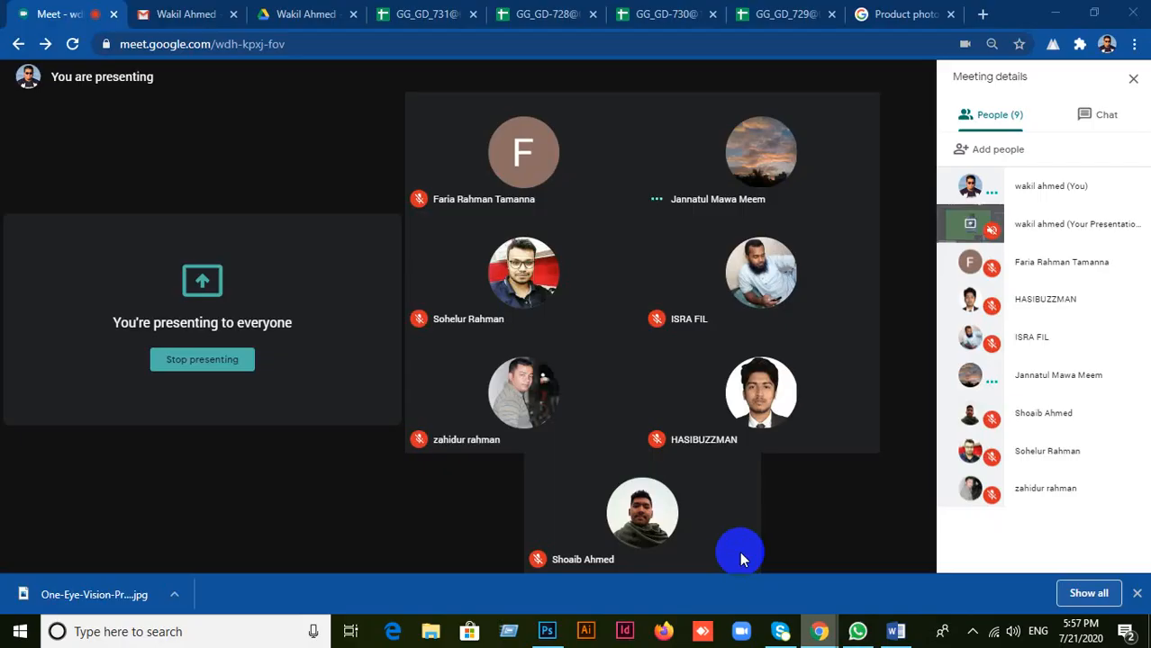
left_click(545, 631)
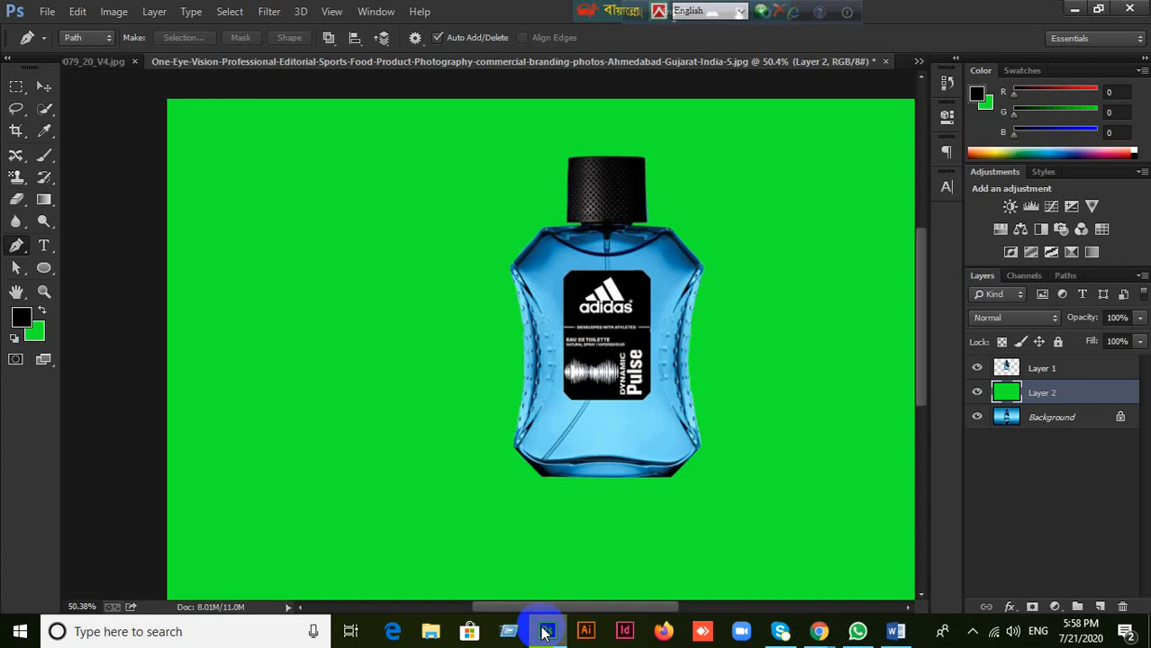
- Hide the green fill layer and toggle the Background layer's visibility repeatedly to compare the cutout with the original photo
left_click(977, 393)
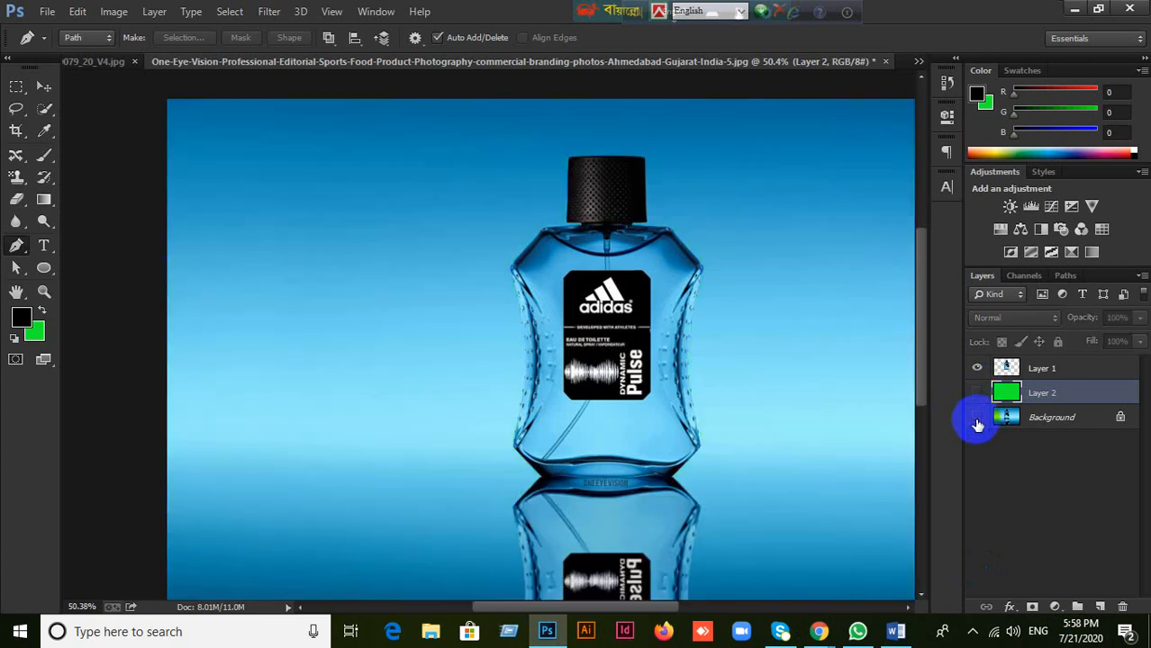
left_click(977, 419)
left_click(977, 419)
left_click(977, 420)
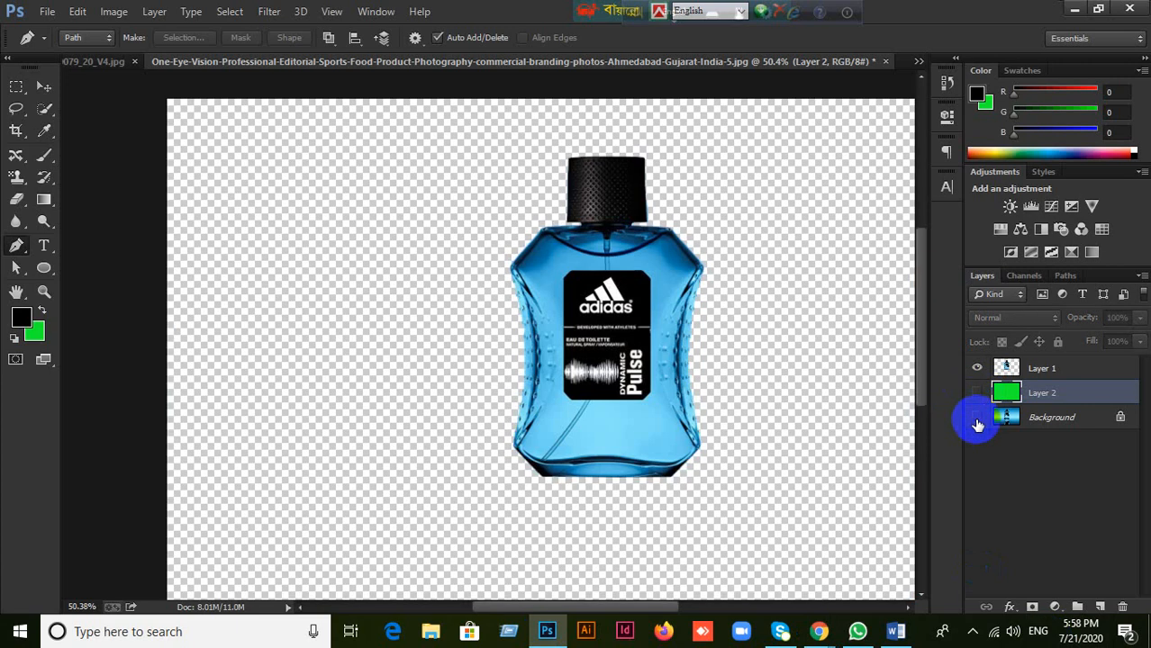
left_click(977, 419)
left_click(977, 419)
left_click(977, 420)
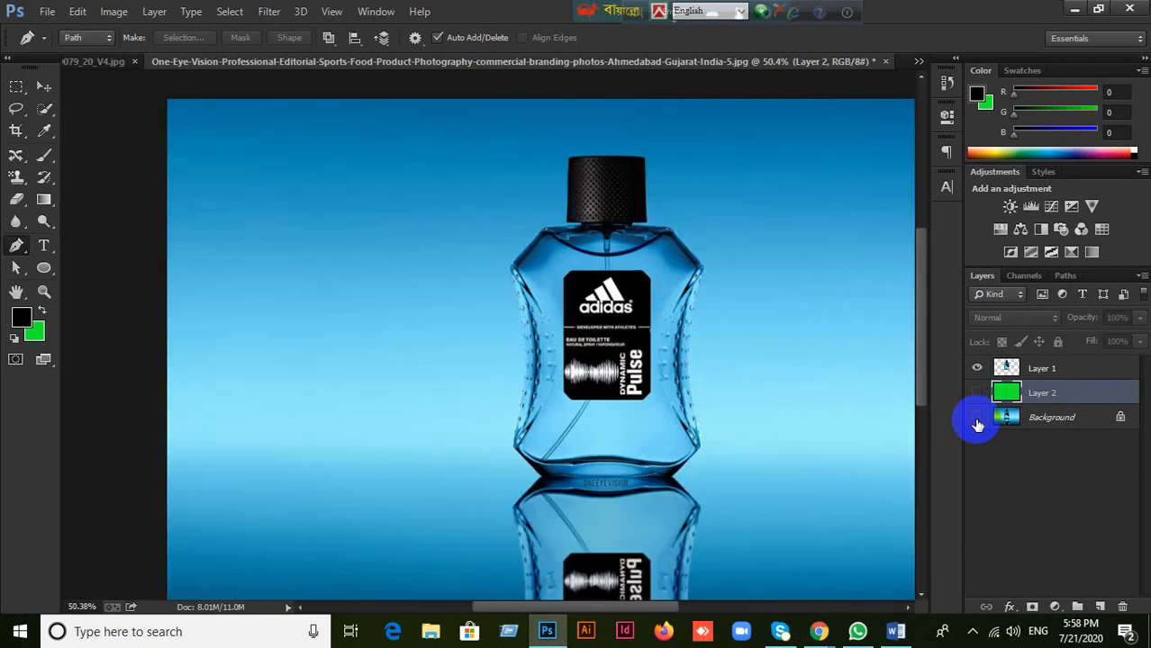
left_click(977, 420)
left_click(977, 420)
left_click(977, 419)
left_click(977, 420)
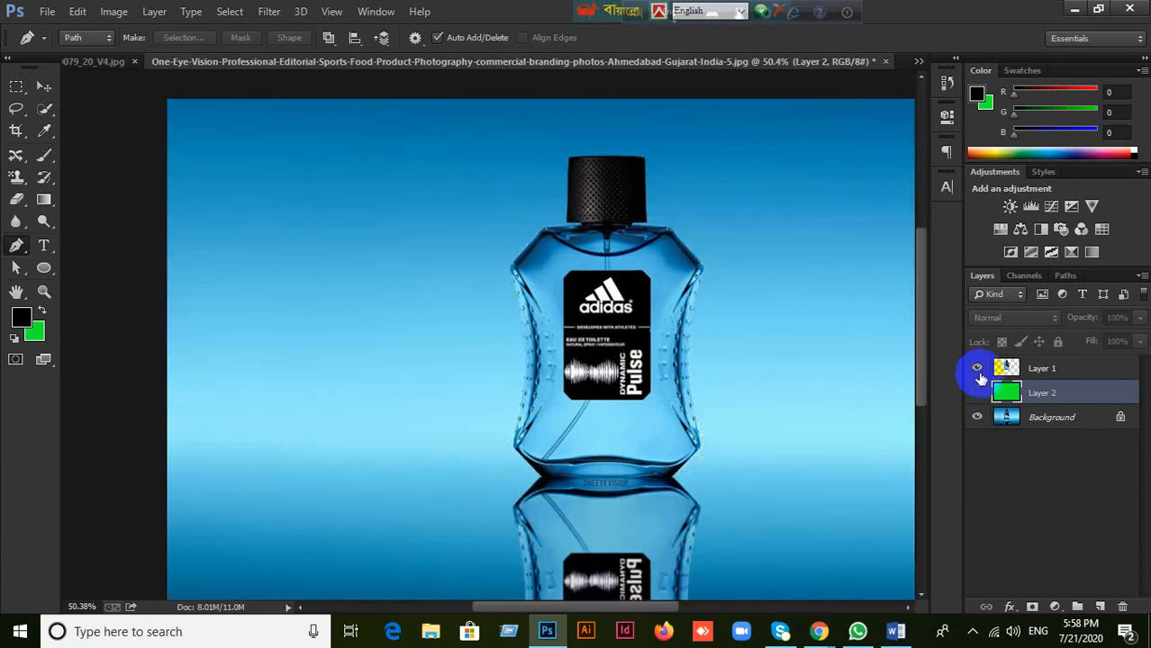
- Show the green fill layer beneath the bottle cutout again and switch to the Google Meet call in Chrome
left_click(977, 392)
left_click(976, 369)
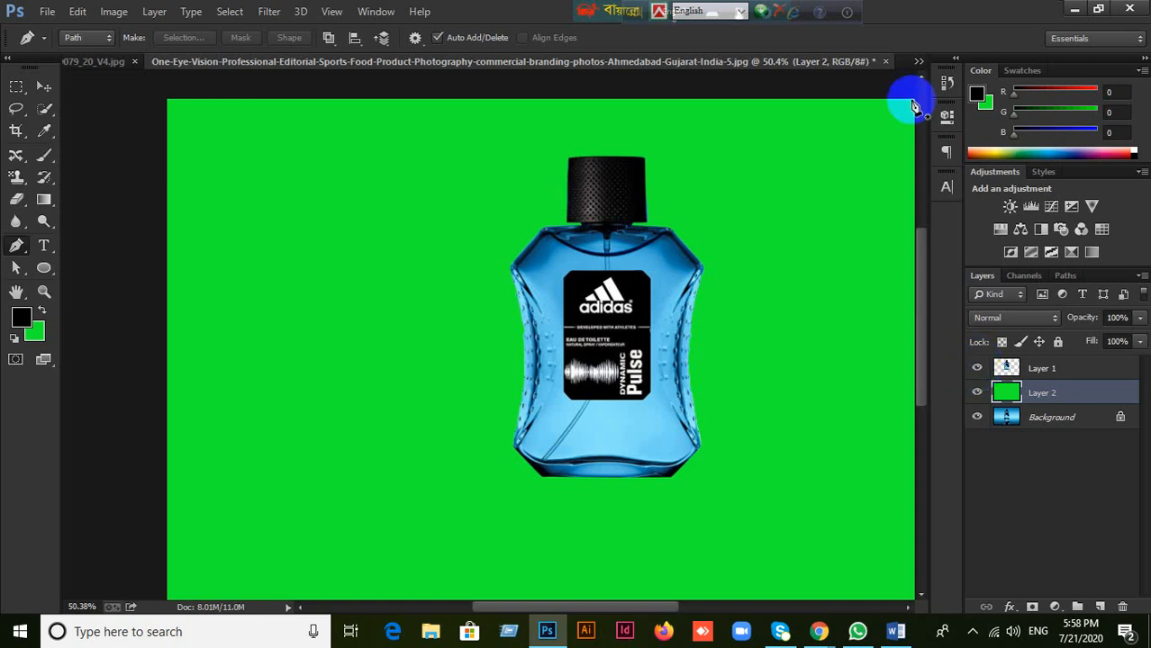
left_click(815, 633)
left_click(768, 536)
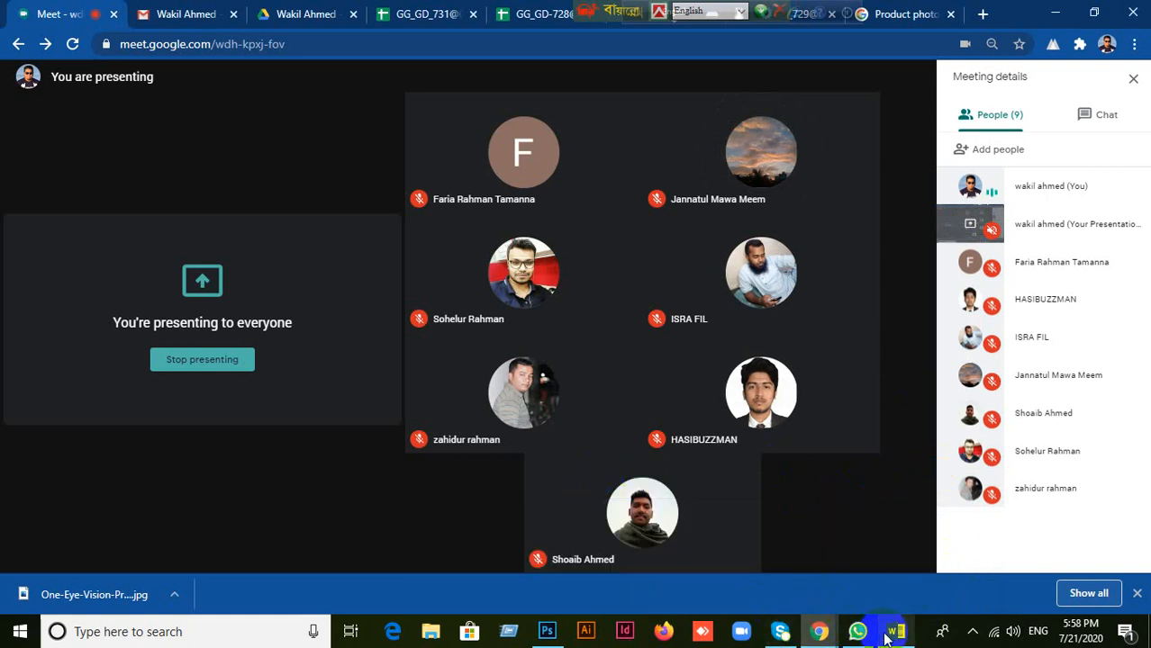
- Return to Photoshop and examine the bottle label's pixels at high magnification, ending with the whole image in view
left_click(547, 631)
scroll(634, 311, "up", 5)
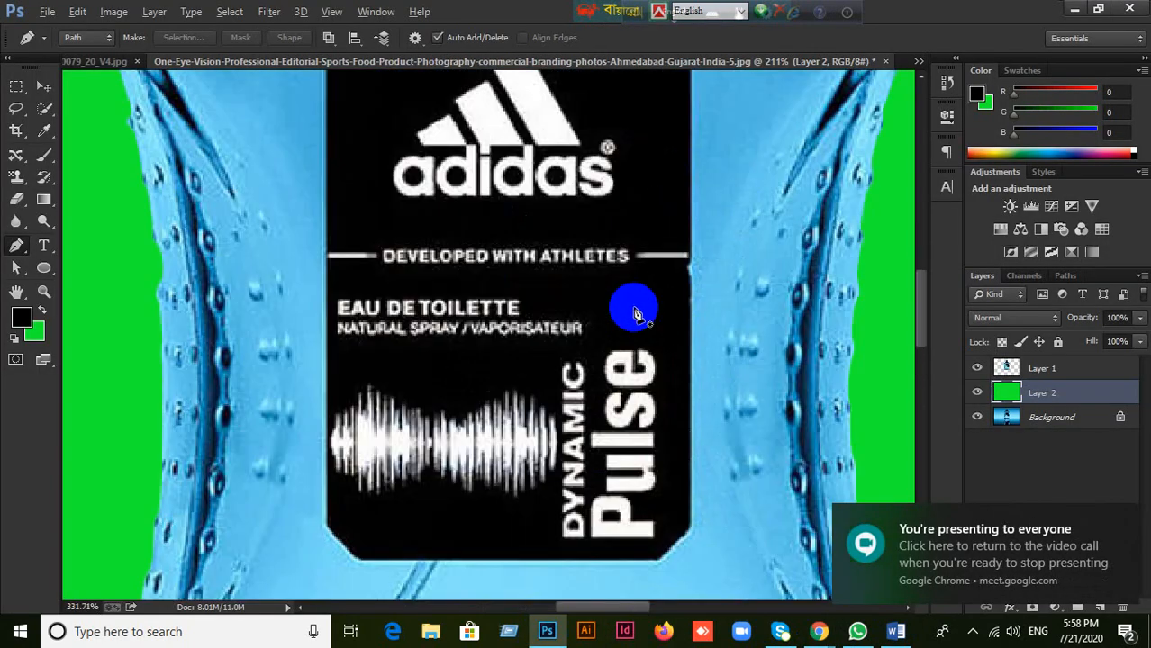
scroll(635, 311, "up", 5)
scroll(635, 312, "down", 2)
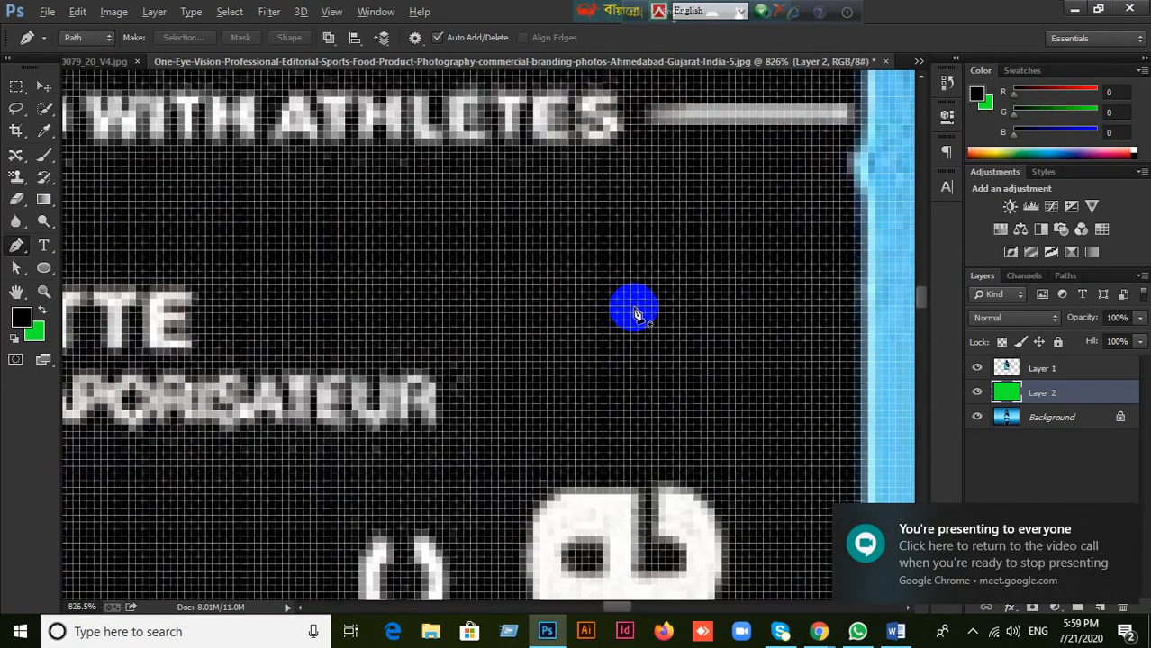
scroll(635, 312, "up", 2)
scroll(634, 312, "down", 2)
scroll(635, 311, "up", 2)
scroll(635, 311, "up", 1)
scroll(635, 312, "down", 4)
scroll(635, 312, "down", 2)
scroll(635, 312, "up", 3)
scroll(635, 311, "down", 3)
scroll(634, 312, "down", 5)
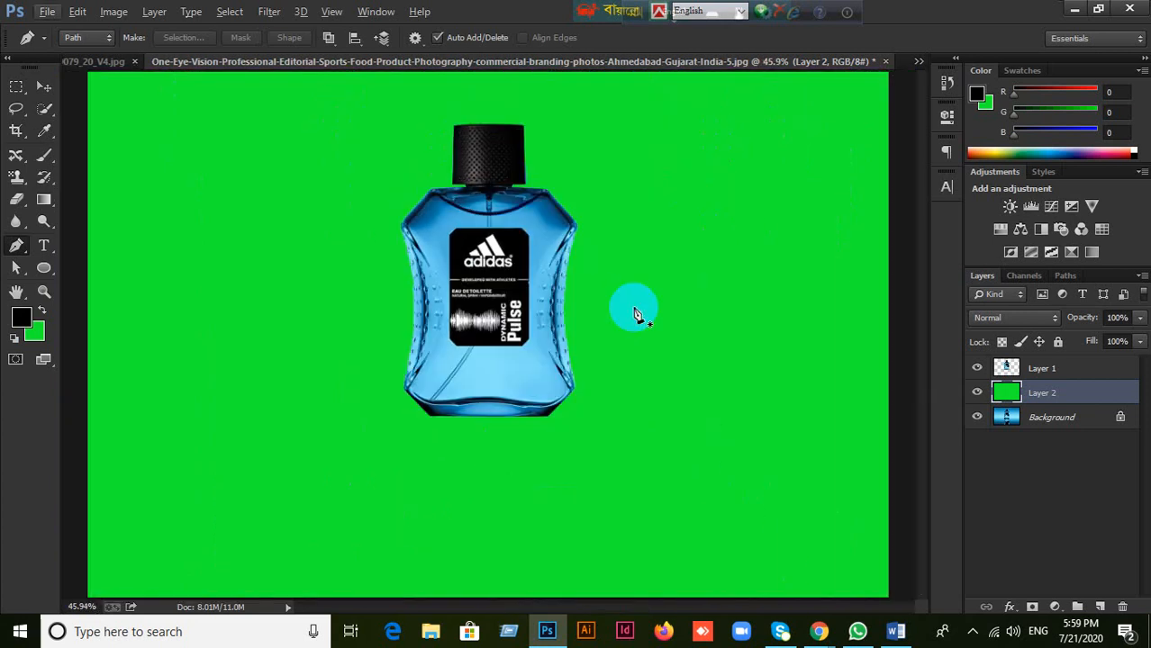
scroll(635, 311, "down", 1)
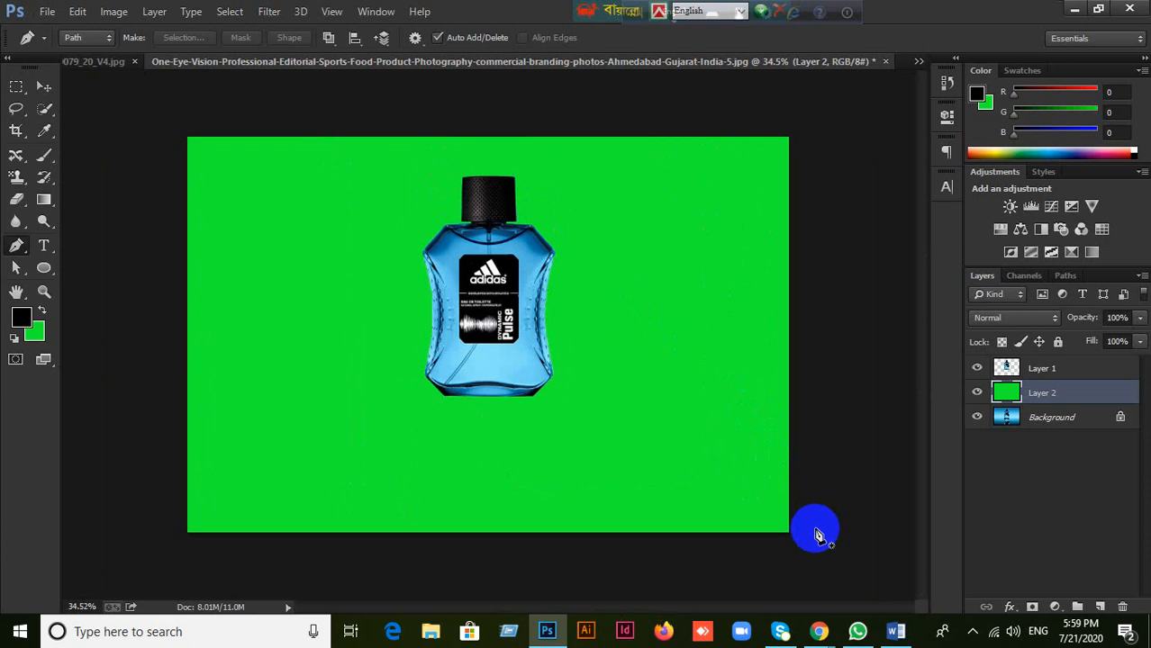
- Switch to the Google Meet call in Chrome and move the floating keyboard-language bar off the browser tabs
left_click(820, 631)
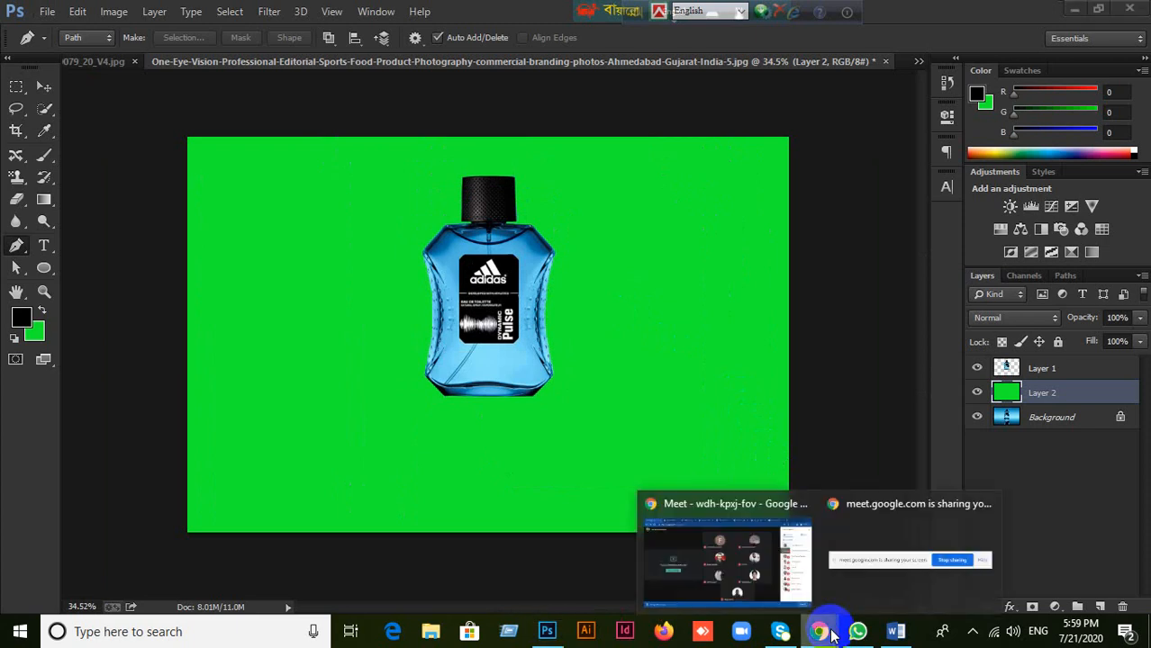
left_click(785, 565)
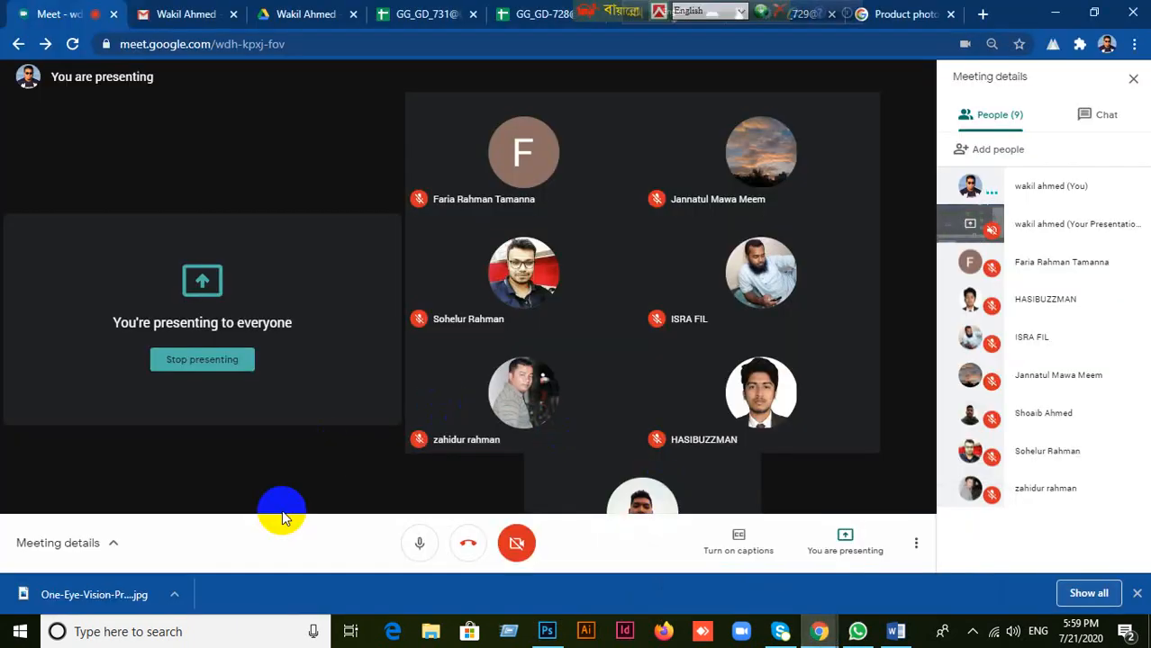
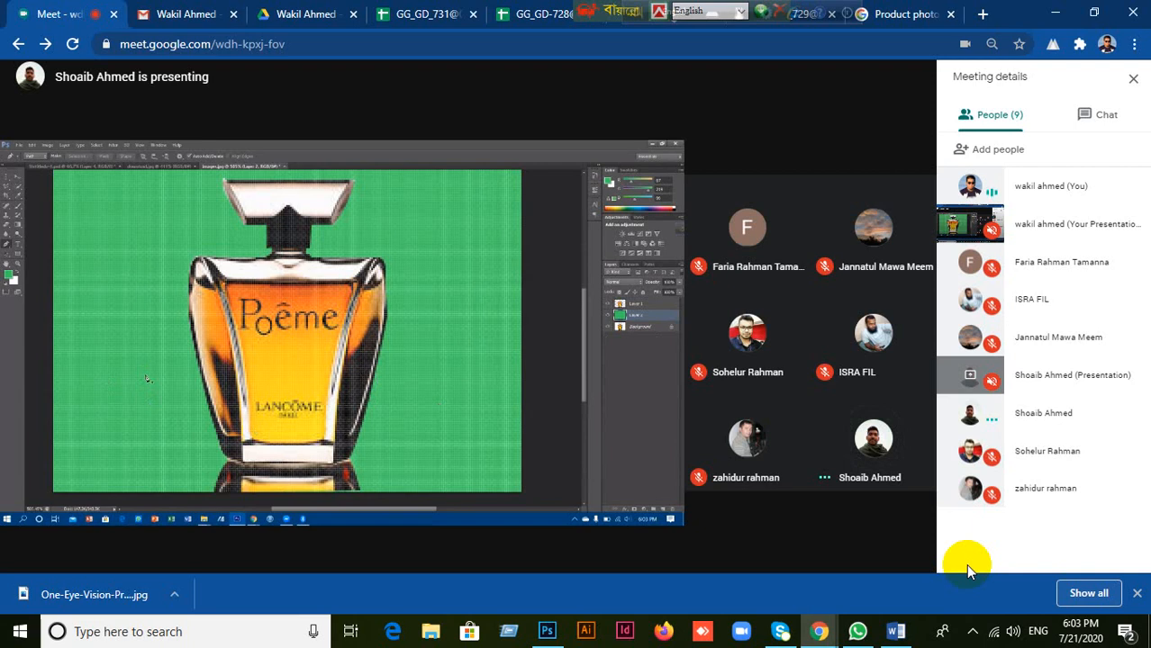
left_click_drag(636, 15, 1026, 16)
left_click_drag(586, 14, 1076, 19)
- Take over presenting from the other participant in the call and share the entire screen
mouse_move(892, 361)
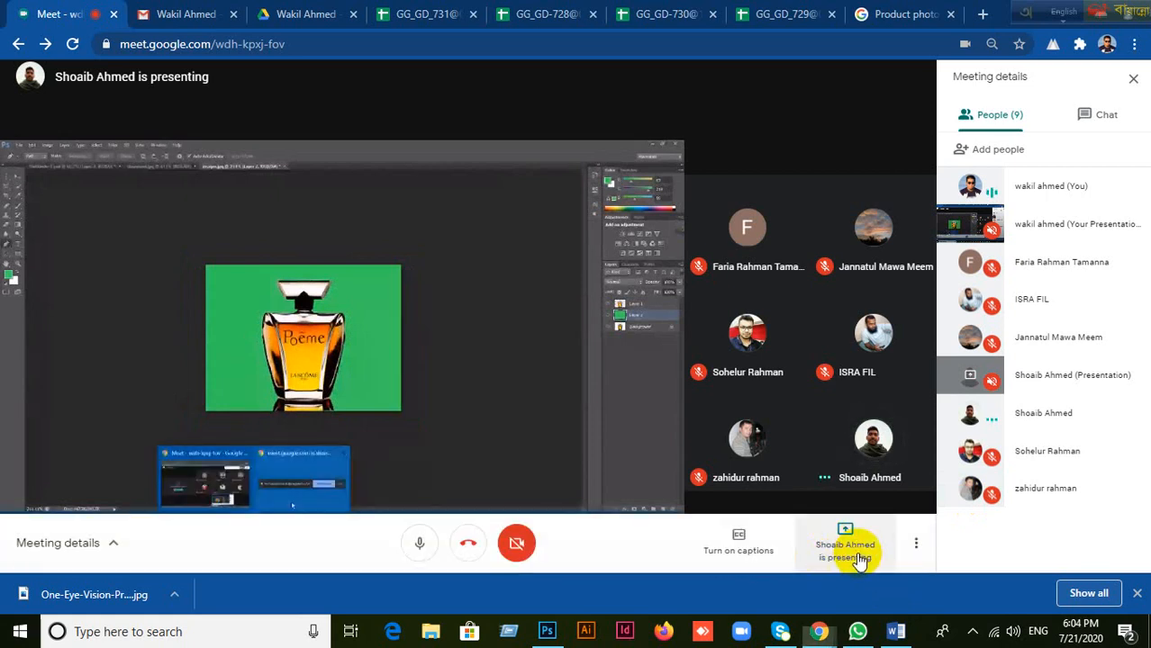
left_click(843, 549)
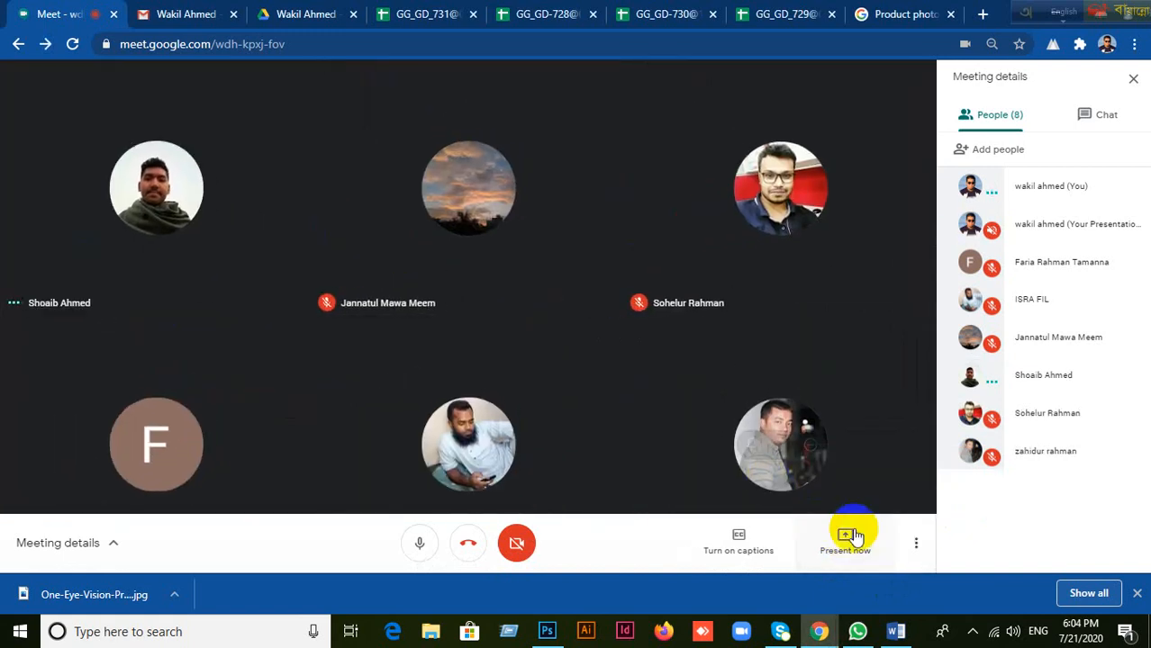
left_click(855, 538)
left_click(832, 438)
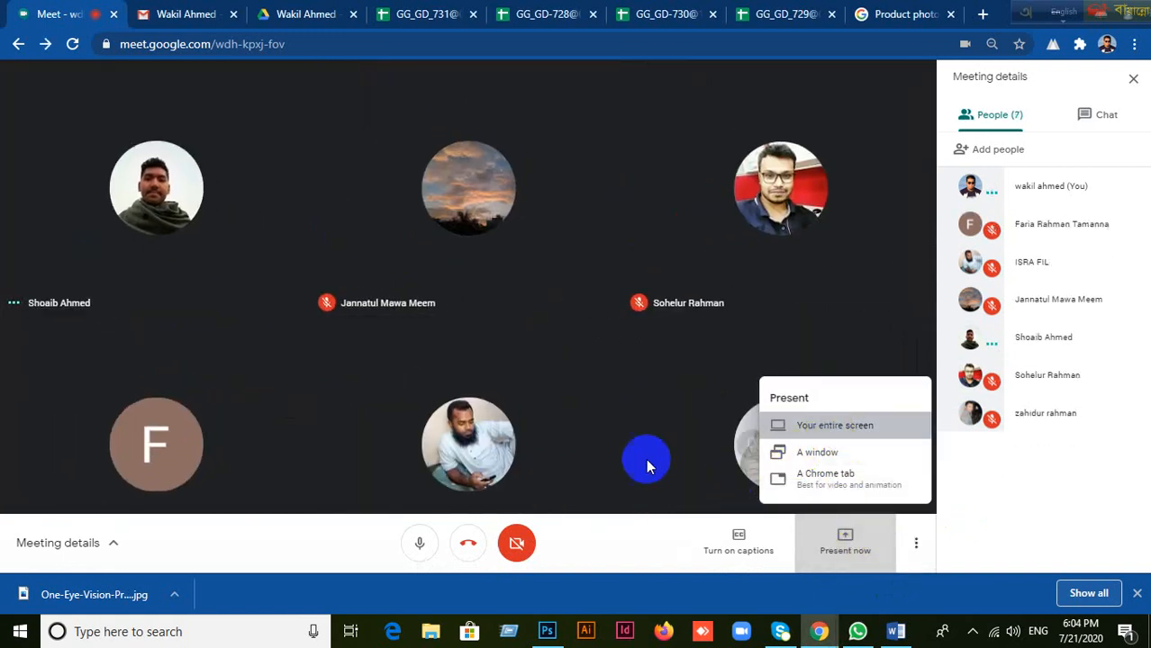
left_click(440, 238)
left_click(725, 407)
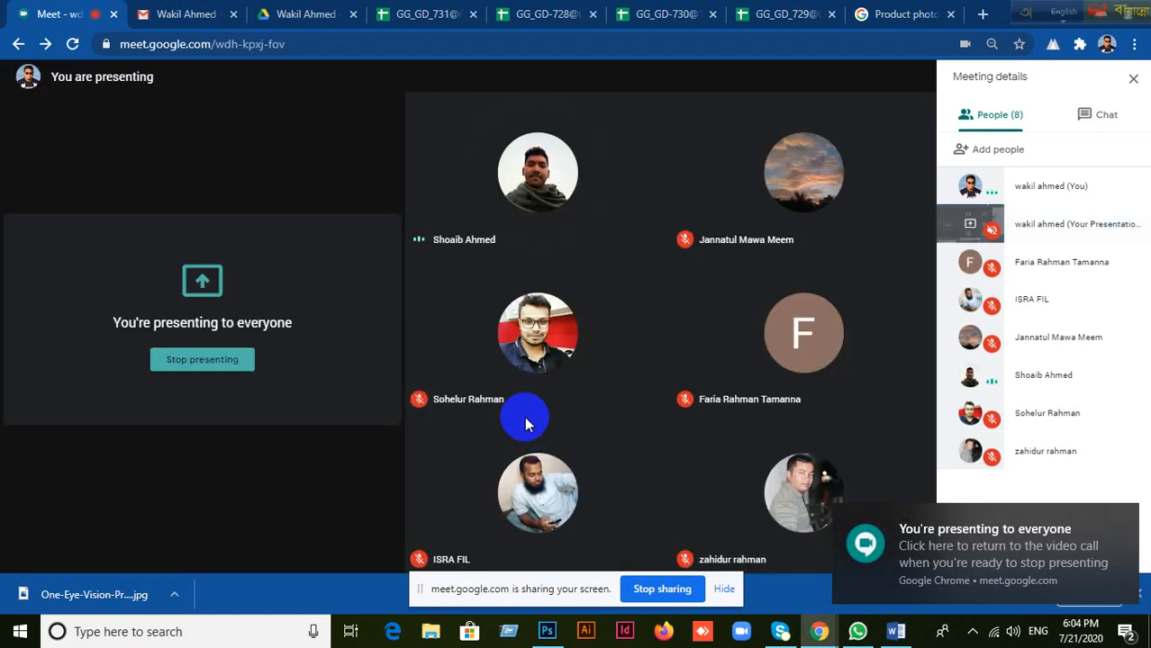
- Start a fresh Google search for "product image" and show the image results
left_click(904, 16)
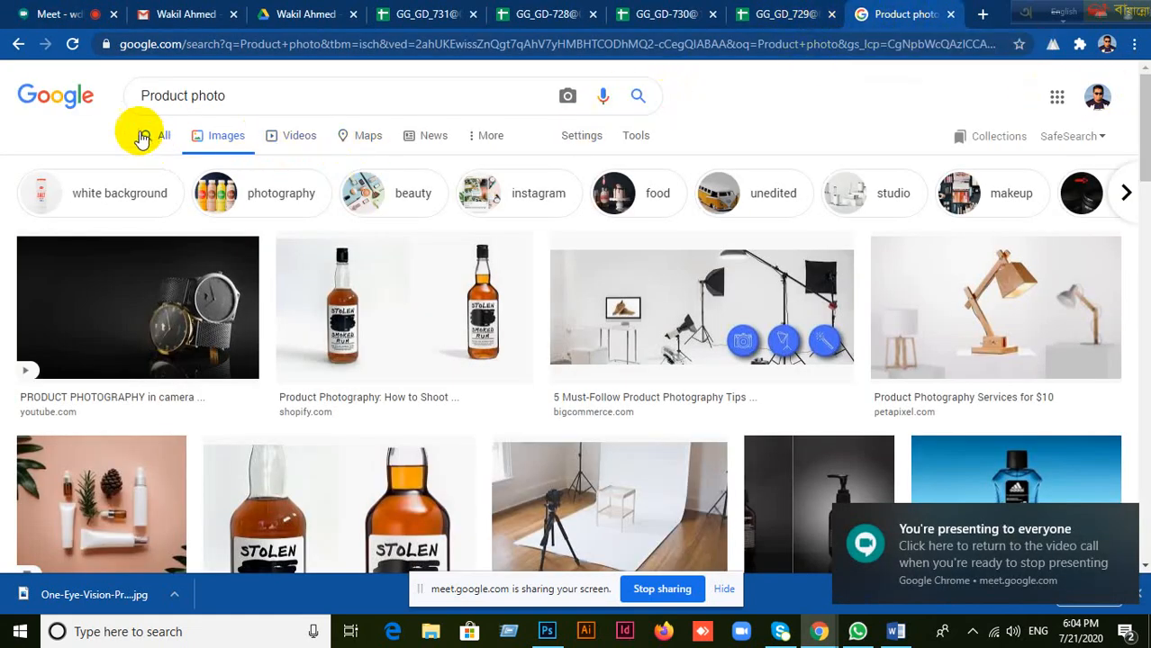
left_click(80, 101)
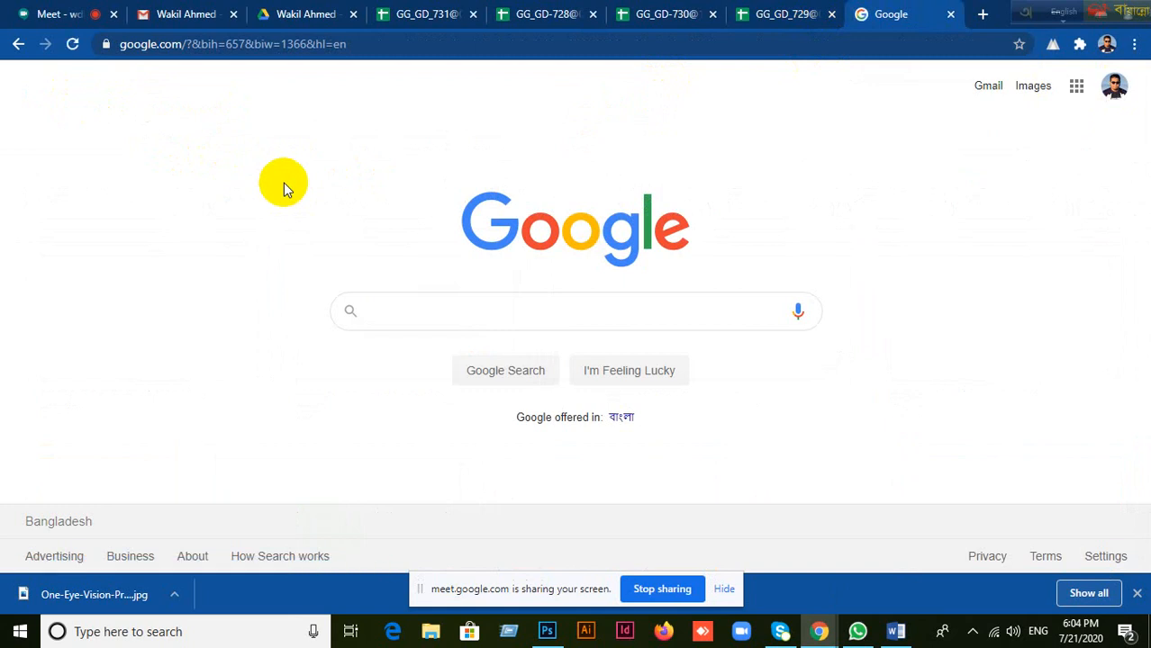
type("Pro")
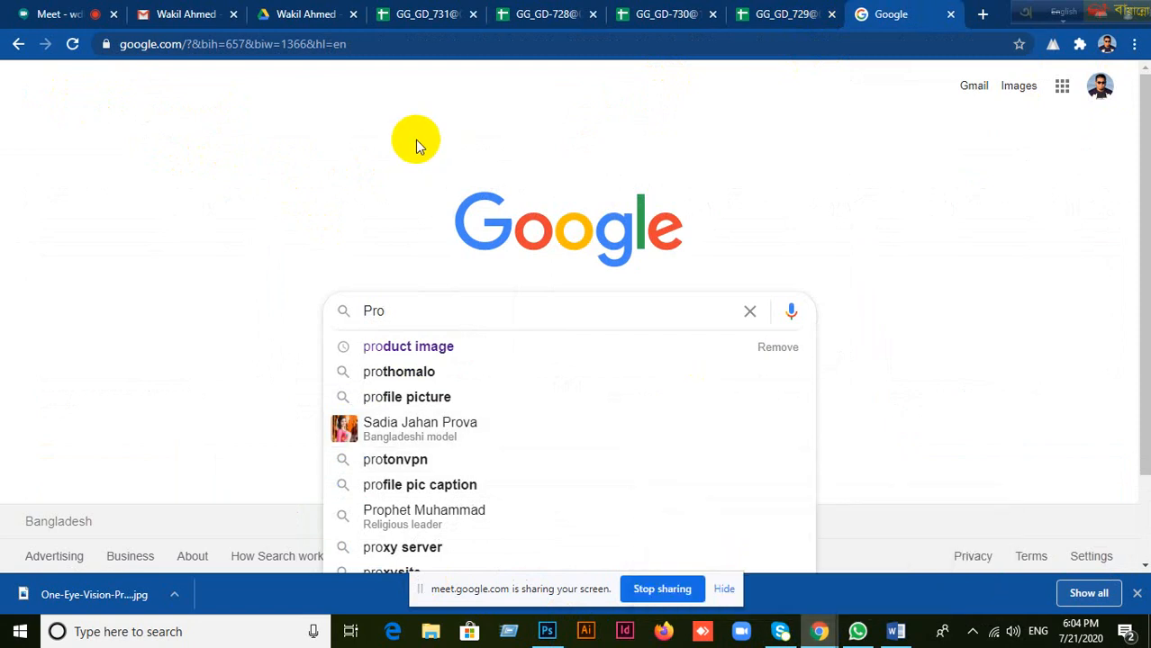
type("dut")
key("BackSpace")
type("ct")
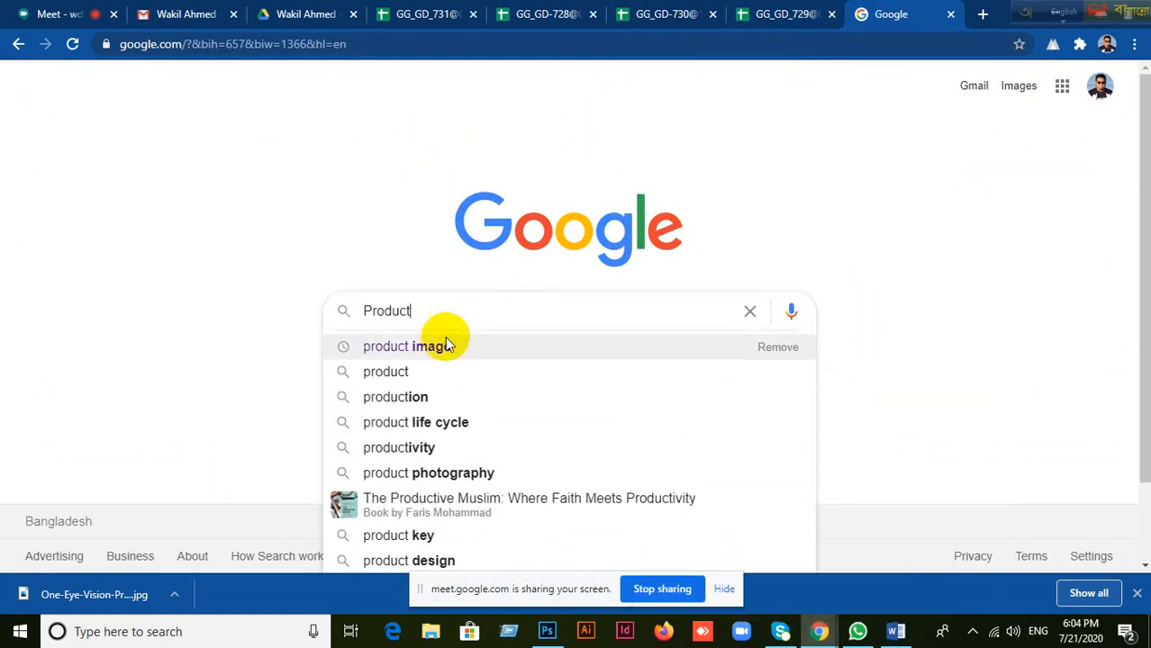
left_click(405, 346)
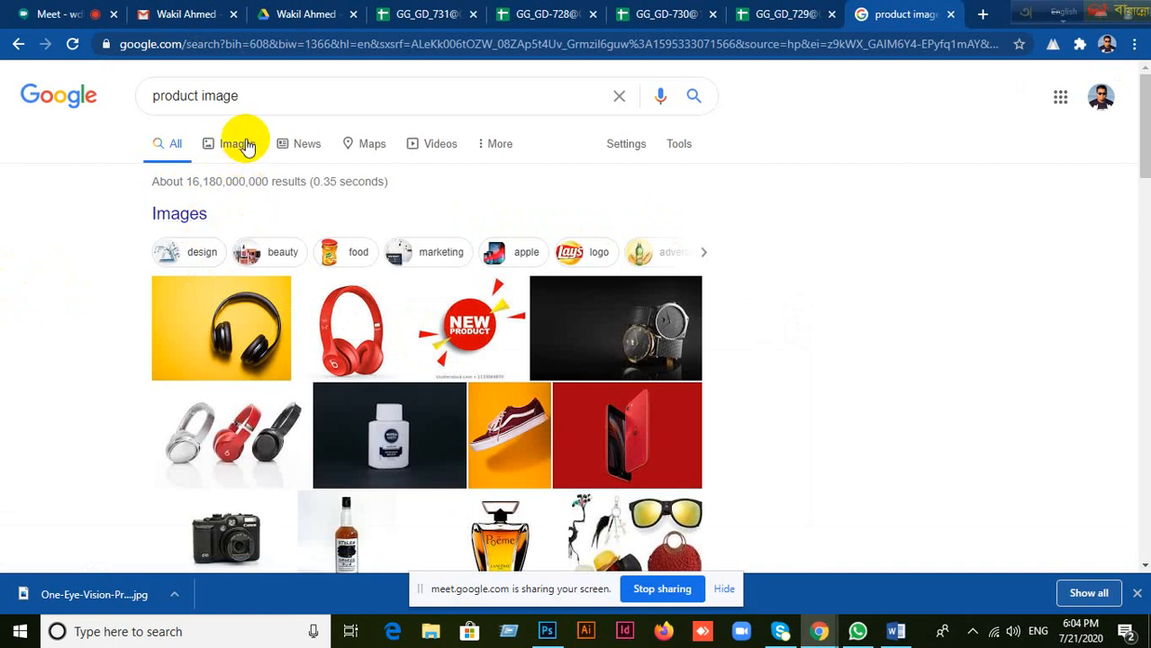
left_click(237, 144)
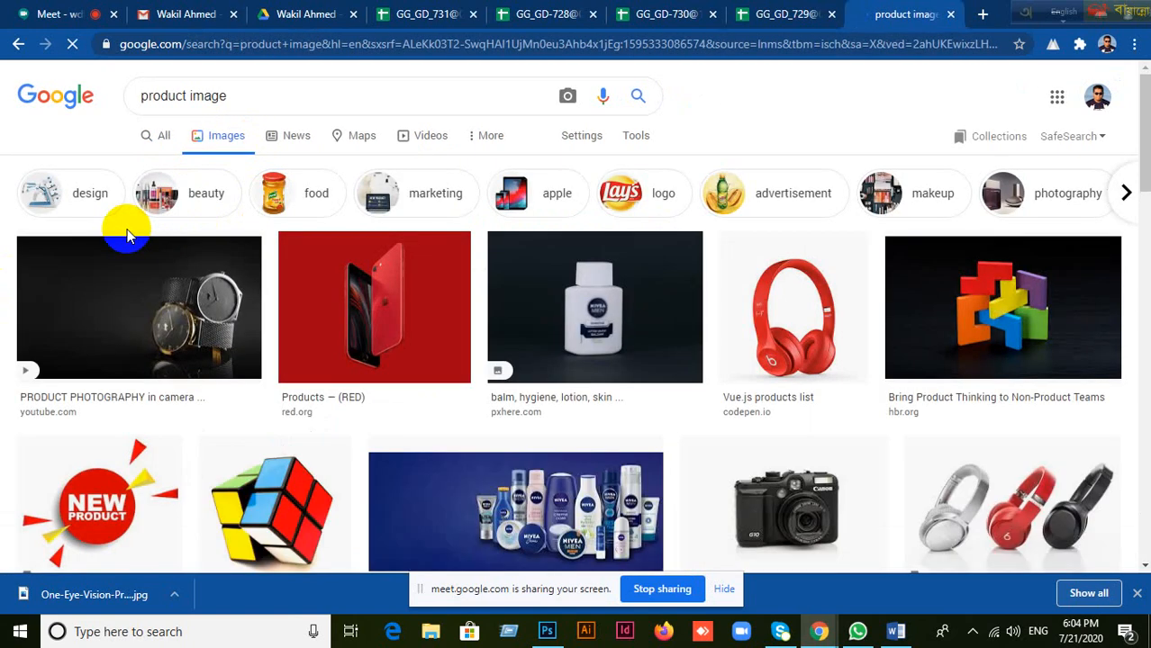
- Filter the product image results to the Large size
left_click(637, 139)
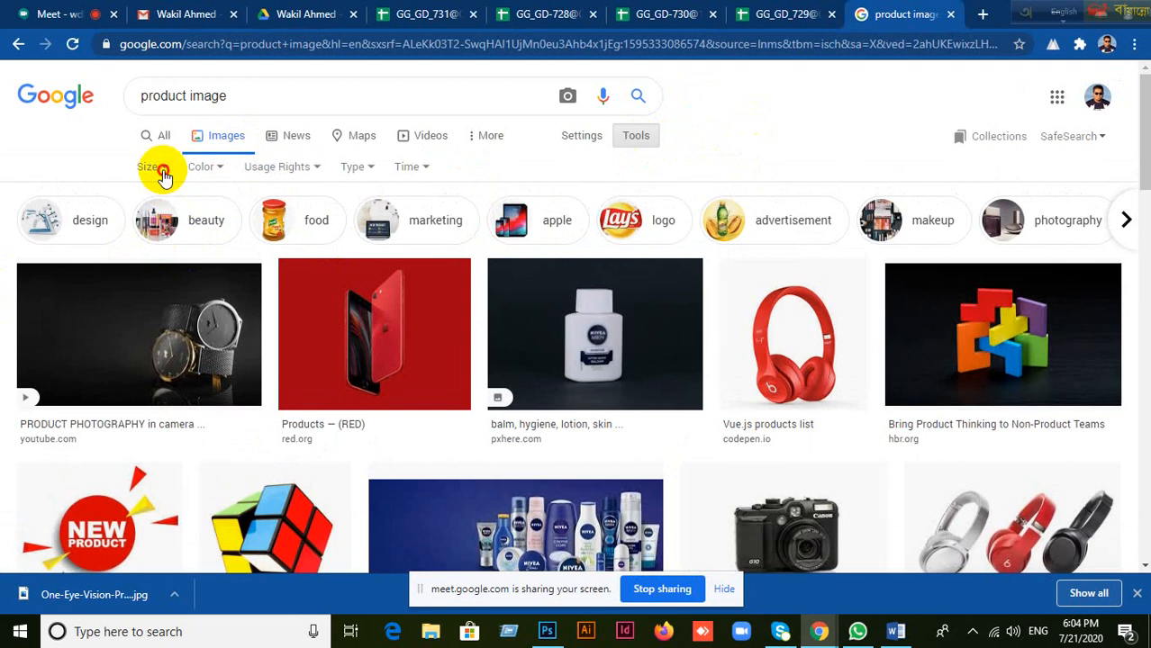
left_click(164, 174)
left_click(164, 216)
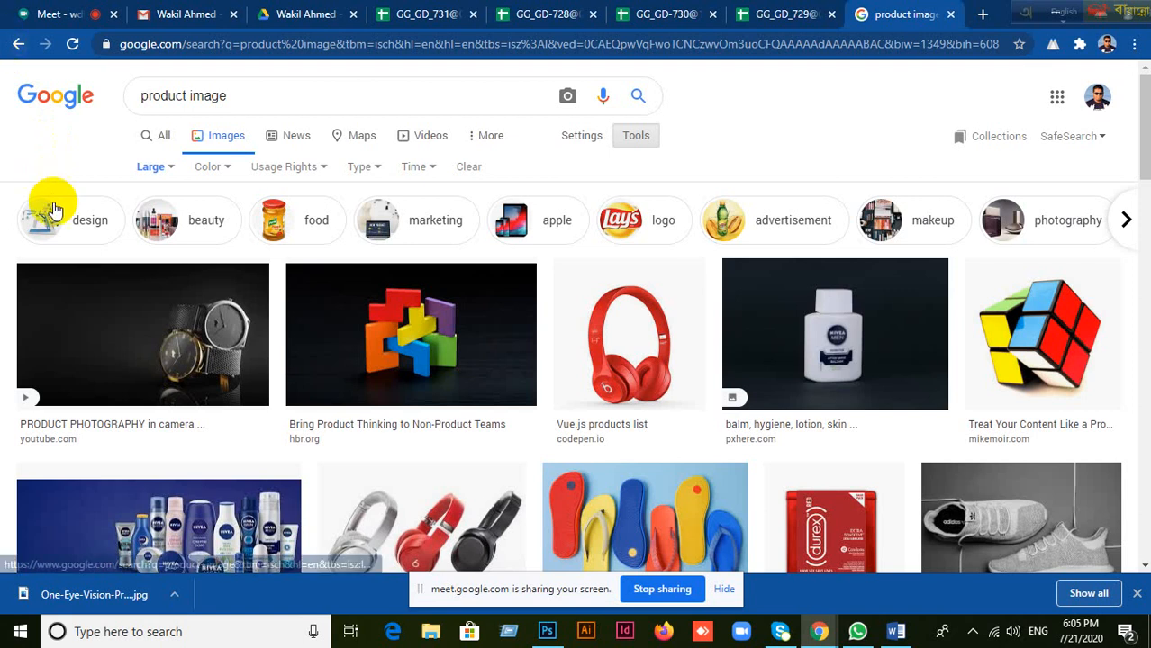
- Return to the Google Meet call and stop presenting the screen
left_click(54, 16)
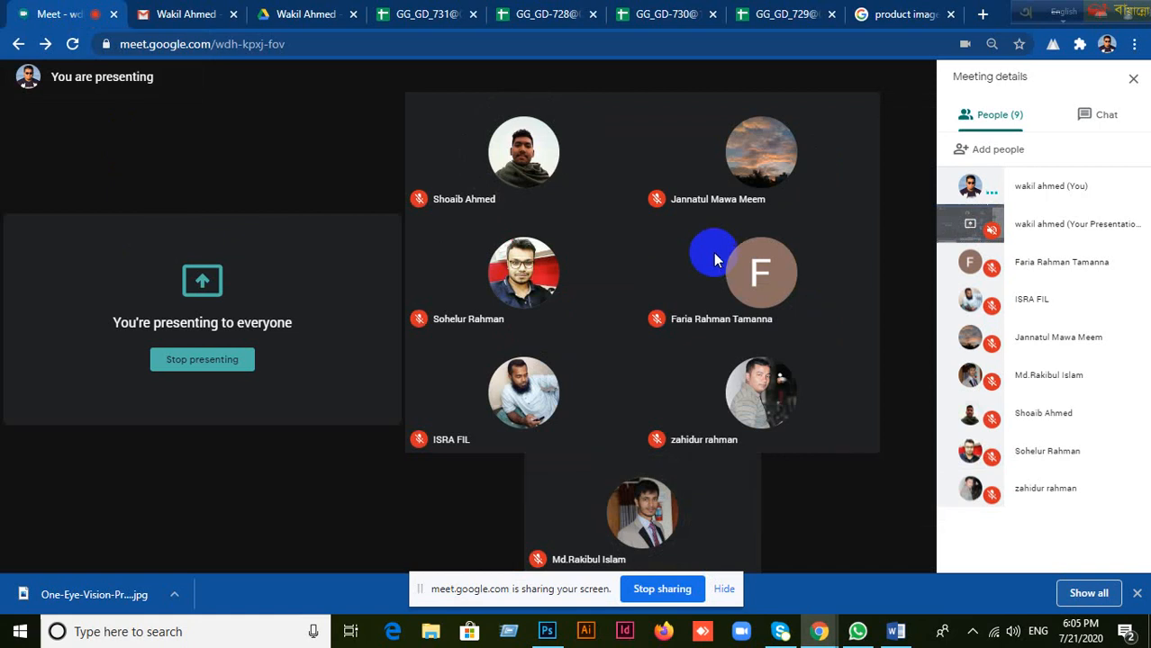
mouse_move(818, 547)
left_click(852, 544)
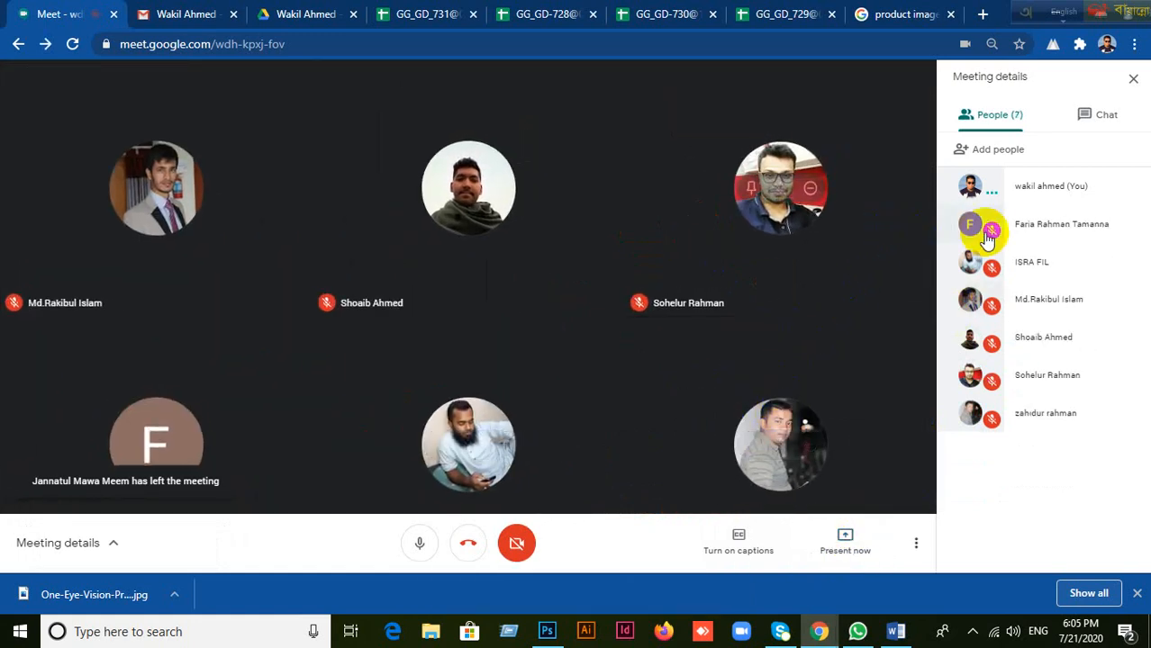
left_click_drag(1031, 15, 650, 14)
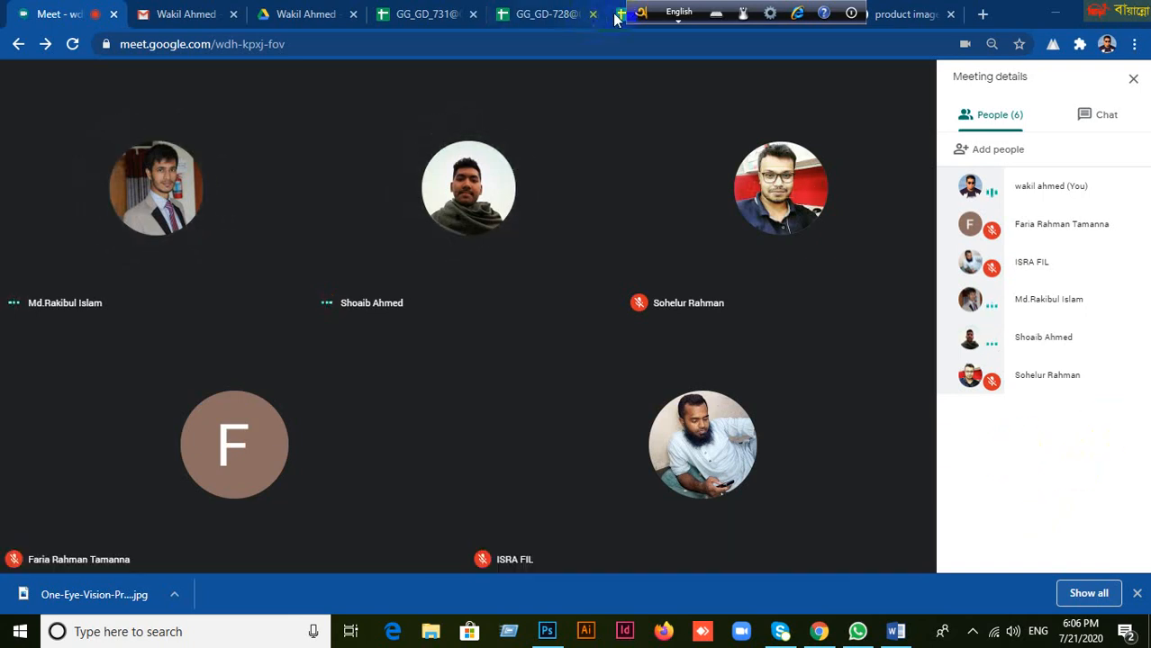
left_click_drag(640, 14, 1117, 15)
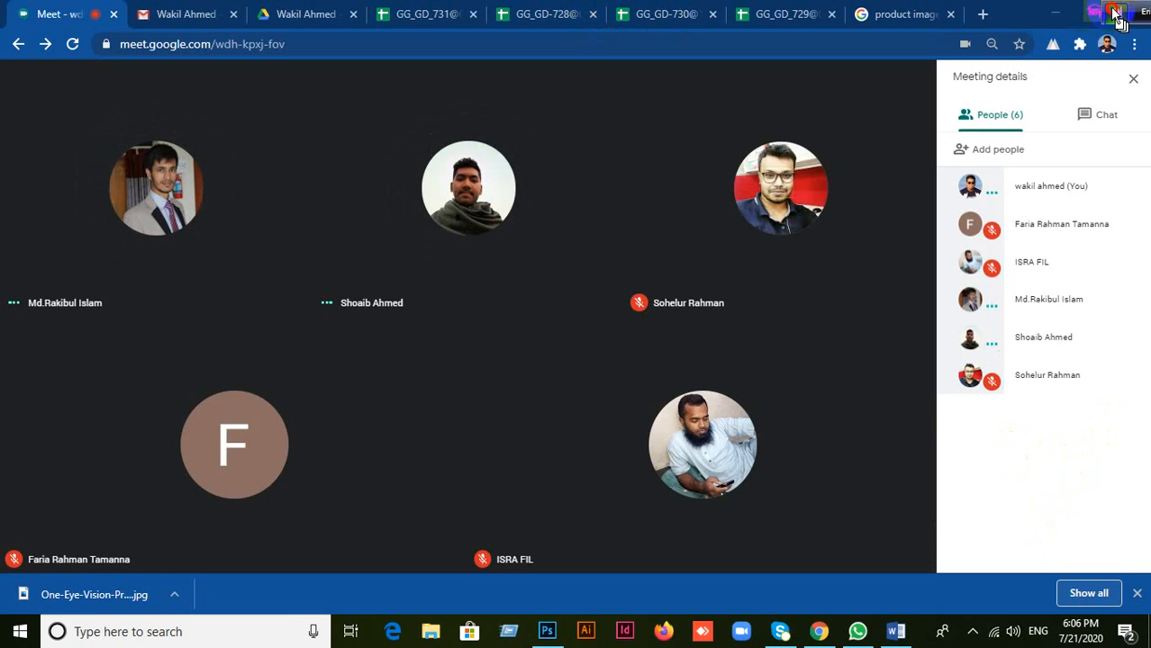
- Look at the GG_GD_729@02:00pm and GG_GD-728@09:00am attendance sheets and open GG_GD_731@04:00pm
left_click(783, 15)
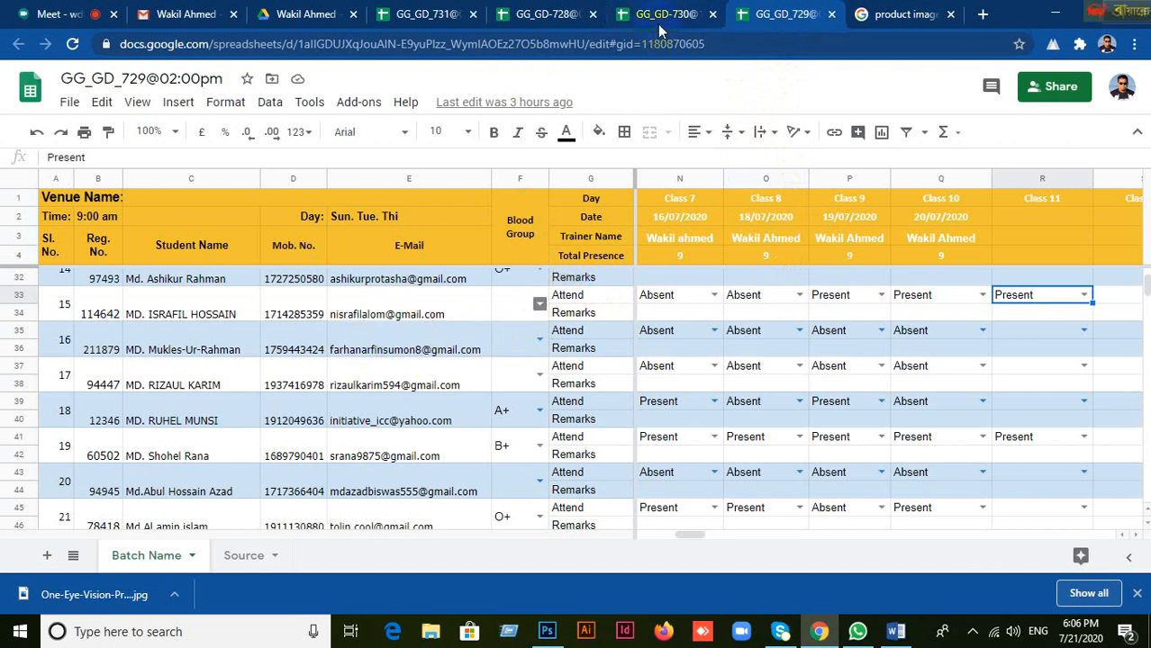
left_click(556, 17)
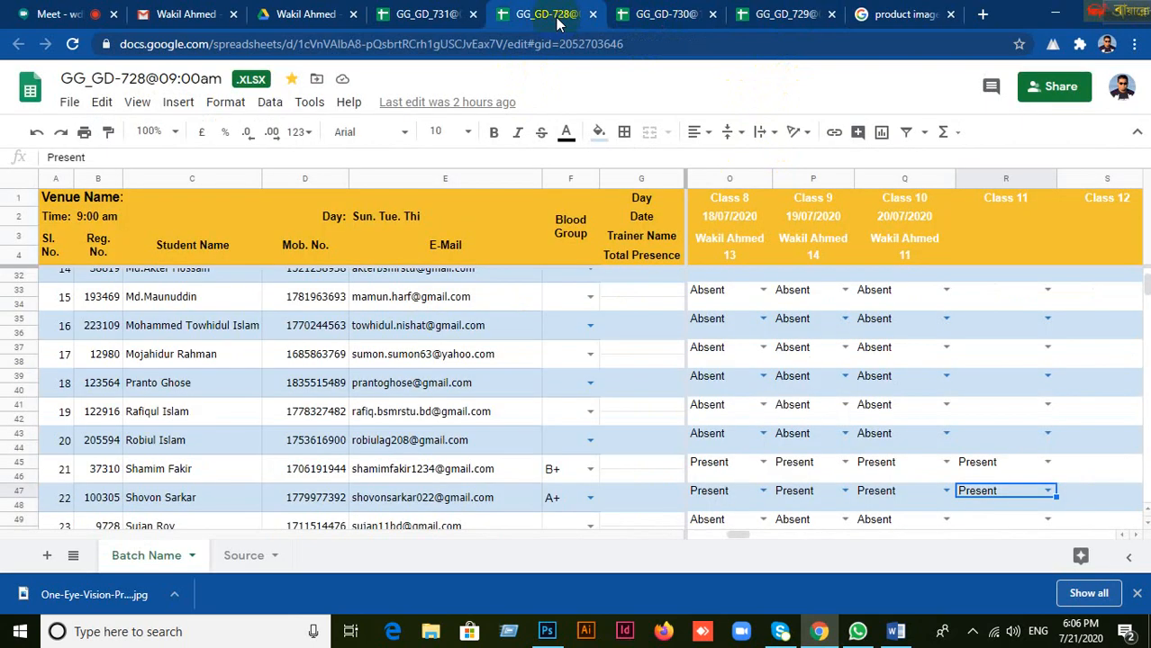
left_click(438, 19)
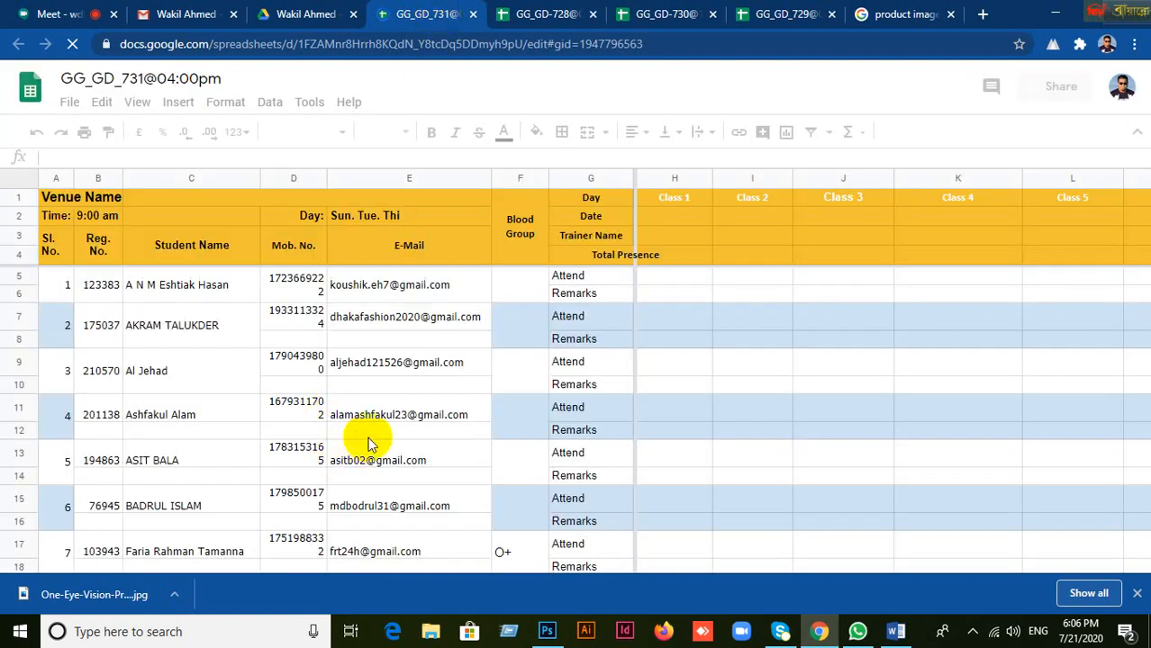
- Look through the GG_GD_731@04:00pm student list and select the student name in row 57
scroll(432, 425, "down", 3)
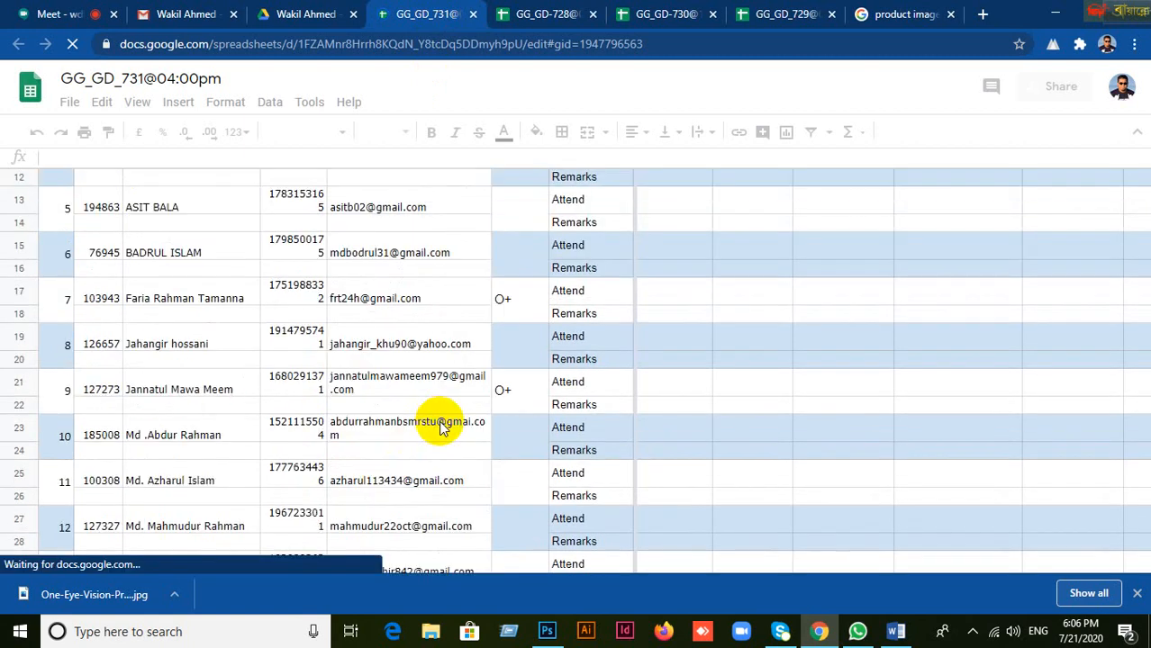
scroll(439, 428, "down", 10)
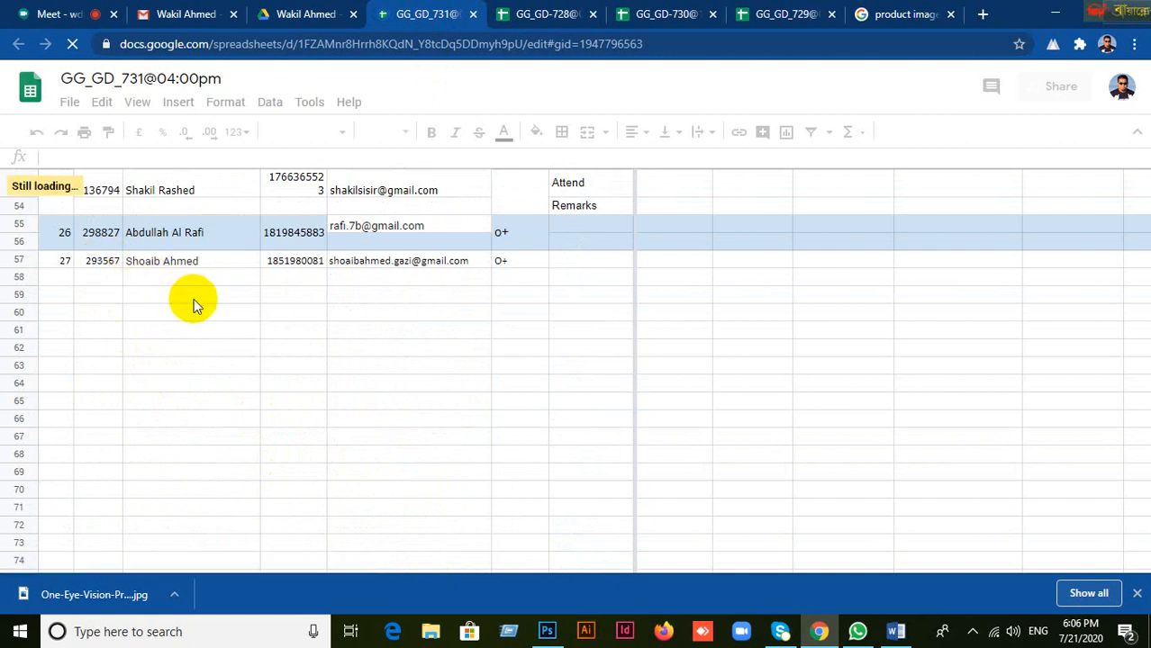
left_click(174, 263)
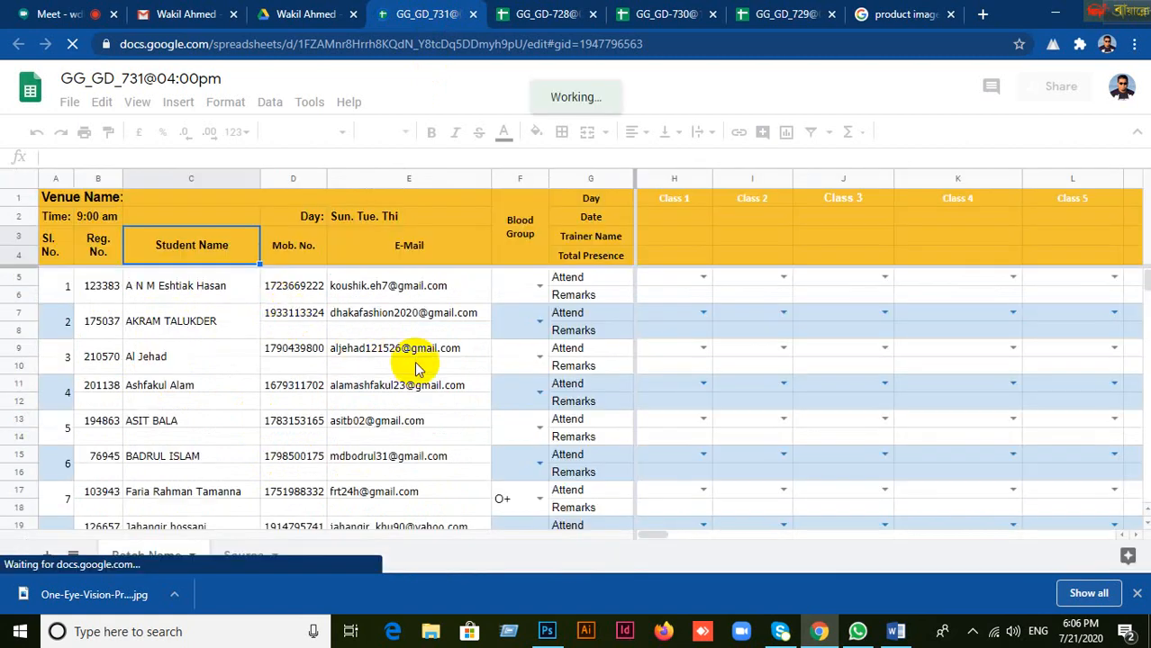
scroll(416, 367, "down", 2)
scroll(414, 366, "down", 3)
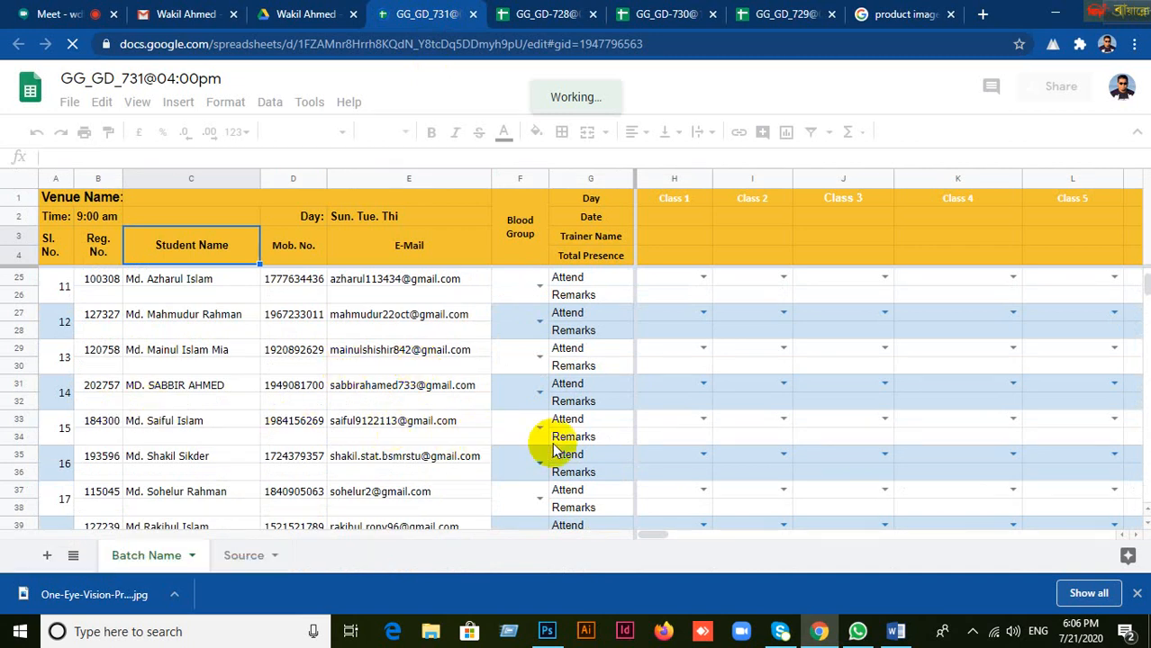
scroll(1036, 388, "down", 1)
left_click_drag(1145, 306, 1143, 281)
scroll(763, 336, "down", 3)
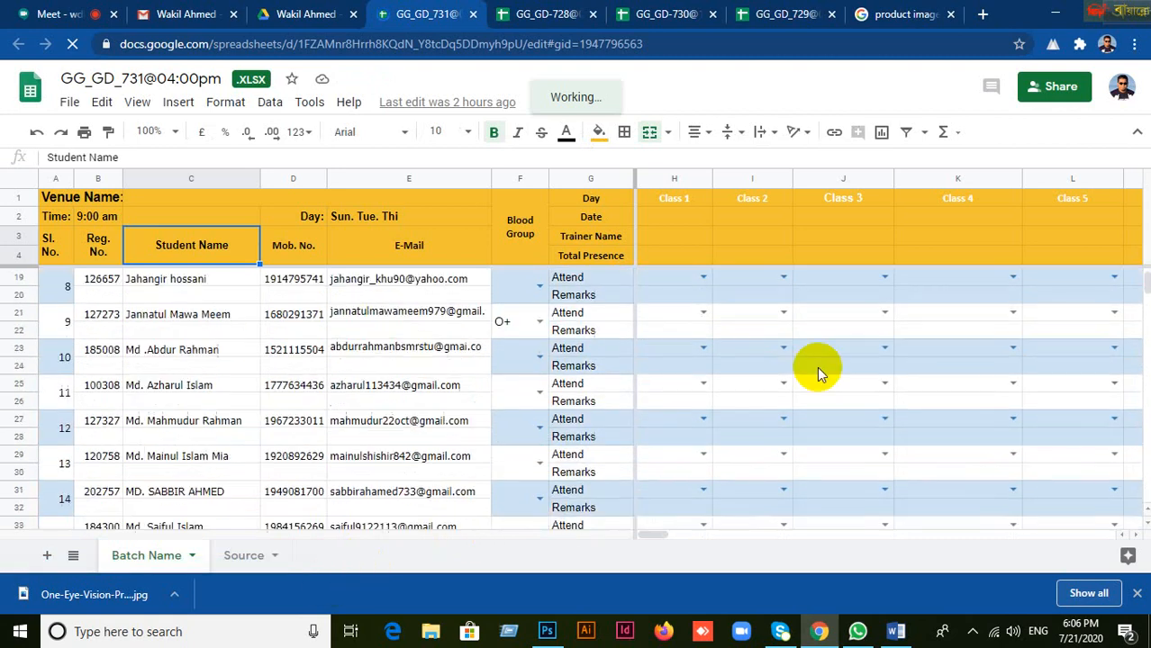
mouse_move(1143, 271)
left_mouse_down()
mouse_move(1144, 306)
mouse_move(1143, 291)
left_mouse_up()
scroll(270, 405, "up", 5)
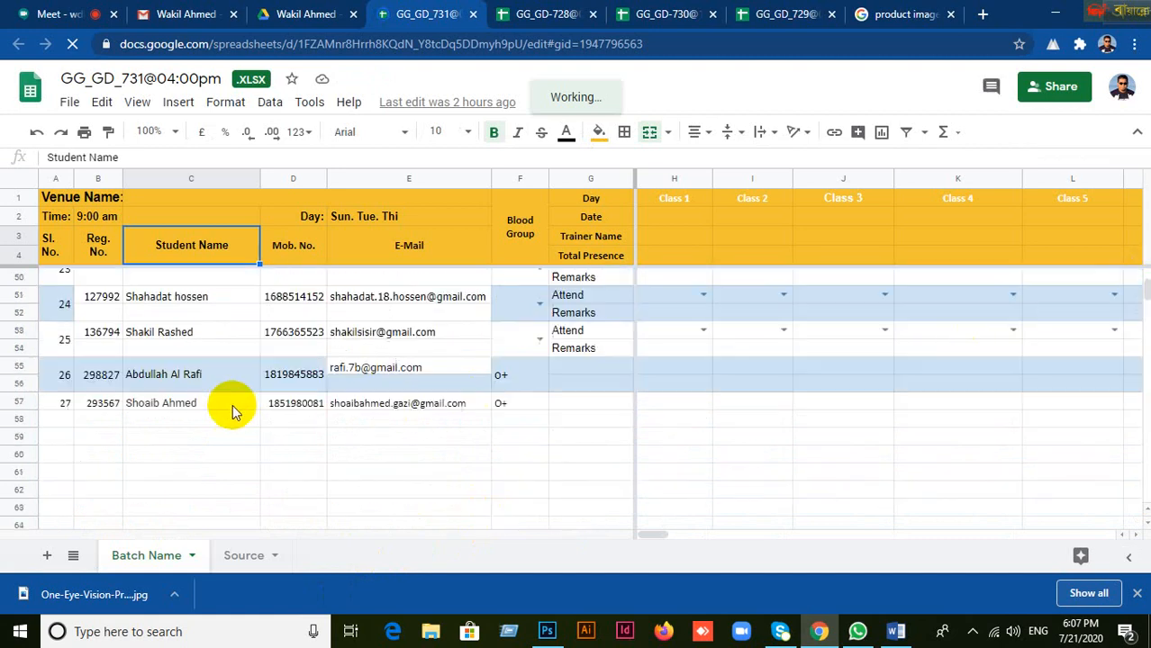
left_click(133, 403)
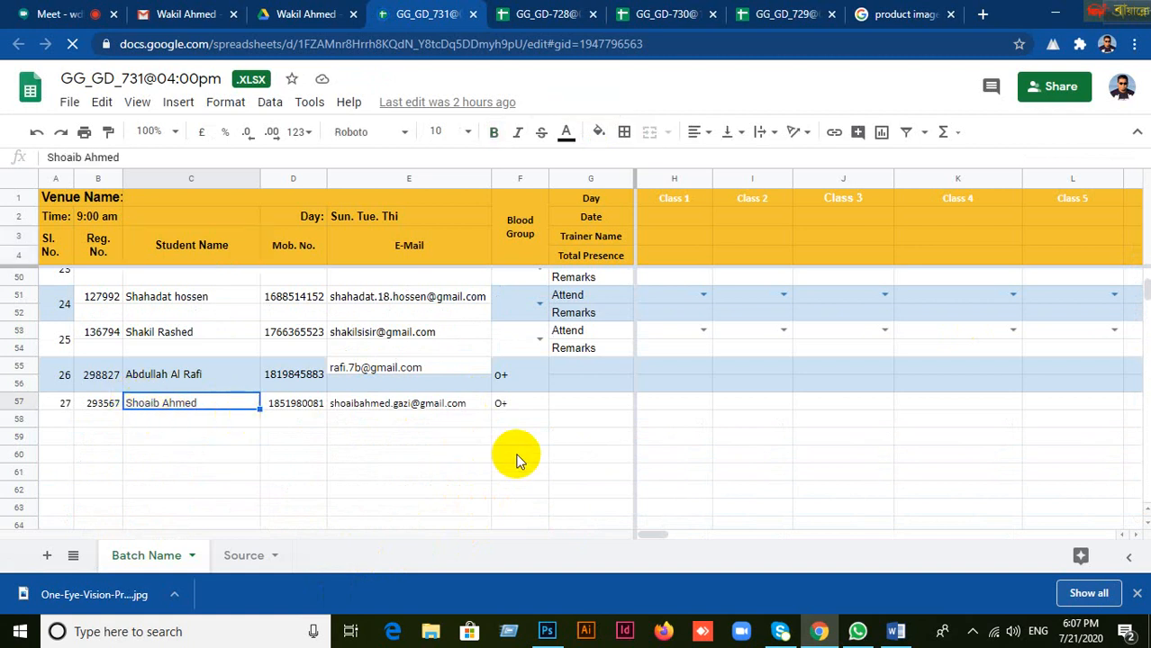
- Enter Present under Class 11 for the student in row 57 and reload the attendance sheet
key("Right")
key("Right")
key("Right")
key("Right")
key("Right")
key("Right")
key("Right")
key("Right")
key("Right")
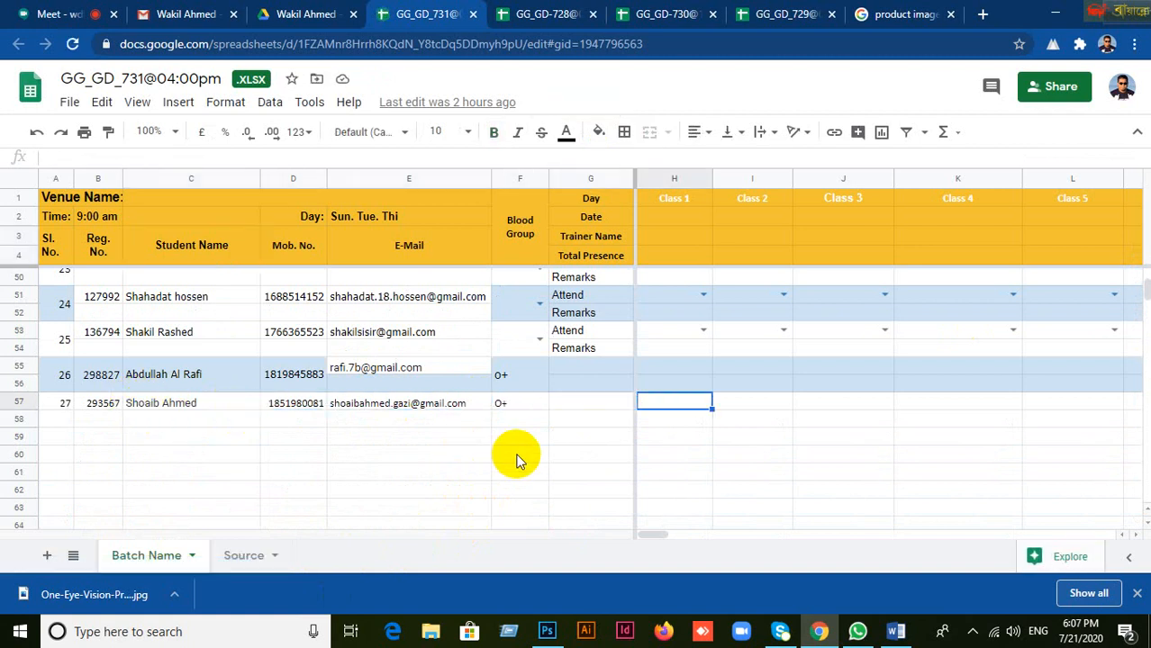
key("Right")
key("Right")
key("Right")
key("Right")
key("Right")
key("Right")
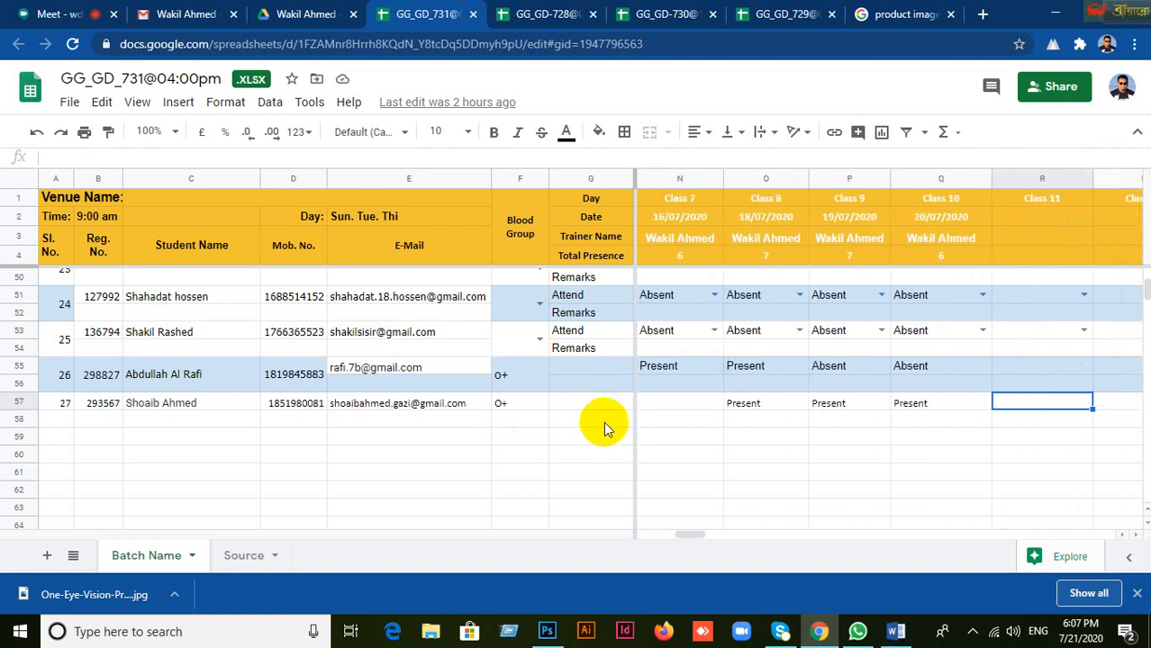
double_click(1029, 405)
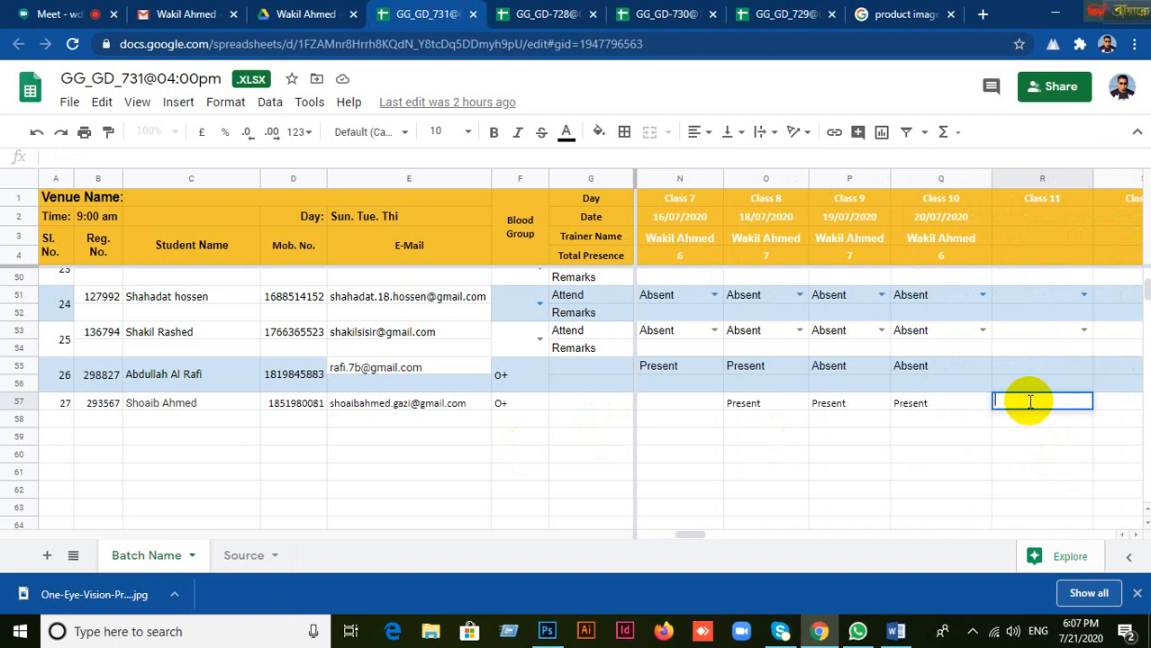
type("Present")
left_click(924, 407)
left_click(72, 43)
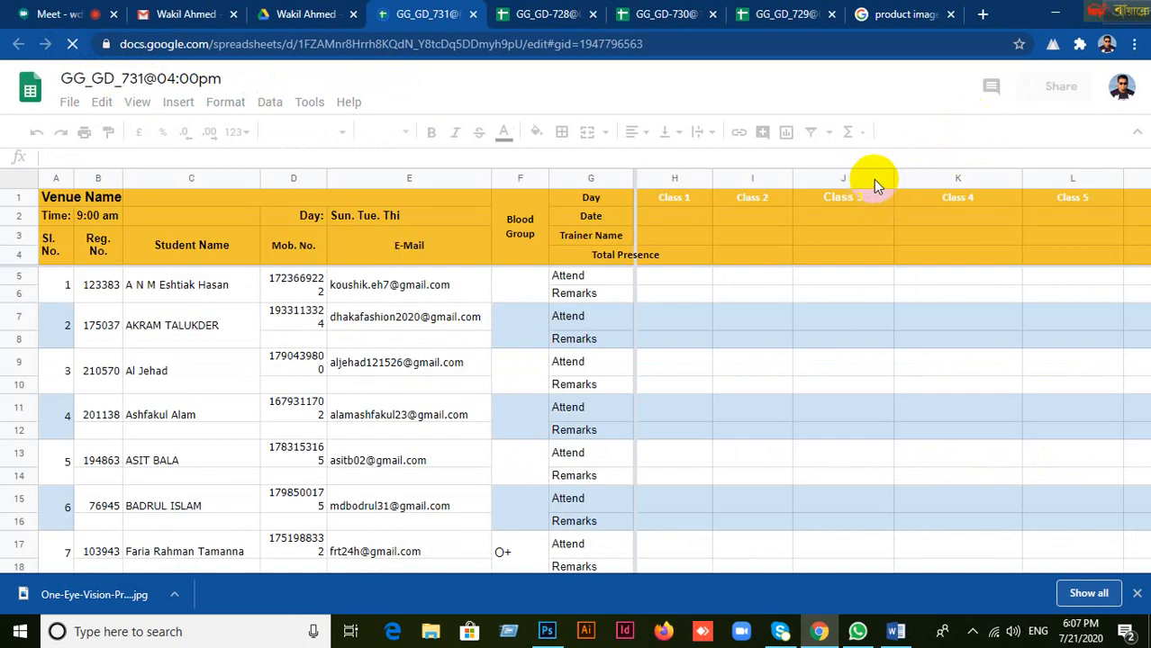
- Minimize the browser and Photoshop windows to show the desktop
left_click(1059, 20)
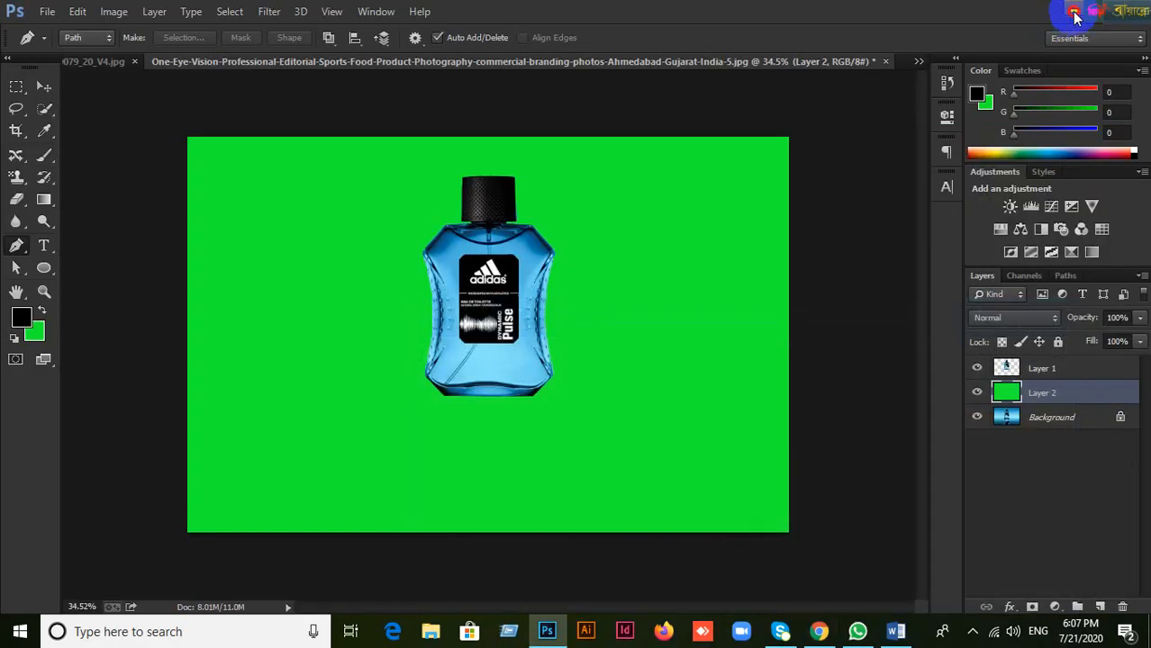
left_click(1063, 18)
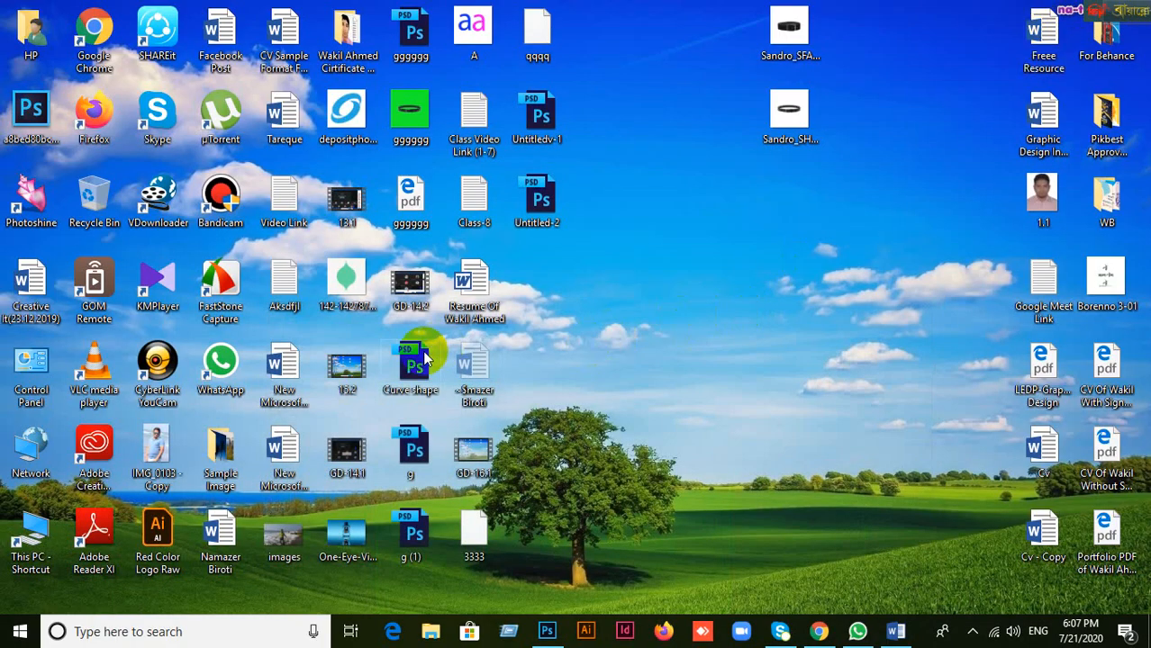